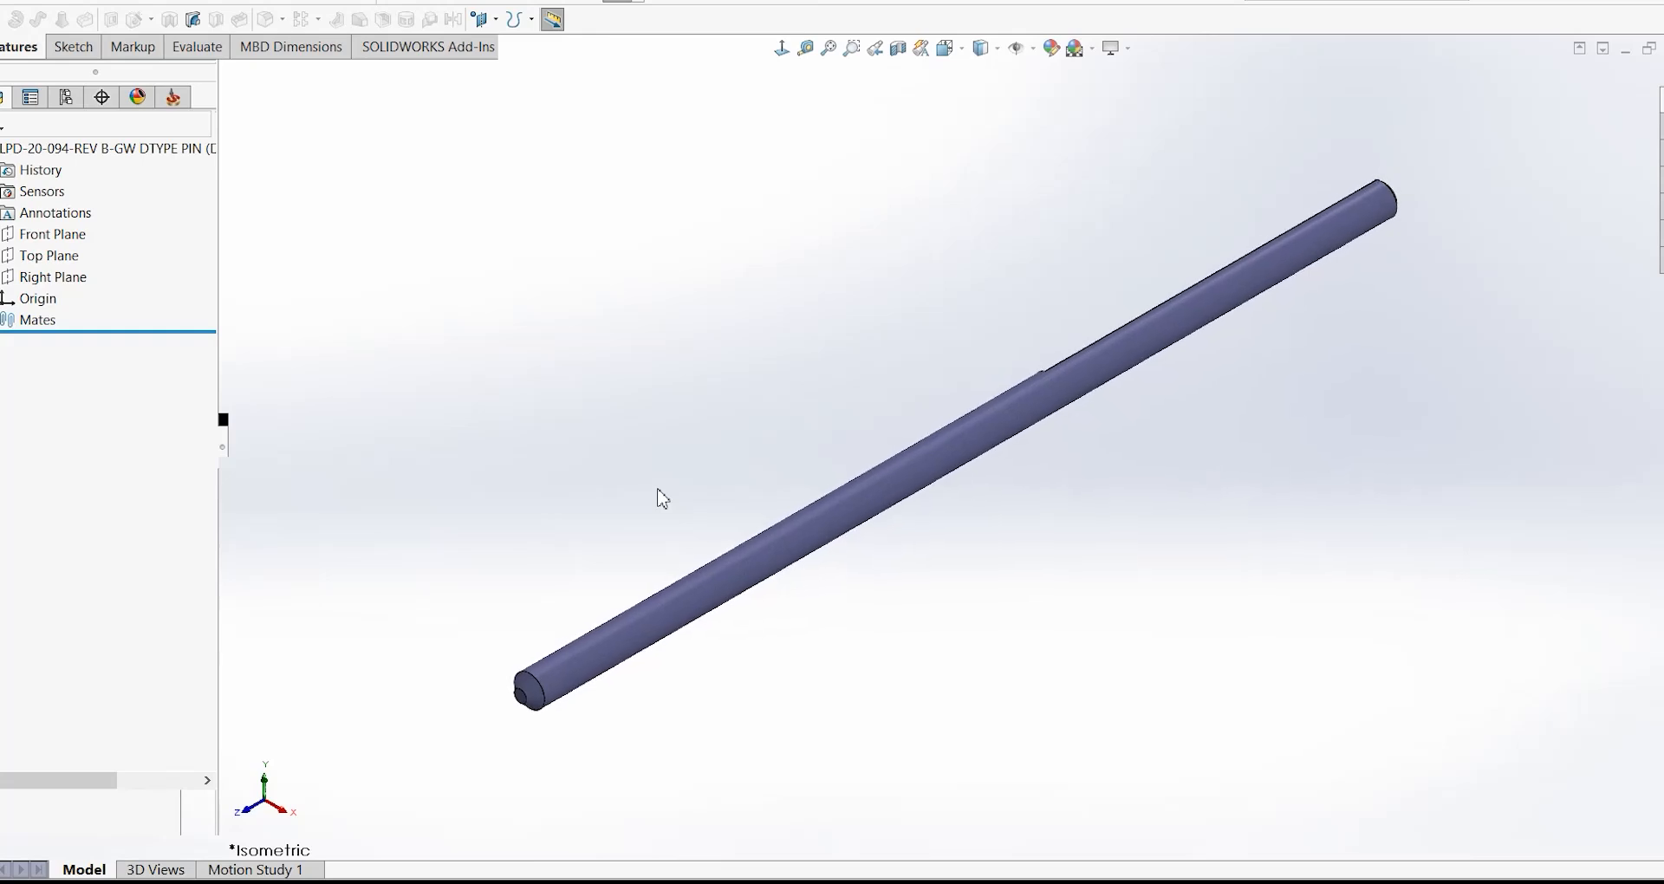
# - Define CoordSys 1 of the haas.xyzab milling part by picking the pin's cylindrical face
pyautogui.moveTo(960, 275); pyautogui.dragTo(1216, 645, button='middle')
pyautogui.scroll(-3, 1172, 589)
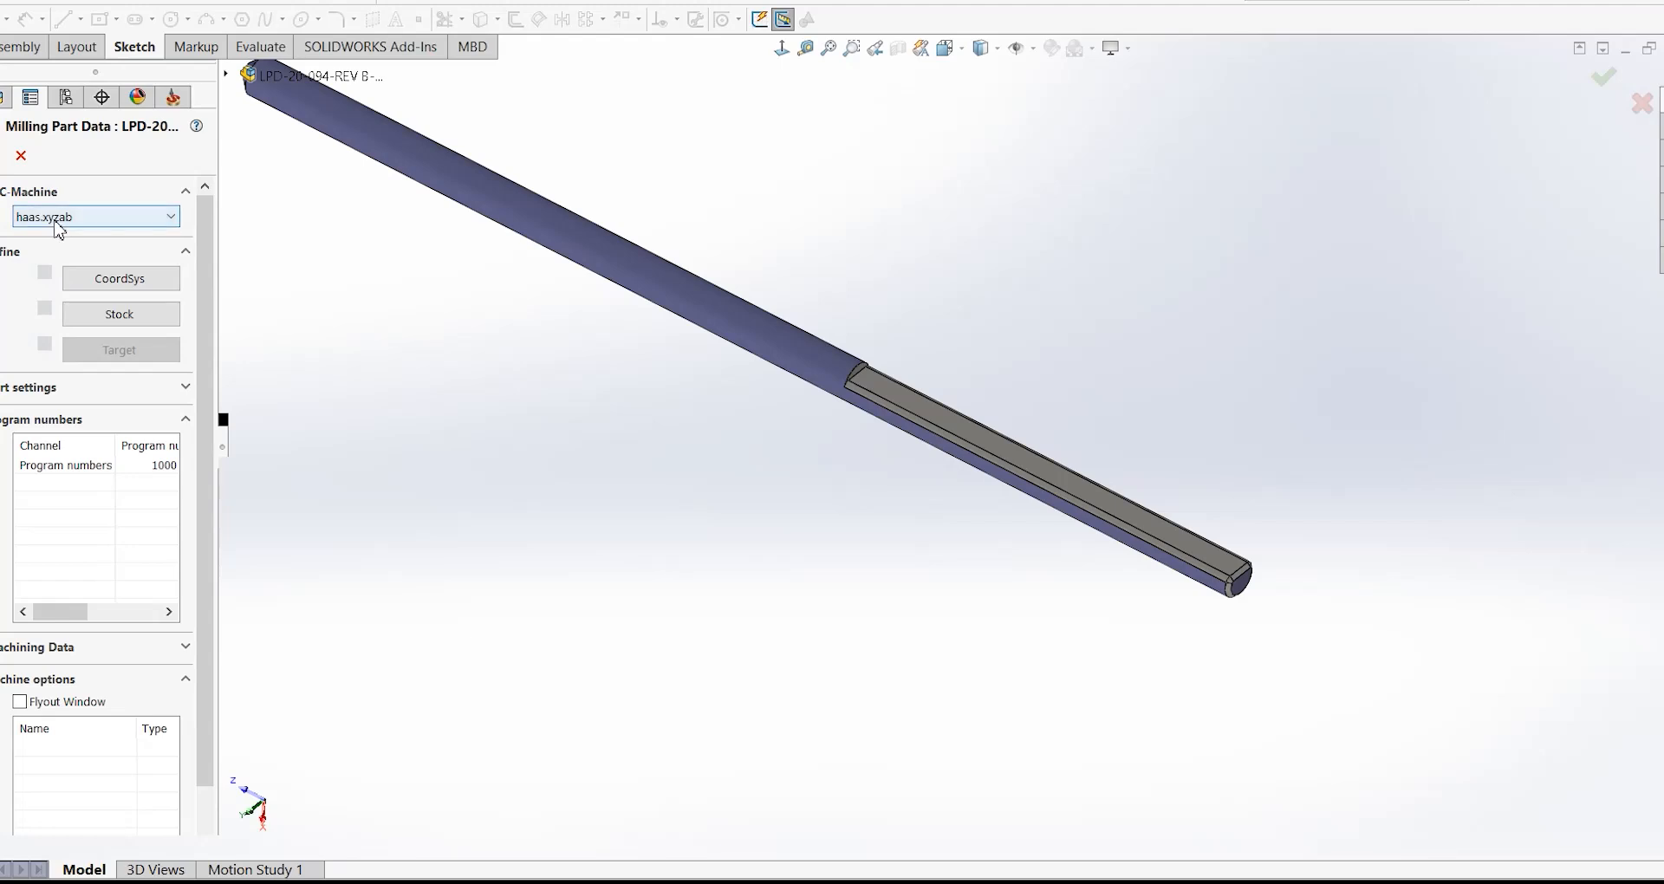
pyautogui.click(0, 164)
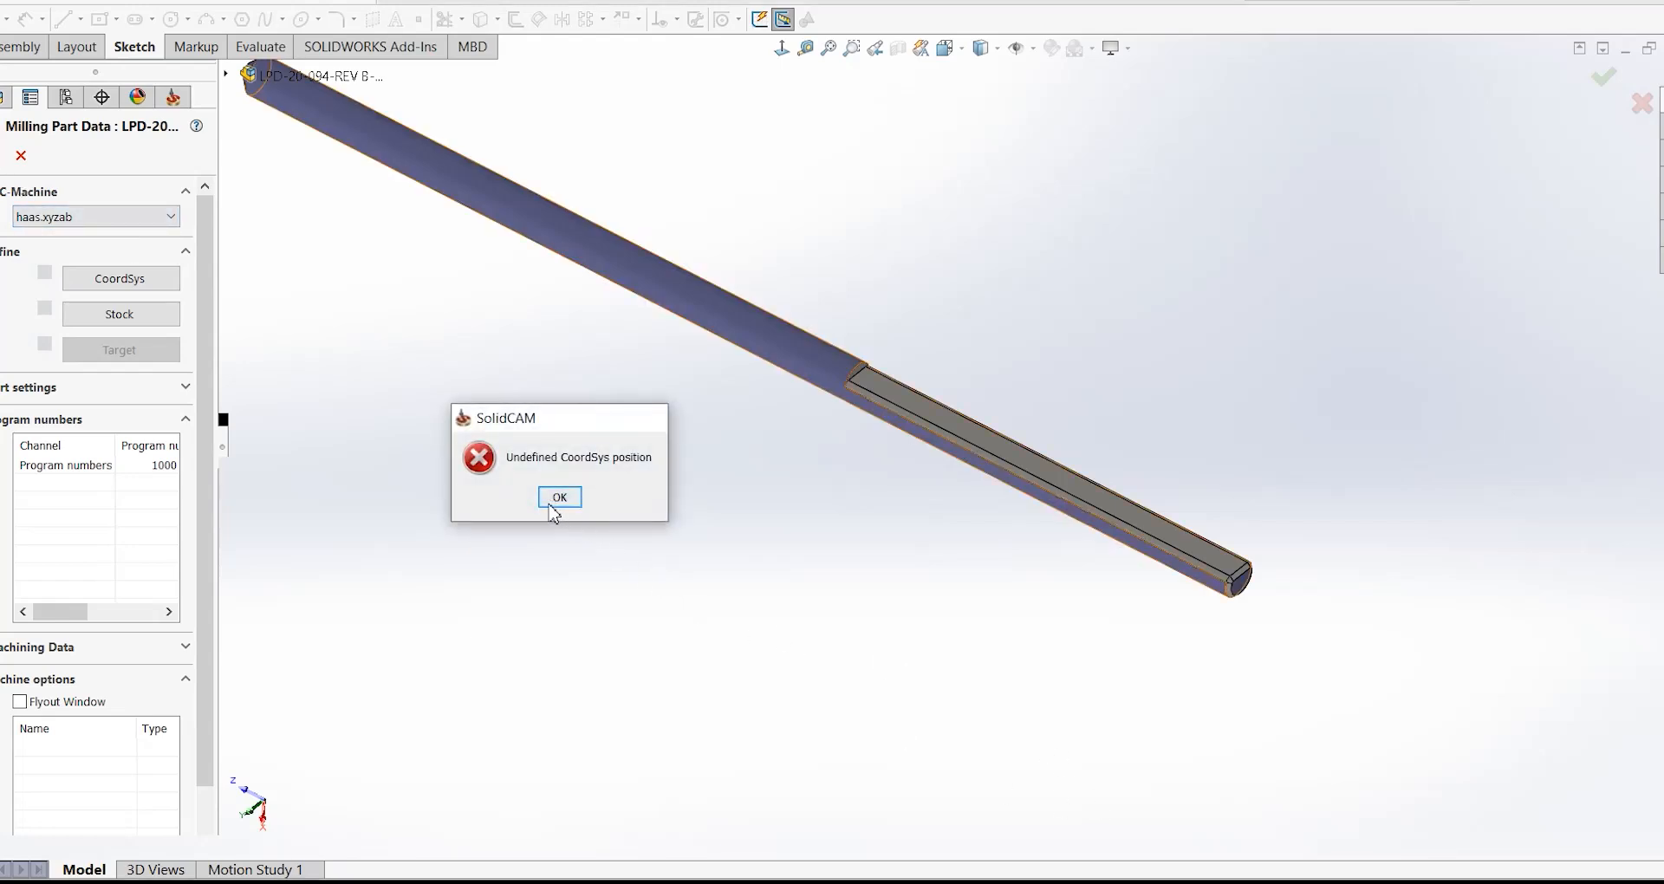
pyautogui.click(552, 507)
pyautogui.click(156, 283)
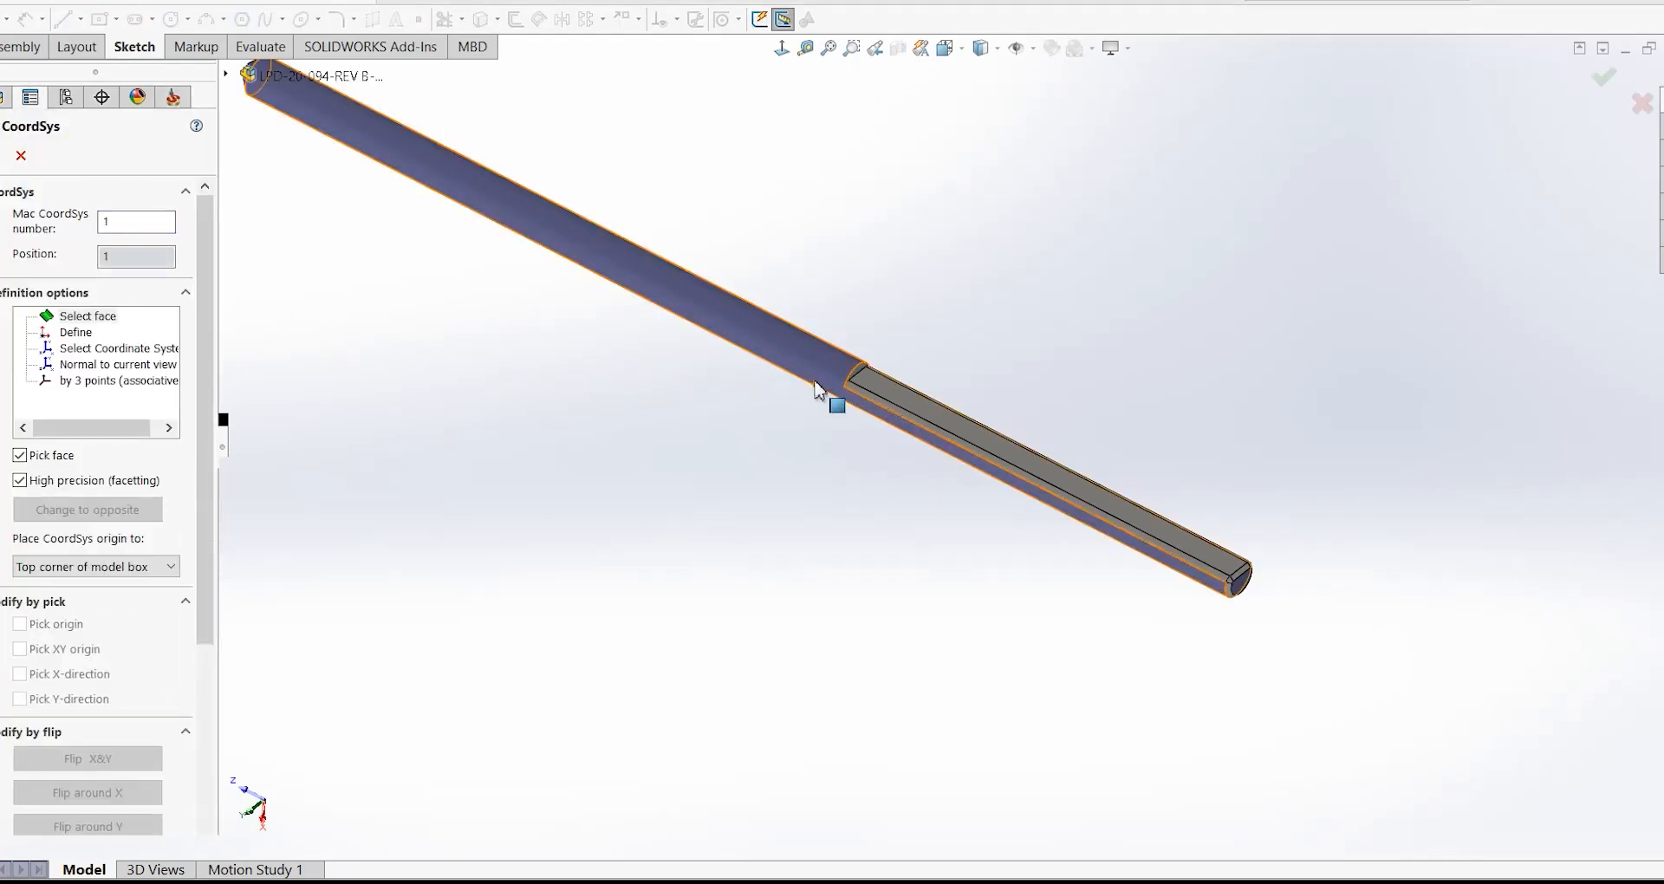
pyautogui.click(510, 227)
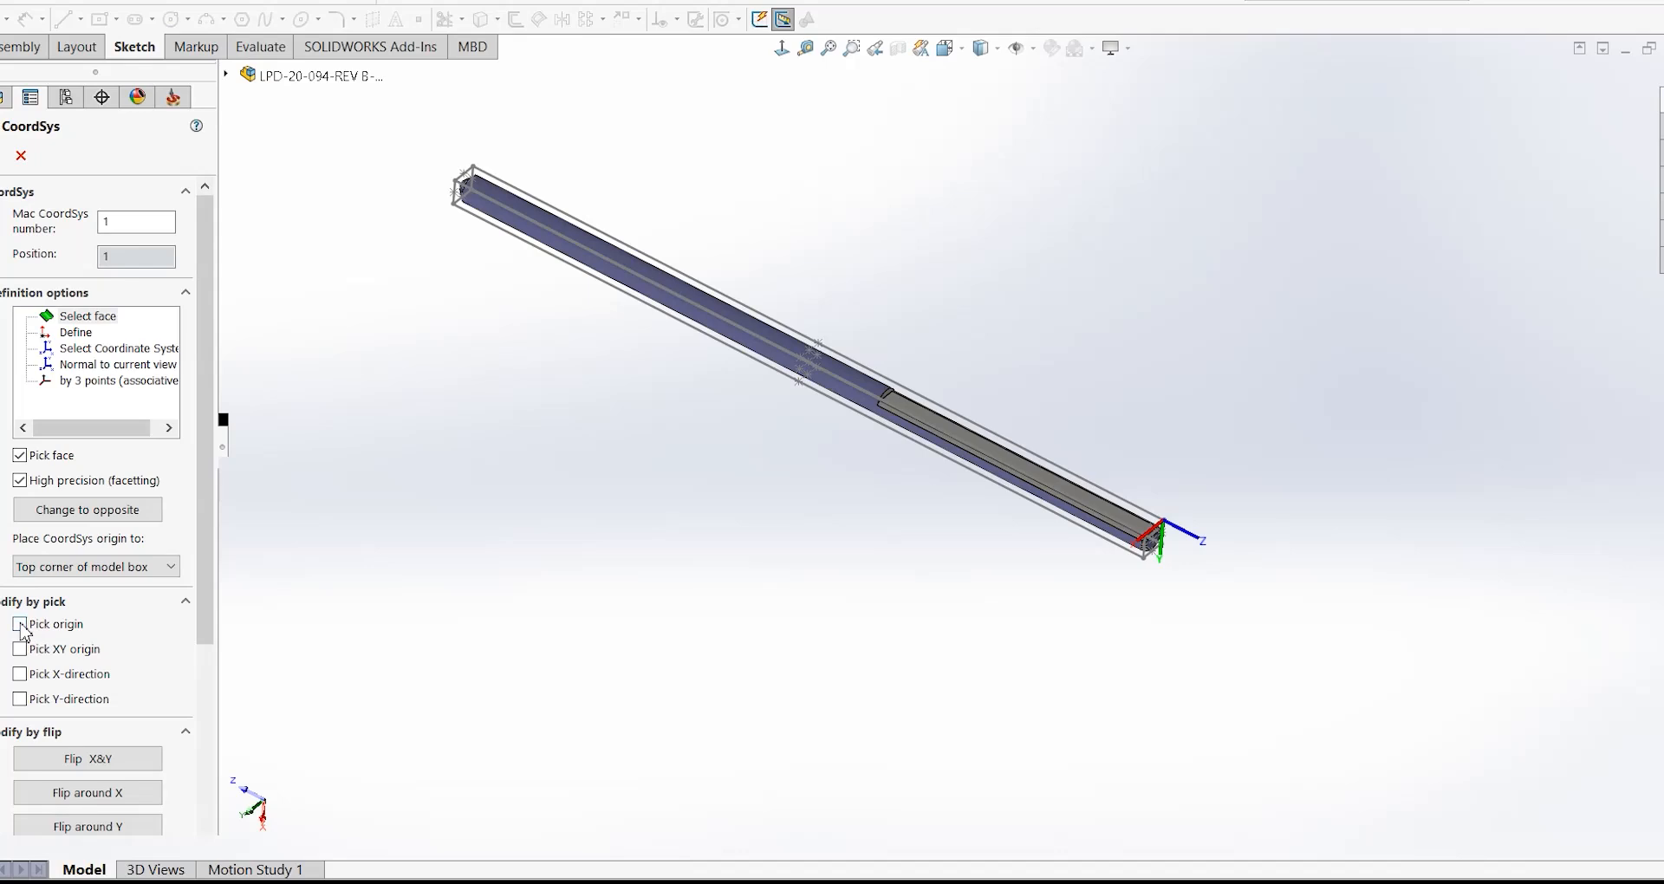
# - Place the CoordSys origin at the midpoint of the model box's top edge at the pin's uncut end, flipping the axes around X and Z
pyautogui.click(21, 626)
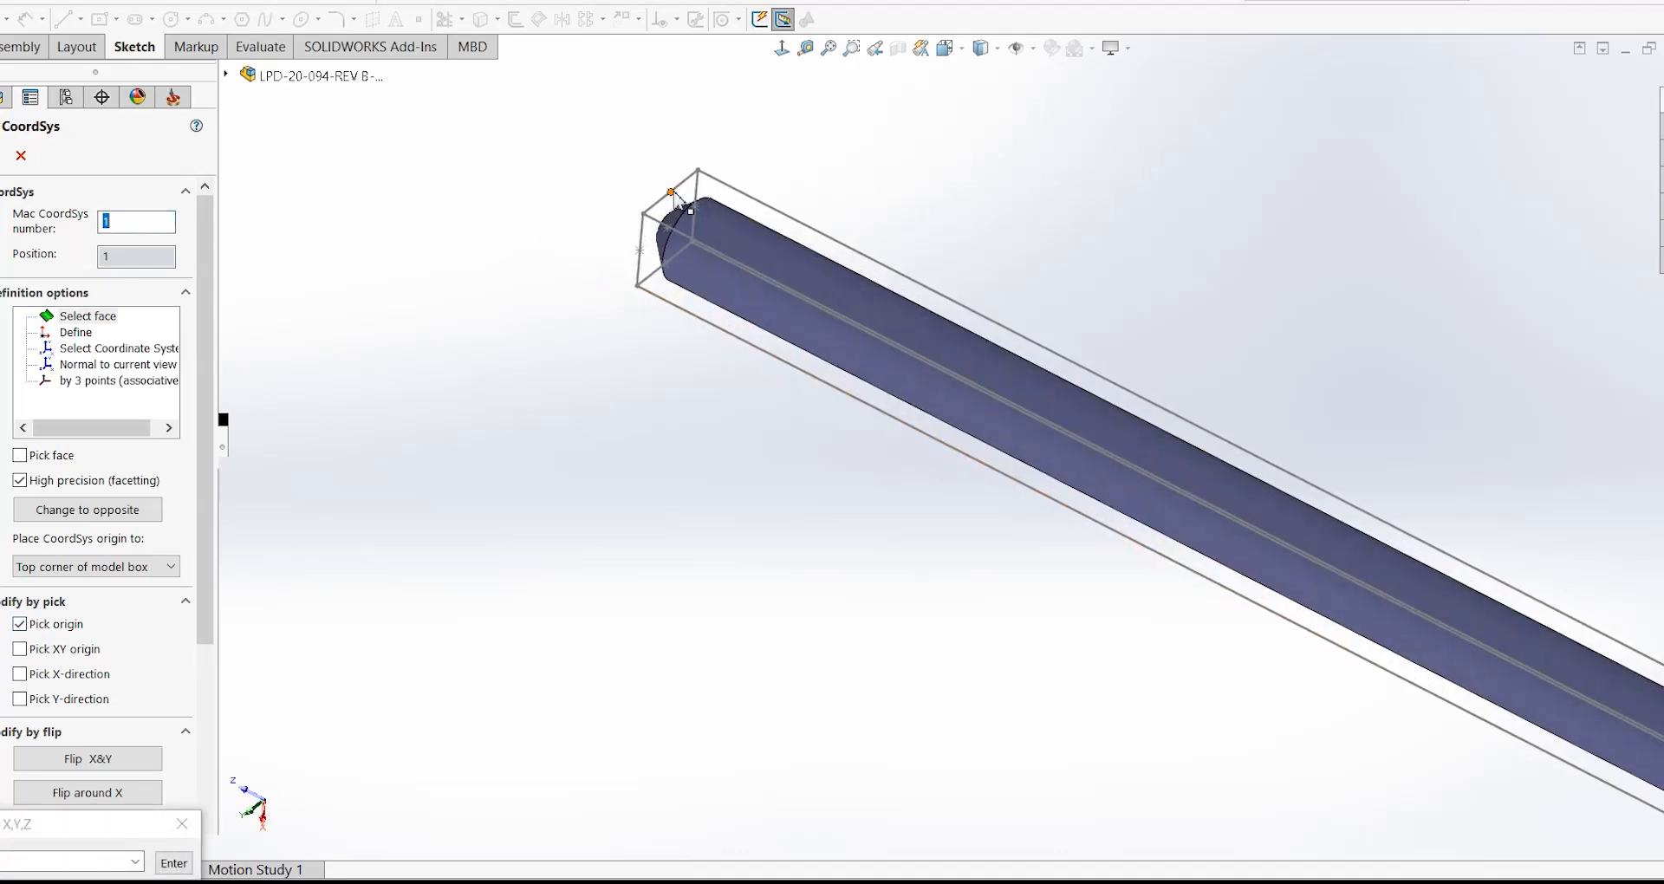
pyautogui.click(673, 193)
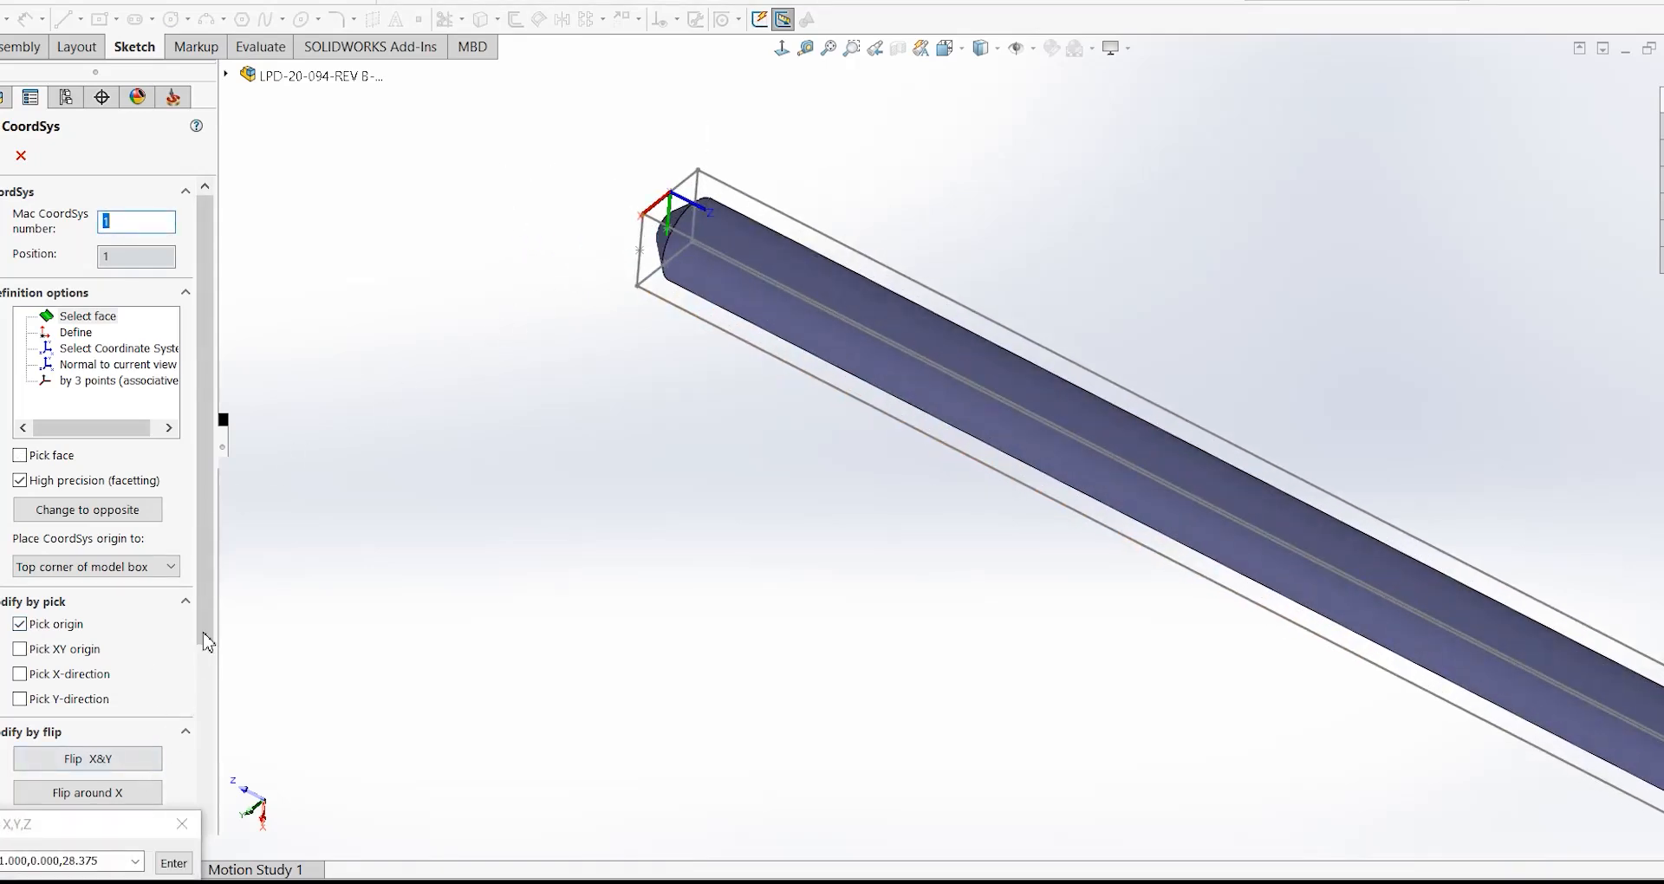
pyautogui.moveTo(208, 642); pyautogui.dragTo(208, 756)
pyautogui.click(122, 622)
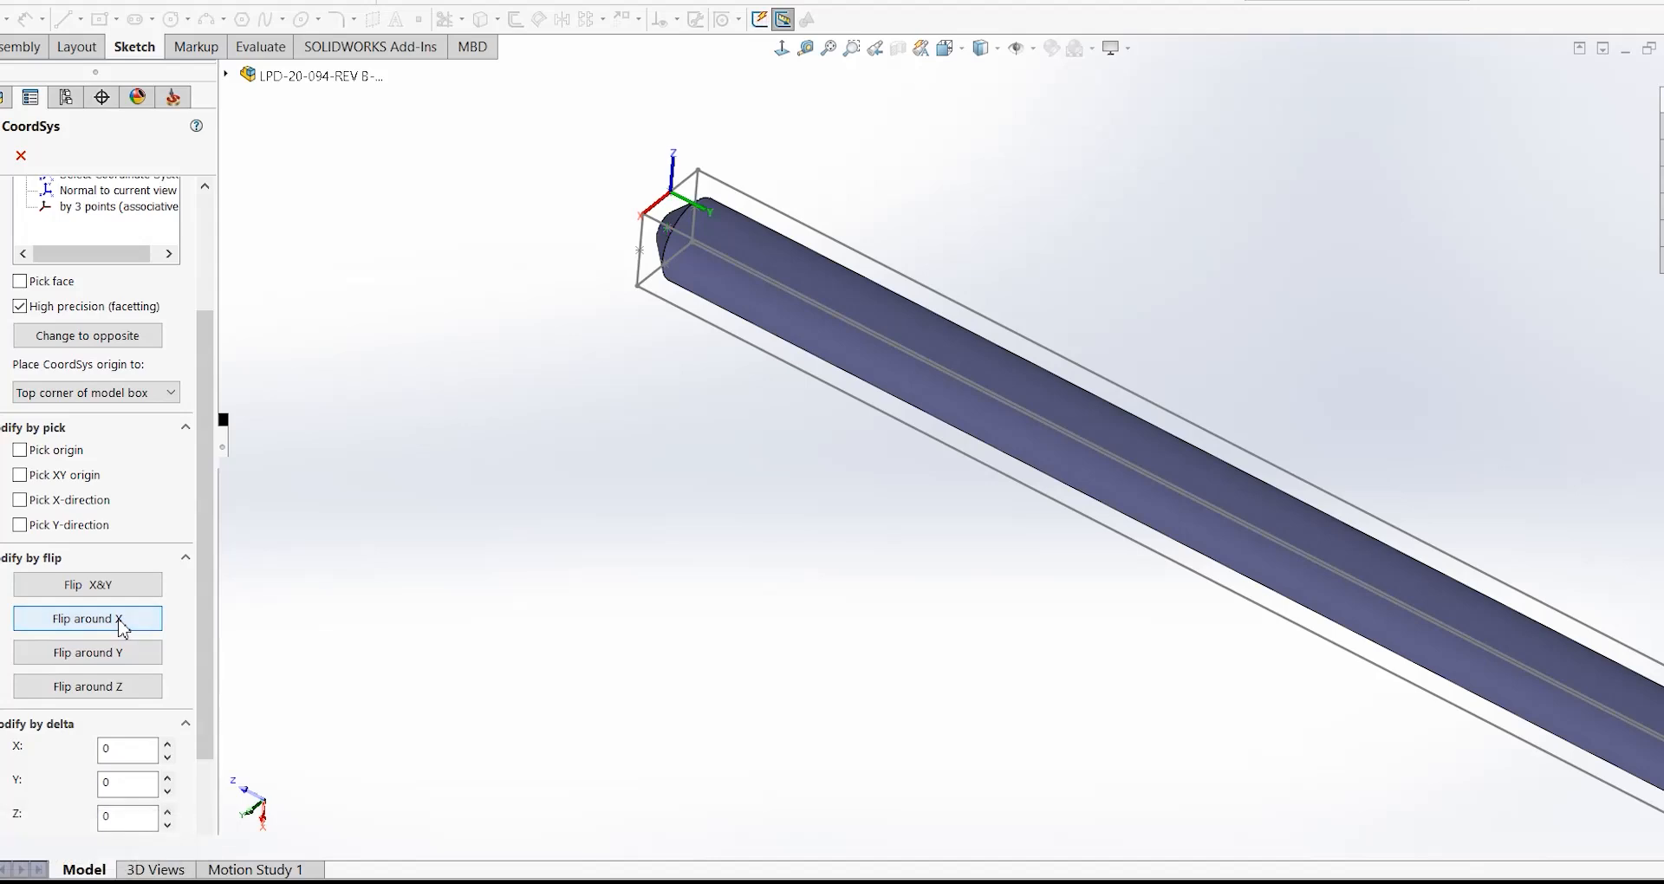
pyautogui.scroll(6, 433, 603)
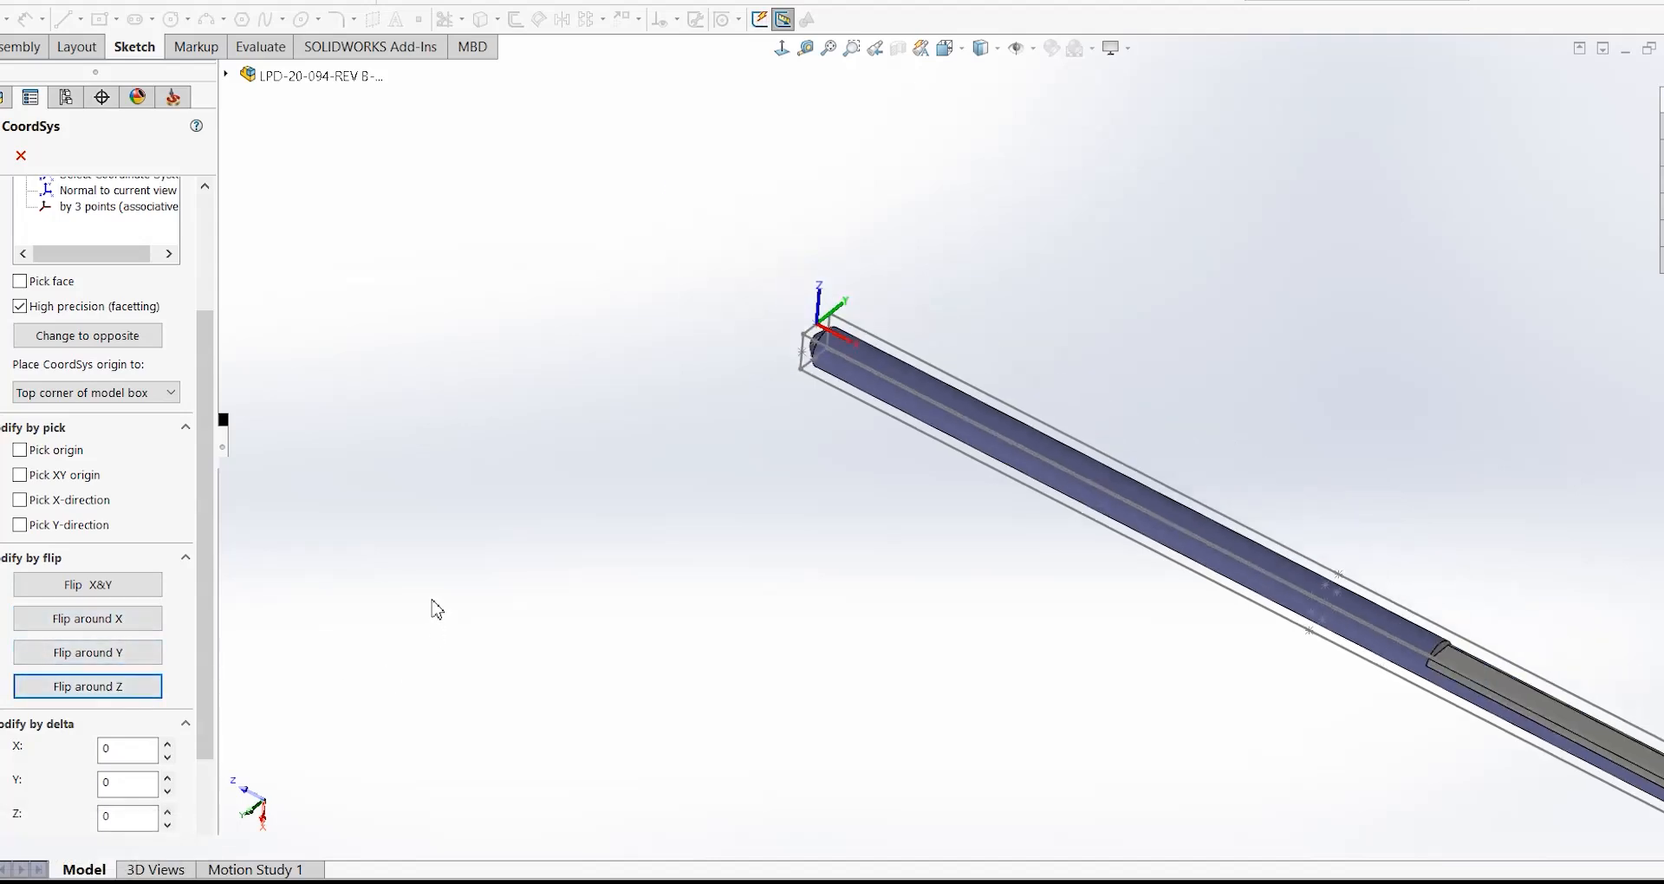
pyautogui.moveTo(854, 472); pyautogui.dragTo(933, 605, button='middle')
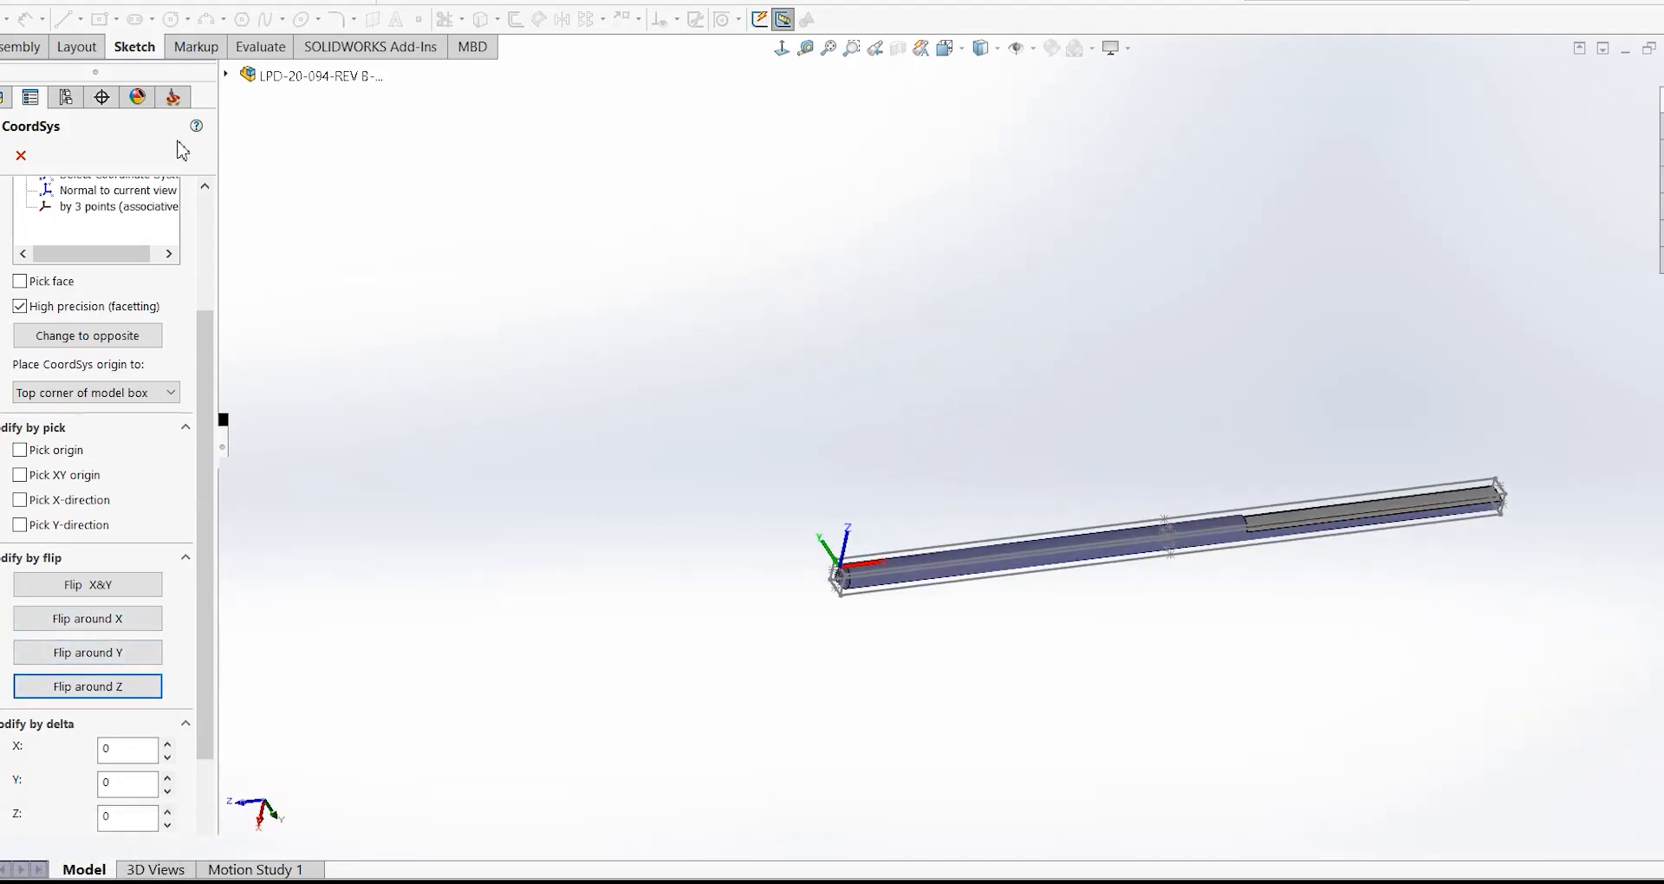
# - Accept the coordinate system position and close the CoordSys Manager to continue the milling part definition
pyautogui.click(2, 162)
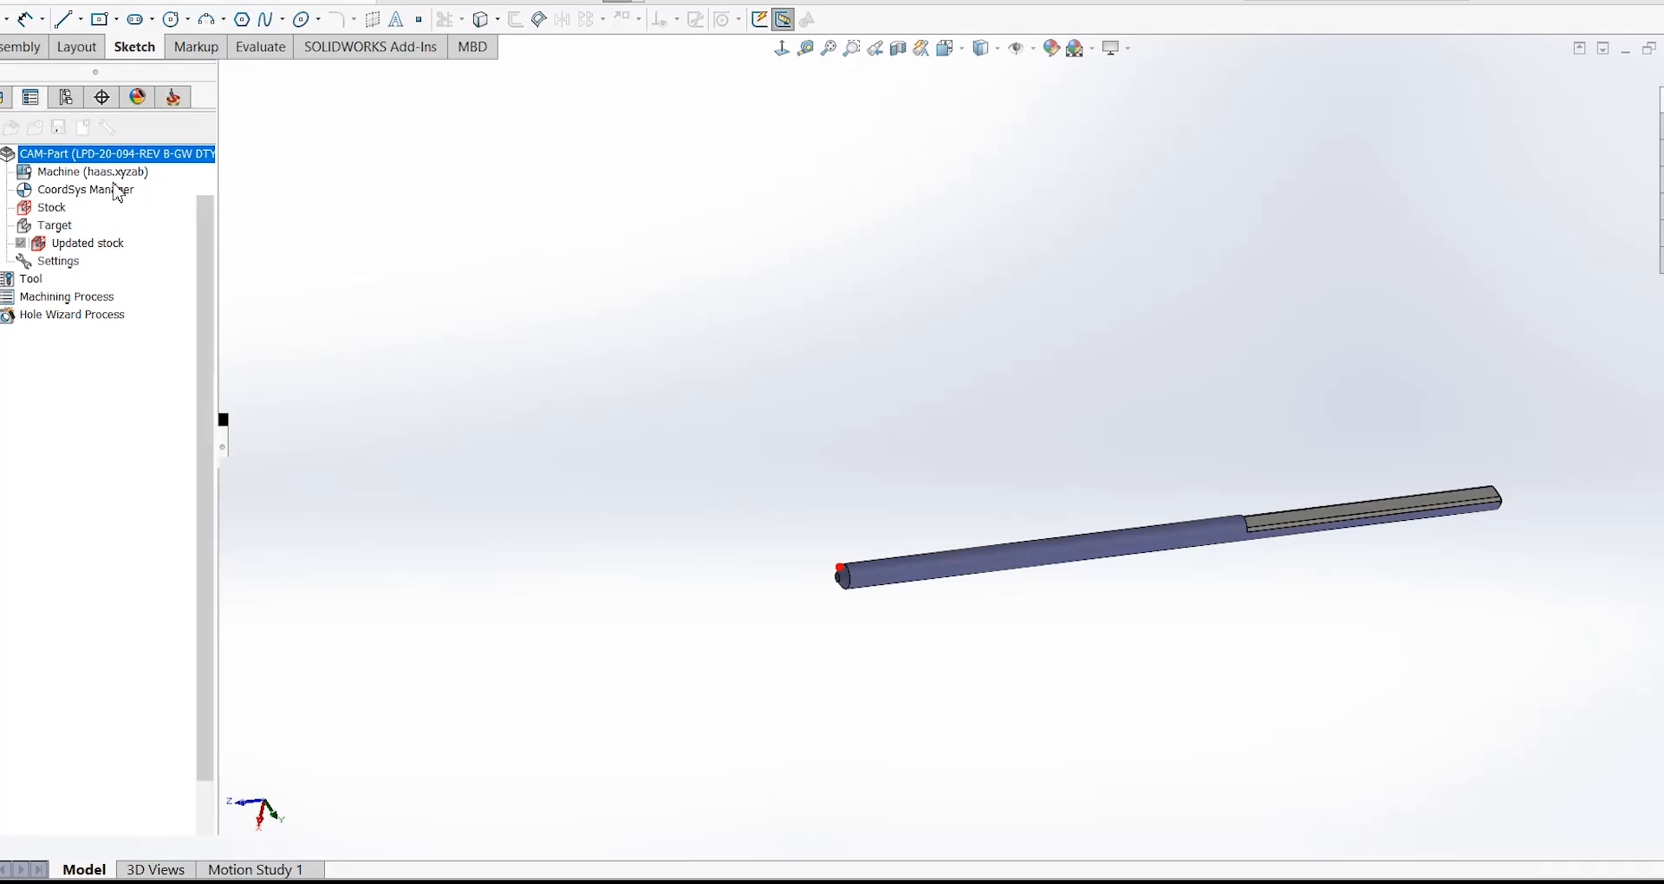
pyautogui.click(3, 161)
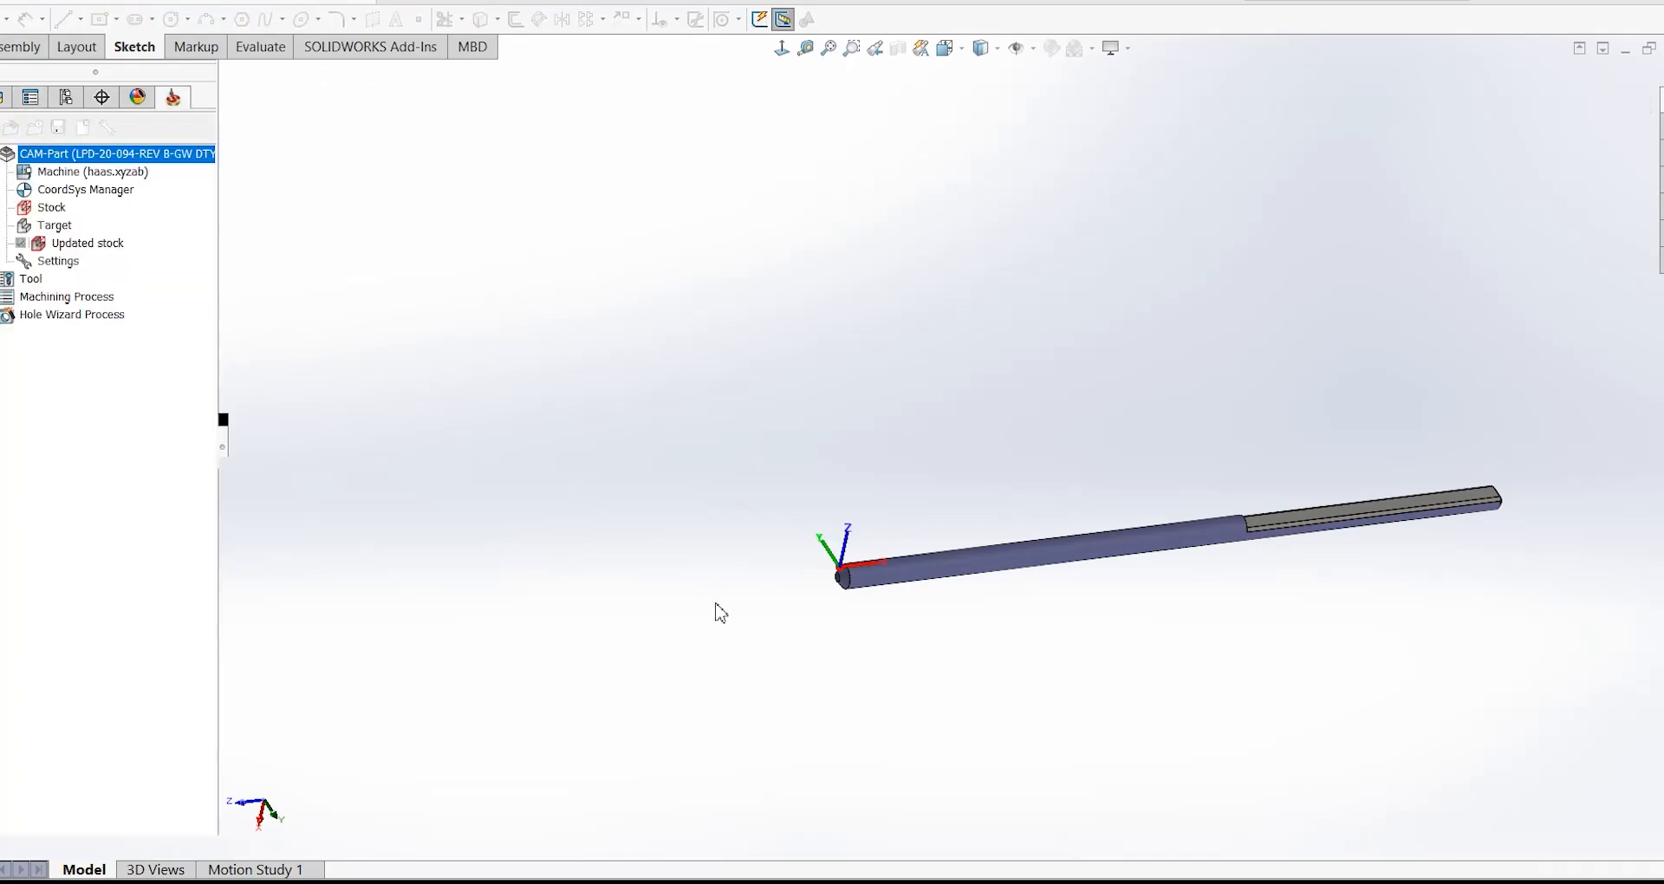
pyautogui.scroll(2, 1273, 572)
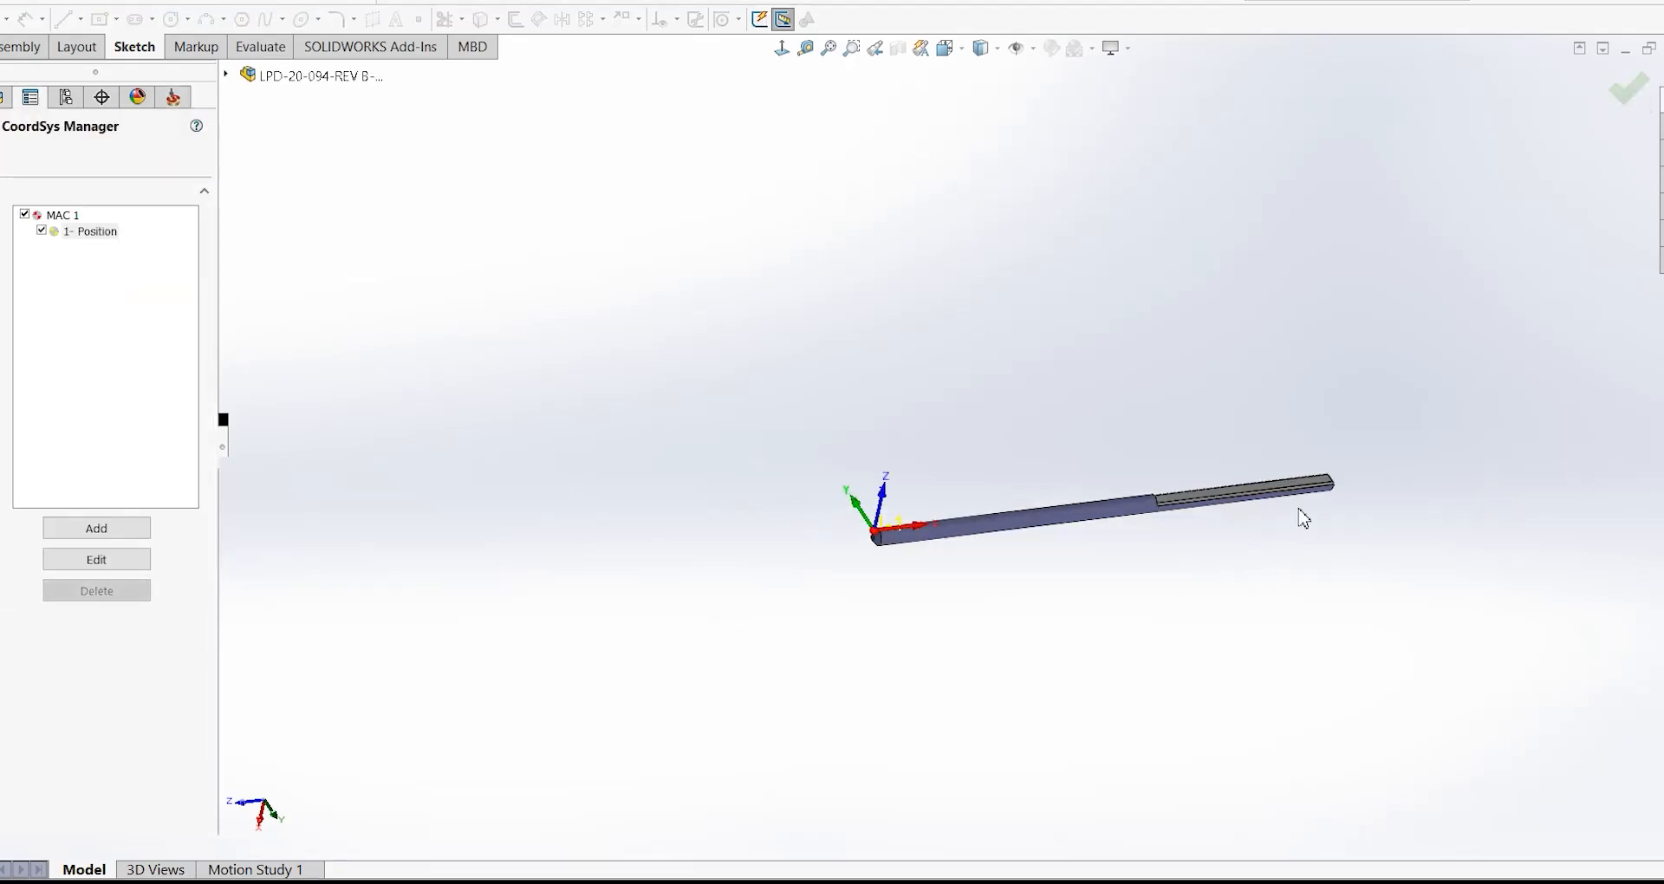
pyautogui.scroll(-4, 1300, 509)
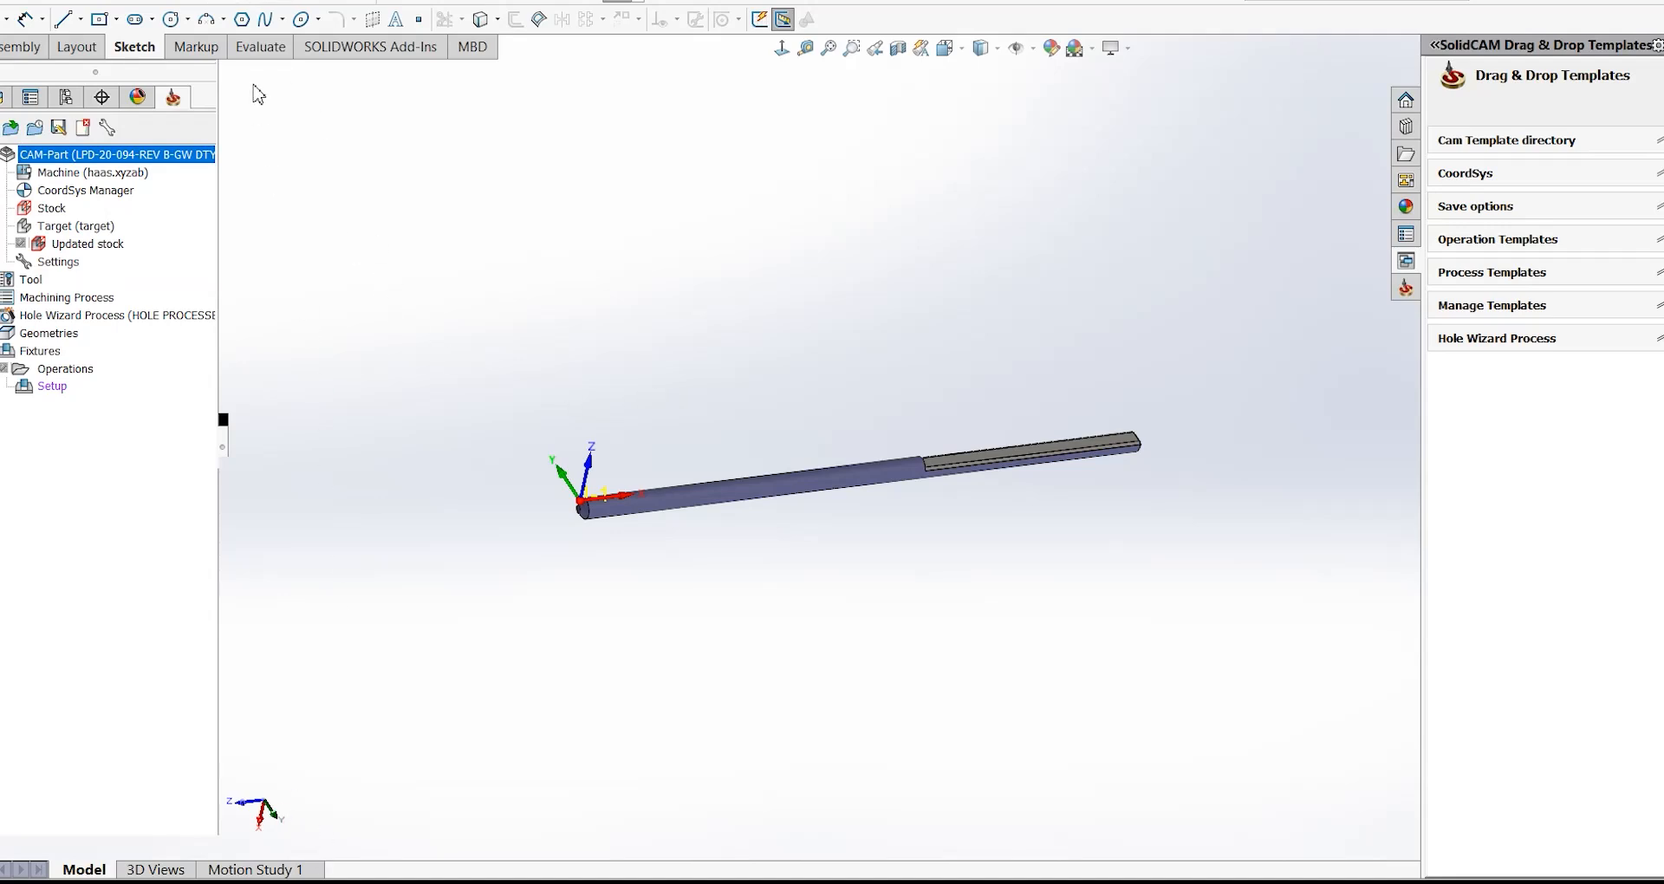
# - Insert the open vise assembly 683120-46-Modell-1 as a component and place it beside the pin
pyautogui.click(239, 3)
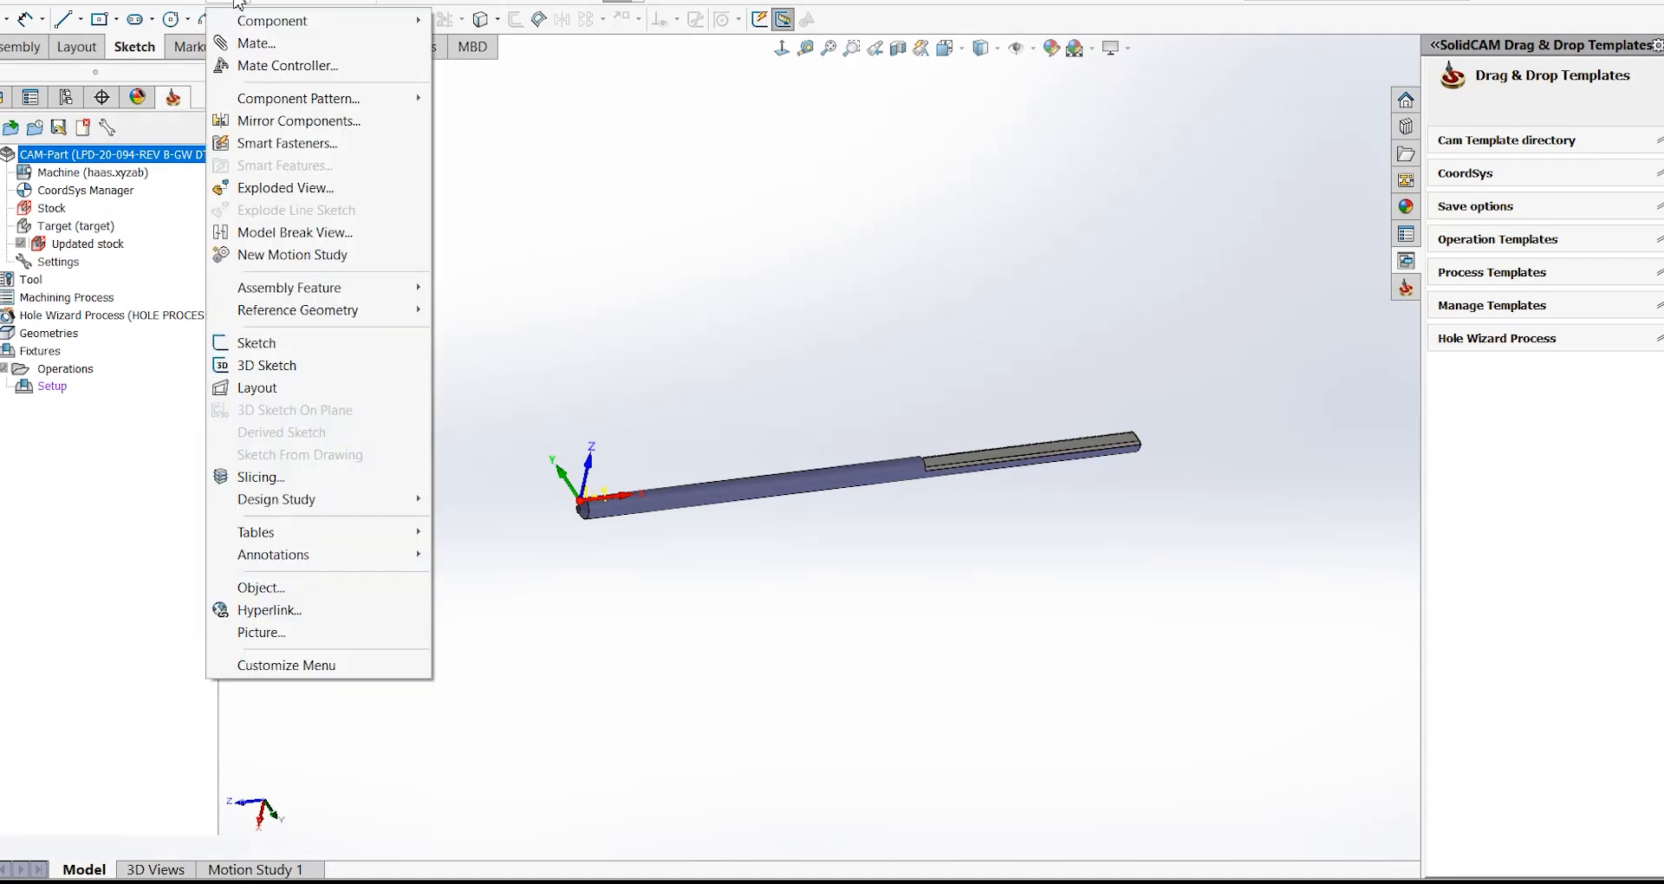
pyautogui.click(349, 755)
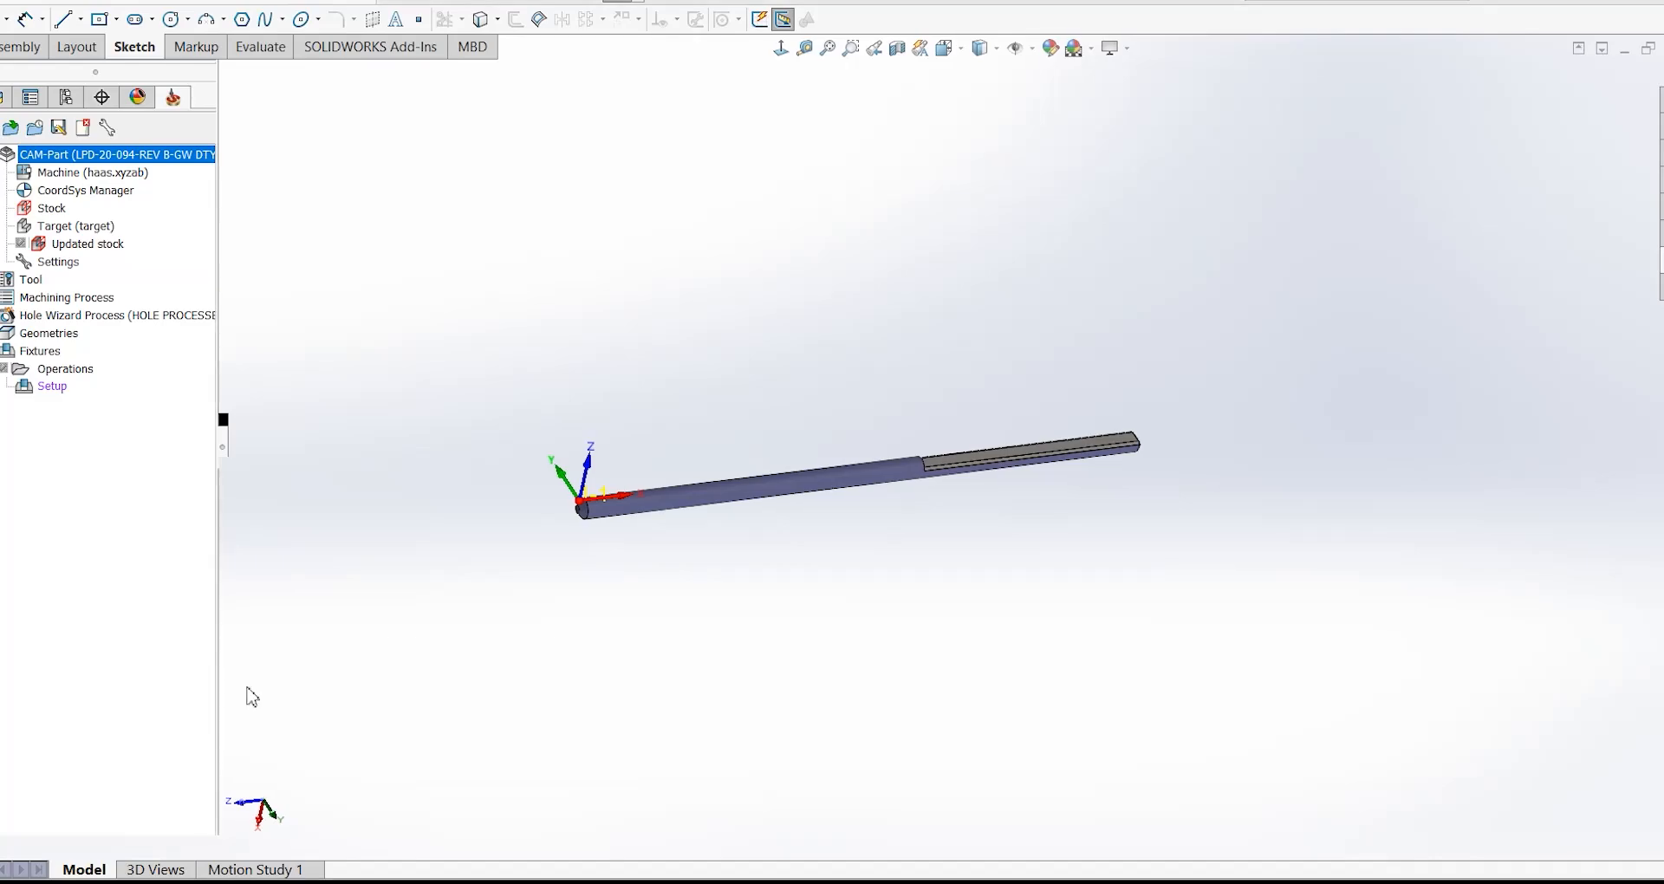
pyautogui.click(236, 7)
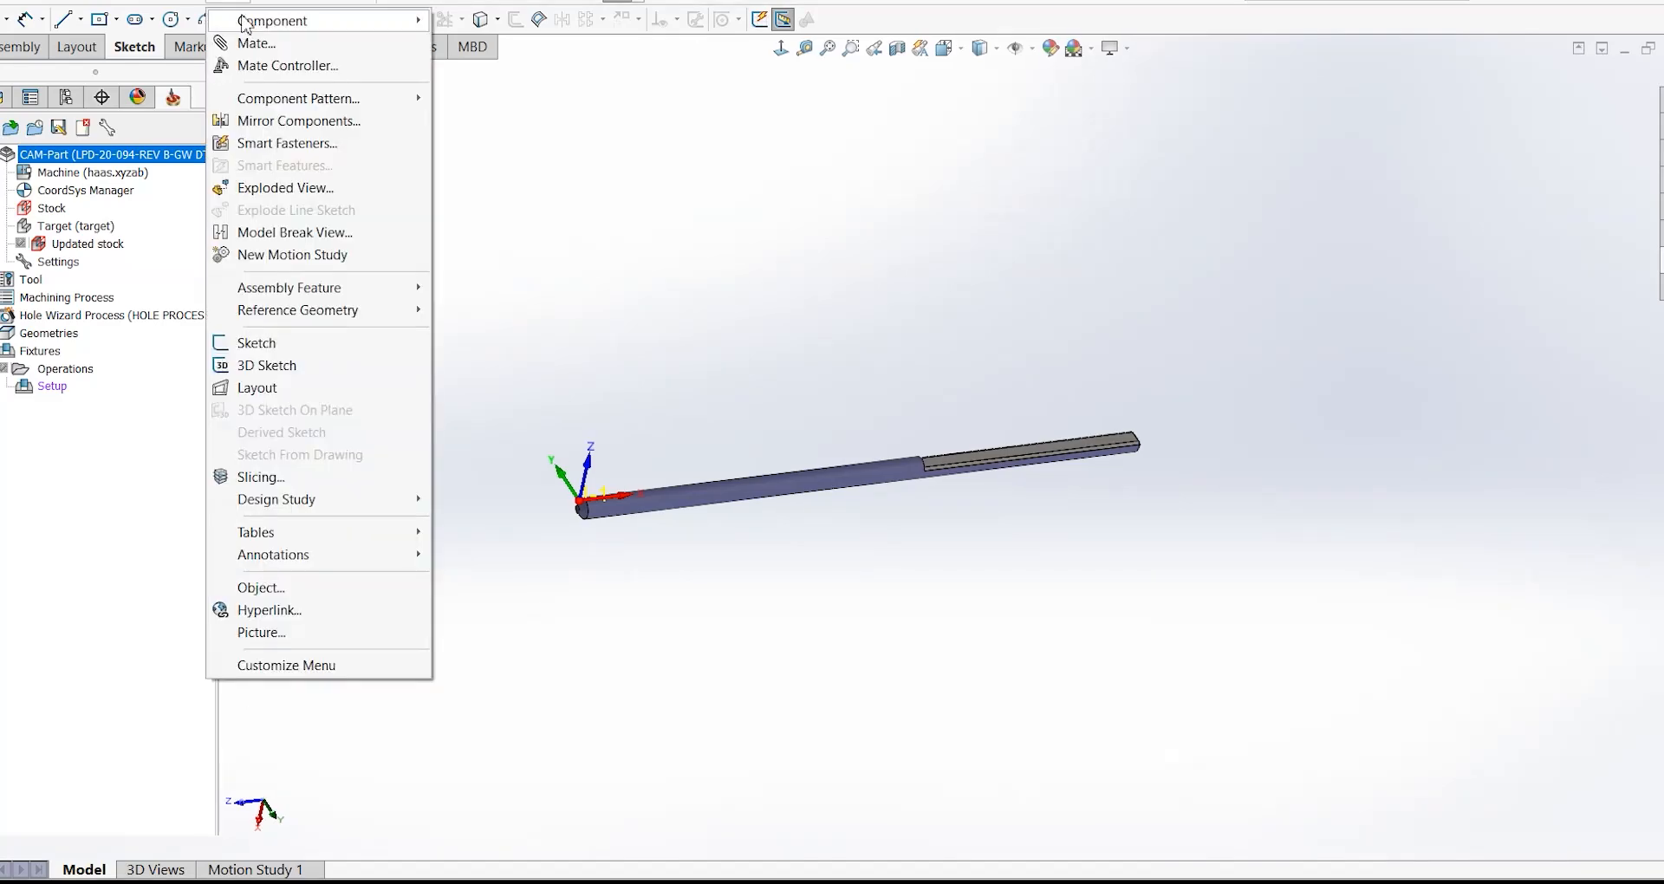
pyautogui.moveTo(260, 21)
pyautogui.click(496, 21)
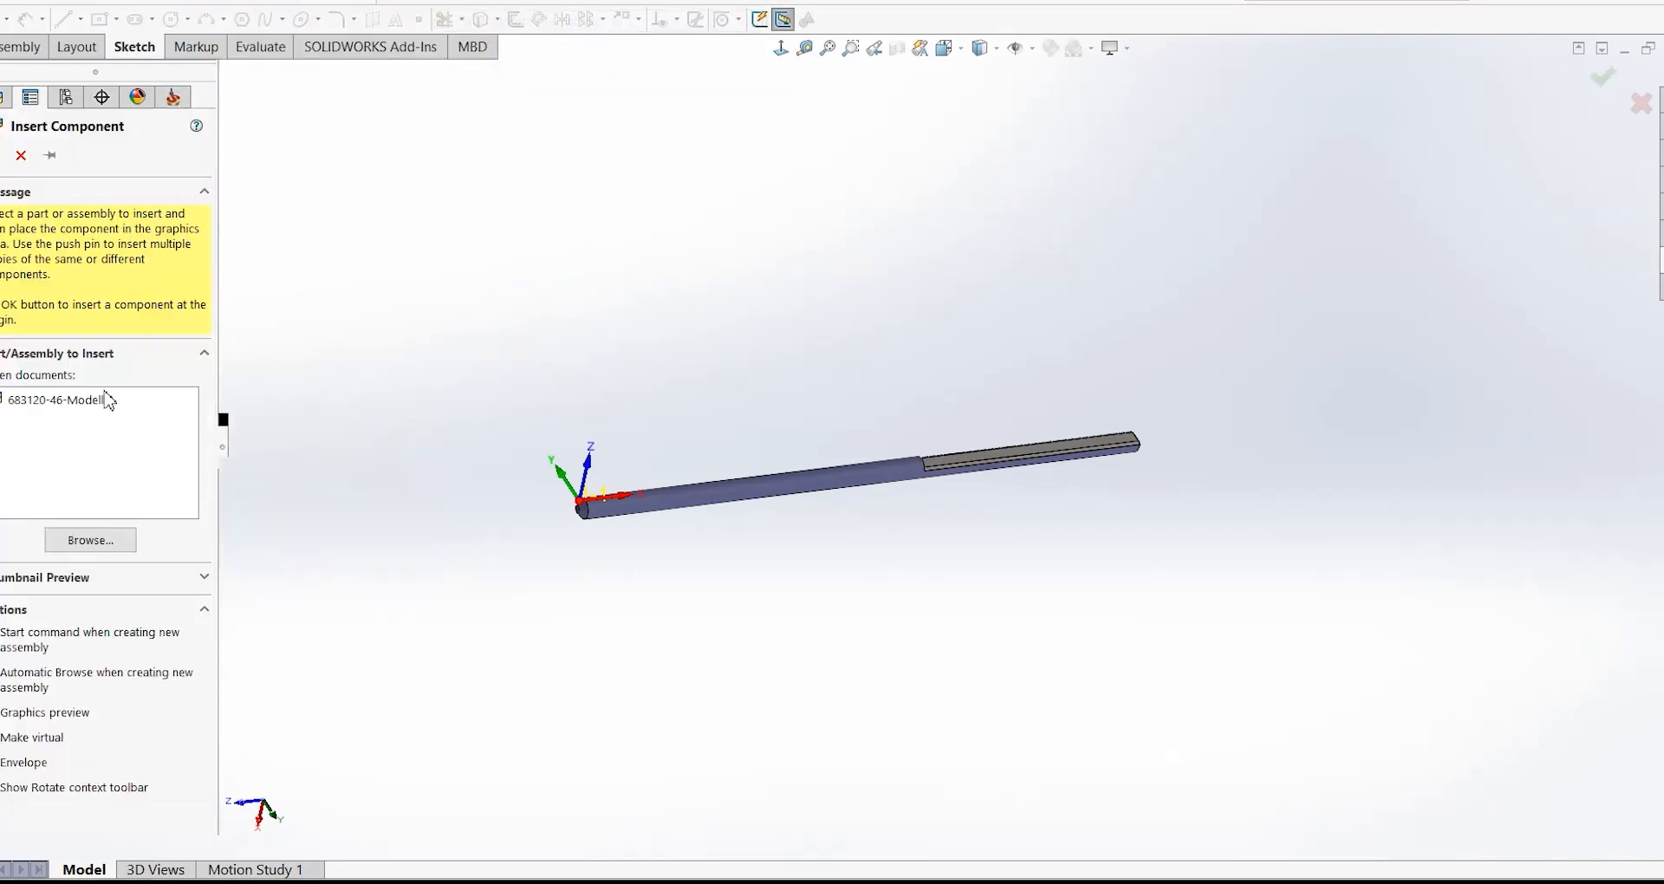
pyautogui.click(78, 409)
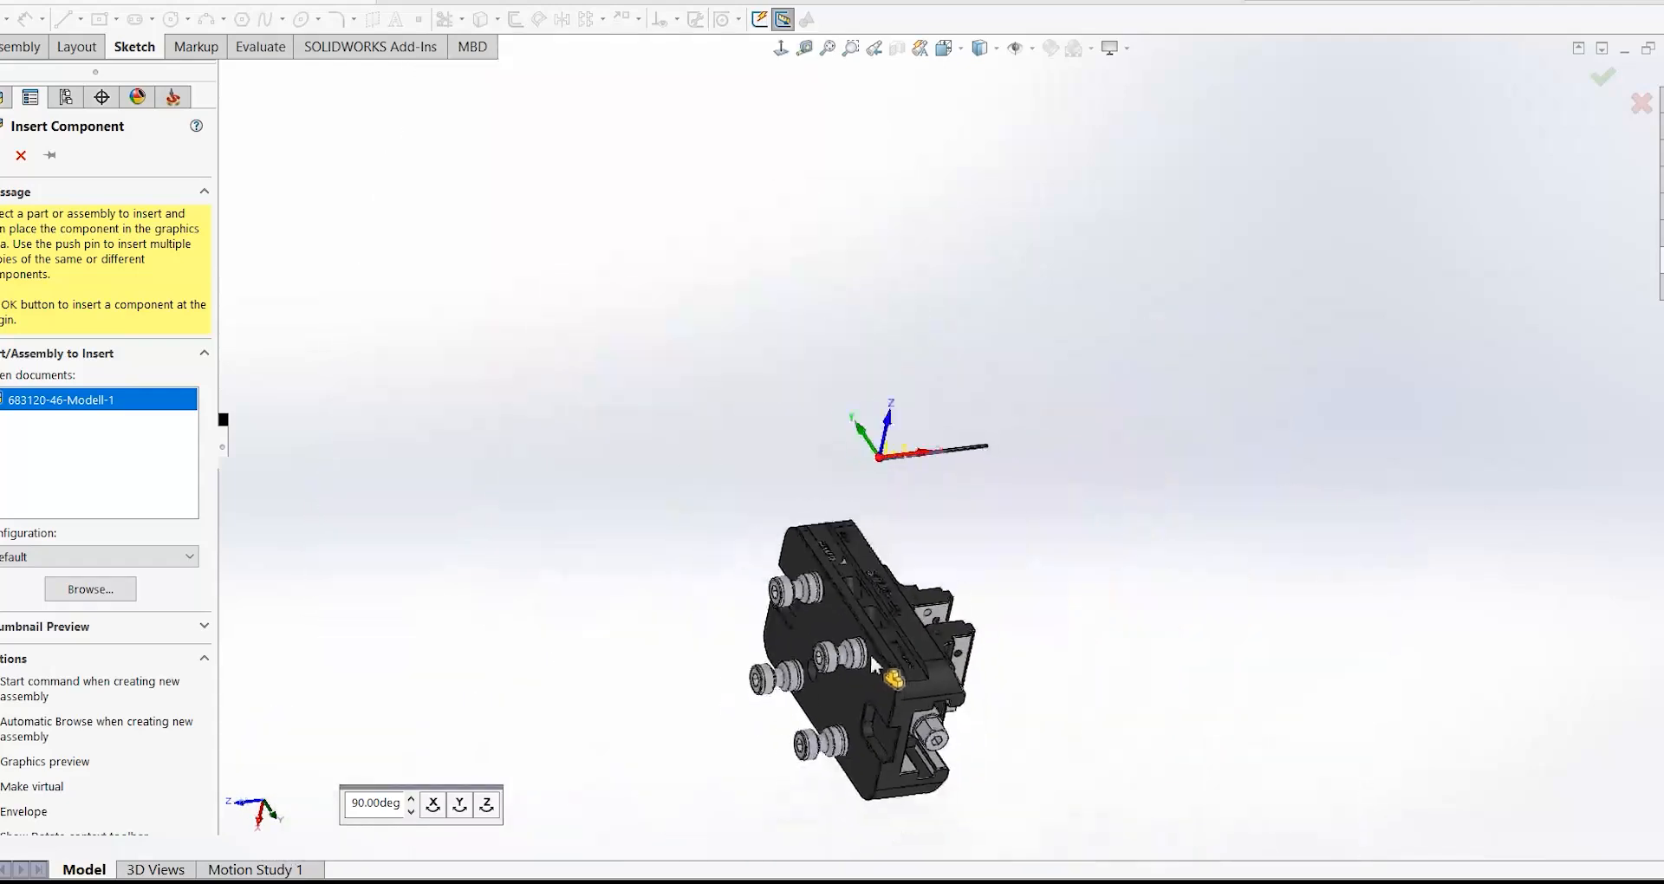
pyautogui.click(798, 529)
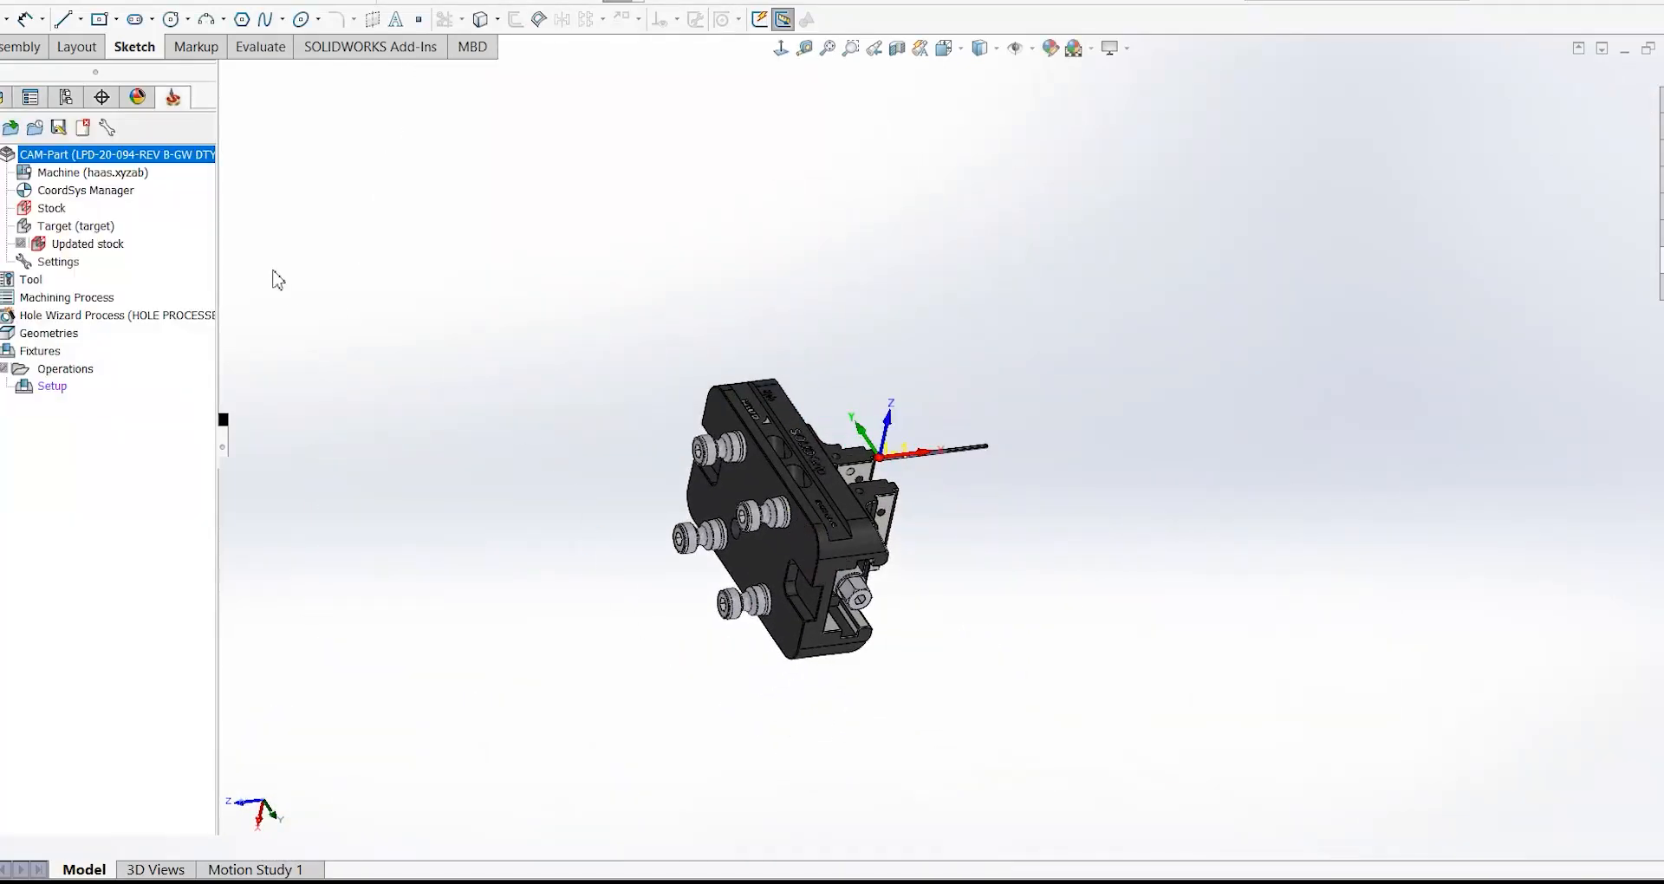
# - Start a mate between the pin's milled flat and the narrow horizontal ledge on the vise jaw
pyautogui.moveTo(770, 417); pyautogui.dragTo(785, 672, button='middle')
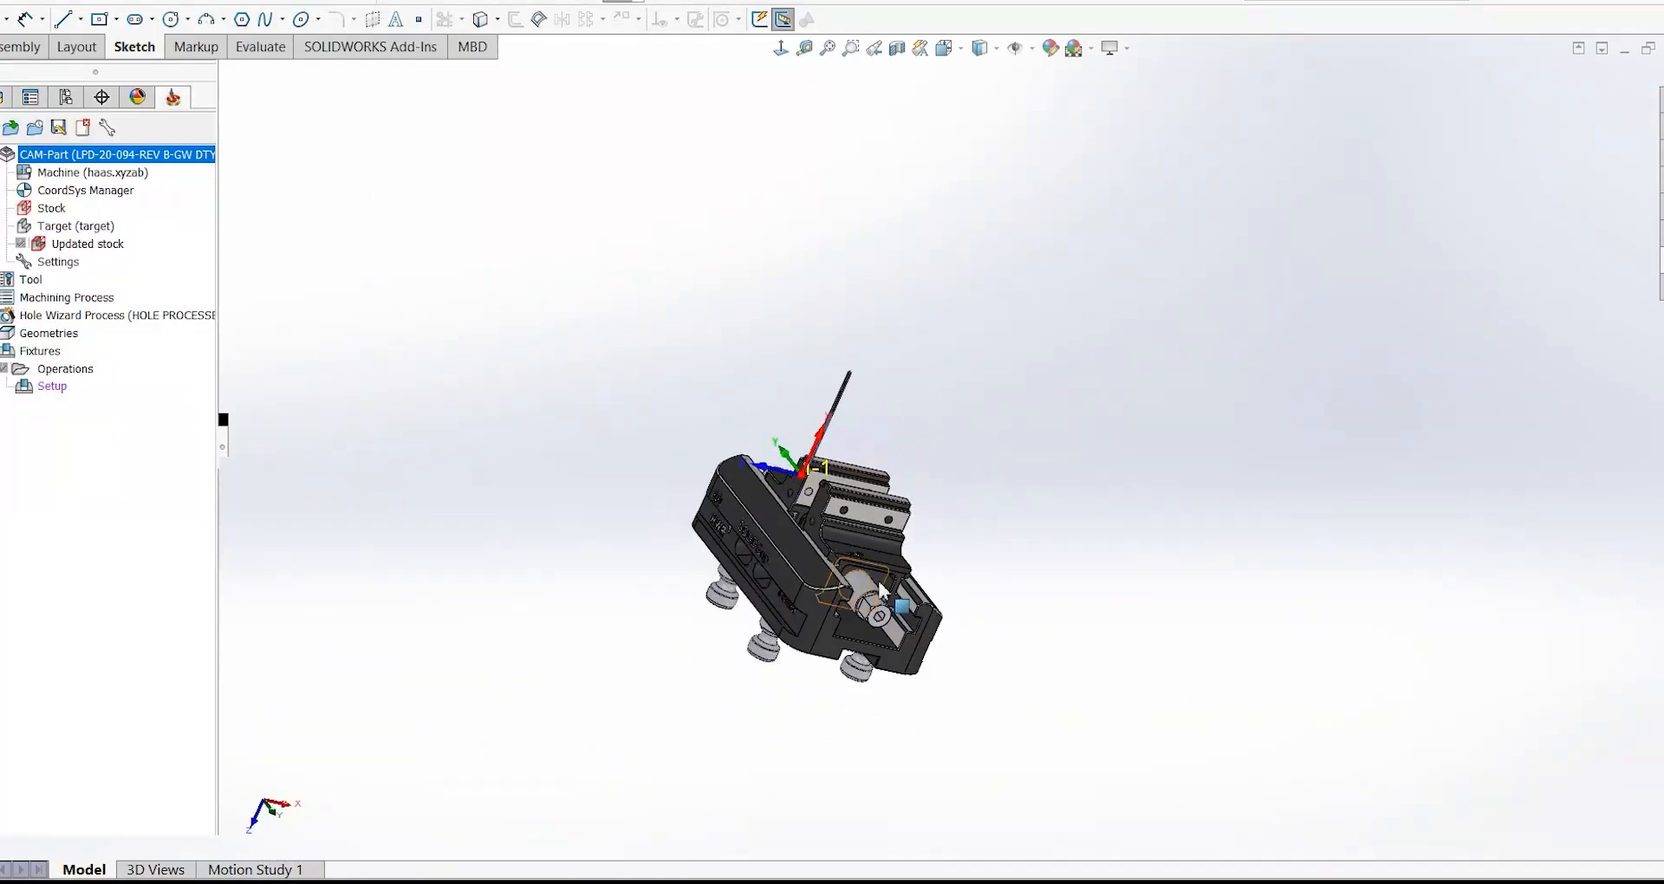
pyautogui.scroll(-7, 870, 514)
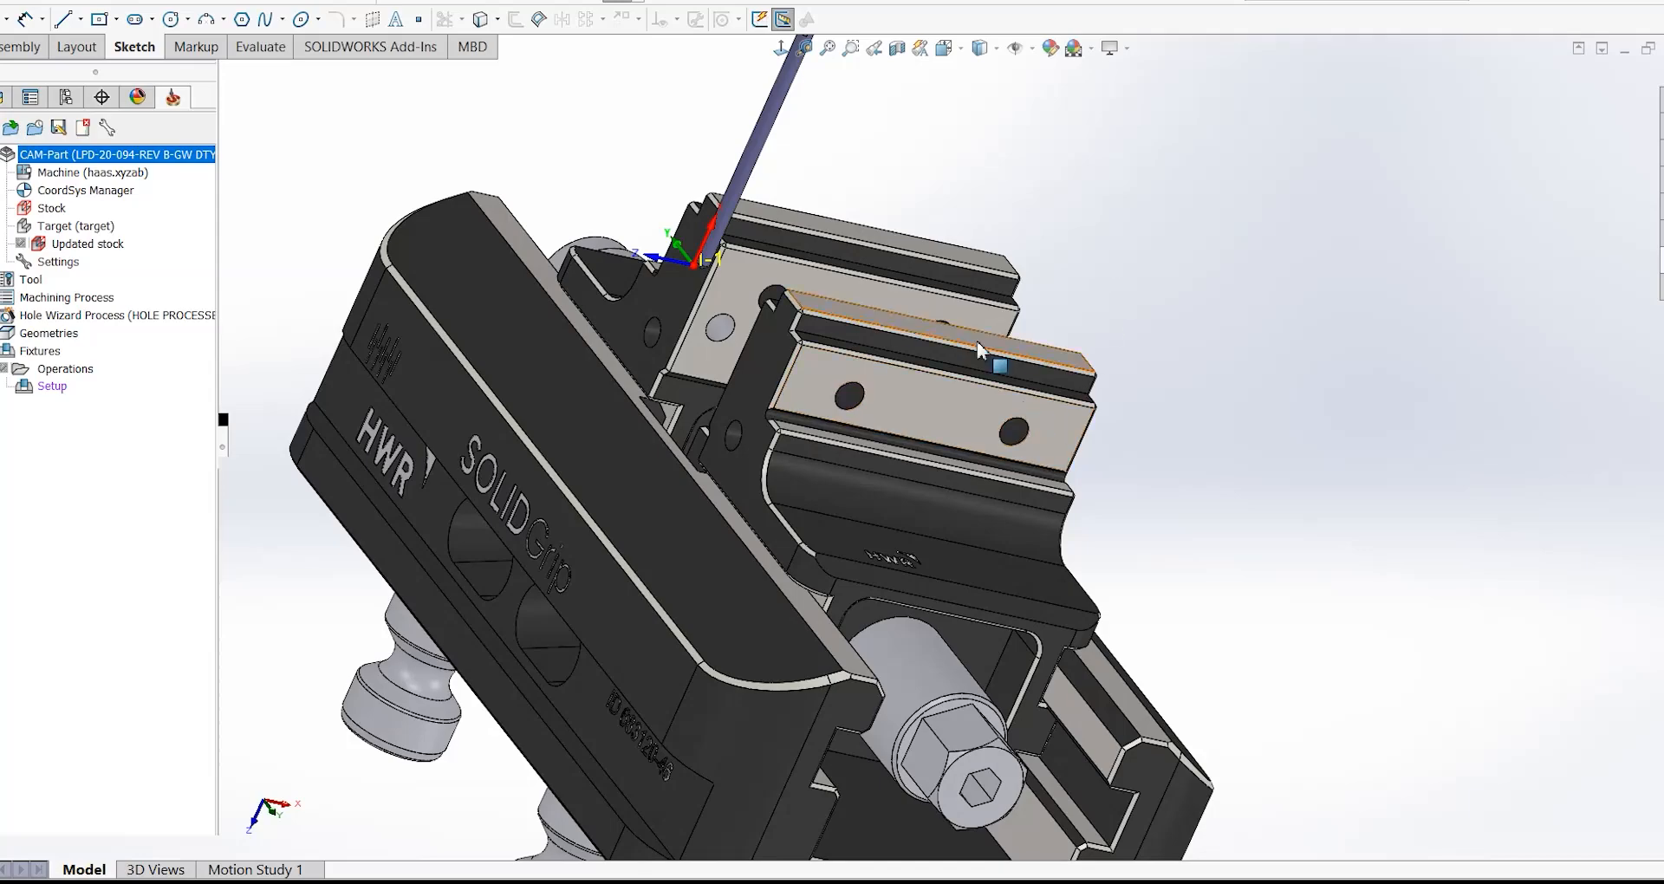
pyautogui.moveTo(997, 360); pyautogui.dragTo(1010, 422, button='middle')
pyautogui.scroll(6, 997, 418)
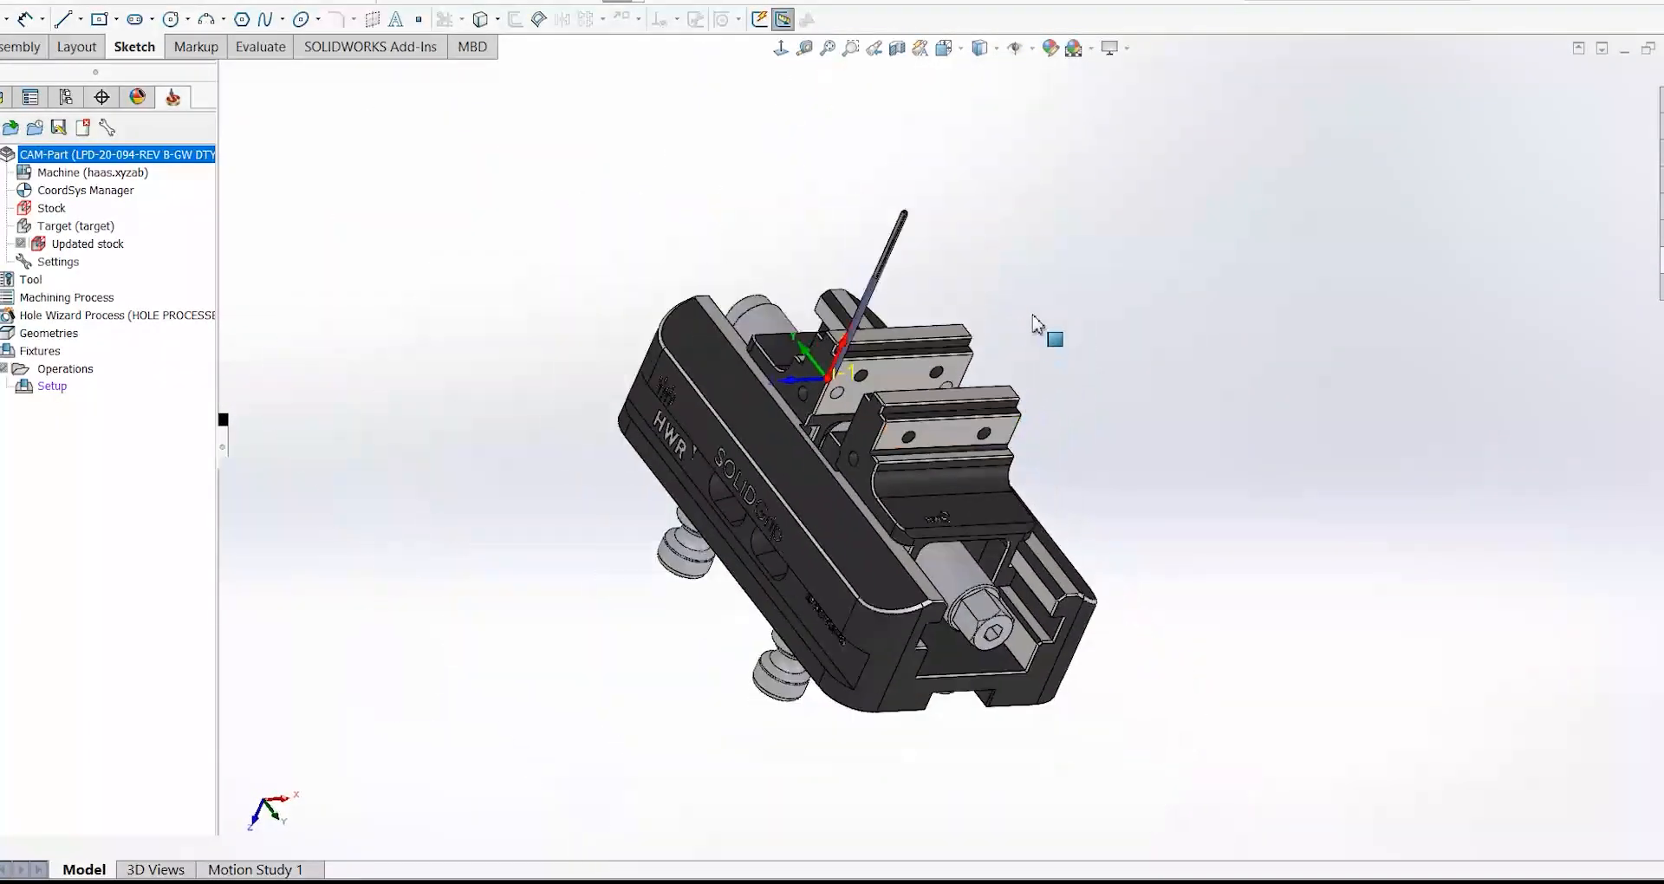
pyautogui.scroll(-5, 944, 371)
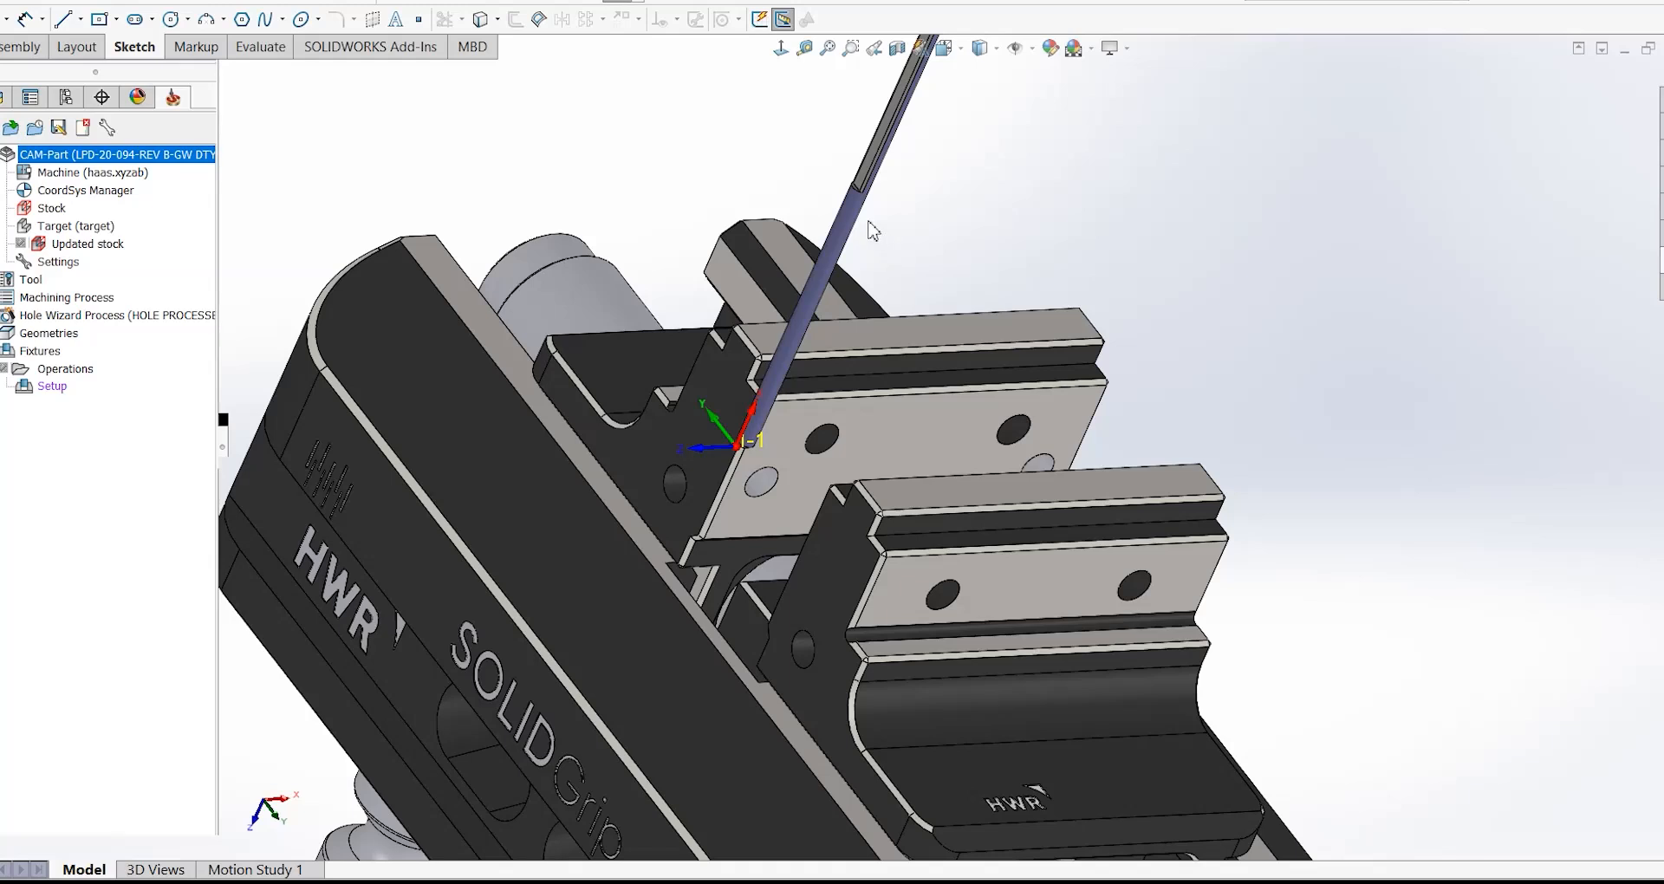
pyautogui.click(869, 156)
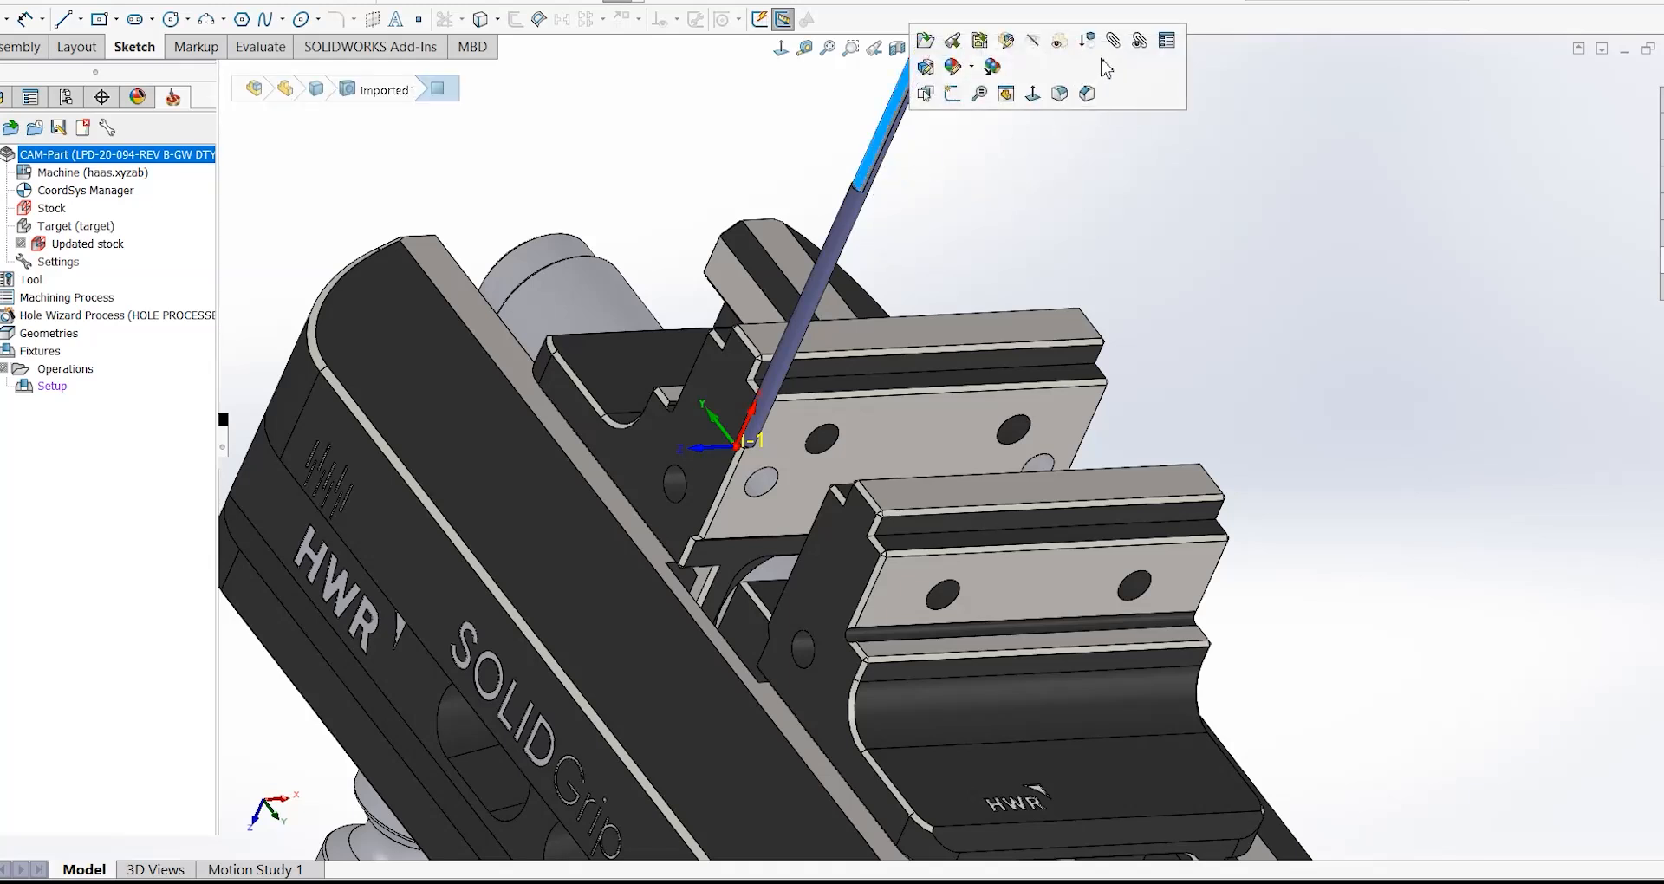
pyautogui.click(1114, 44)
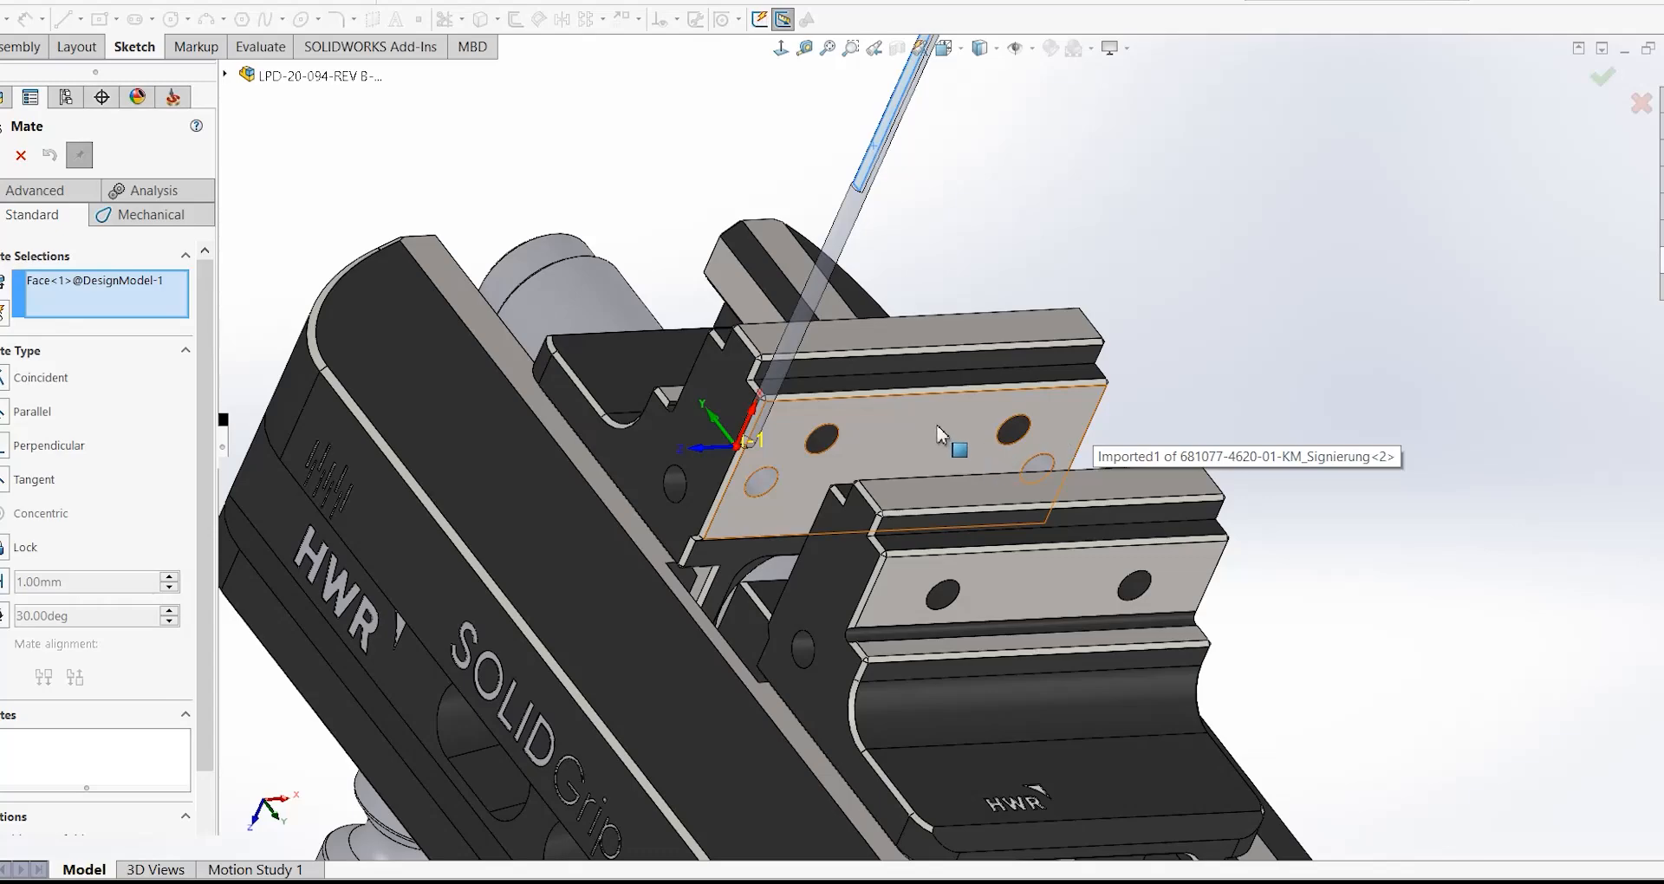
pyautogui.click(1042, 374)
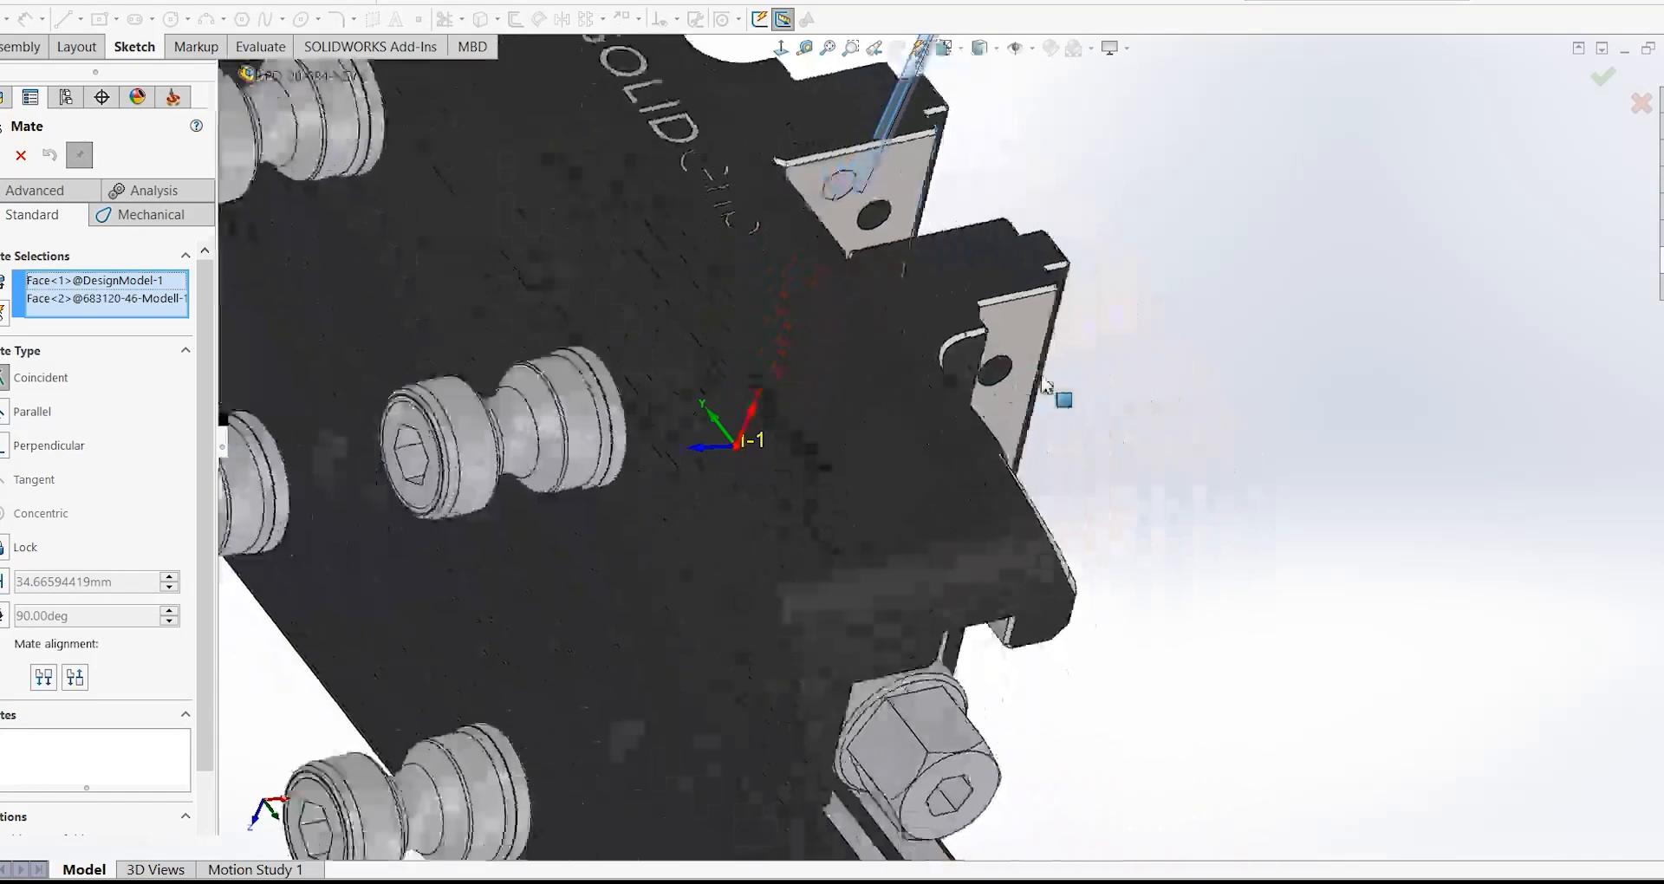
# - Change the mate type to Parallel, flip its alignment and accept the mate
pyautogui.scroll(6, 1026, 431)
pyautogui.moveTo(996, 284); pyautogui.dragTo(776, 451, button='middle')
pyautogui.click(1231, 351)
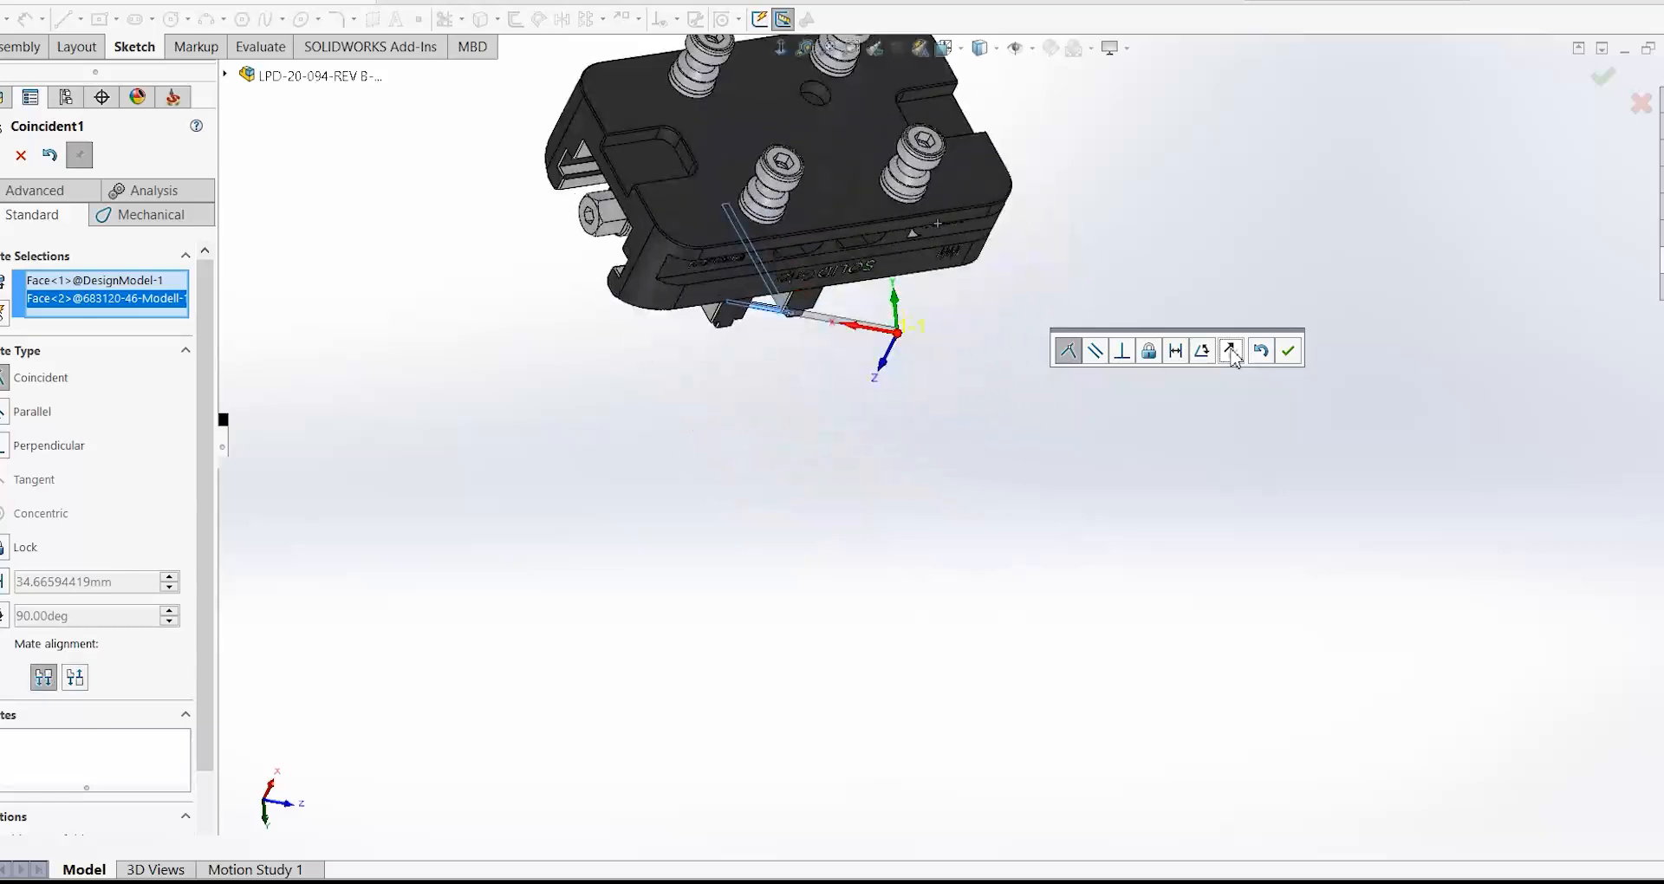
pyautogui.click(1096, 353)
pyautogui.moveTo(676, 341); pyautogui.dragTo(758, 200, button='middle')
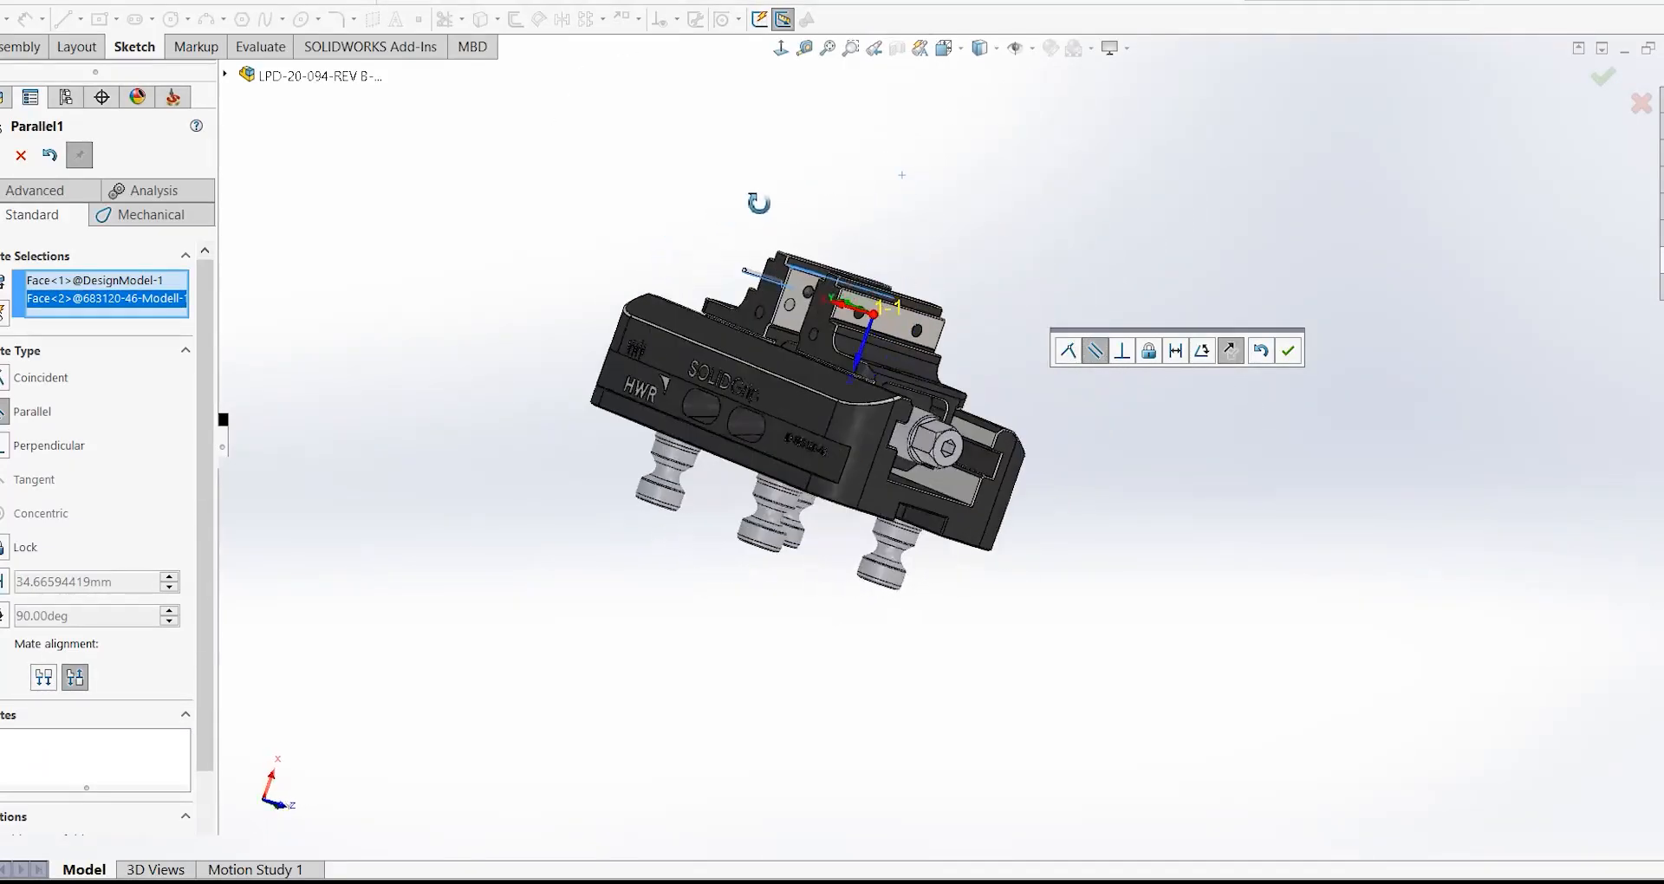
pyautogui.scroll(-8, 813, 307)
pyautogui.click(1234, 355)
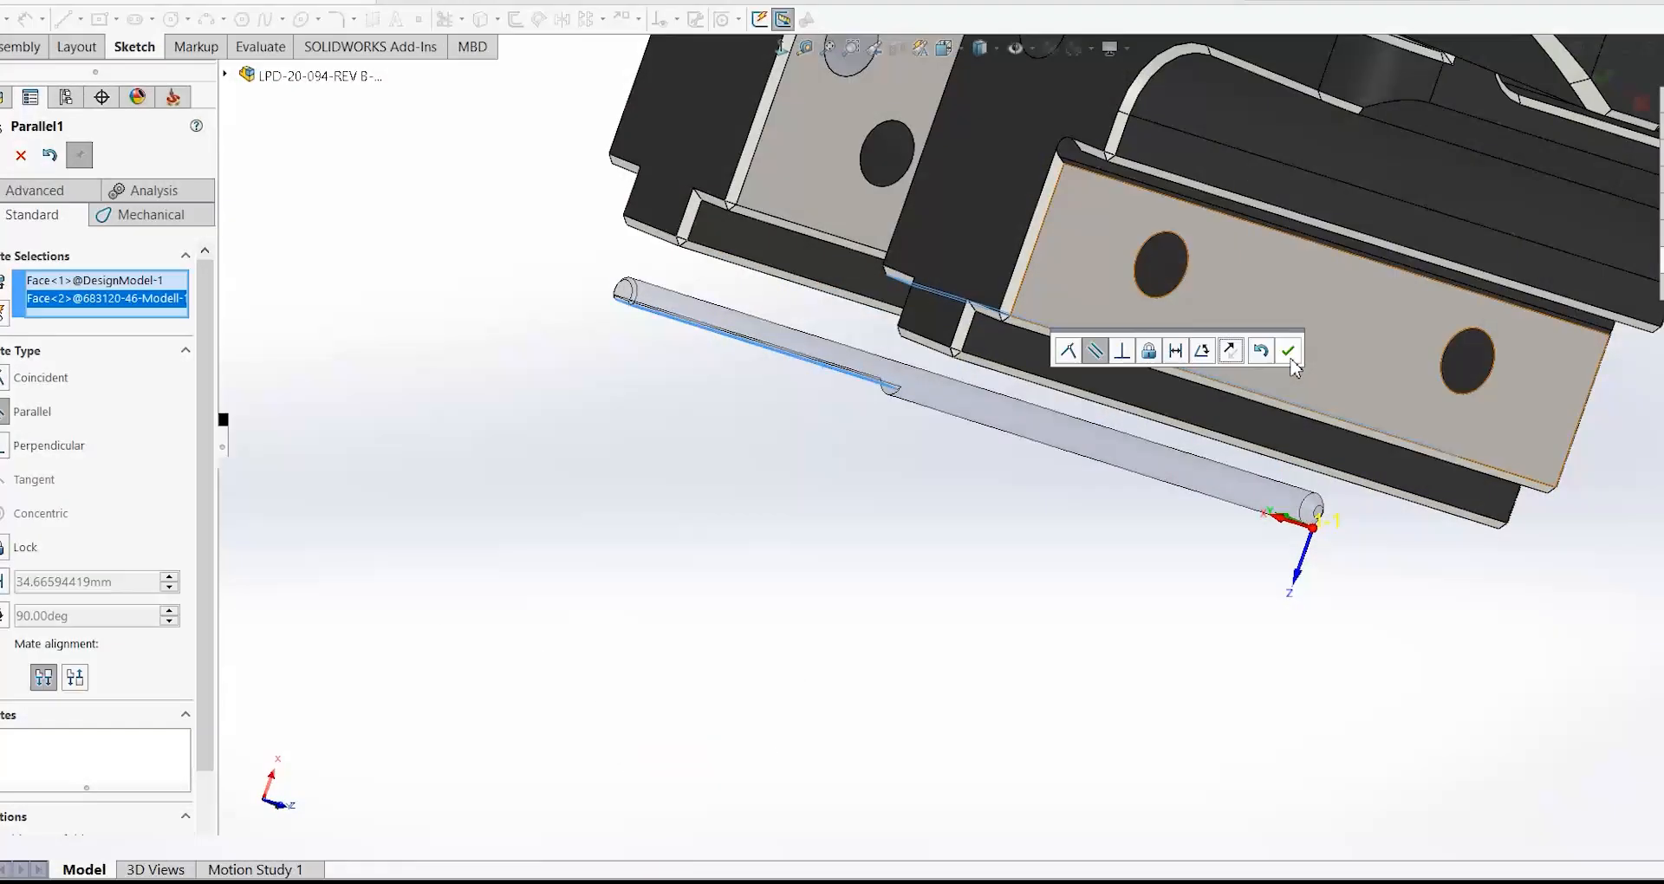
pyautogui.click(1289, 352)
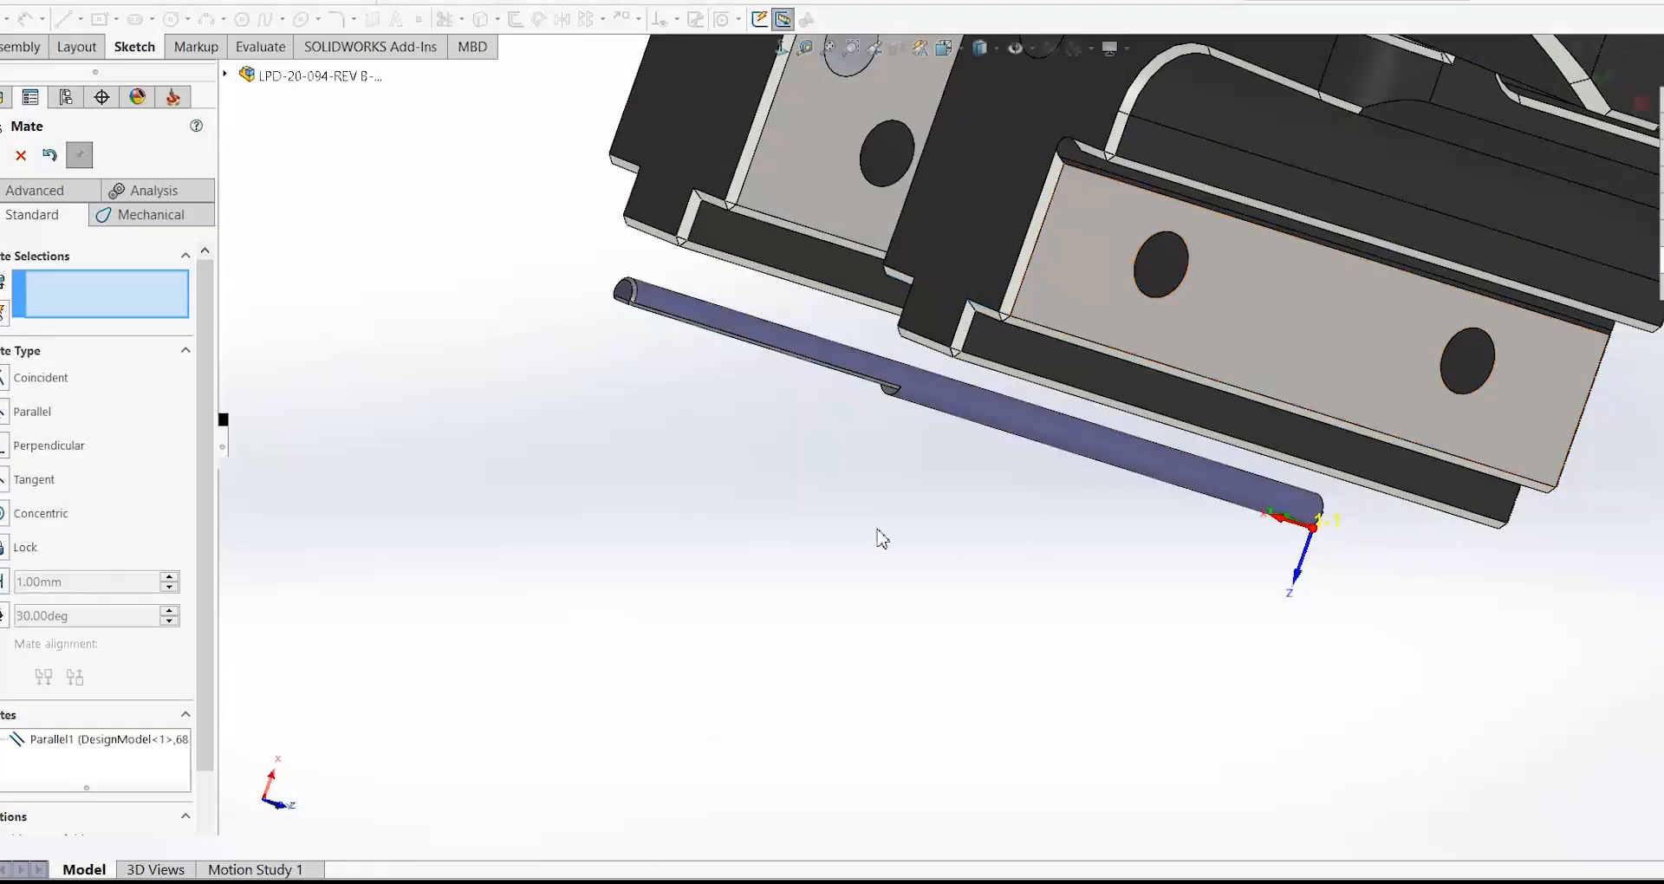
# - Add a 2 mm distance mate between the end face of the pin's flatted side and the vise jaw's side face, and finish mating
pyautogui.scroll(6, 881, 539)
pyautogui.moveTo(881, 538); pyautogui.dragTo(958, 464, button='middle')
pyautogui.scroll(5, 958, 464)
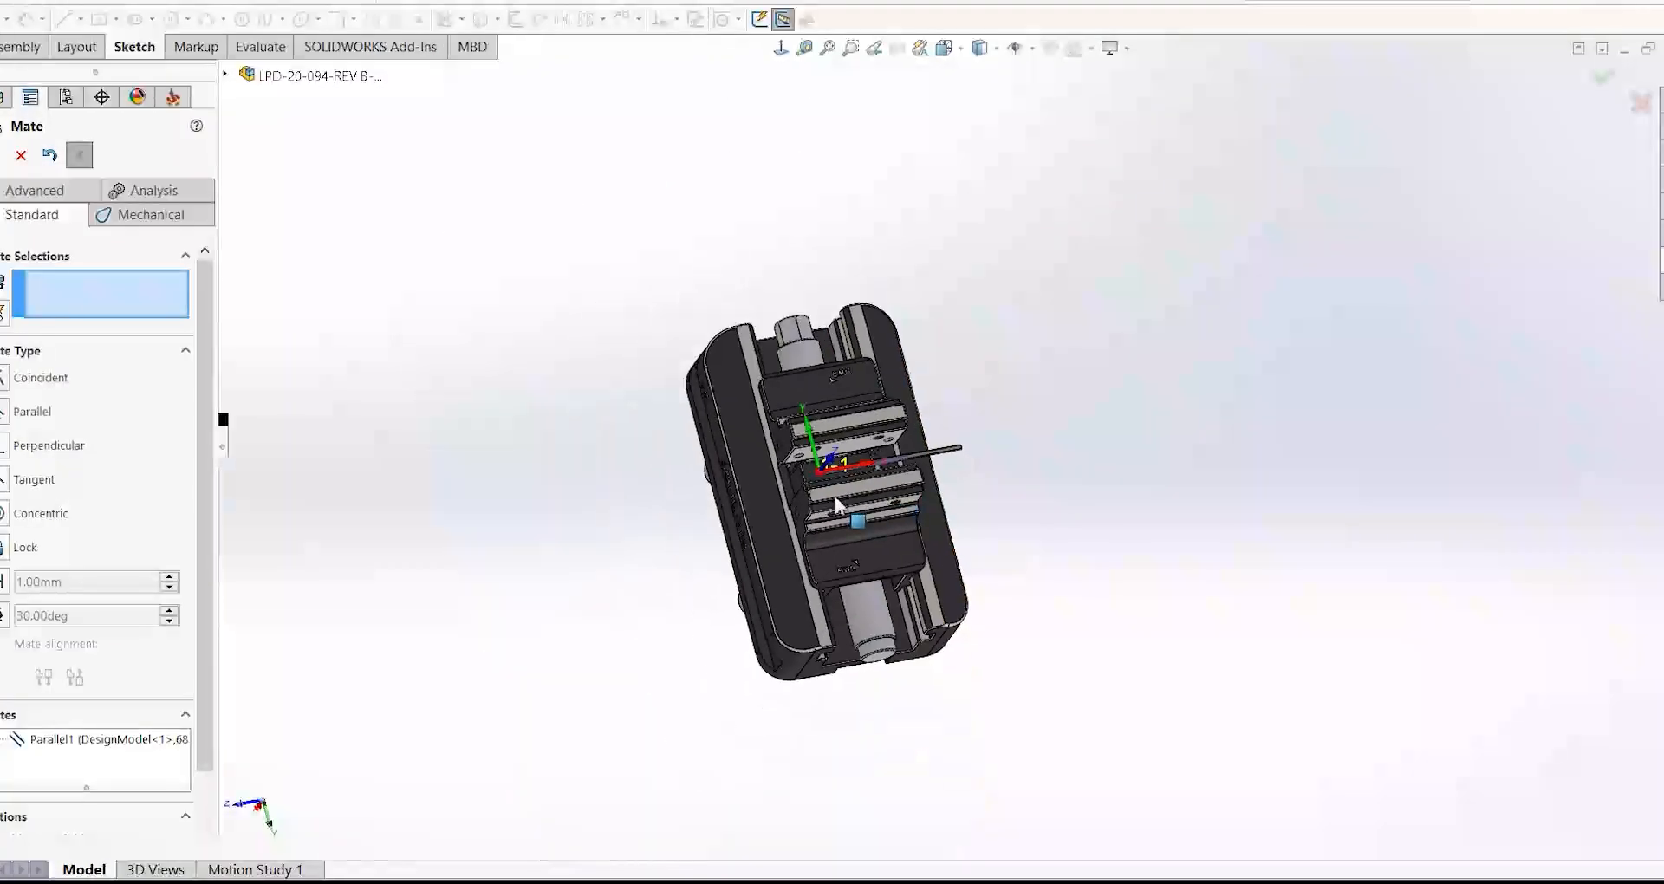
pyautogui.moveTo(835, 496); pyautogui.dragTo(829, 320, button='middle')
pyautogui.scroll(-5, 921, 444)
pyautogui.scroll(-3, 921, 444)
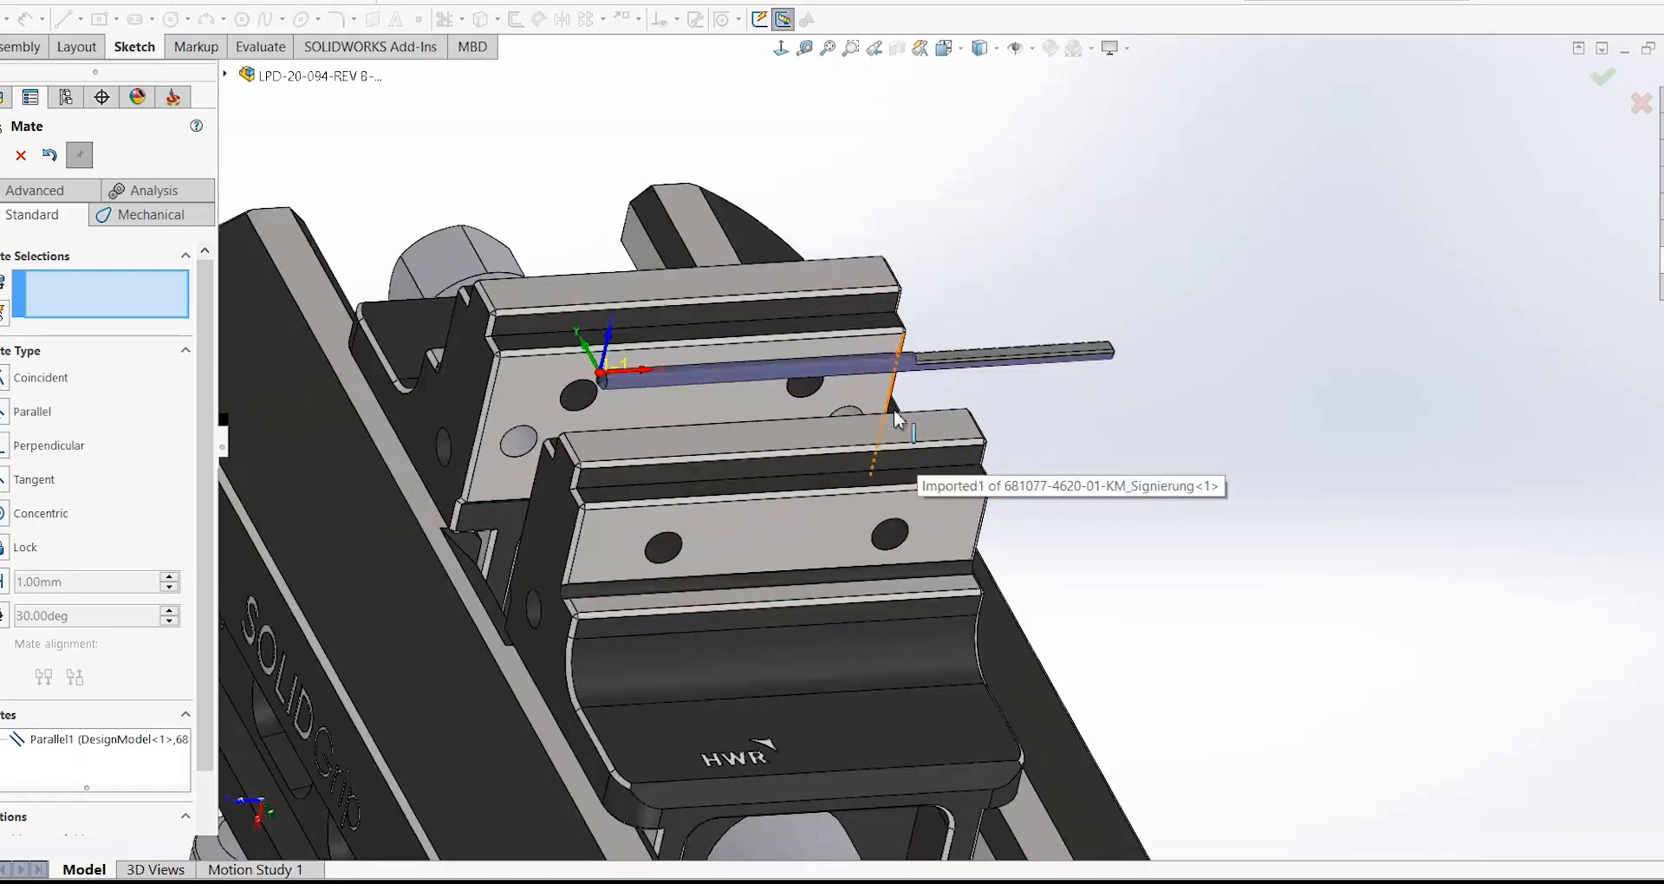
pyautogui.moveTo(921, 444); pyautogui.dragTo(761, 262, button='middle')
pyautogui.scroll(-2, 1125, 435)
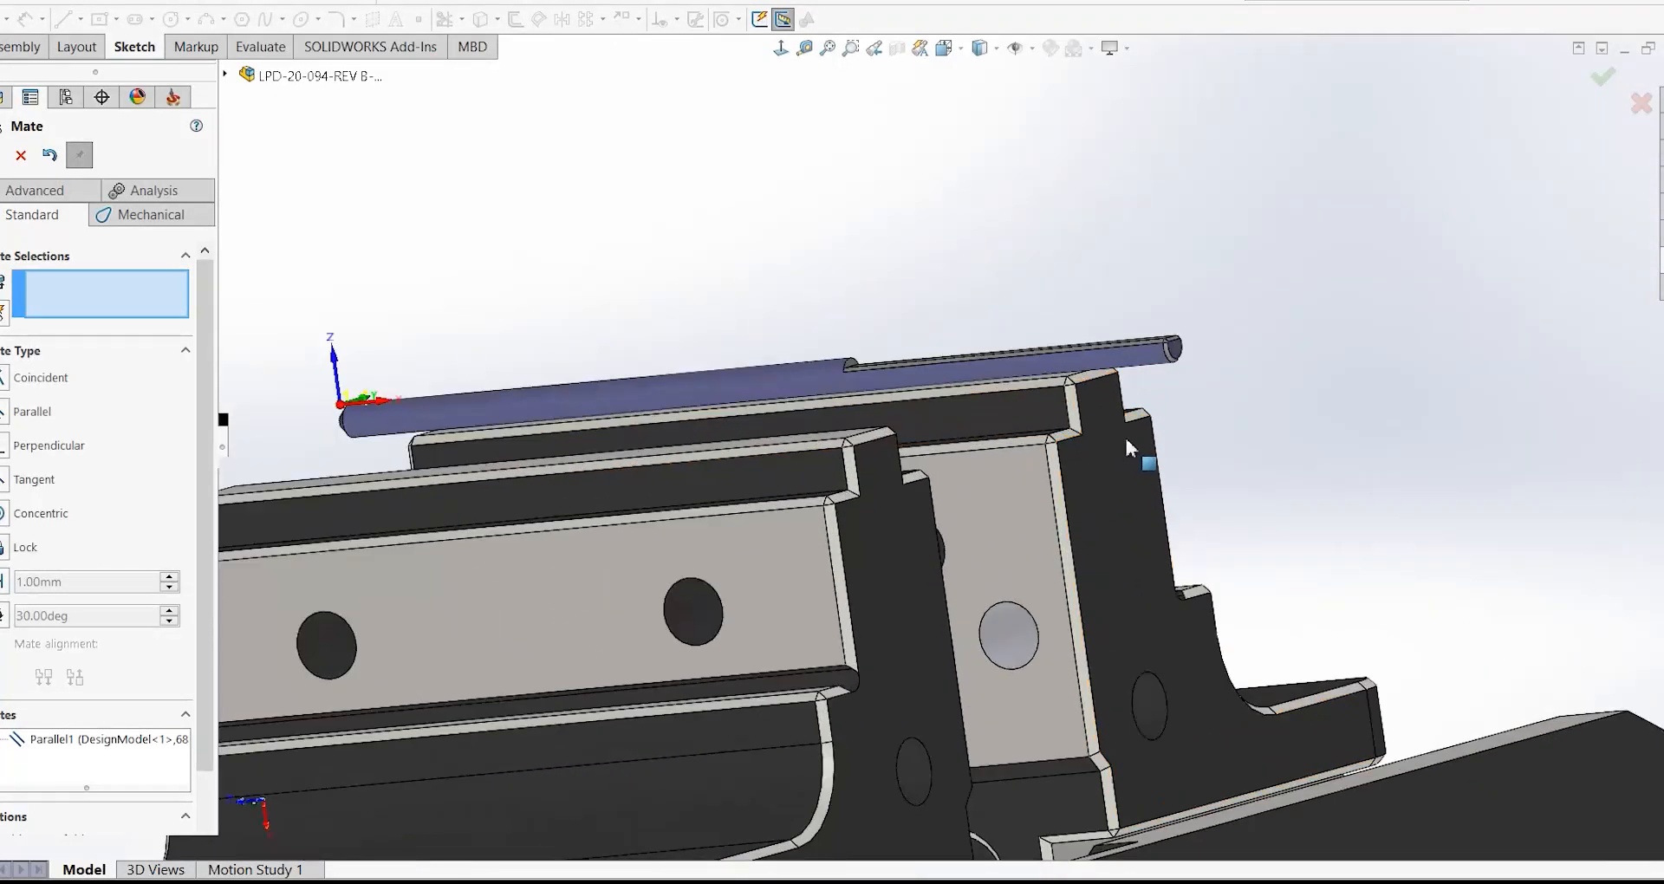
pyautogui.click(1176, 351)
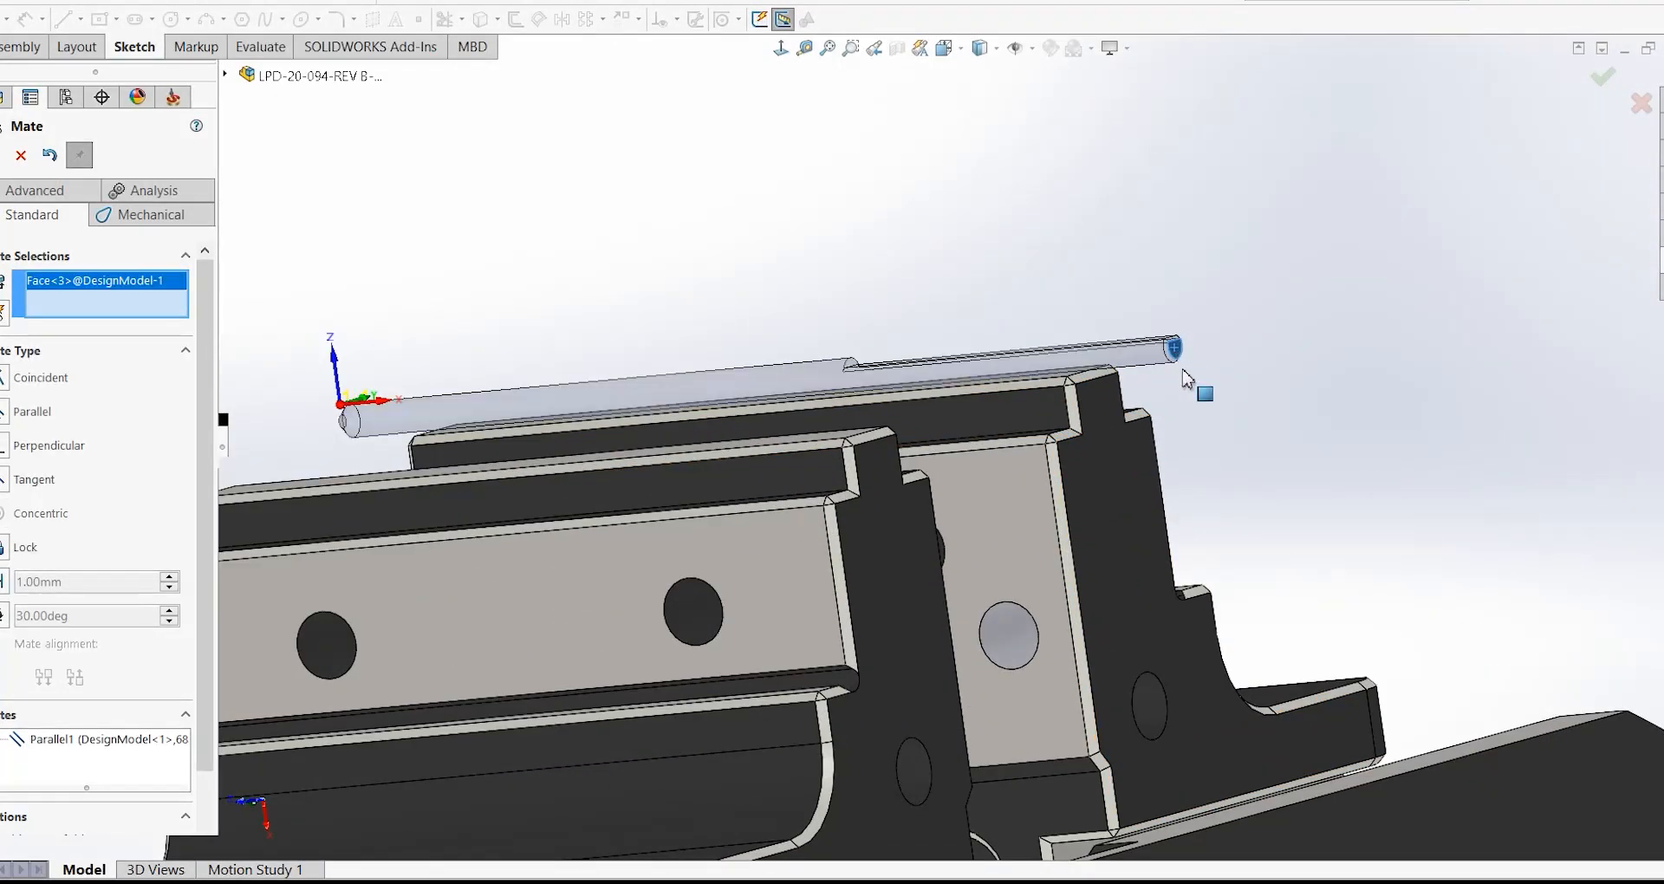
pyautogui.click(1110, 465)
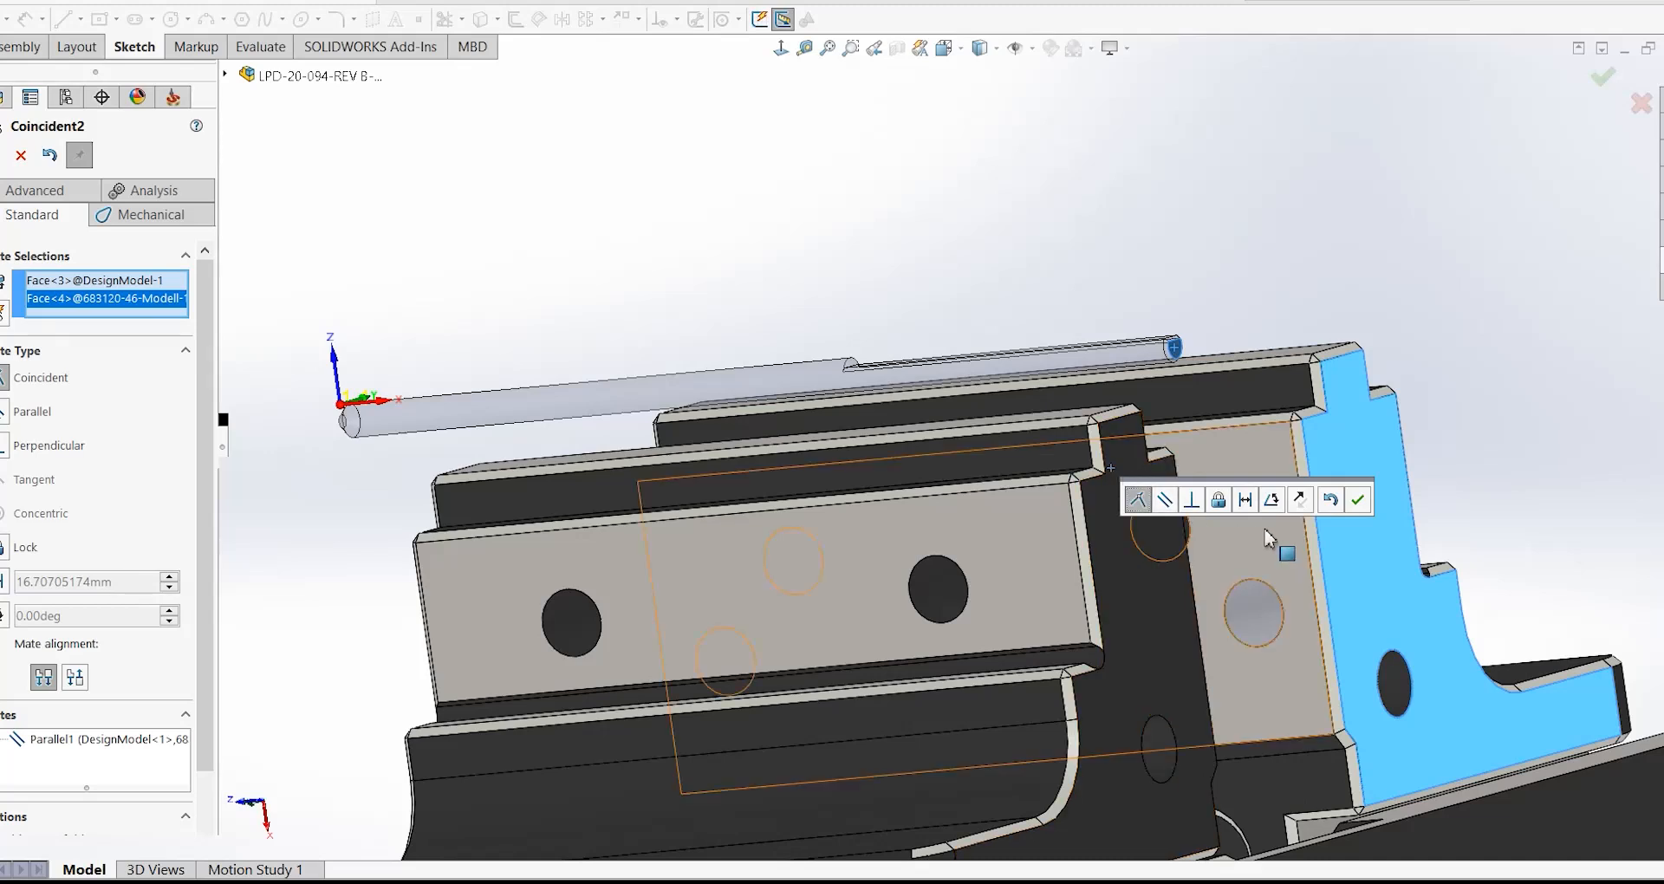
pyautogui.click(1245, 501)
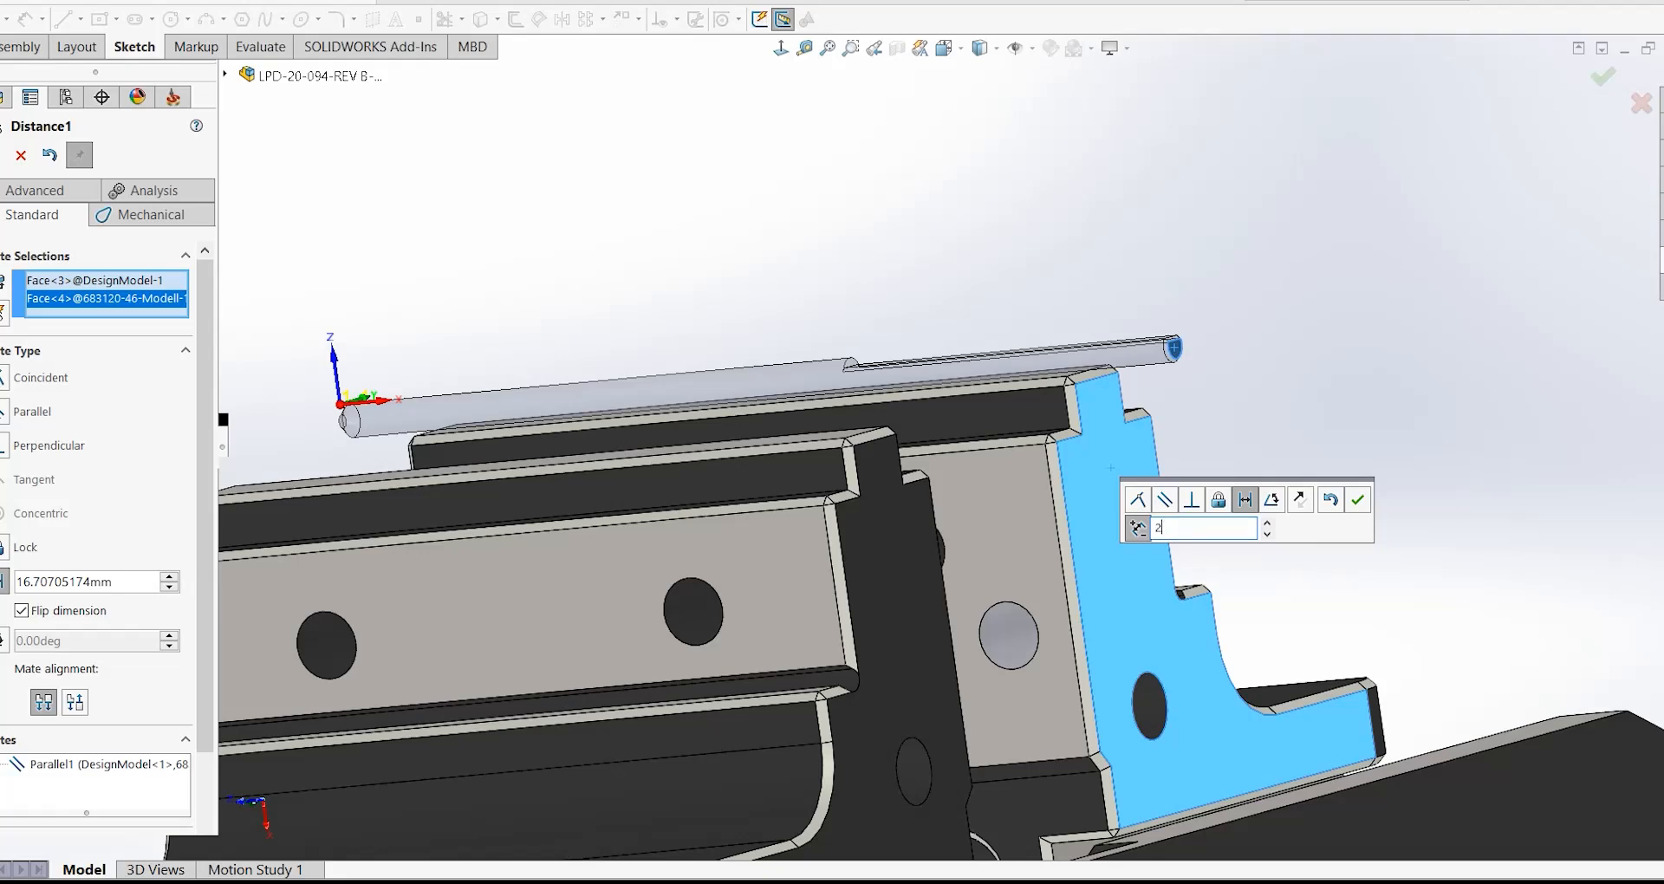
pyautogui.press('Return')
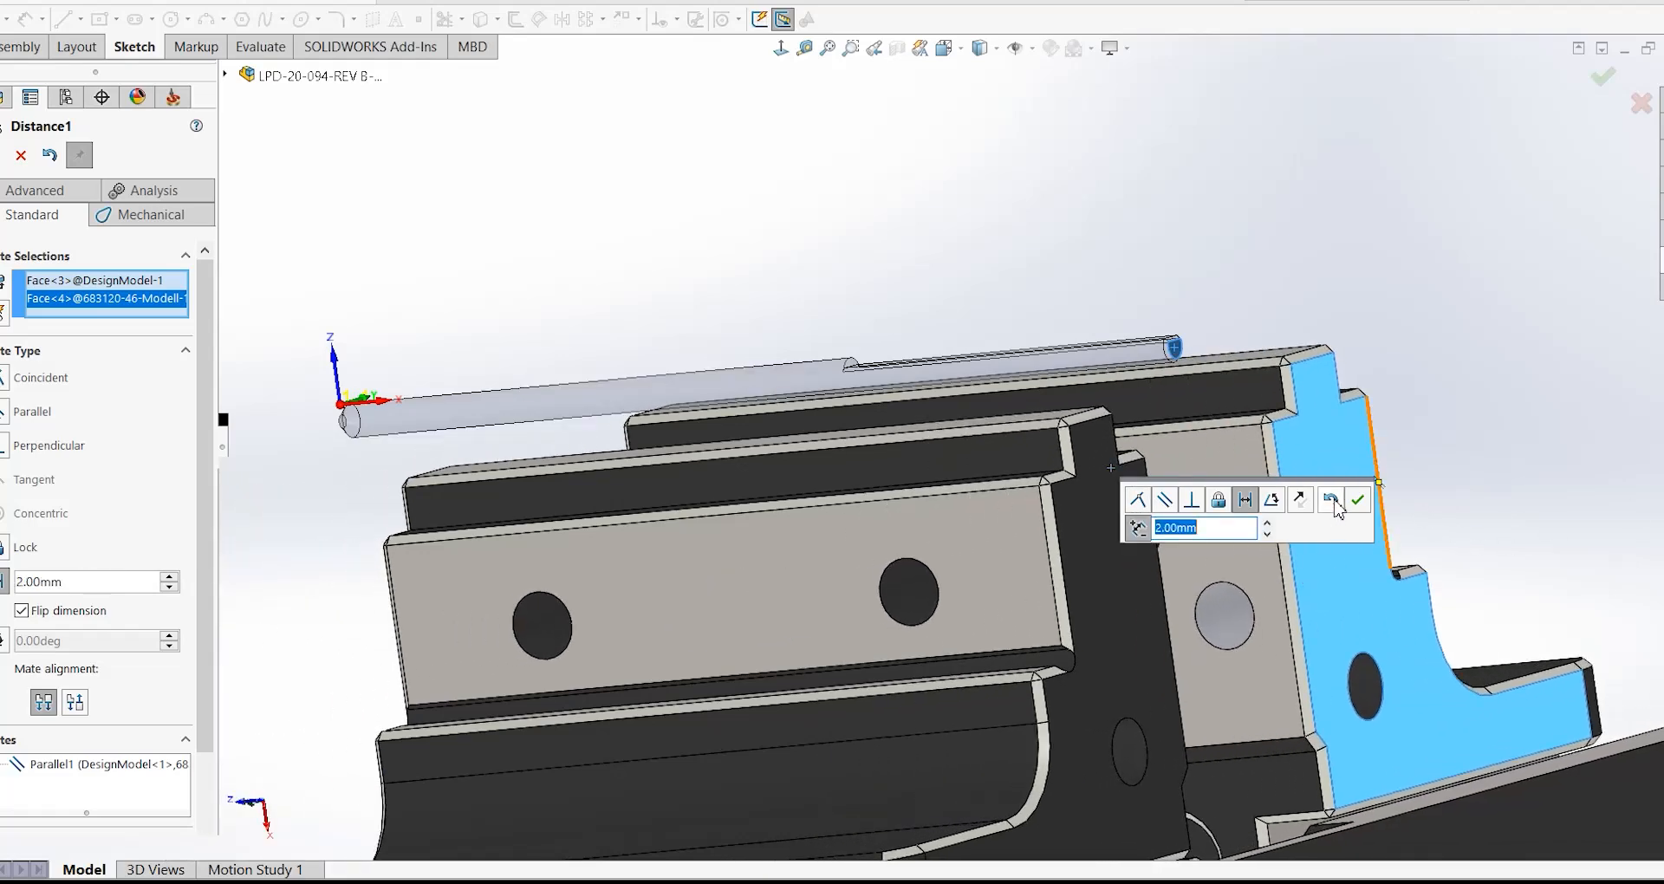
pyautogui.click(1357, 500)
pyautogui.moveTo(1256, 513); pyautogui.dragTo(1096, 498, button='middle')
pyautogui.scroll(-4, 959, 473)
pyautogui.moveTo(957, 442); pyautogui.dragTo(884, 343, button='middle')
pyautogui.scroll(5, 796, 356)
pyautogui.click(20, 155)
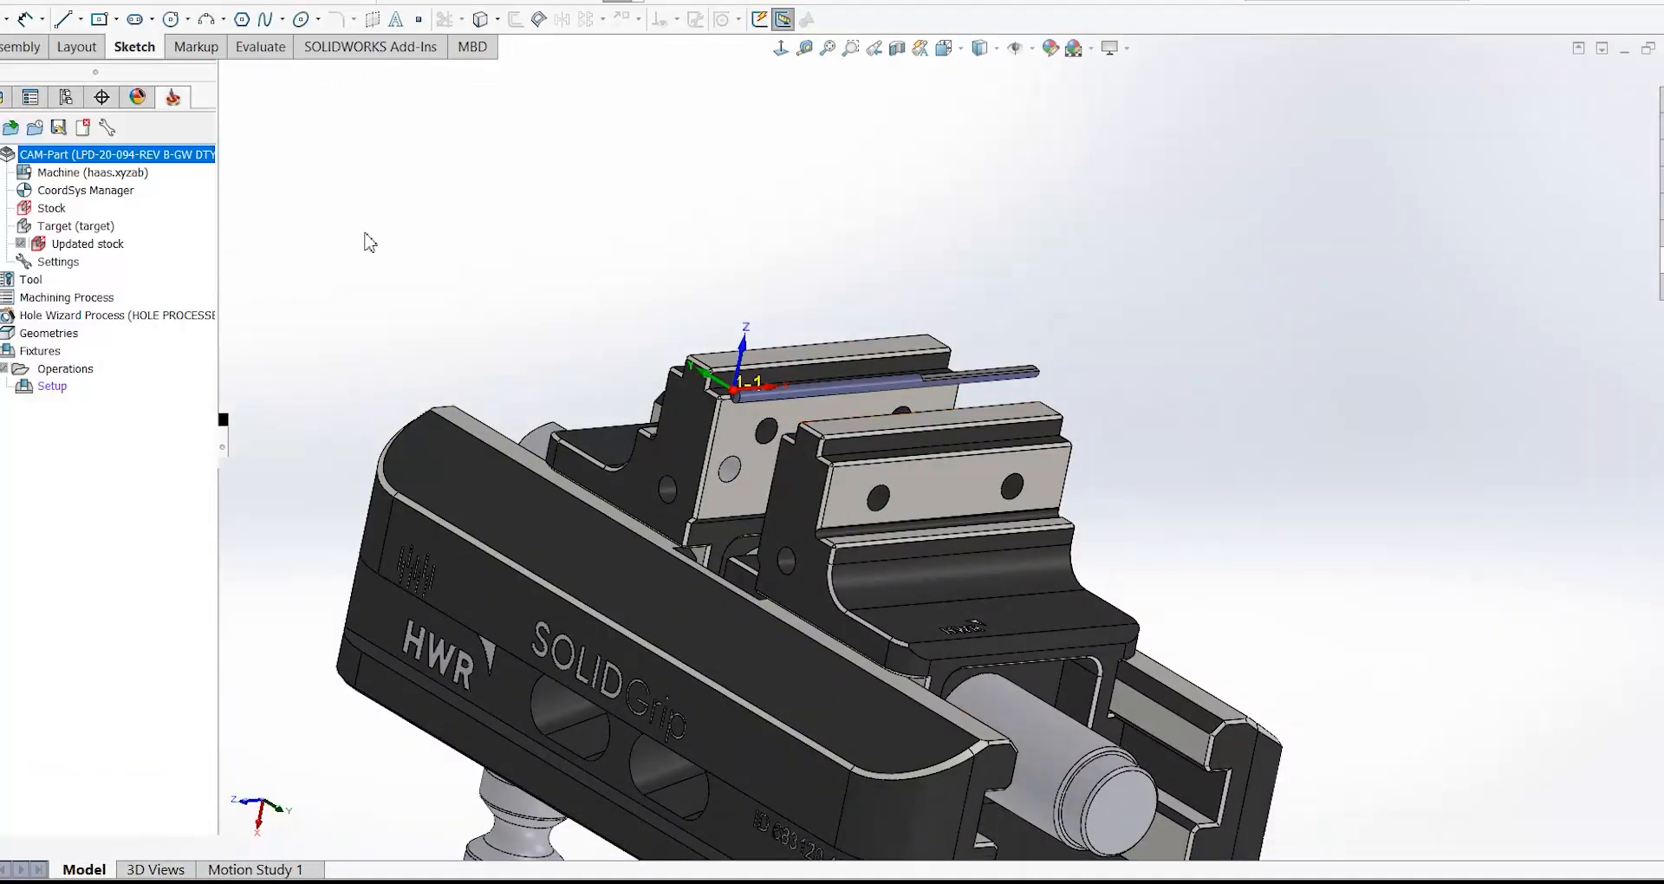
# - Open the vise sub-assembly 683120-46-Modell-1 from the CAM assembly in its own window
pyautogui.click(3, 97)
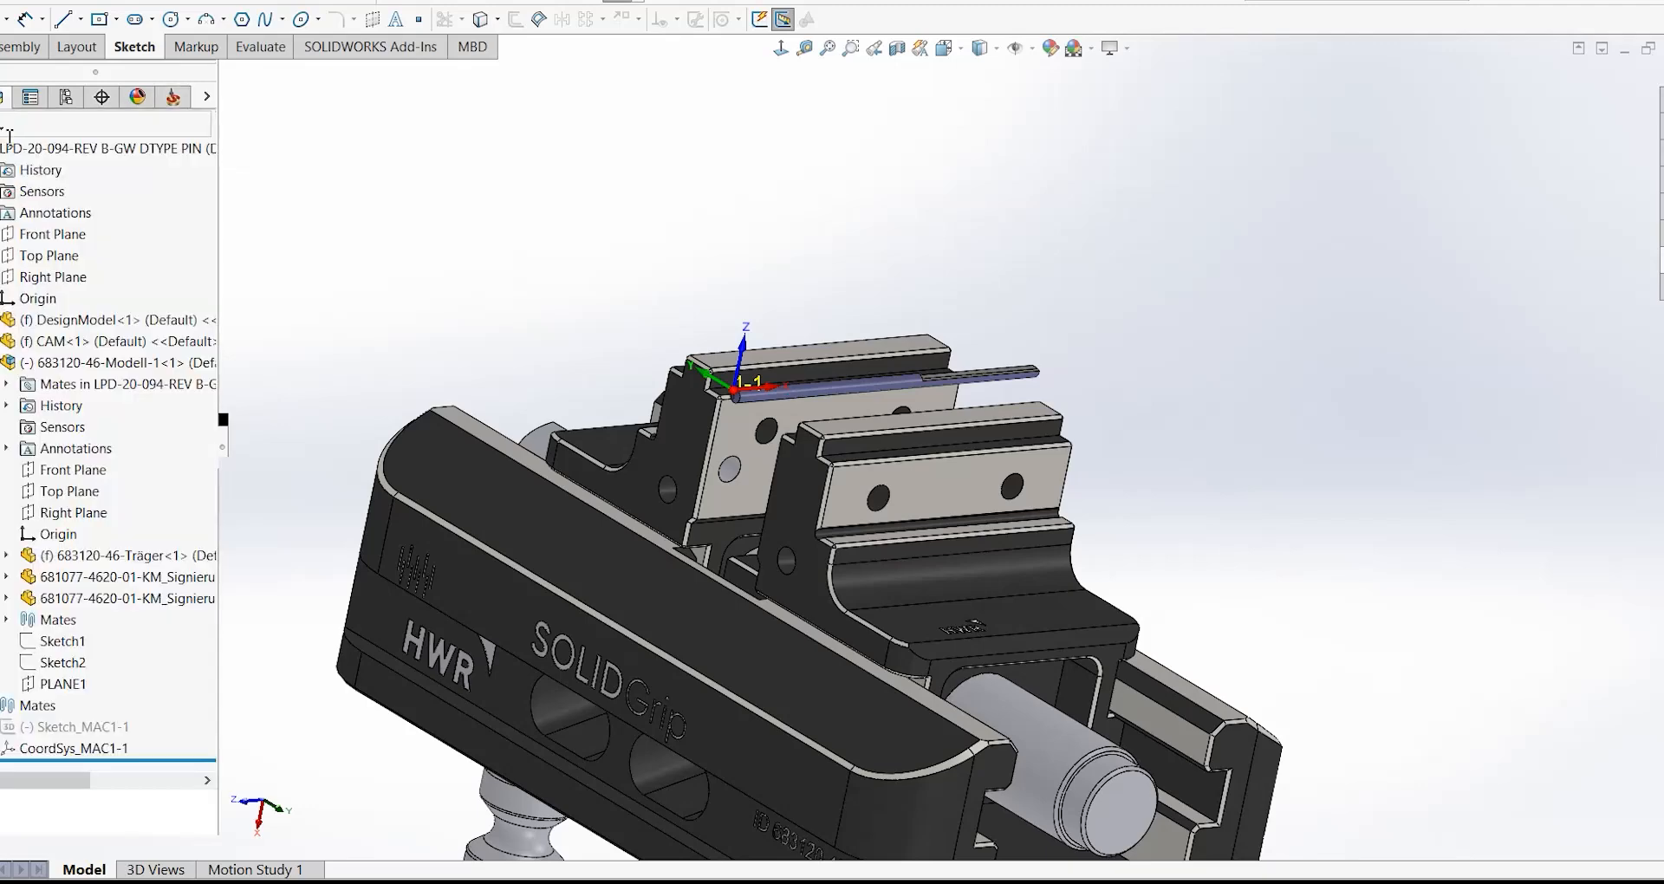
pyautogui.rightClick(82, 362)
pyautogui.click(96, 199)
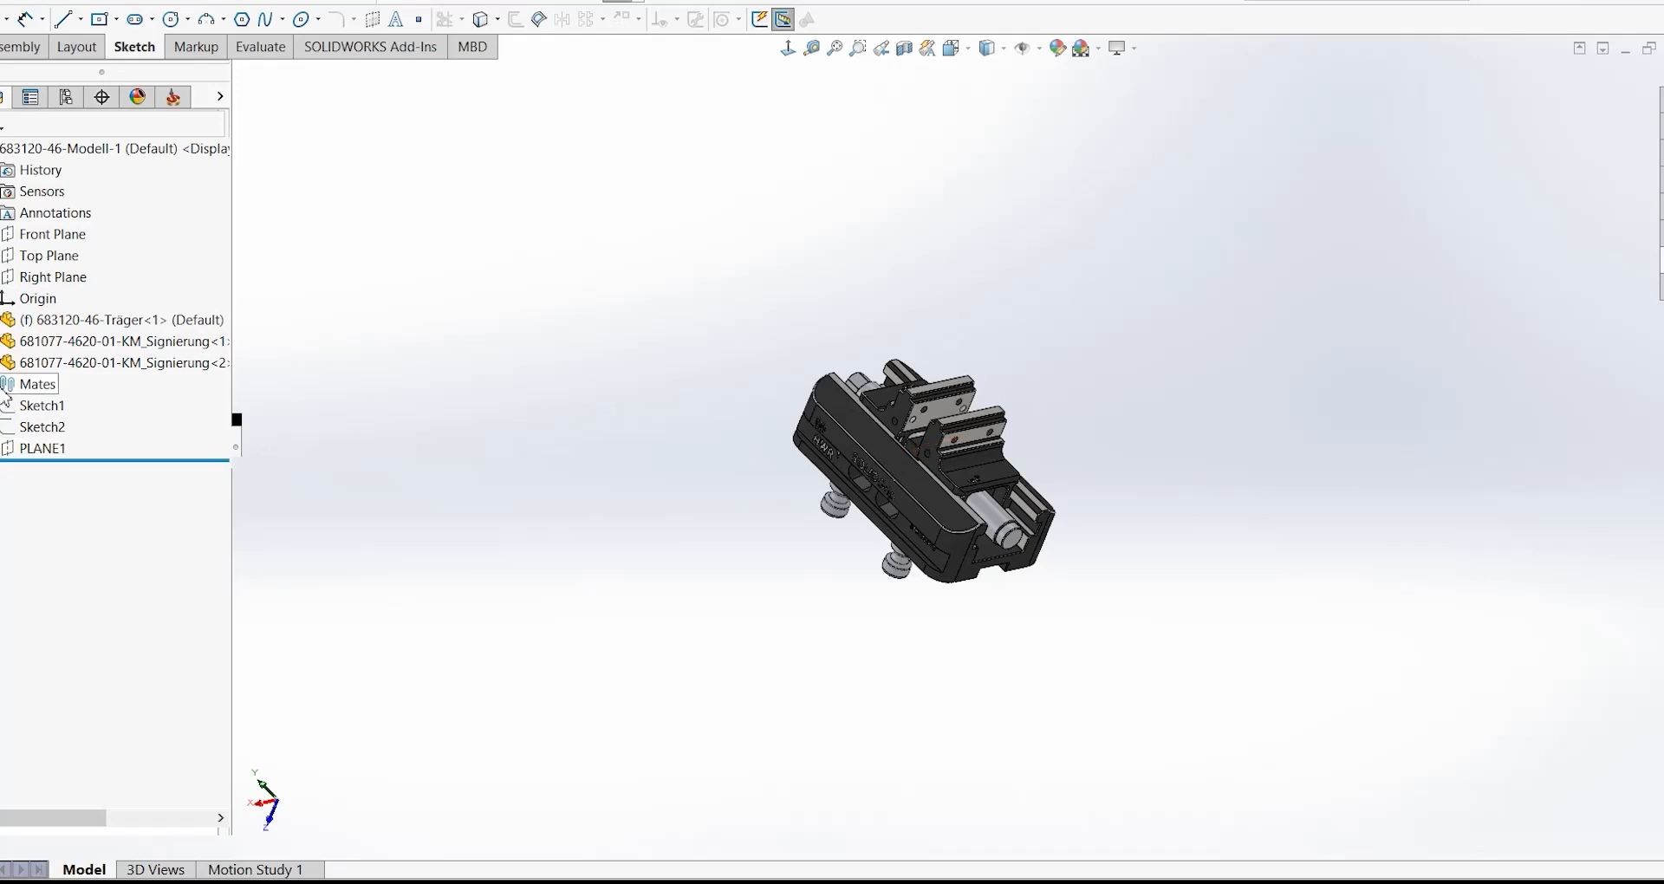
# - Edit the vise's Distance3 mate and set the first jaw's distance to 1 mm
pyautogui.click(1, 384)
pyautogui.rightClick(95, 491)
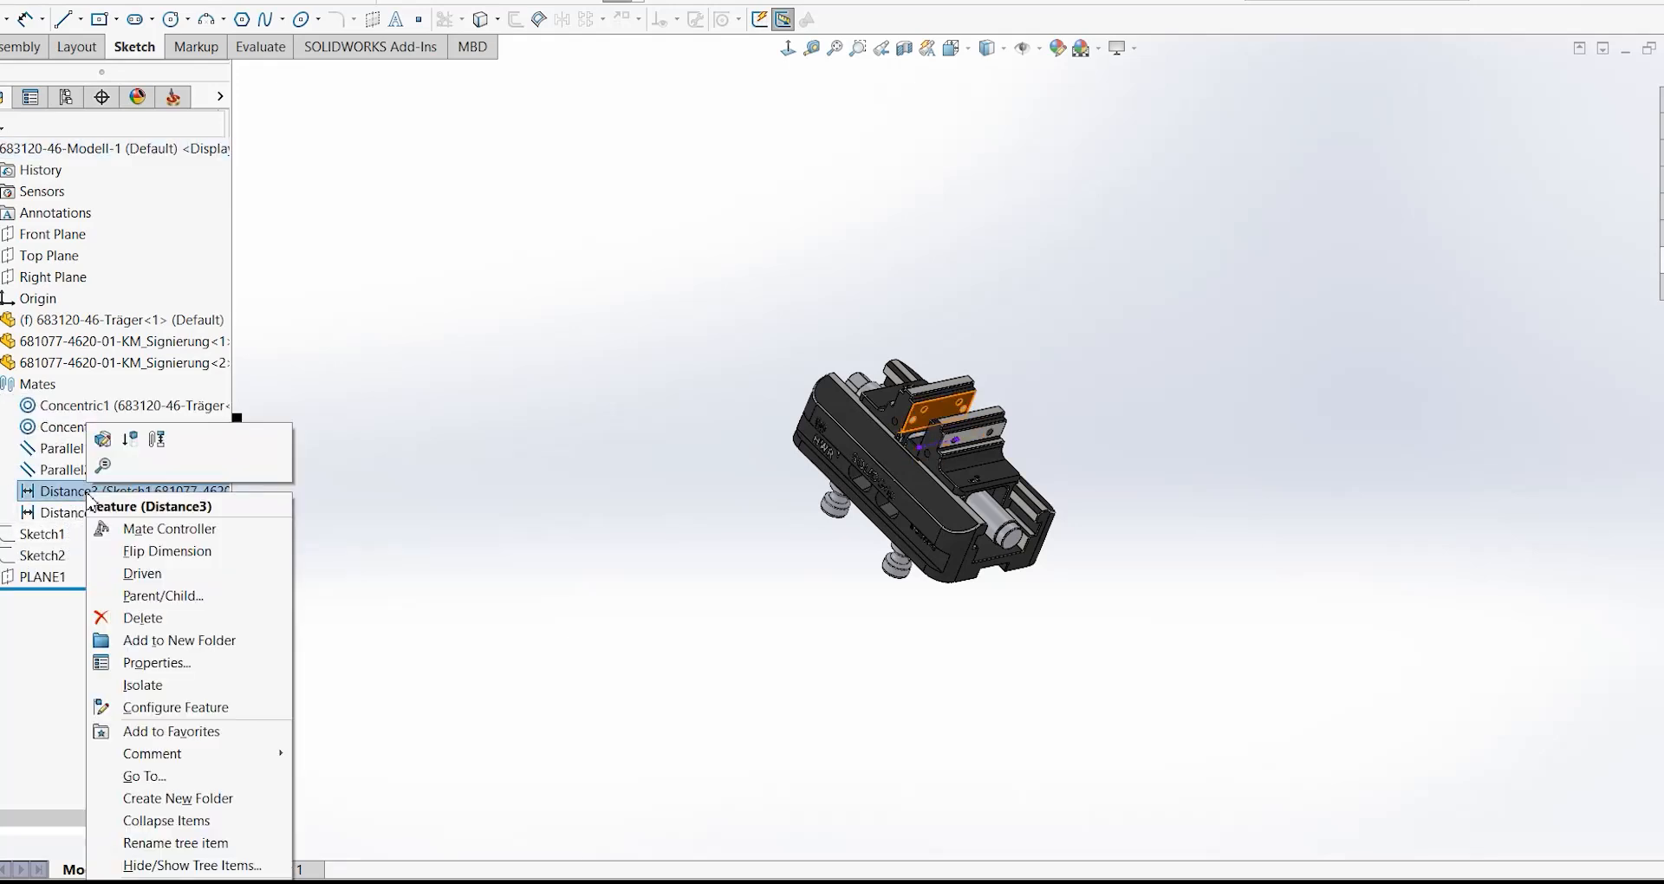
pyautogui.click(104, 439)
pyautogui.scroll(-3, 922, 423)
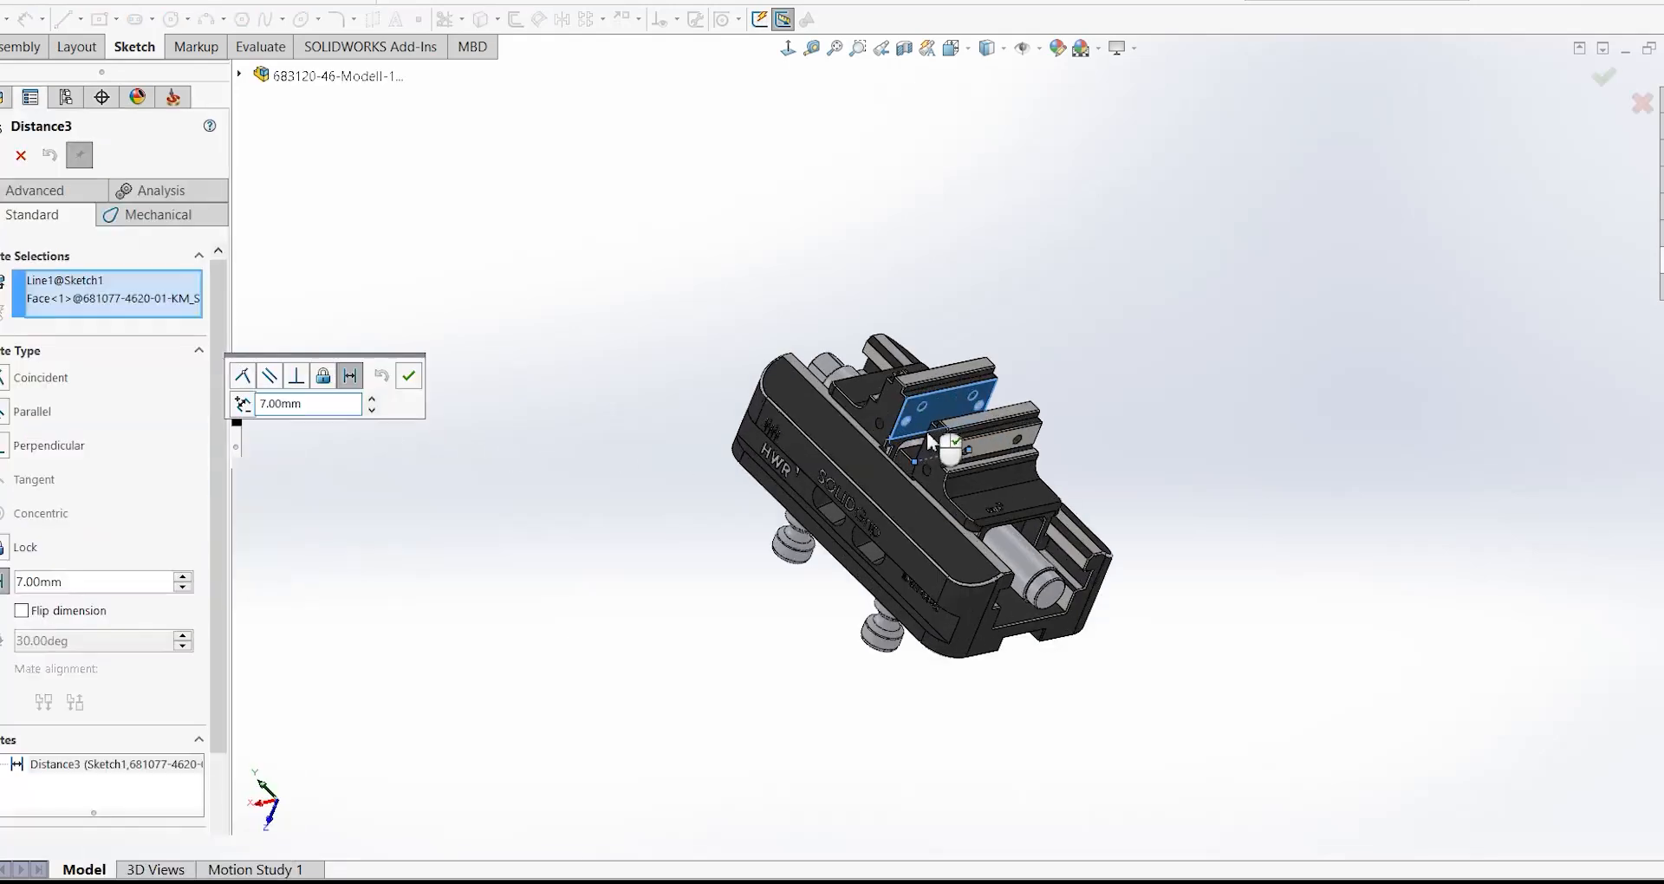
pyautogui.moveTo(305, 406); pyautogui.dragTo(228, 404)
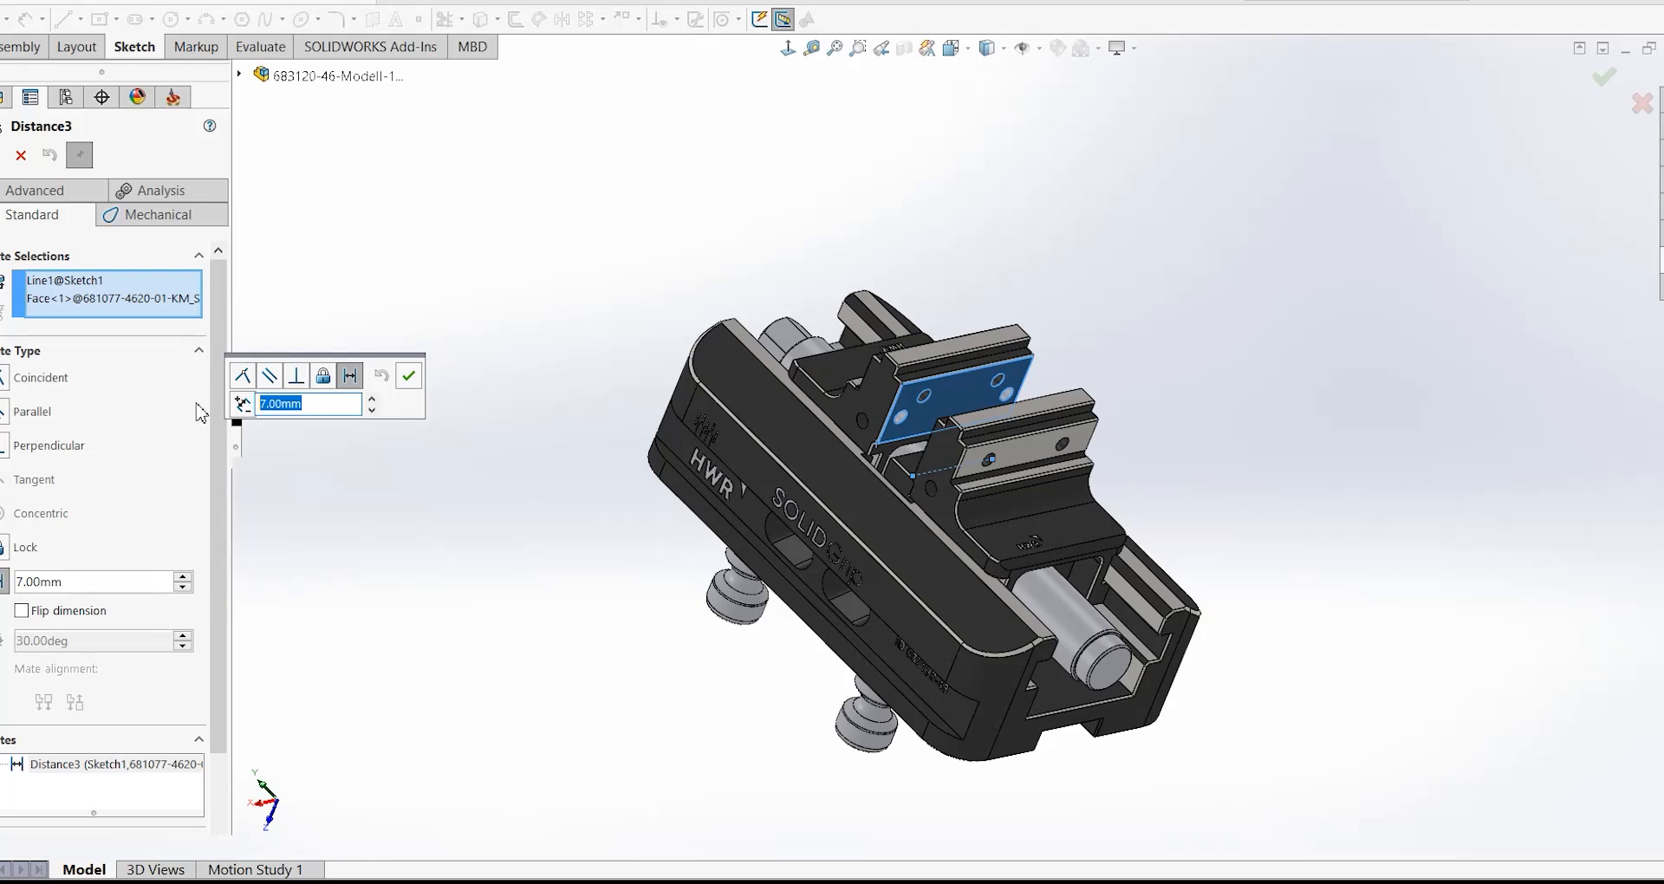
pyautogui.write('1')
pyautogui.press('Return')
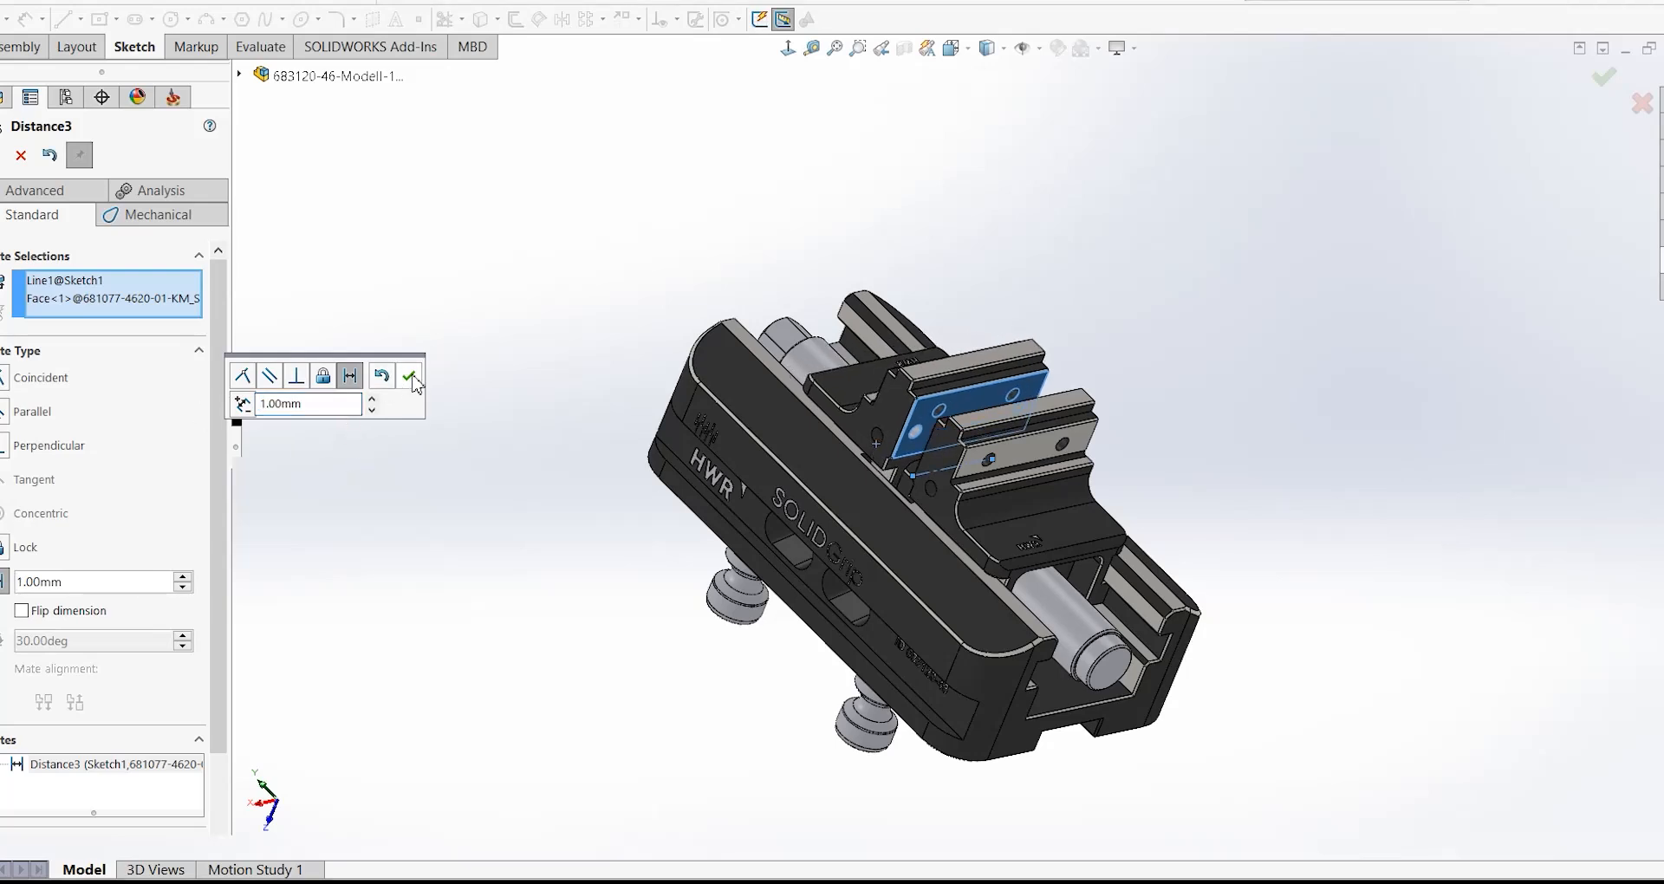
pyautogui.click(410, 376)
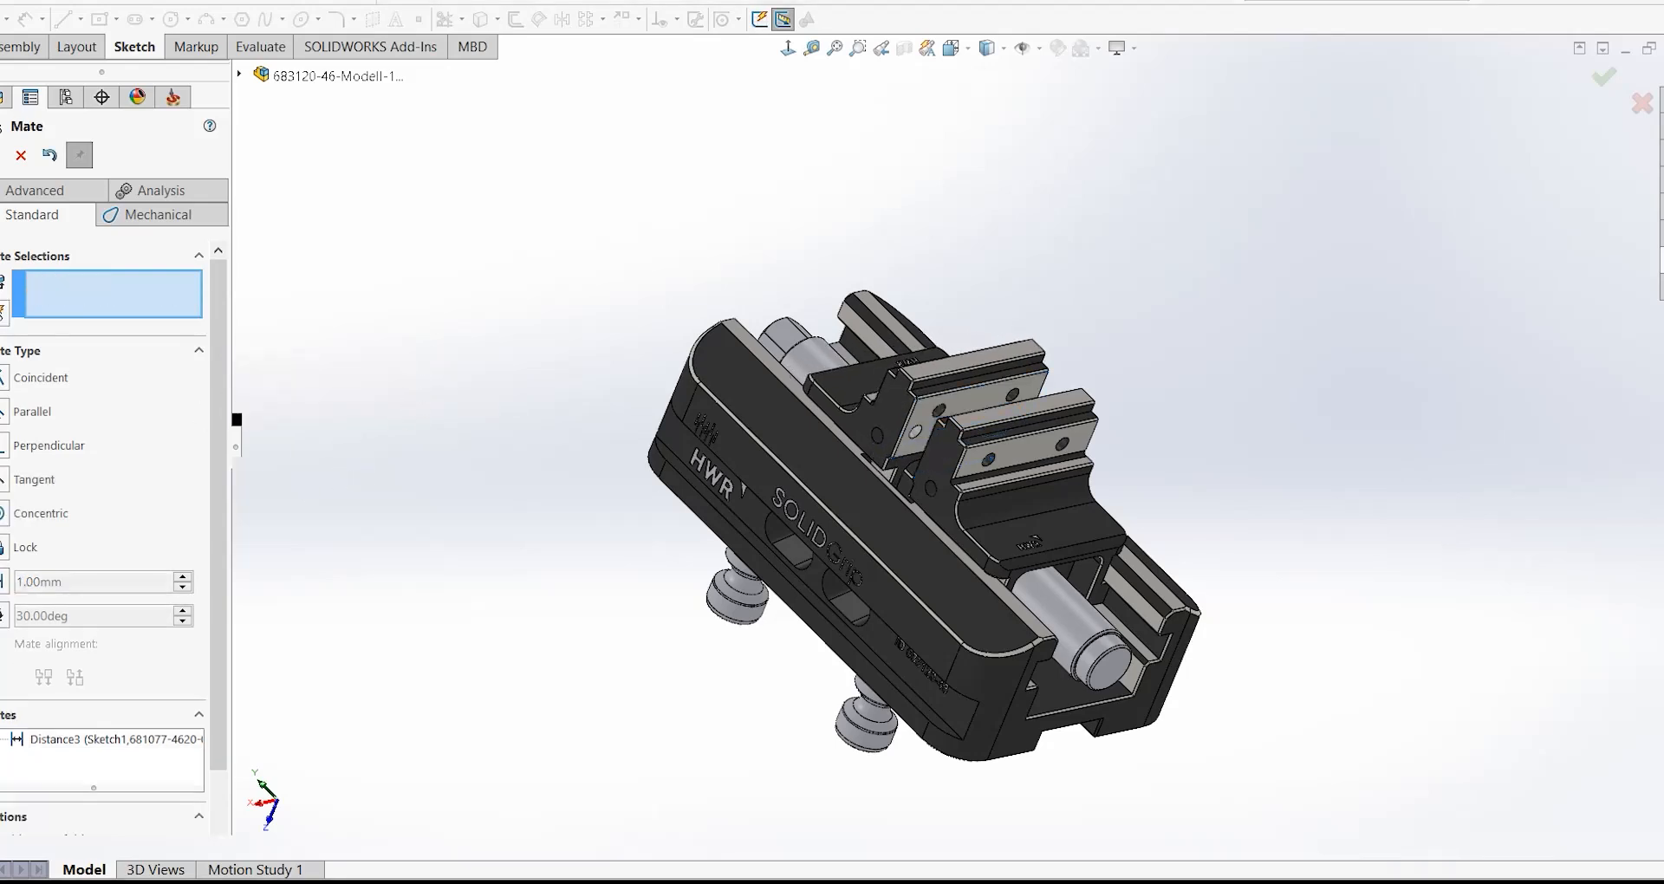
pyautogui.click(1, 162)
# - Edit the Distance4 mate and set the second jaw's distance to 1 mm
pyautogui.rightClick(82, 516)
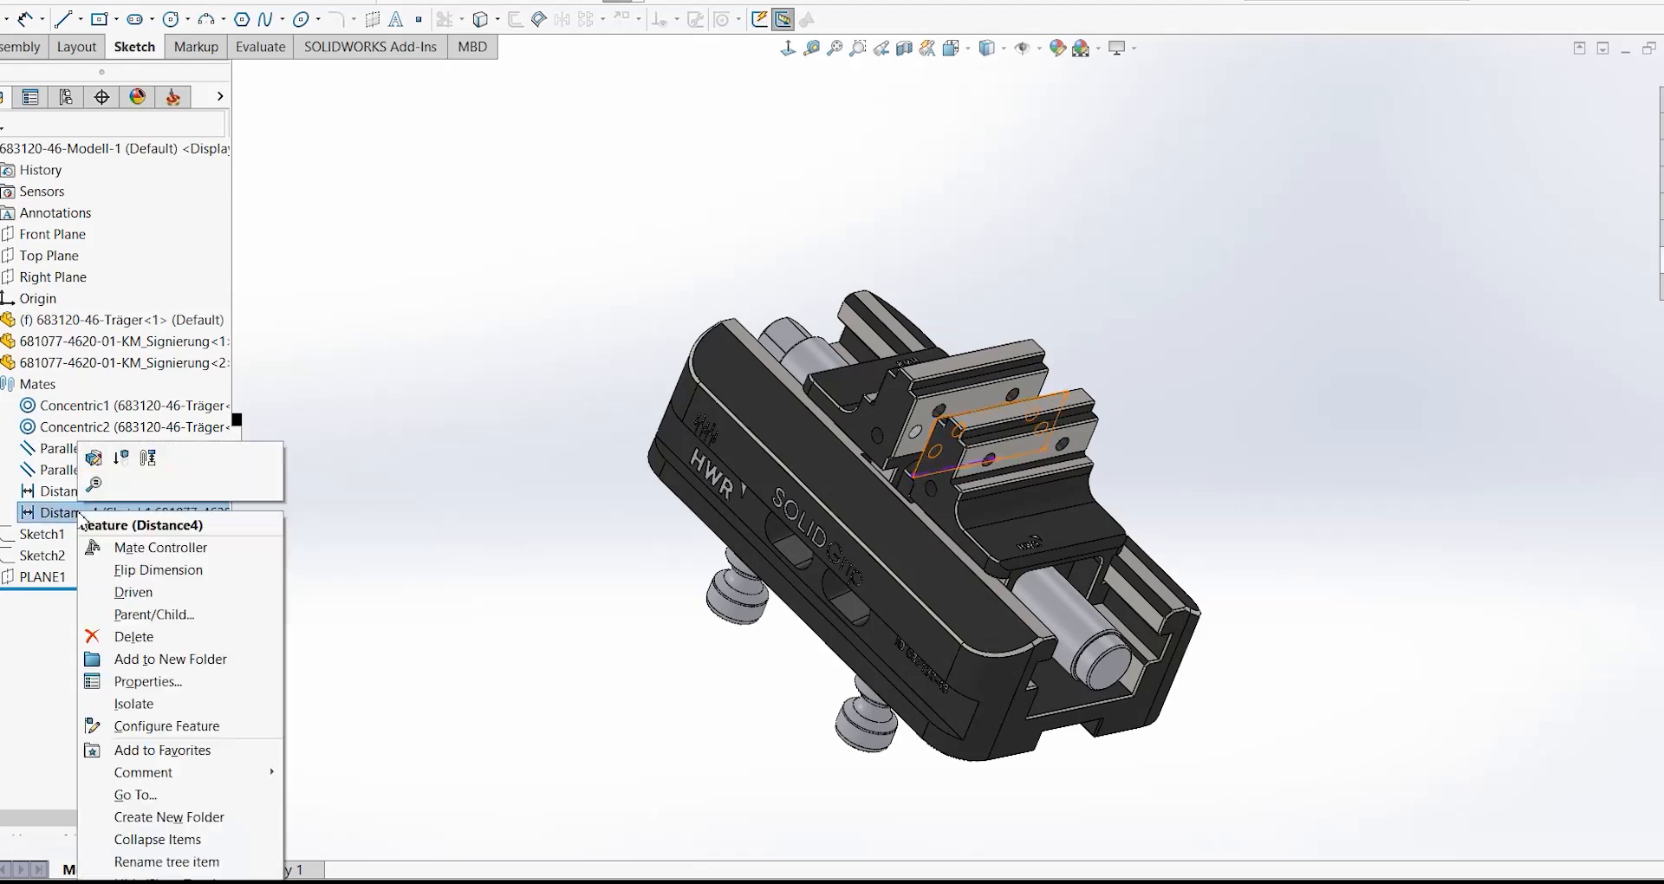
pyautogui.click(93, 461)
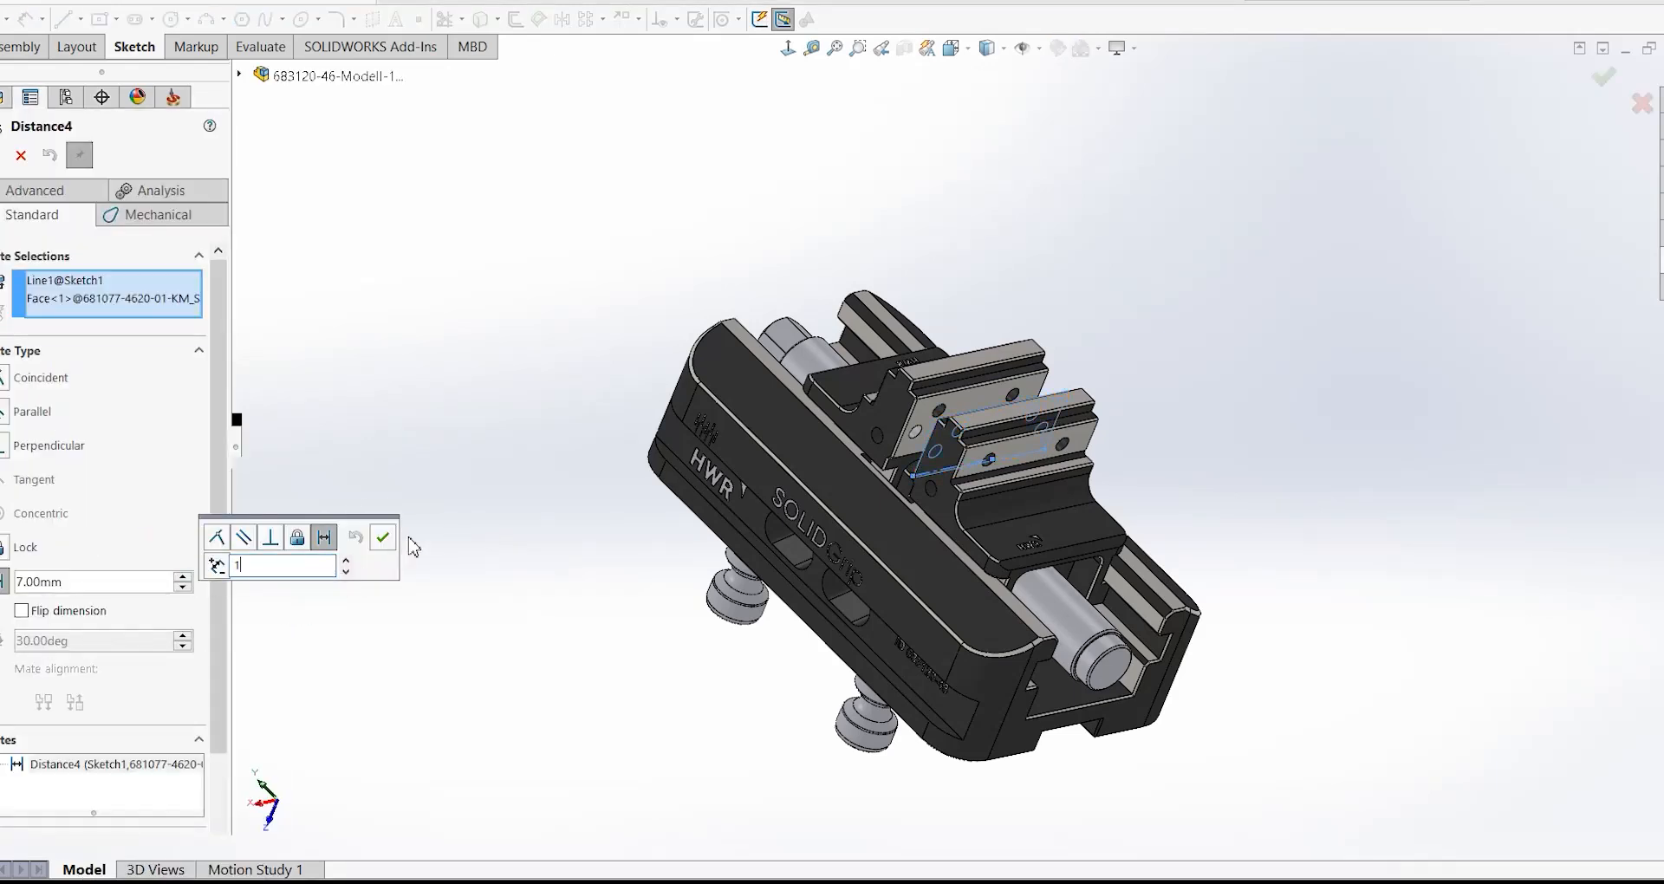
pyautogui.write('1')
pyautogui.click(382, 538)
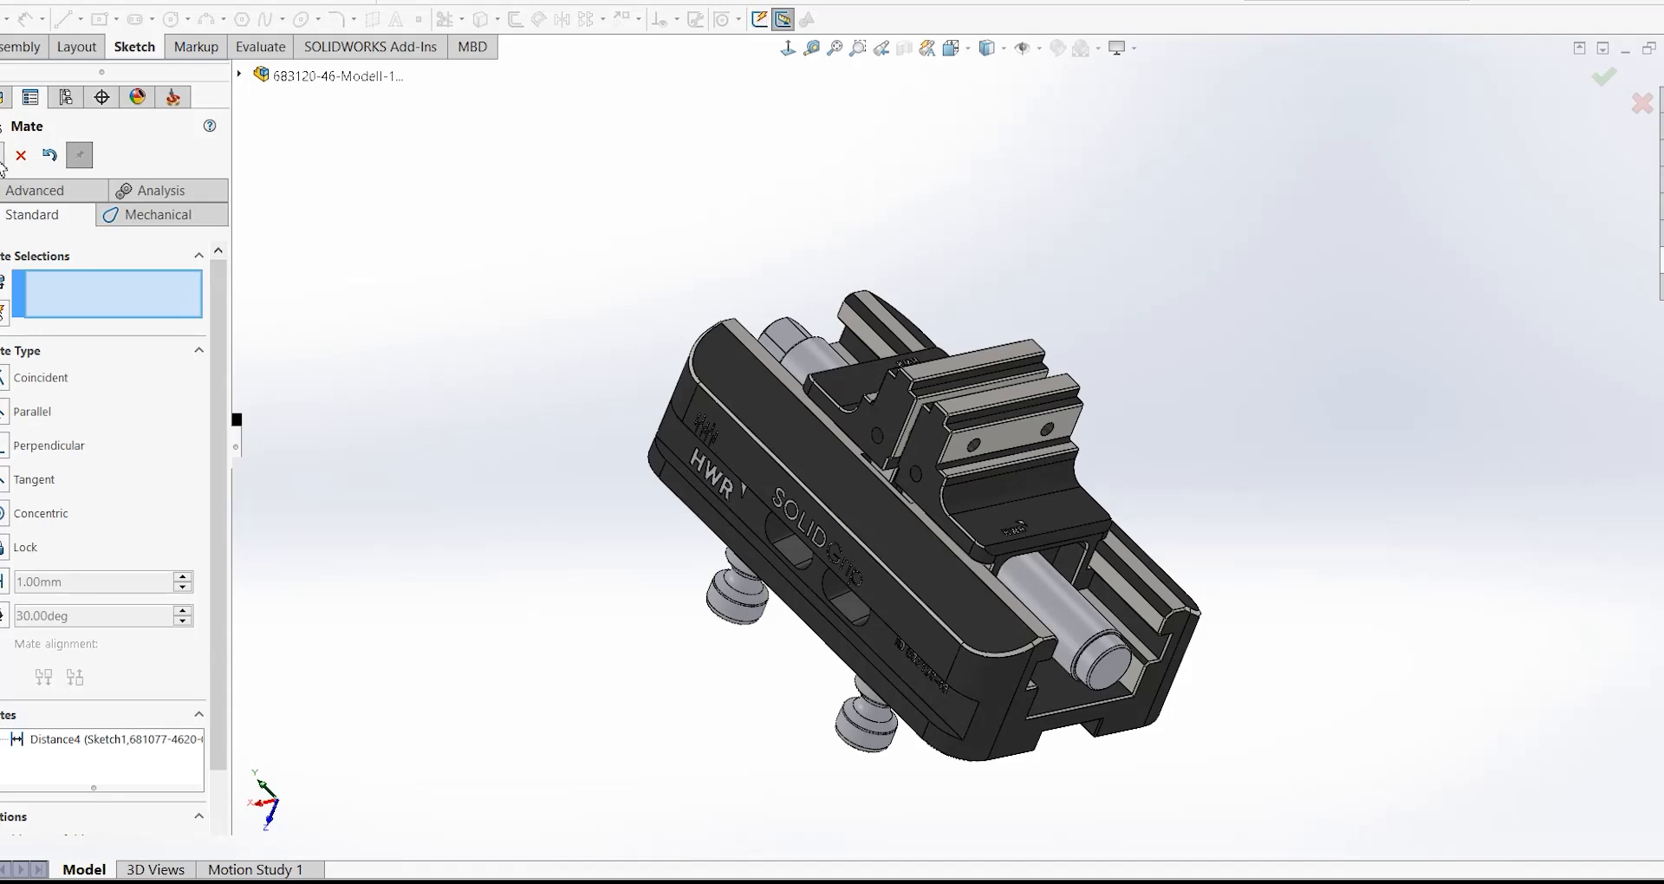
pyautogui.click(3, 160)
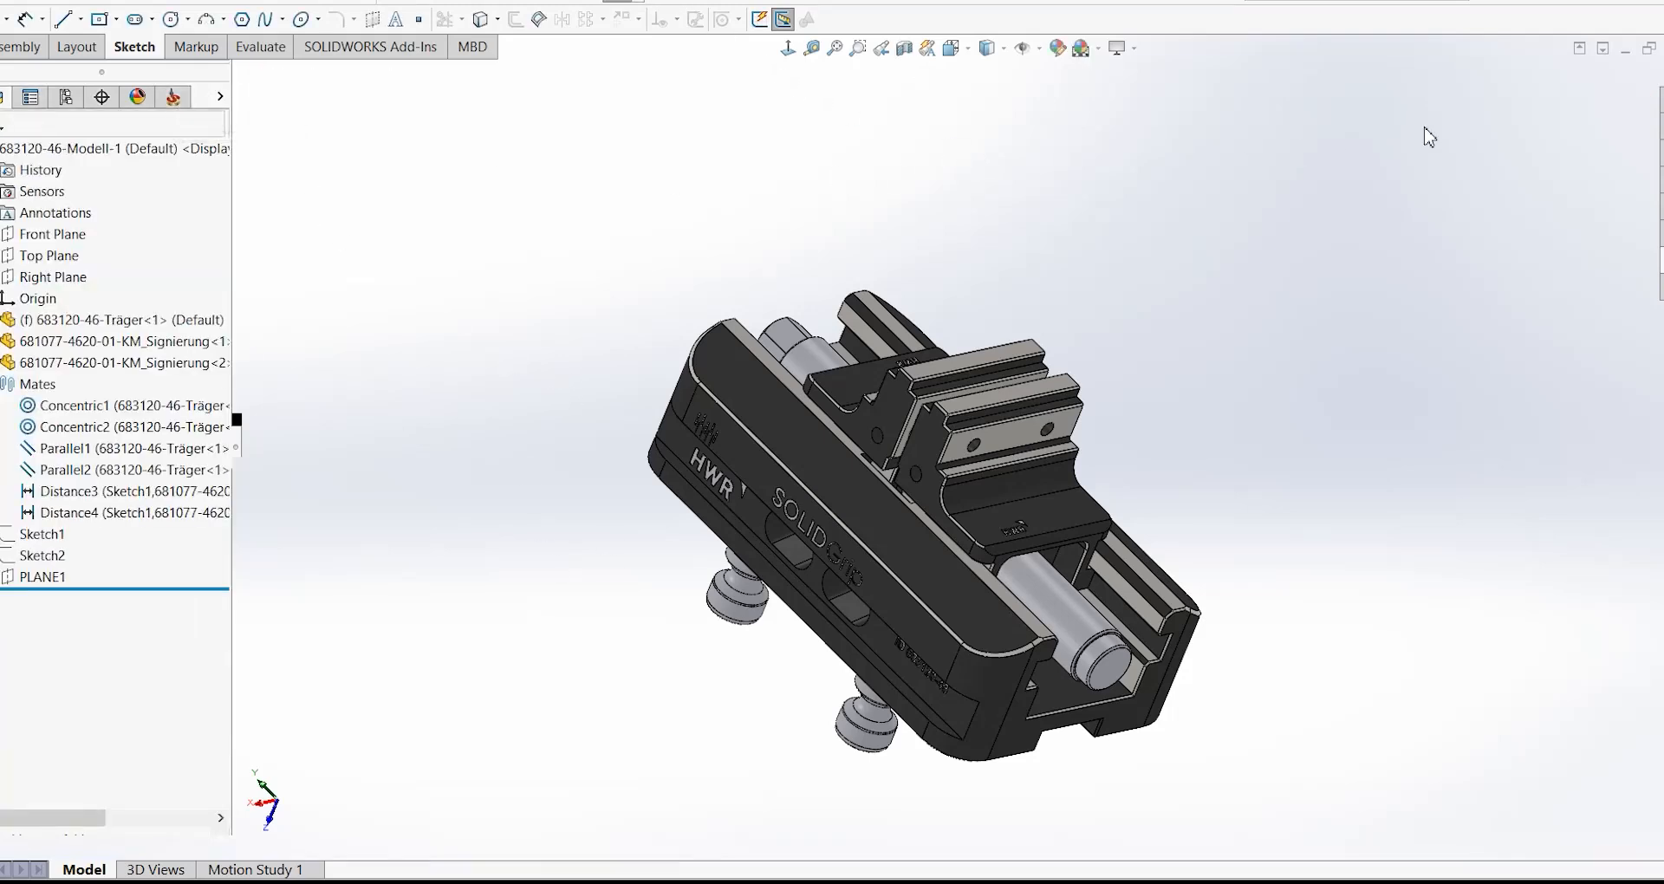
# - Close the vise assembly, saving its changes, and inspect the jaw gap around the pin in the CAM assembly
pyautogui.click(1657, 52)
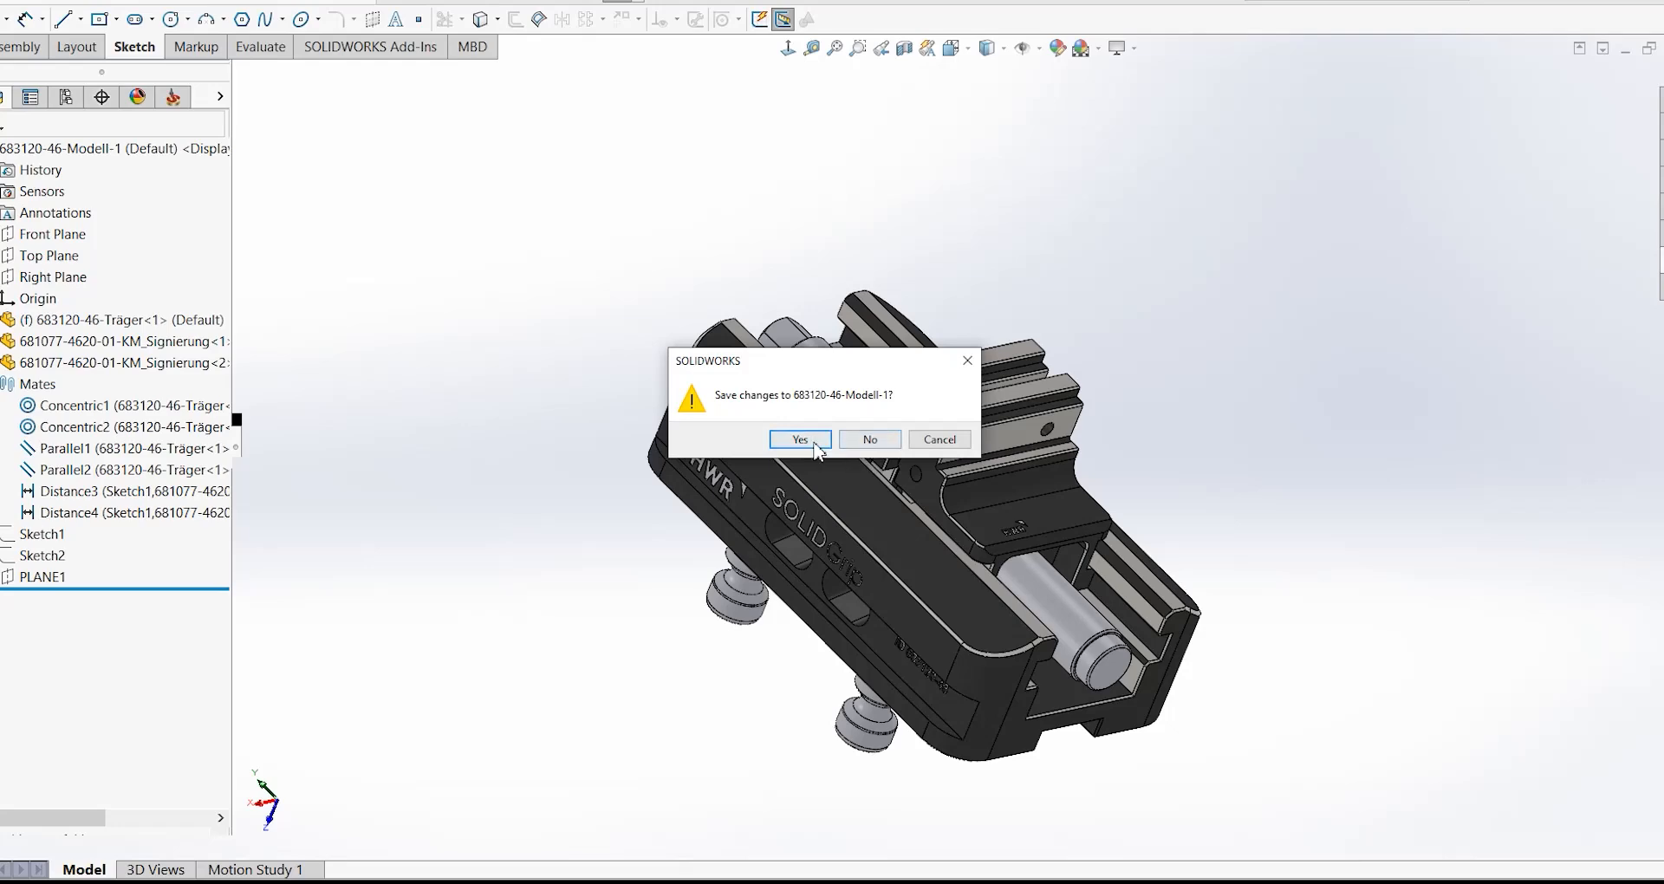
pyautogui.click(800, 439)
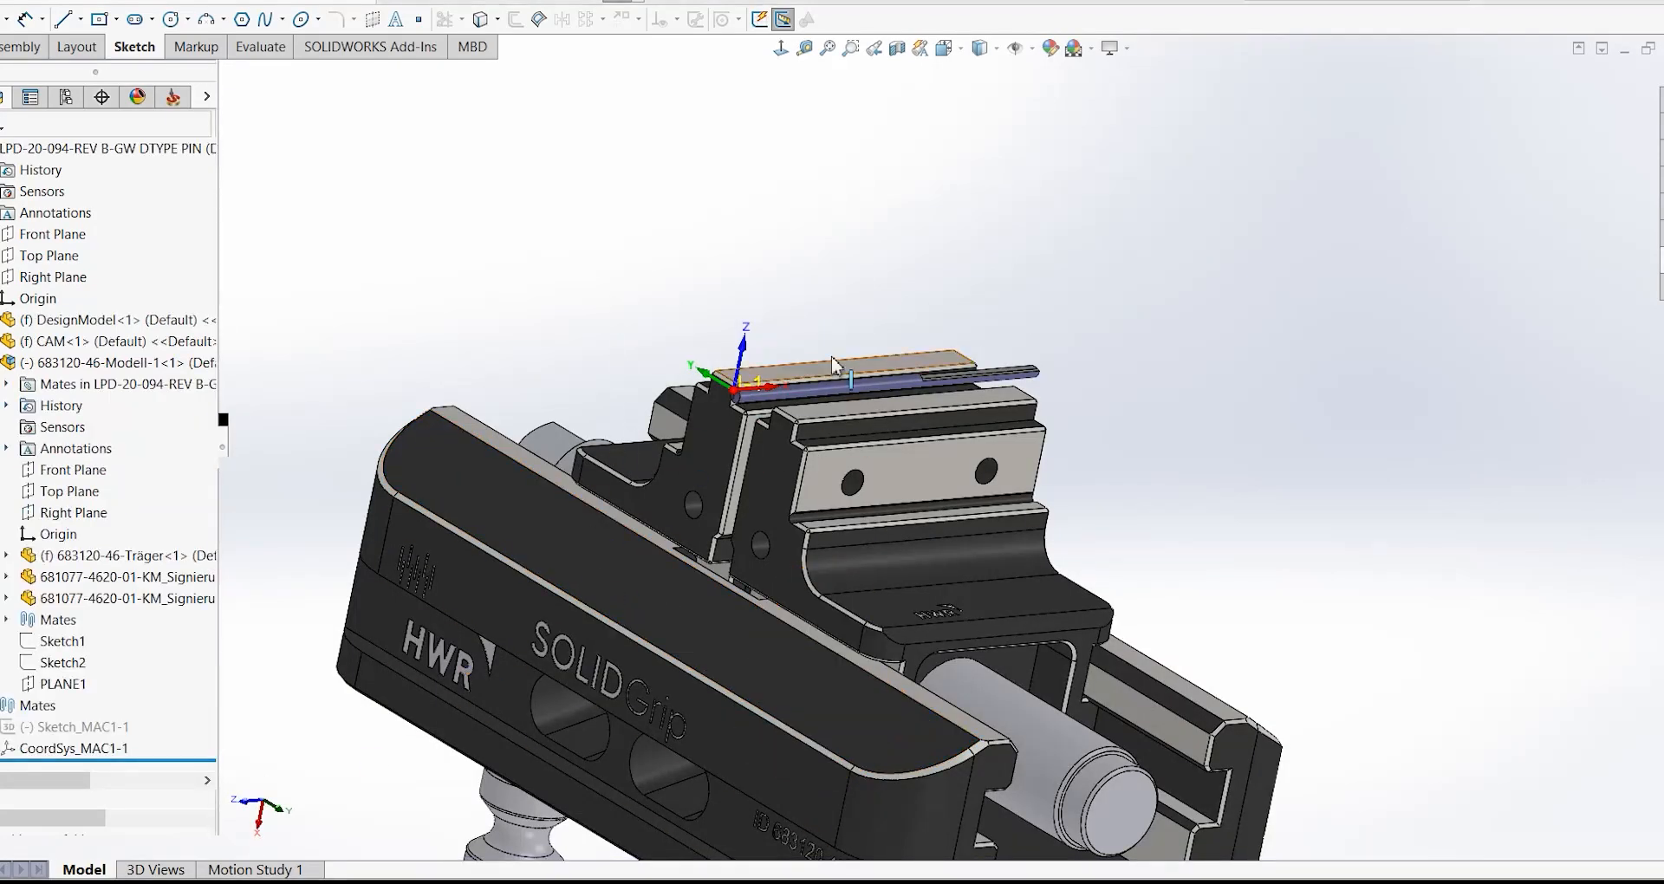
pyautogui.moveTo(831, 357); pyautogui.dragTo(639, 242, button='middle')
pyautogui.scroll(-4, 1096, 449)
pyautogui.moveTo(918, 330); pyautogui.dragTo(919, 416, button='middle')
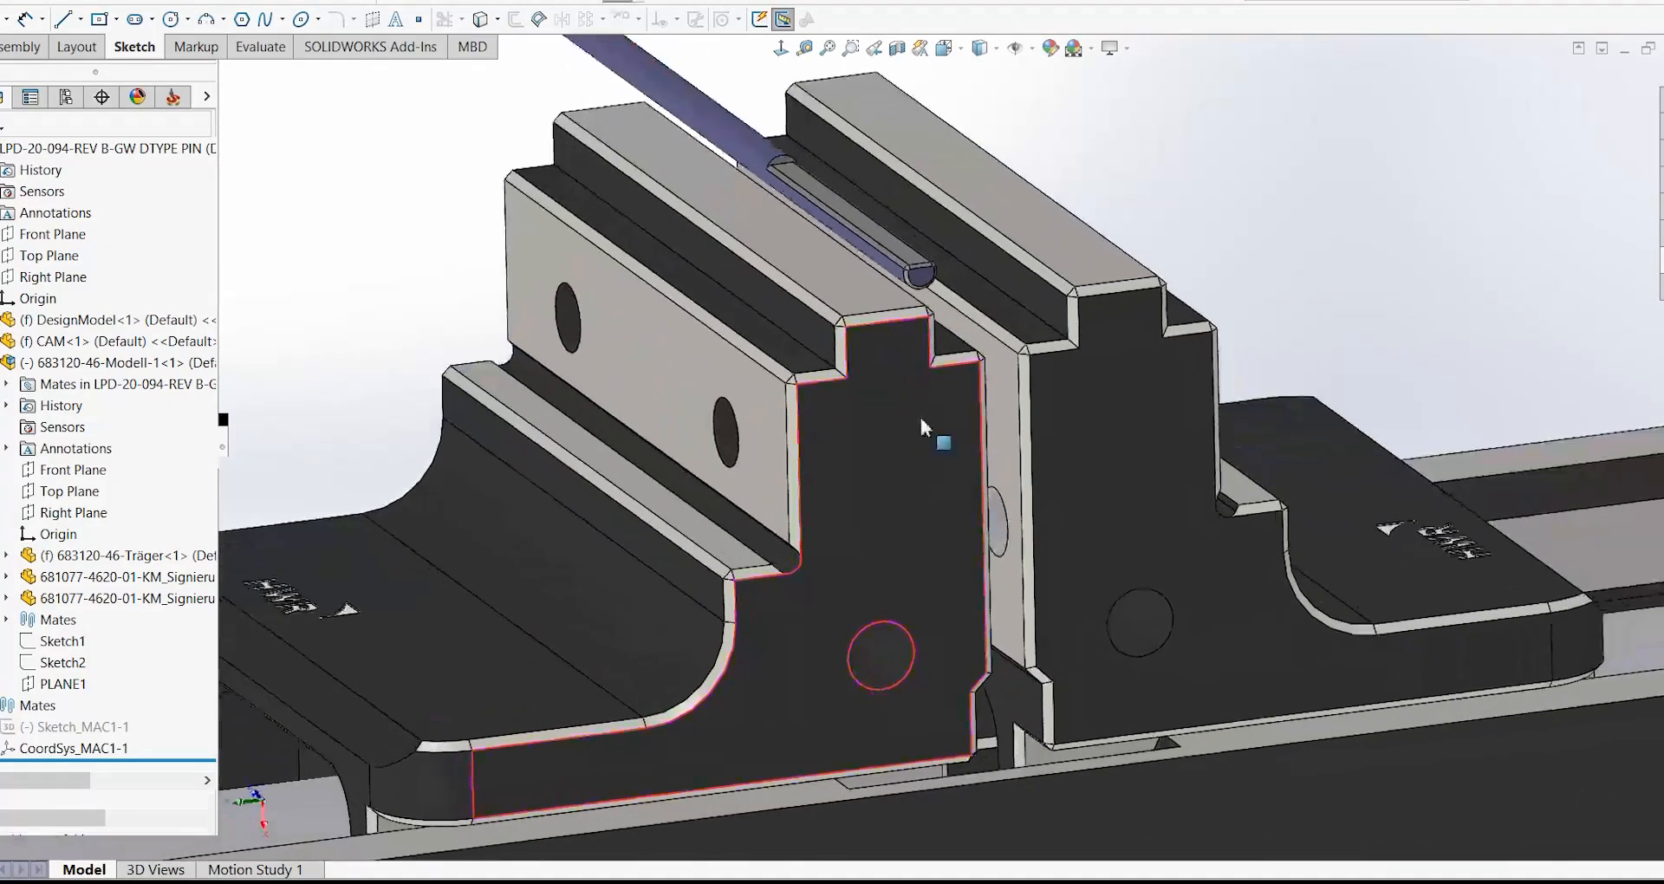
pyautogui.scroll(5, 919, 416)
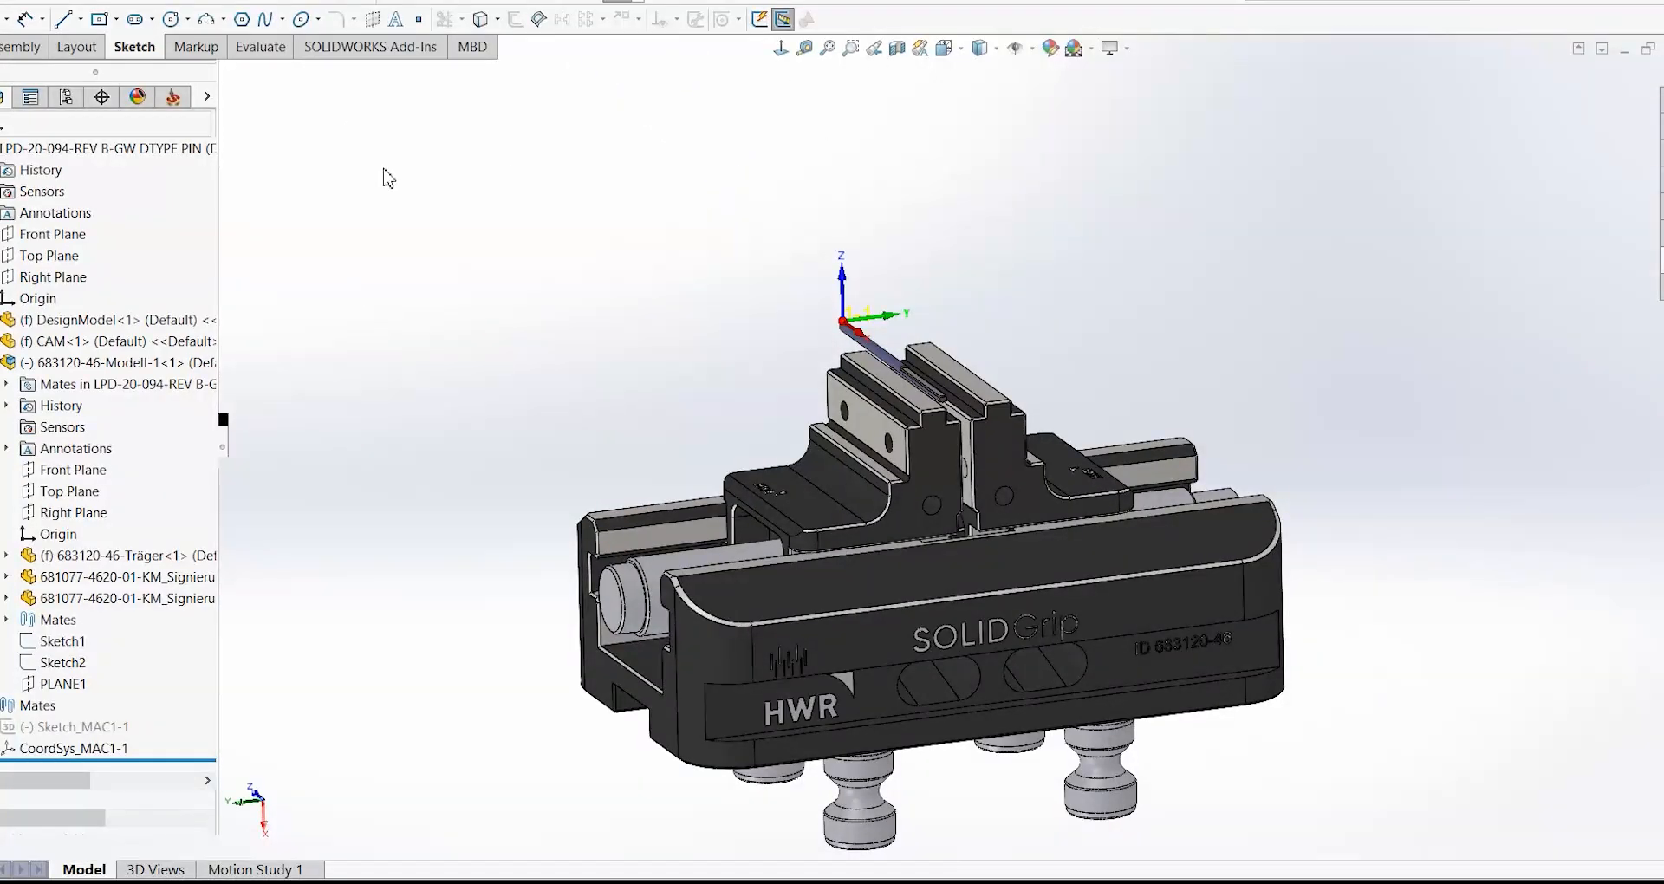
# - Insert a new part in the assembly with its sketch on the vise jaw's side face, viewed normal to that face
pyautogui.click(224, 7)
pyautogui.moveTo(277, 20)
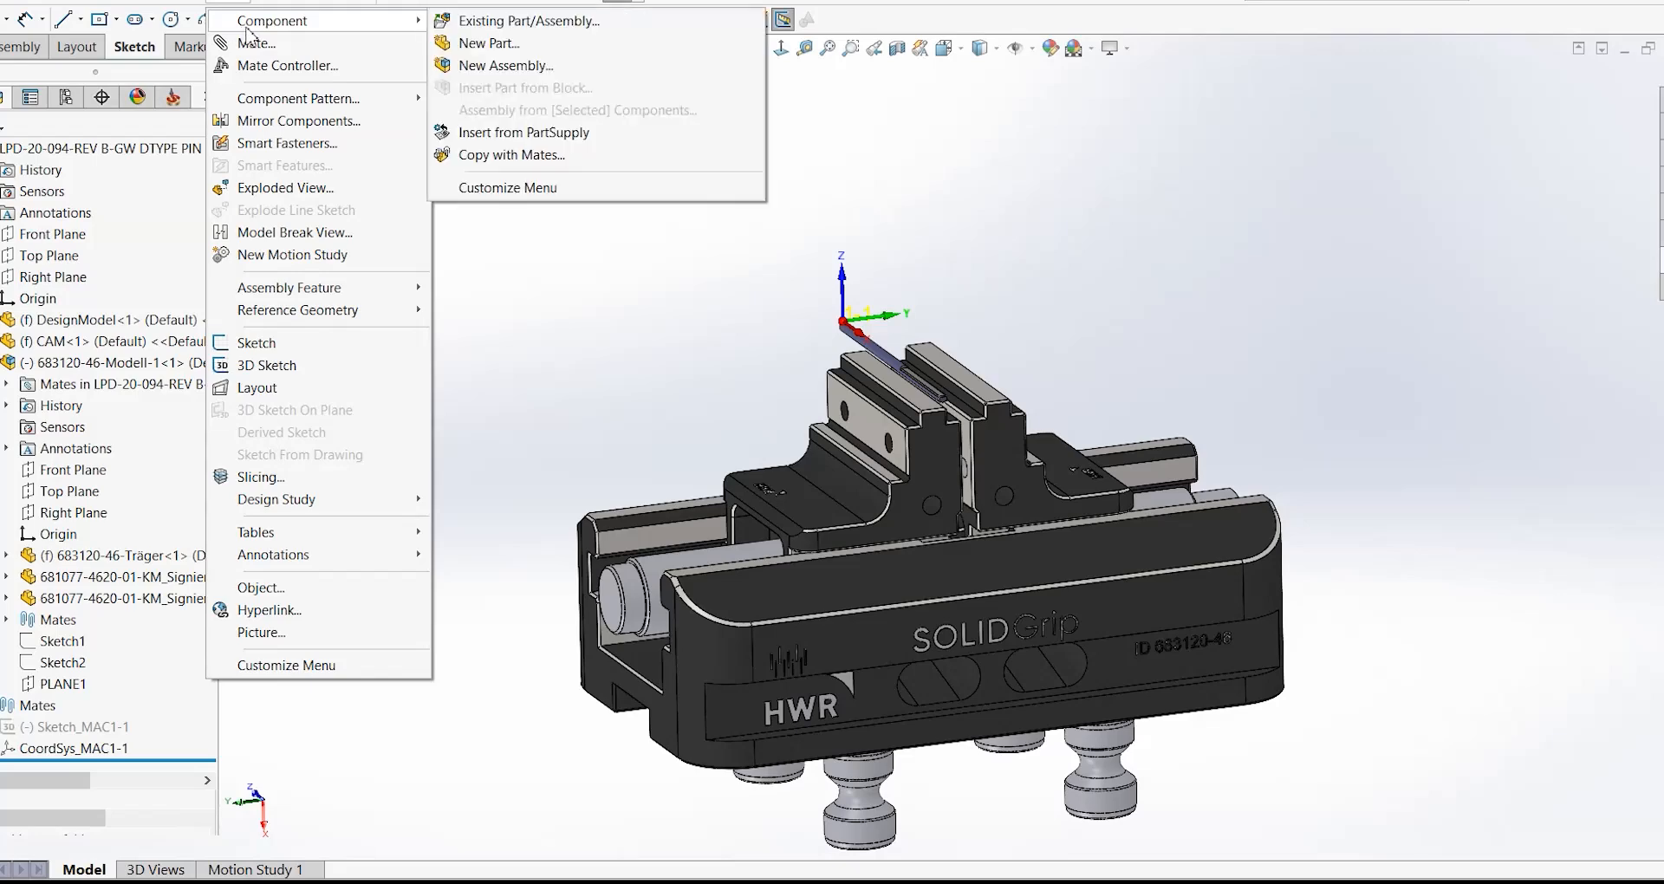
pyautogui.click(473, 45)
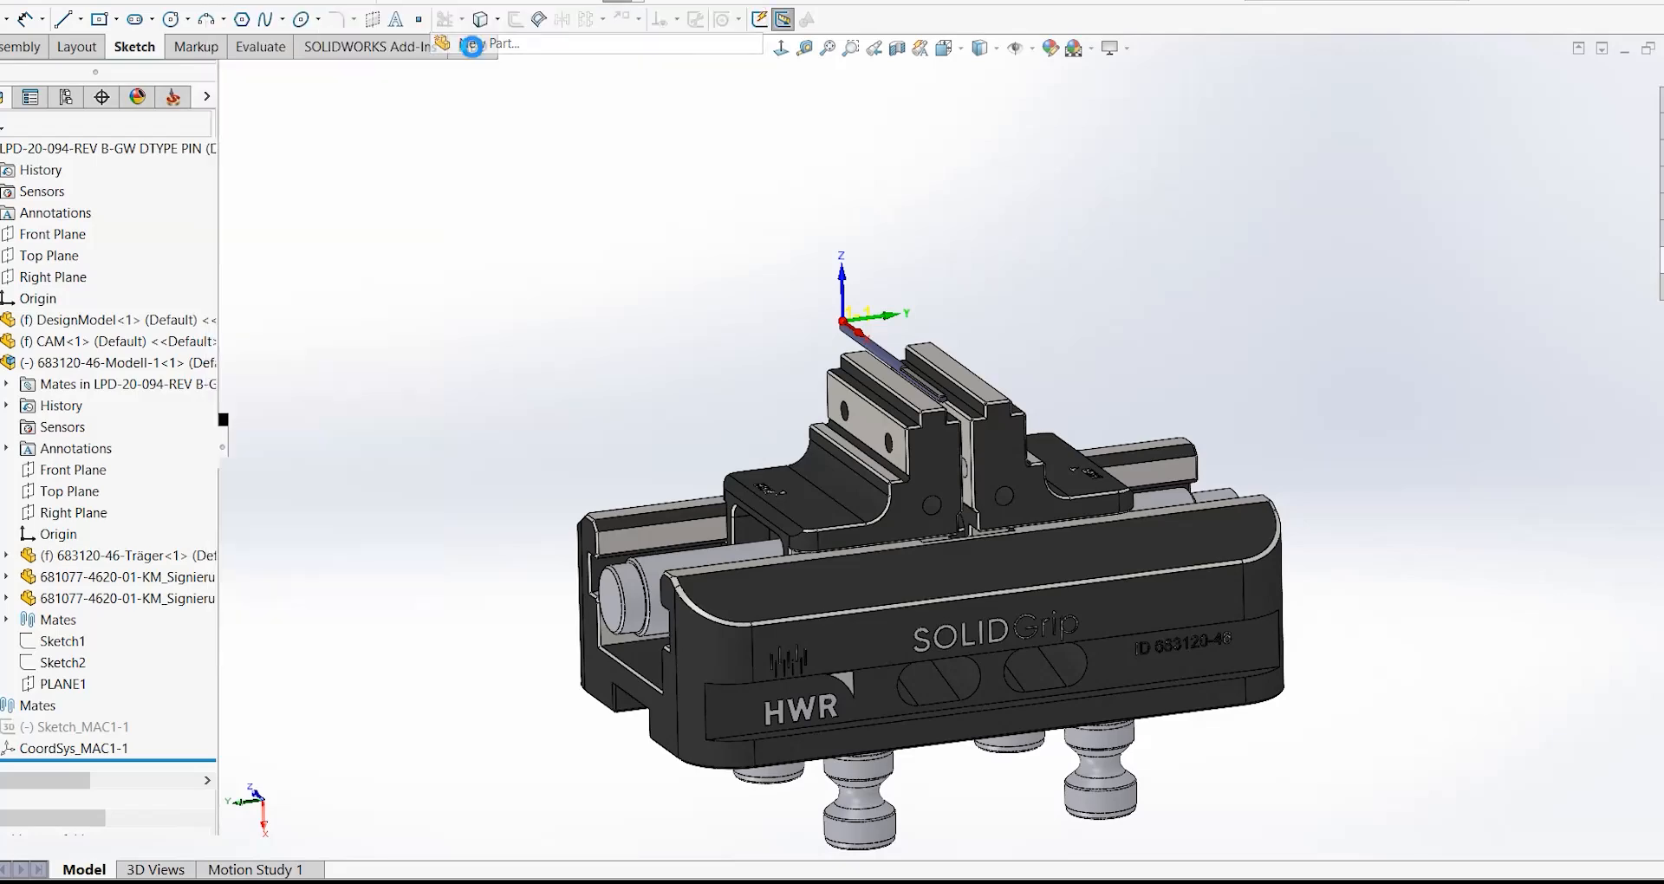
pyautogui.click(997, 459)
pyautogui.click(1001, 421)
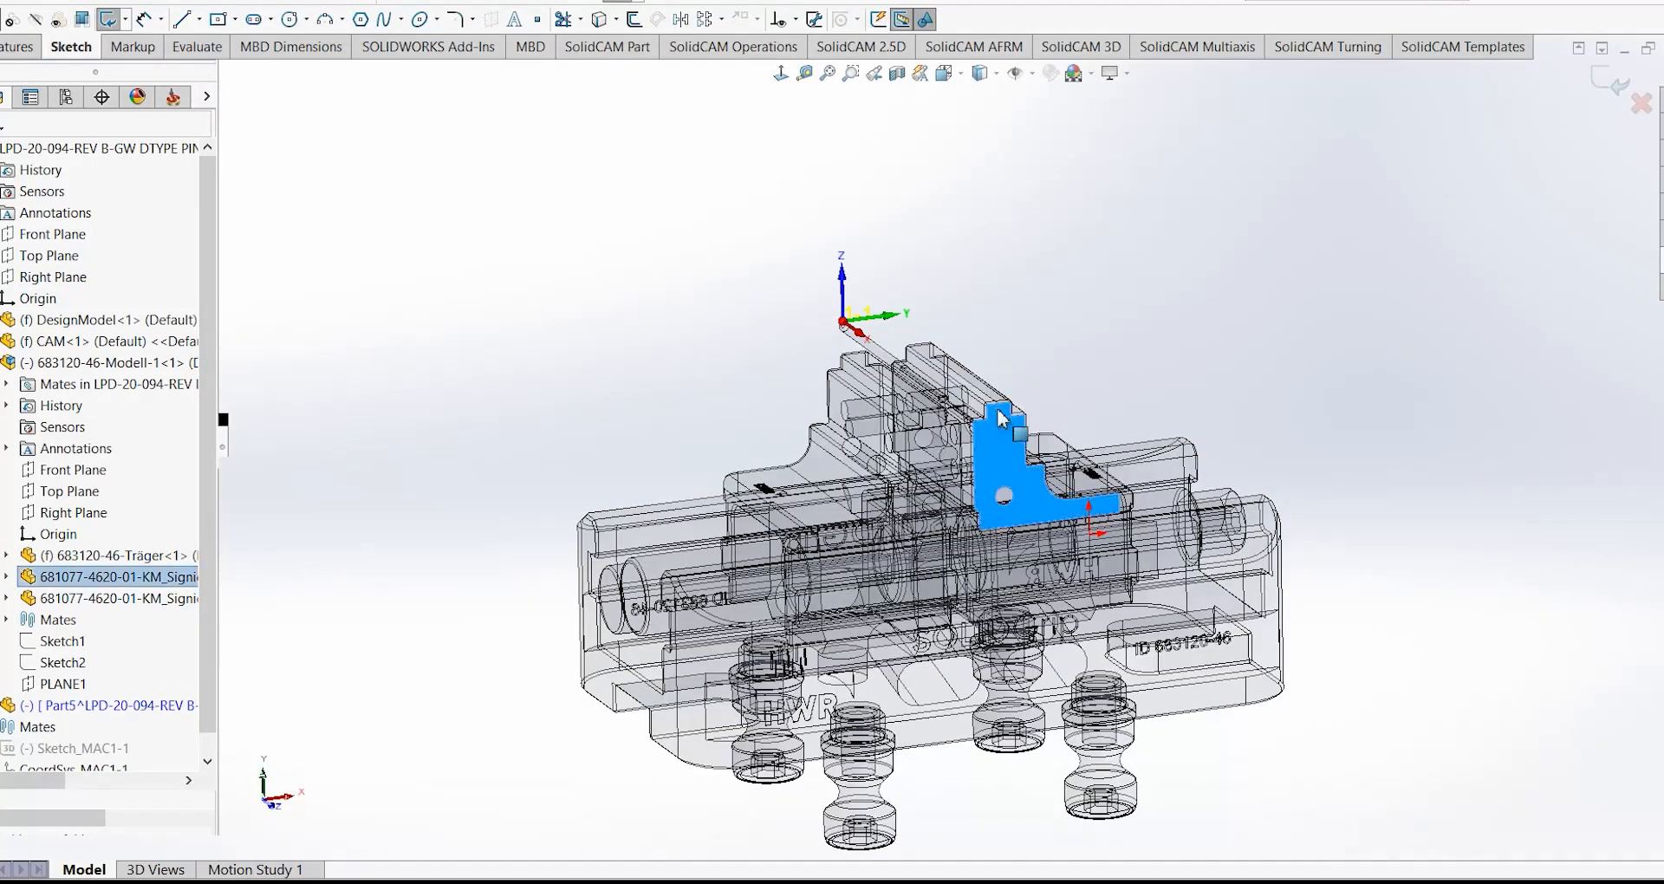
pyautogui.click(781, 74)
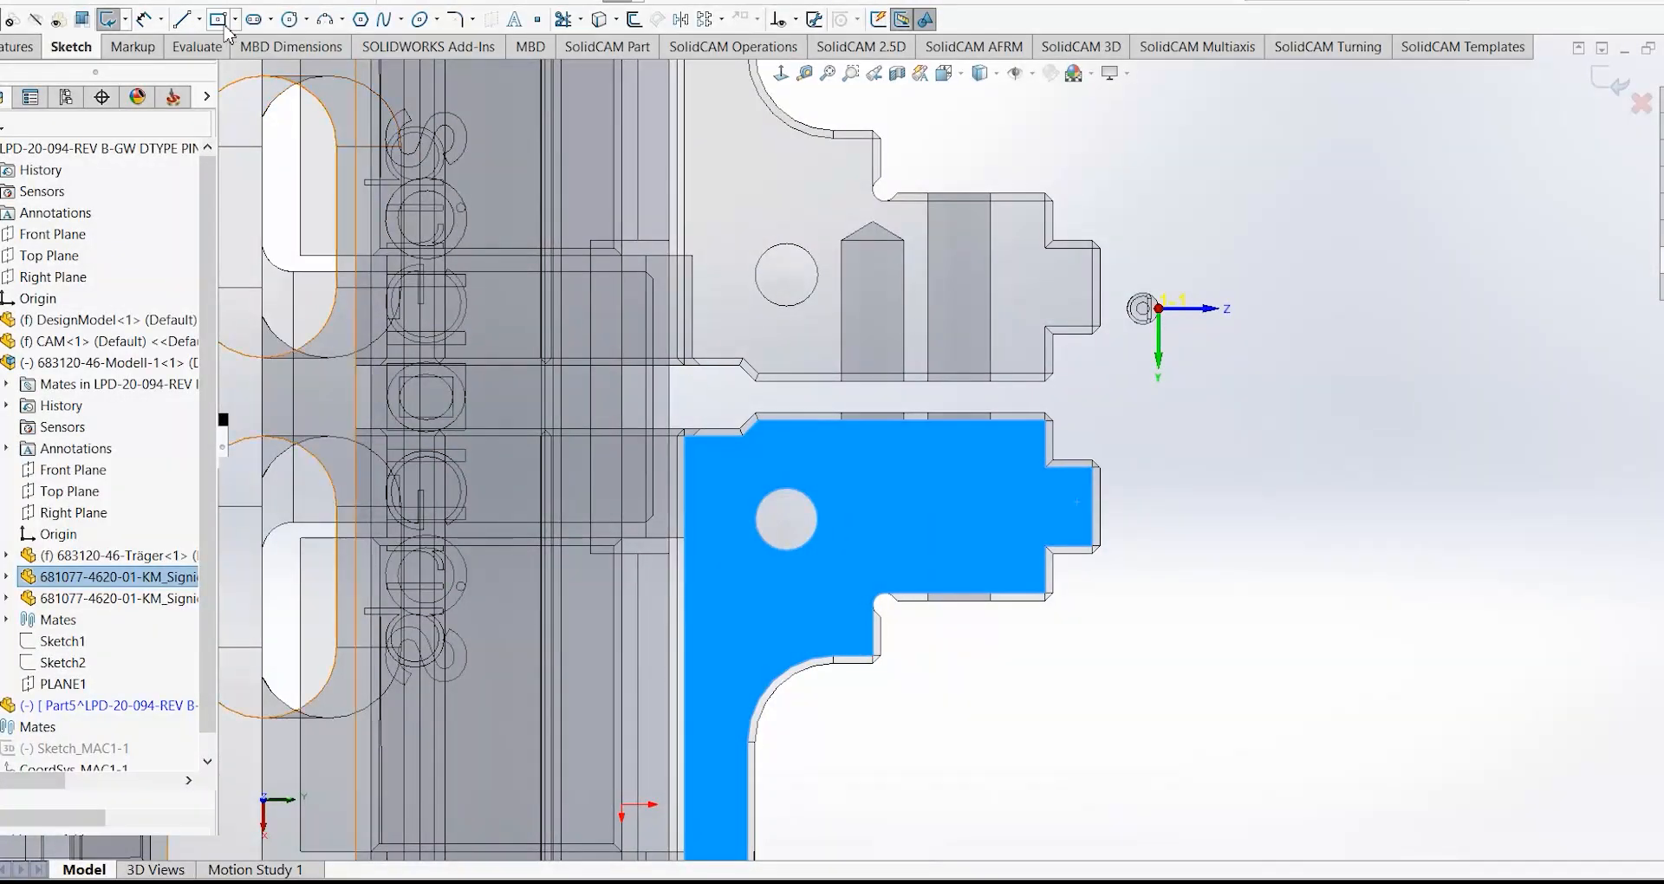
# - Sketch a corner rectangle about 23 mm long in the gap between the two jaws, starting from the vise base
pyautogui.click(235, 21)
pyautogui.click(228, 50)
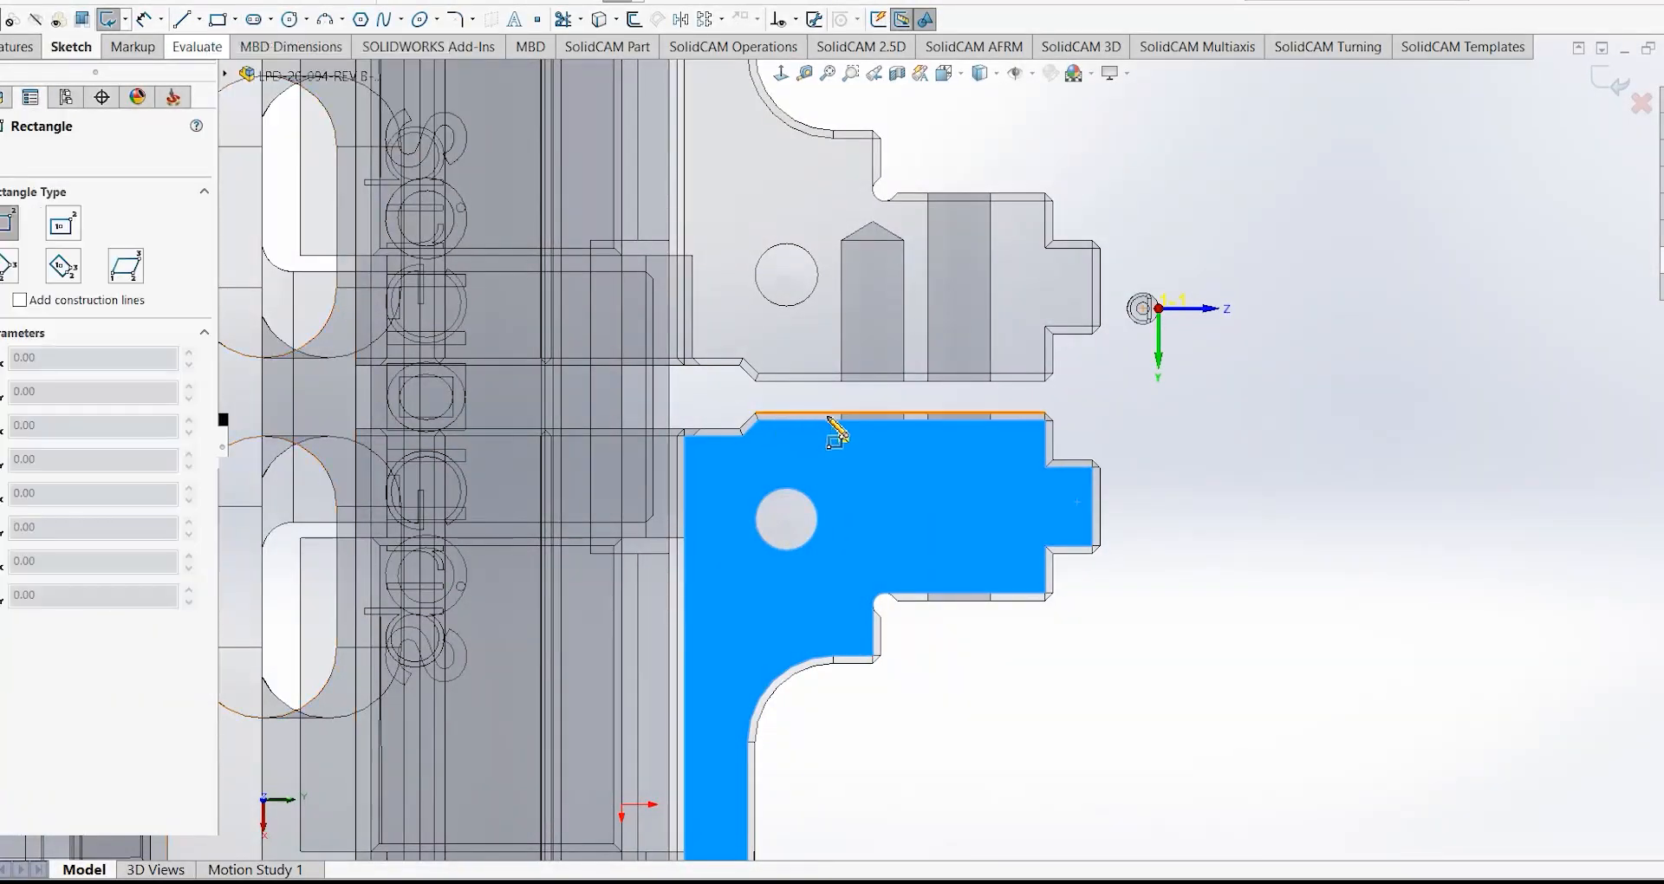
pyautogui.scroll(-4, 832, 425)
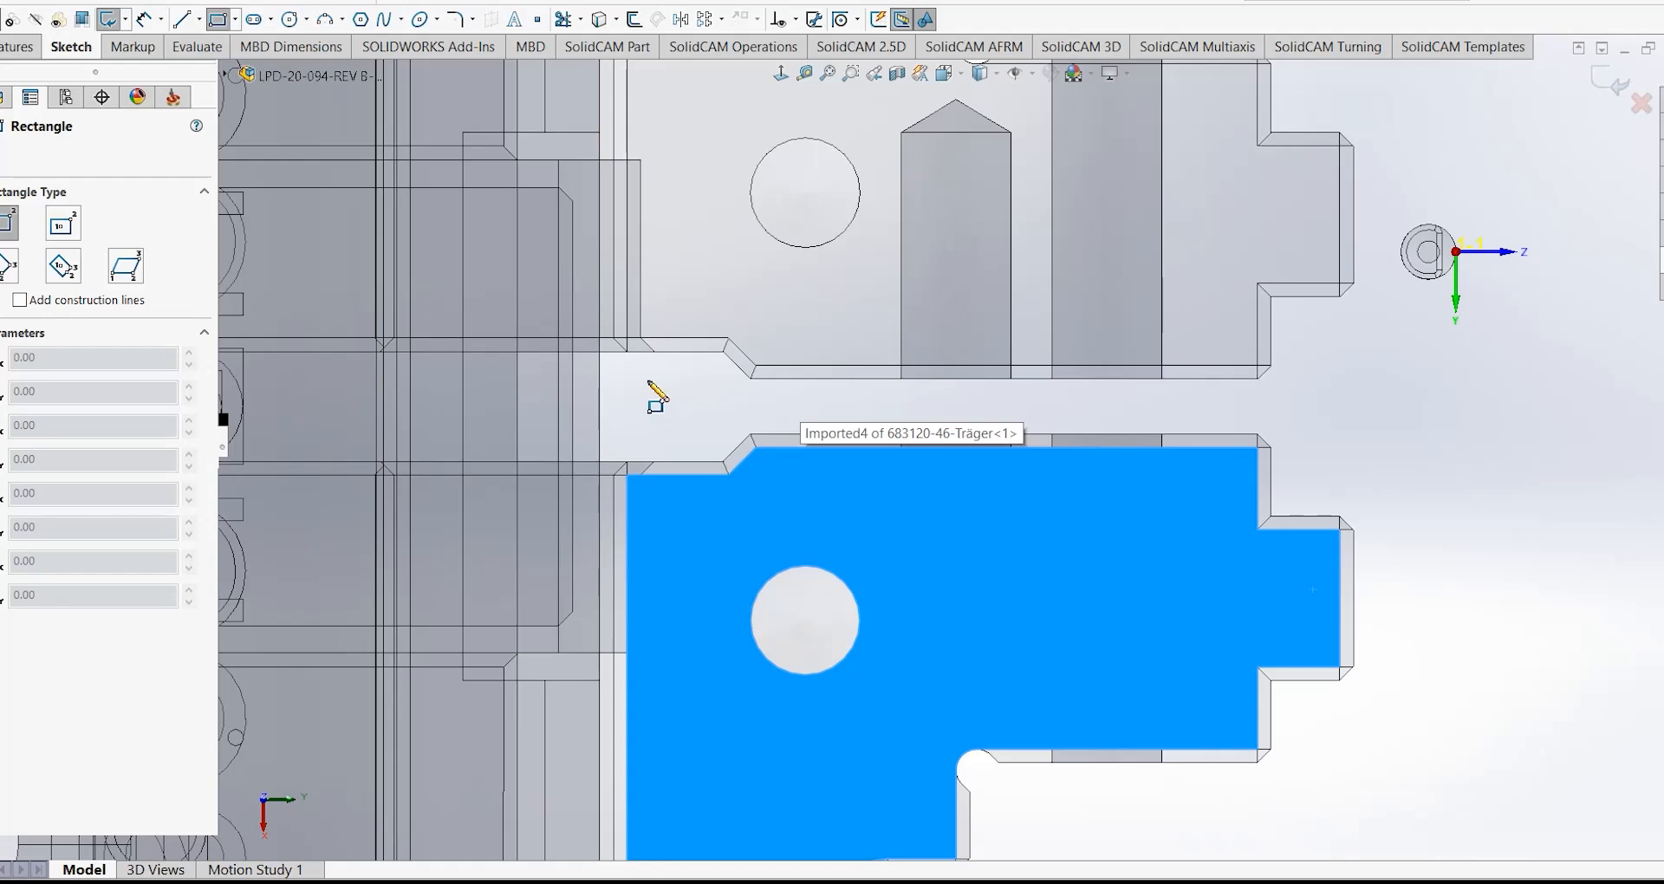
pyautogui.moveTo(599, 385); pyautogui.dragTo(1236, 424)
pyautogui.press('Escape')
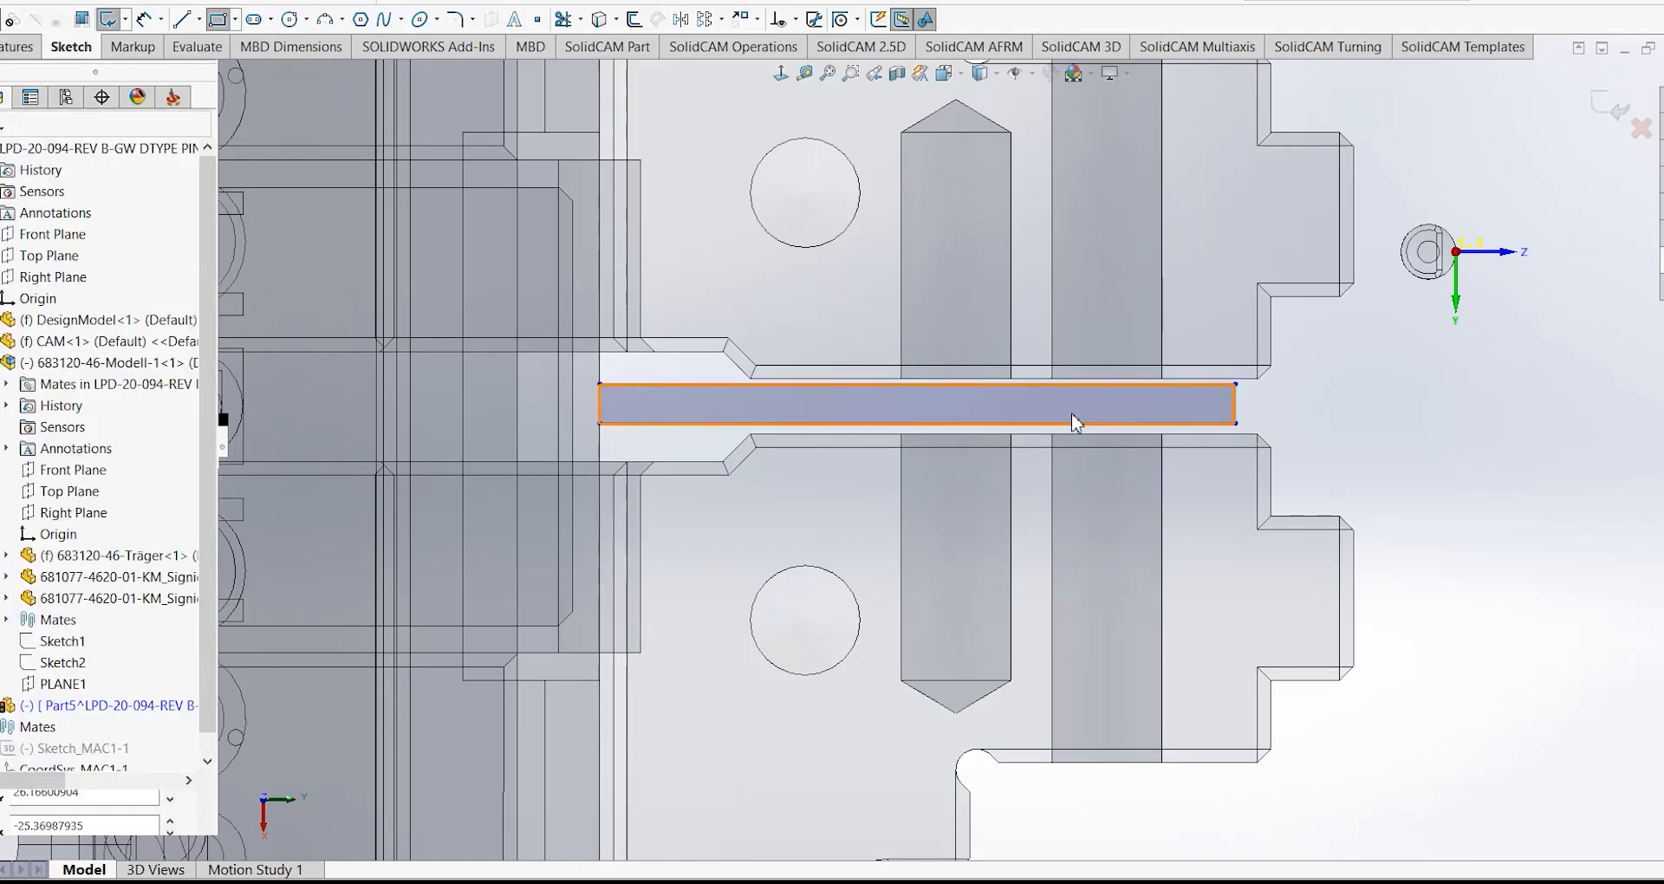
# - Dimension the gap between the rectangle's long edge and the adjacent clamping face of the upper jaw at 0.1 mm
pyautogui.click(156, 25)
pyautogui.scroll(3, 732, 379)
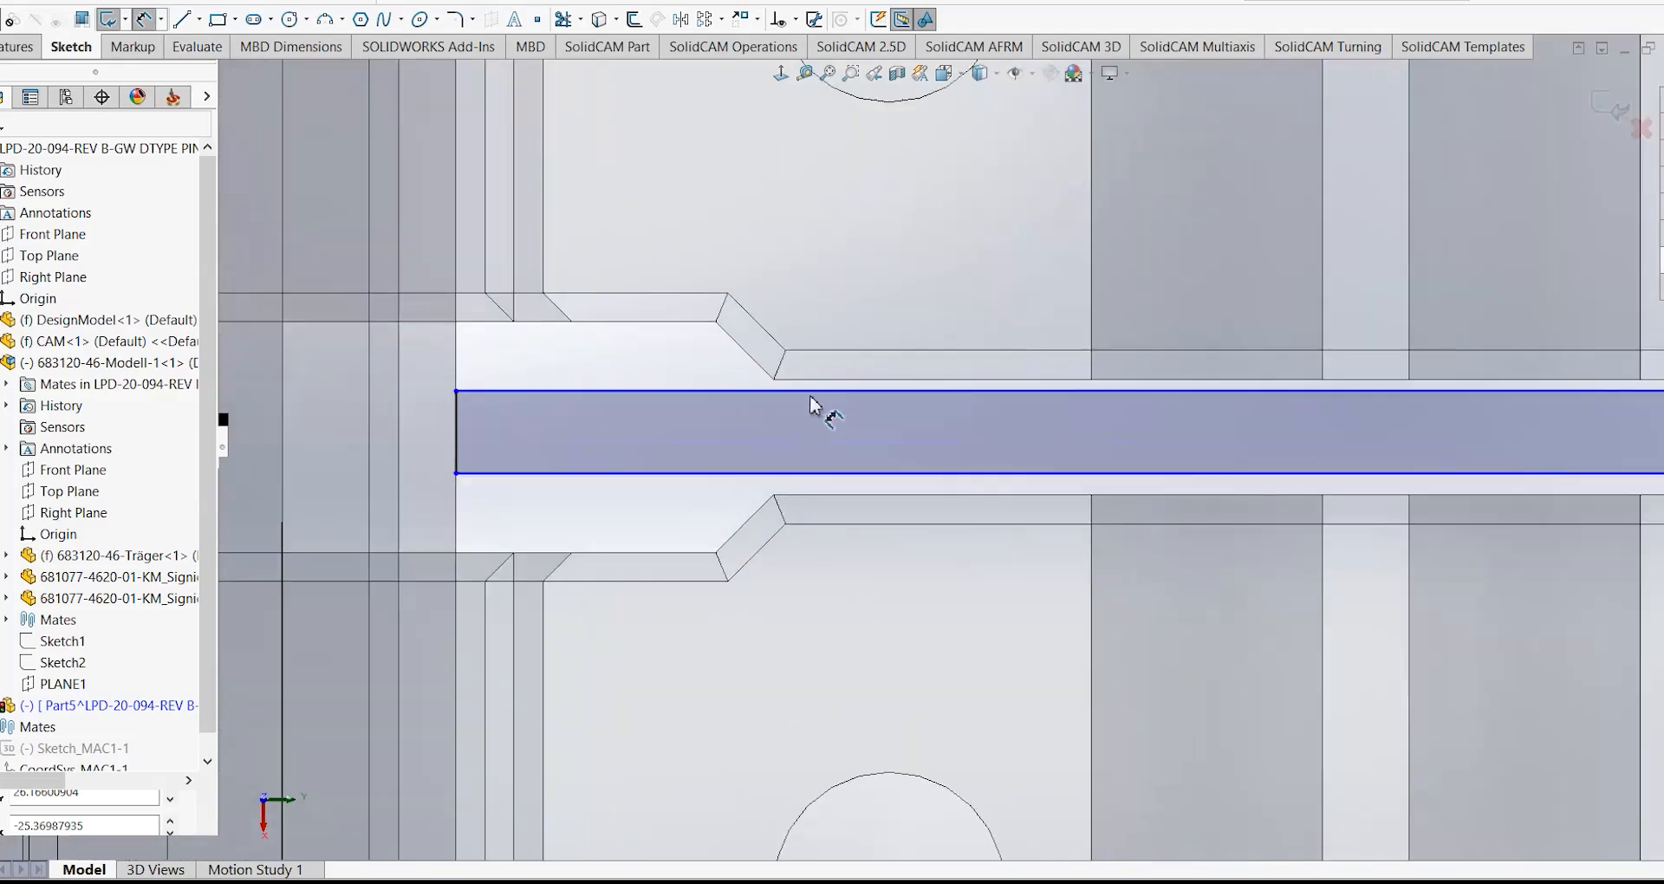
pyautogui.click(826, 394)
pyautogui.click(712, 375)
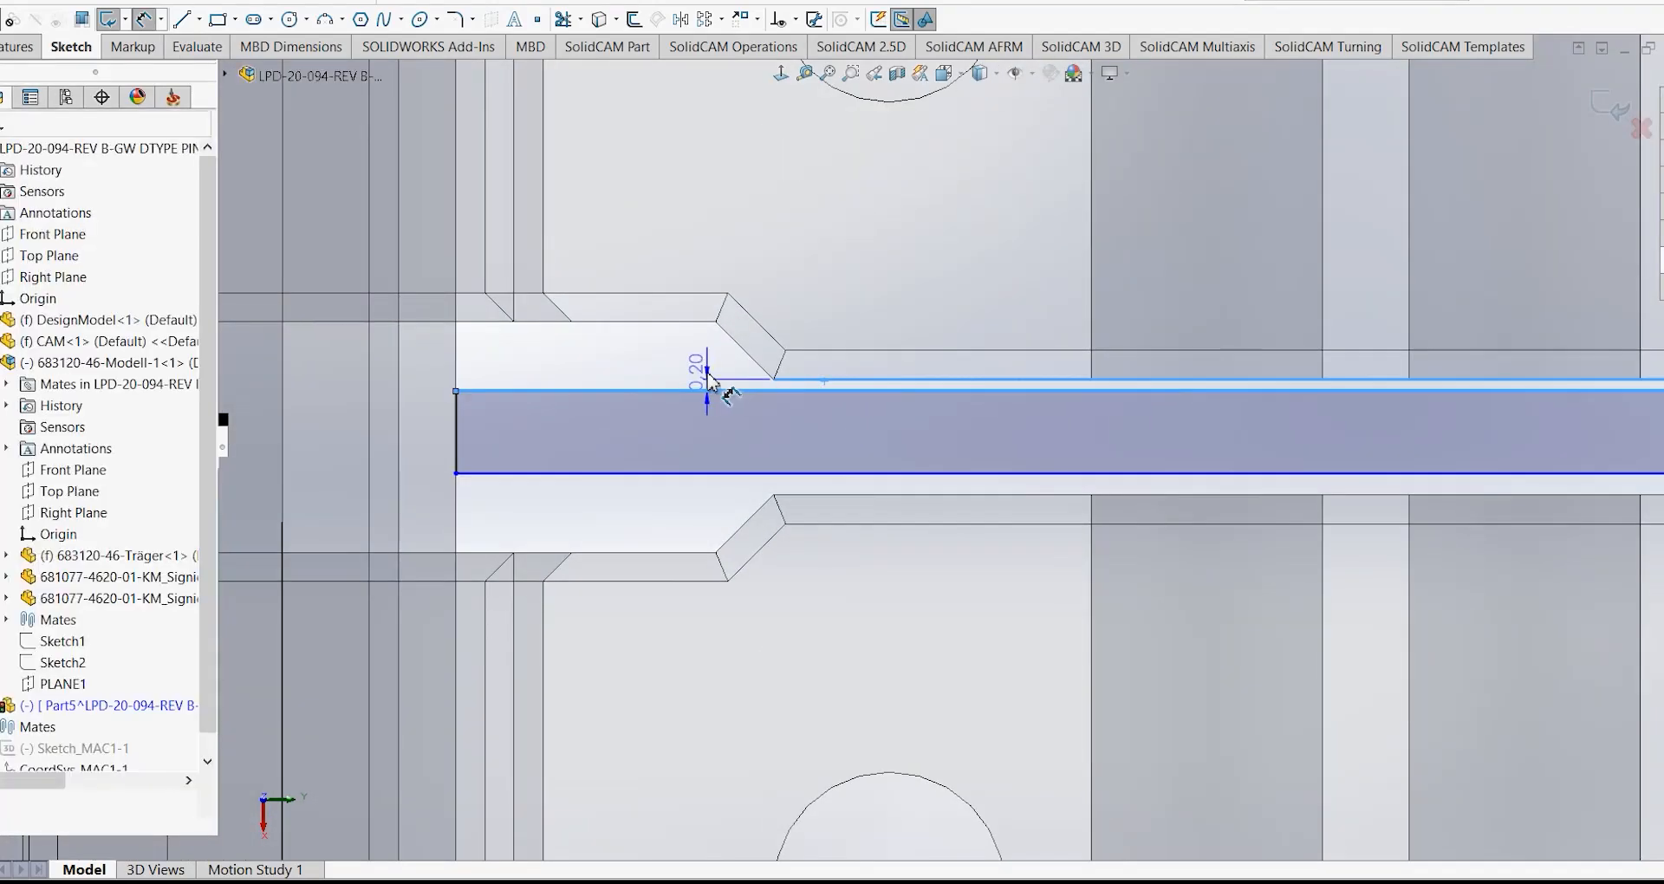
pyautogui.write('0.1')
pyautogui.press('Return')
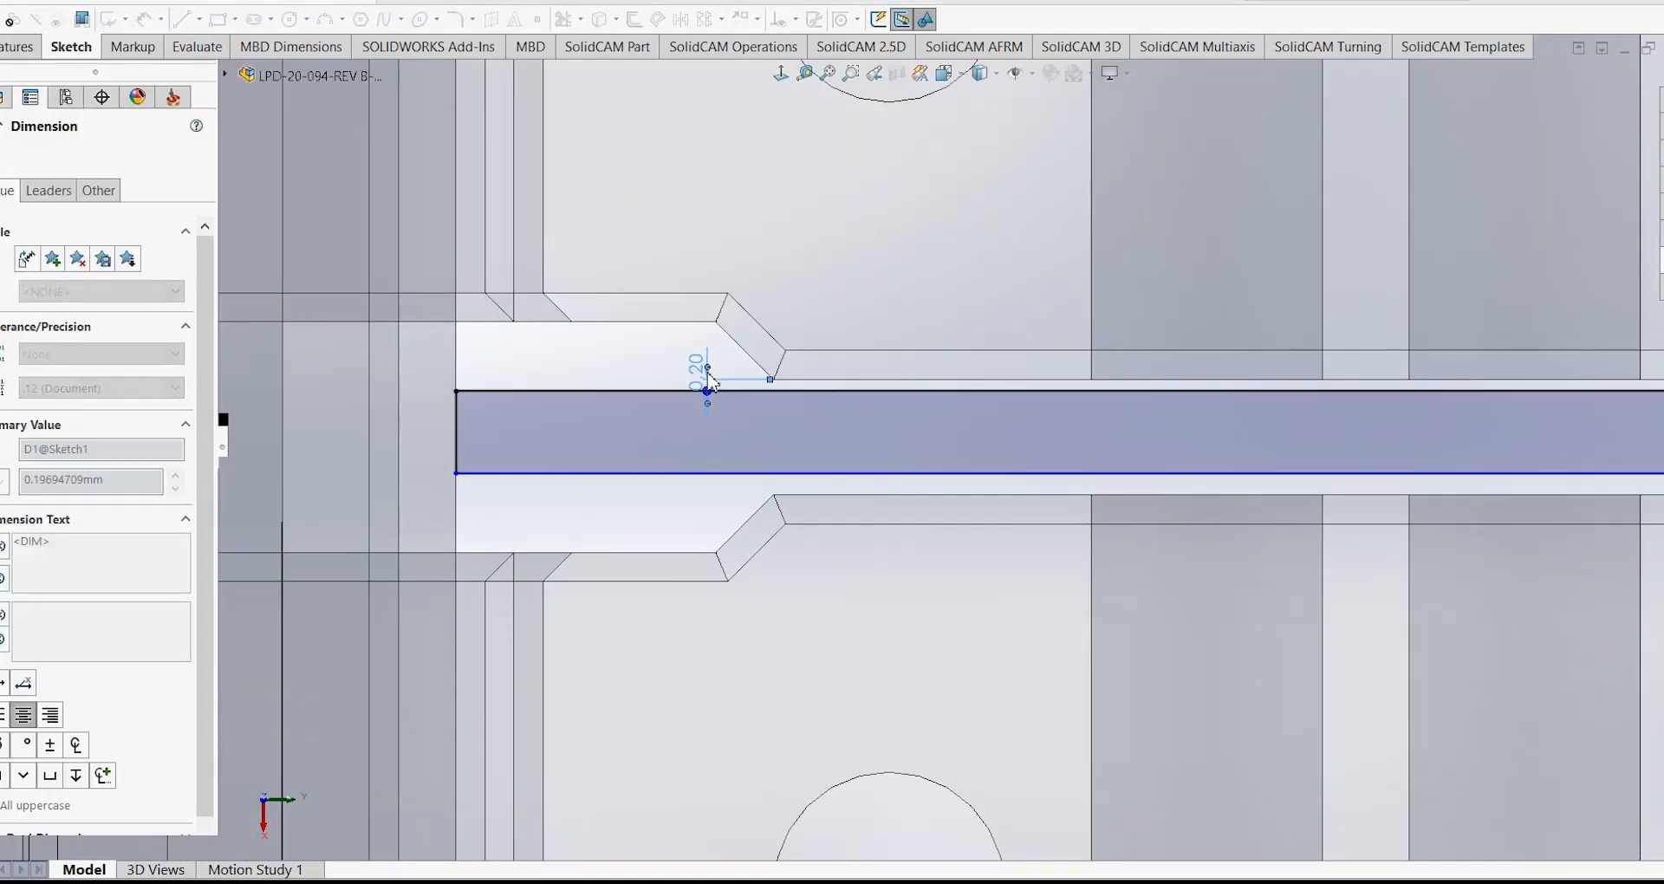
pyautogui.press('Escape')
pyautogui.press('Escape')
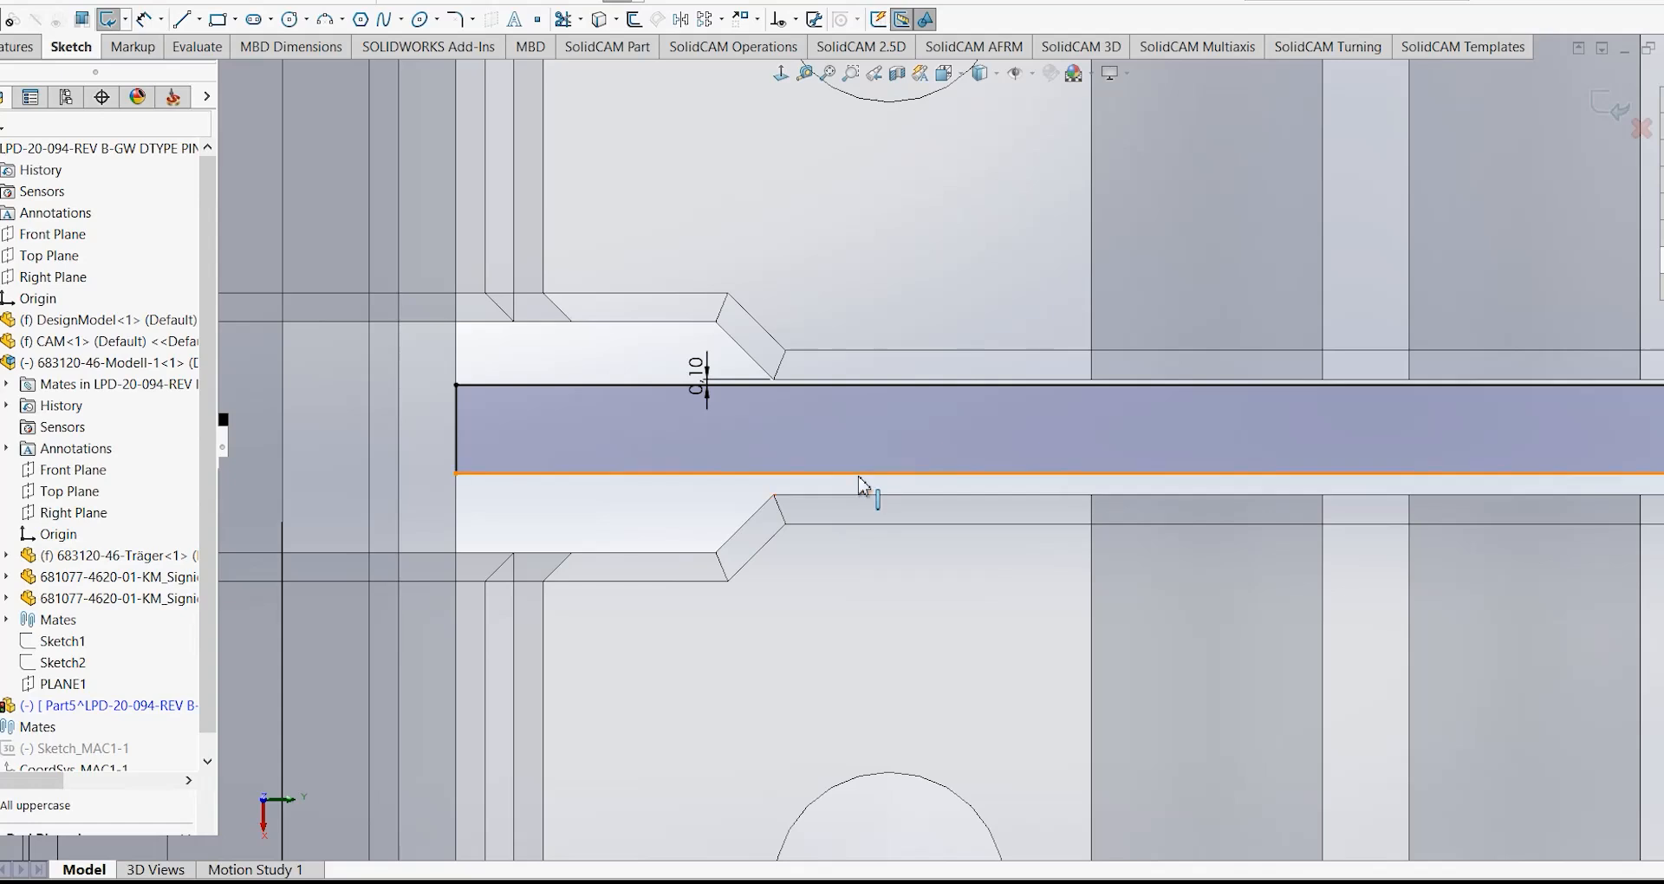
# - Dimension the gap between the rectangle's other long edge and the lower jaw's clamping face at 0.1 mm
pyautogui.click(863, 475)
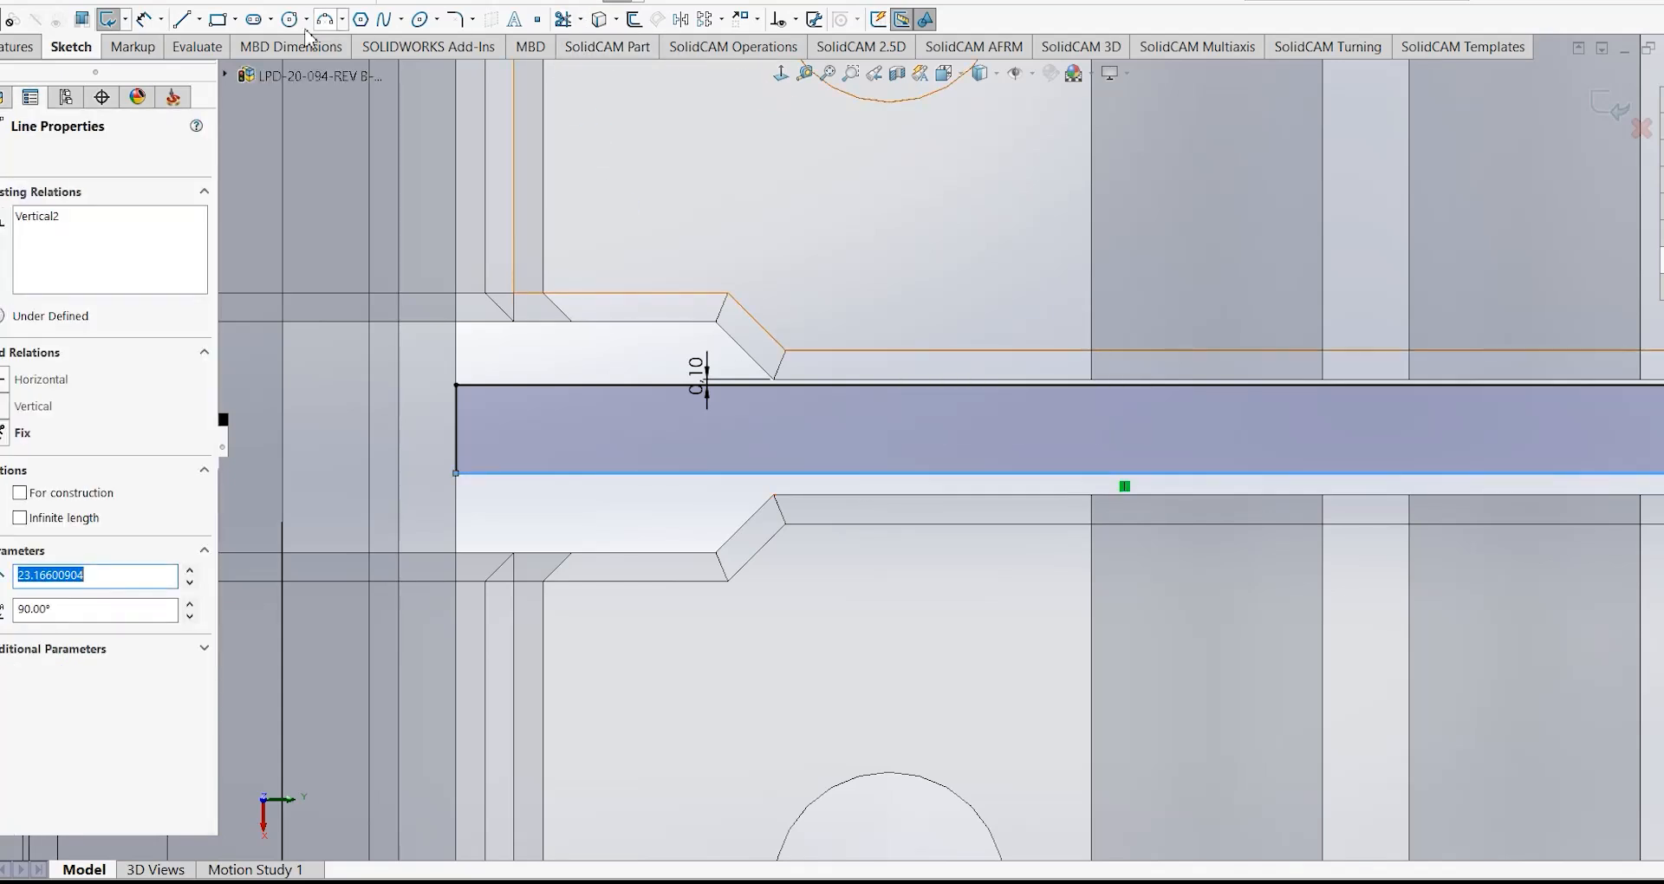
pyautogui.click(153, 28)
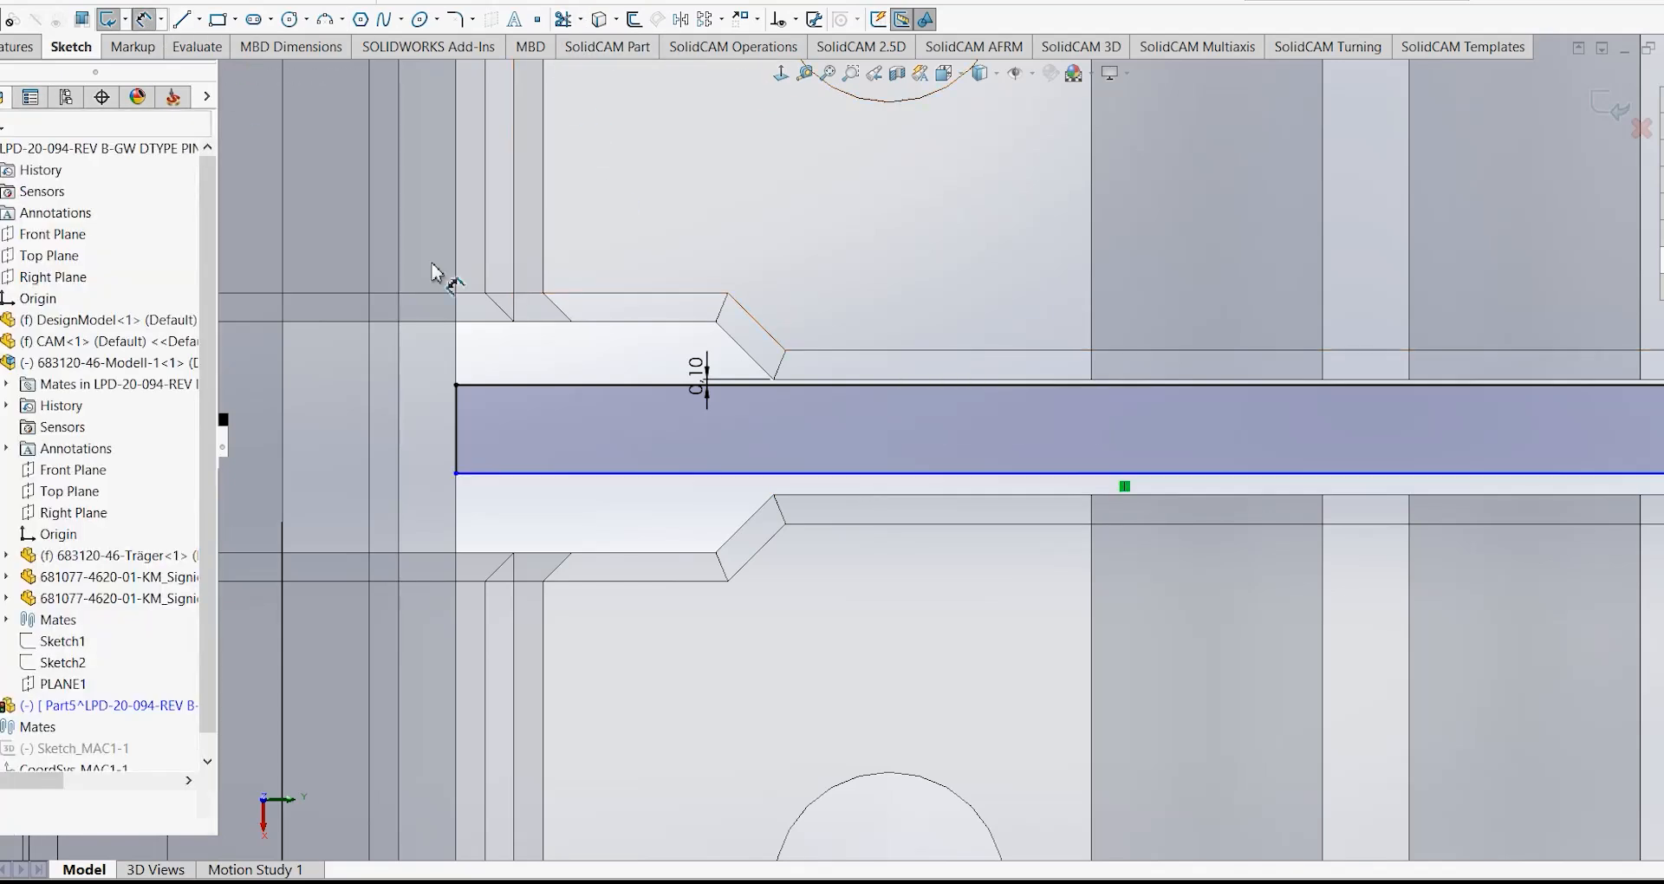
pyautogui.click(858, 478)
pyautogui.click(853, 497)
pyautogui.click(735, 507)
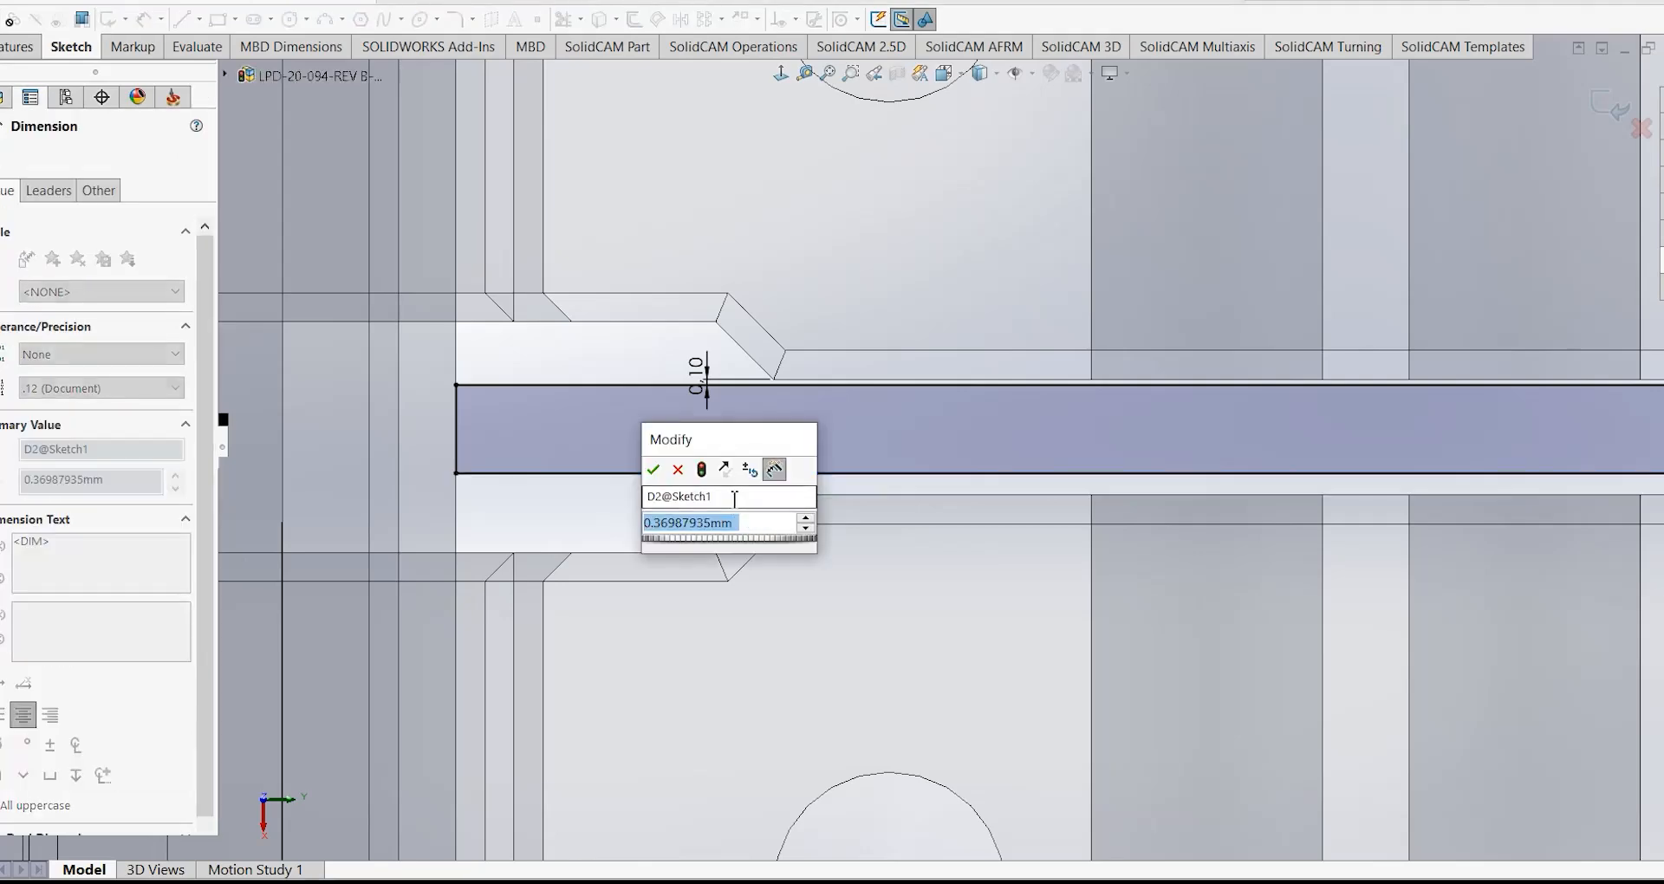
pyautogui.write('0,1')
pyautogui.press('Return')
pyautogui.click(476, 544)
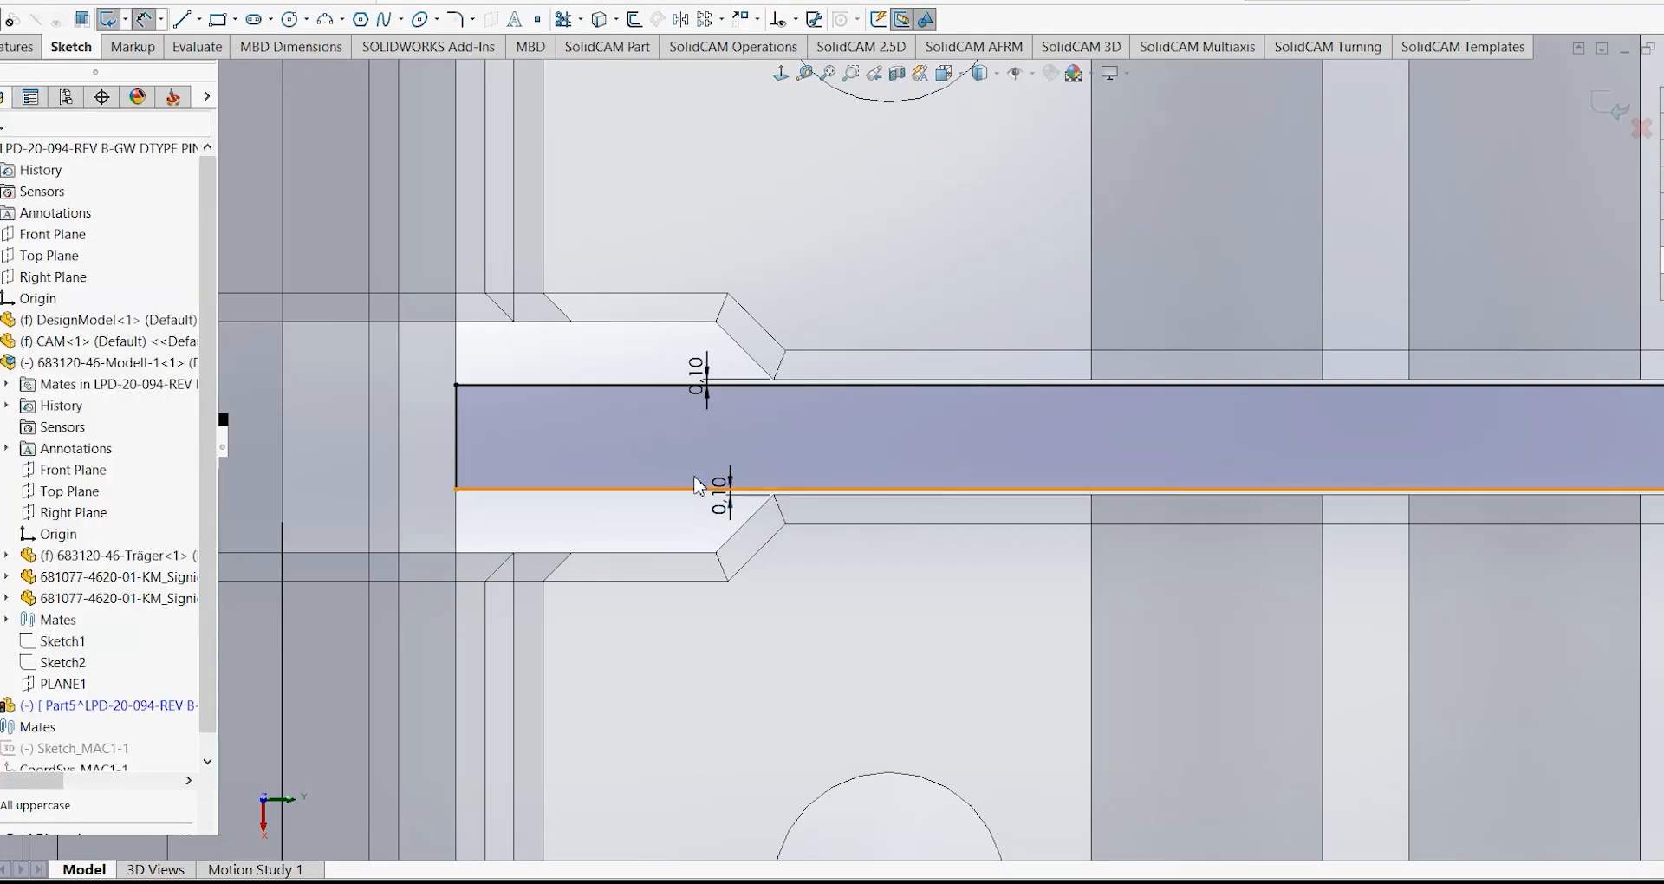
# - Dimension the distance from the rectangle's short outer edge to the adjacent step edge of the upper jaw at 1 mm
pyautogui.scroll(9, 698, 483)
pyautogui.scroll(-8, 1160, 502)
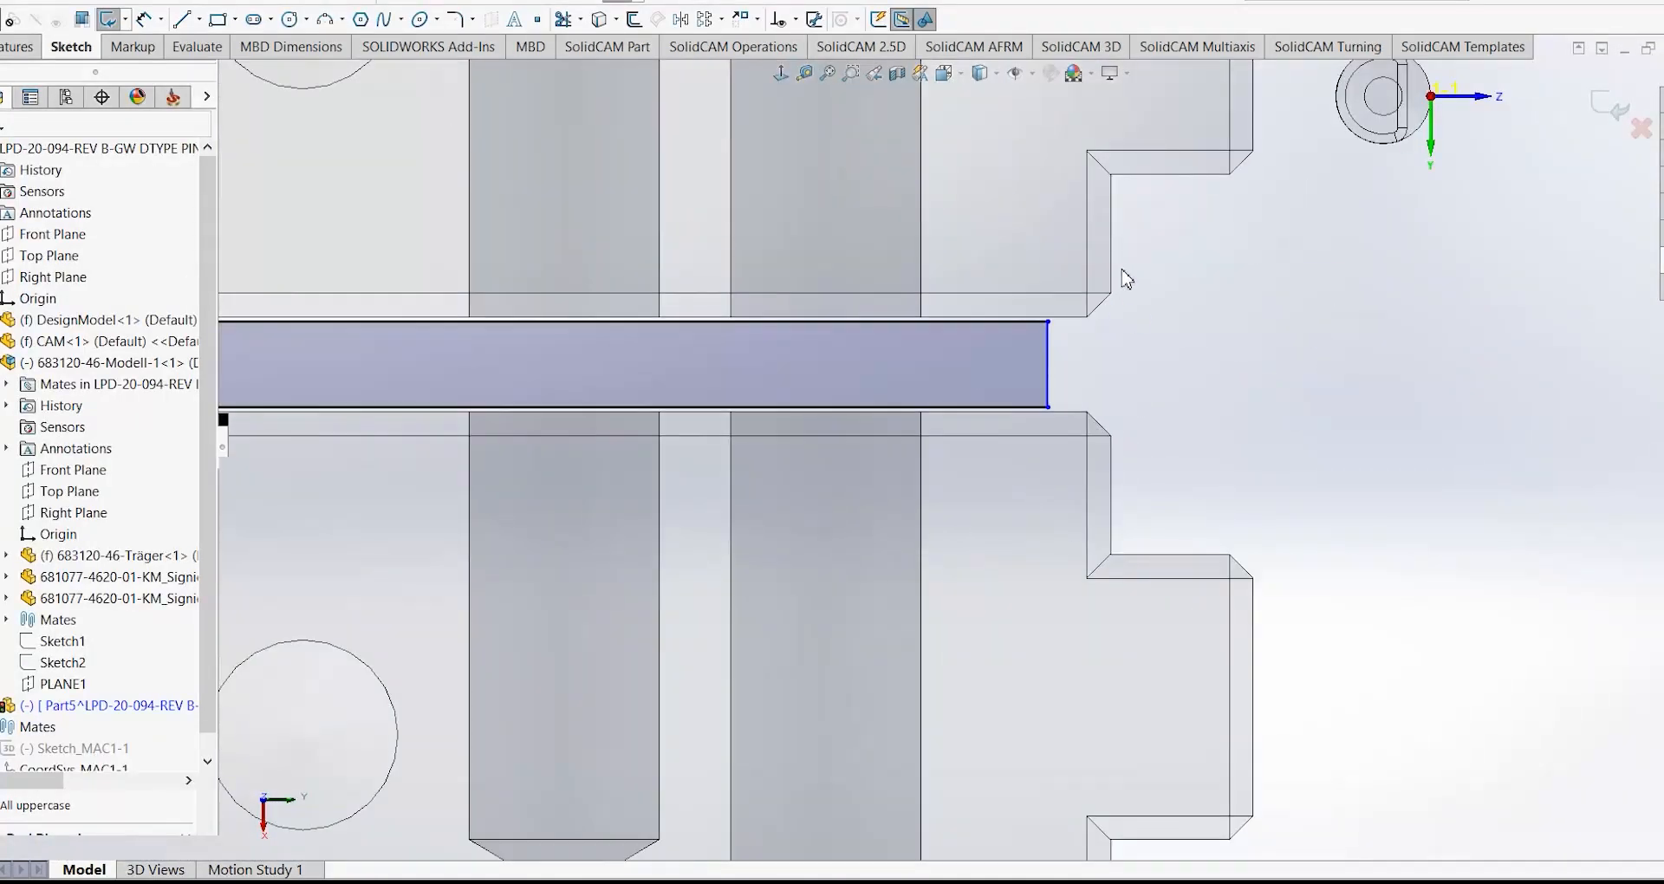
pyautogui.click(144, 22)
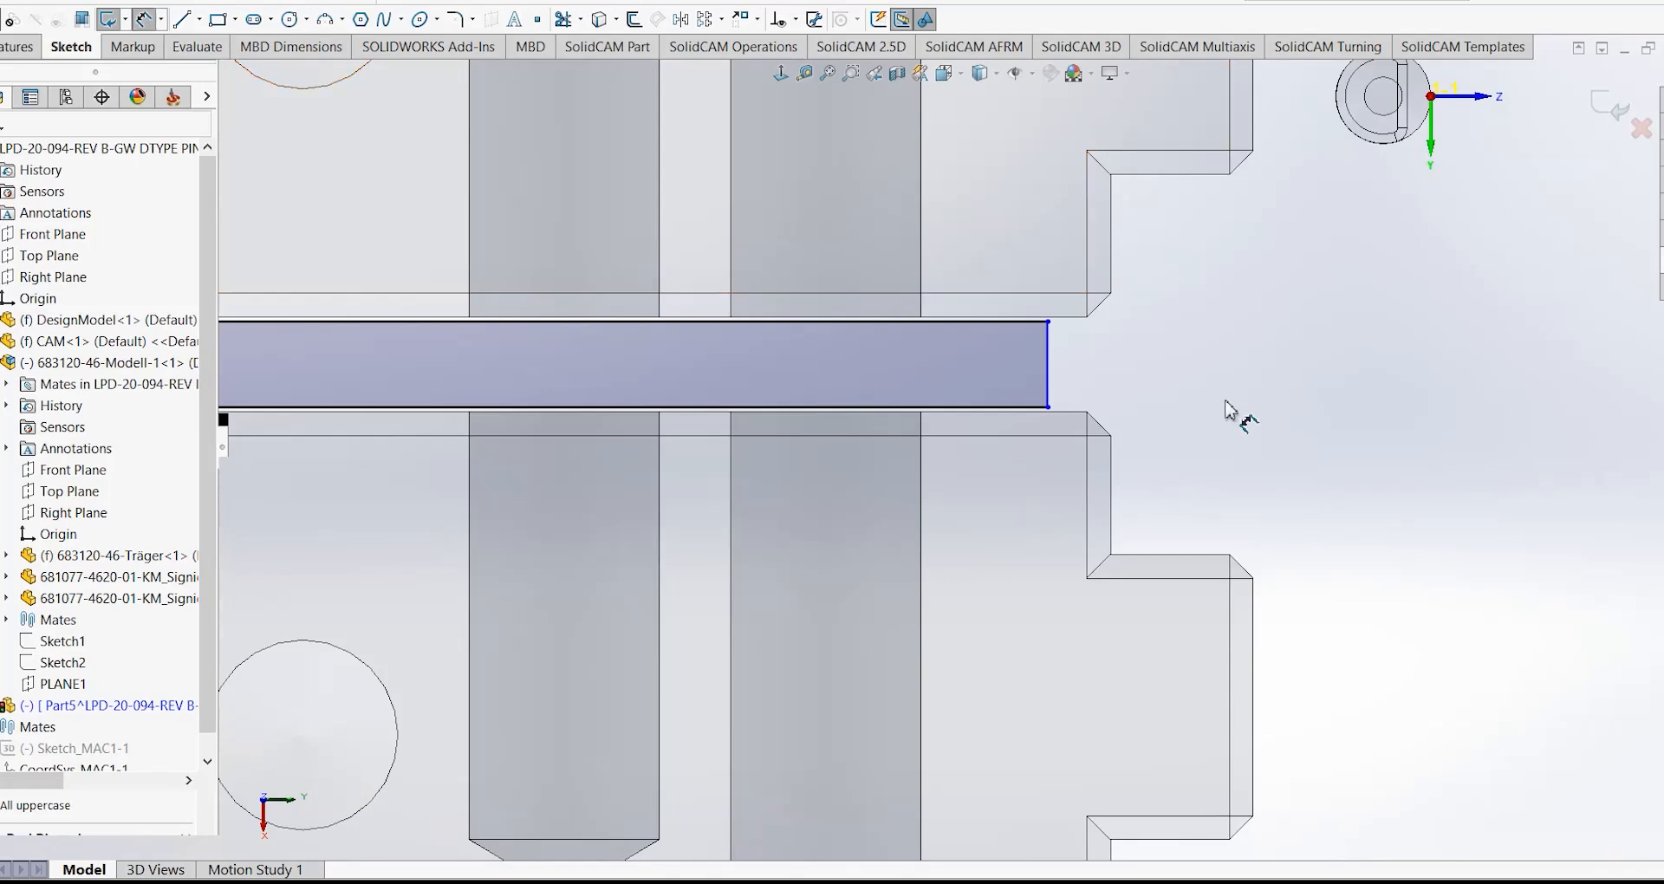
pyautogui.click(1111, 272)
pyautogui.click(1053, 348)
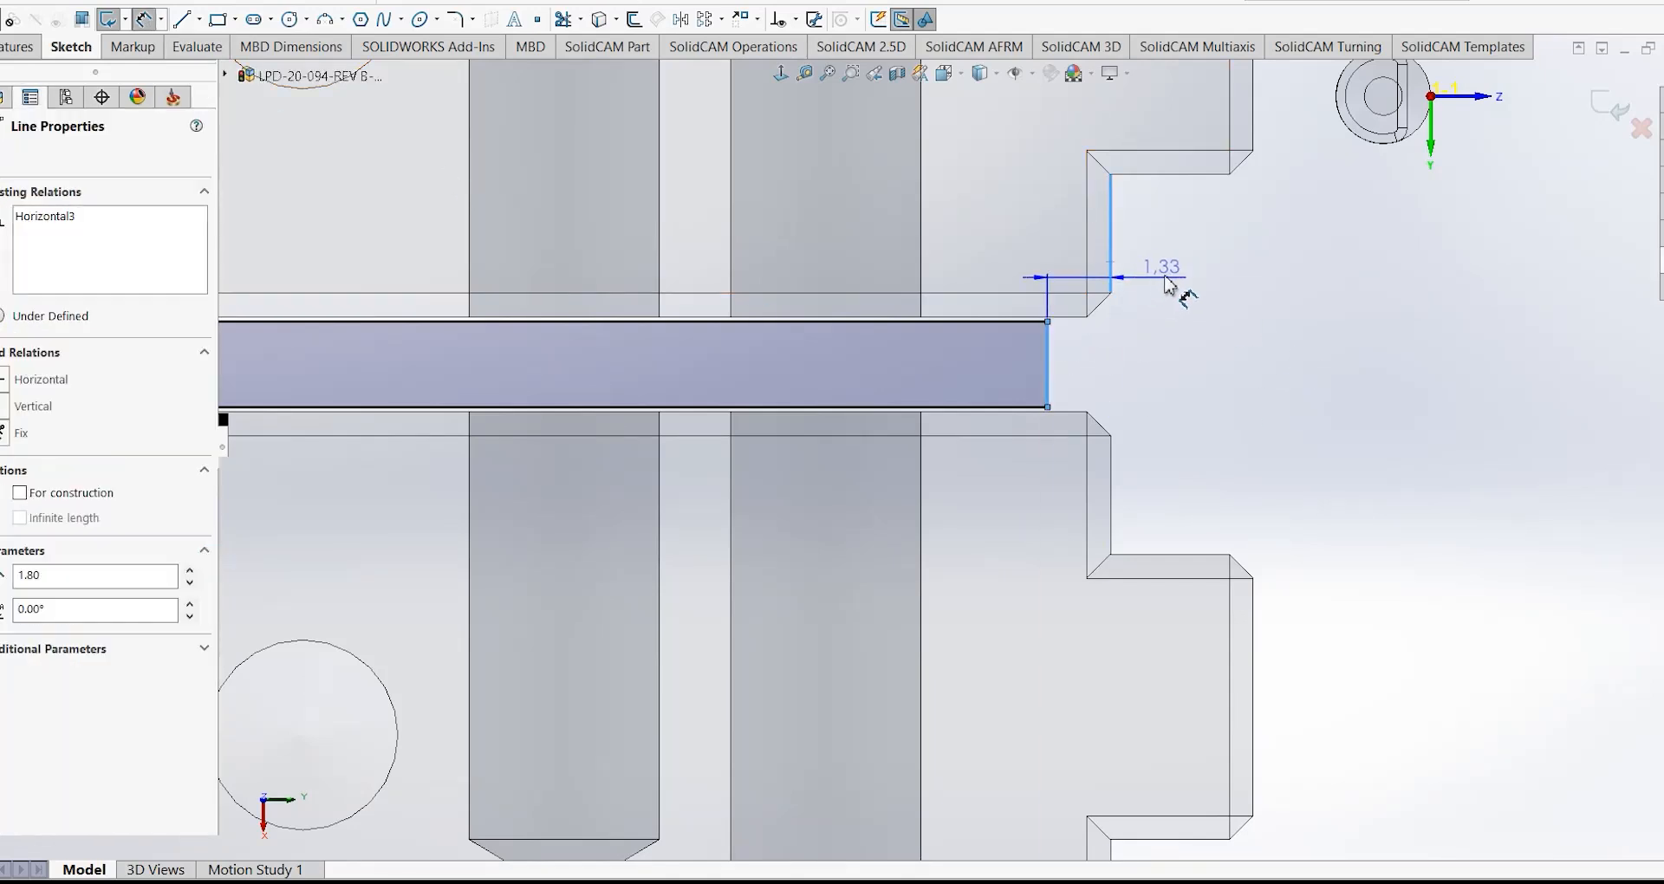
pyautogui.click(1175, 287)
pyautogui.write('1.00mm')
pyautogui.press('Return')
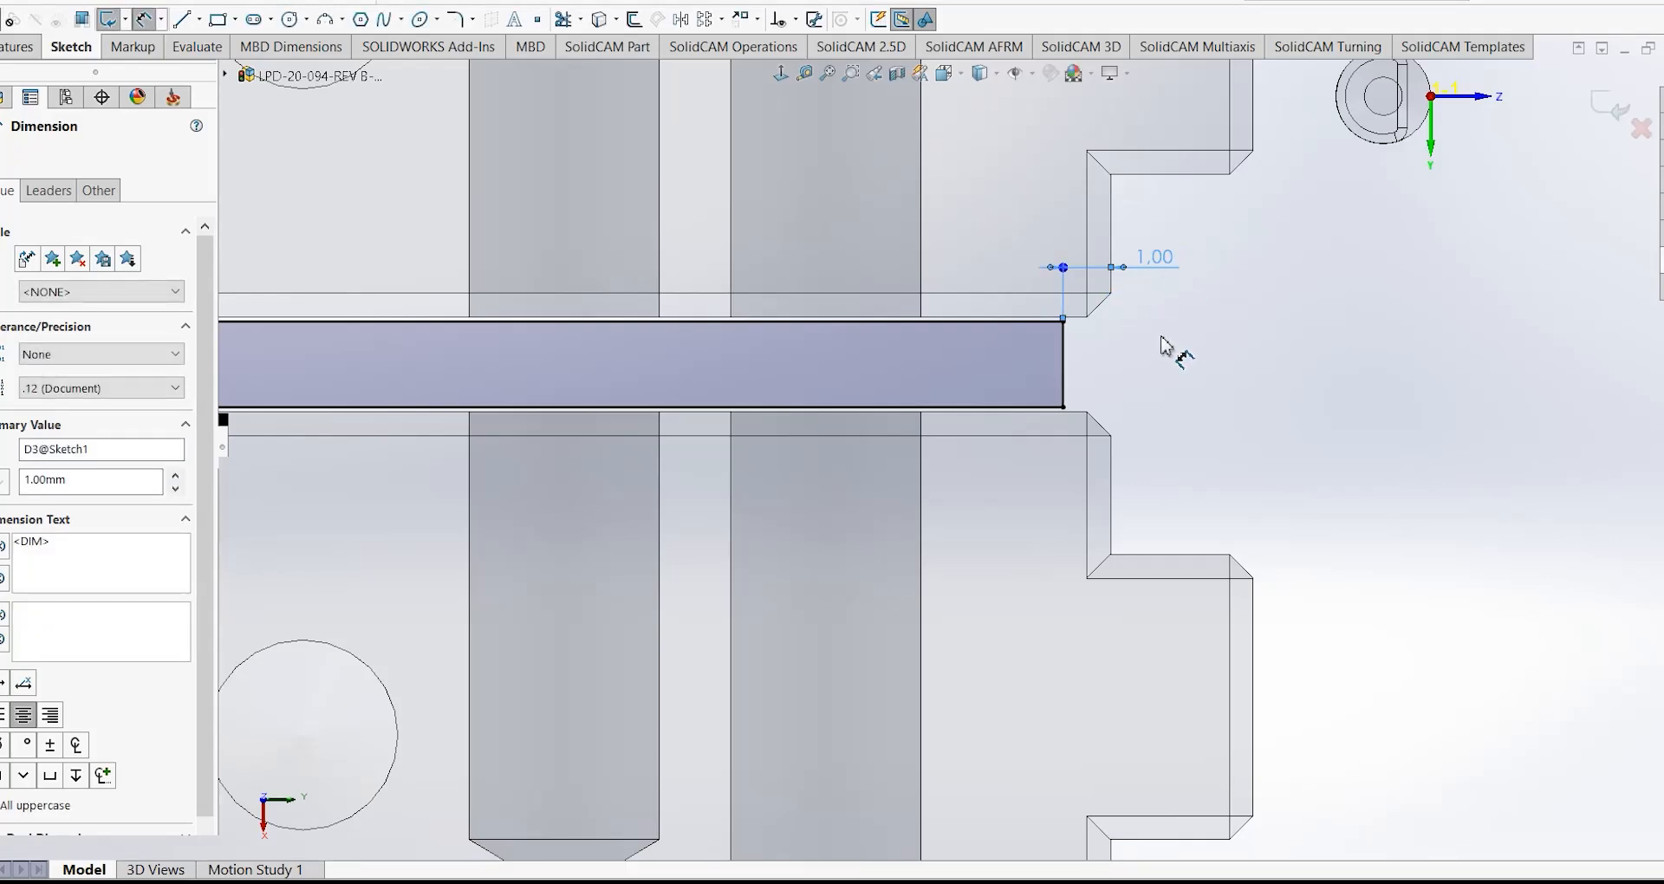
pyautogui.scroll(3, 1153, 342)
pyautogui.press('Escape')
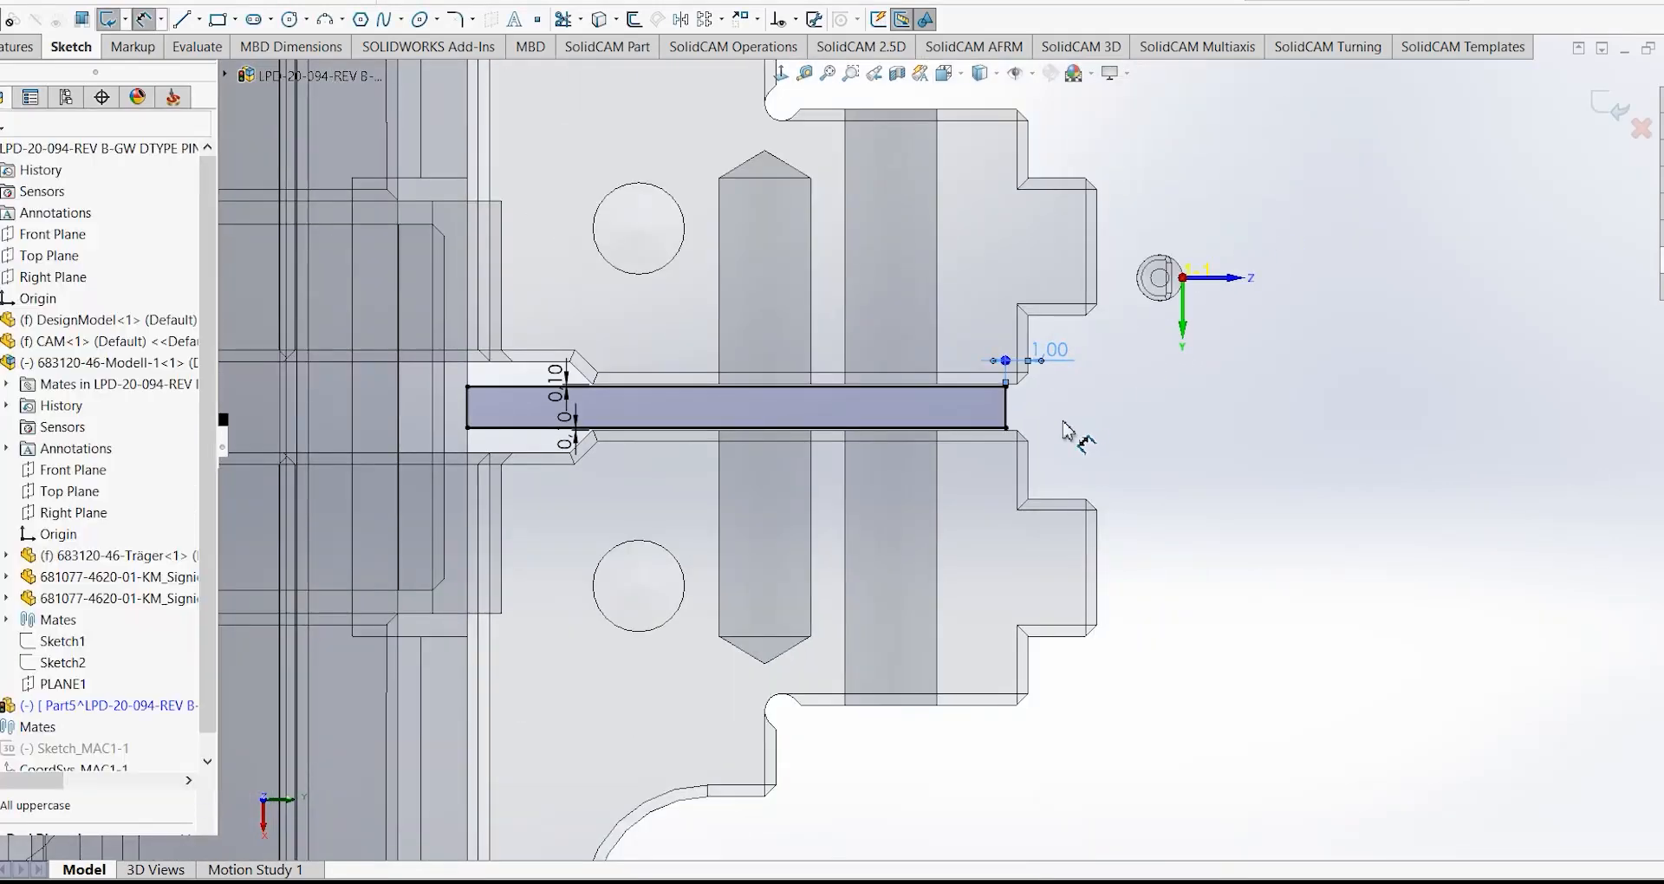
# - Extrude the rectangle 44 mm blind across the jaw width and finish editing the new part within the assembly
pyautogui.moveTo(1055, 430)
pyautogui.mouseDown(button='middle')
pyautogui.moveTo(891, 351)
pyautogui.moveTo(997, 465)
pyautogui.moveTo(839, 805)
pyautogui.moveTo(746, 659)
pyautogui.mouseUp(button='middle')
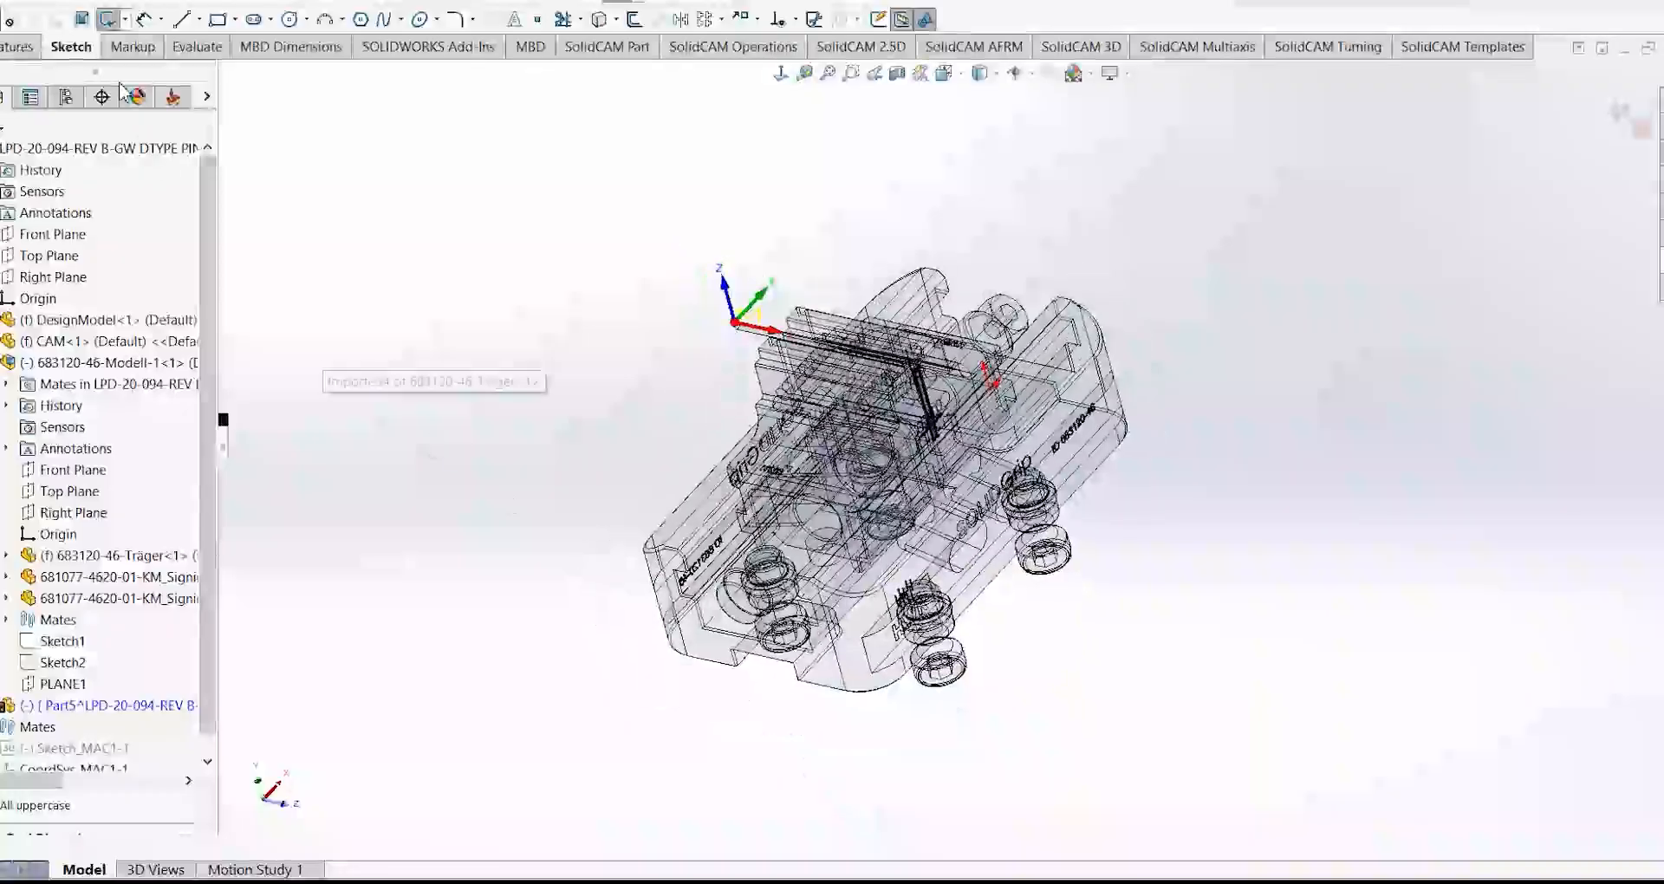
pyautogui.click(17, 47)
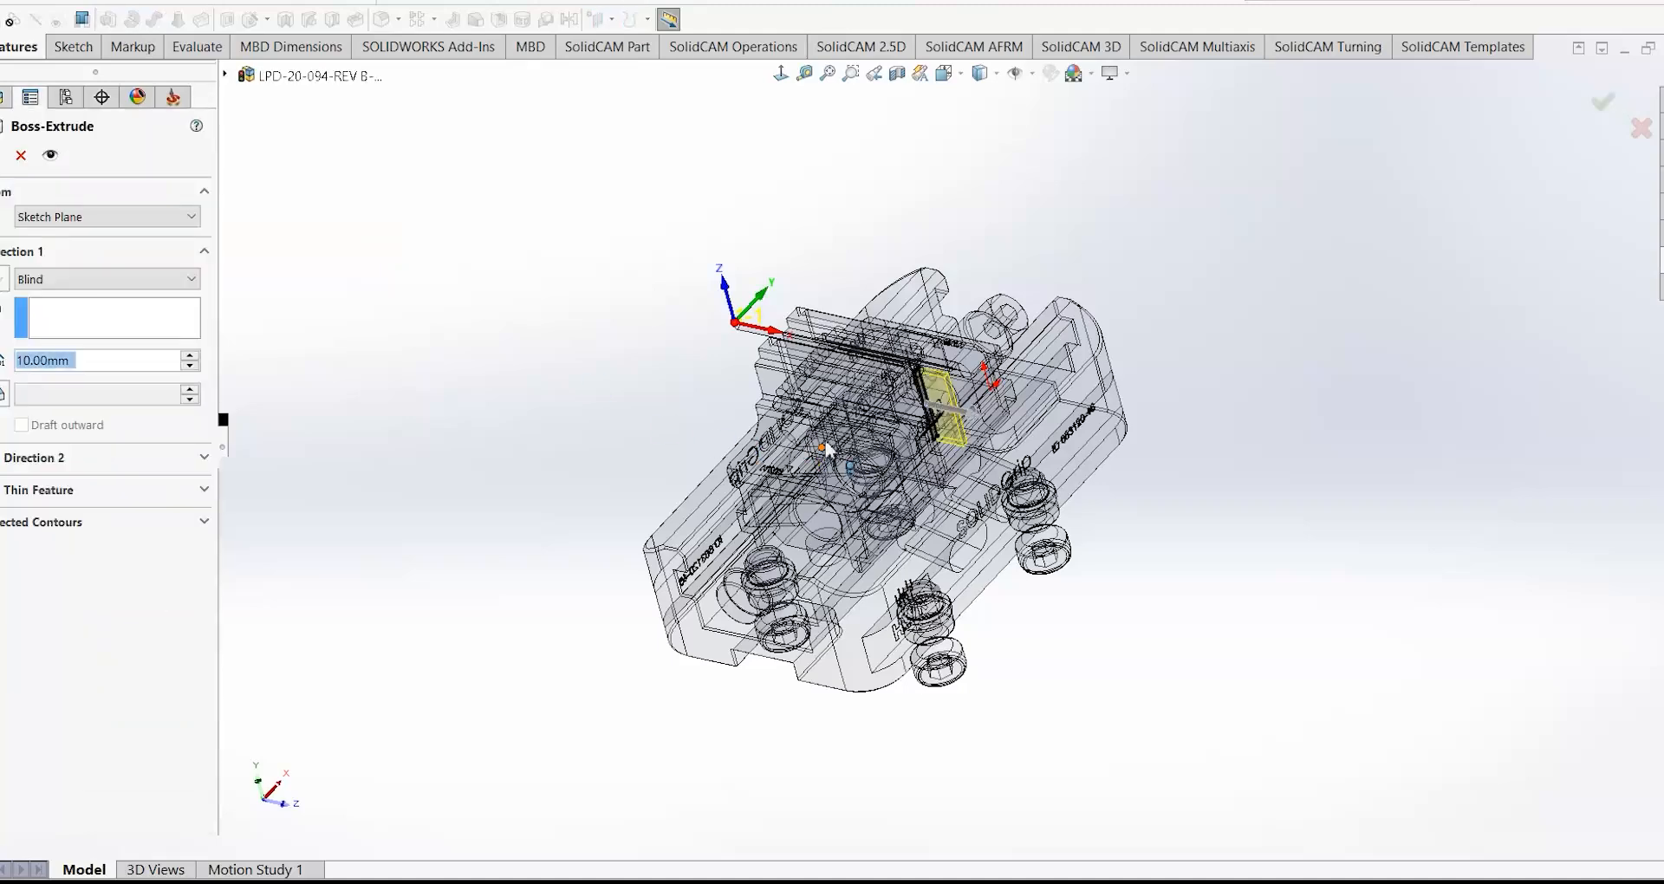
pyautogui.moveTo(1032, 409); pyautogui.dragTo(809, 377)
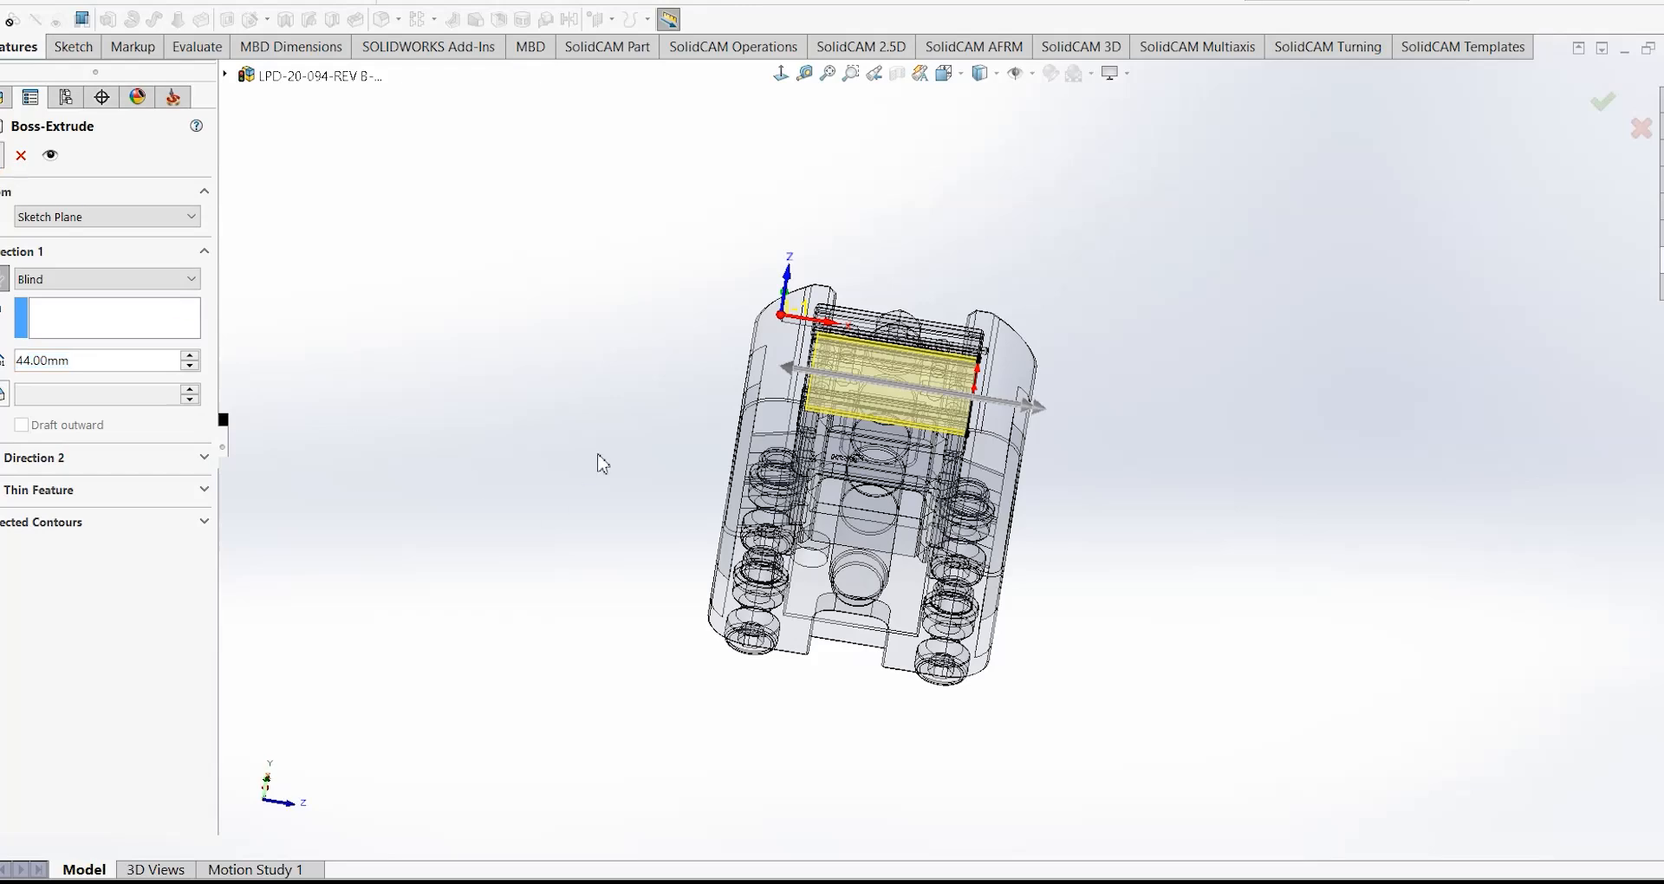
pyautogui.press('Return')
pyautogui.click(1628, 113)
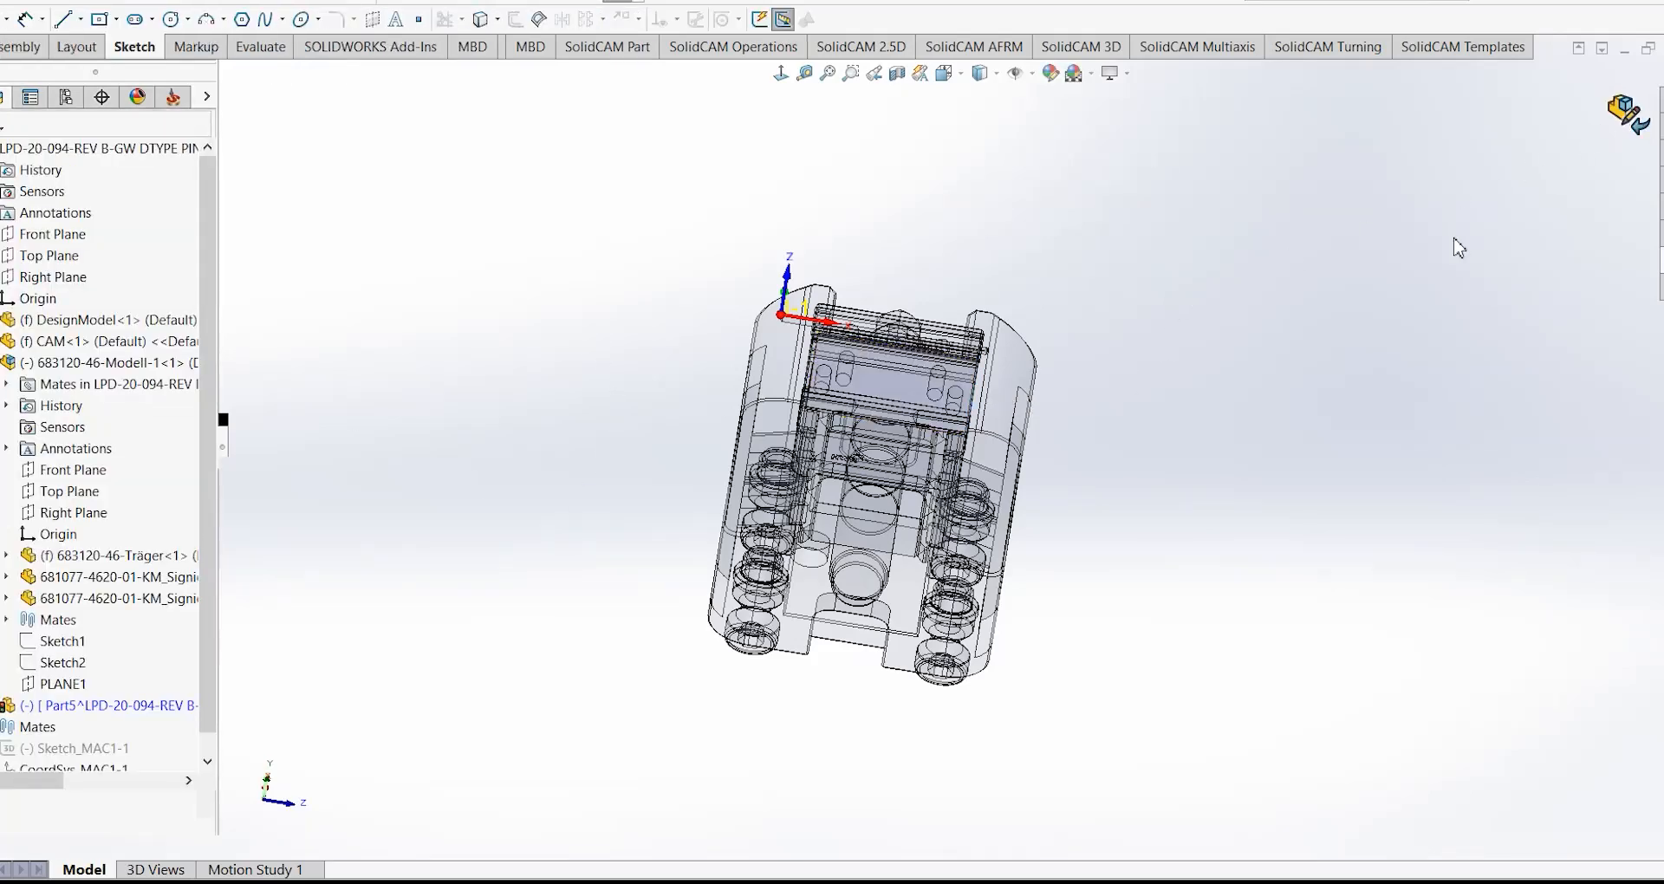
# - Add a tangent mate between the new part's narrow top face and the pin's cylindrical surface
pyautogui.moveTo(964, 347)
pyautogui.mouseDown(button='middle')
pyautogui.moveTo(873, 256)
pyautogui.moveTo(907, 397)
pyautogui.mouseUp(button='middle')
pyautogui.scroll(-3, 907, 397)
pyautogui.scroll(-5, 917, 357)
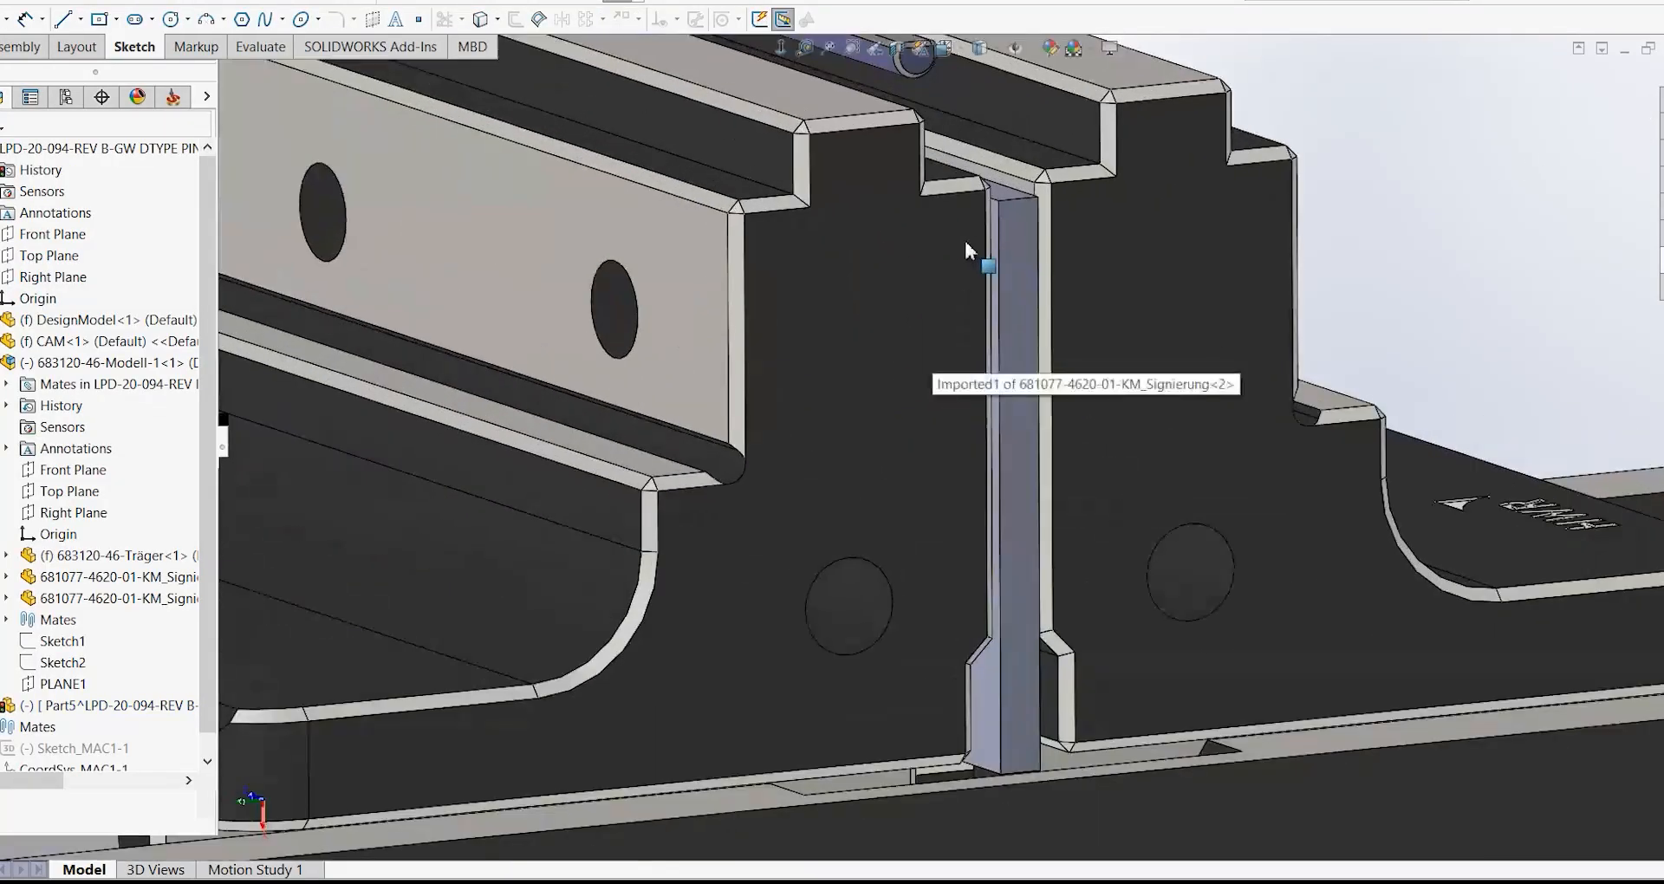
pyautogui.moveTo(965, 247); pyautogui.dragTo(906, 233, button='middle')
pyautogui.scroll(5, 693, 278)
pyautogui.scroll(-3, 968, 375)
pyautogui.scroll(-3, 969, 382)
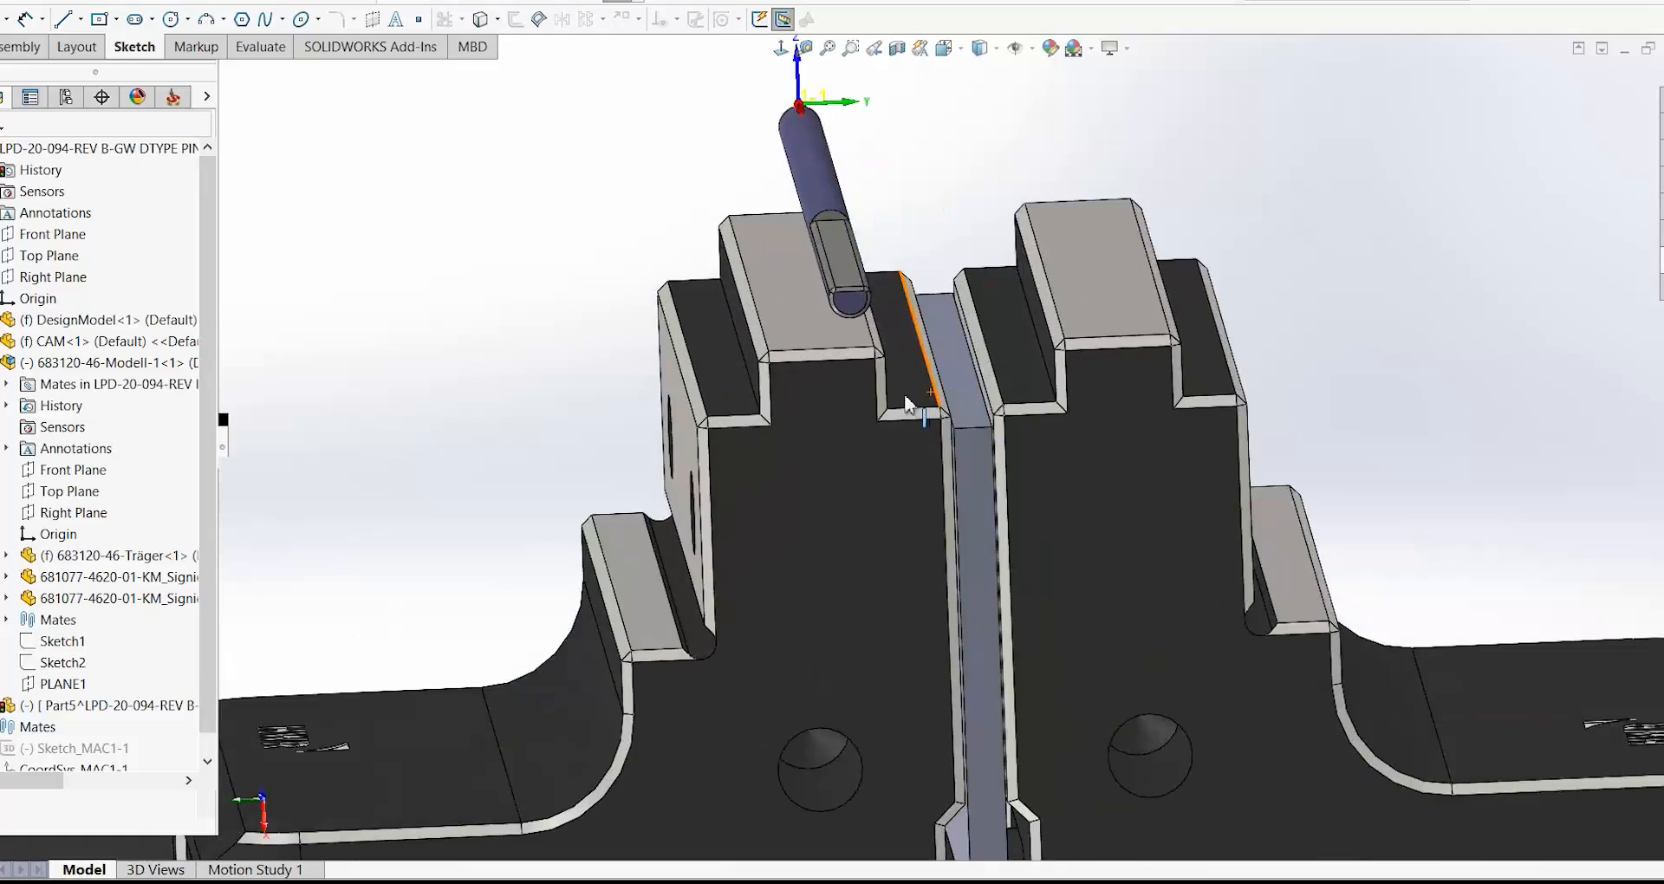
pyautogui.click(964, 393)
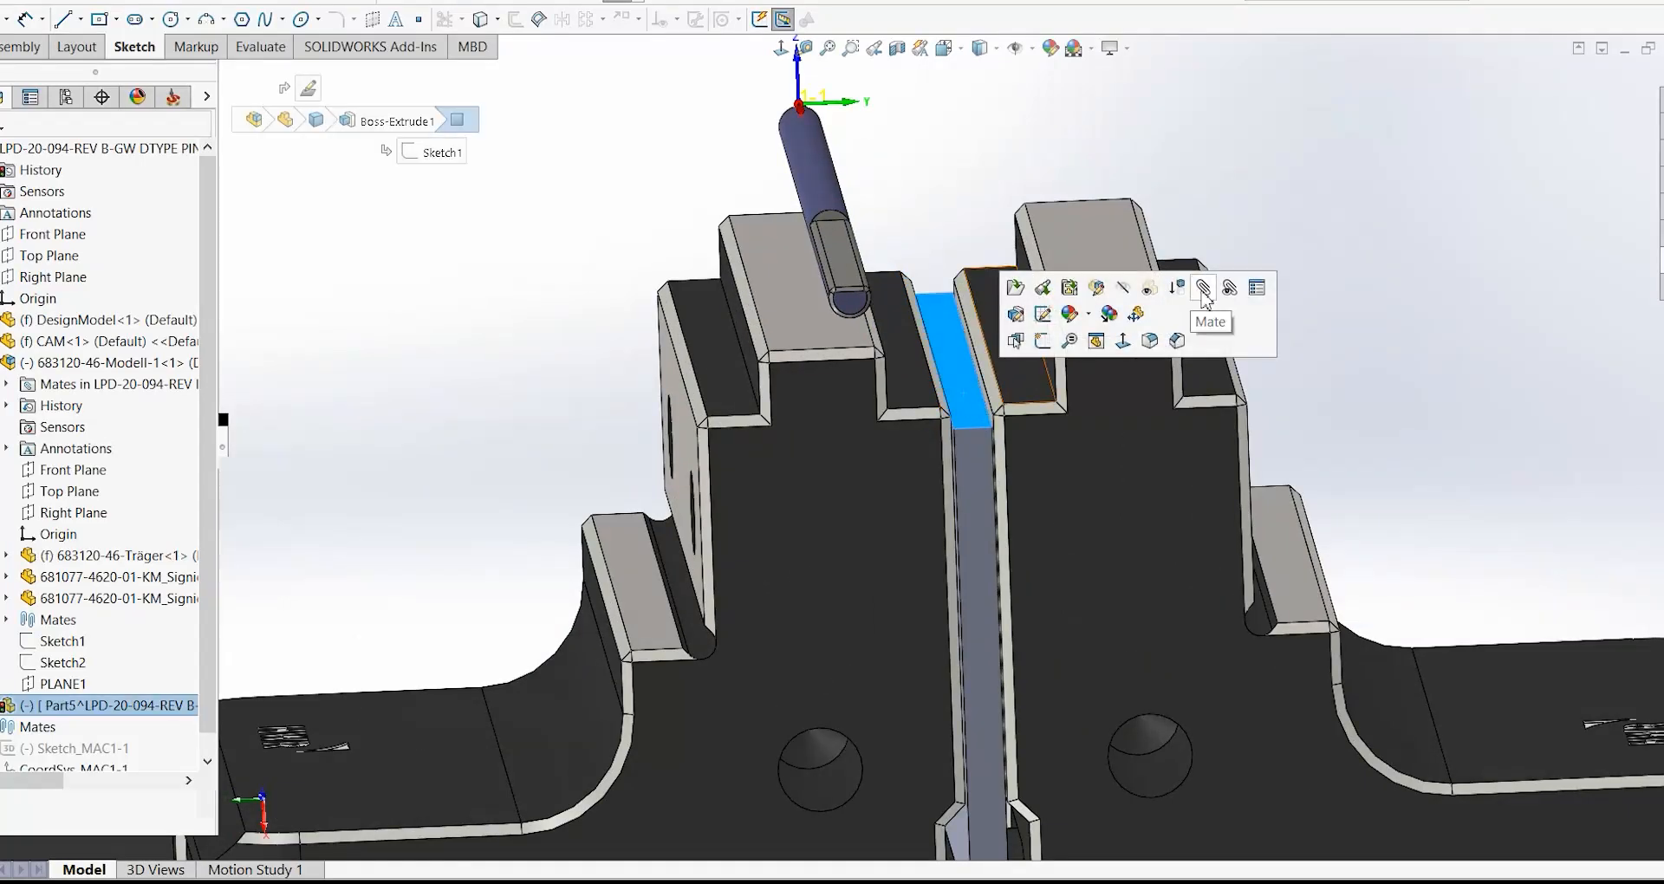
pyautogui.click(1204, 287)
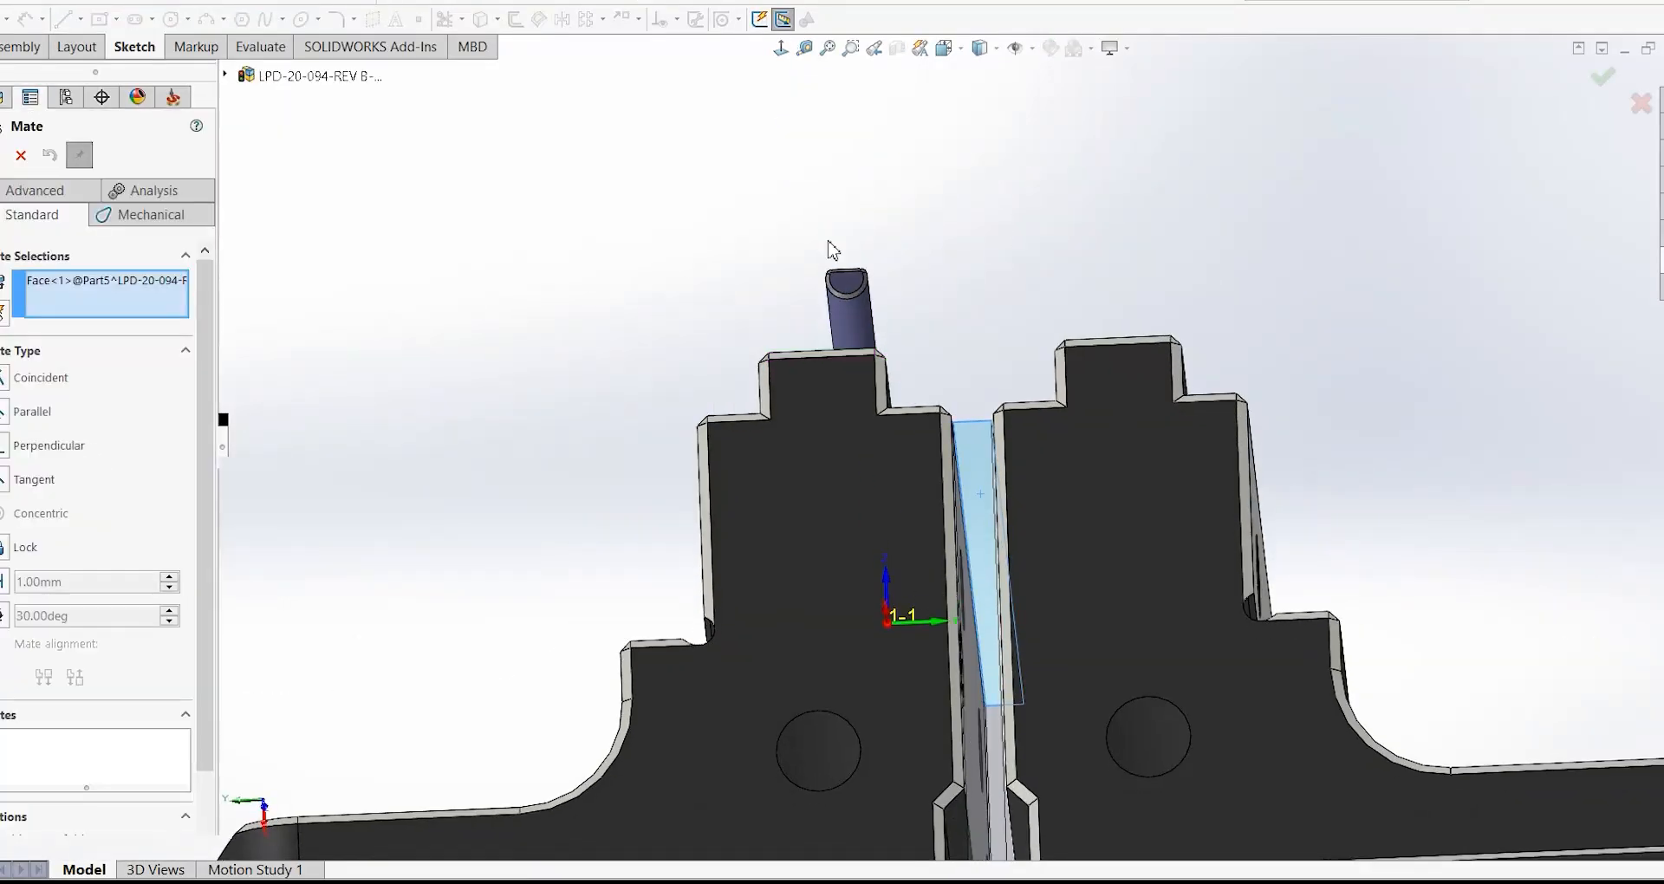
pyautogui.click(854, 321)
pyautogui.click(1012, 283)
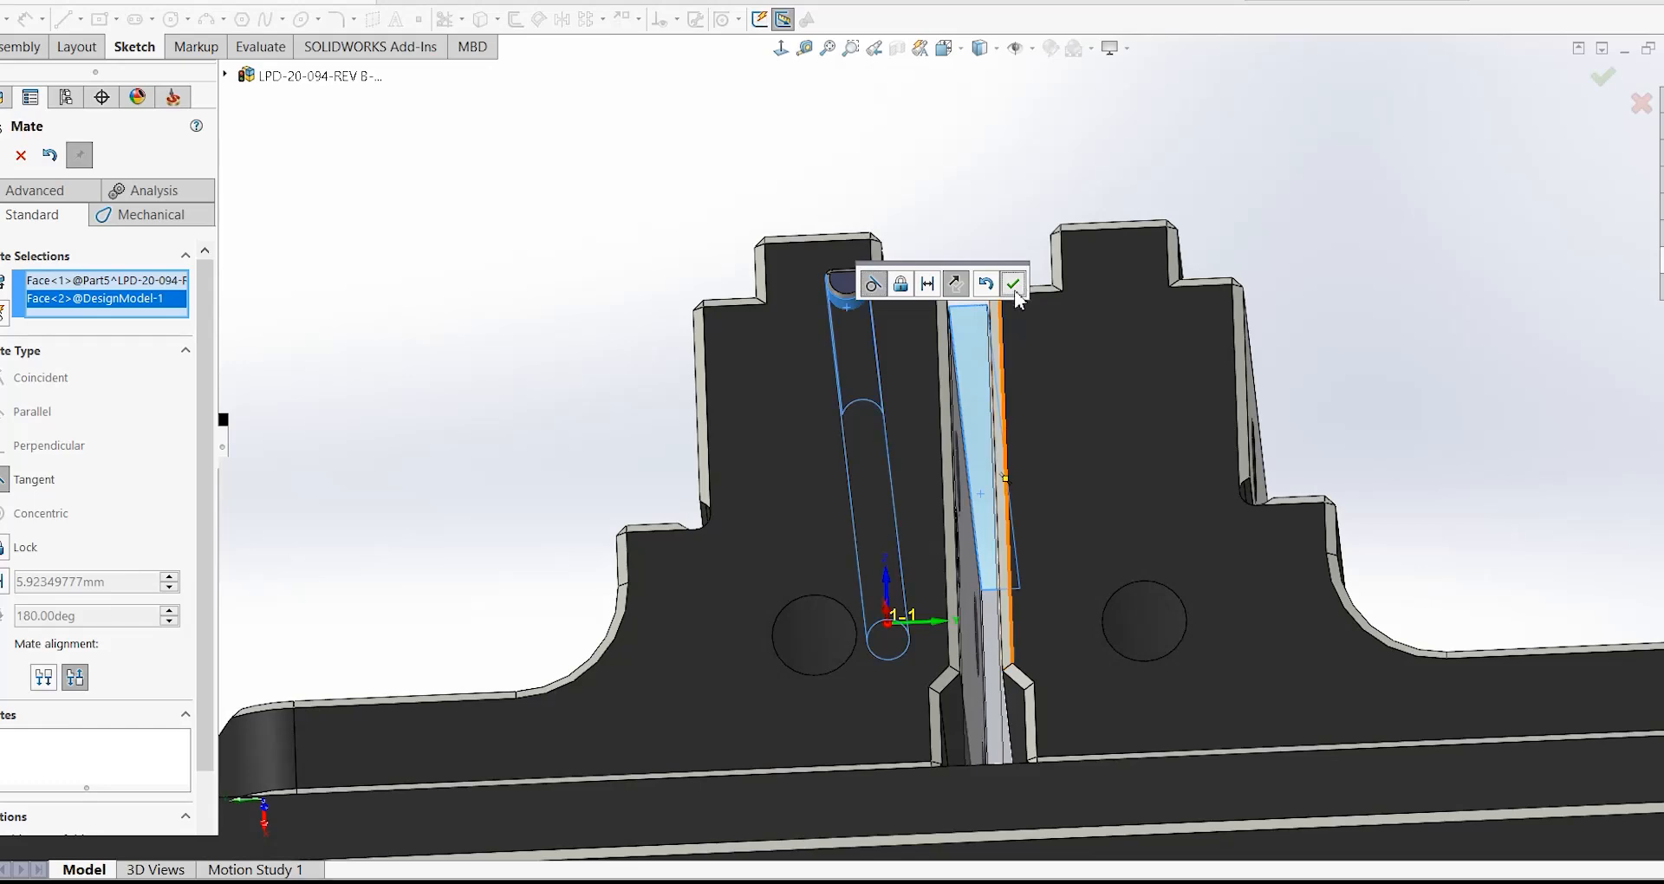
# - Add a tangent mate between the pin's cylindrical surface and the vise jaw's inner clamping face, and finish mating
pyautogui.moveTo(867, 298); pyautogui.dragTo(838, 345, button='middle')
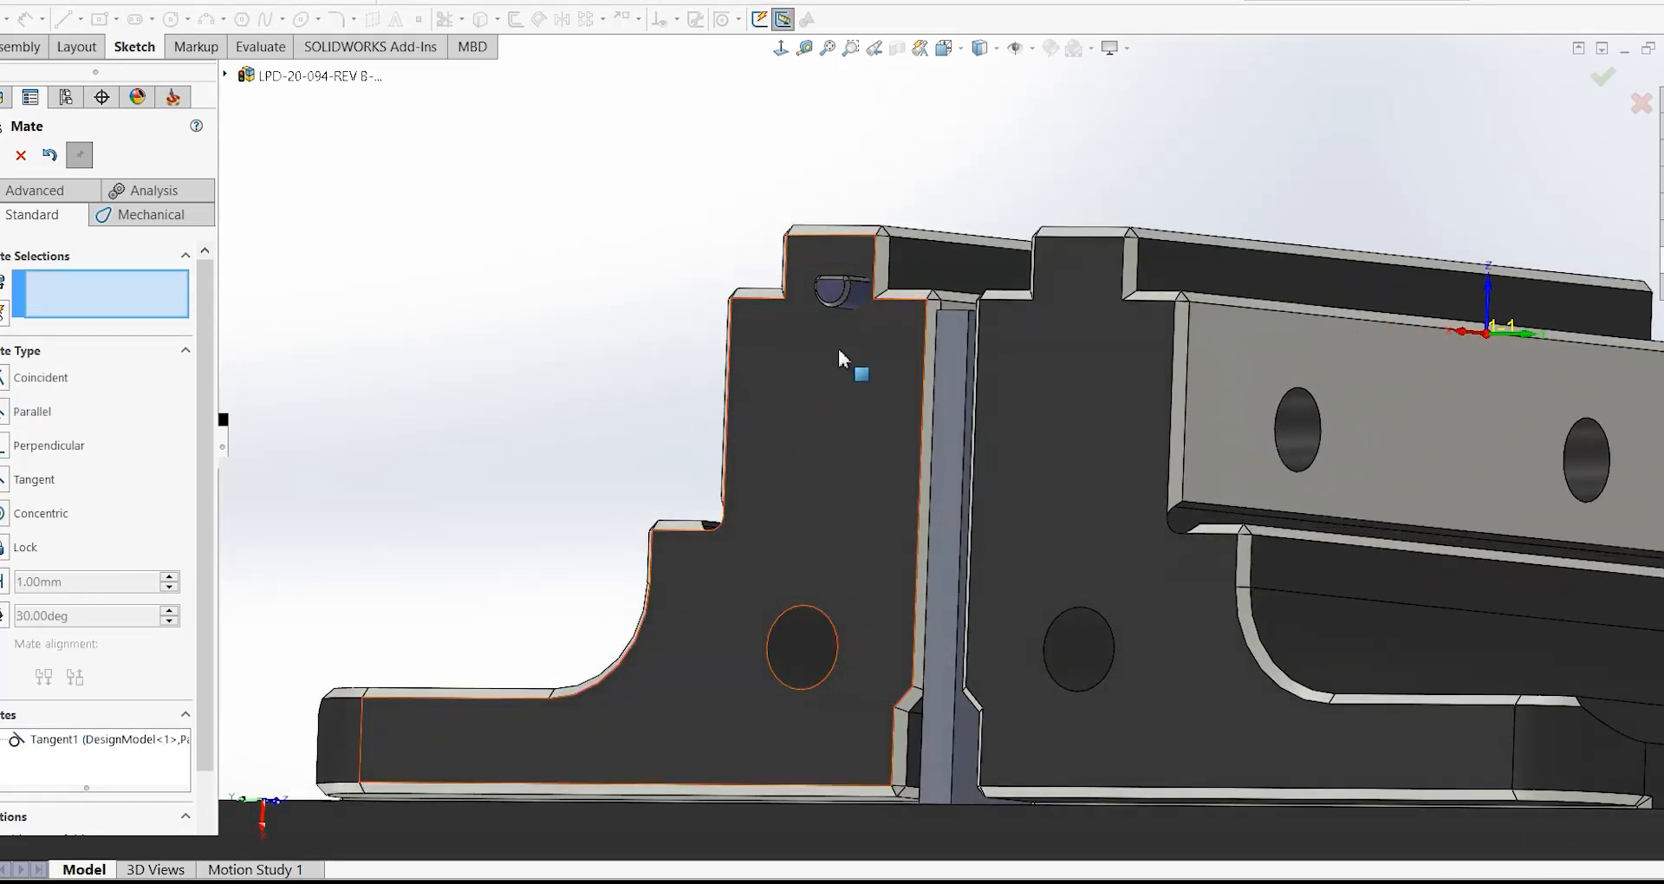
pyautogui.click(861, 293)
pyautogui.moveTo(1029, 347); pyautogui.dragTo(954, 322, button='middle')
pyautogui.scroll(-3, 954, 321)
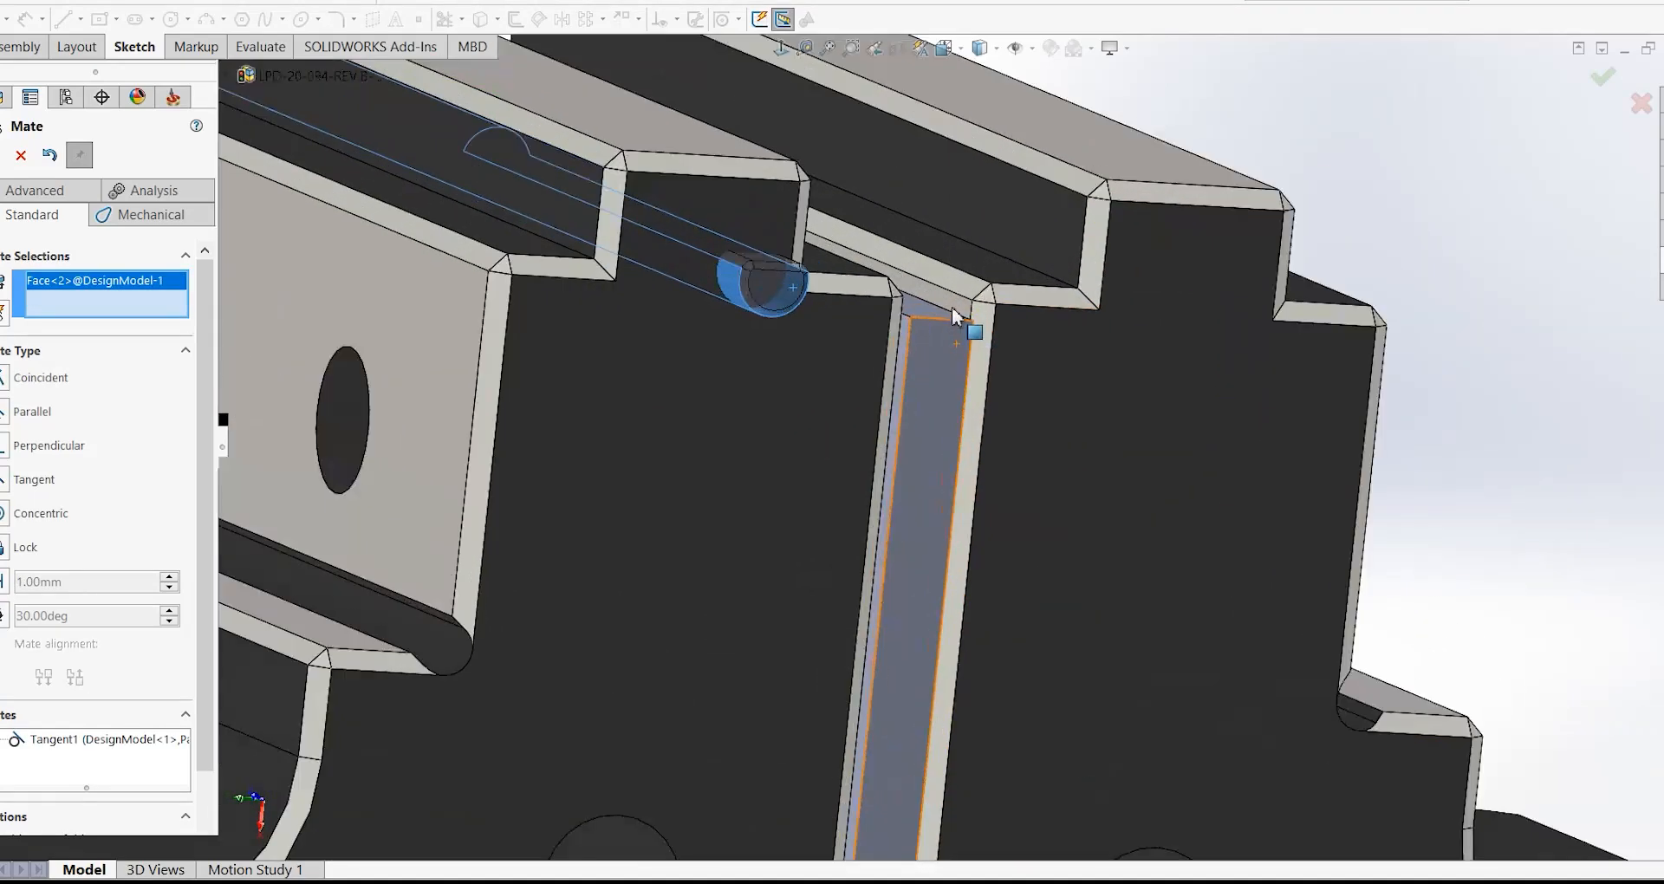
pyautogui.click(953, 306)
pyautogui.scroll(5, 869, 451)
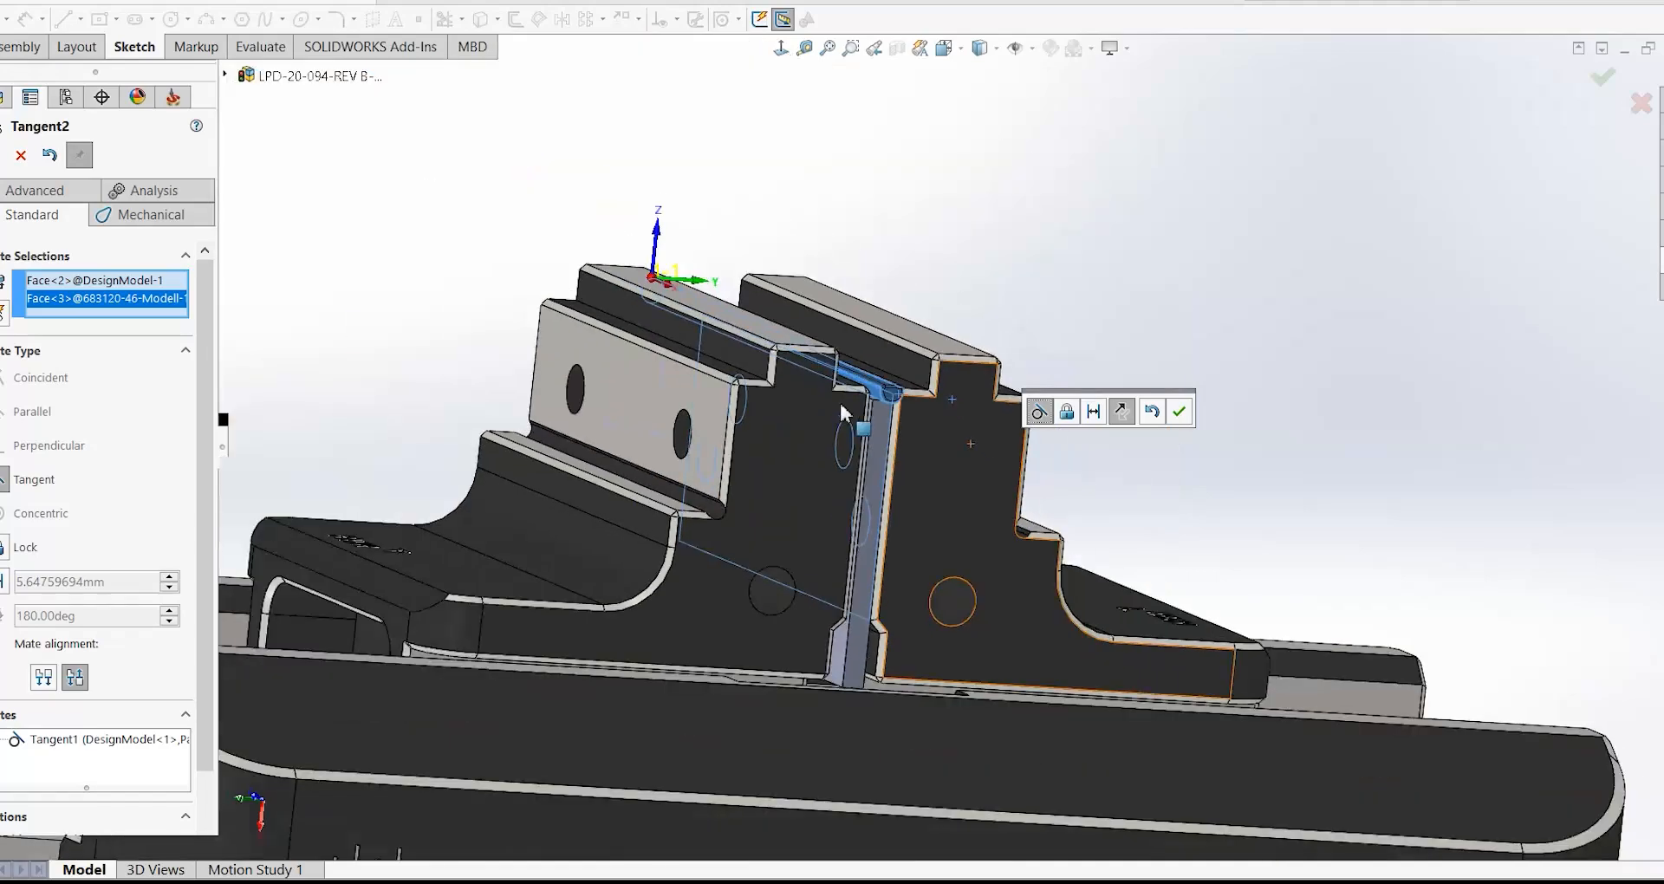
pyautogui.click(1181, 413)
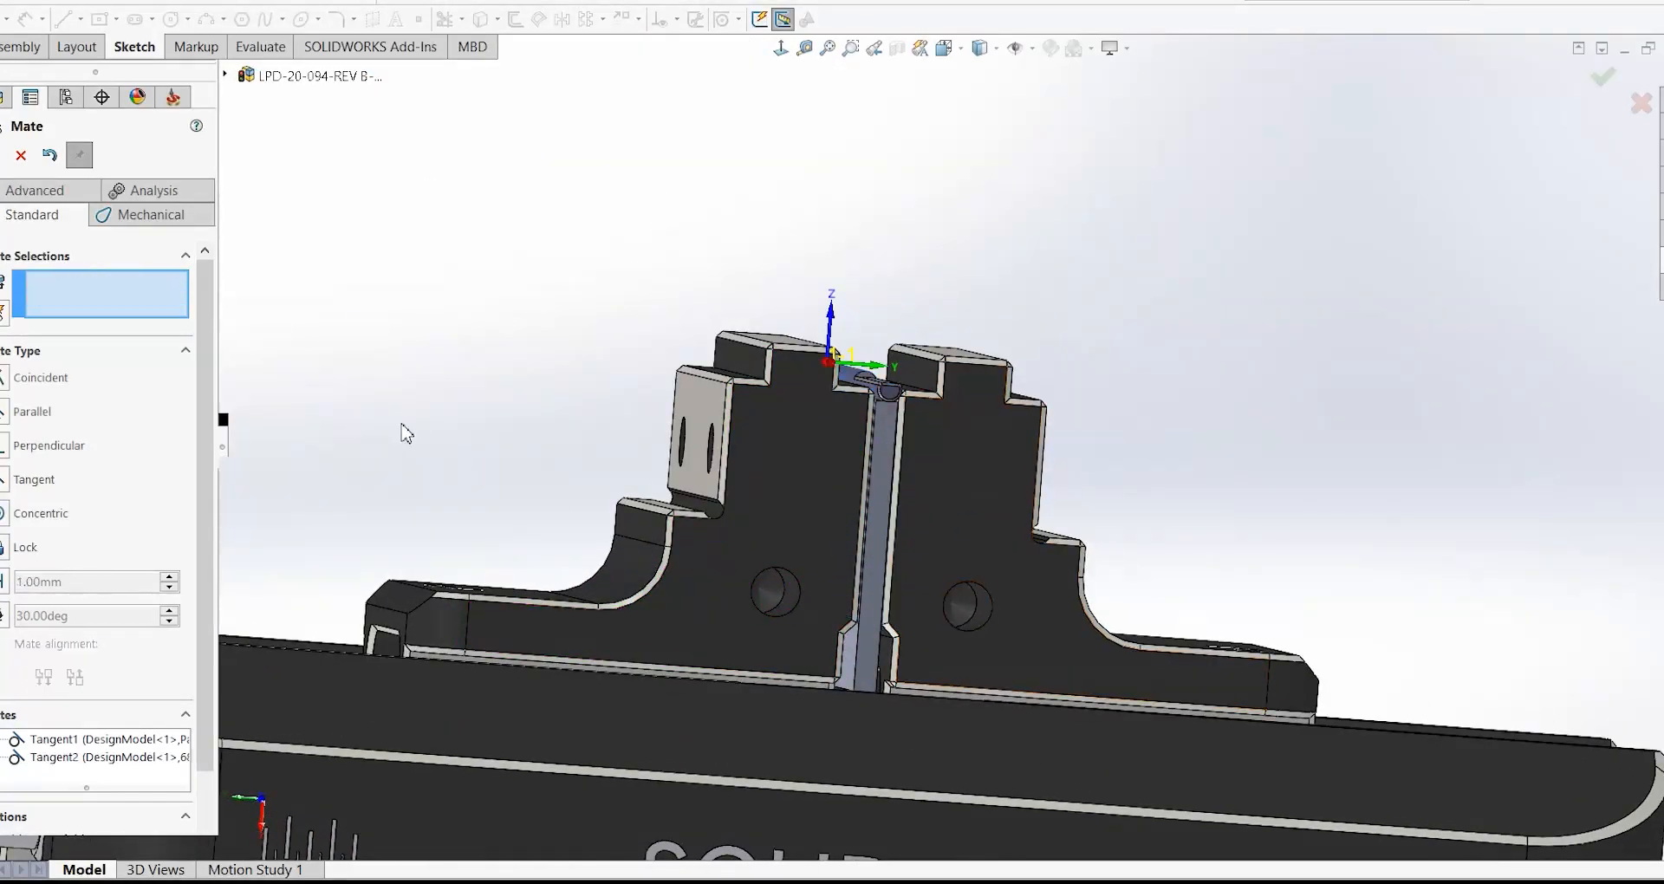
pyautogui.click(1, 155)
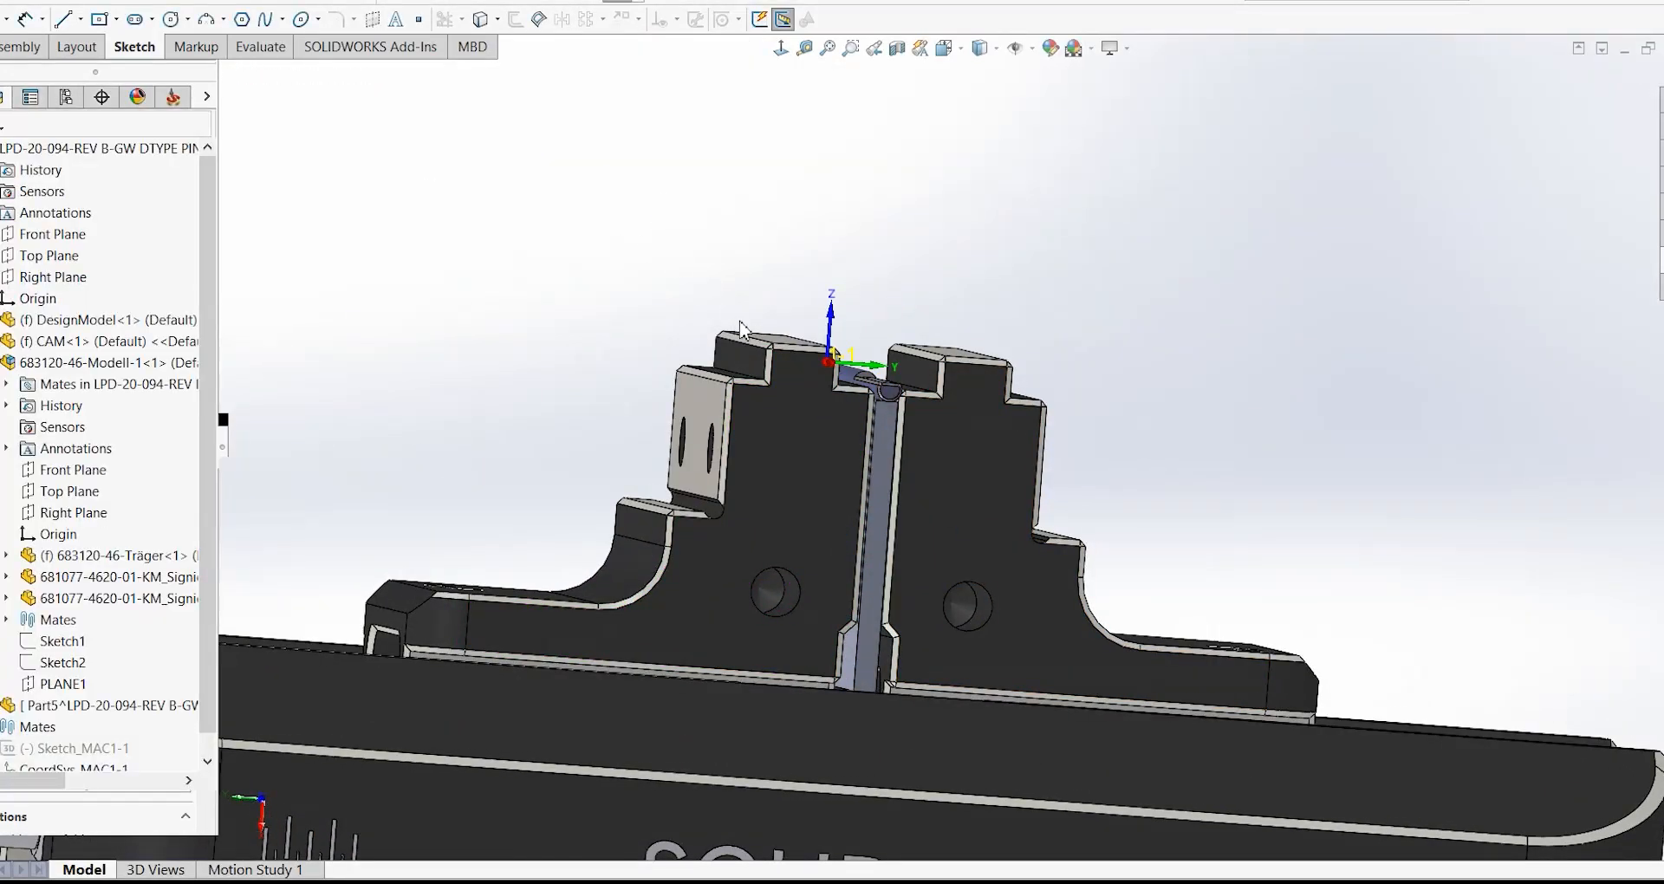
# - Examine how the pin sits on the new support part between the vise jaws, from the end and from above
pyautogui.scroll(6, 780, 349)
pyautogui.scroll(-5, 940, 462)
pyautogui.scroll(-7, 921, 373)
pyautogui.middleClick(917, 357)
pyautogui.moveTo(917, 357); pyautogui.dragTo(878, 371, button='middle')
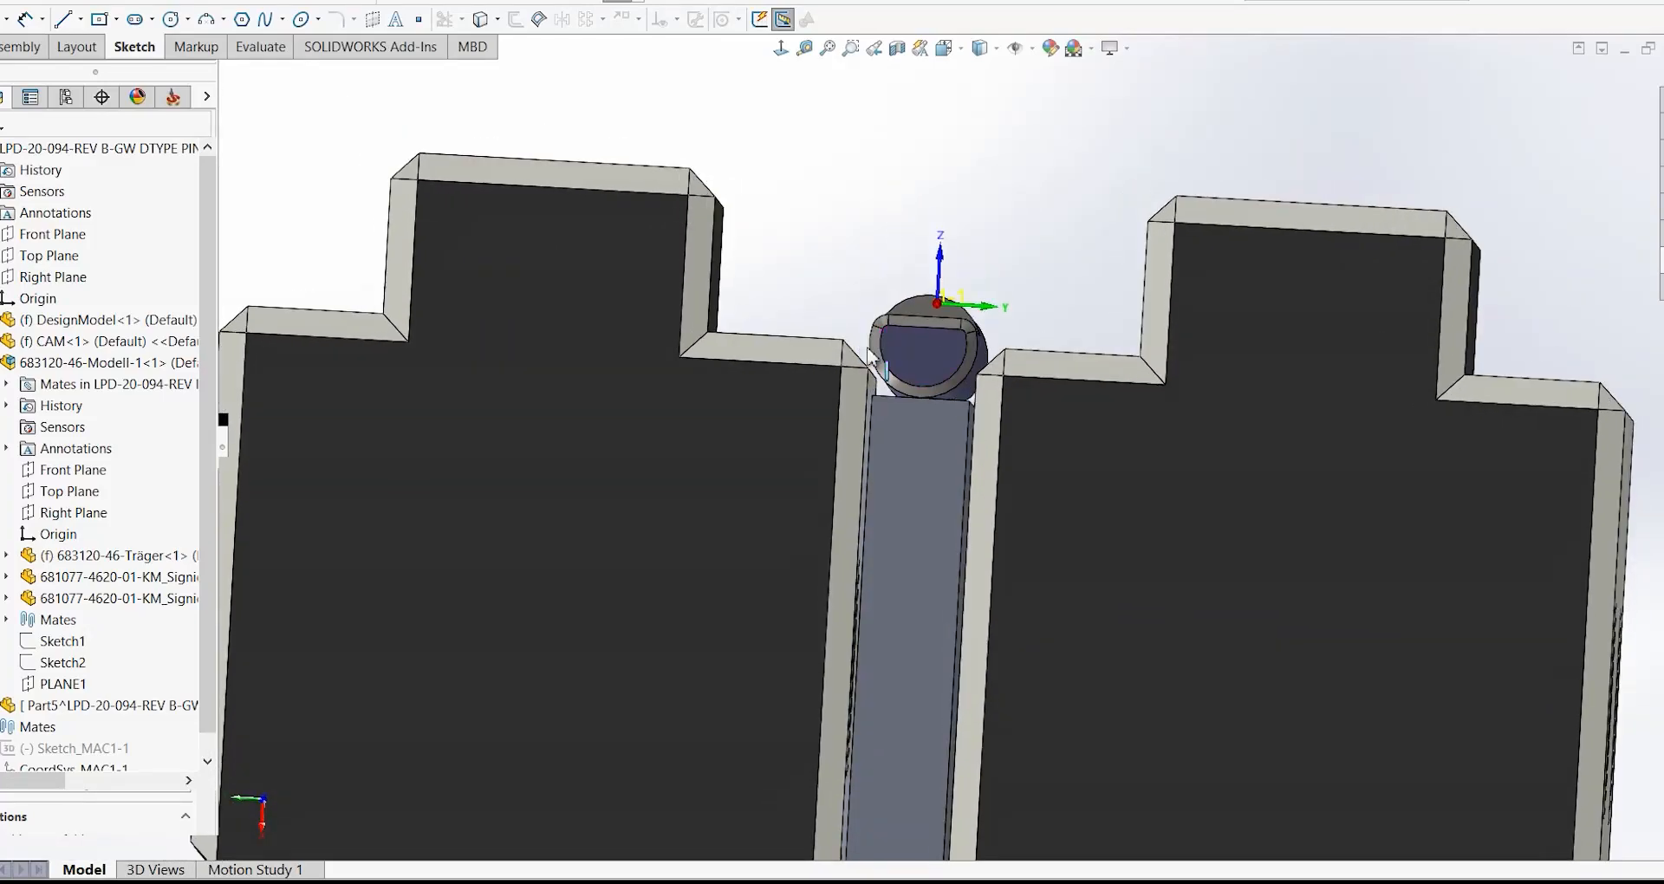
pyautogui.scroll(5, 902, 468)
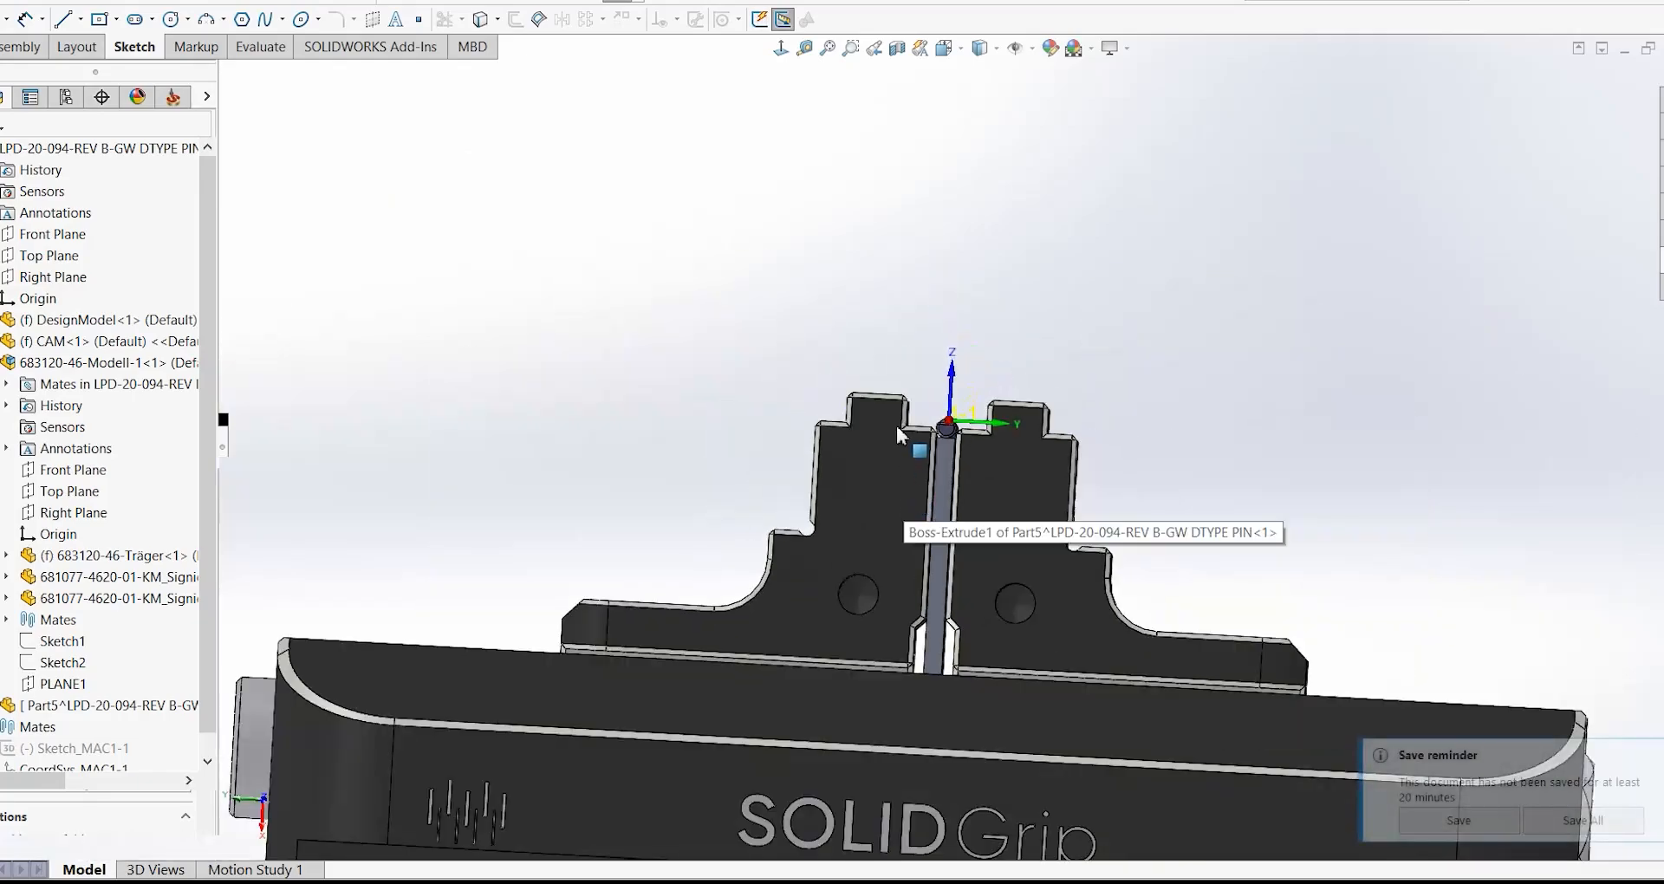
pyautogui.moveTo(896, 423); pyautogui.dragTo(1113, 750, button='middle')
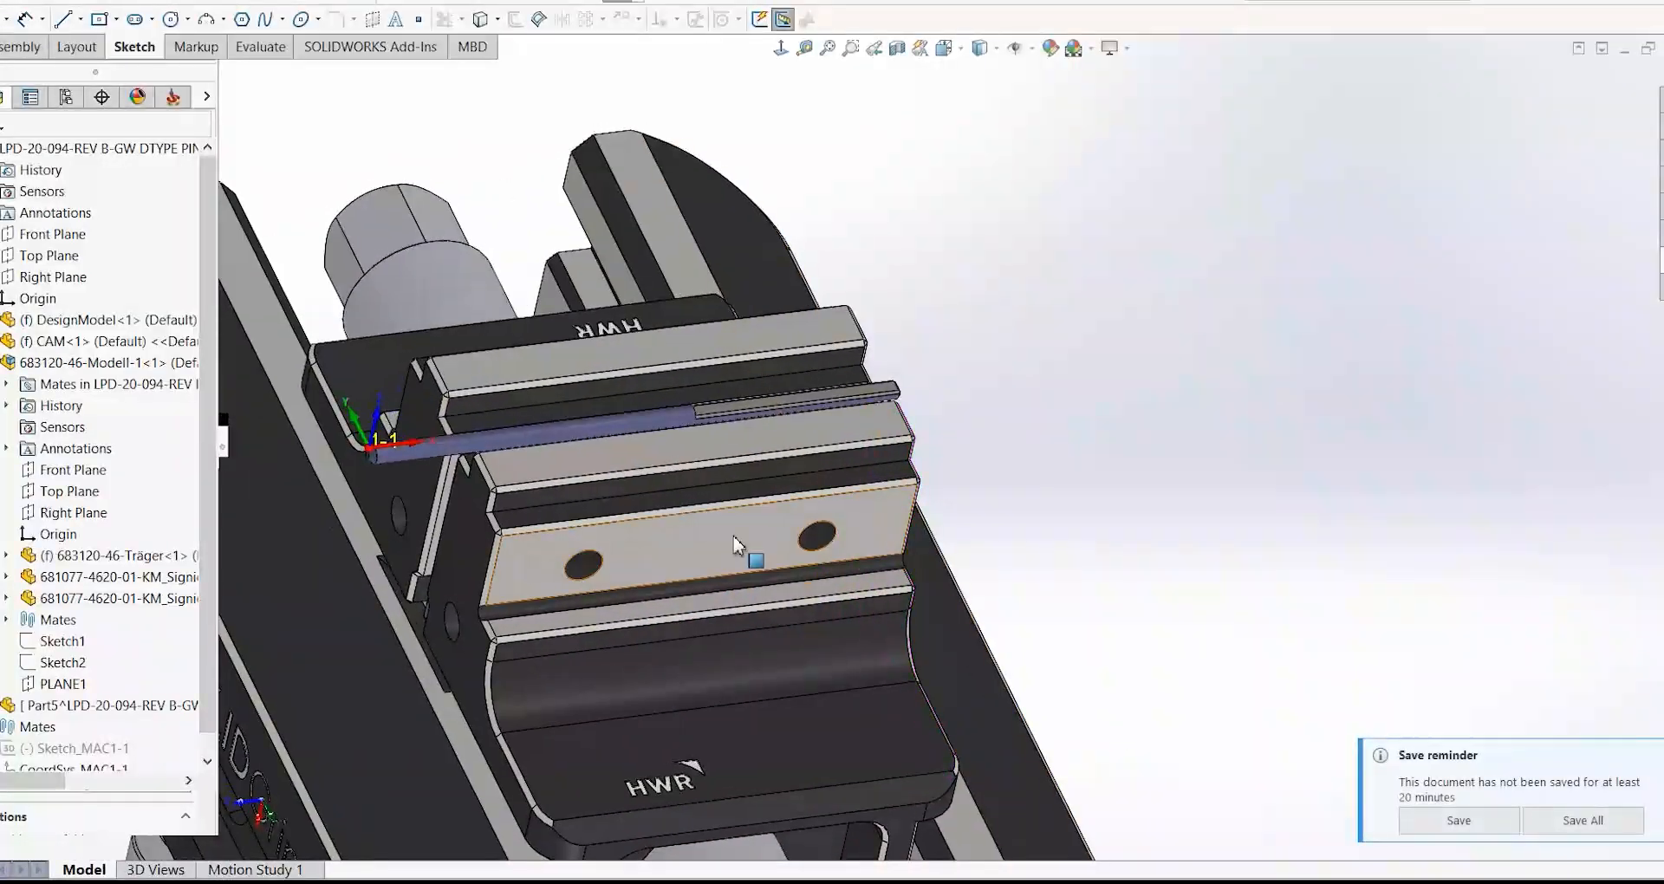
pyautogui.scroll(5, 741, 545)
pyautogui.scroll(-7, 823, 451)
pyautogui.moveTo(1006, 368); pyautogui.dragTo(936, 387, button='middle')
pyautogui.scroll(3, 927, 391)
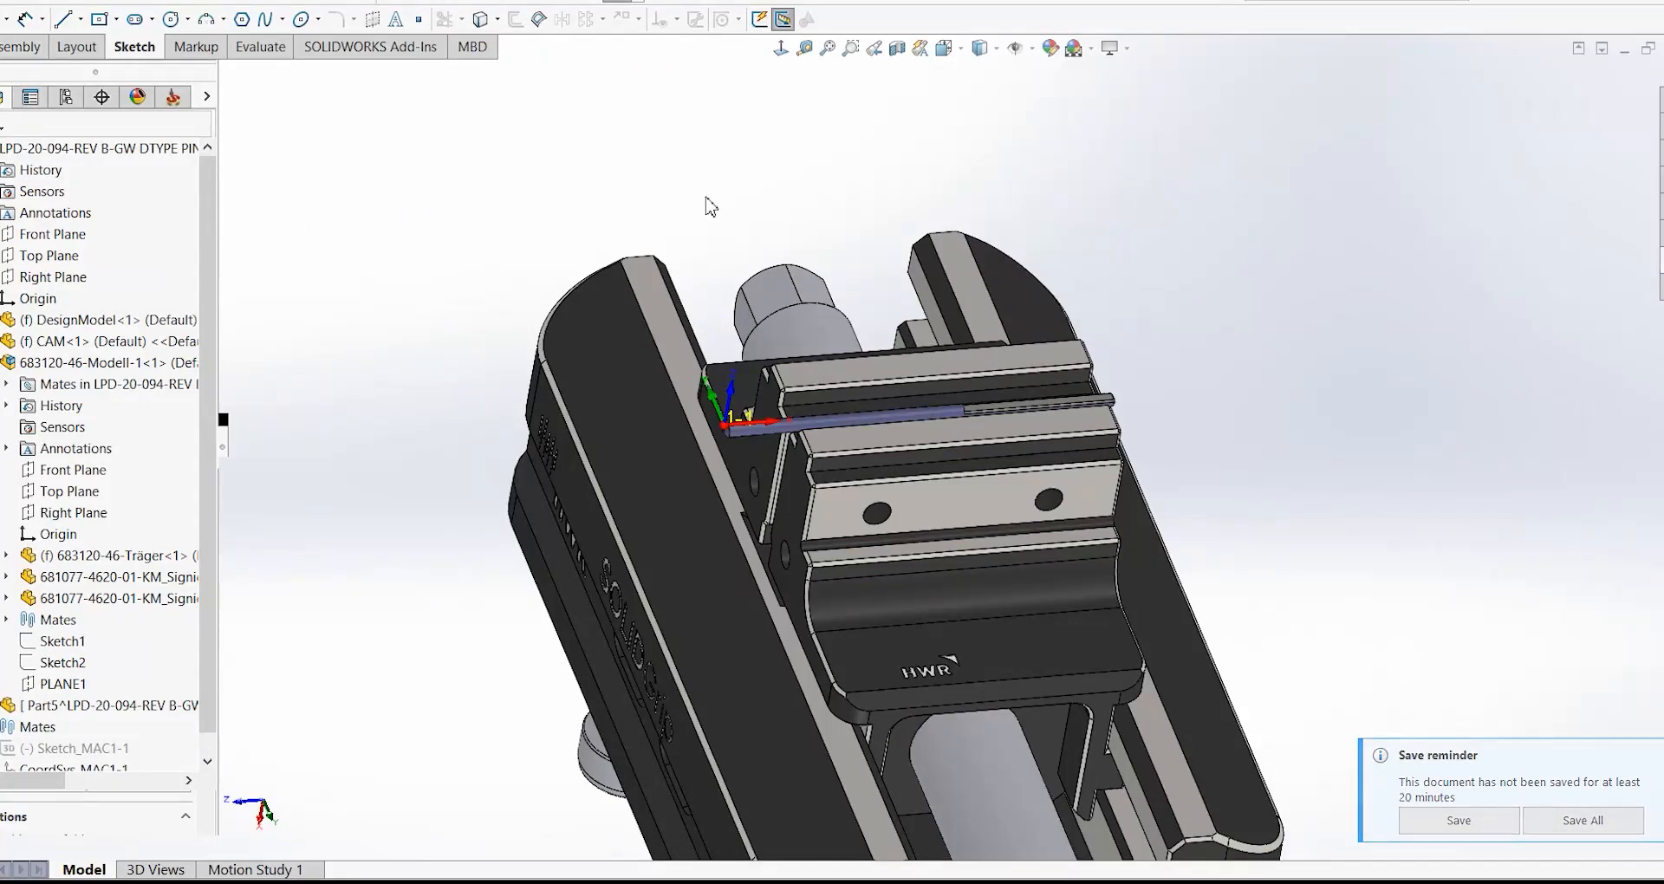
# - Add a Profile milling operation to the CAM part's operations
pyautogui.click(174, 97)
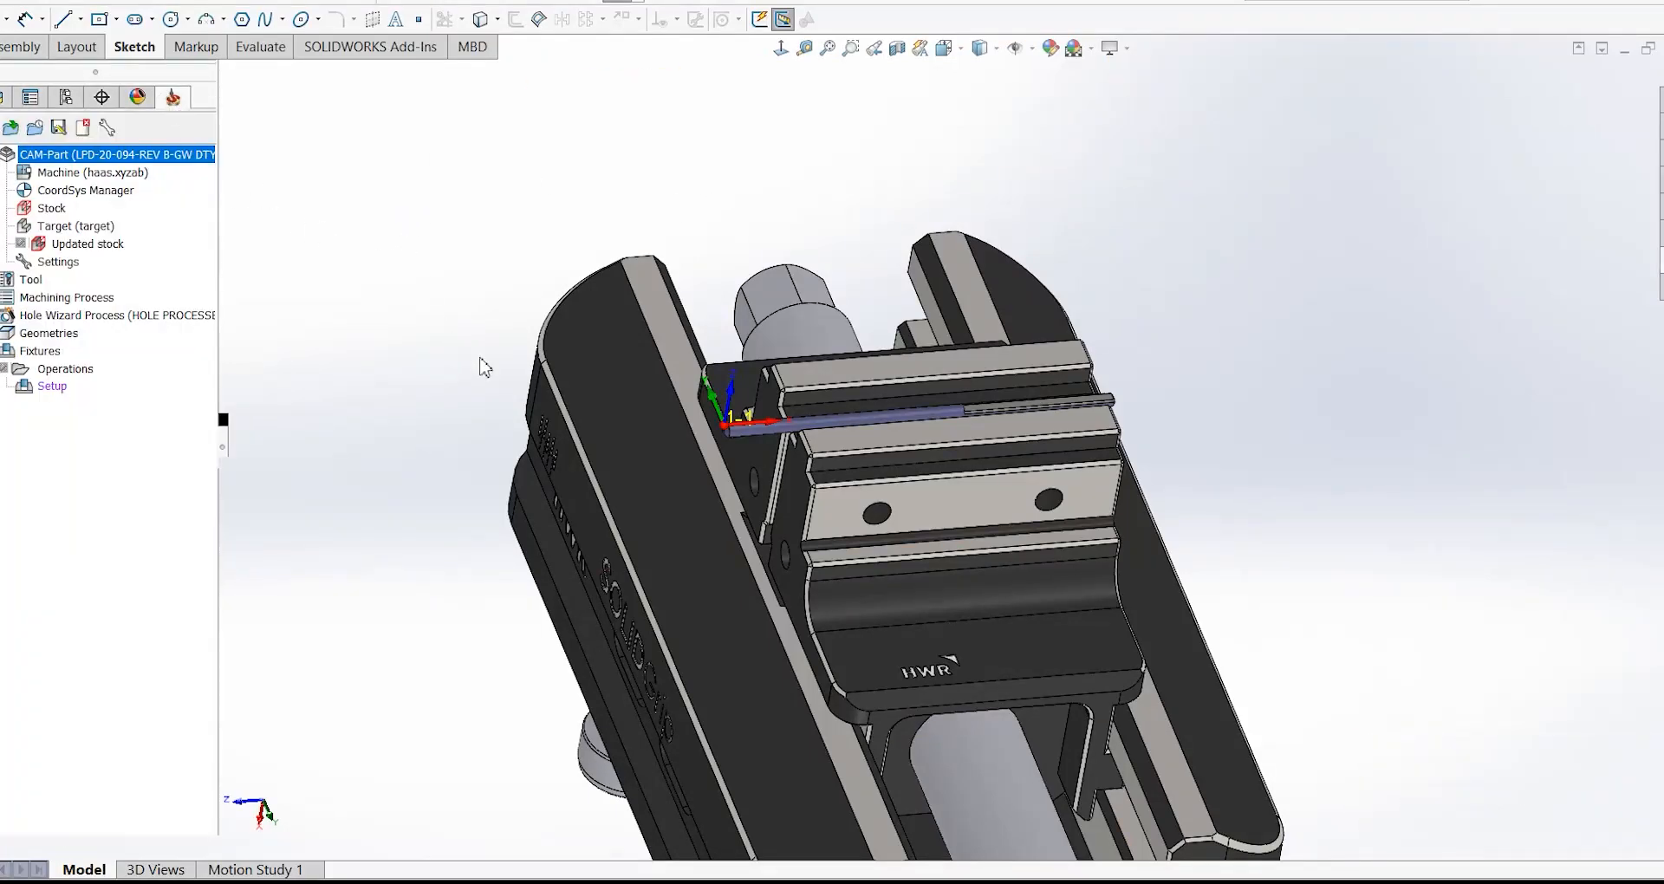
pyautogui.scroll(6, 489, 368)
pyautogui.scroll(-6, 971, 450)
pyautogui.moveTo(801, 416)
pyautogui.mouseDown(button='middle')
pyautogui.moveTo(783, 373)
pyautogui.moveTo(791, 408)
pyautogui.mouseUp(button='middle')
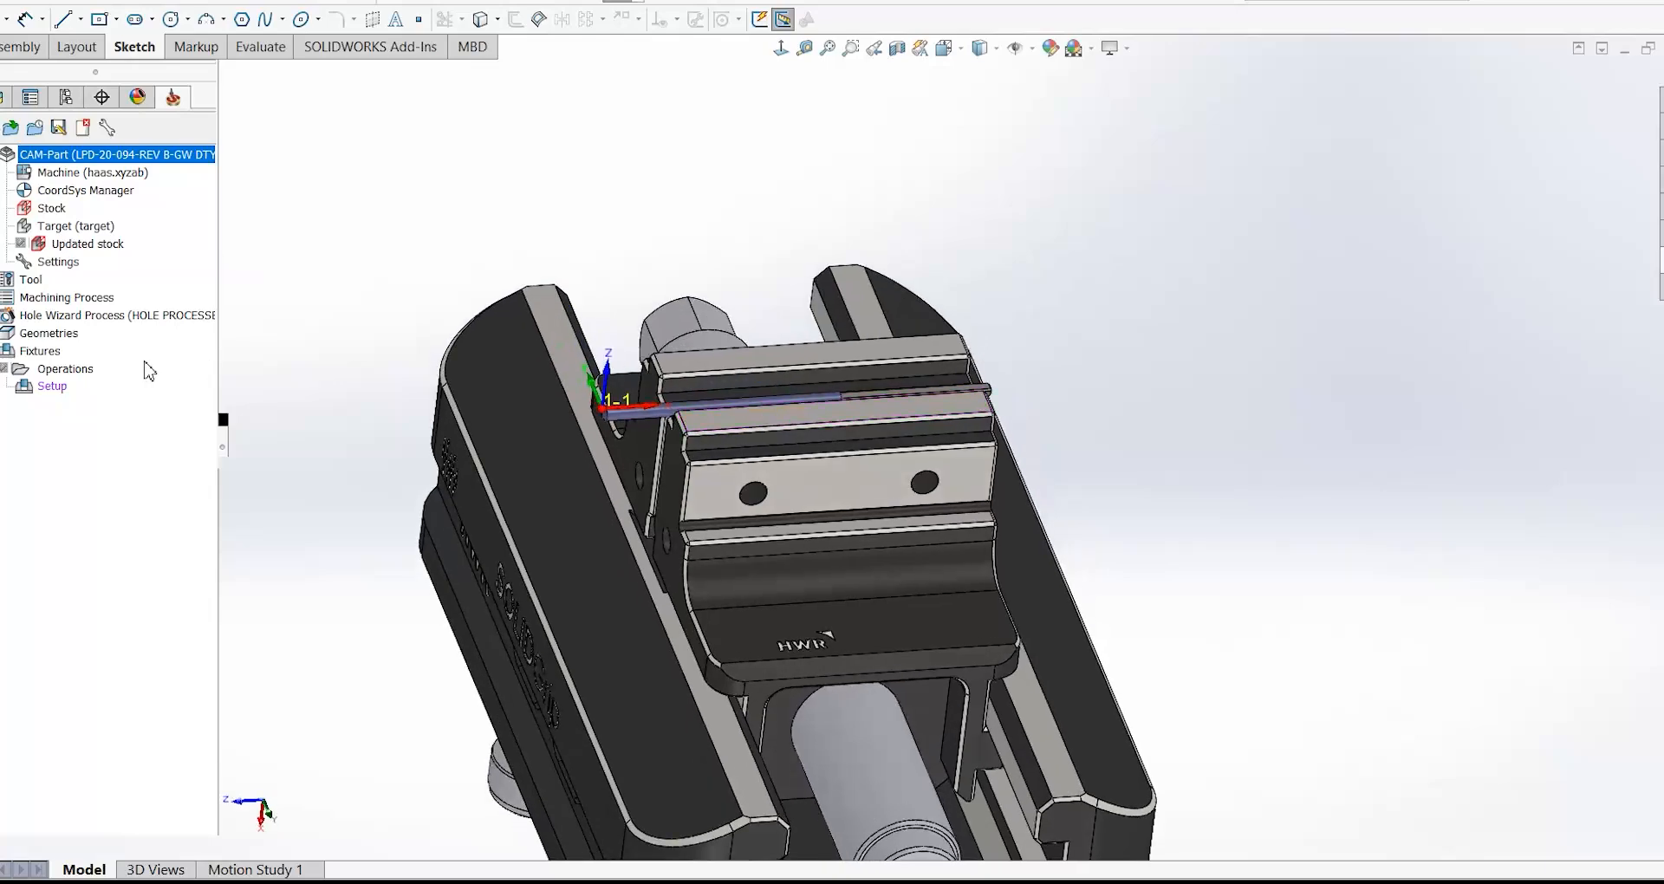
pyautogui.click(61, 370)
pyautogui.rightClick(76, 374)
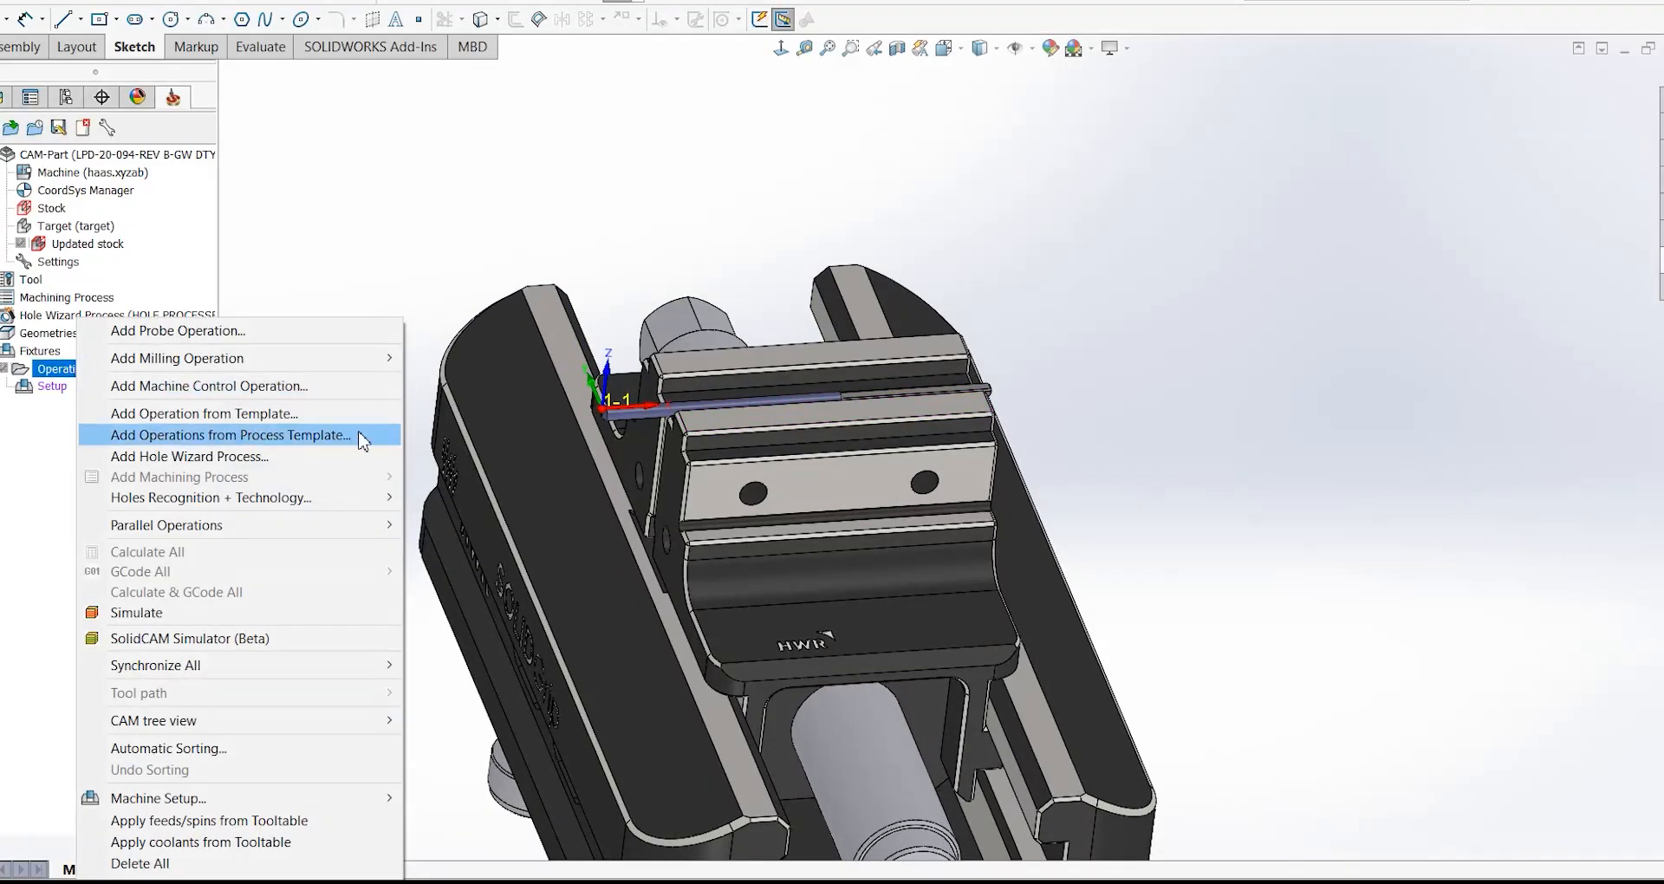
pyautogui.moveTo(368, 370)
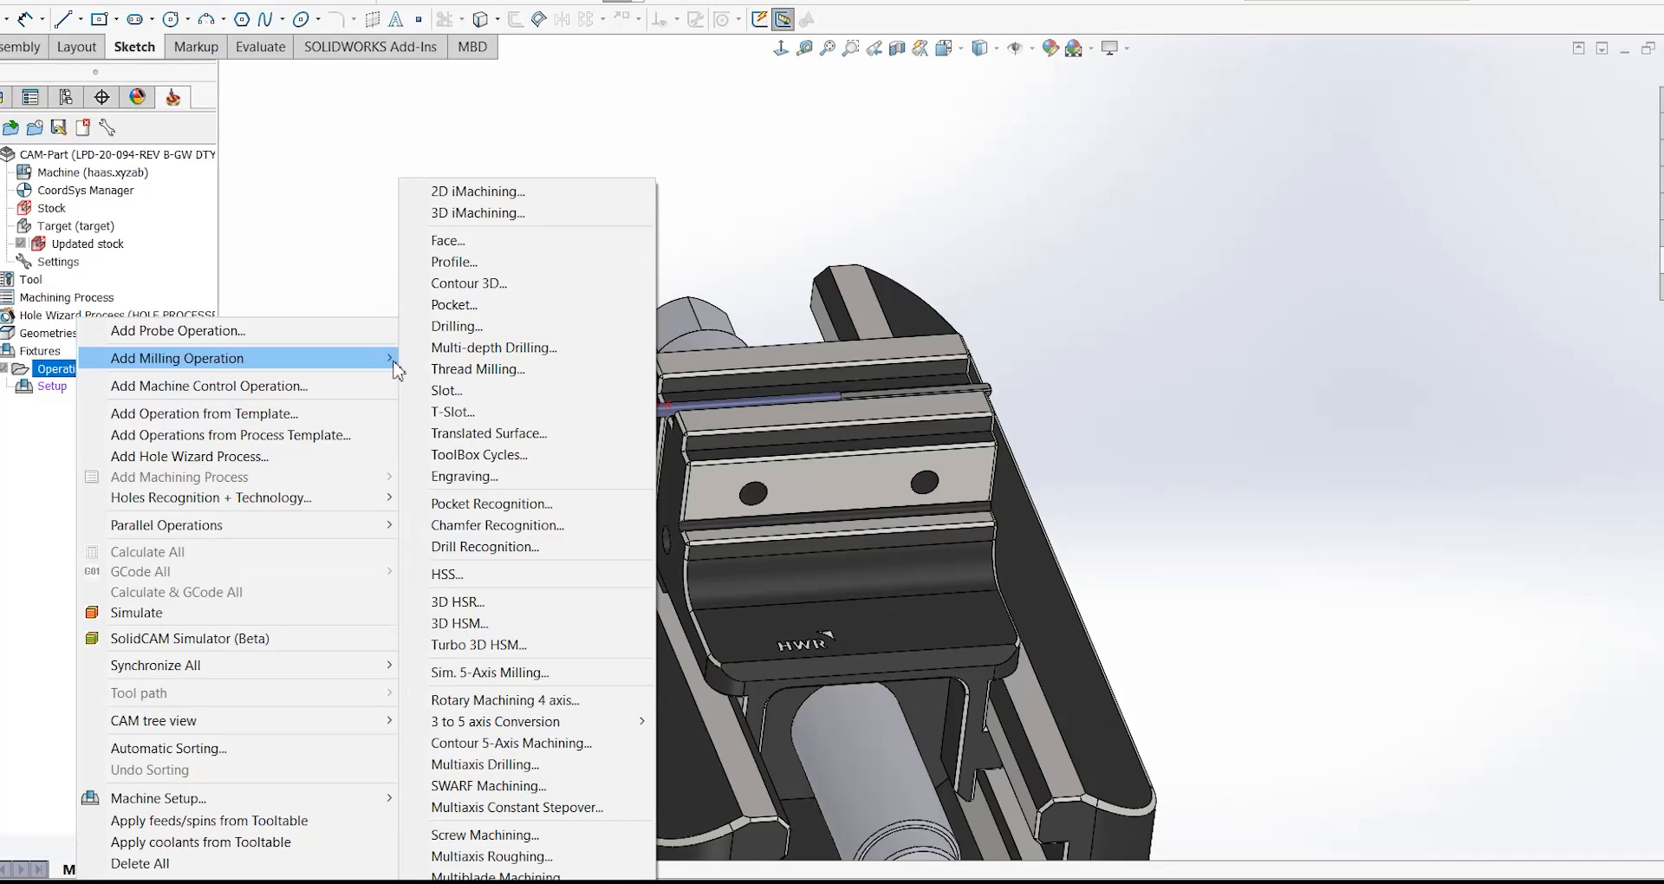
pyautogui.click(453, 262)
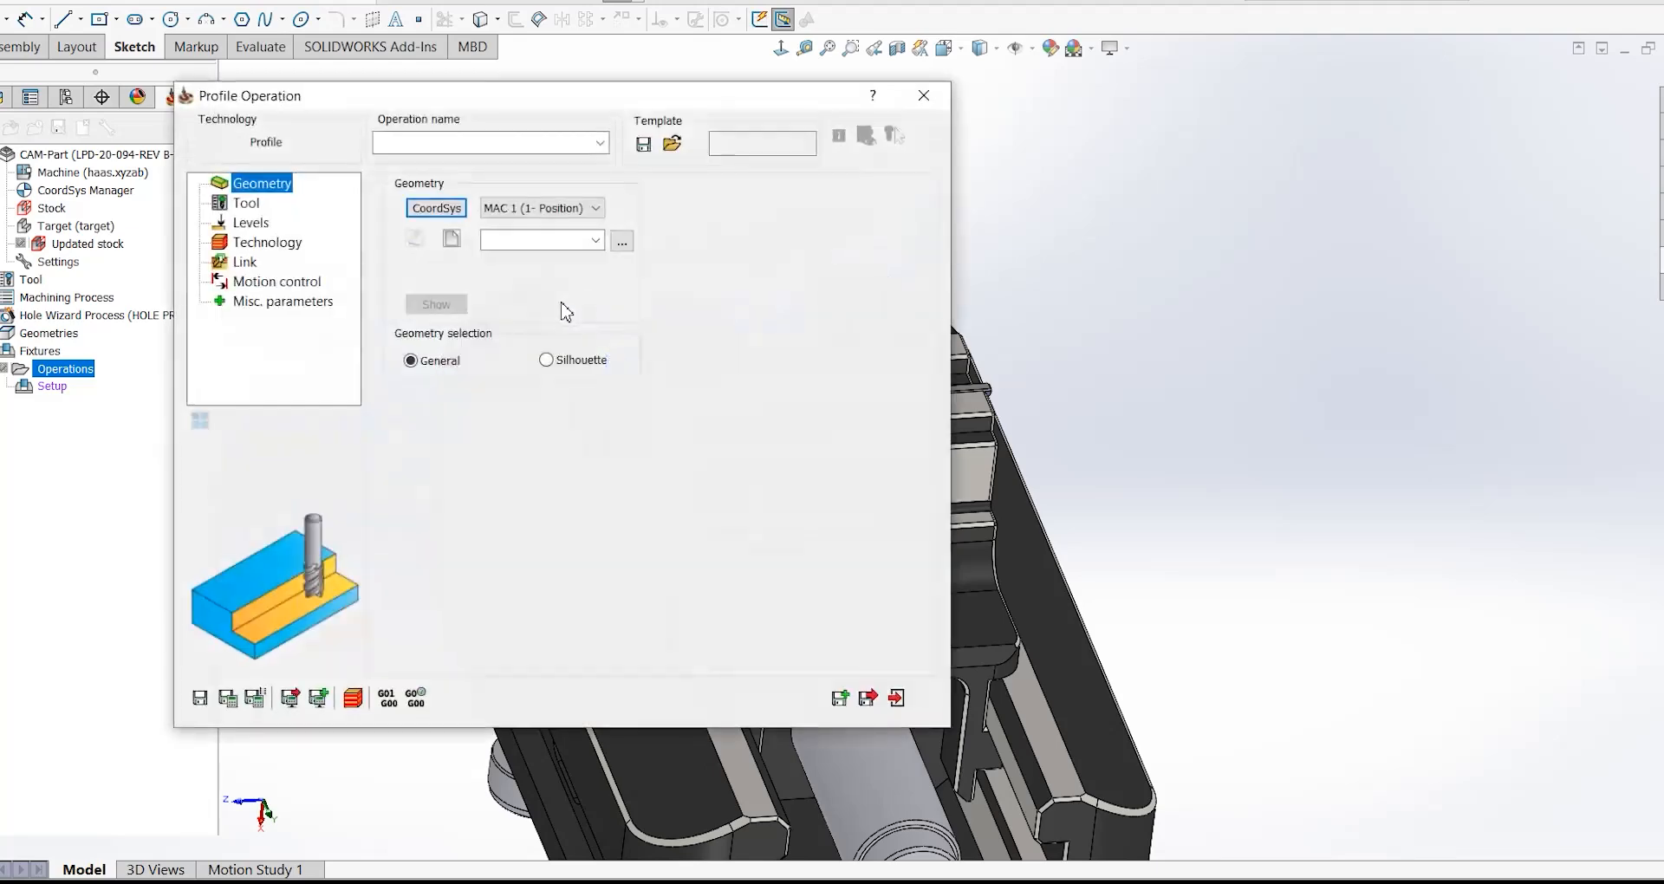
# - Define a new contour geometry for the profile operation from the straight edge of the flat at the pin's end
pyautogui.click(450, 241)
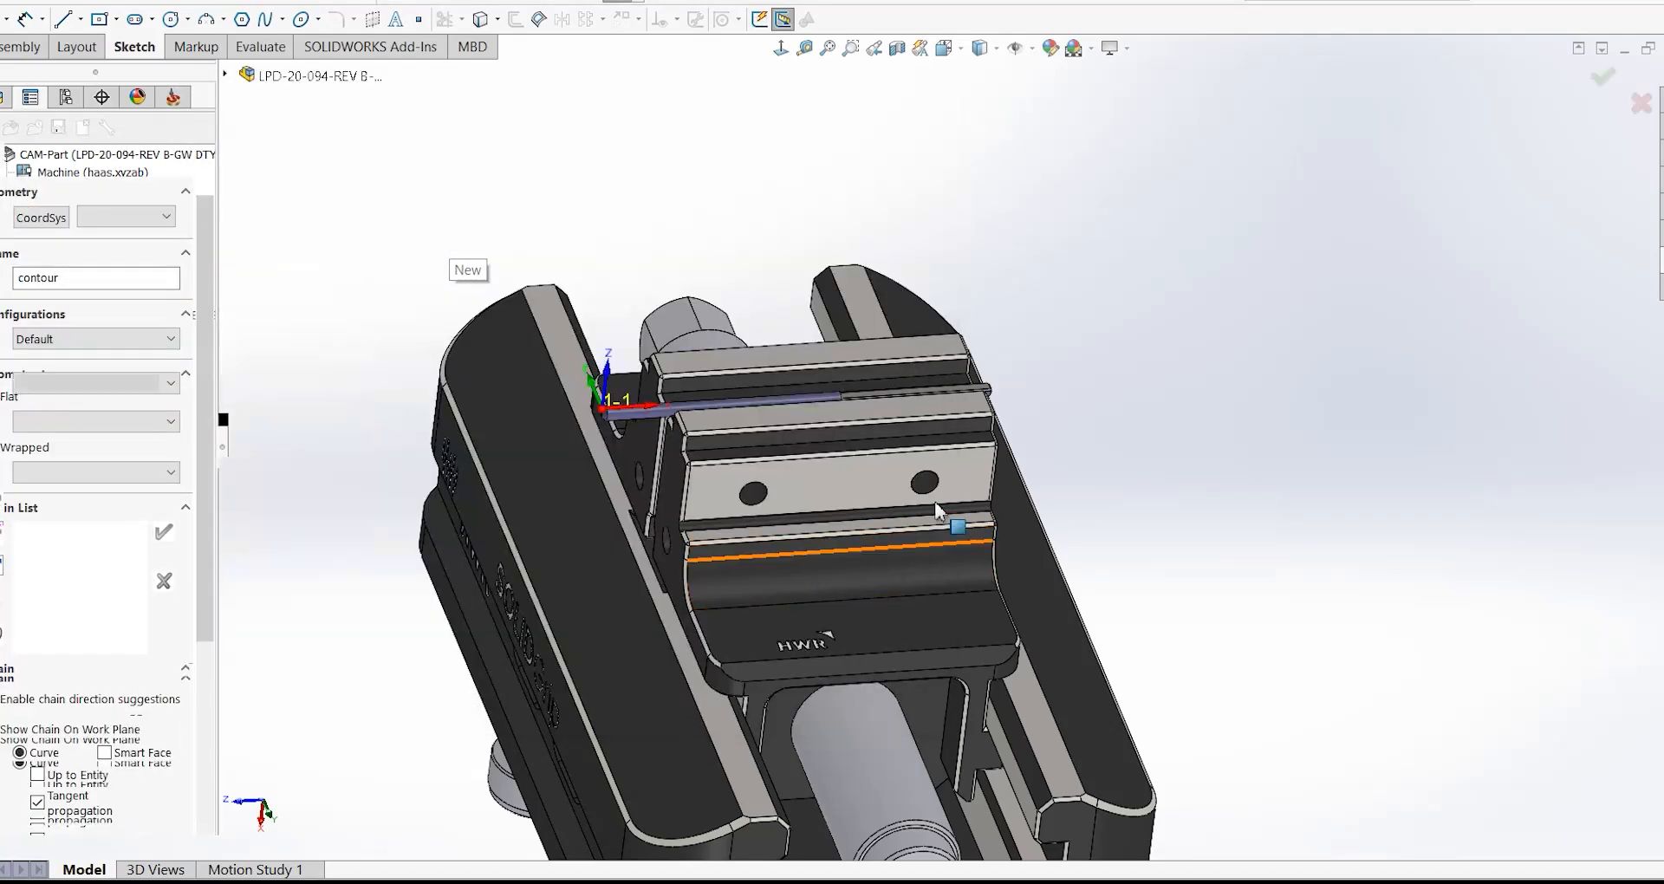
pyautogui.scroll(-8, 1029, 409)
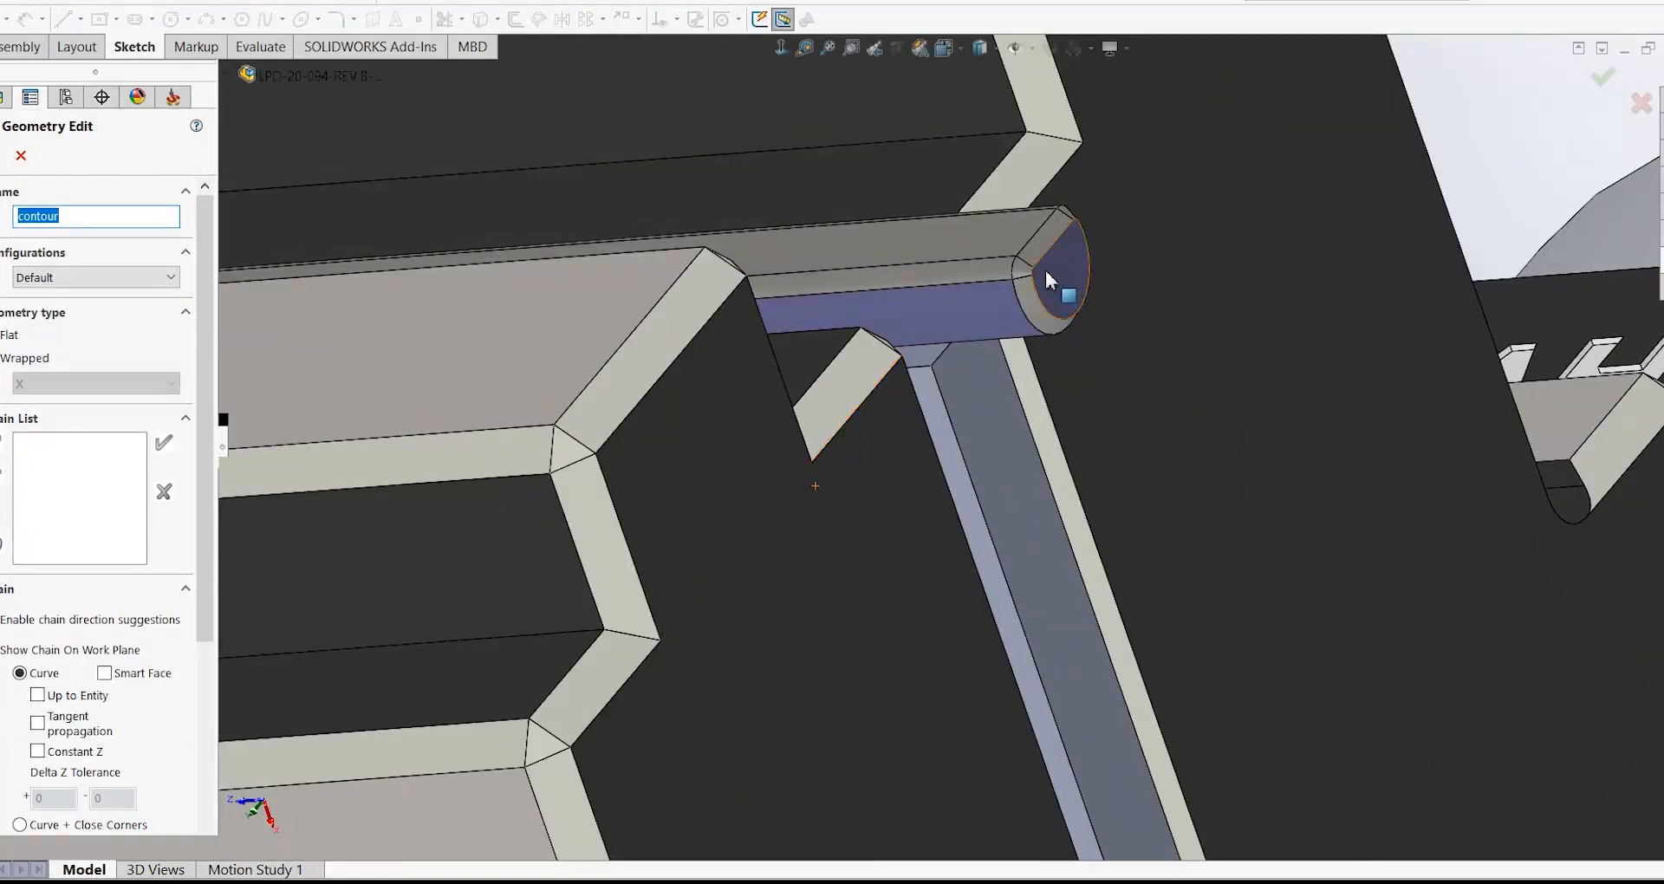
pyautogui.click(1043, 274)
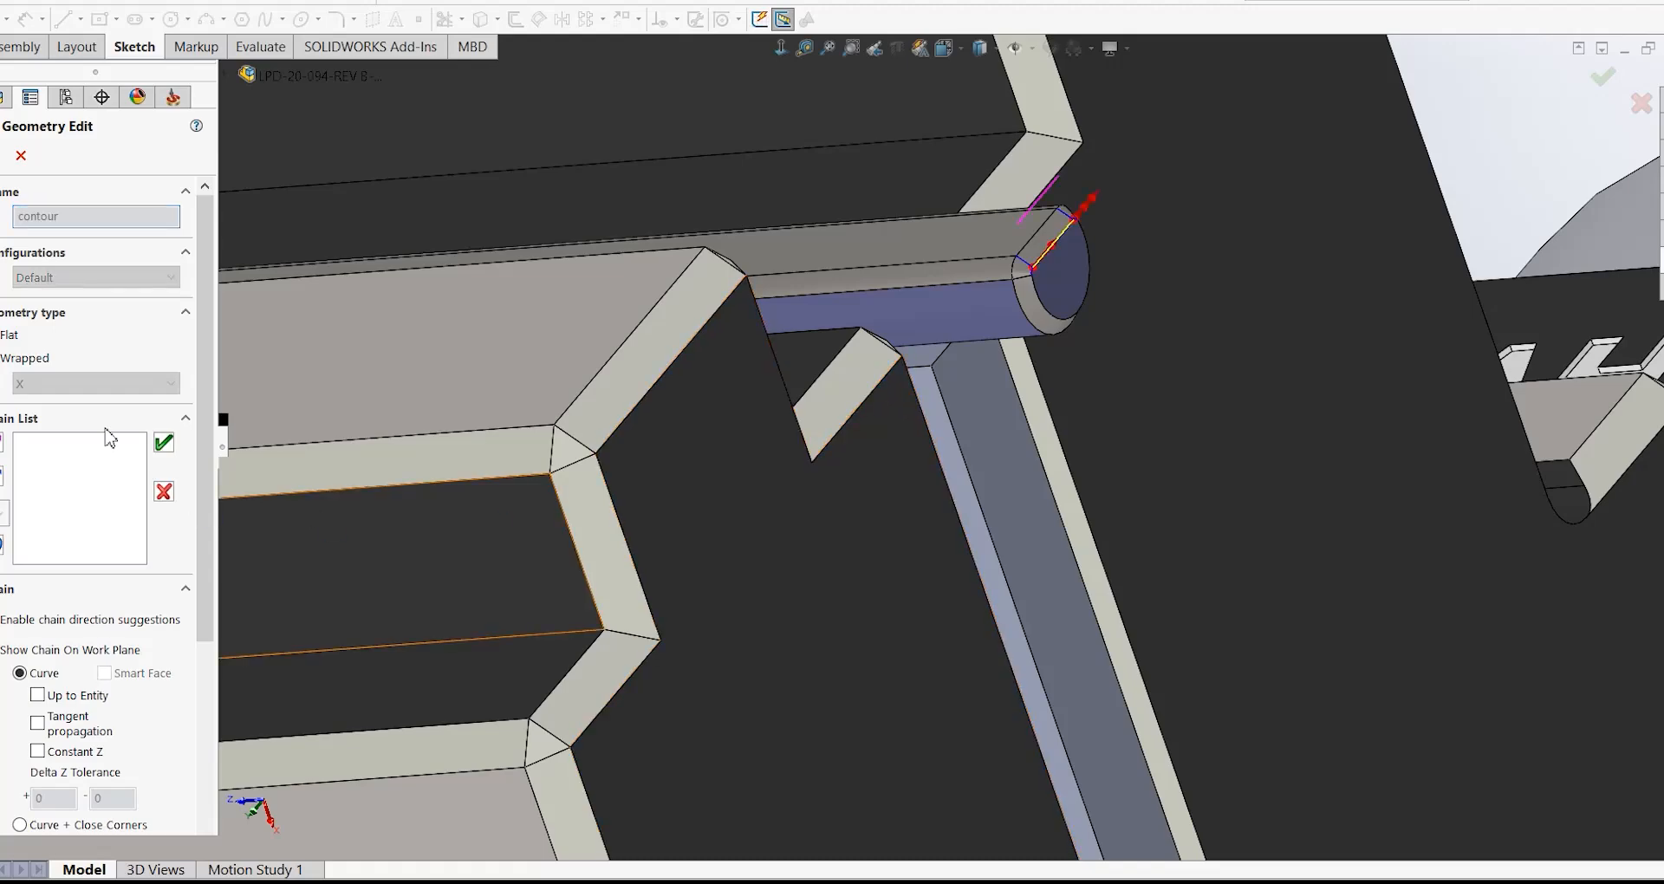
pyautogui.click(164, 445)
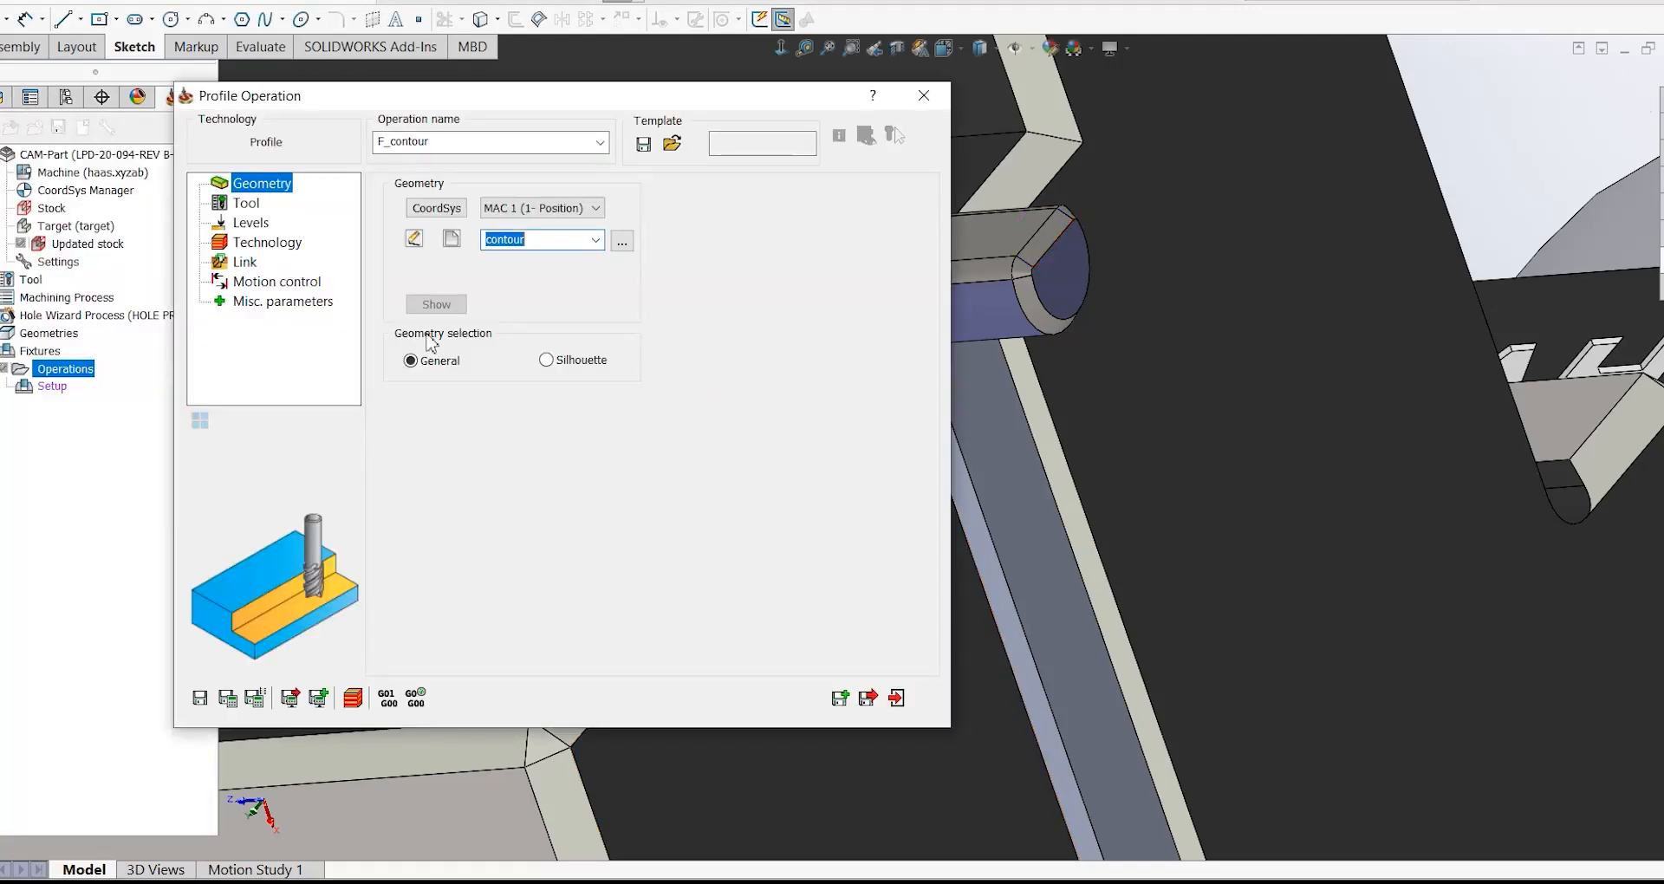
# - Add a new end mill to the operation, number it 12 and describe it as "em 2 L=20"
pyautogui.click(255, 206)
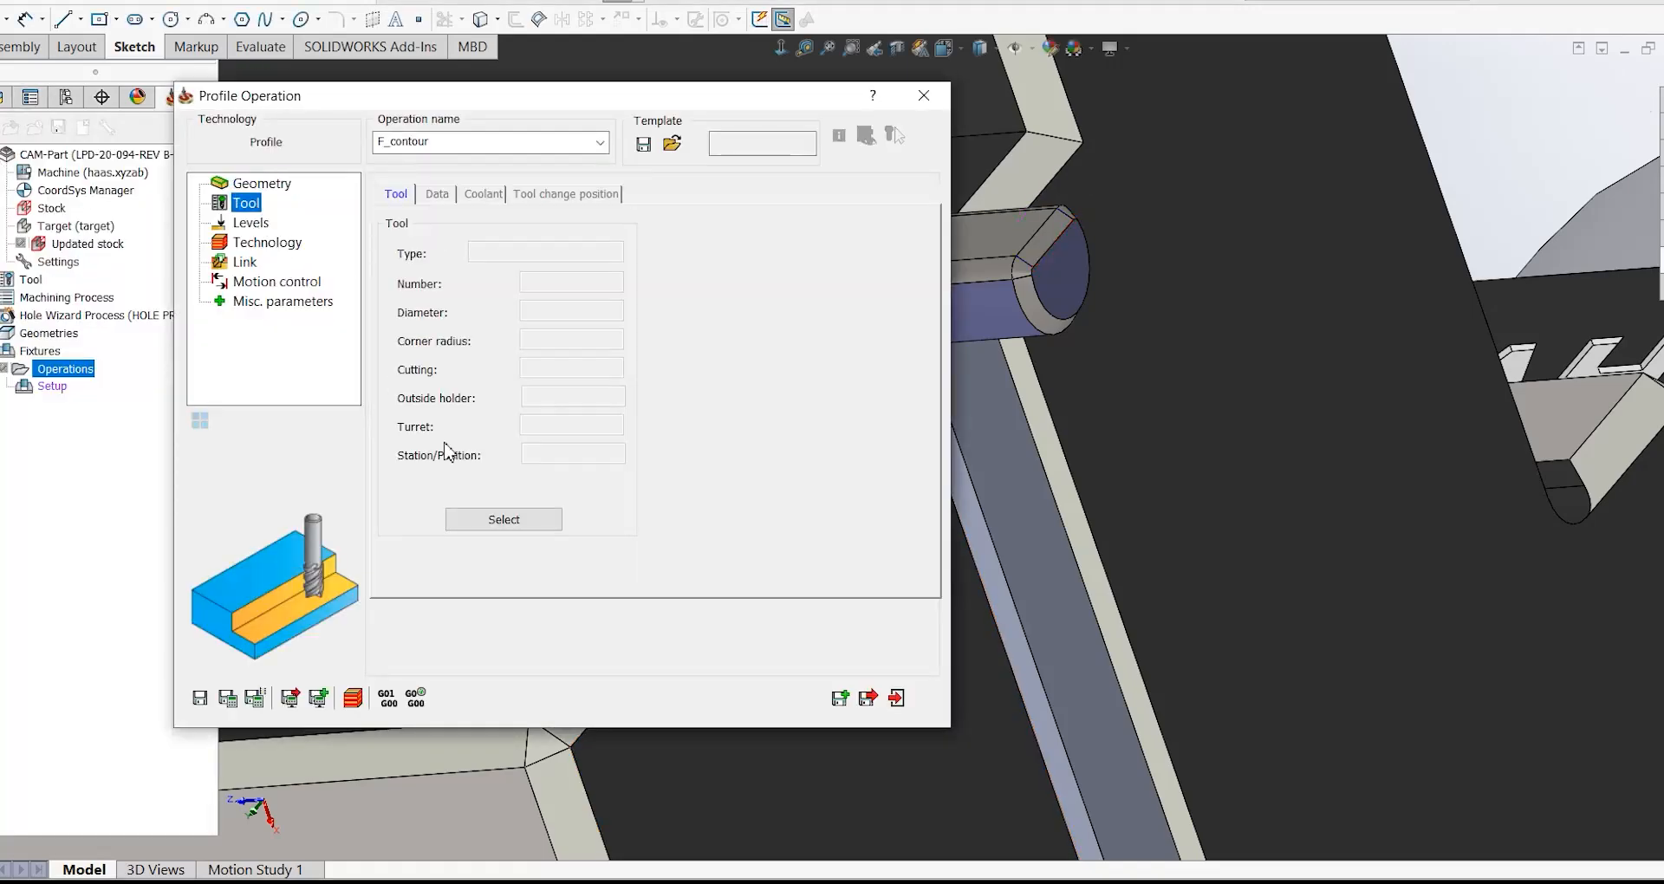
pyautogui.click(531, 524)
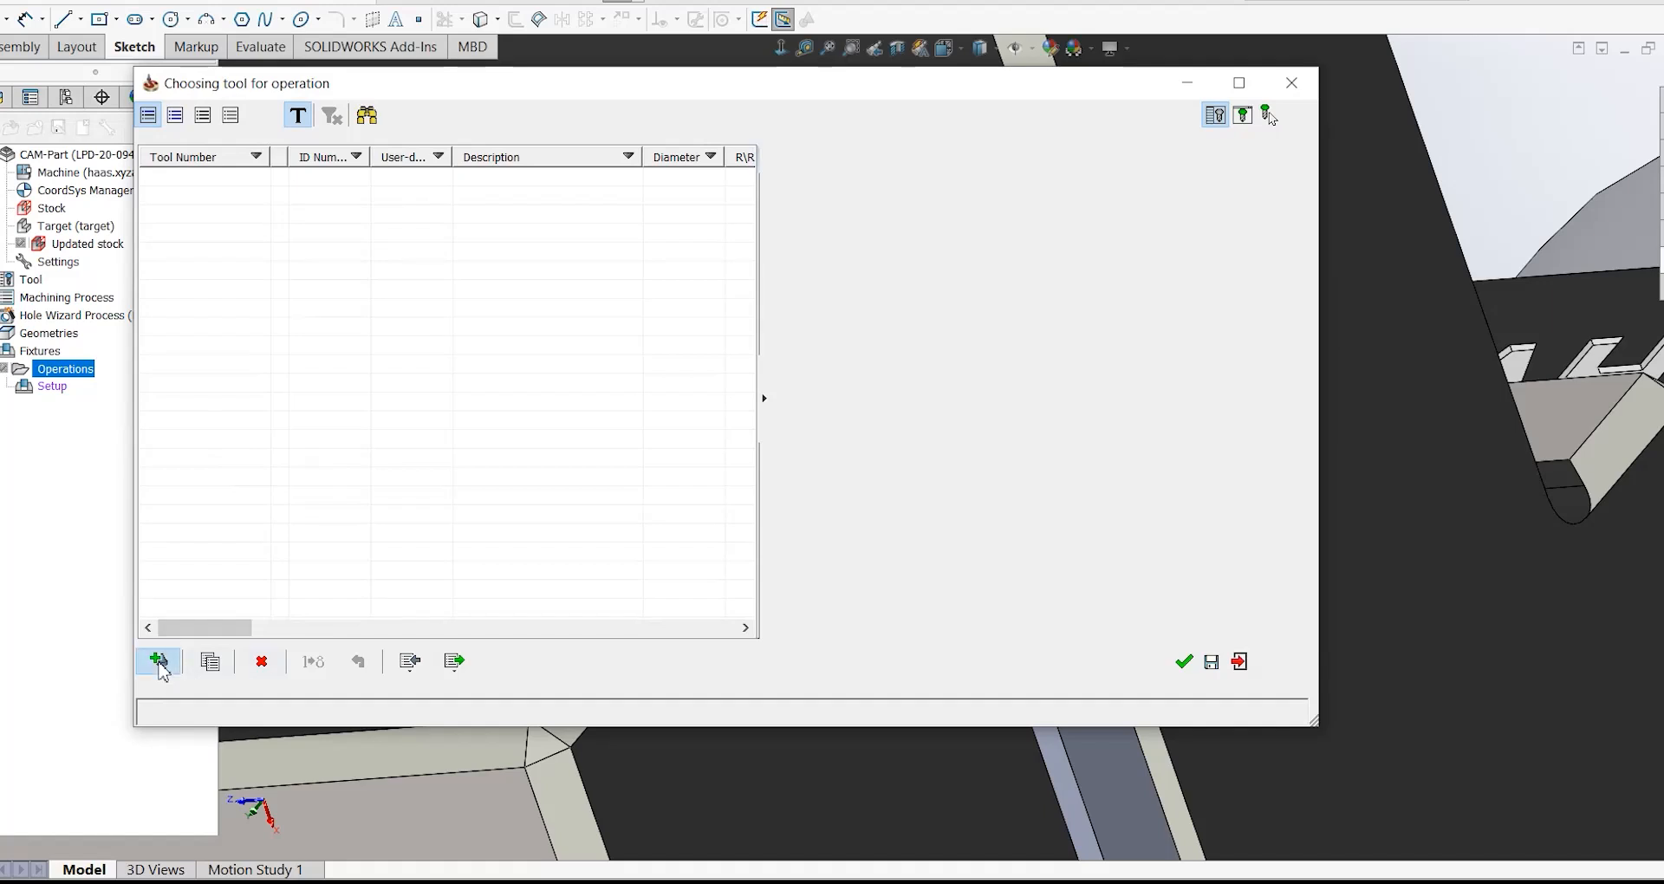
pyautogui.click(158, 662)
pyautogui.click(797, 227)
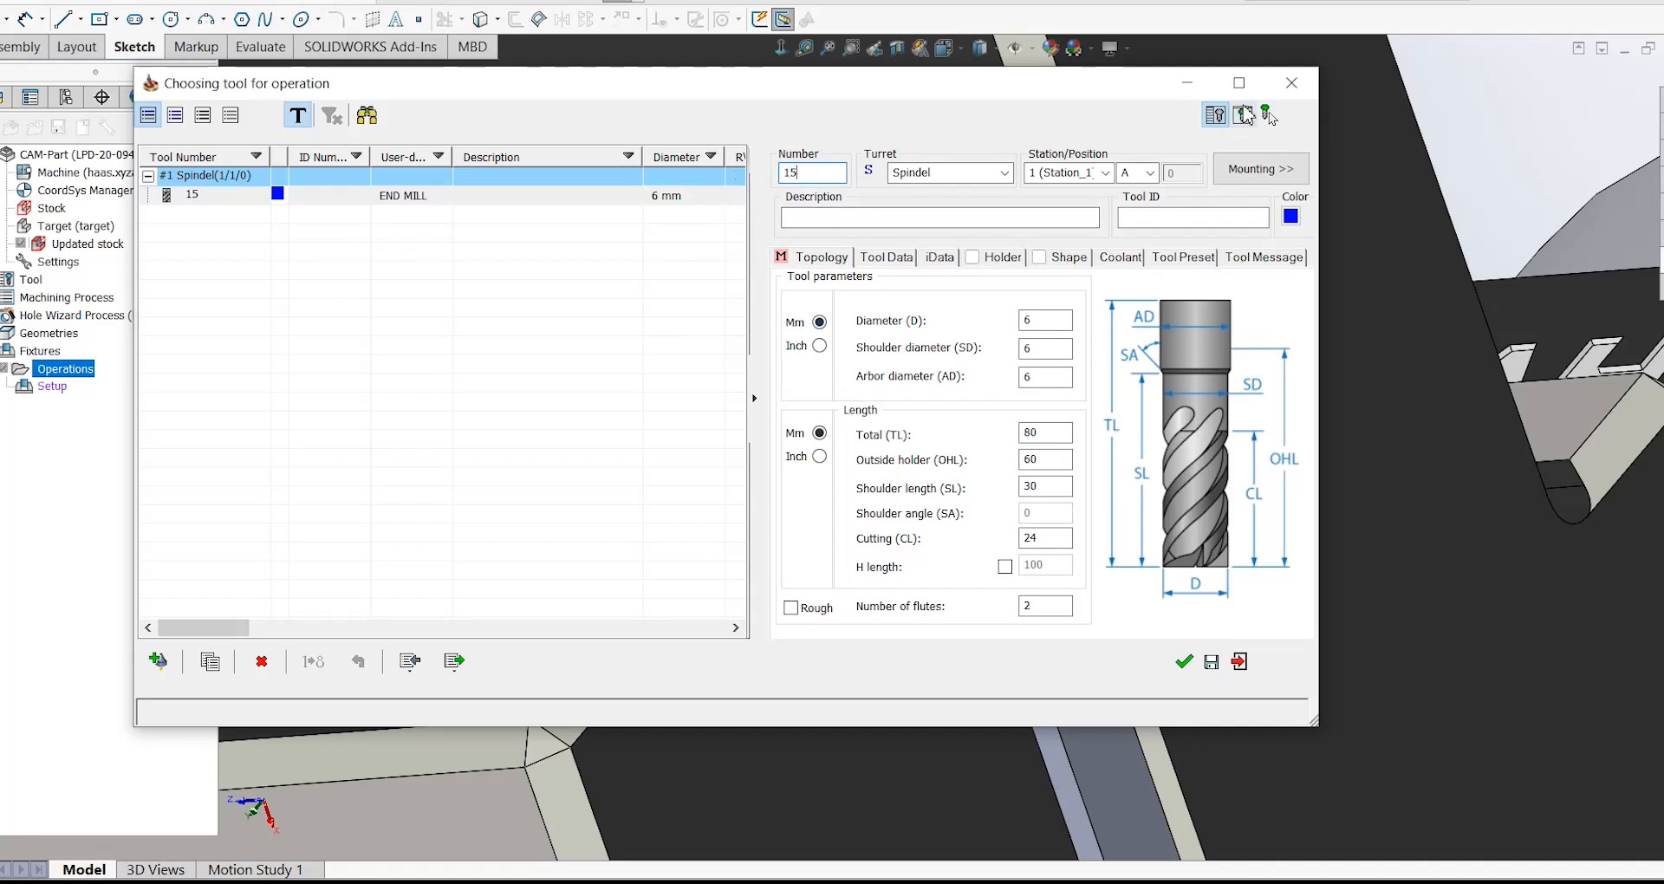
pyautogui.moveTo(810, 179); pyautogui.dragTo(742, 176)
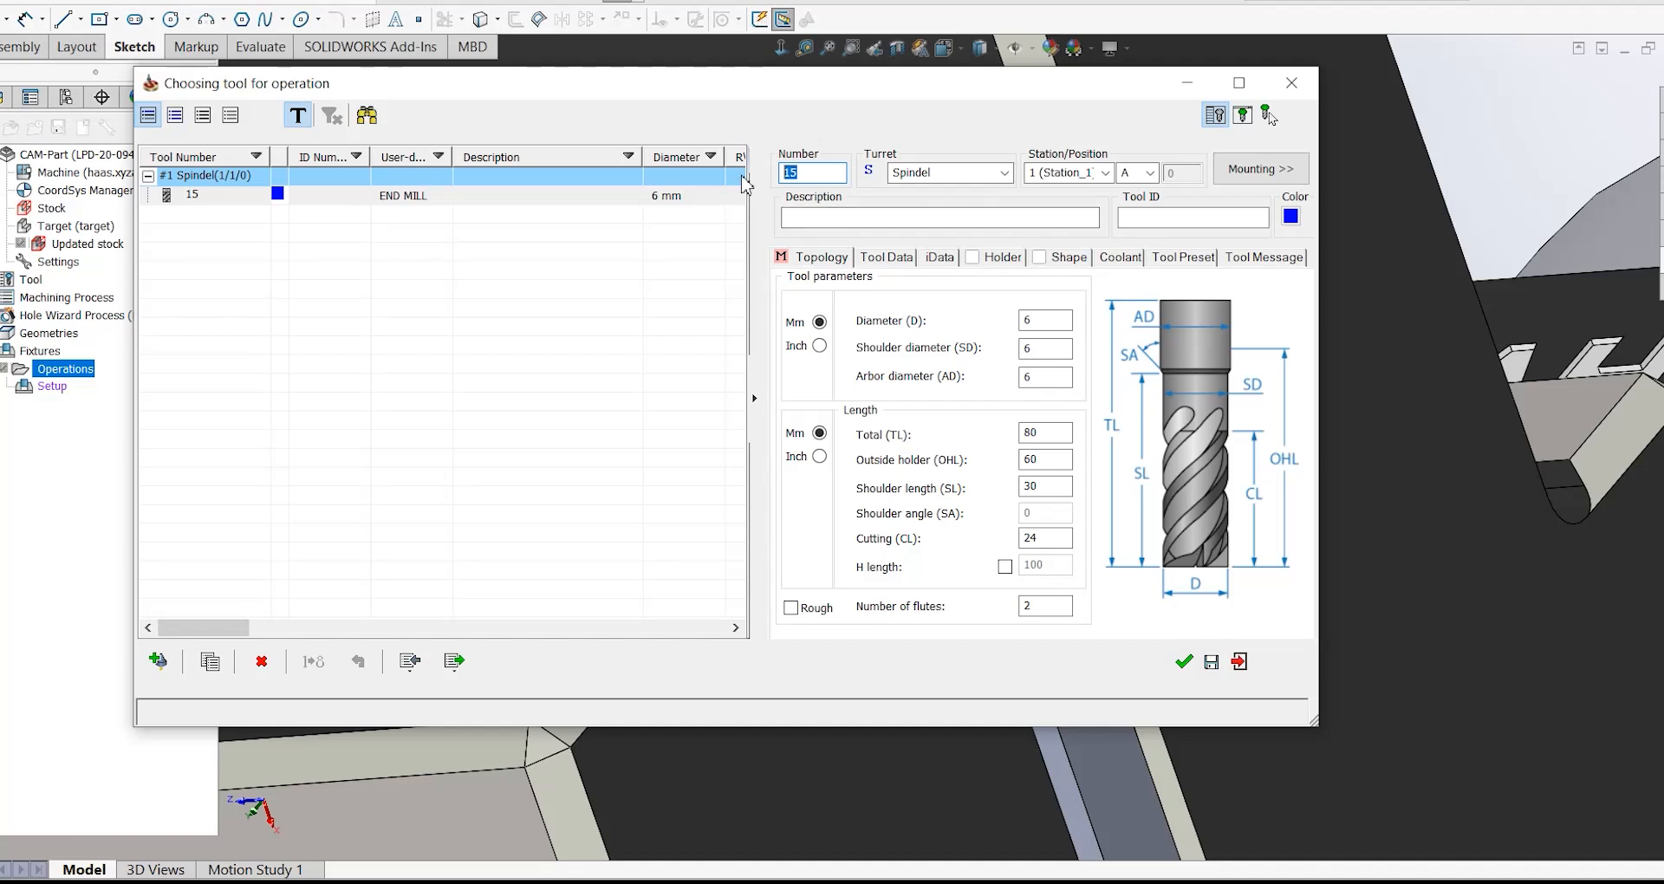
pyautogui.write('12')
# - Set the end mill's diameter to 2, arbor diameter 4, cutting length 6, shoulder angle 30, shoulder length 6, outside-holder length 20 and total length 20 mm
pyautogui.moveTo(1051, 323); pyautogui.dragTo(986, 324)
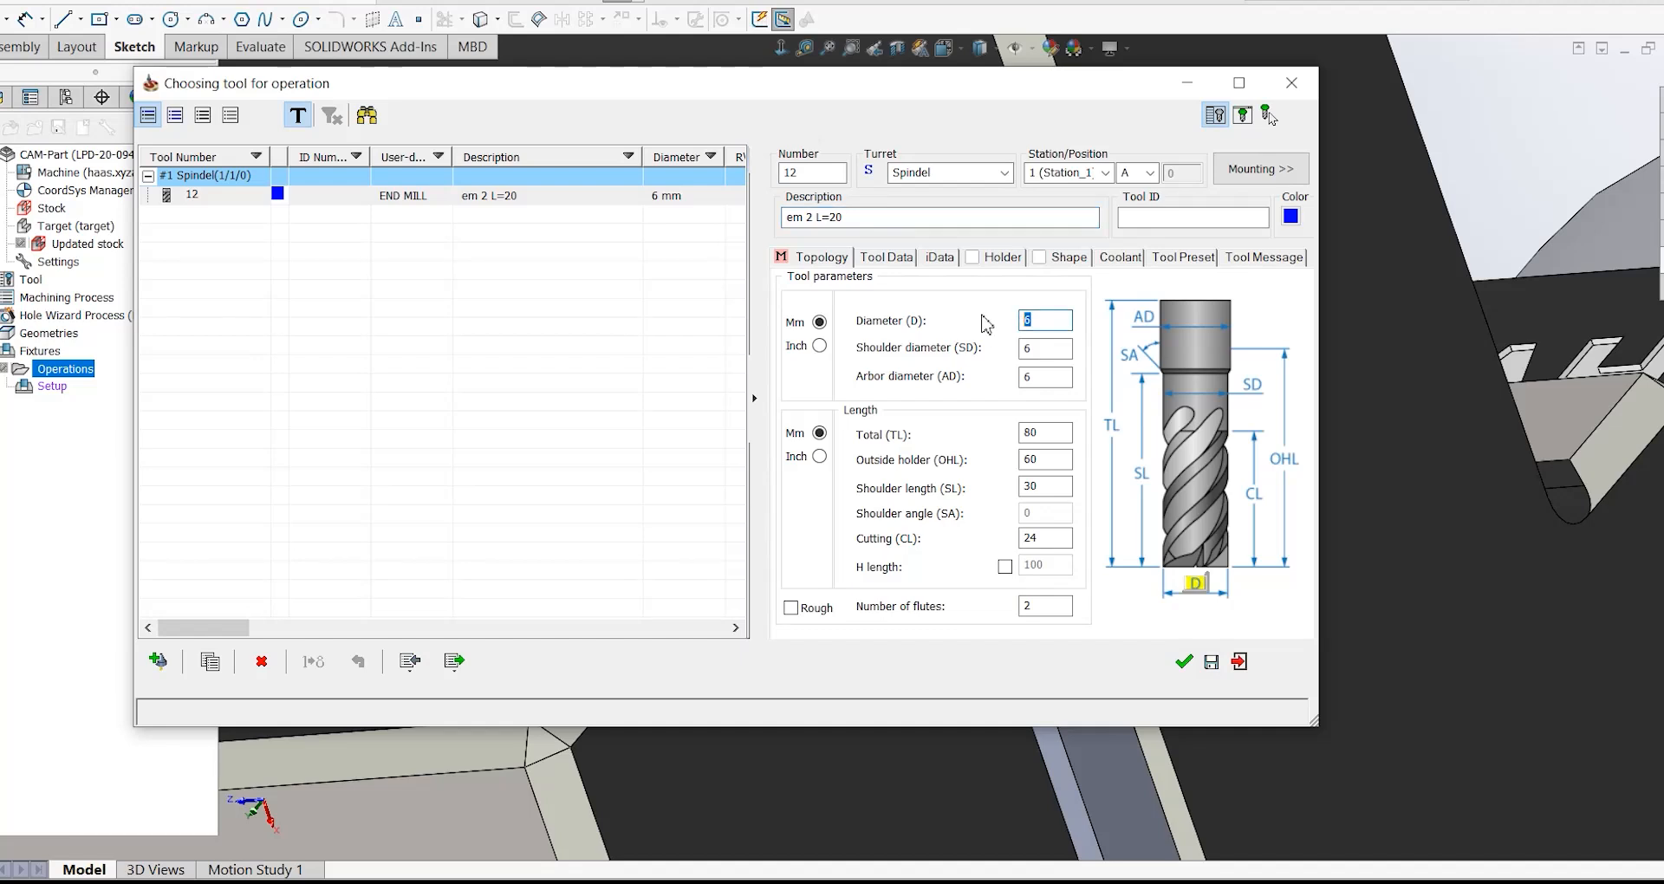
pyautogui.click(1042, 377)
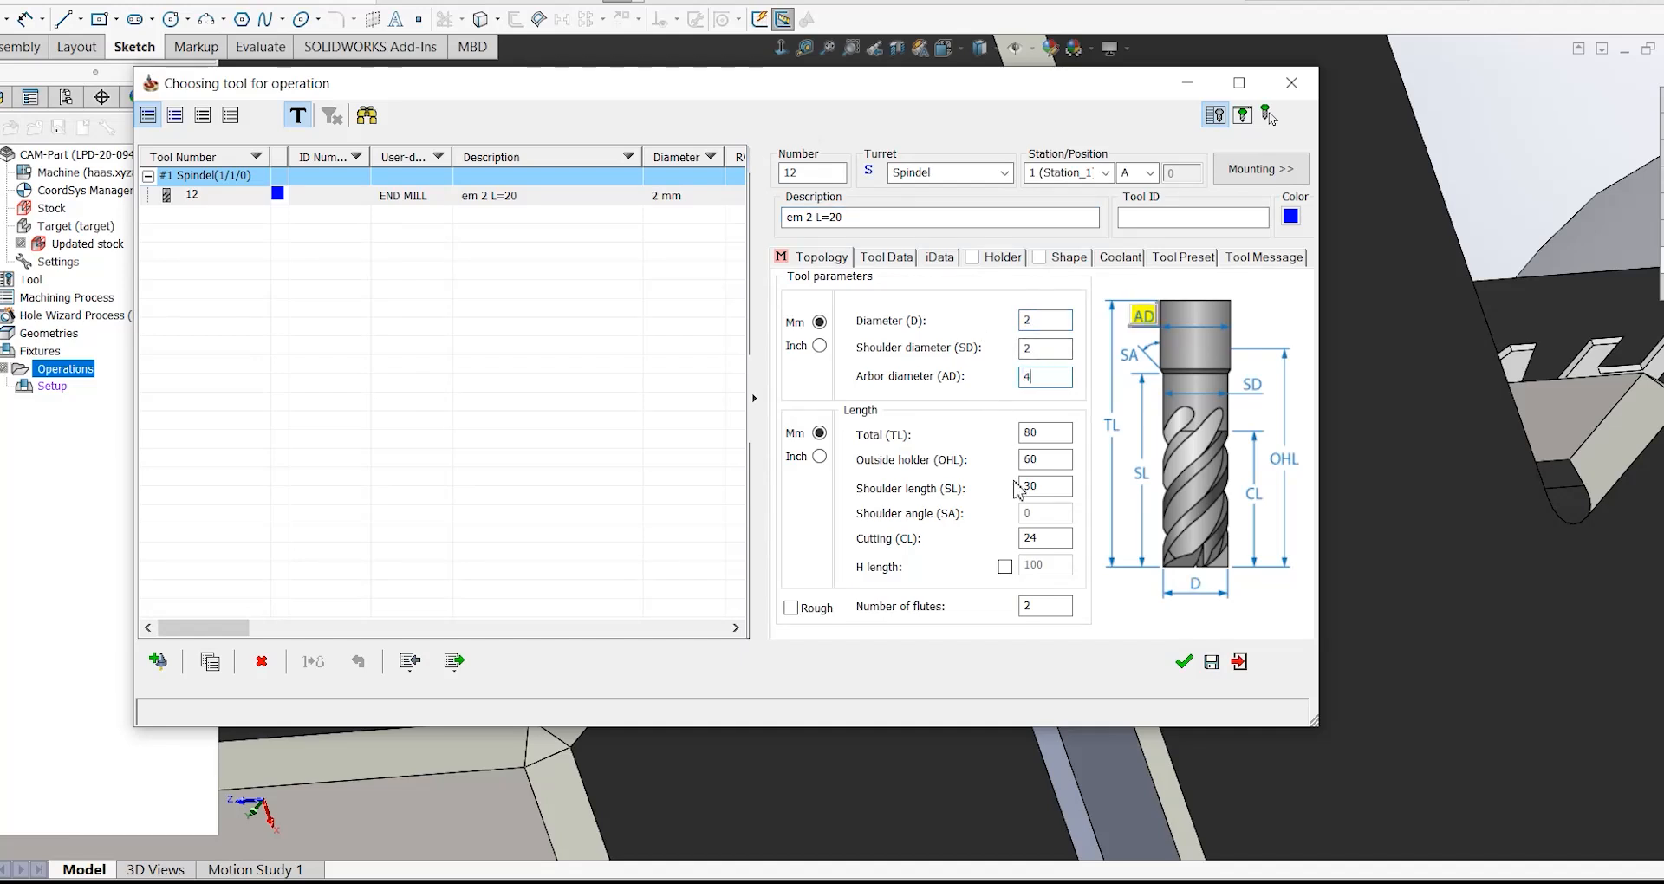
pyautogui.press('Tab')
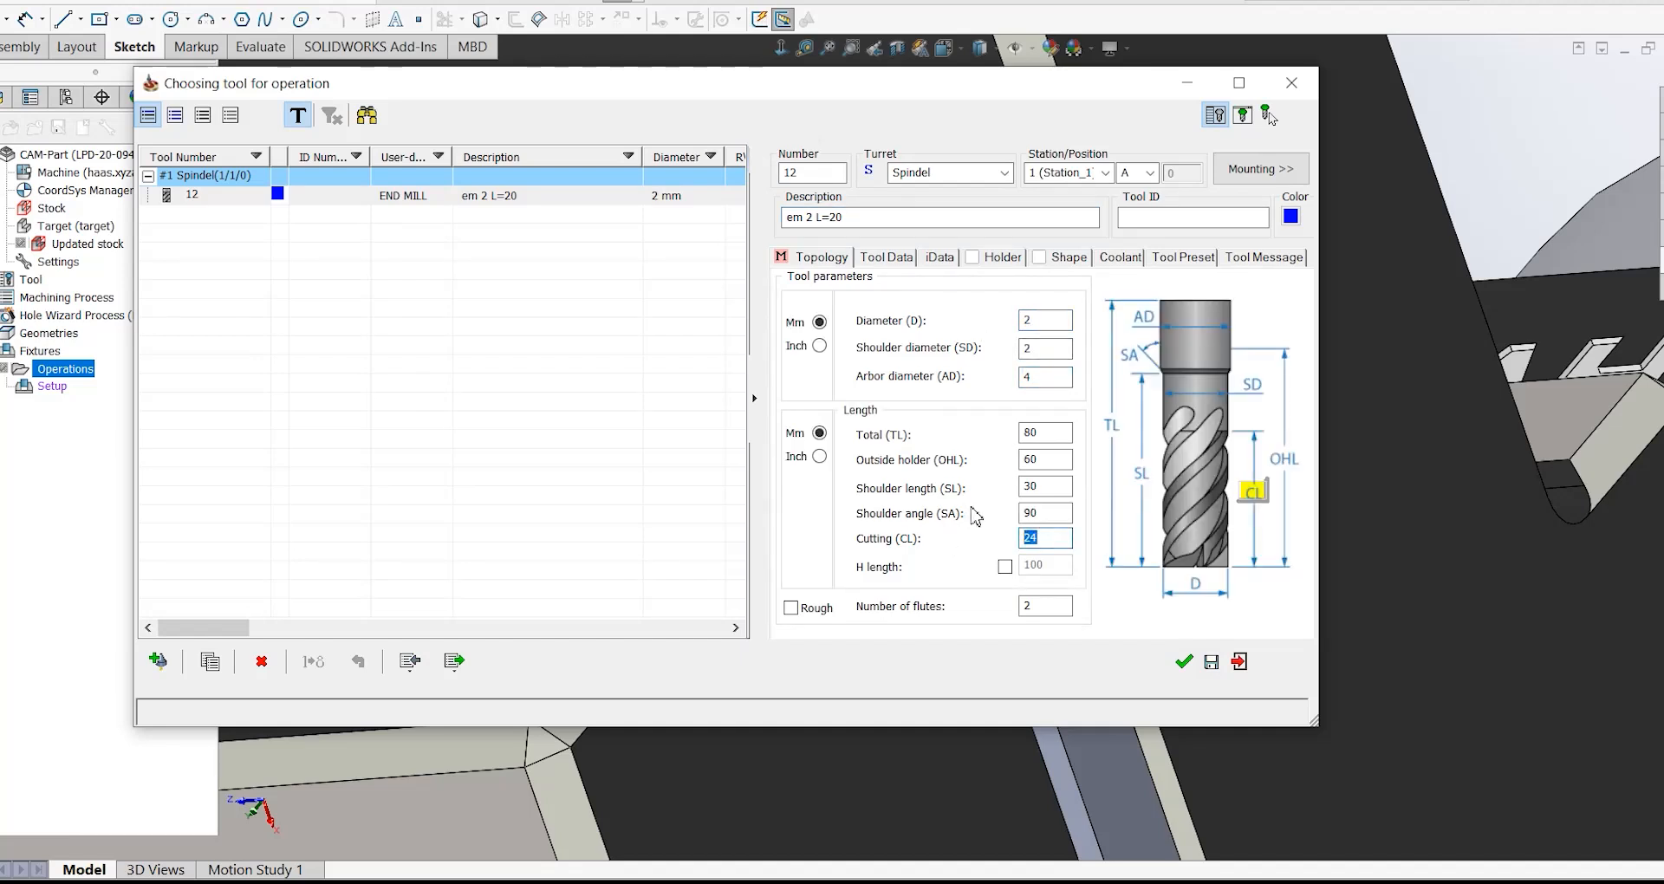
pyautogui.doubleClick(1025, 513)
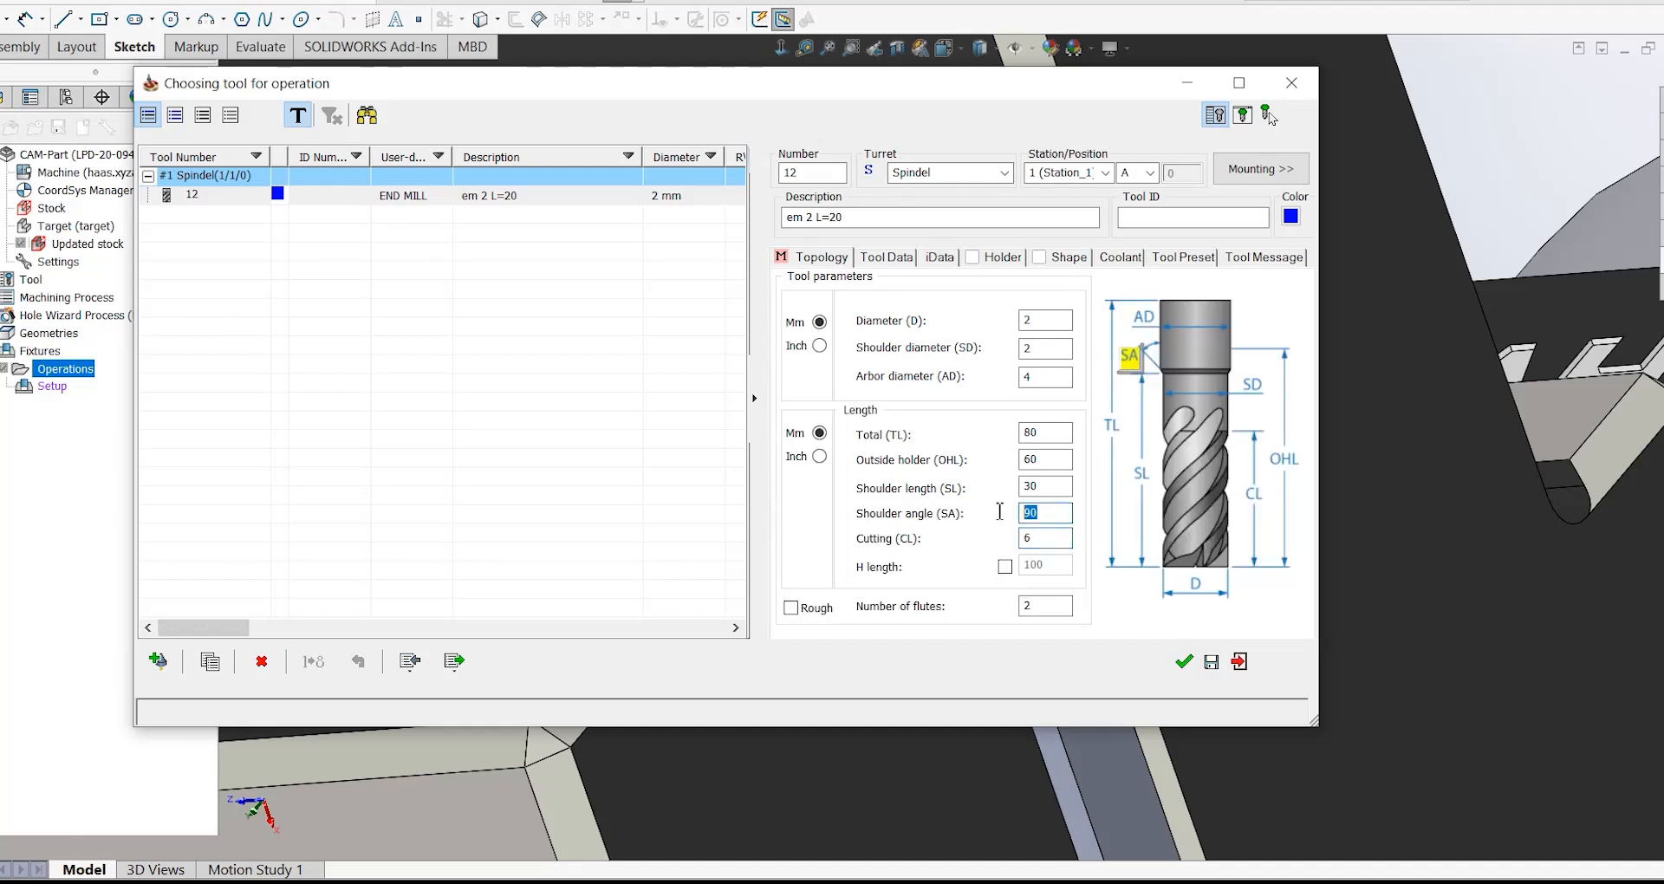
pyautogui.doubleClick(1055, 483)
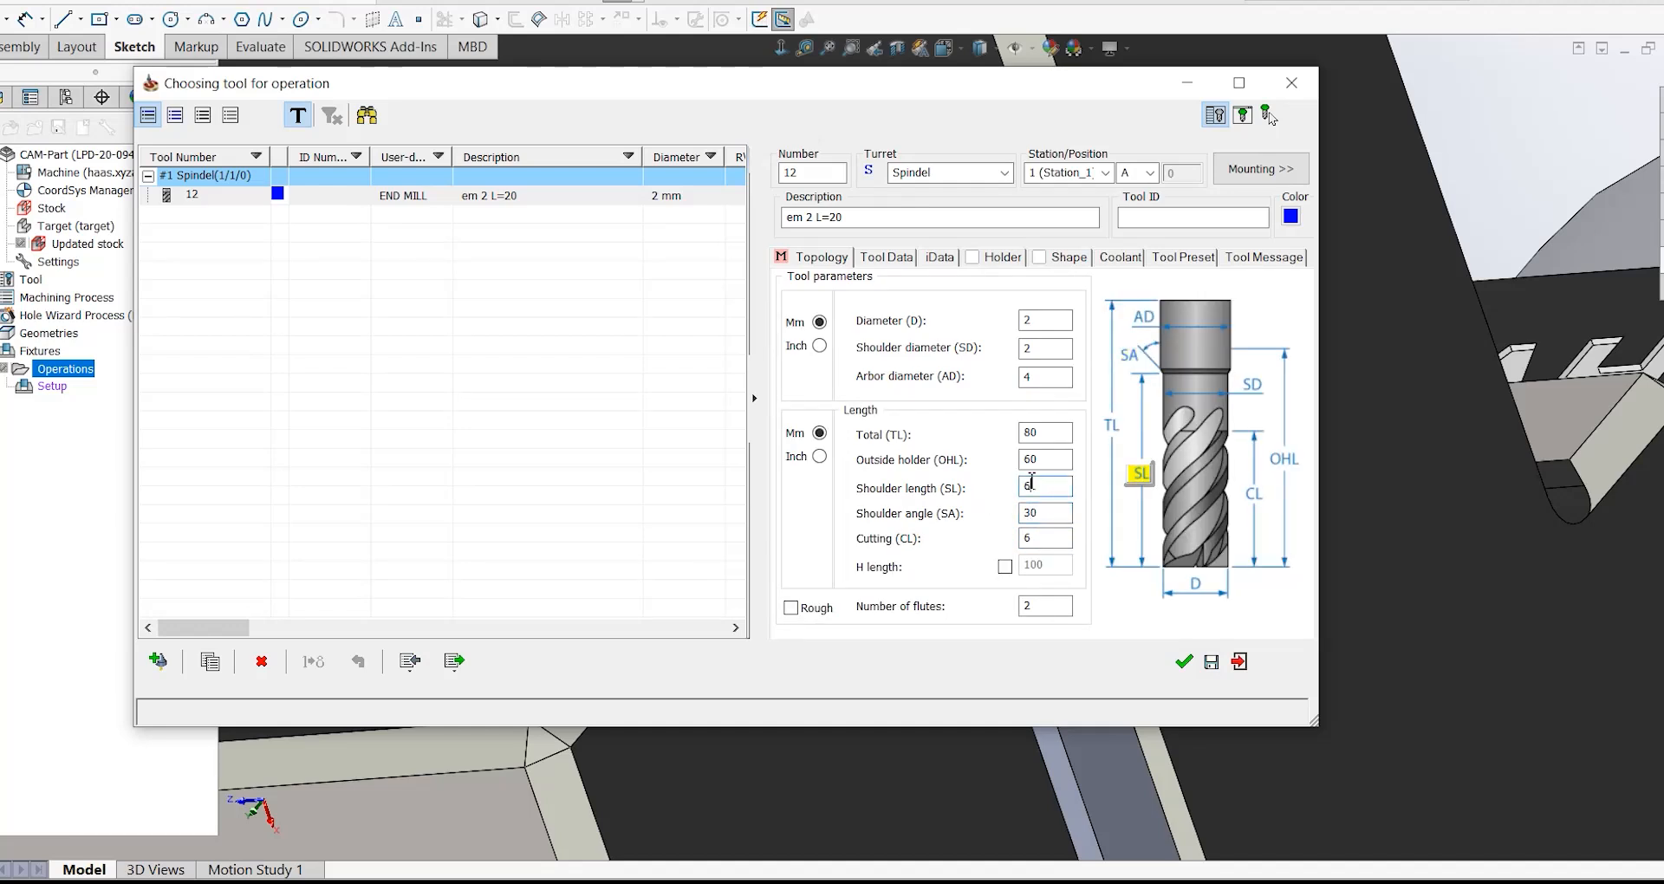
pyautogui.write('6')
pyautogui.doubleClick(1049, 459)
pyautogui.doubleClick(1046, 434)
pyautogui.write('20')
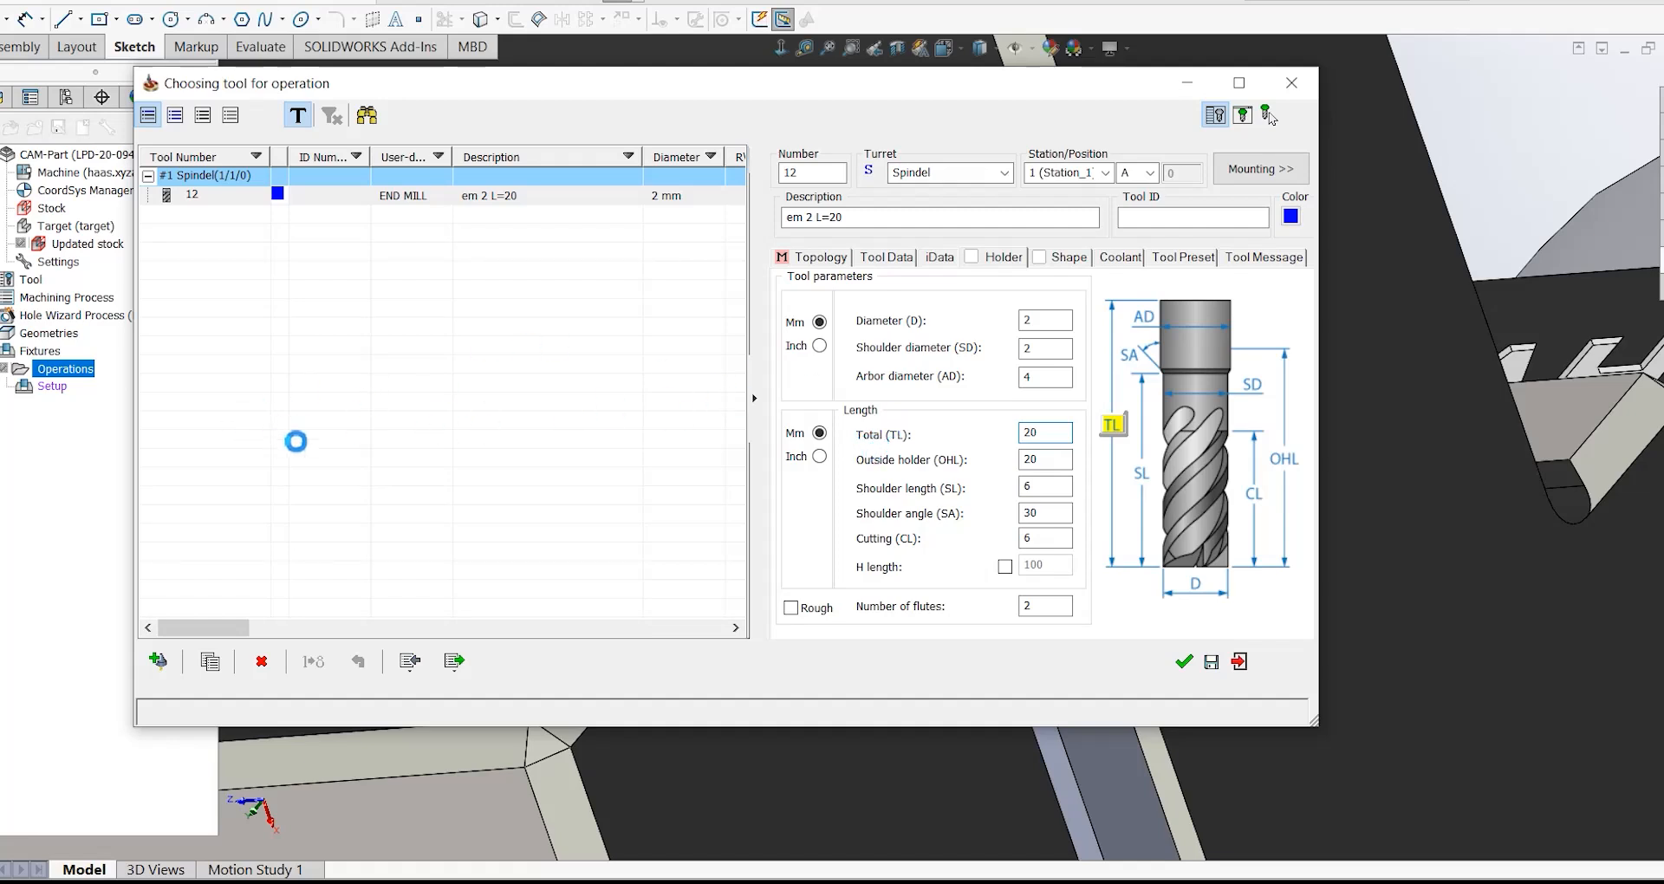
# - Assign the BT40 ER 16x70 holder, set feed XY 1000, finish feed XY 800, feed Z 300 and spin rate 7000, and accept the tool
pyautogui.click(798, 356)
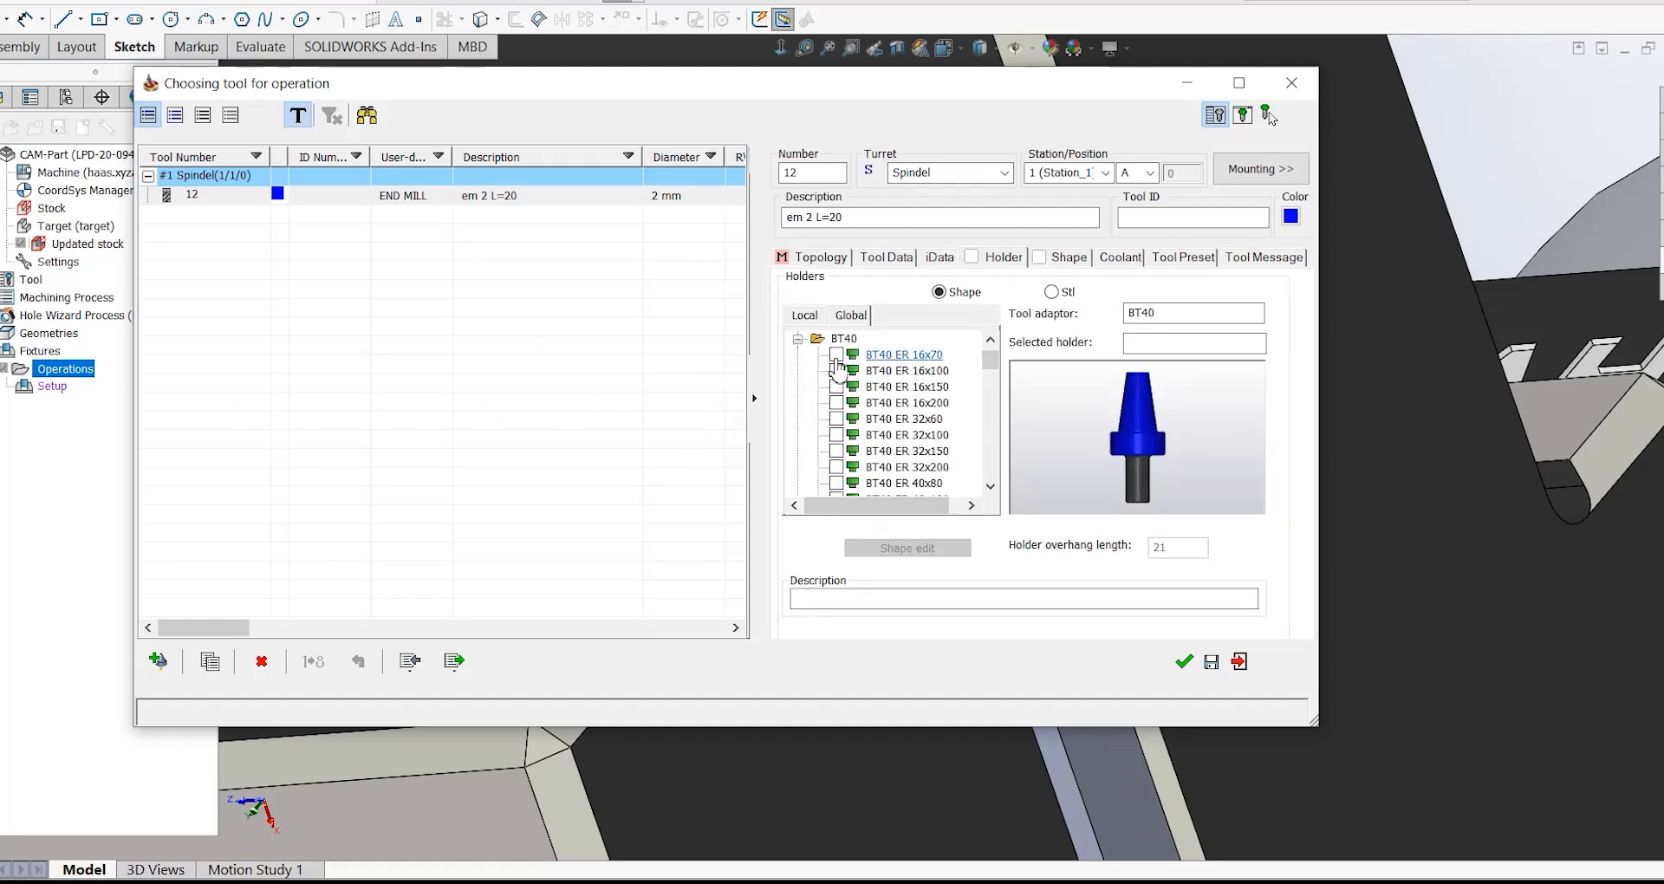
pyautogui.click(836, 355)
pyautogui.click(888, 257)
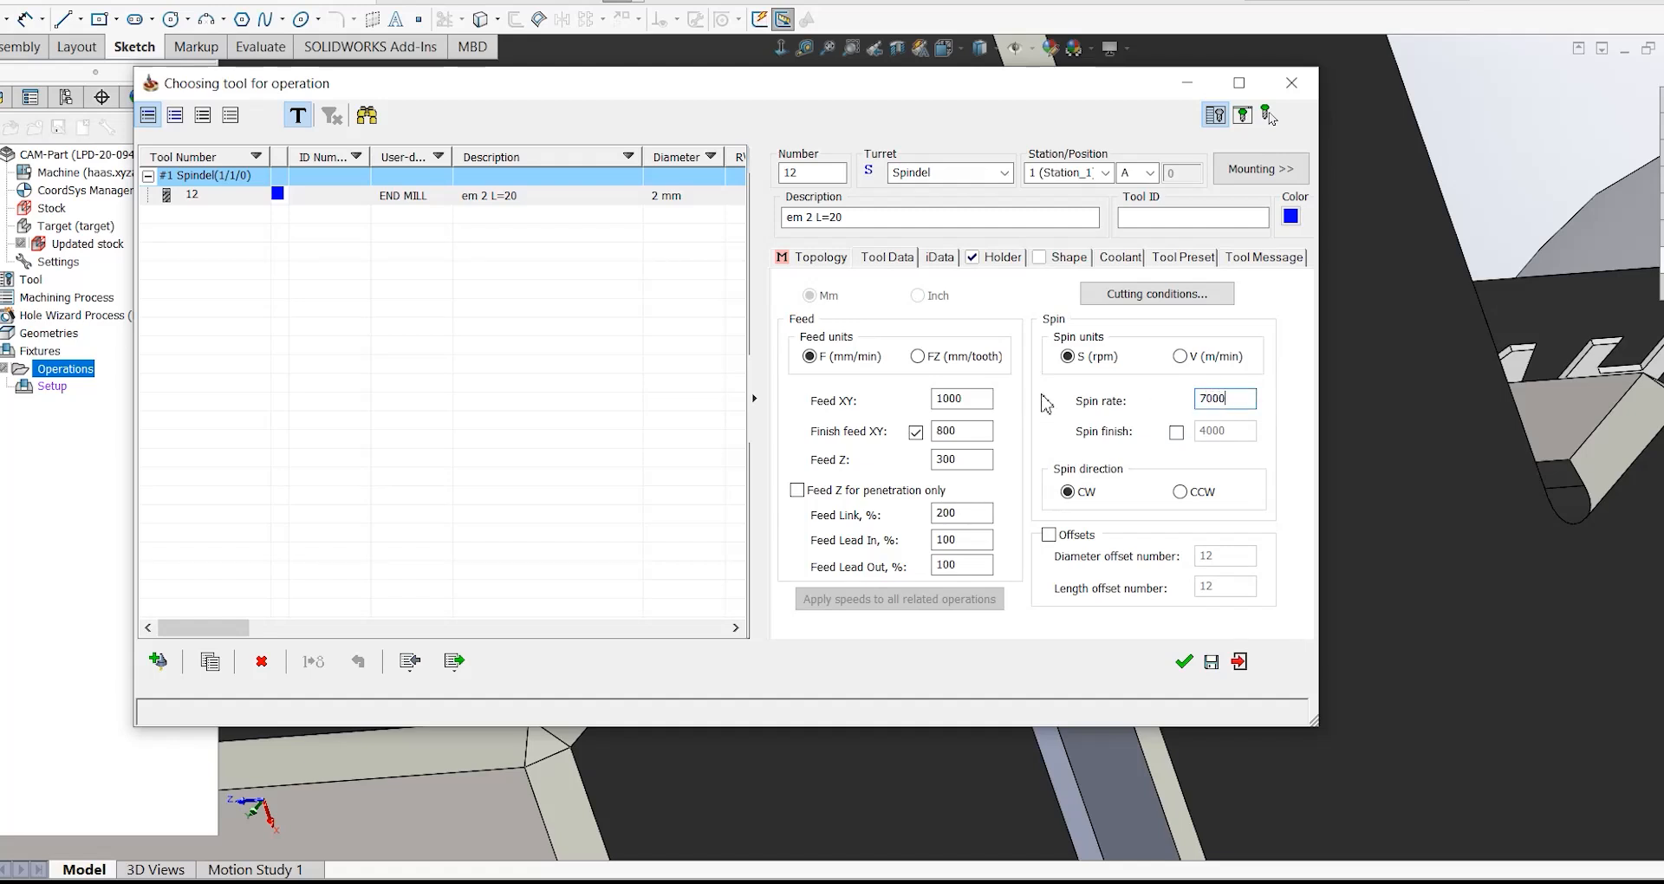
pyautogui.click(916, 431)
pyautogui.click(1184, 663)
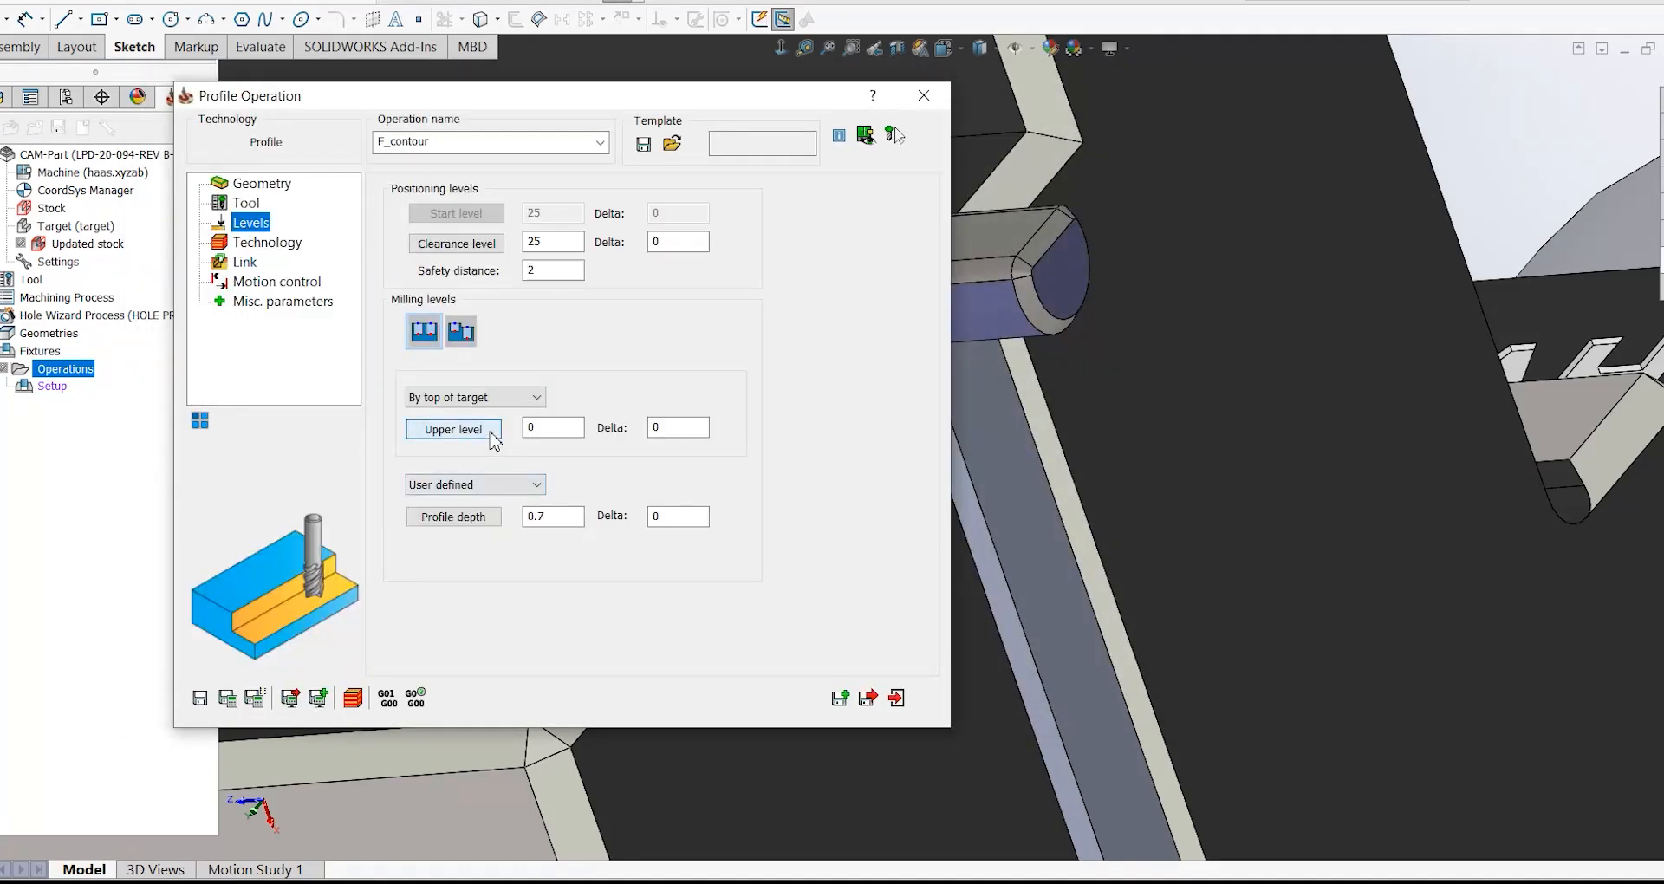
pyautogui.click(486, 430)
pyautogui.moveTo(825, 352); pyautogui.dragTo(772, 356, button='middle')
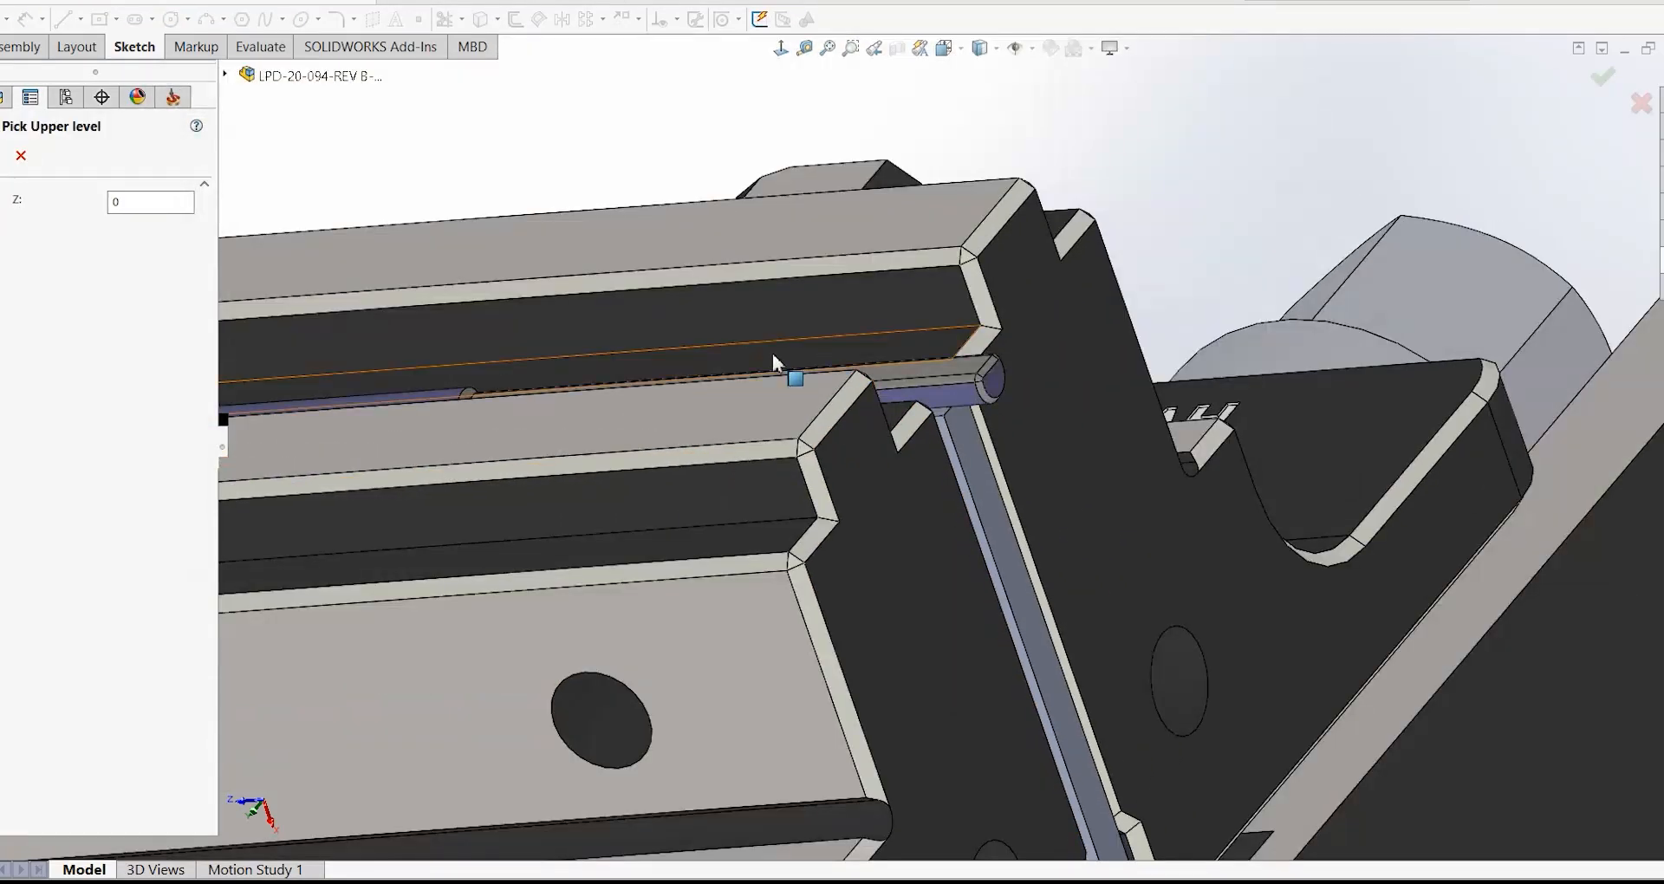
pyautogui.click(24, 156)
# - Pick the profile depth on the model at the pin's end, round it to 2 and set its delta to -0.2
pyautogui.click(490, 517)
pyautogui.moveTo(867, 390); pyautogui.dragTo(929, 371, button='middle')
pyautogui.scroll(-3, 1041, 434)
pyautogui.click(1036, 427)
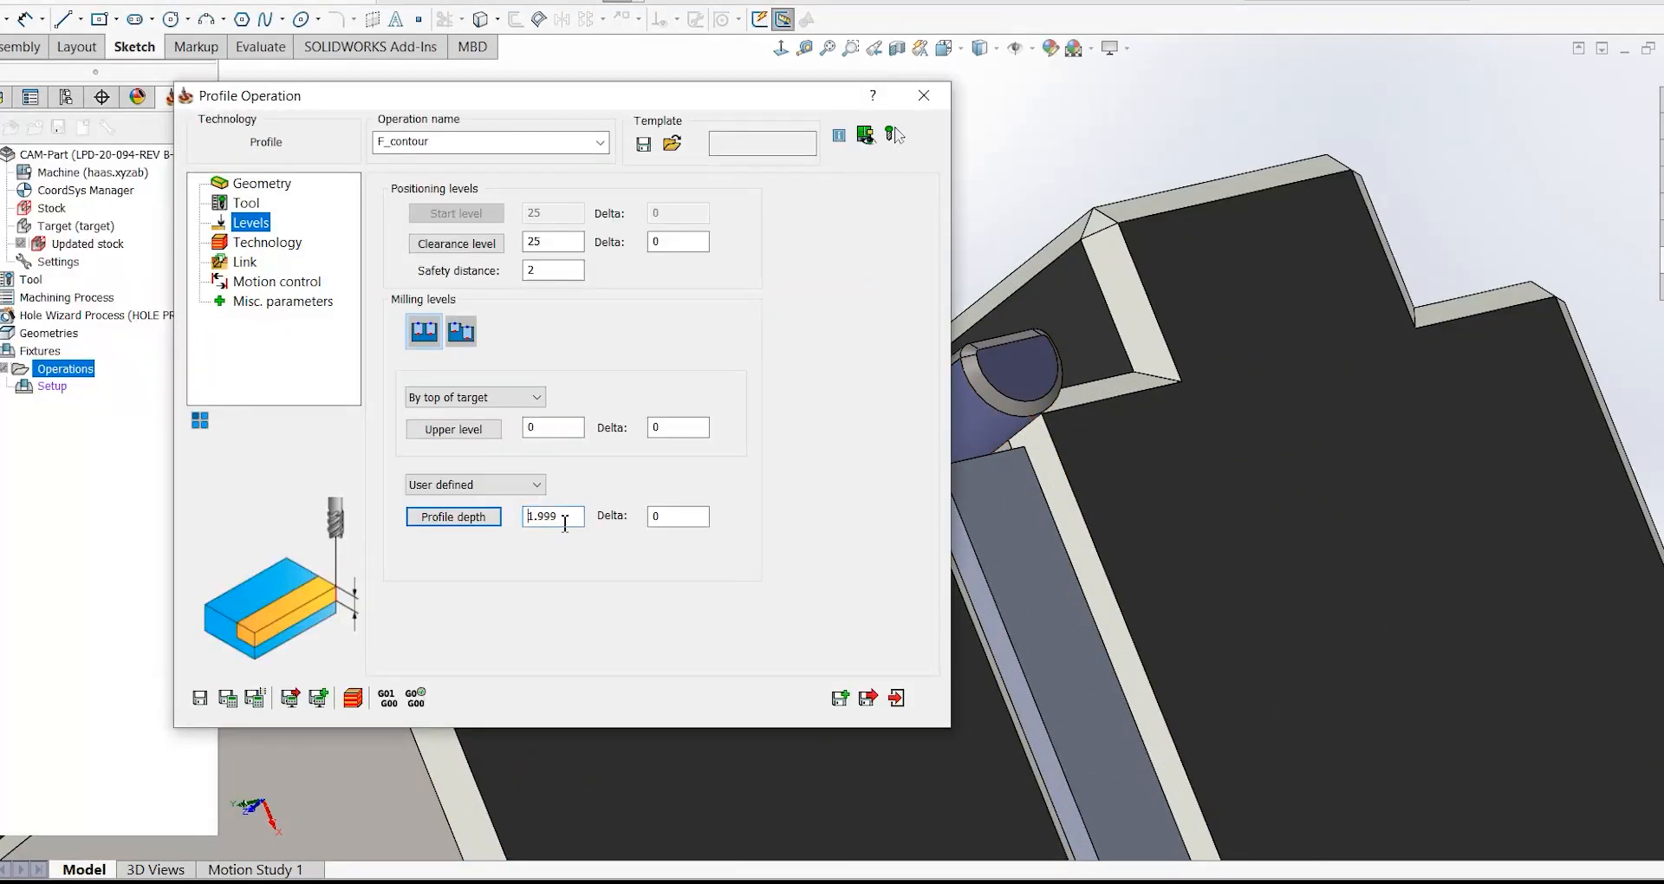
pyautogui.doubleClick(555, 517)
pyautogui.write('2')
pyautogui.press('Tab')
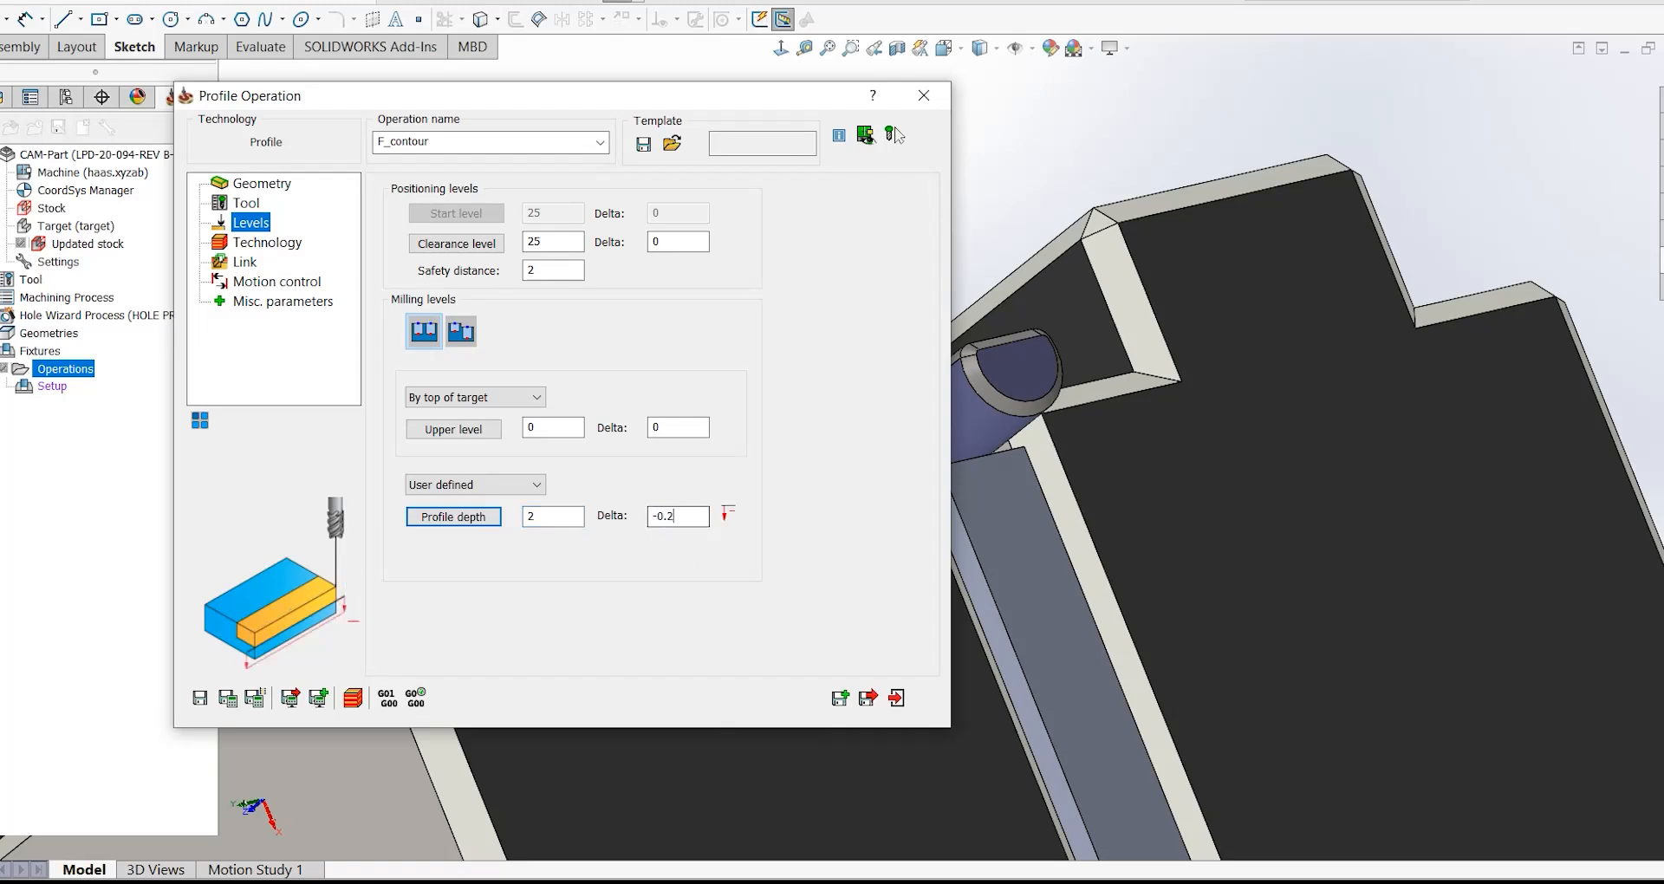
# - Enable roughing with a 0.05 wall offset and 0.1 step down, and set the depth cutting type to Zigzag
pyautogui.click(294, 244)
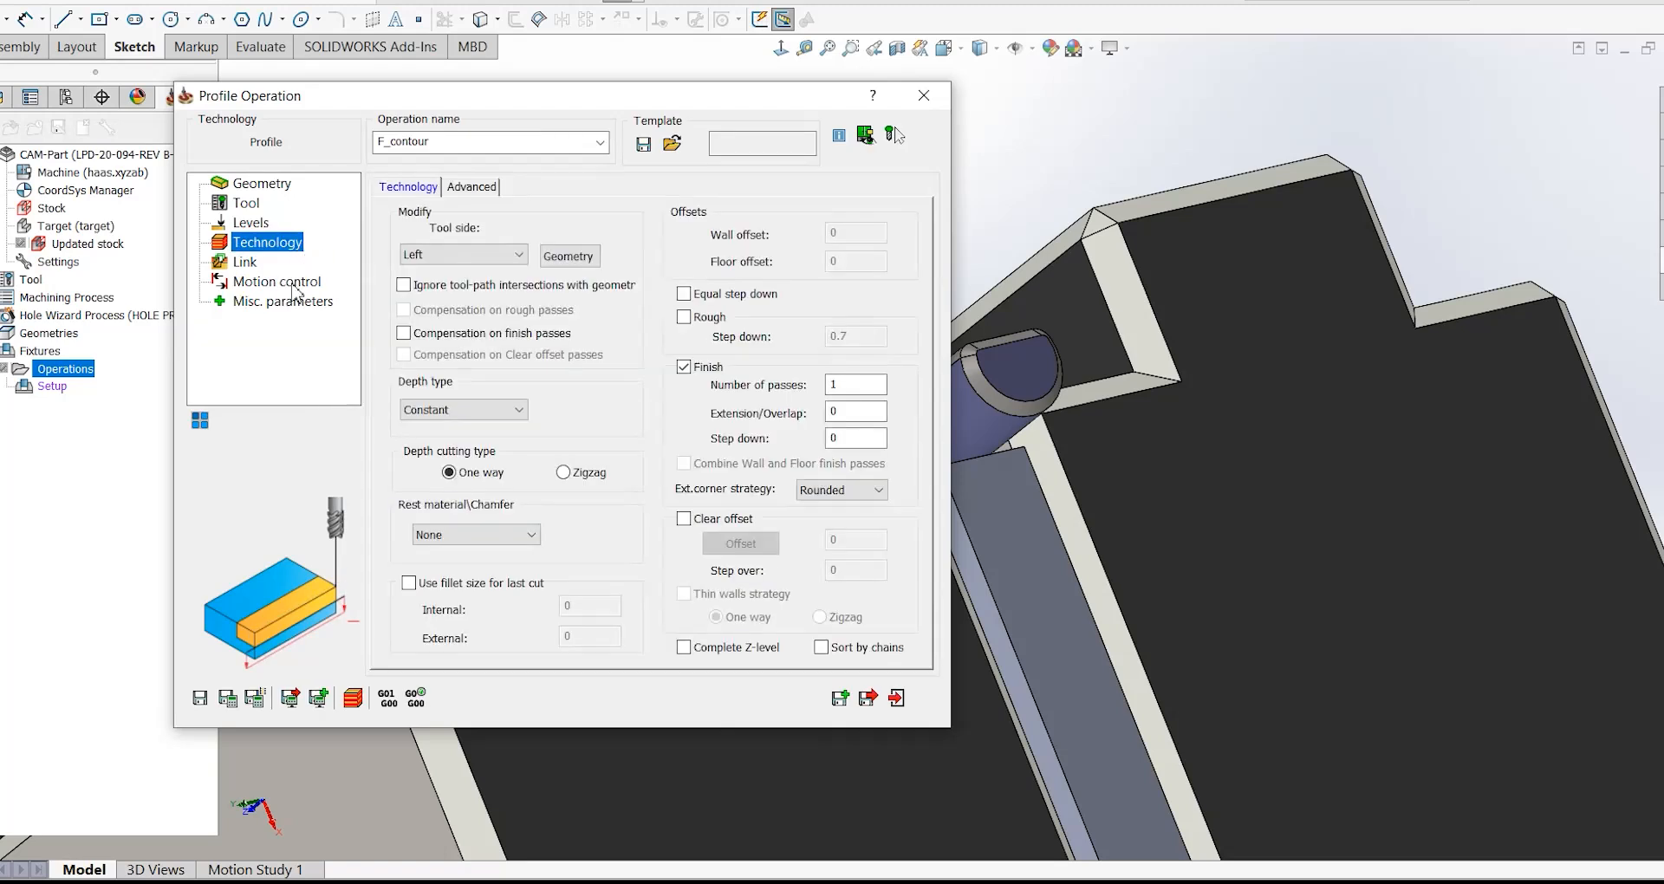
pyautogui.click(685, 317)
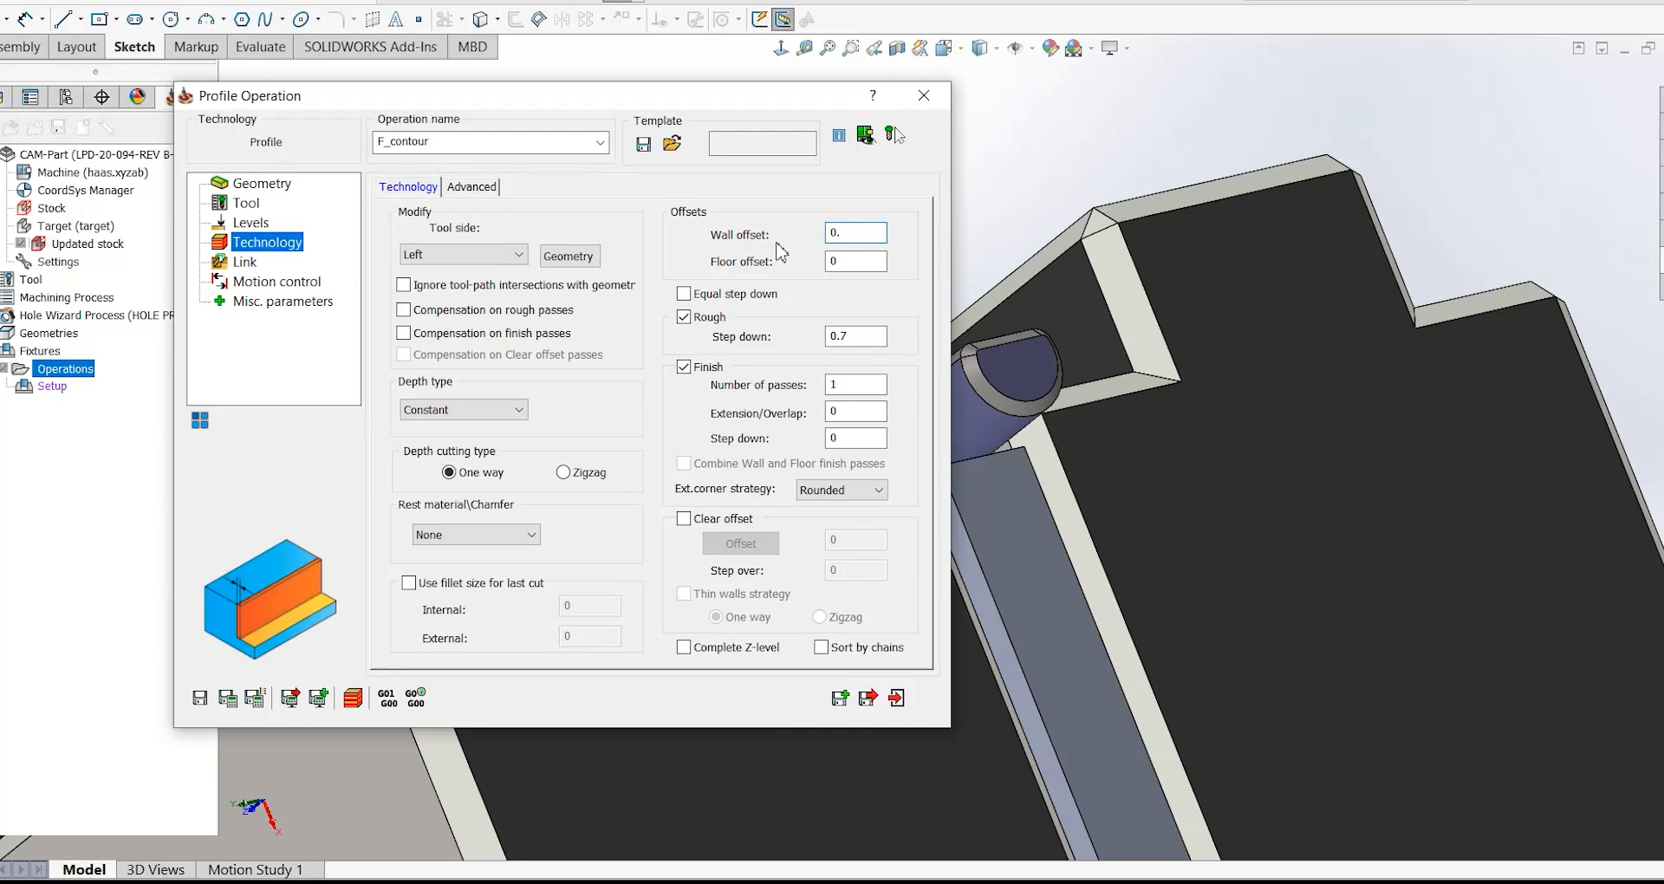
pyautogui.write('0.05')
pyautogui.moveTo(857, 332); pyautogui.dragTo(820, 336)
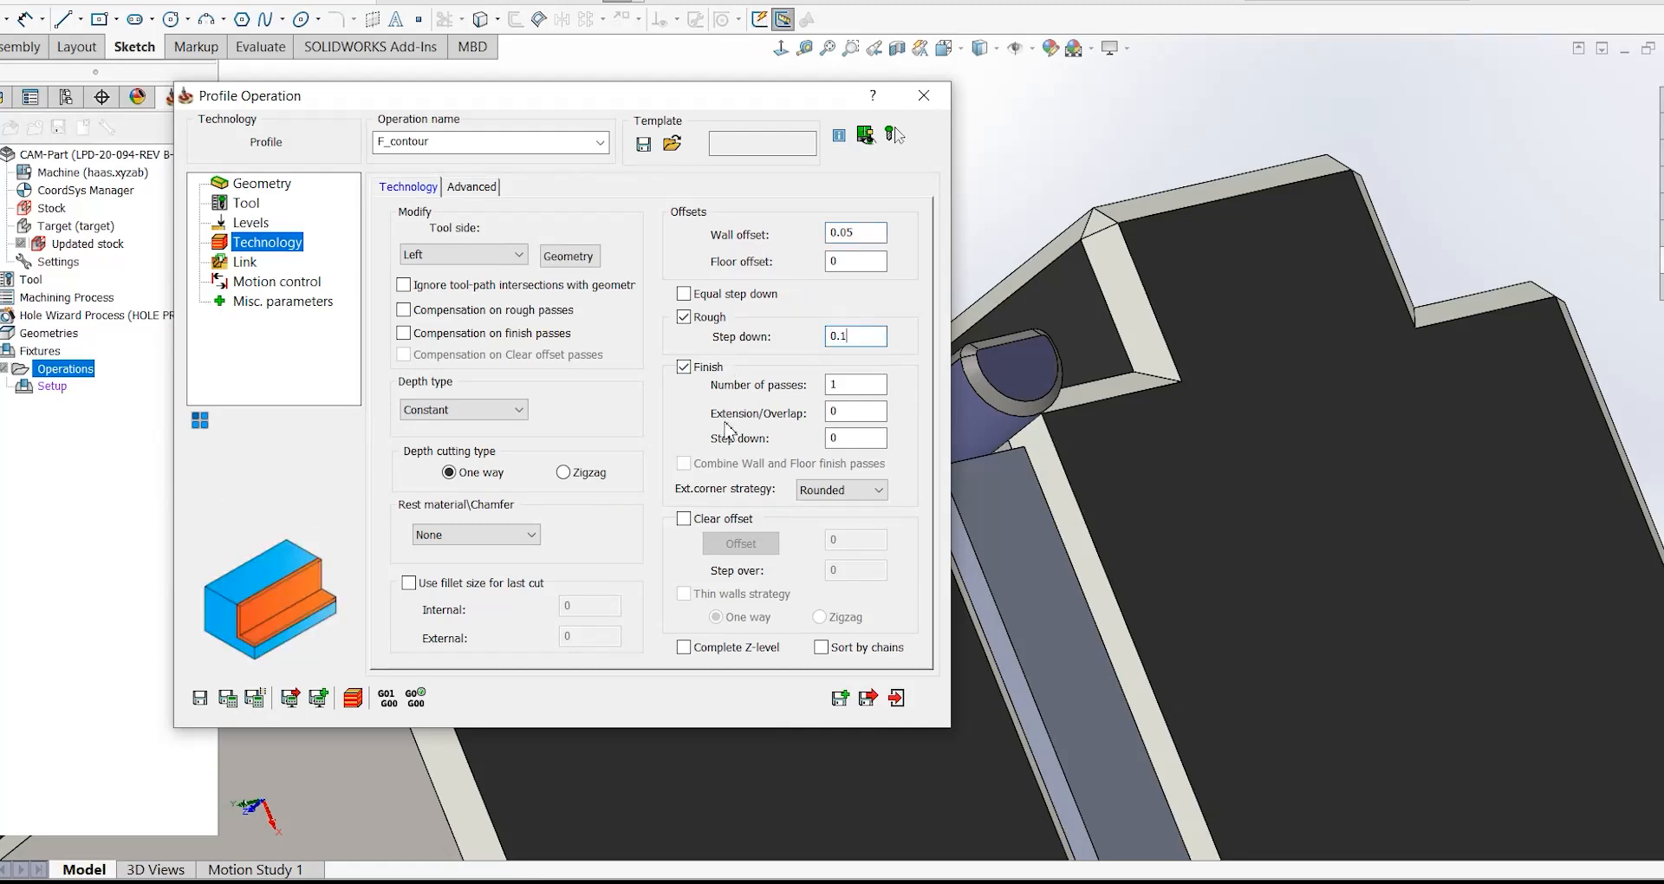
pyautogui.click(563, 473)
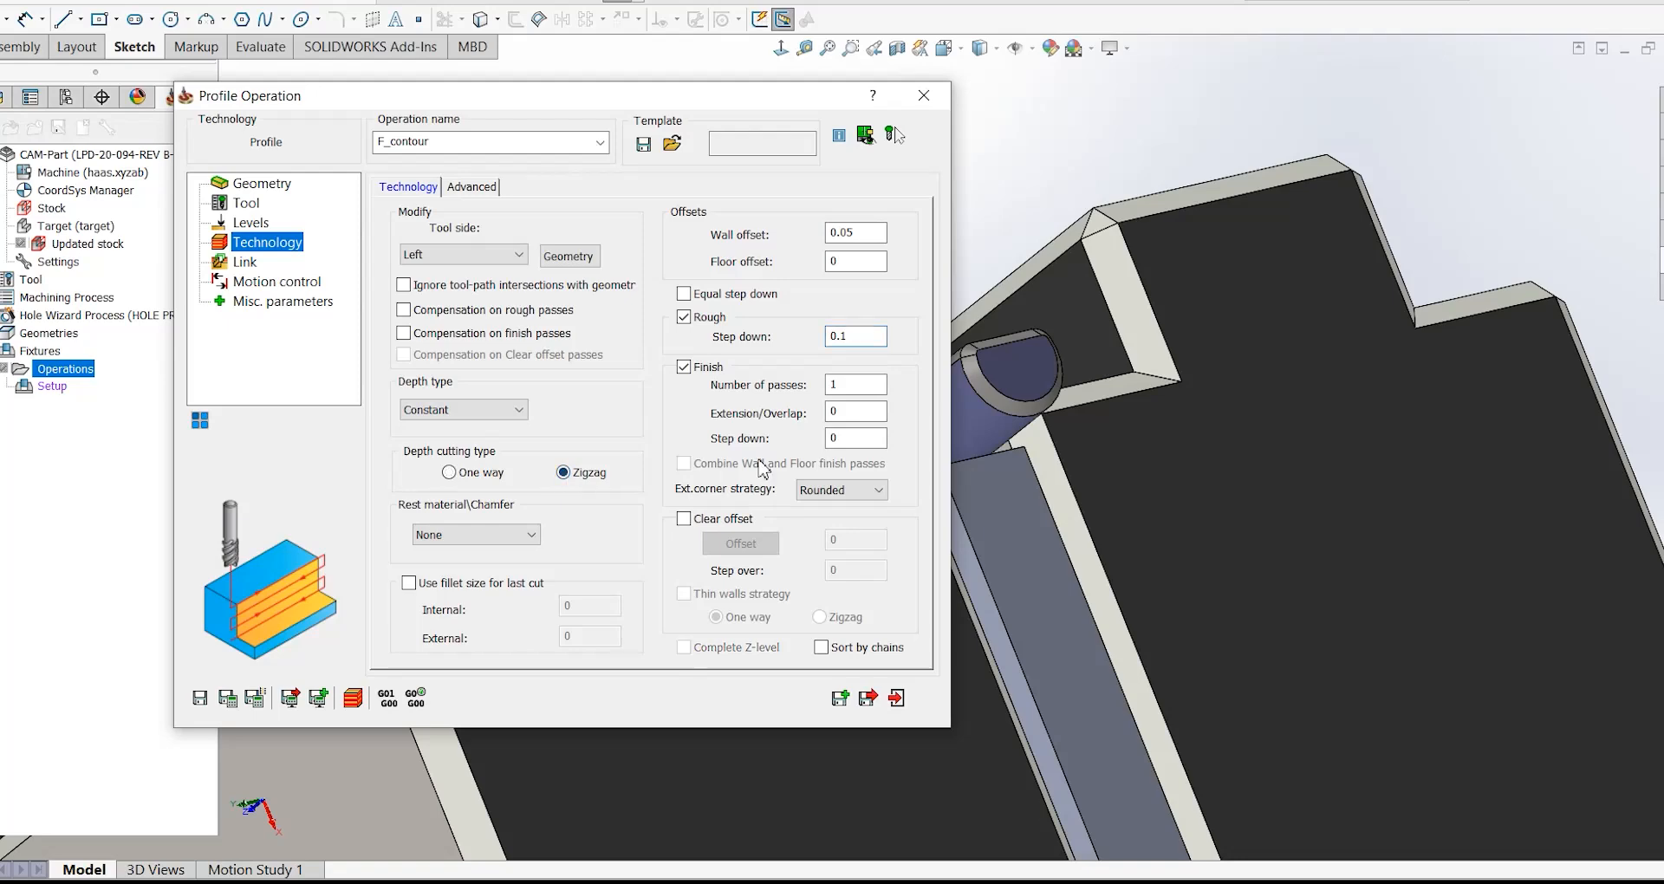
# - Reverse the contour chain's direction in the tool-side geometry, and save and calculate the operation
pyautogui.click(568, 256)
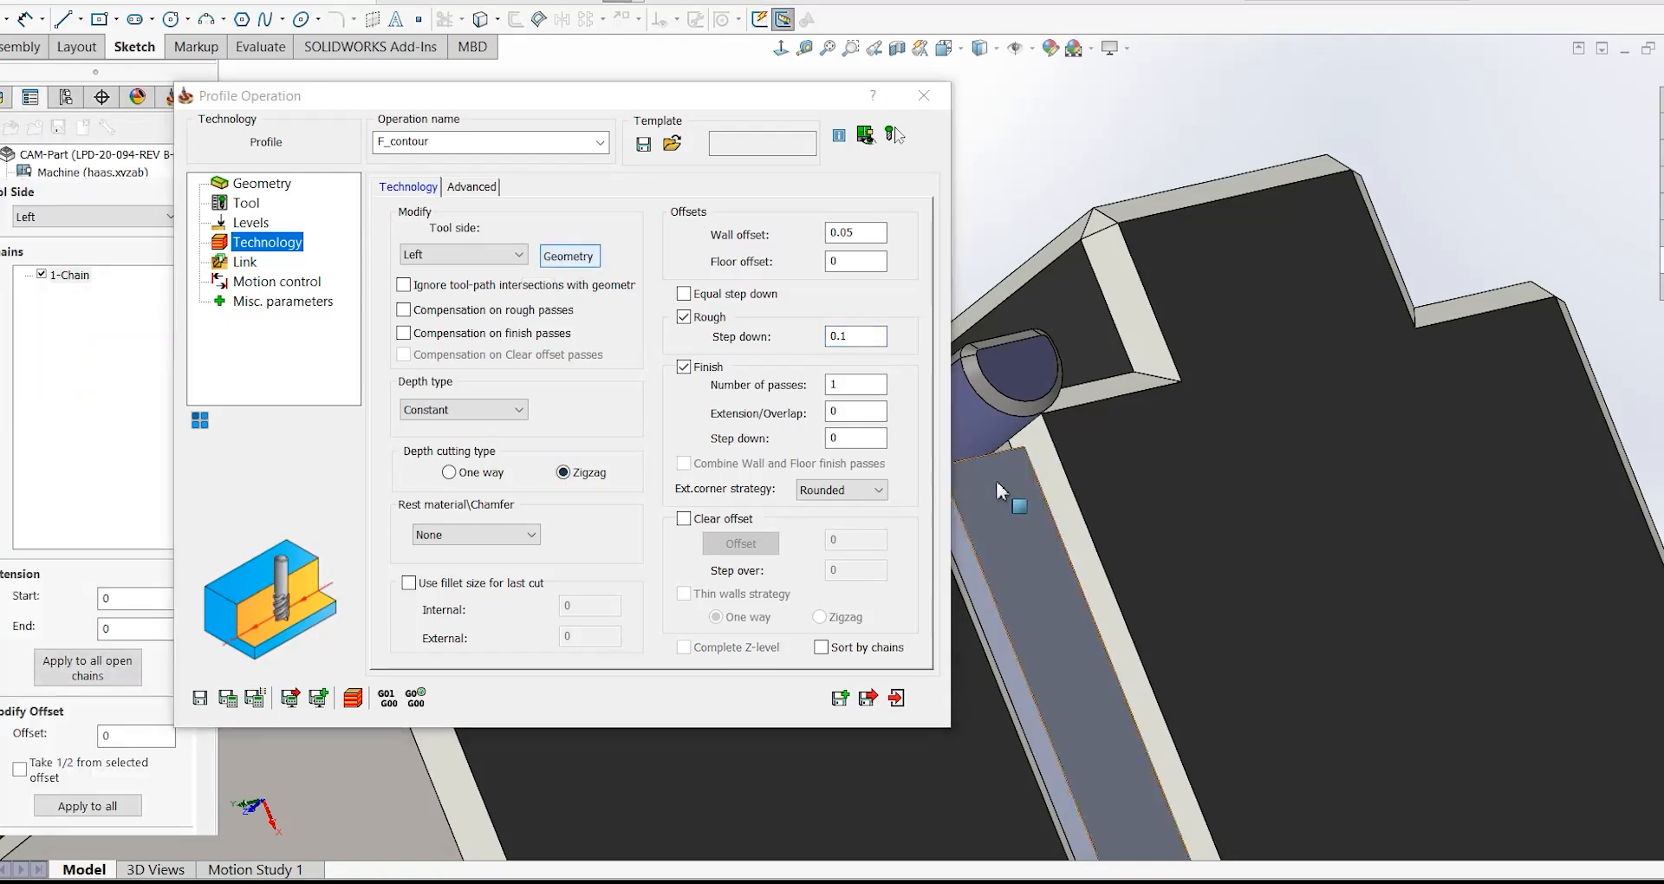
pyautogui.moveTo(994, 387); pyautogui.dragTo(1090, 504, button='middle')
pyautogui.rightClick(69, 273)
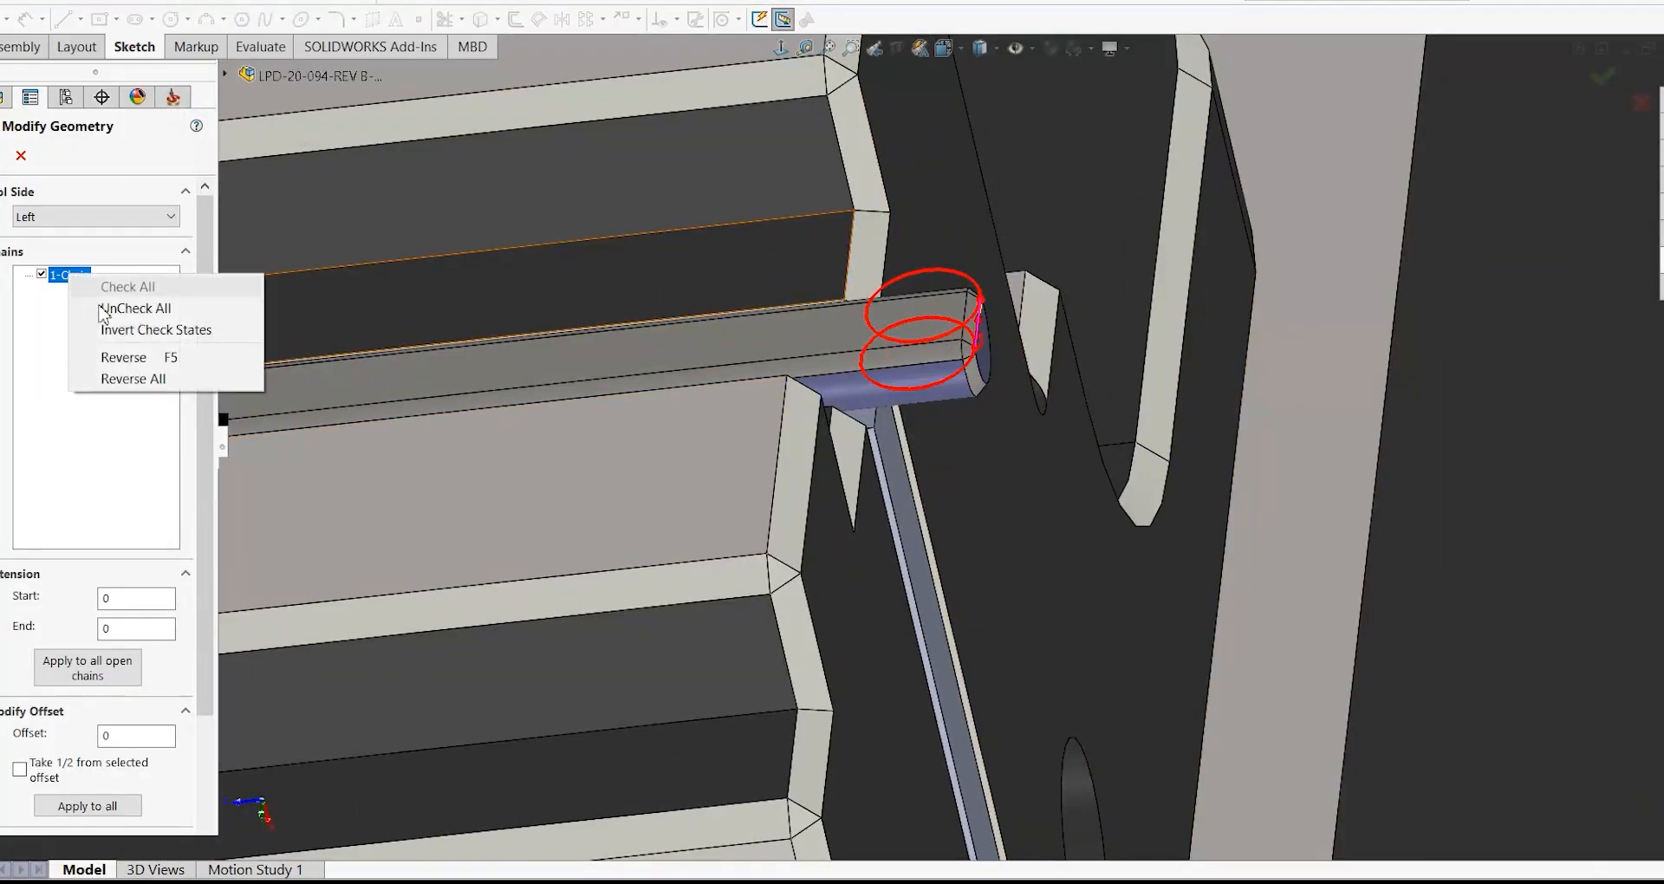
pyautogui.click(132, 354)
pyautogui.scroll(5, 824, 411)
pyautogui.click(2, 156)
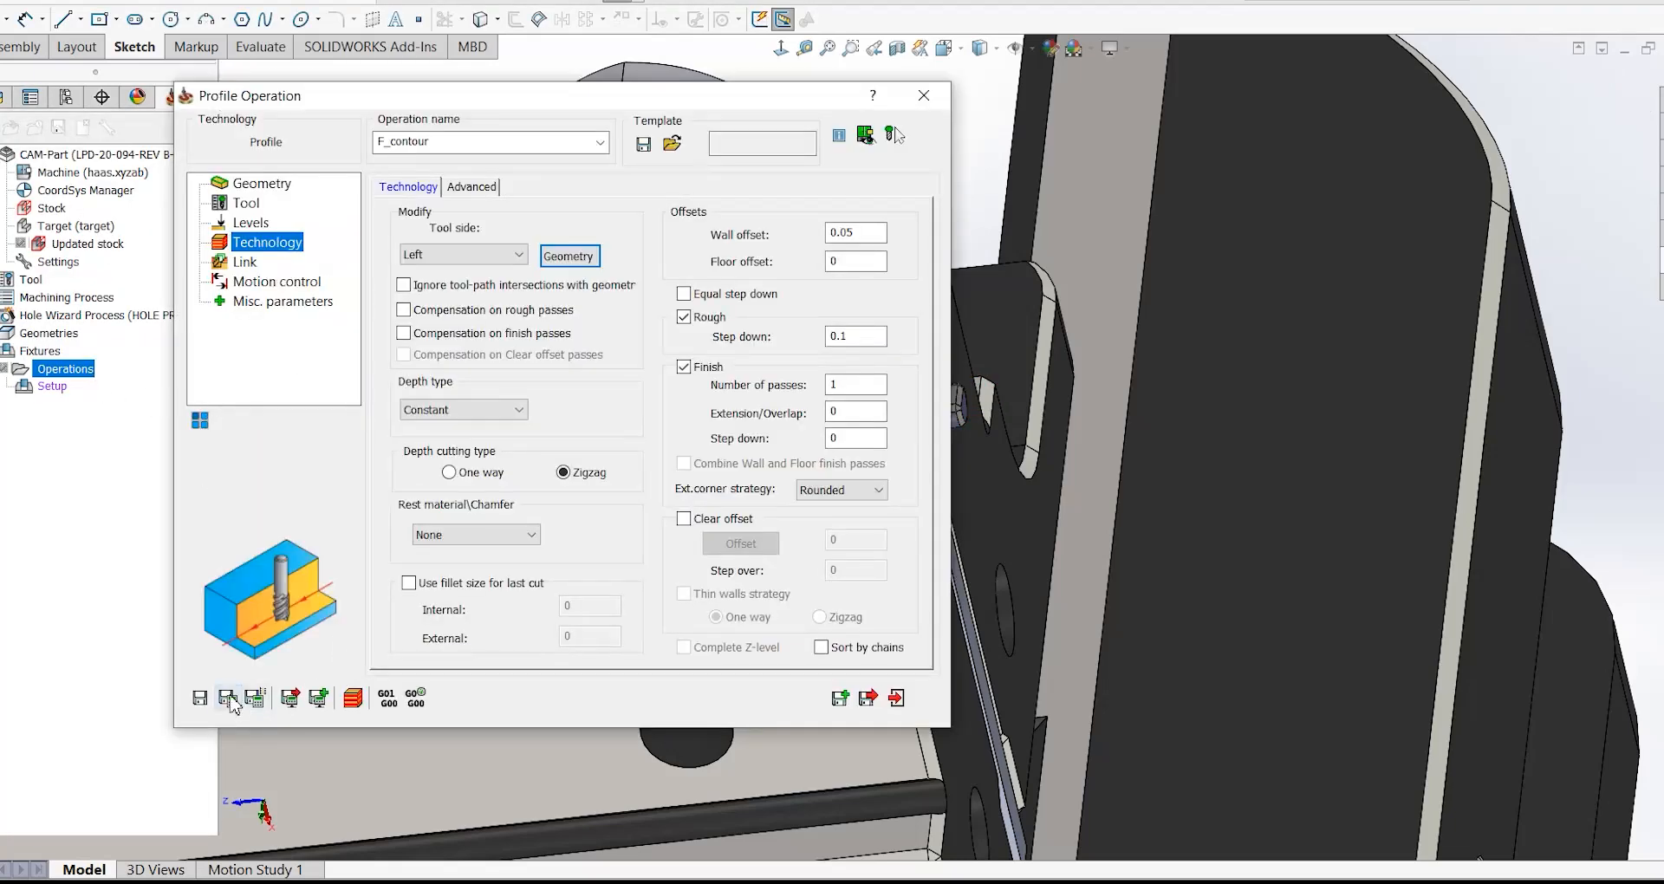
pyautogui.click(228, 699)
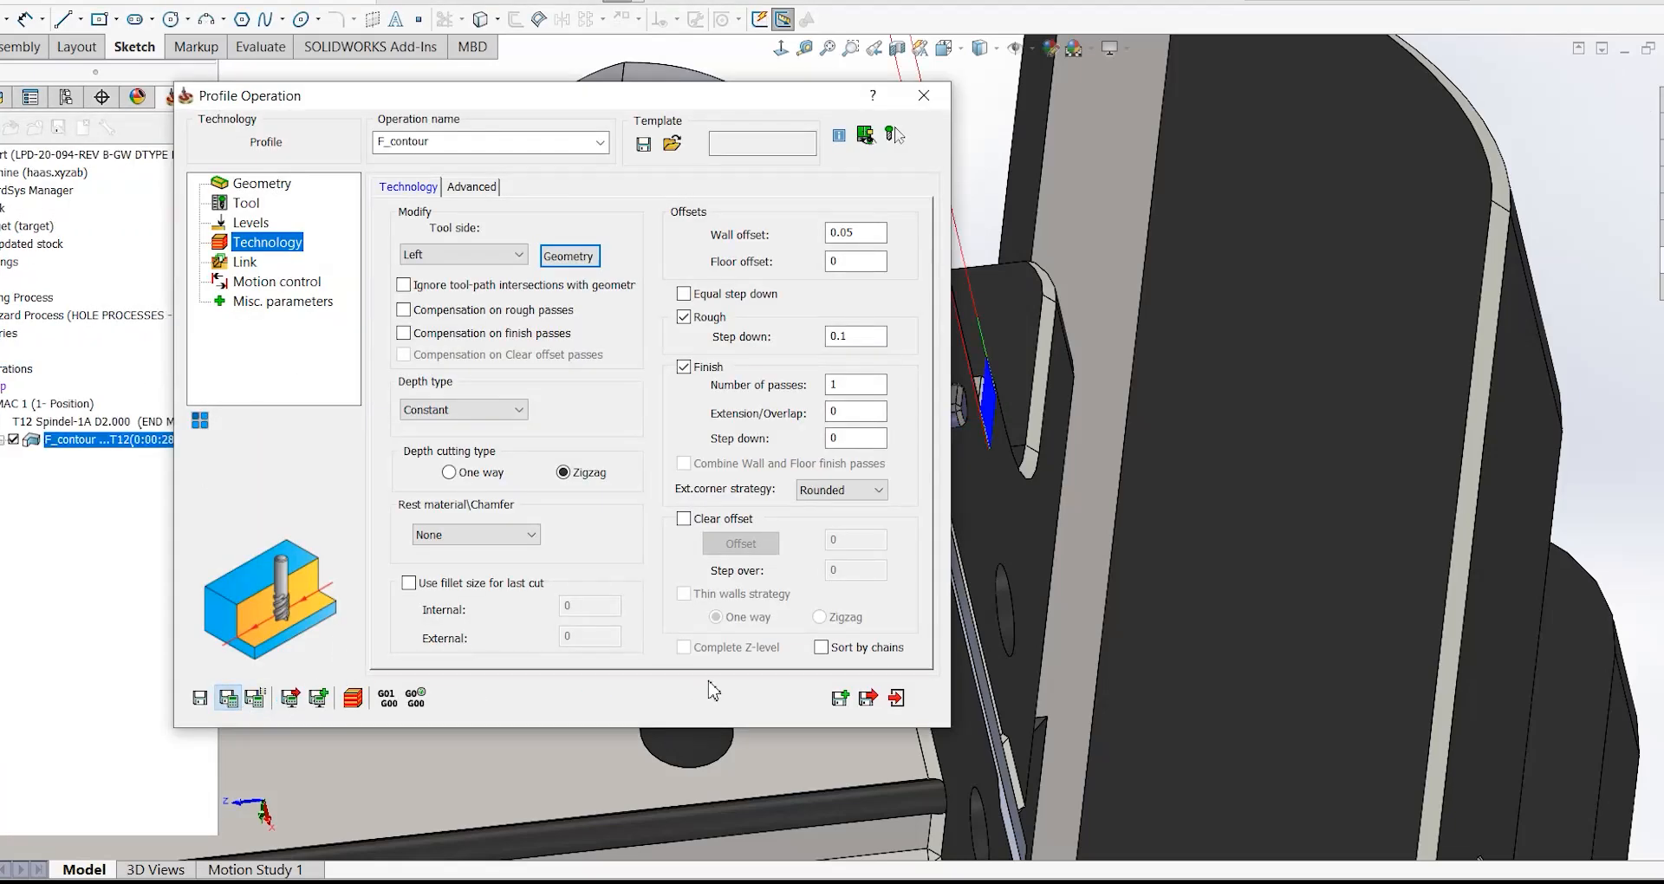
# - Define the tangent lead-in length by value, try 2.5 and reduce it slightly, recalculating each time, and close the operation
pyautogui.click(245, 263)
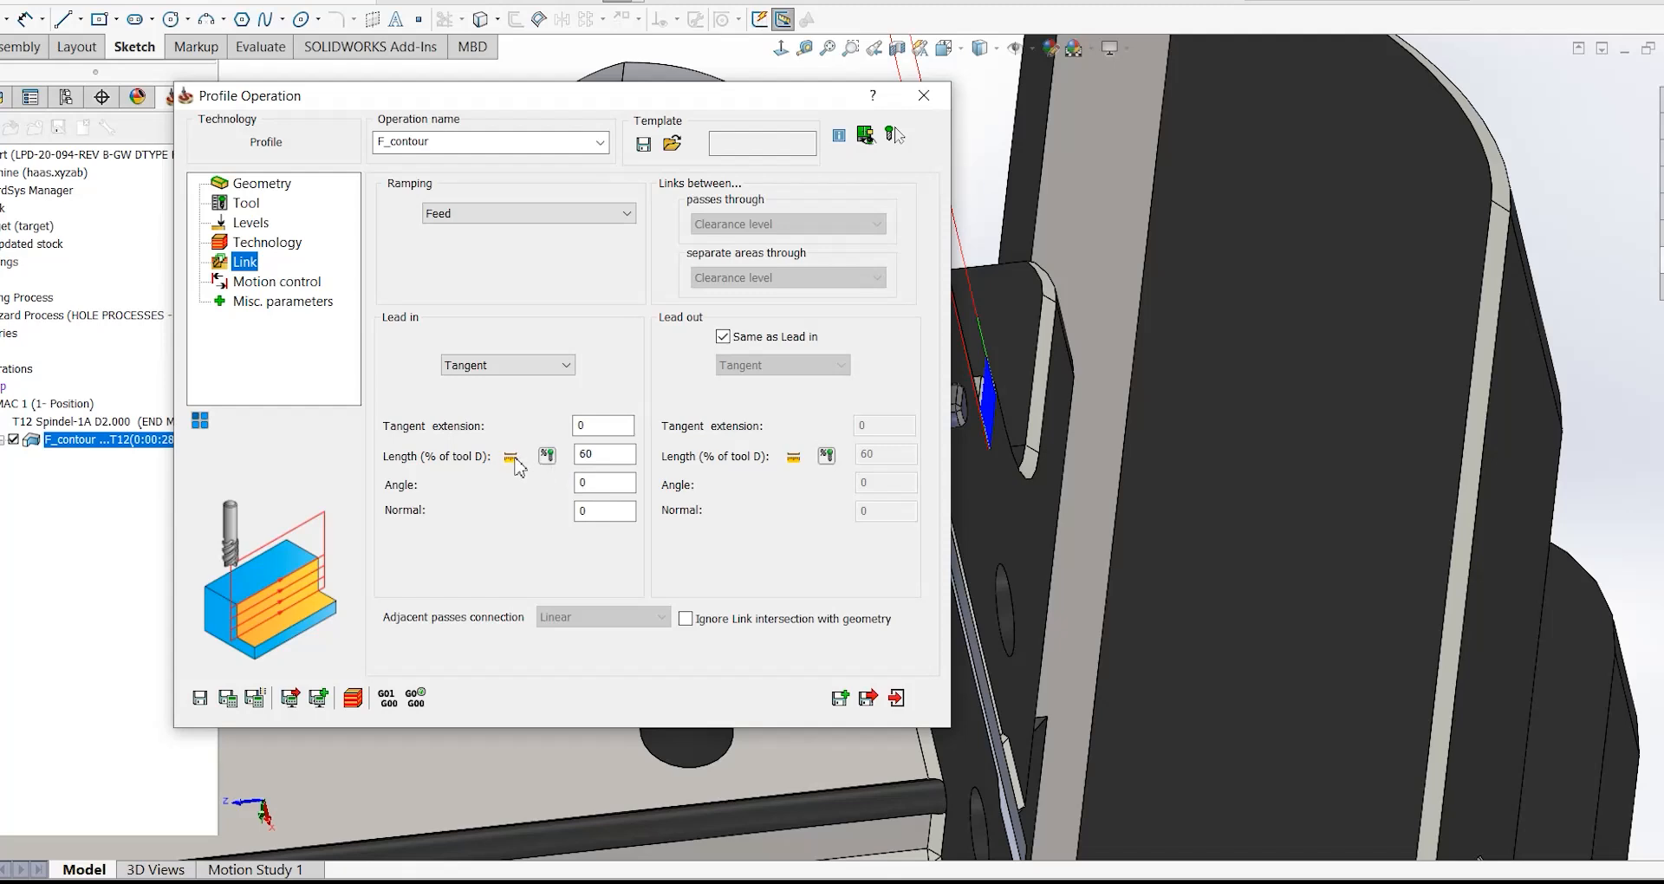
pyautogui.click(510, 457)
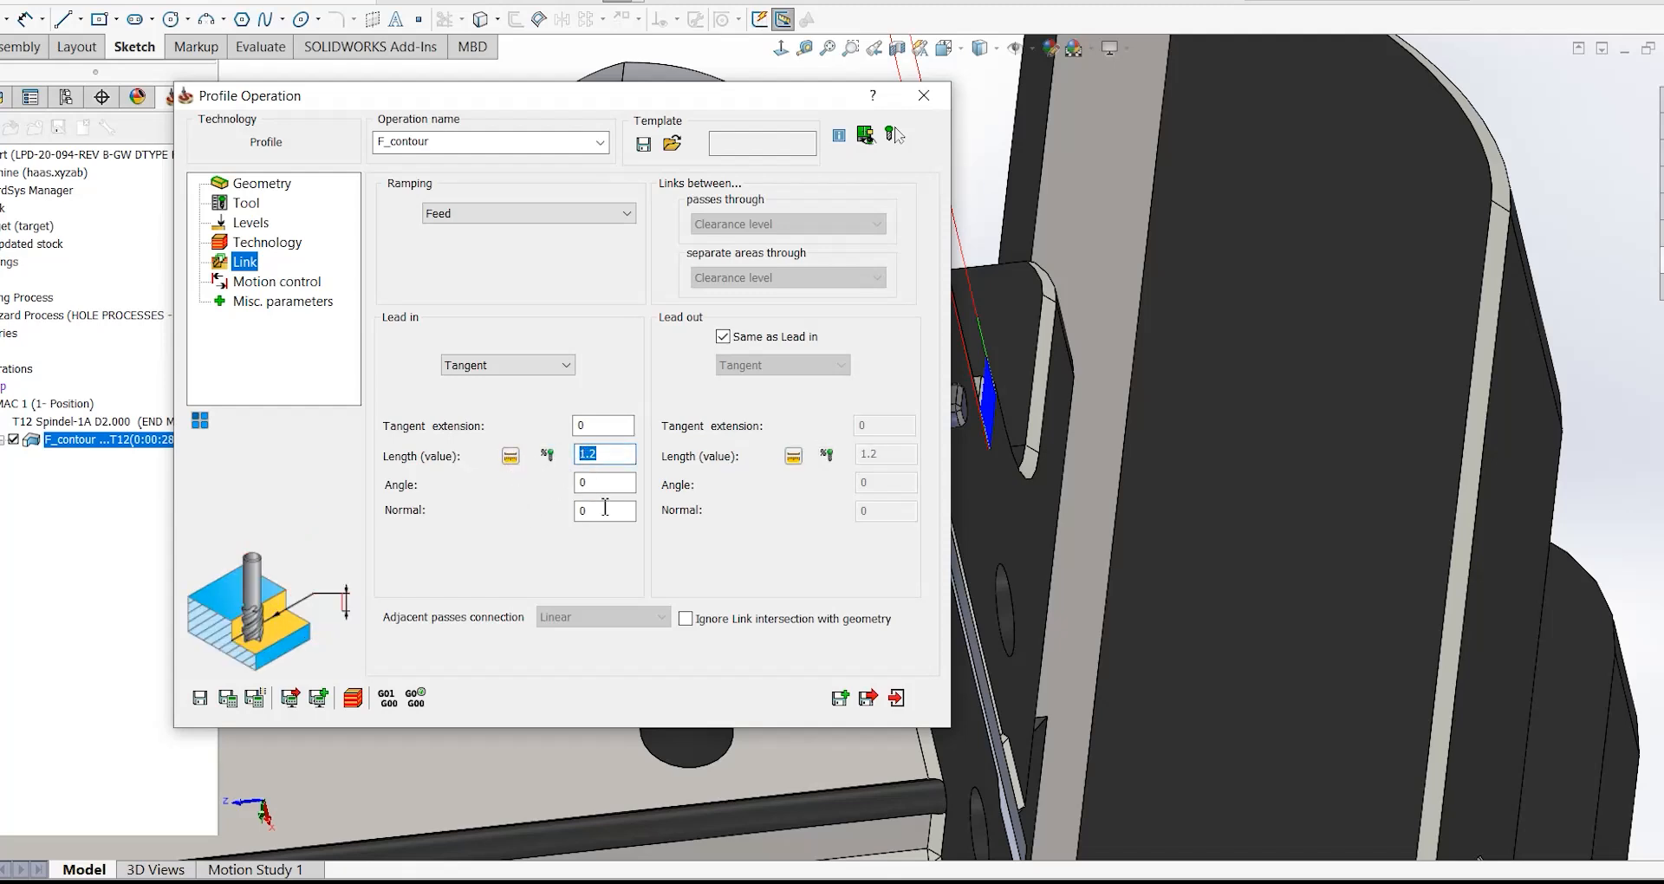
pyautogui.click(228, 699)
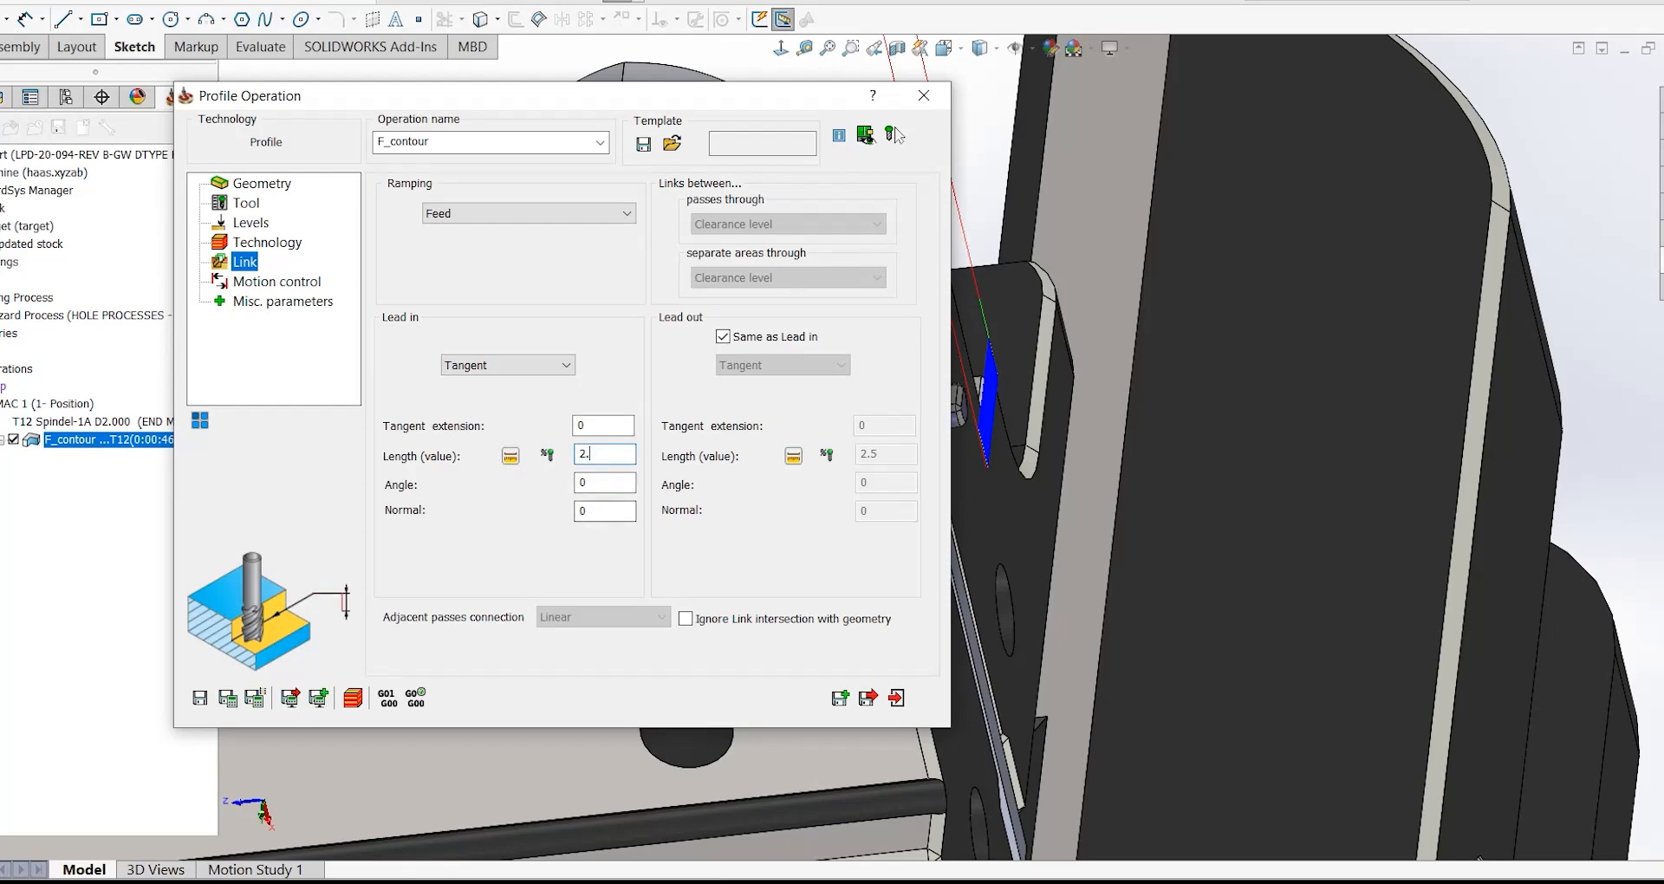
pyautogui.click(230, 701)
pyautogui.click(893, 702)
# - Insert a new part into the assembly and place its sketch plane on the pin's near end face
pyautogui.scroll(5, 930, 441)
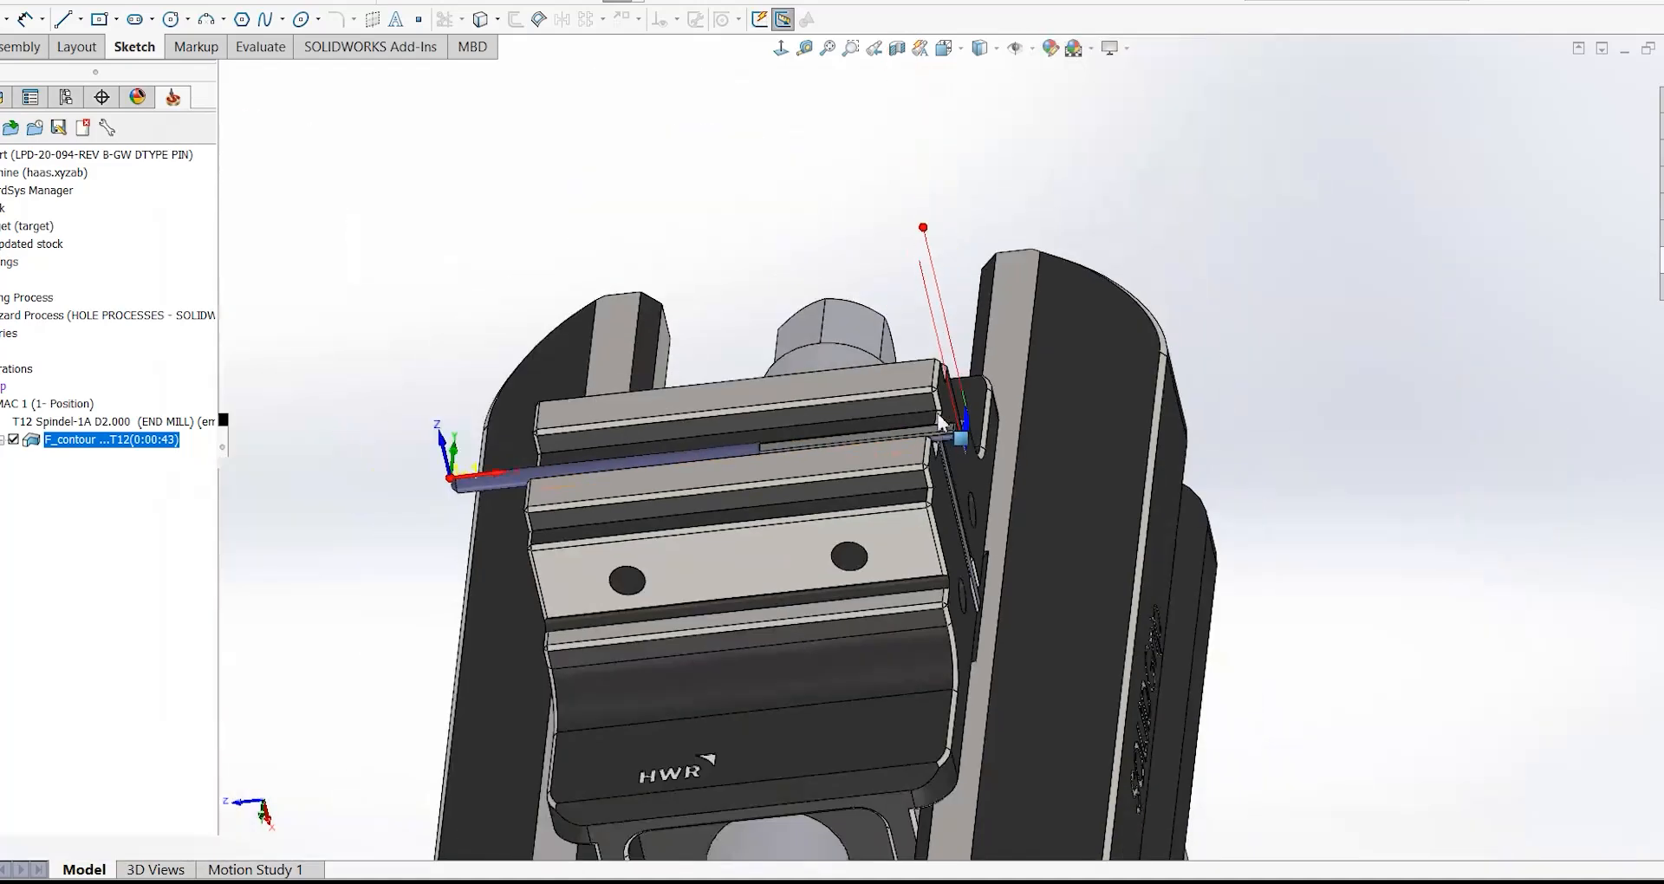
pyautogui.moveTo(908, 396); pyautogui.dragTo(1045, 377, button='middle')
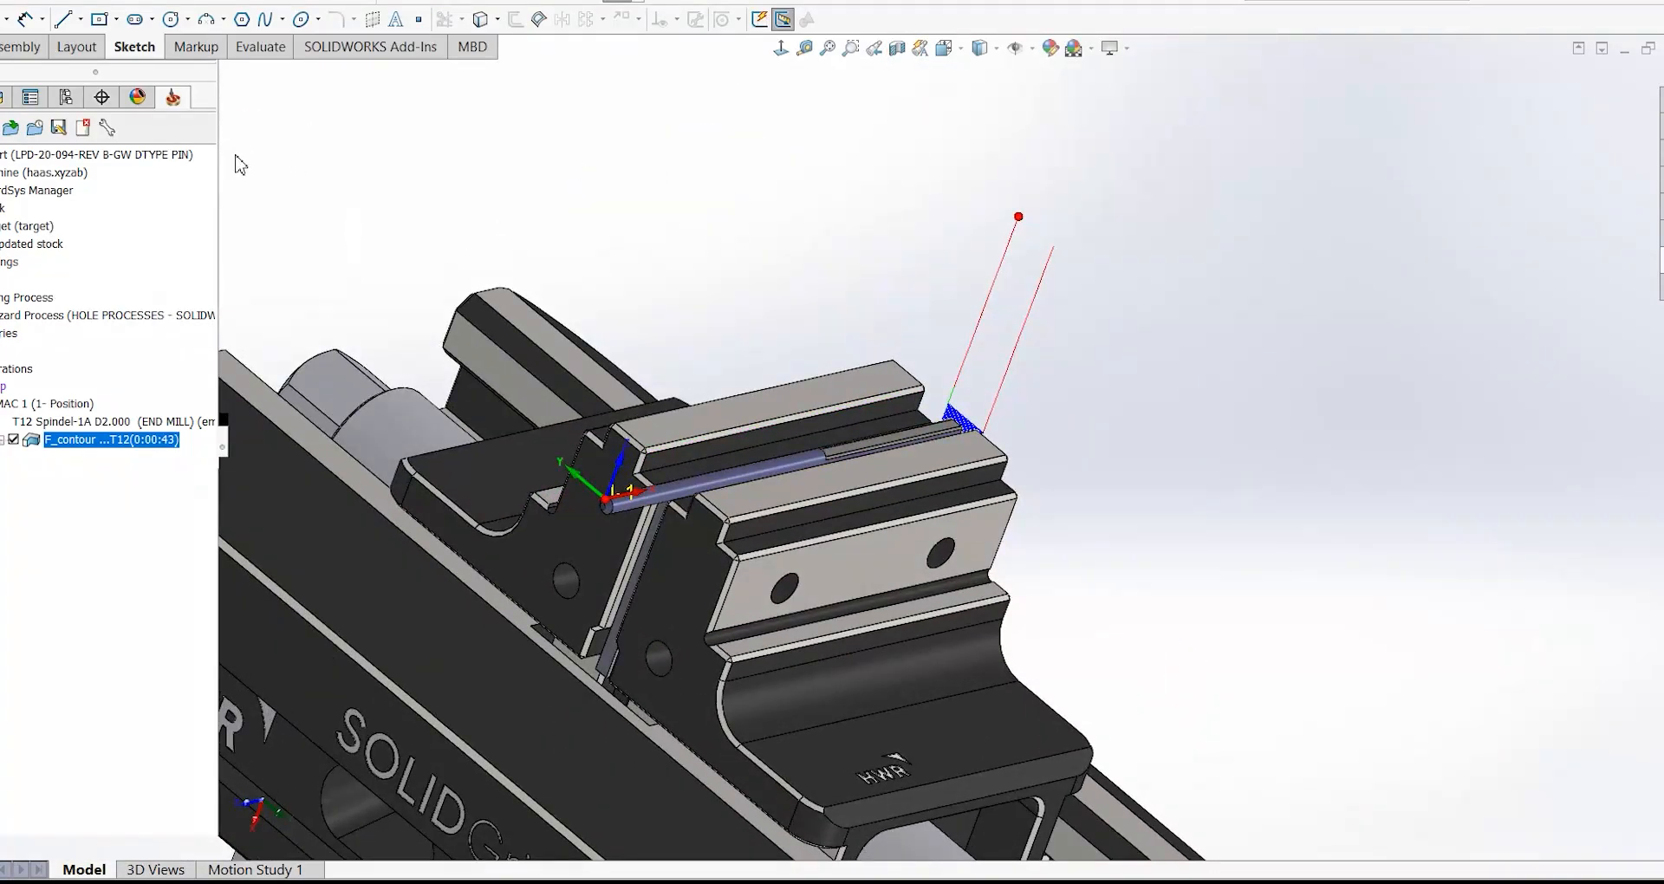
pyautogui.click(242, 7)
pyautogui.moveTo(257, 23)
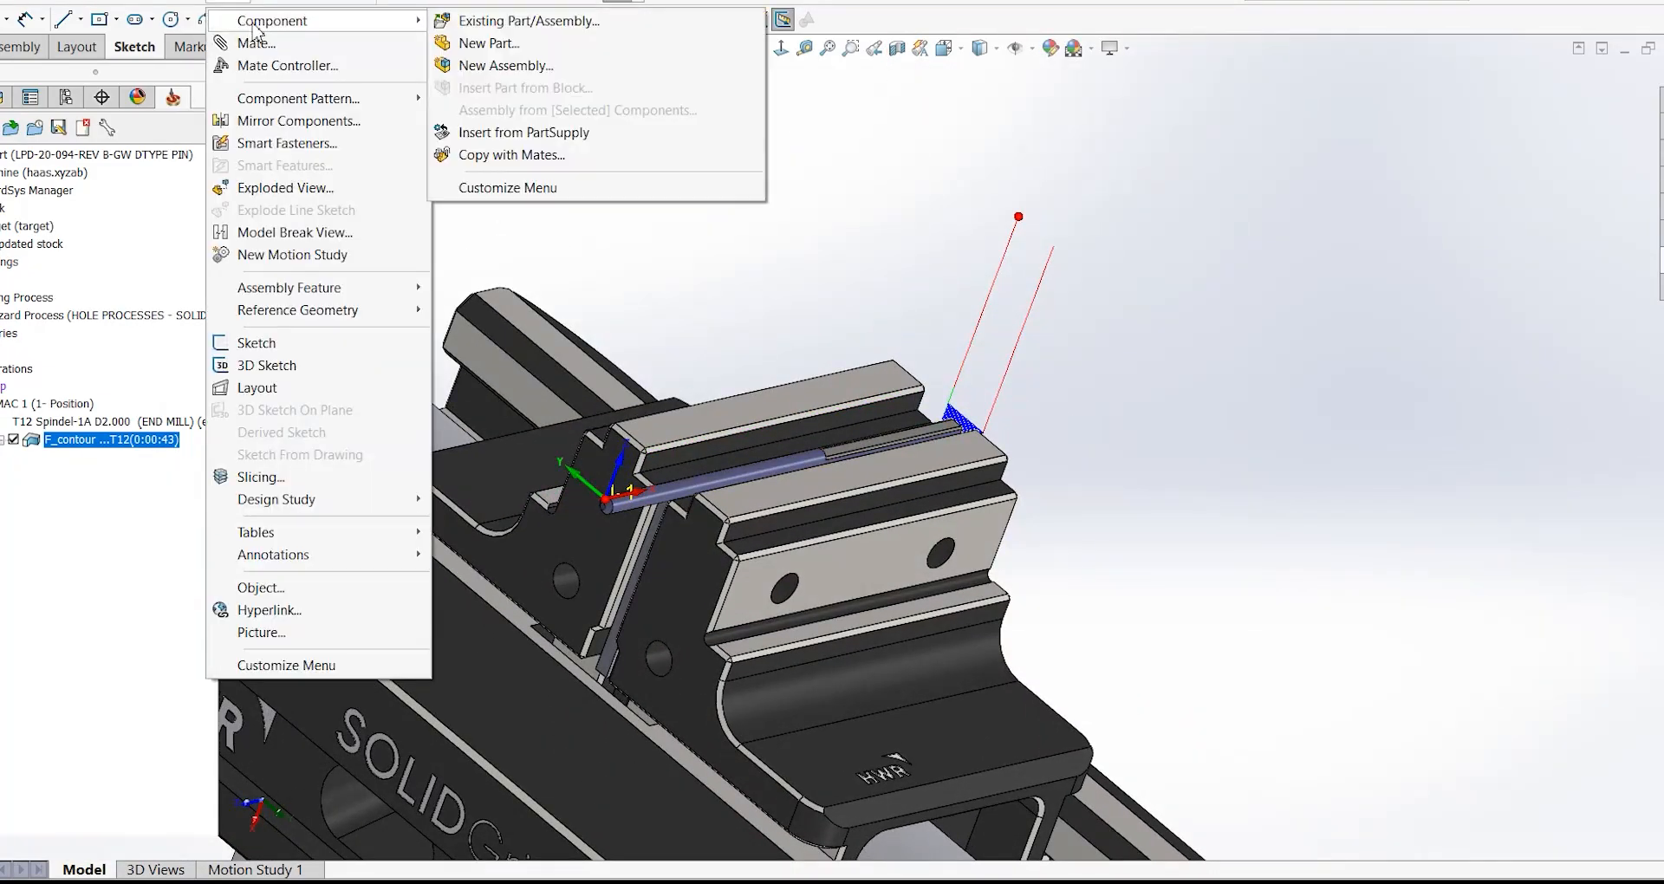
pyautogui.click(487, 47)
pyautogui.scroll(-6, 637, 525)
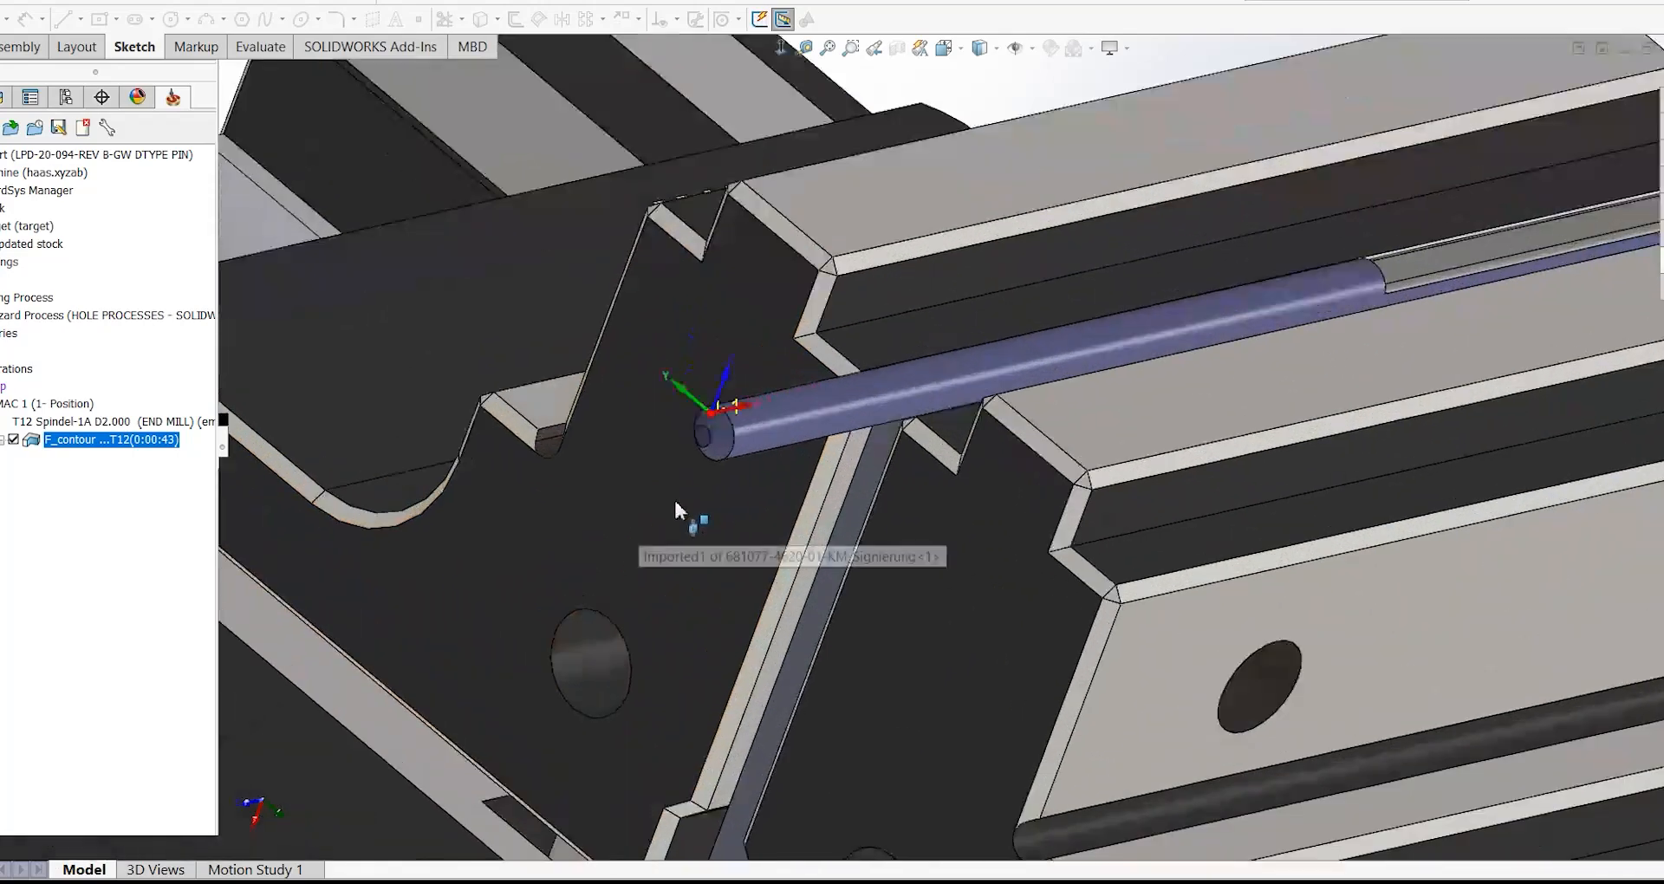
pyautogui.scroll(-2, 675, 510)
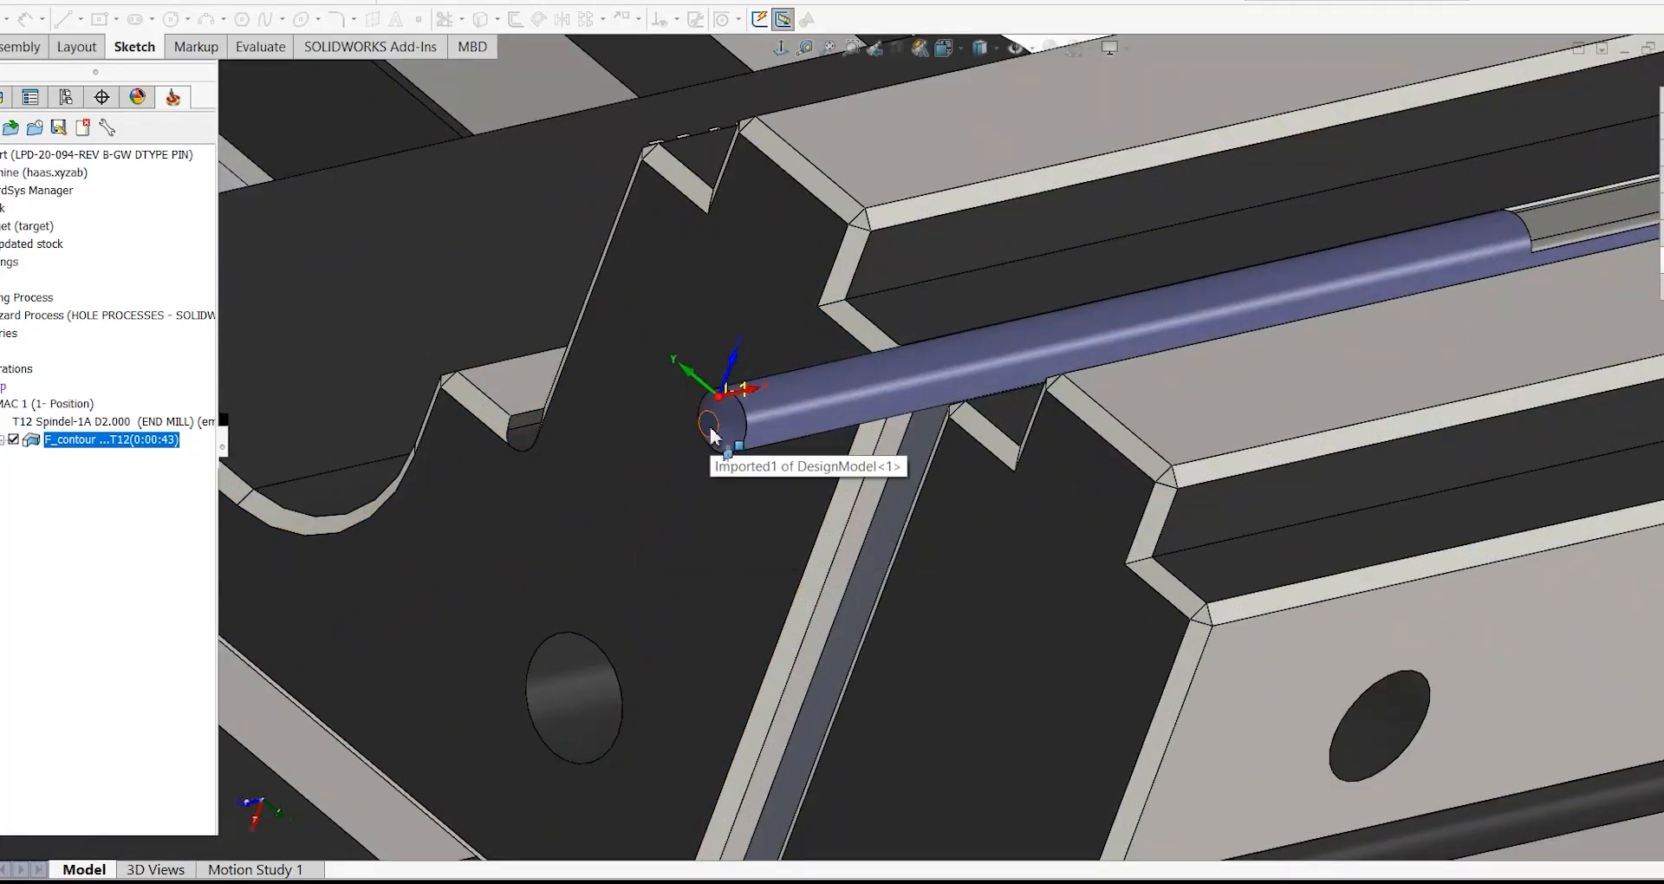
pyautogui.scroll(7, 711, 435)
pyautogui.moveTo(1201, 405); pyautogui.dragTo(1101, 391, button='middle')
pyautogui.scroll(-10, 980, 438)
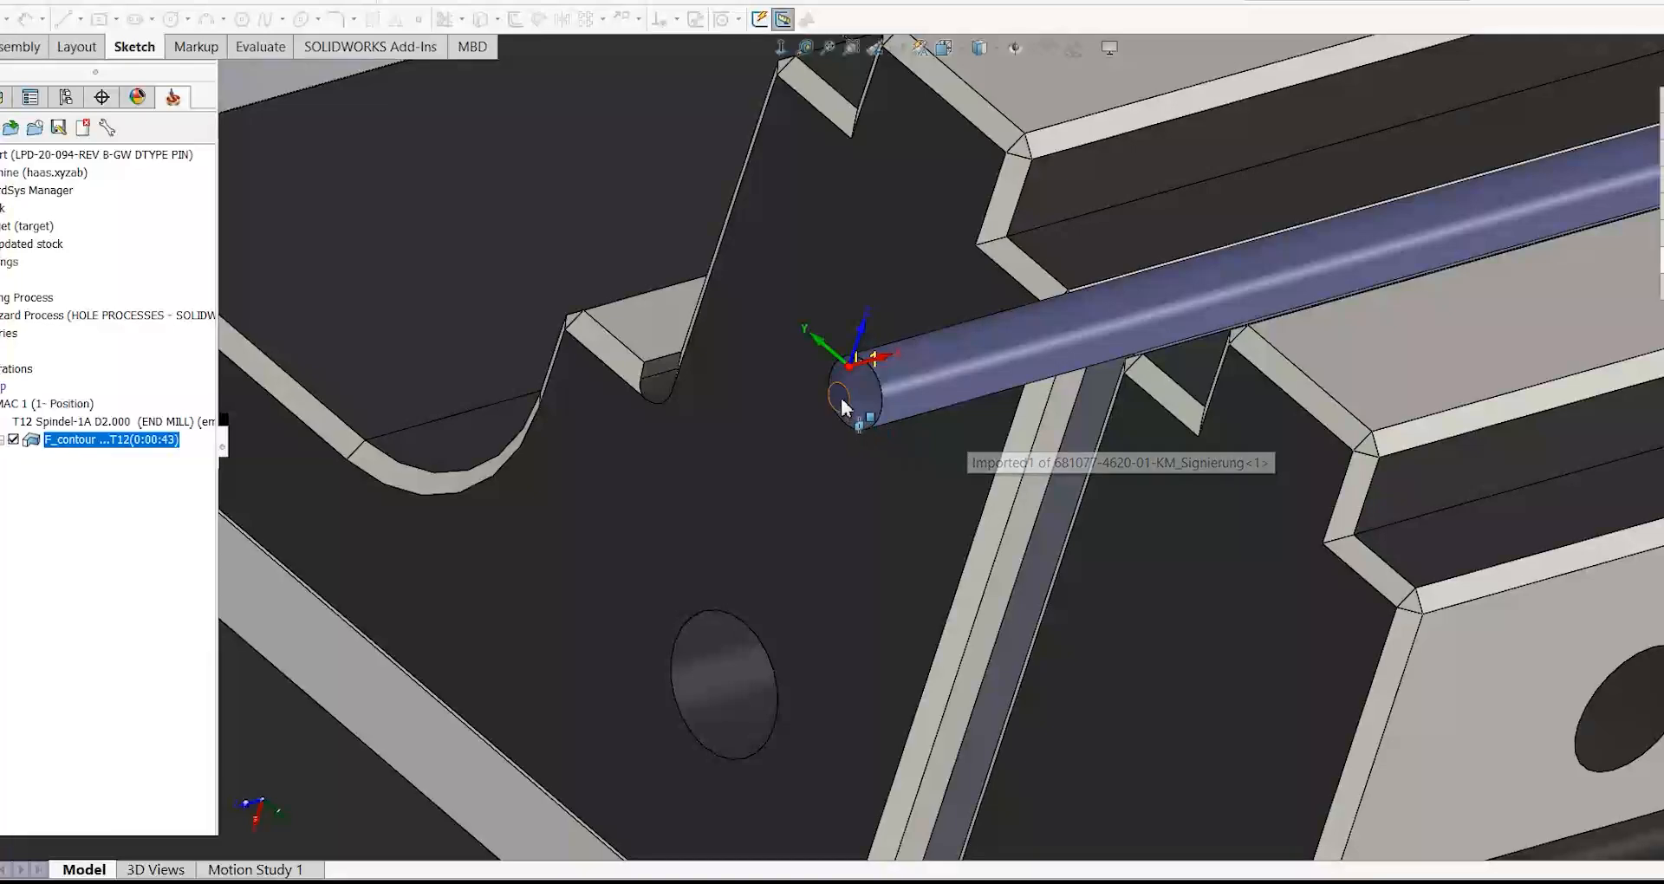
pyautogui.doubleClick(841, 398)
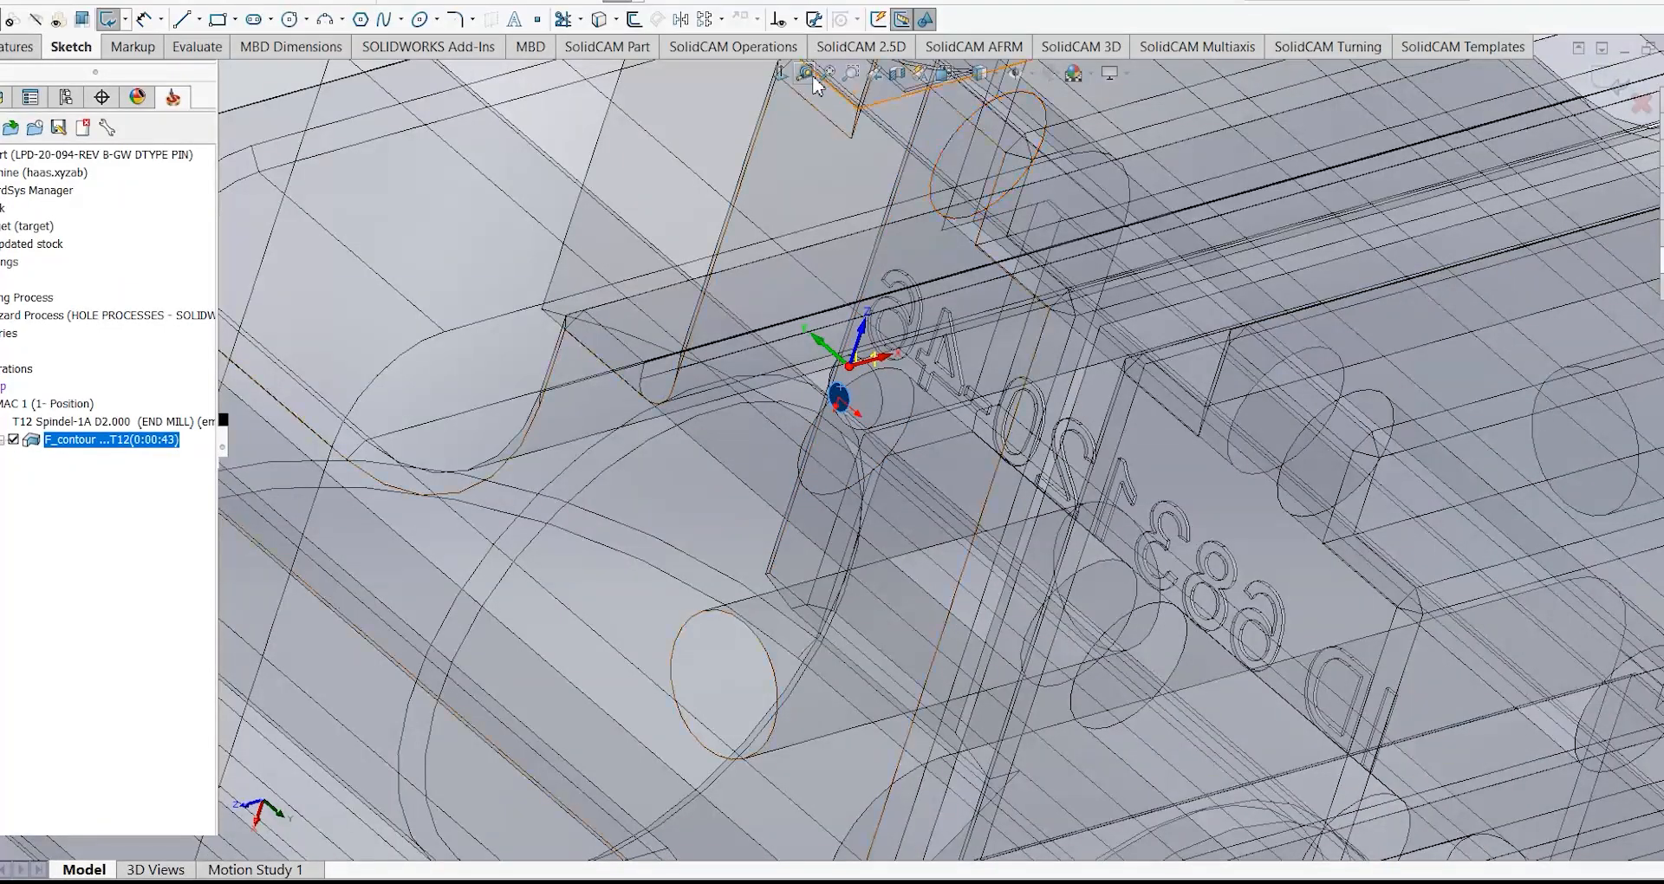
# - View the sketch plane head-on and sketch a circle of 1 mm radius centred on the origin, matching the pin's outer edge
pyautogui.click(785, 72)
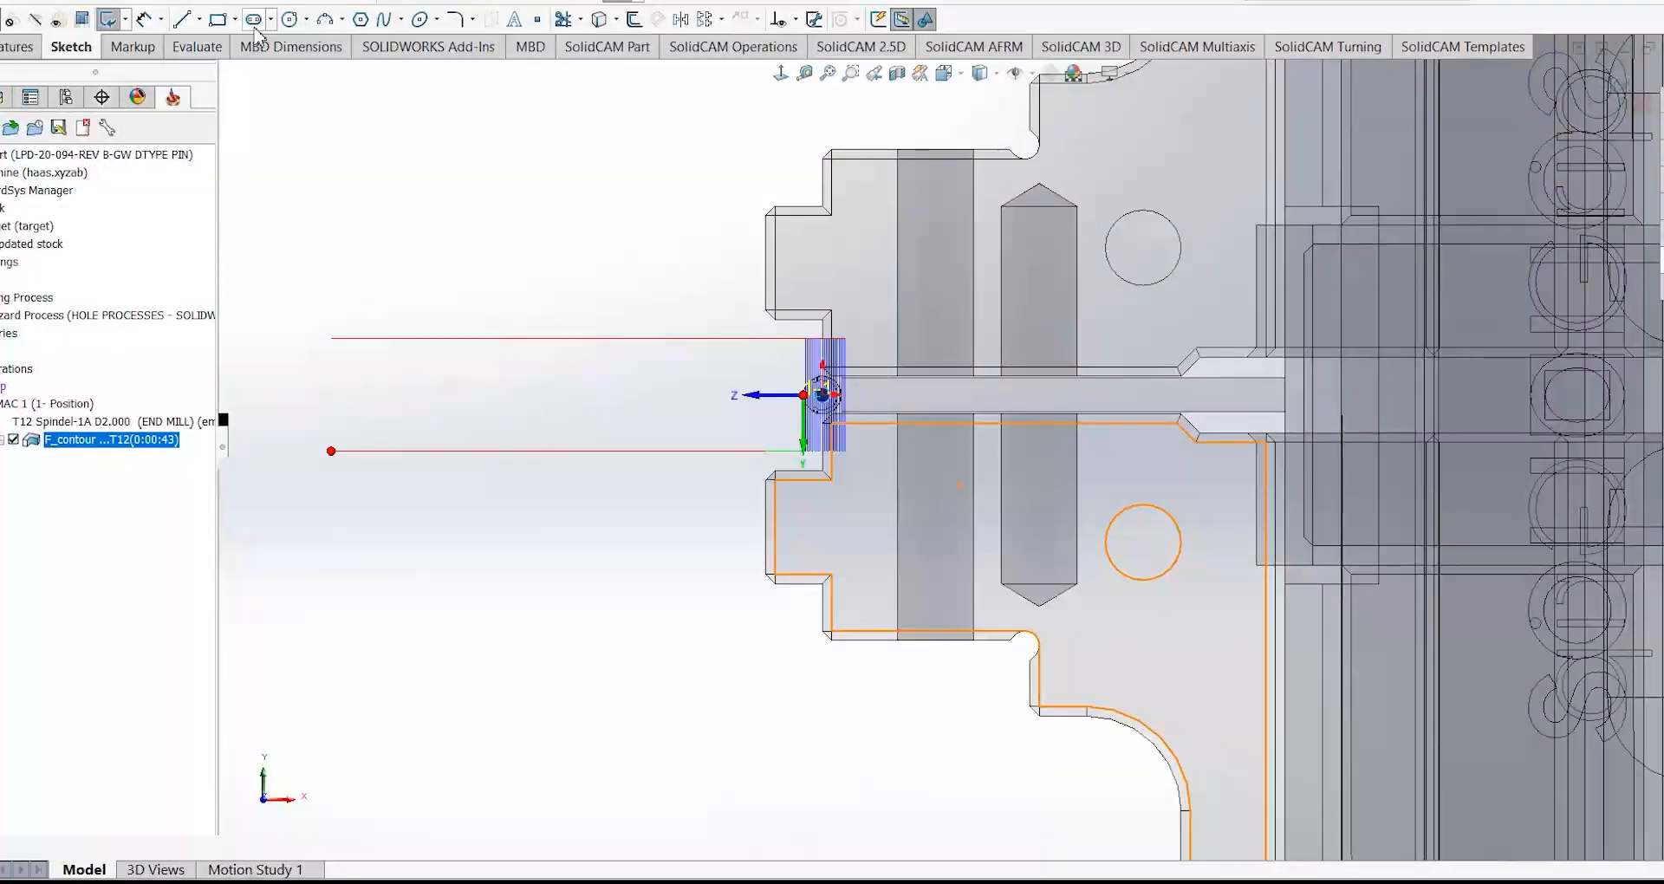
pyautogui.click(291, 19)
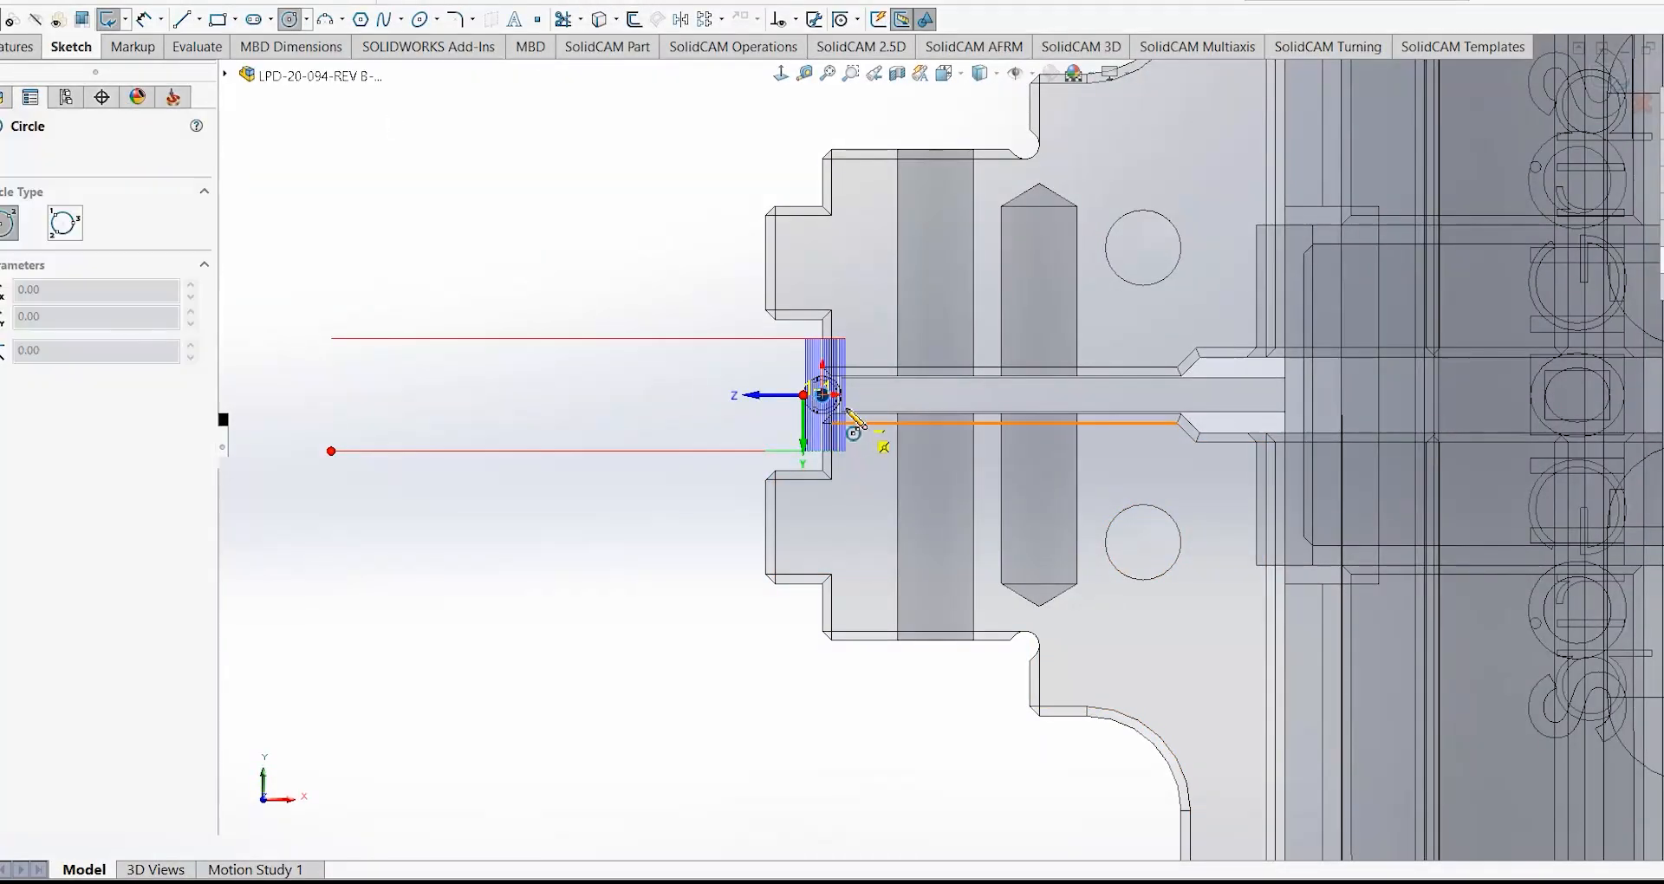
pyautogui.scroll(-6, 801, 356)
pyautogui.click(709, 346)
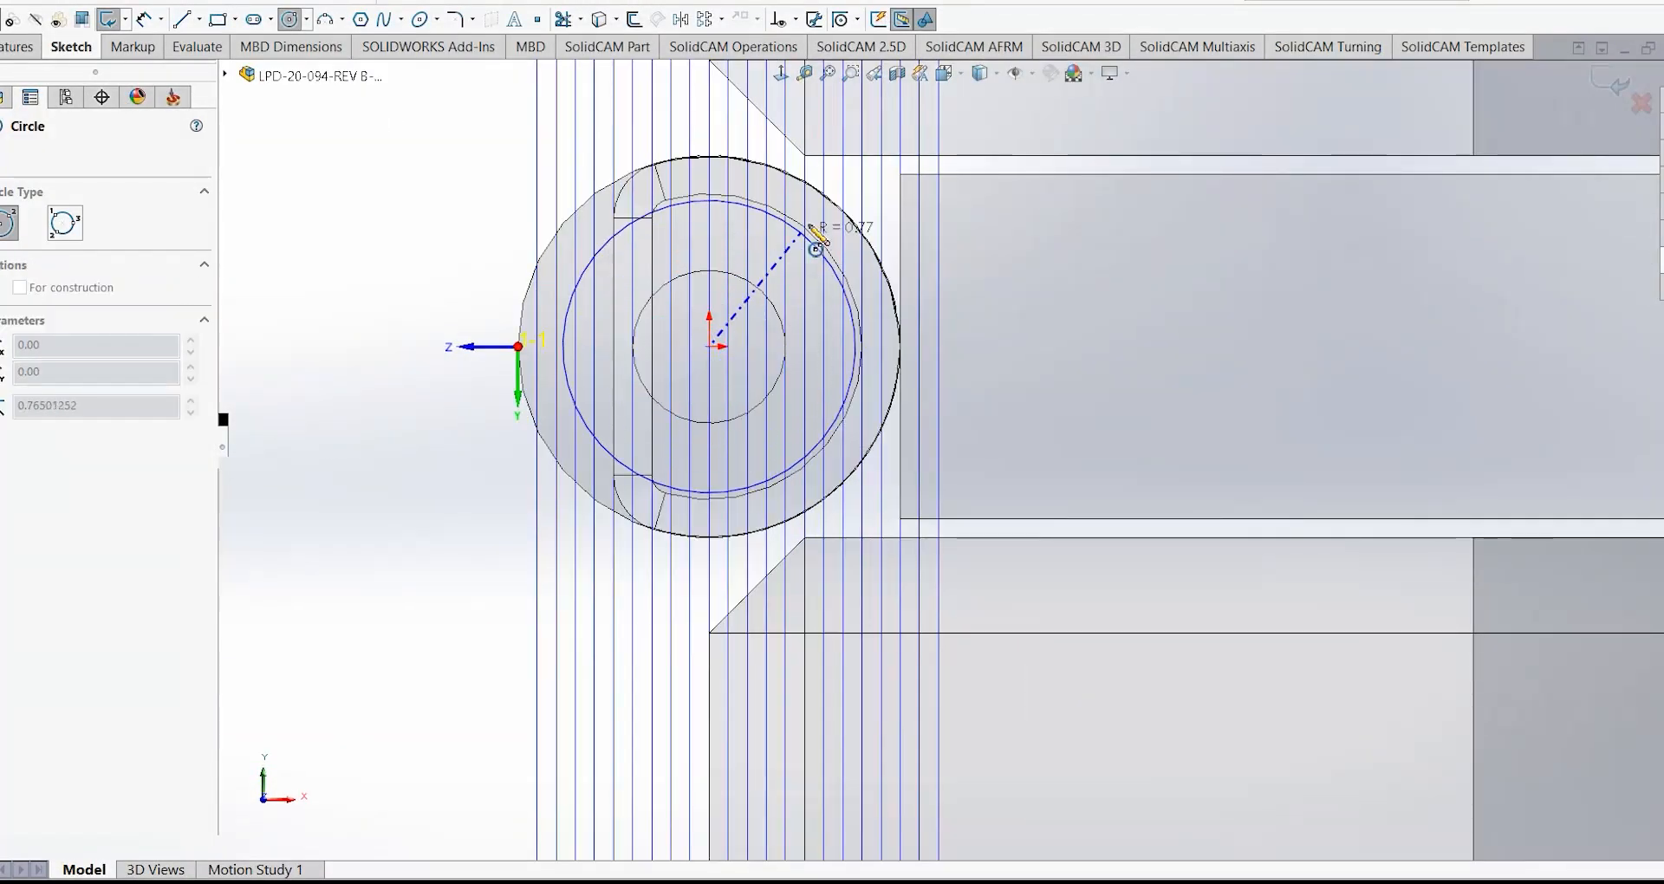
pyautogui.click(836, 217)
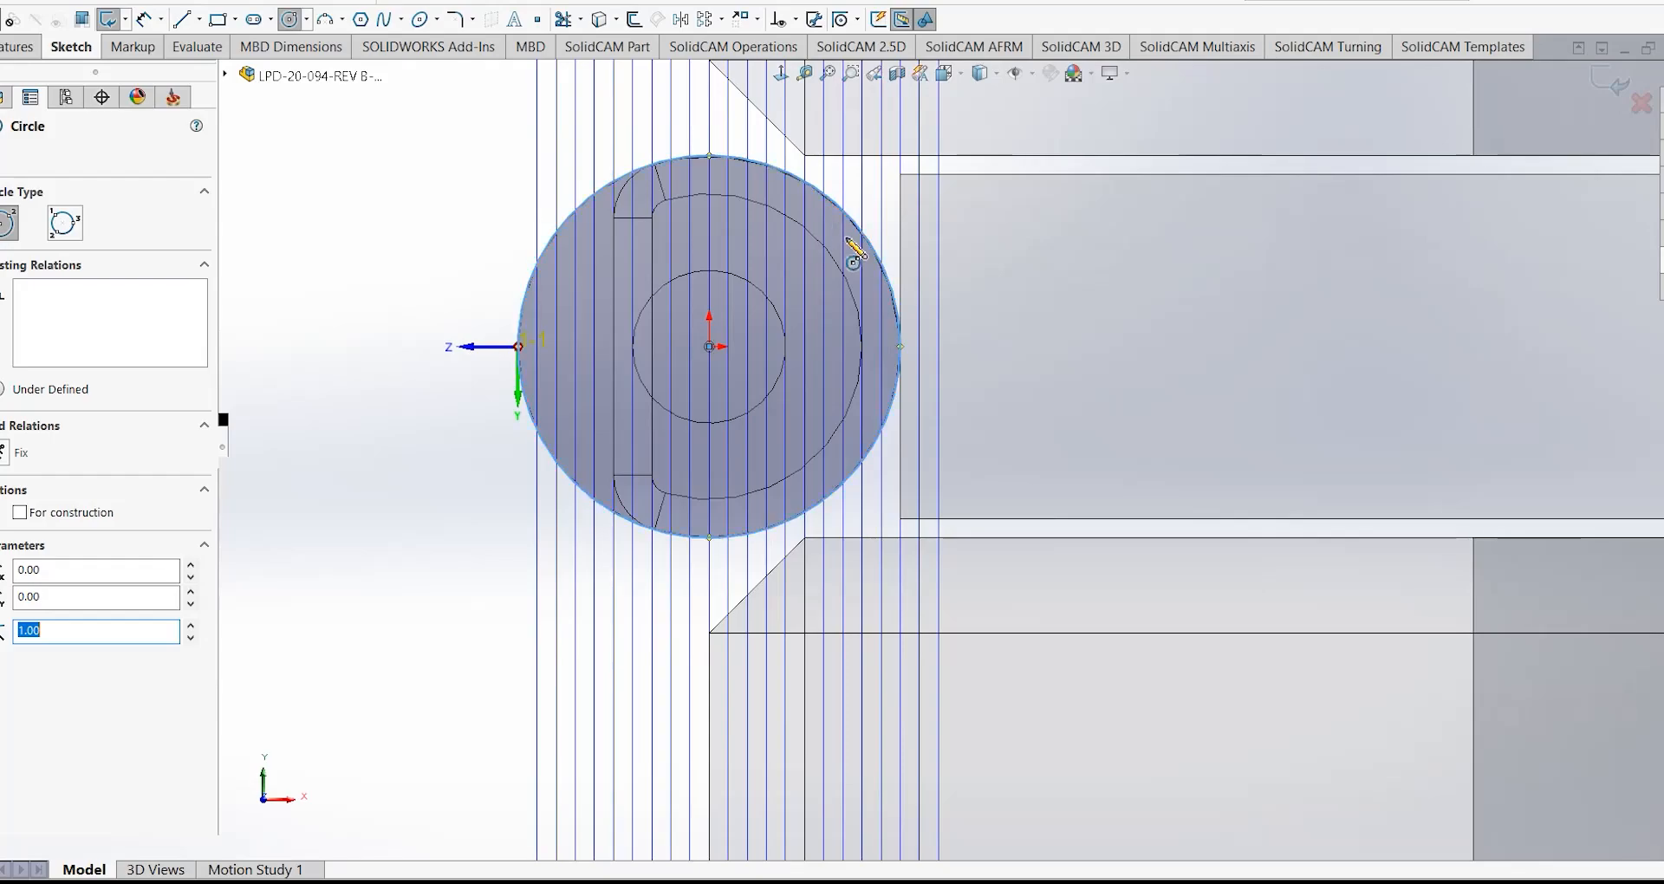
pyautogui.press('Escape')
pyautogui.scroll(8, 730, 446)
# - Extrude the circle 57 mm in the reversed direction along the pin, accept it and return to the assembly
pyautogui.click(24, 48)
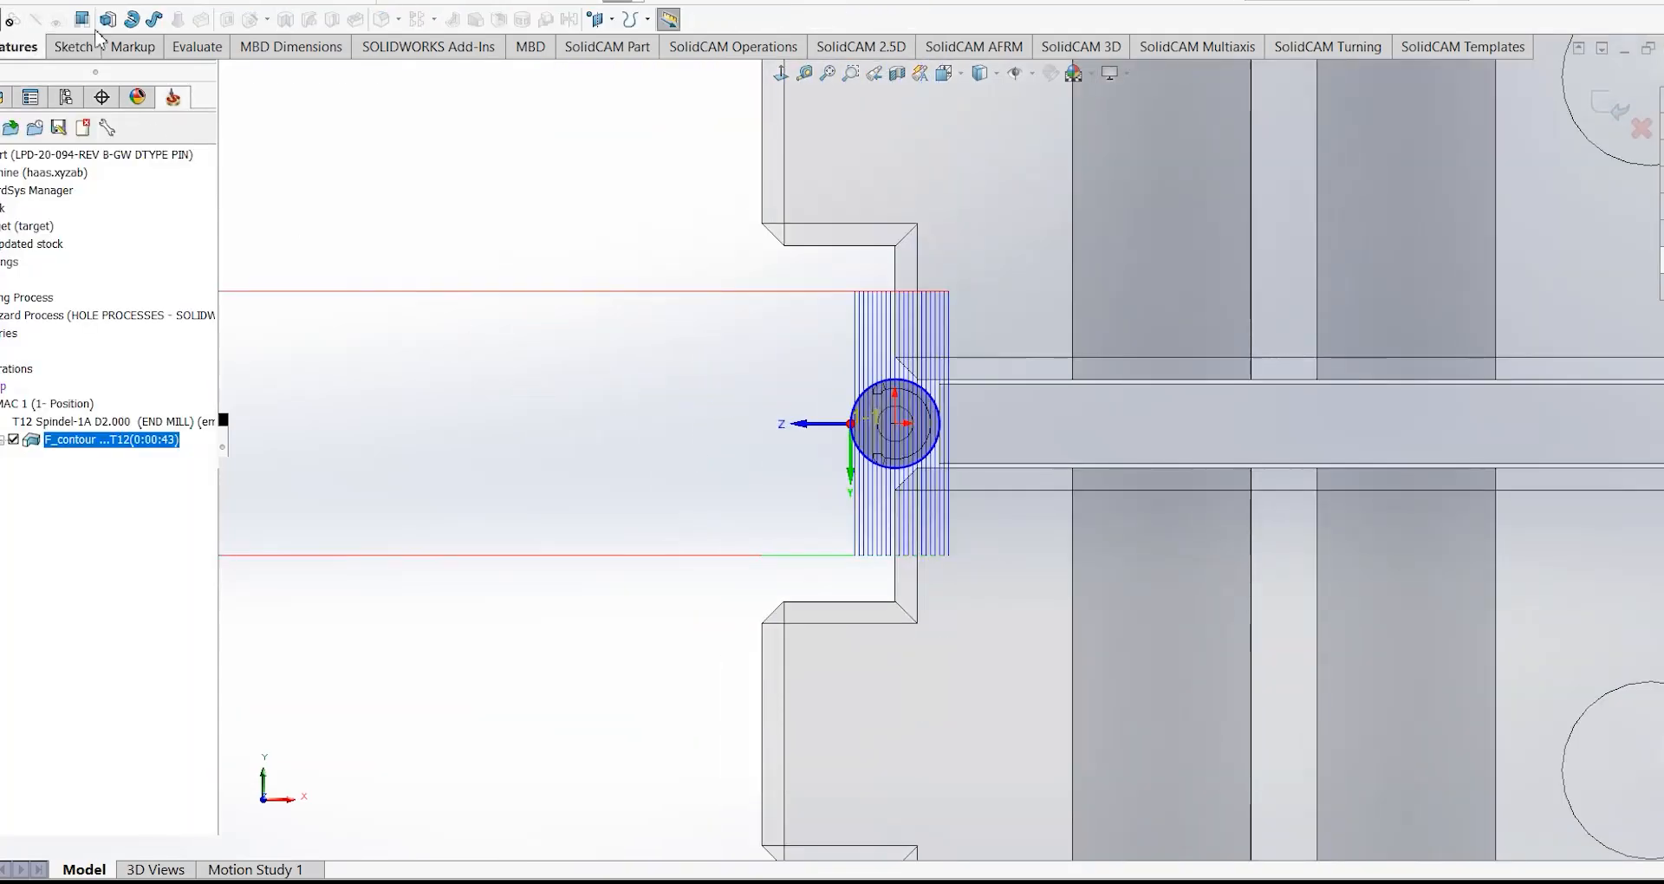
pyautogui.click(108, 19)
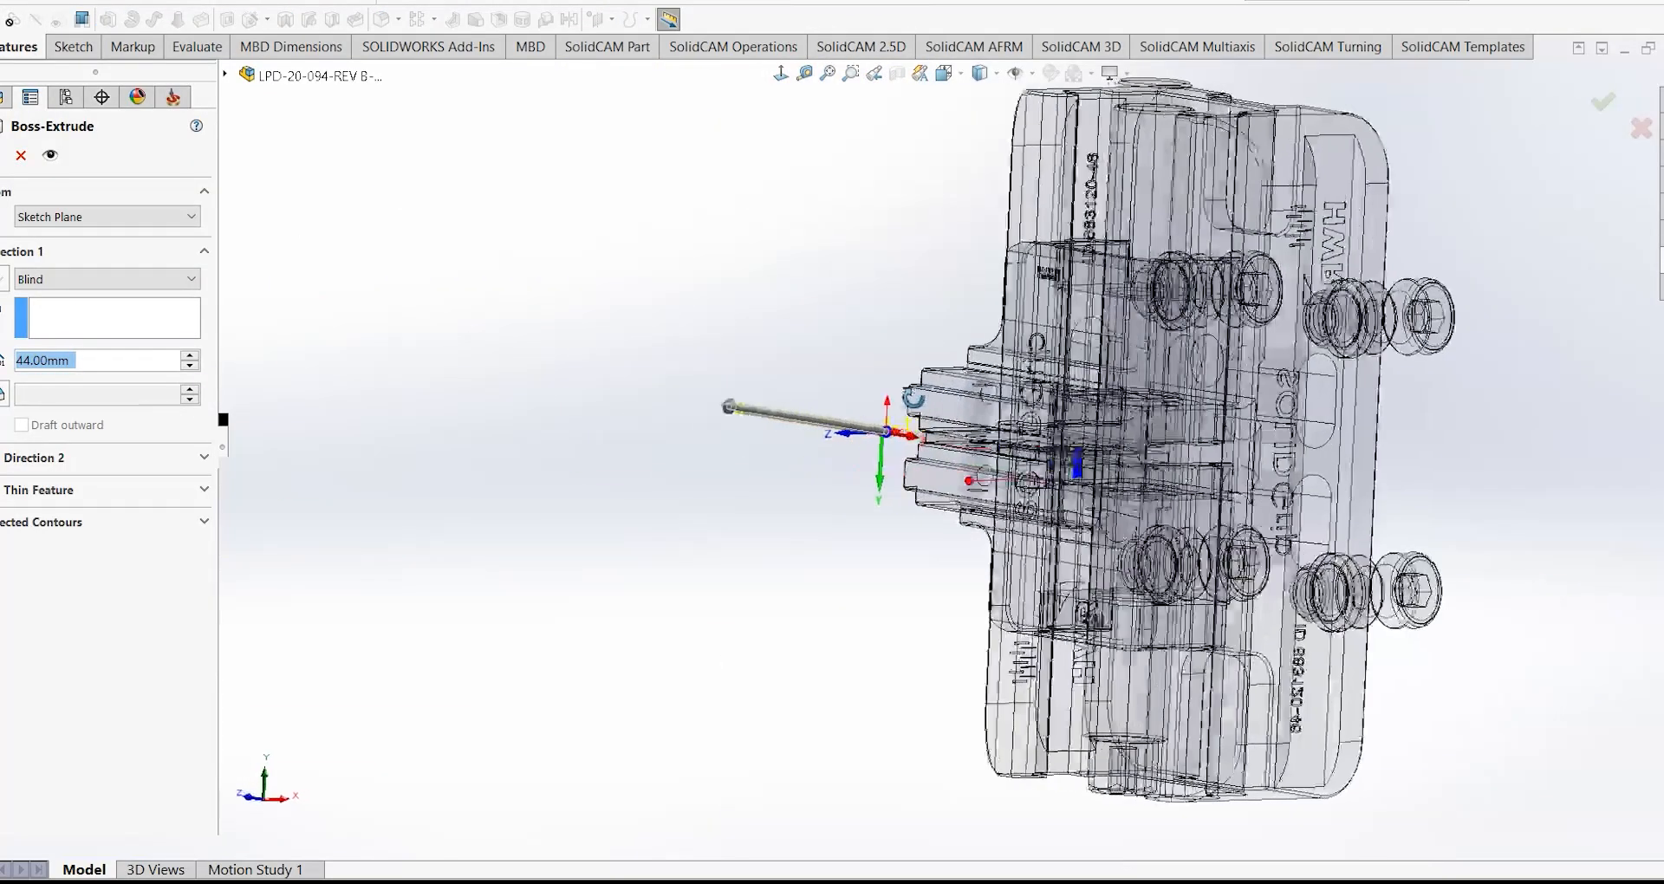
pyautogui.scroll(4, 866, 699)
pyautogui.scroll(-5, 1049, 395)
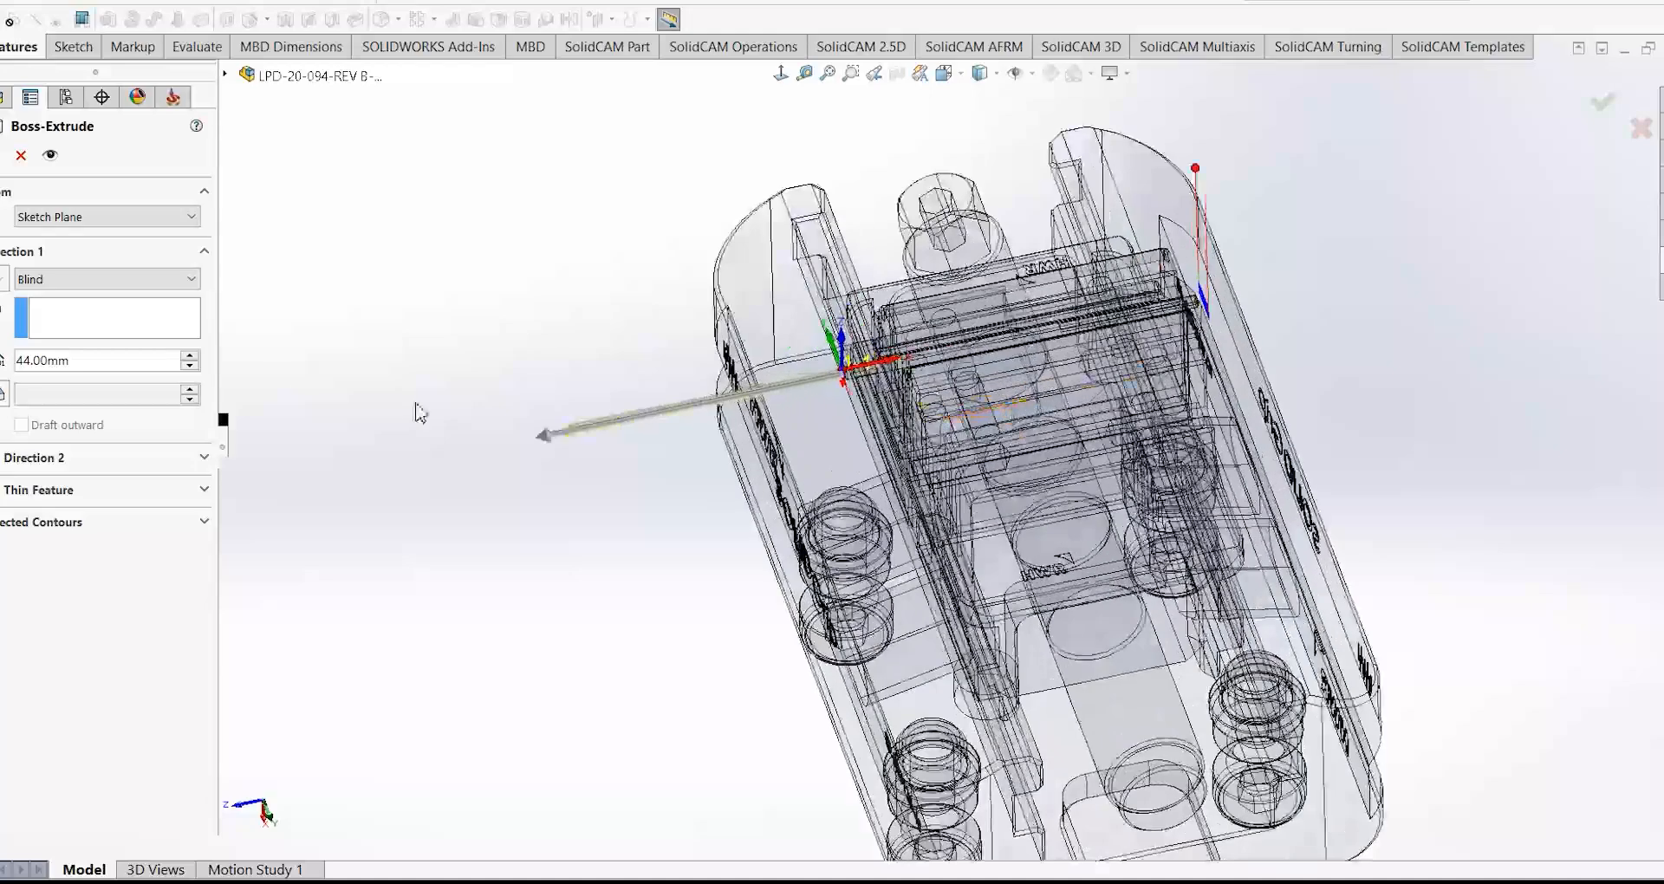
pyautogui.click(6, 279)
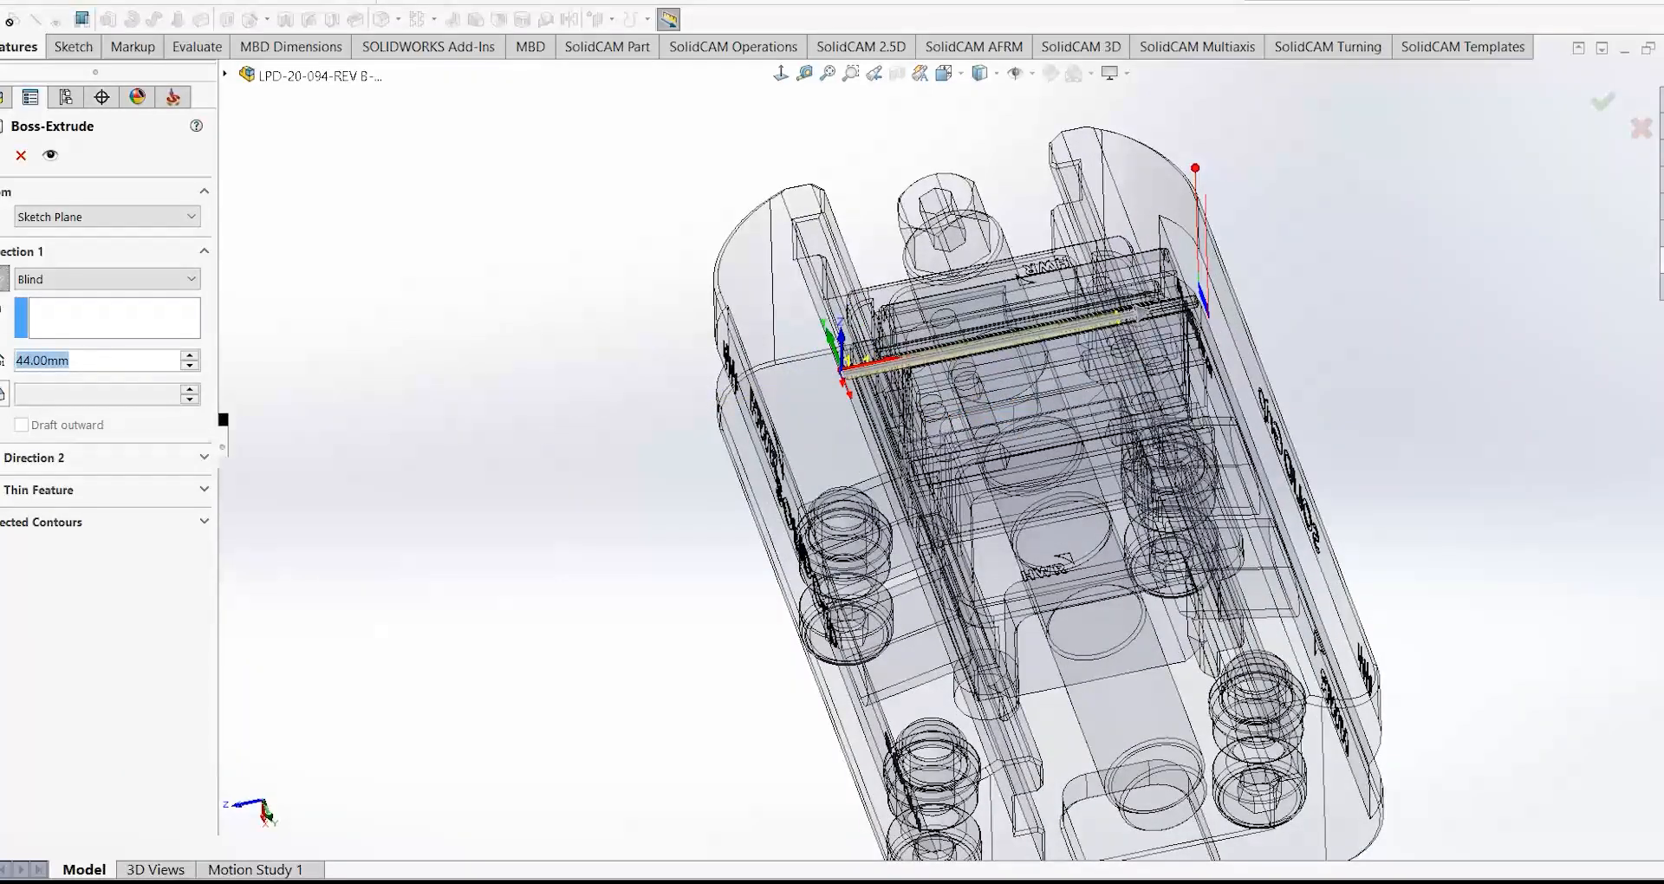
pyautogui.write('57')
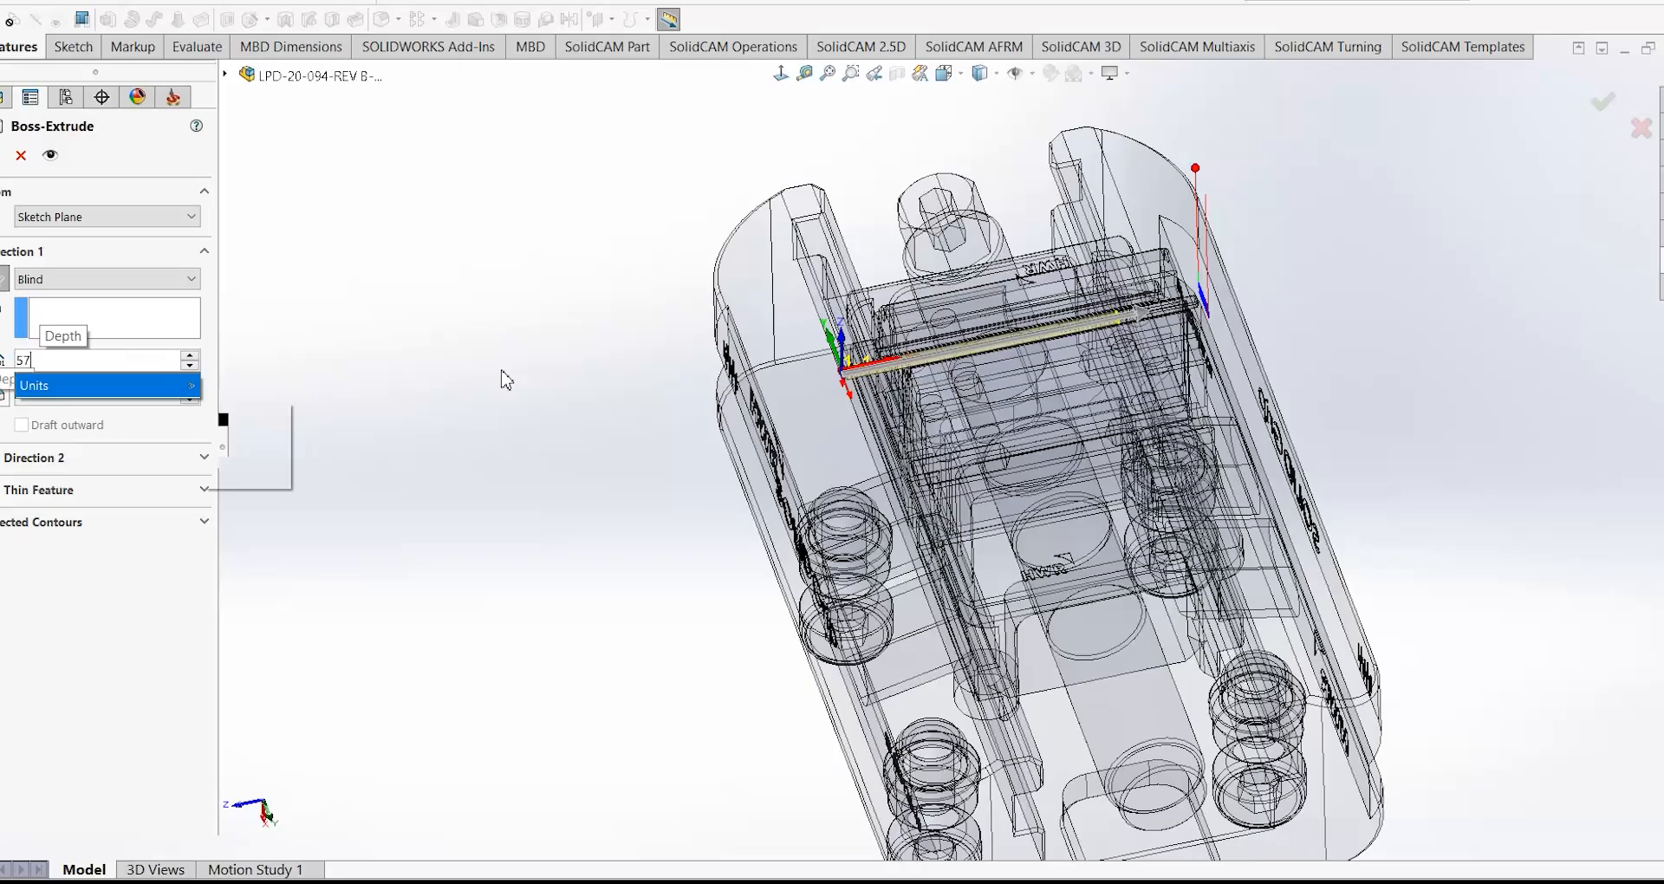
pyautogui.press('Return')
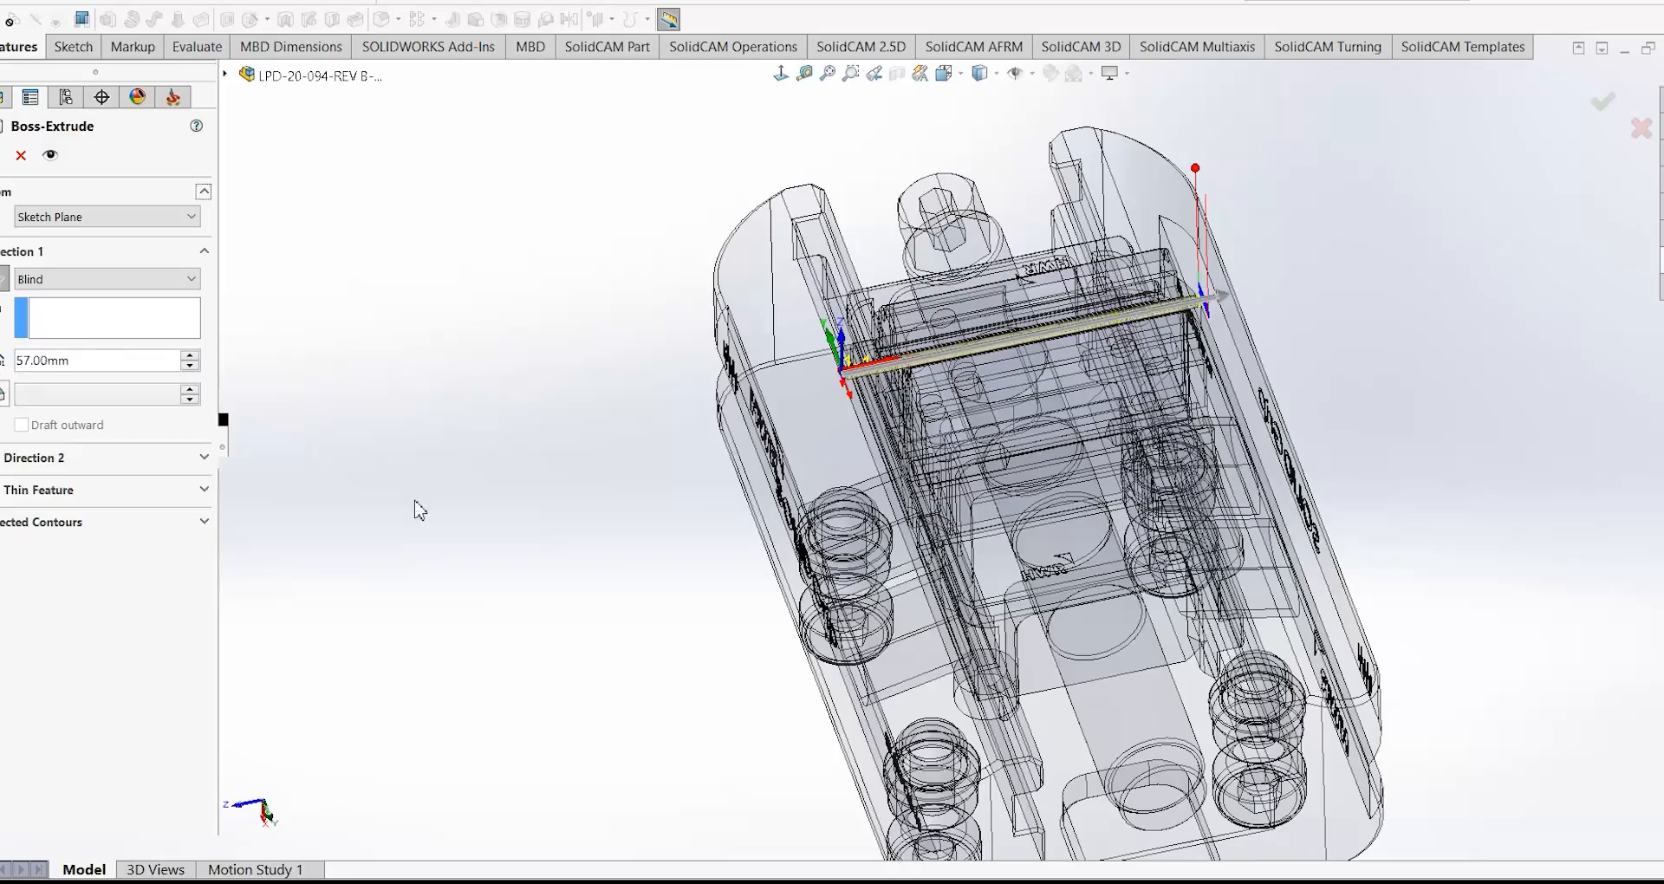
pyautogui.scroll(-10, 1158, 316)
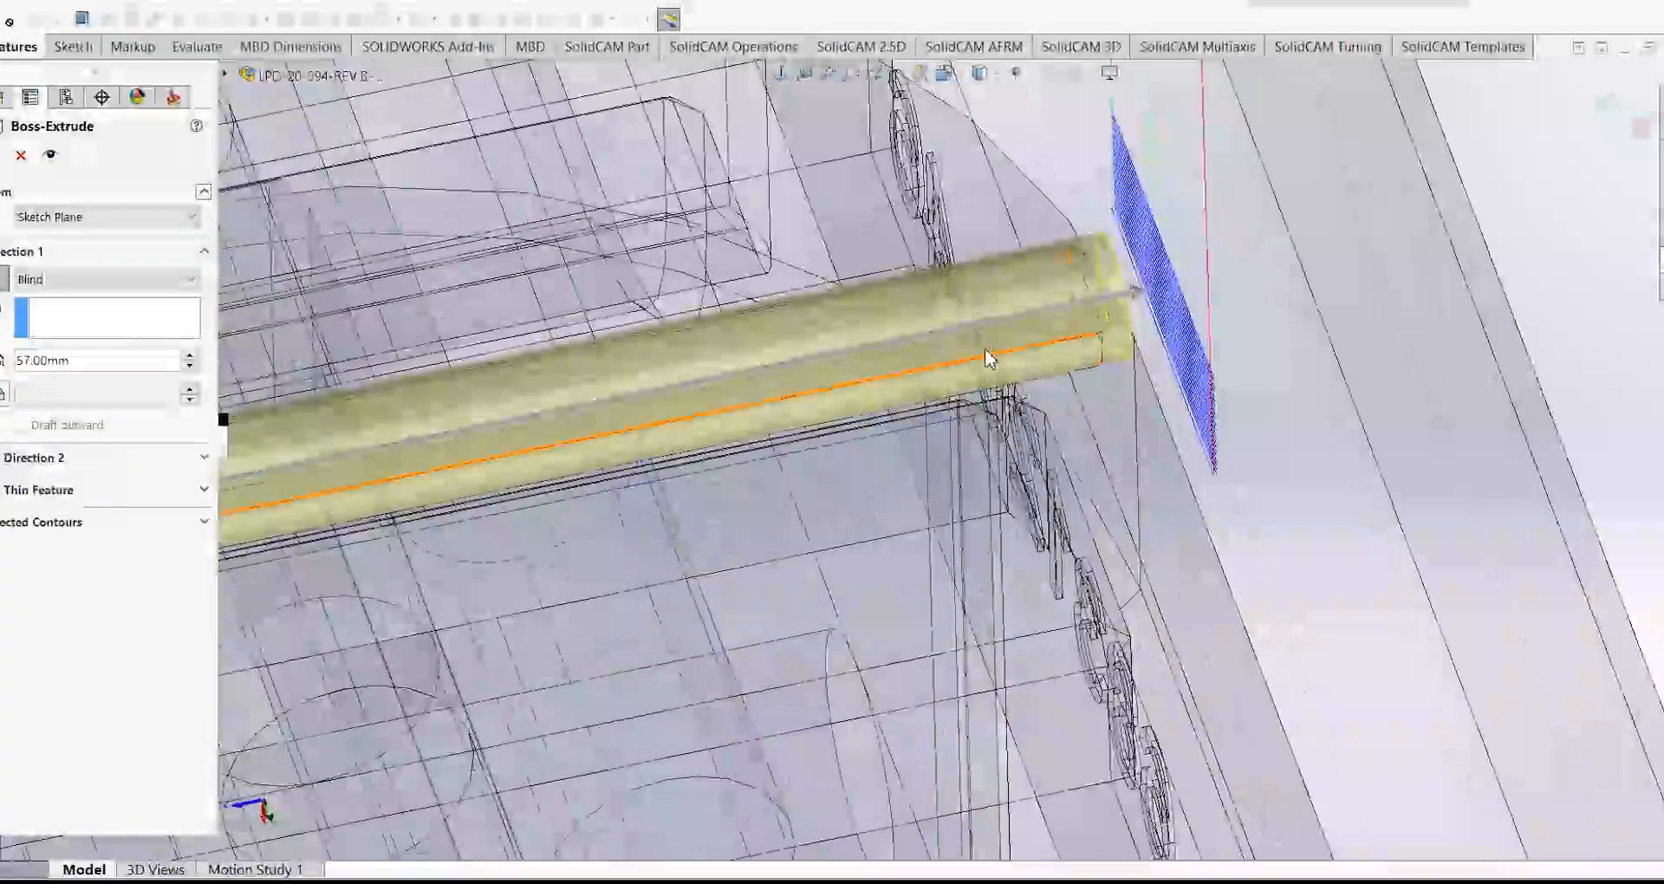
pyautogui.scroll(5, 902, 321)
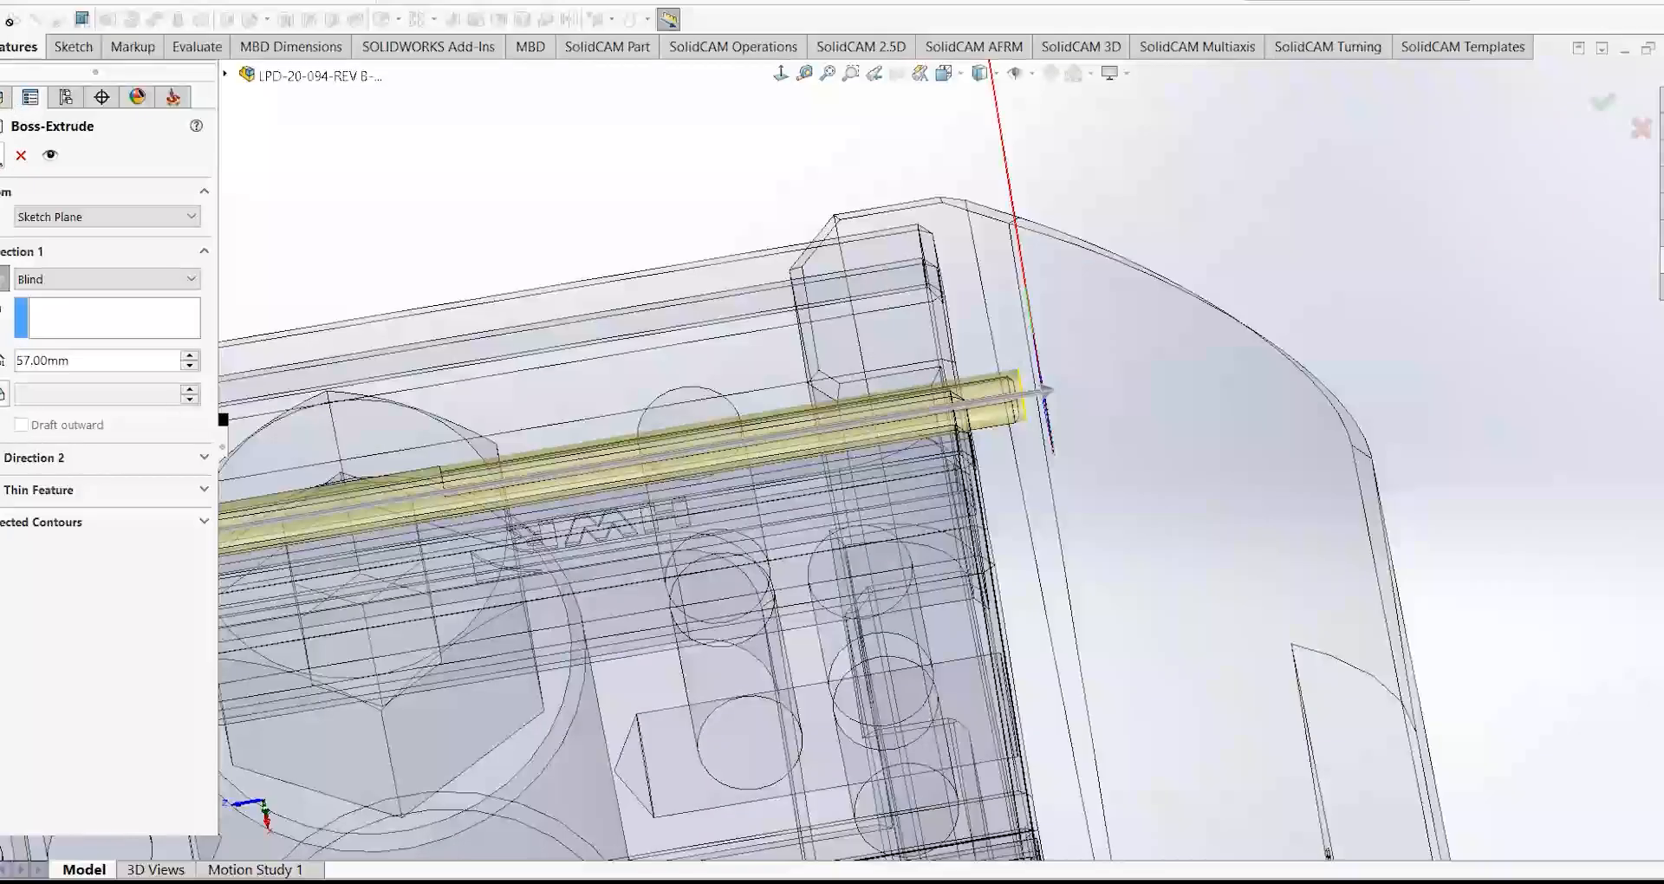
pyautogui.click(3, 156)
pyautogui.click(1626, 116)
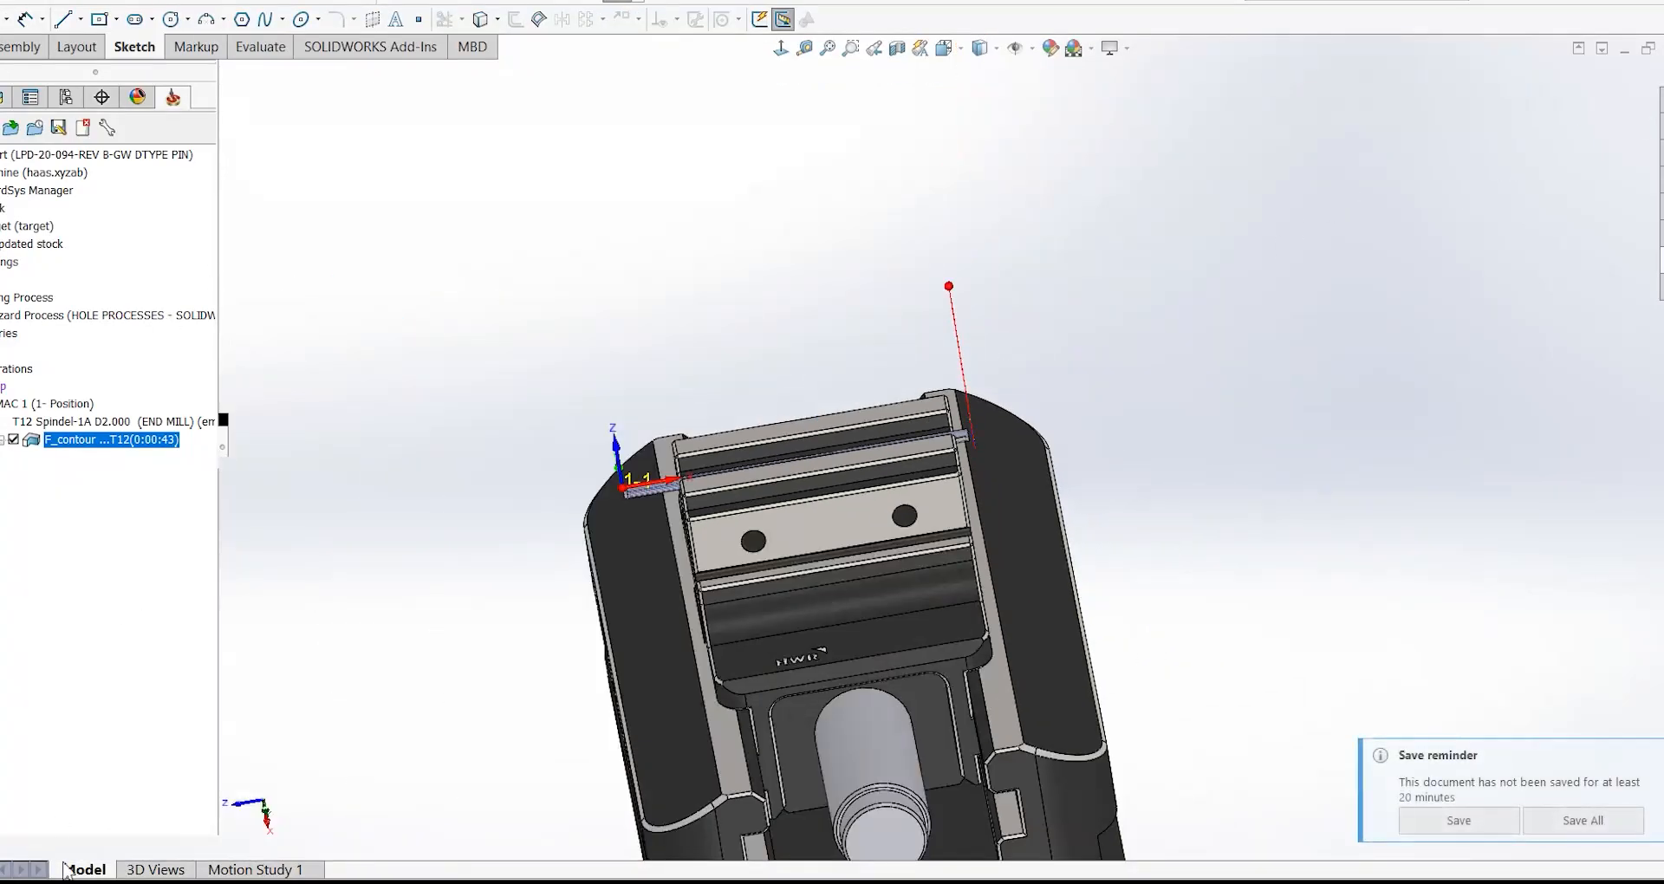
# - Widen the CAM tree and bring its beginning into view so the operation and tool names are readable
pyautogui.moveTo(224, 449); pyautogui.dragTo(313, 452)
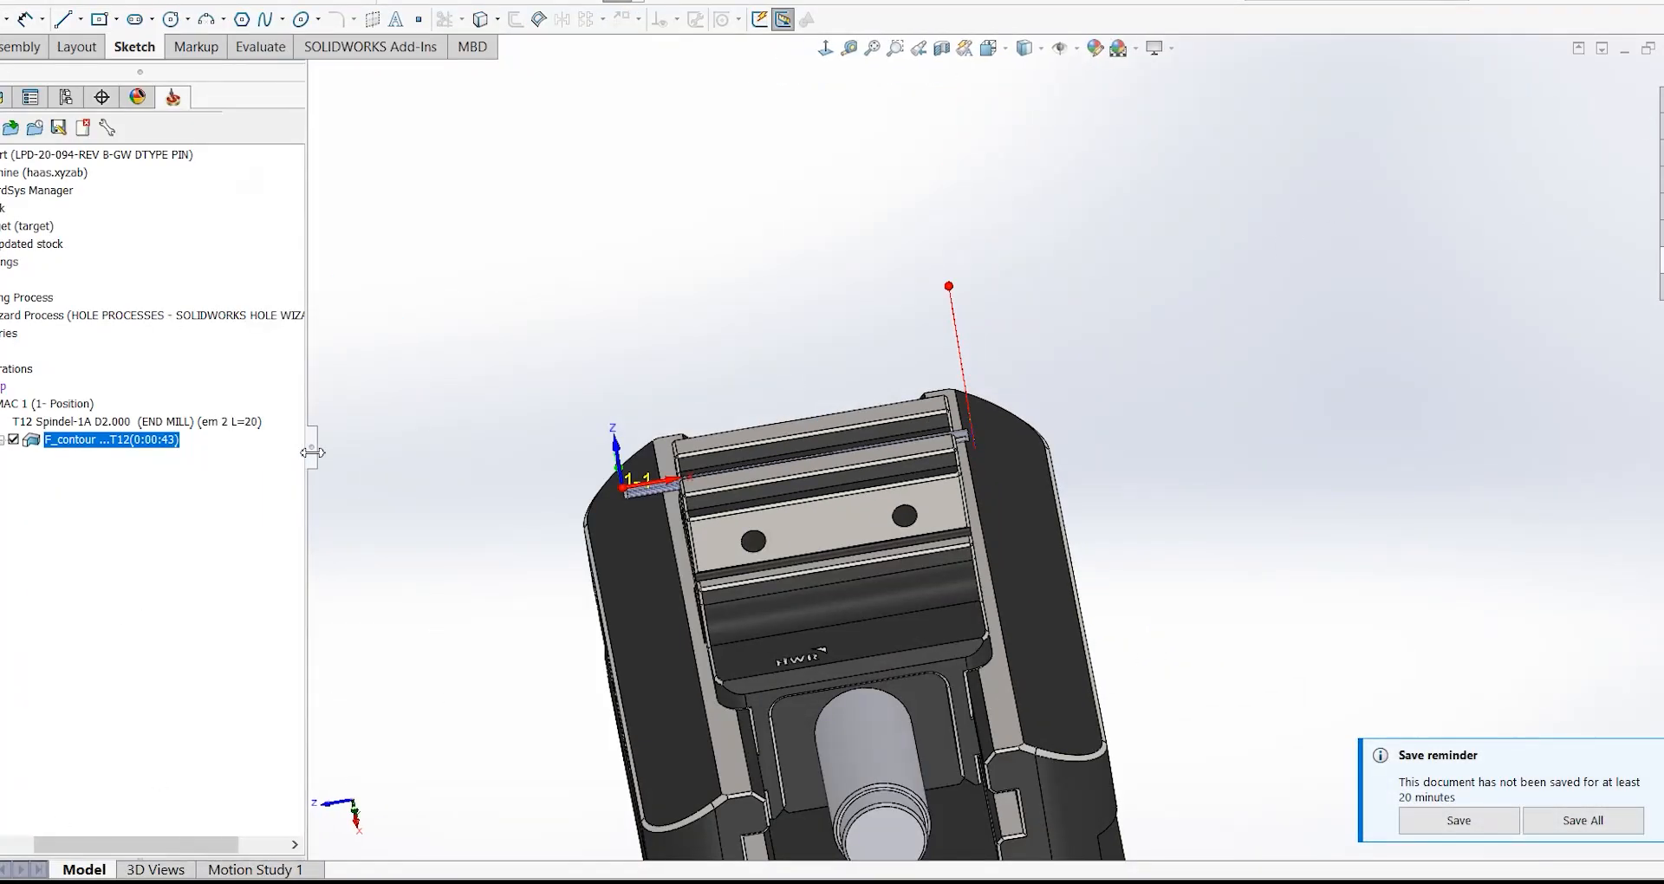
pyautogui.moveTo(173, 845); pyautogui.dragTo(105, 857)
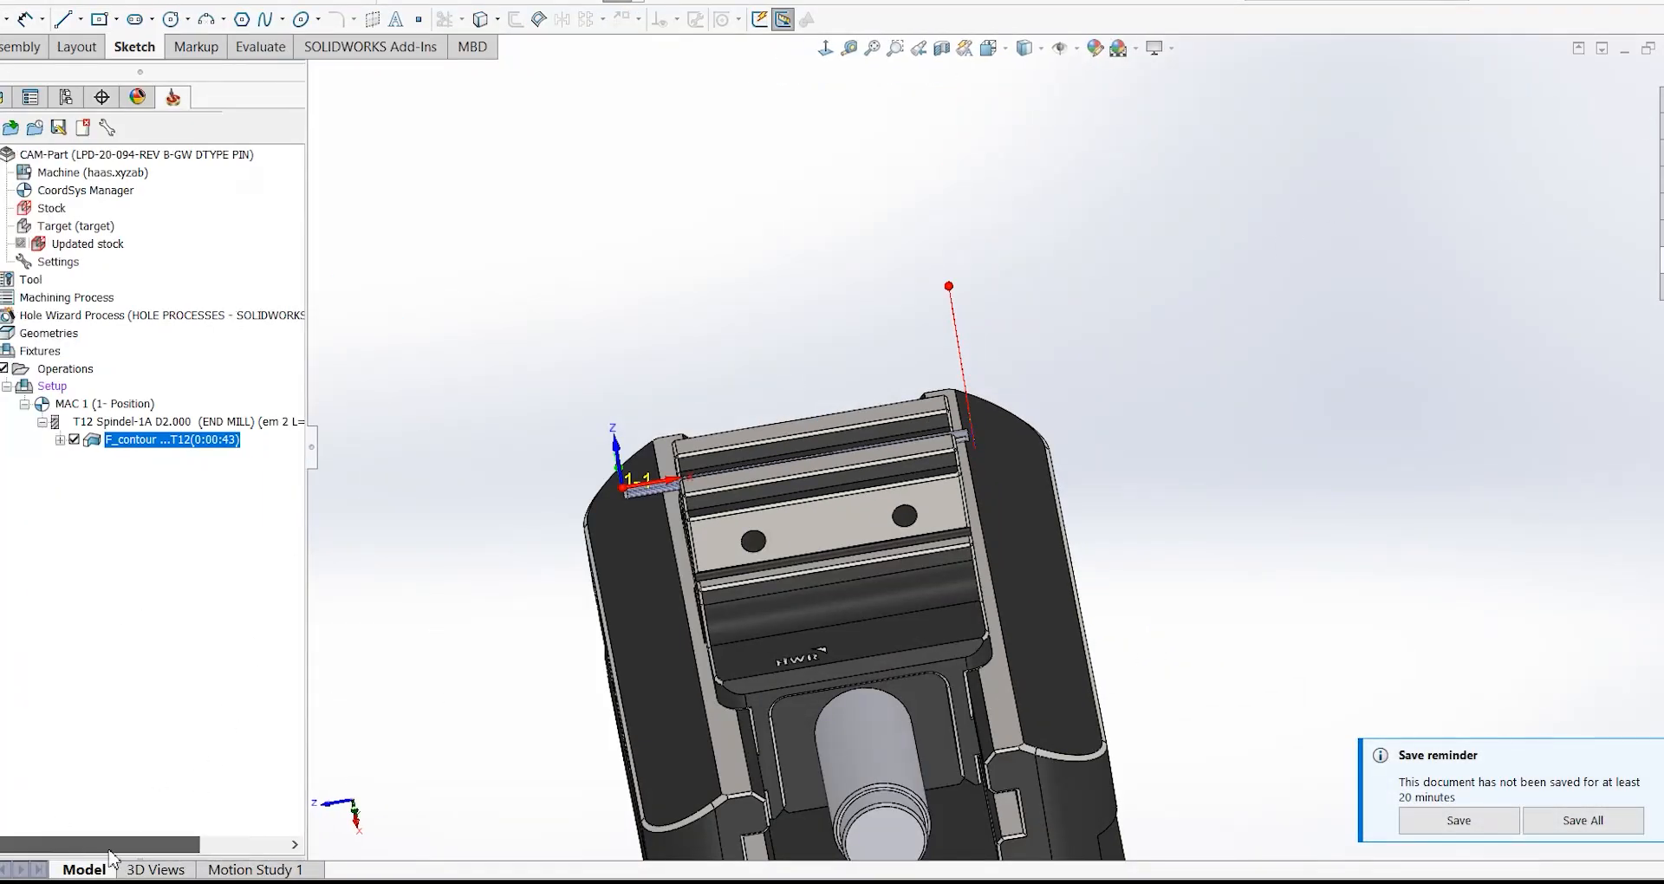
pyautogui.click(313, 449)
pyautogui.click(2, 449)
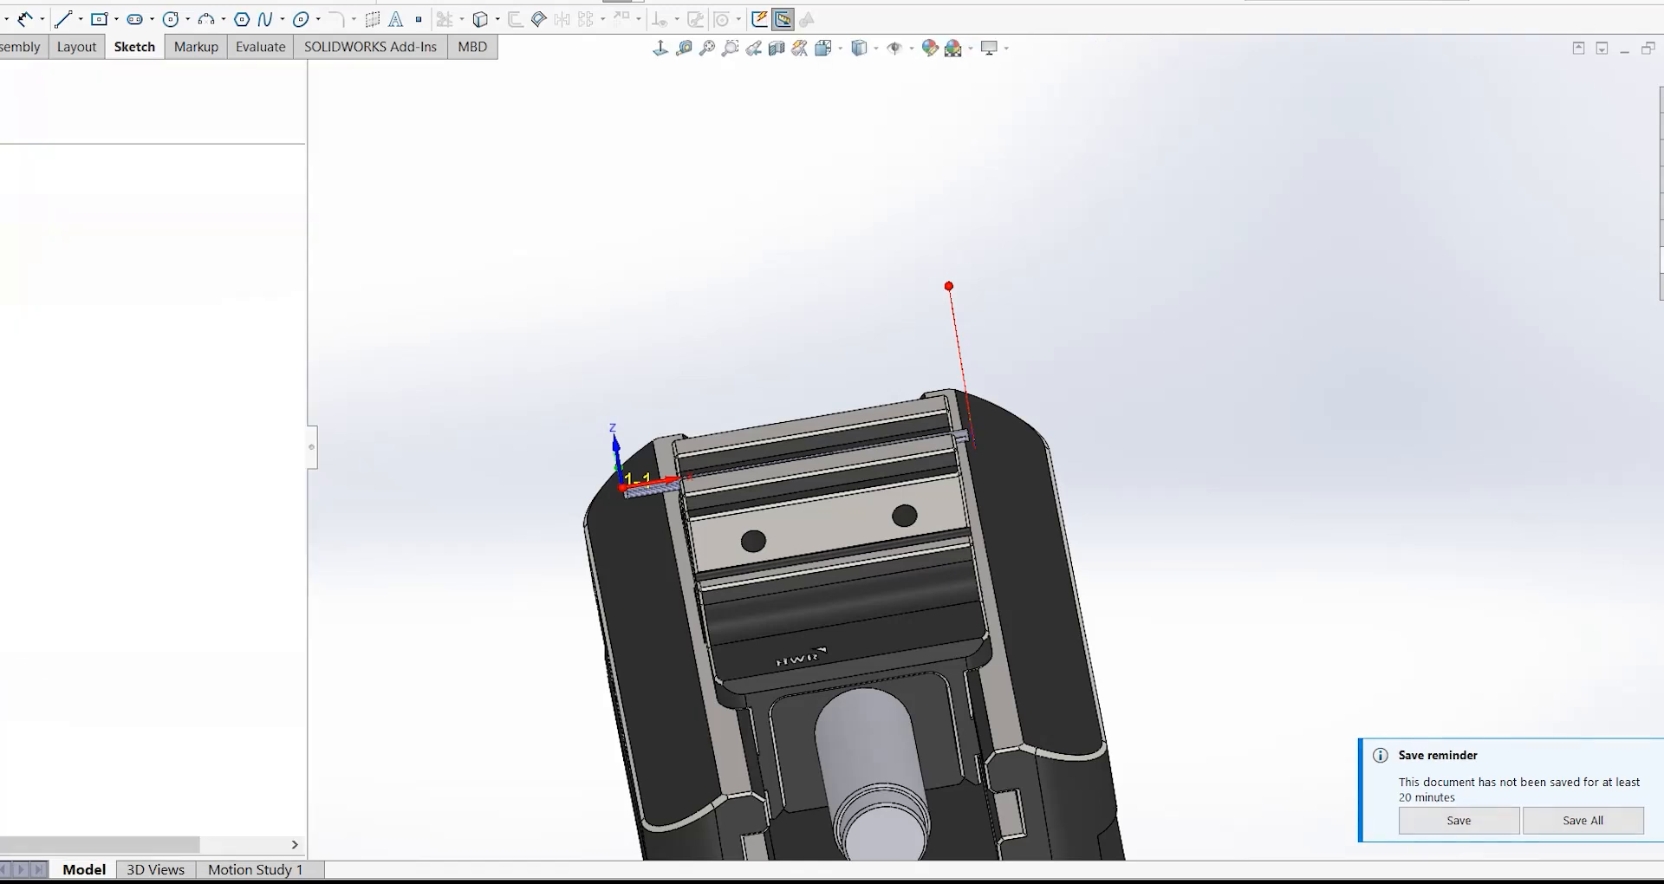
pyautogui.moveTo(313, 450); pyautogui.dragTo(400, 446)
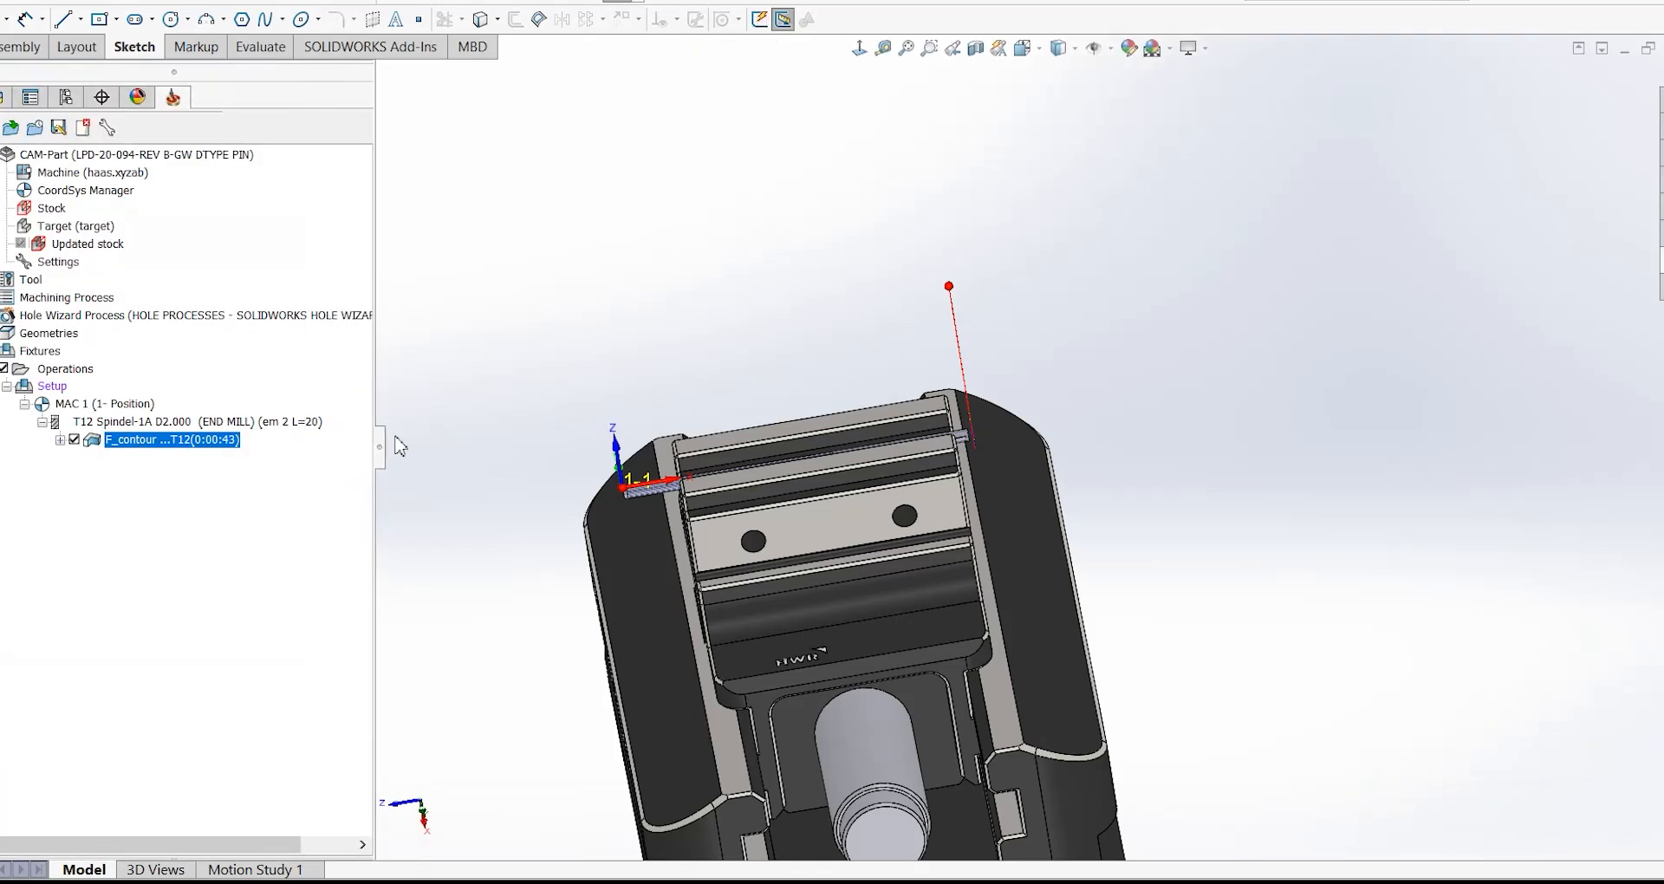
# - Redefine the CAM stock by 3D Model and select the extruded cylinder as its solid
pyautogui.click(52, 209)
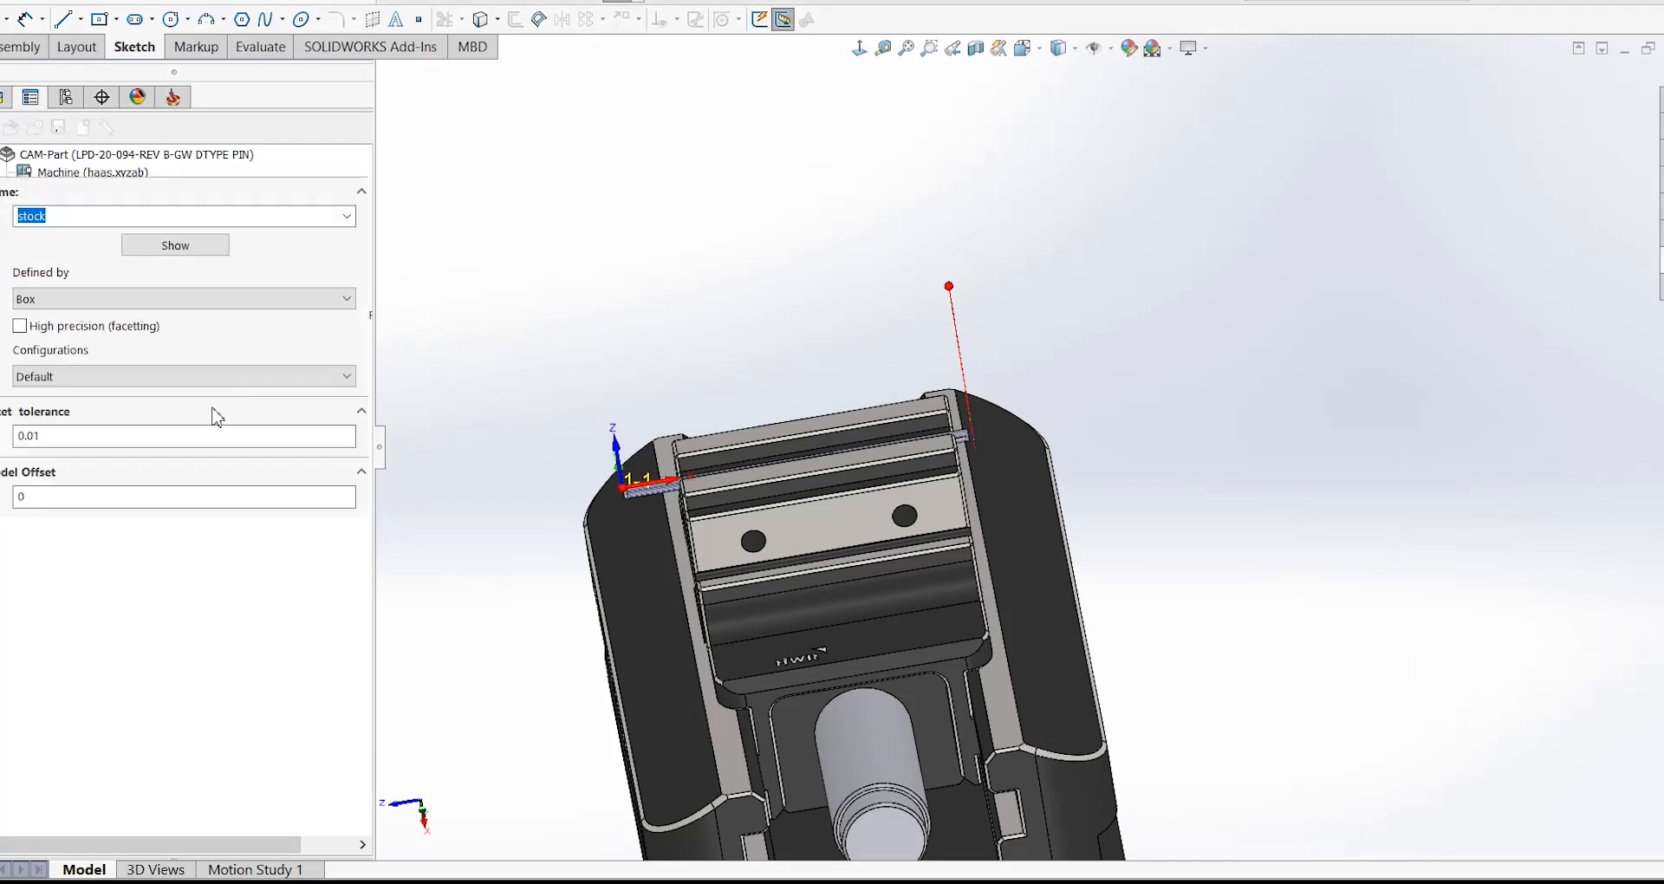
pyautogui.click(54, 299)
pyautogui.click(42, 349)
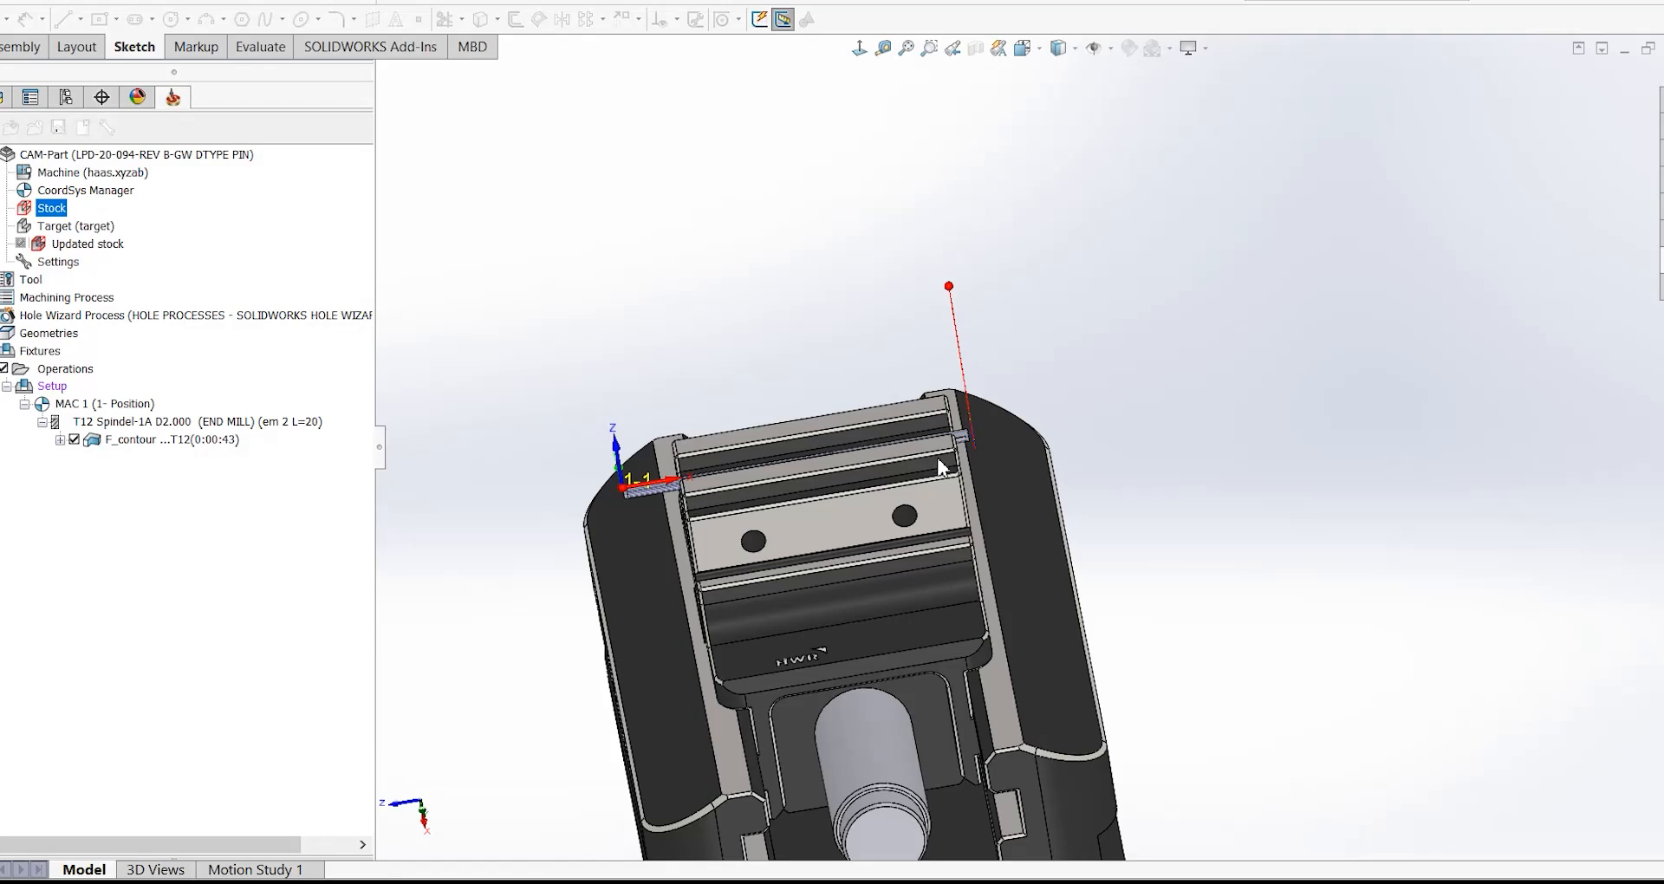
pyautogui.scroll(-6, 945, 460)
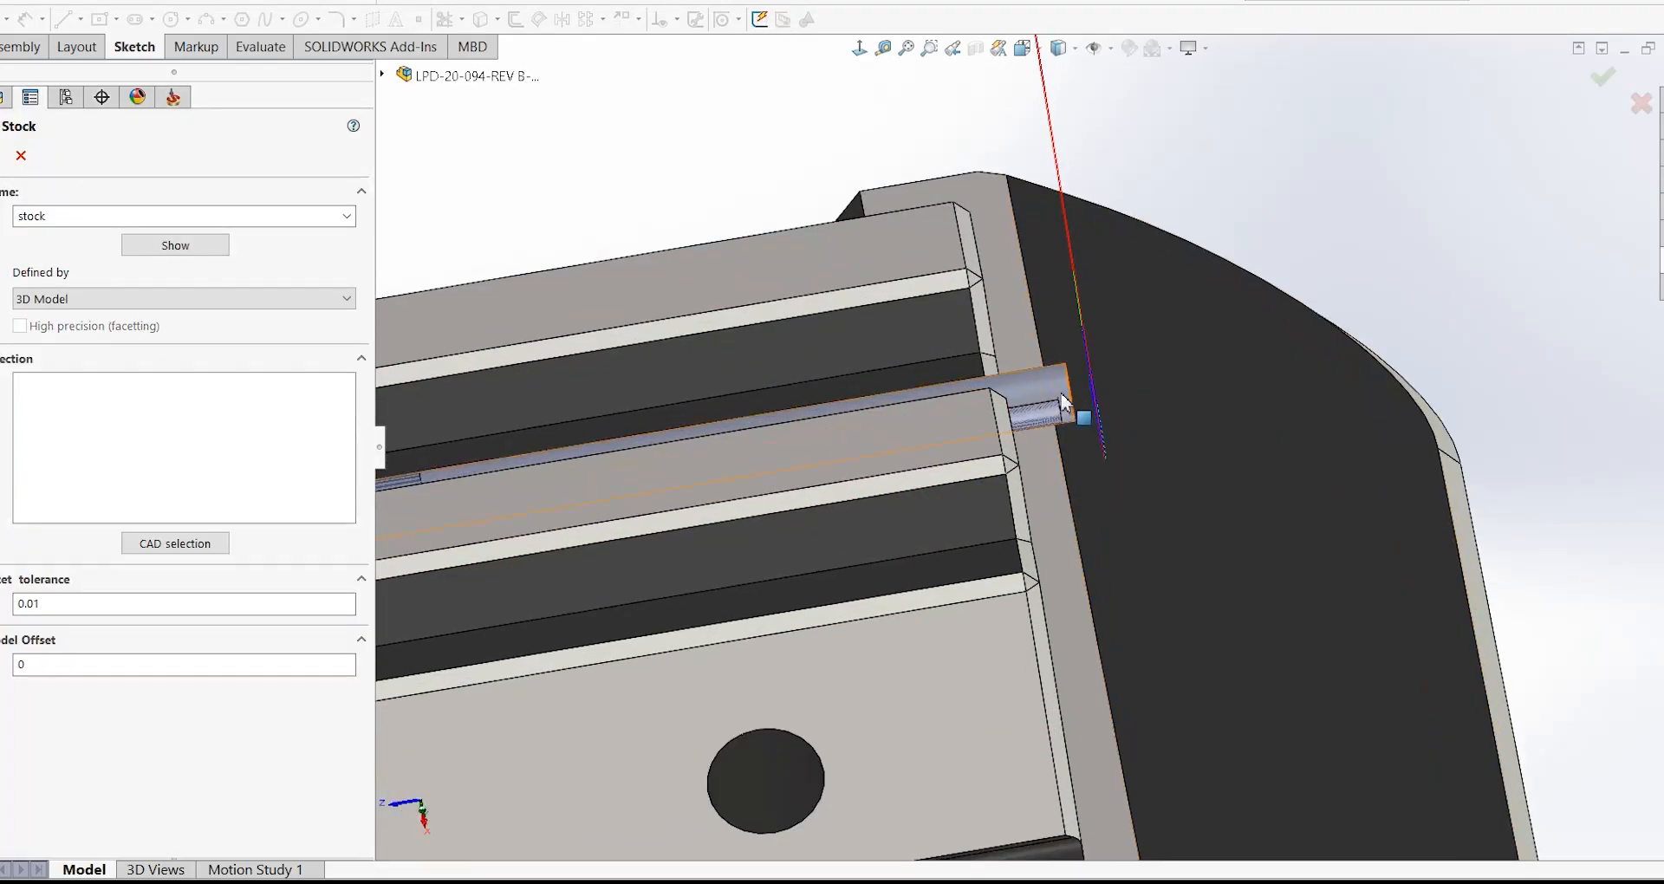
pyautogui.click(1055, 394)
pyautogui.scroll(6, 847, 446)
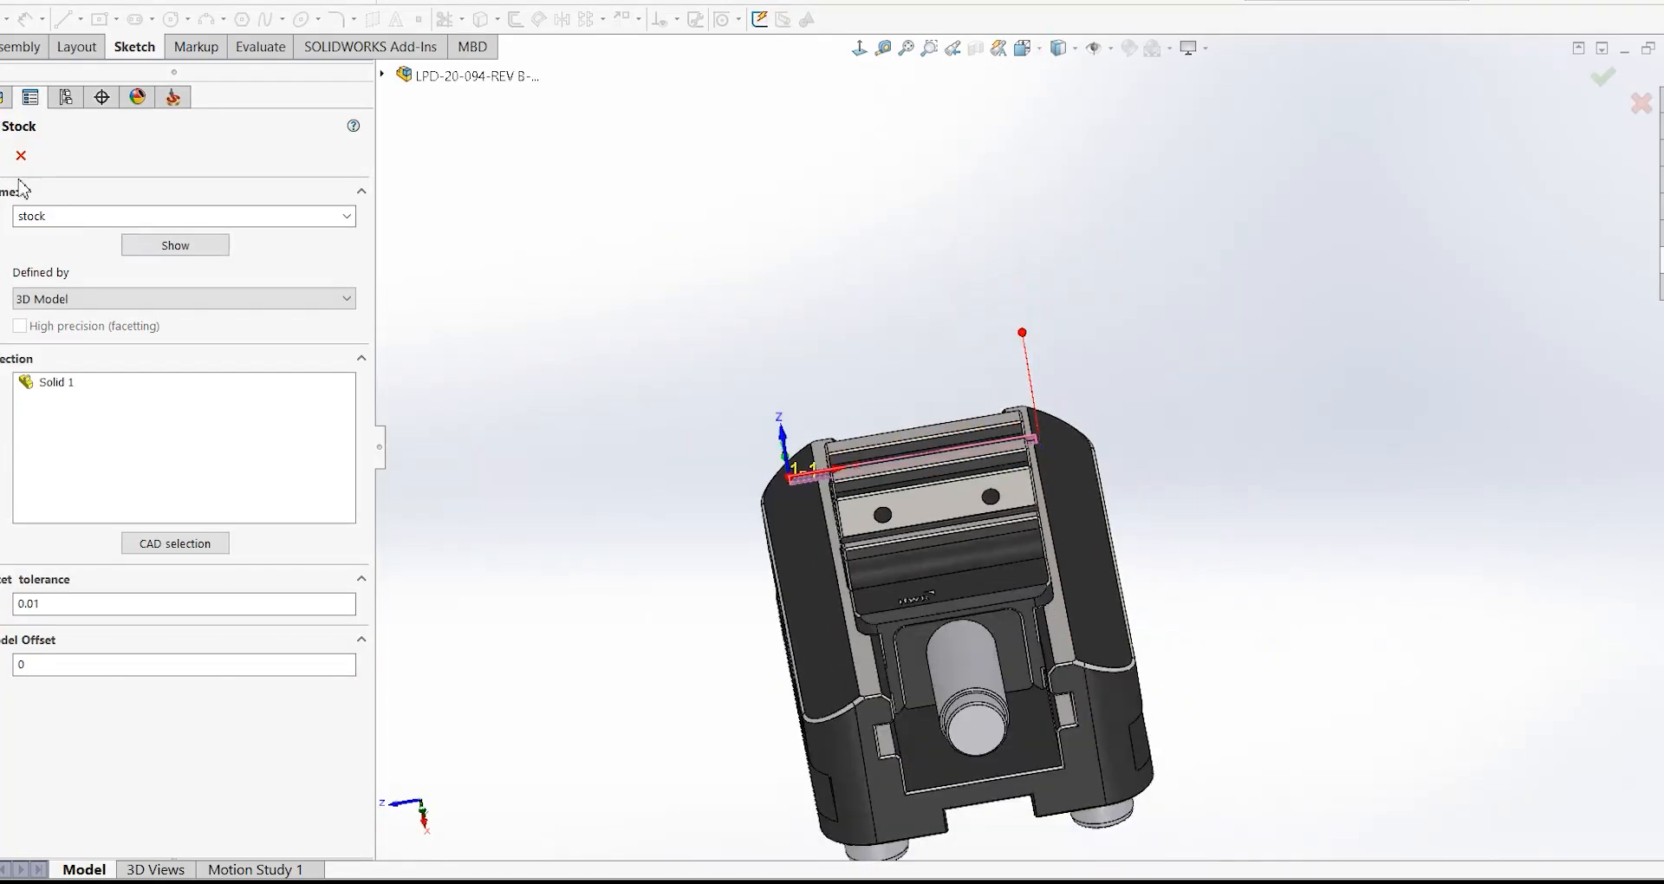
pyautogui.click(1, 157)
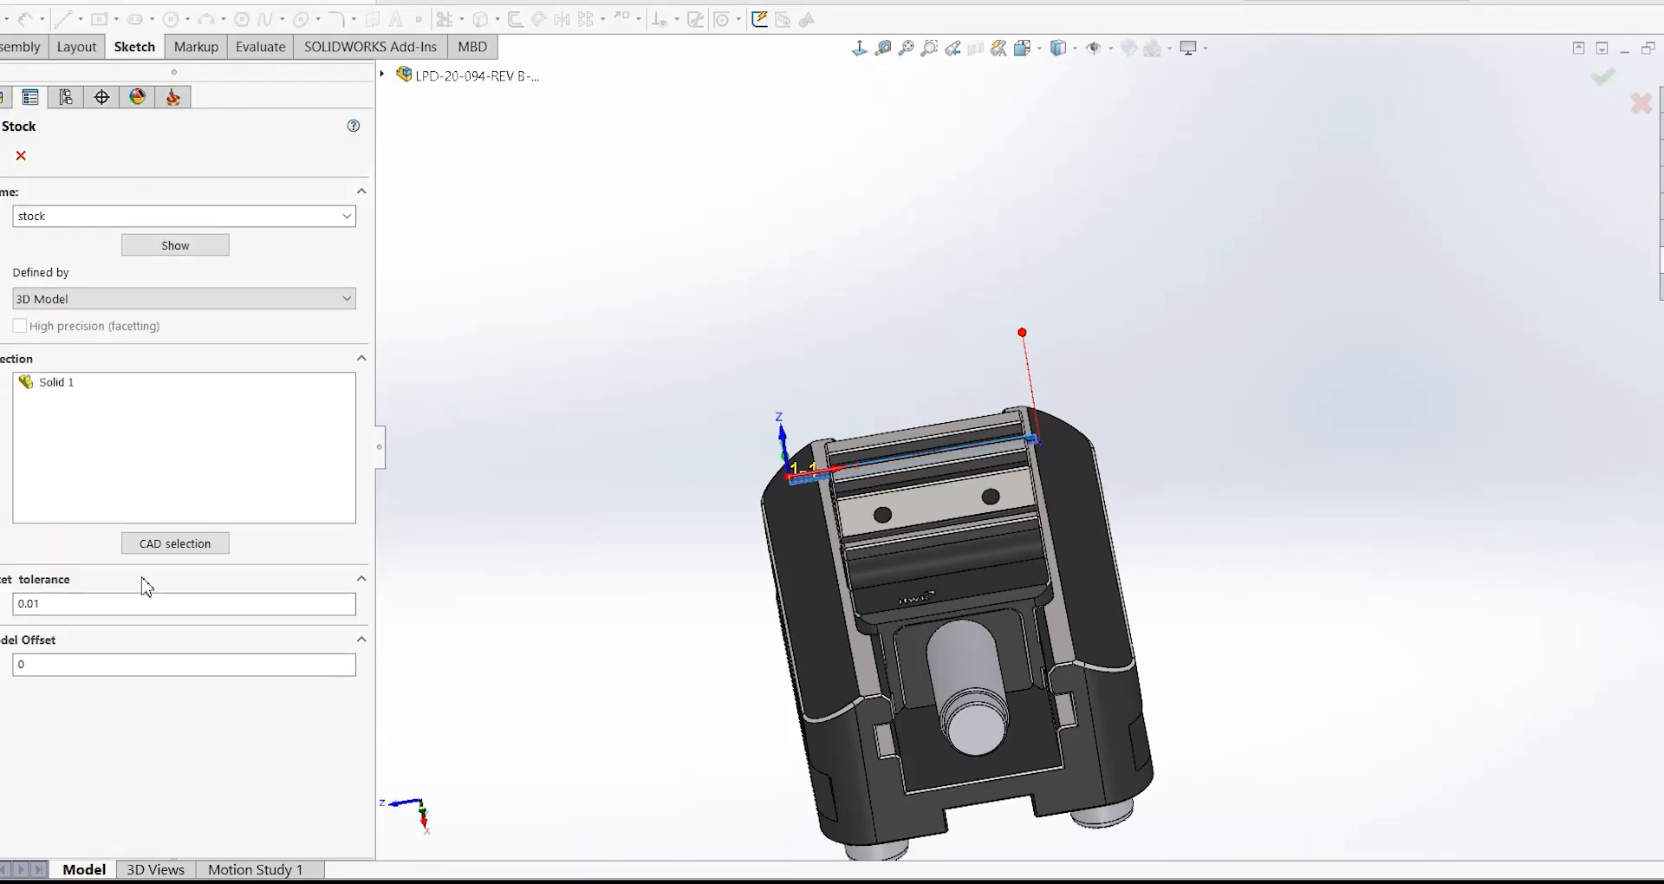
# - Add the two vise jaws to the stock's solid selection and confirm the stock definition
pyautogui.moveTo(724, 501); pyautogui.dragTo(910, 390, button='middle')
pyautogui.scroll(-5, 1022, 444)
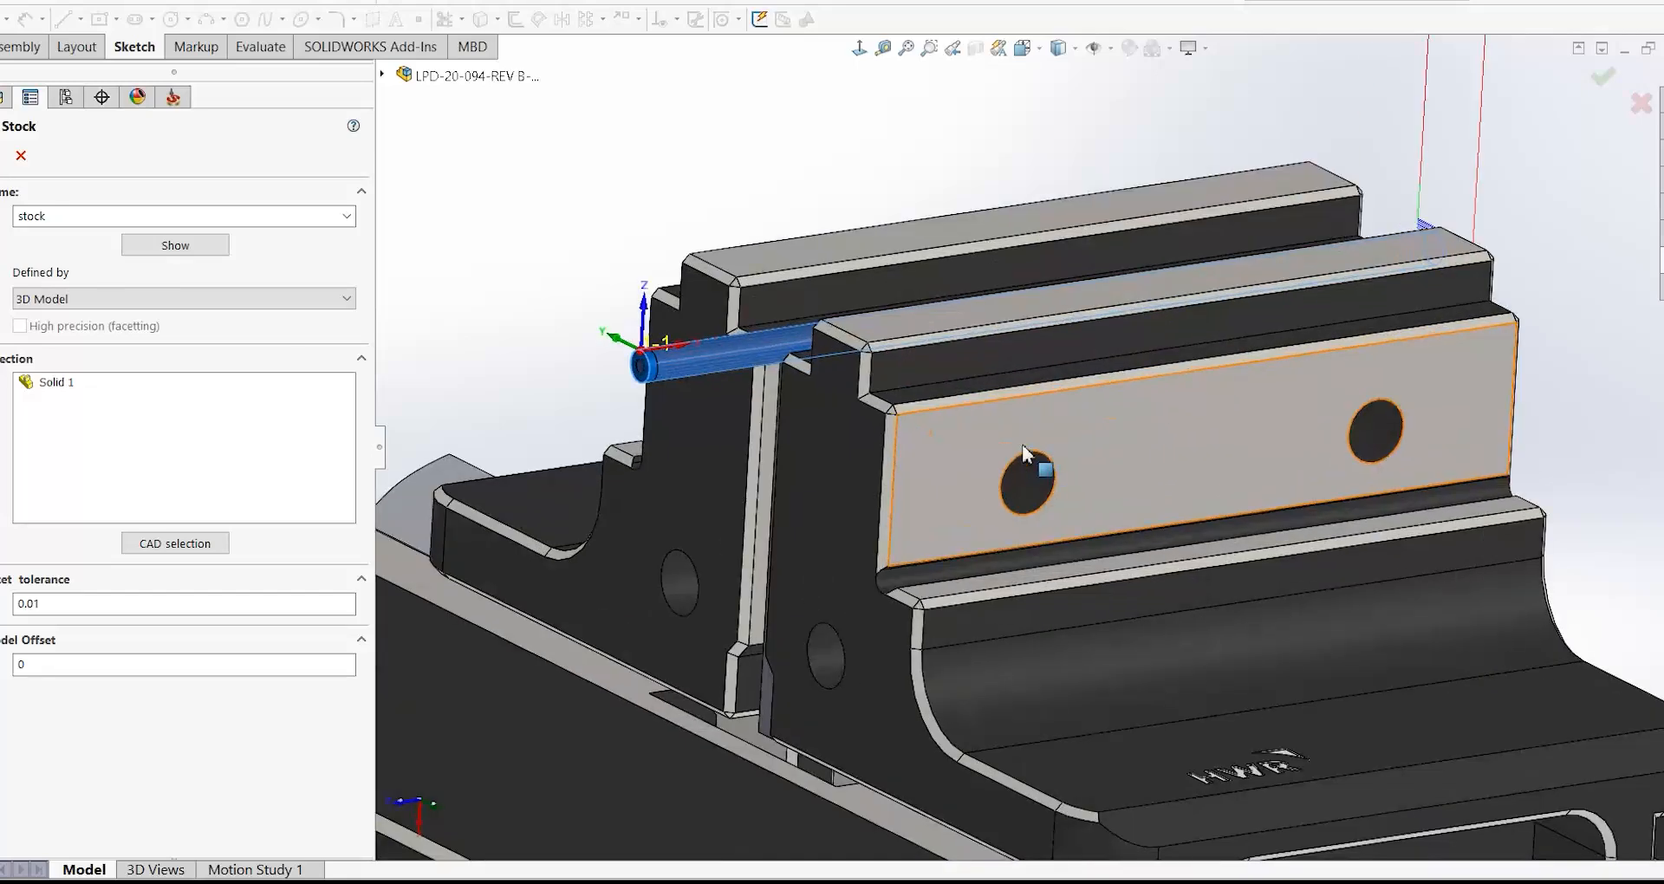
pyautogui.click(802, 428)
pyautogui.click(646, 413)
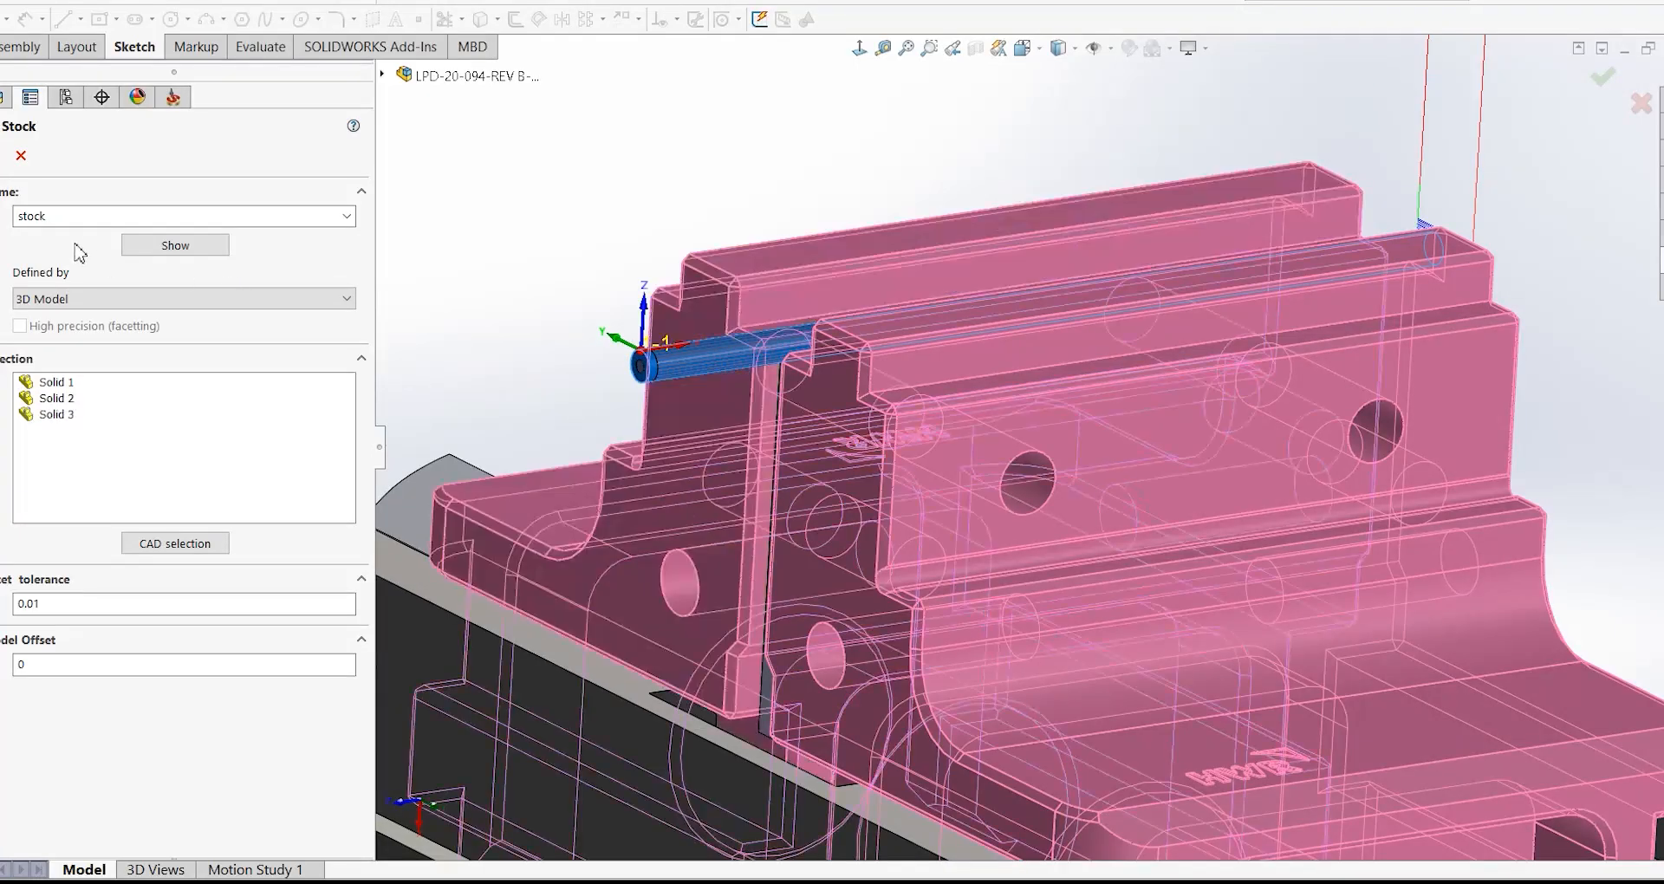
pyautogui.click(1, 160)
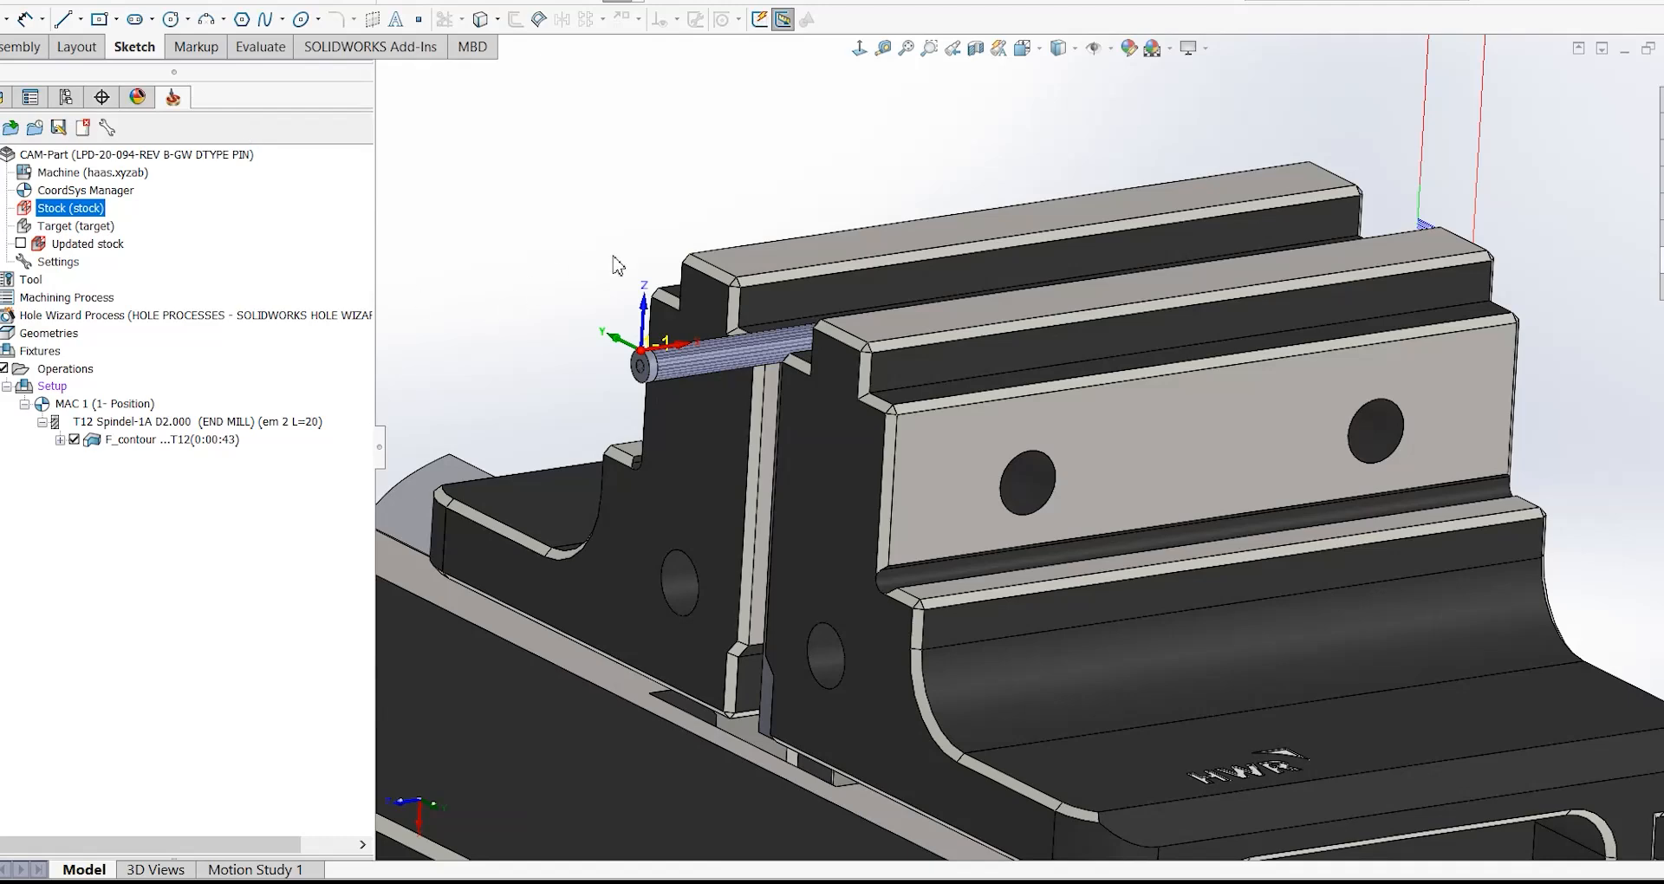
# - Open the simulation of the F_contour operation and switch it to SolidVerify
pyautogui.scroll(5, 618, 264)
pyautogui.moveTo(938, 303); pyautogui.dragTo(823, 433, button='middle')
pyautogui.scroll(-7, 1135, 420)
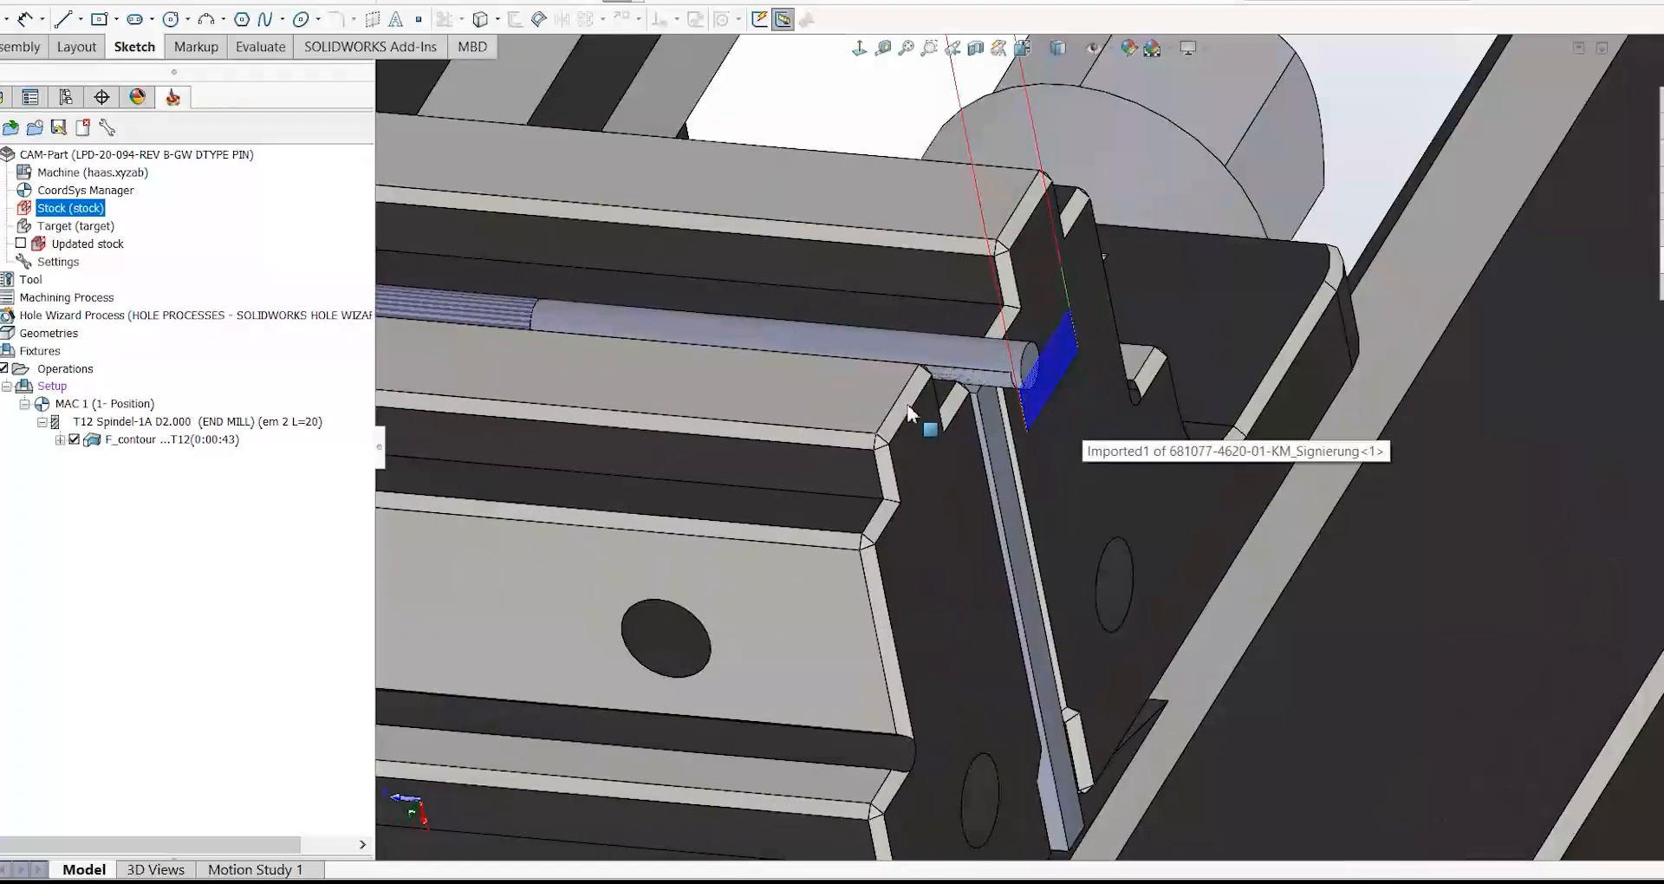
pyautogui.scroll(7, 908, 407)
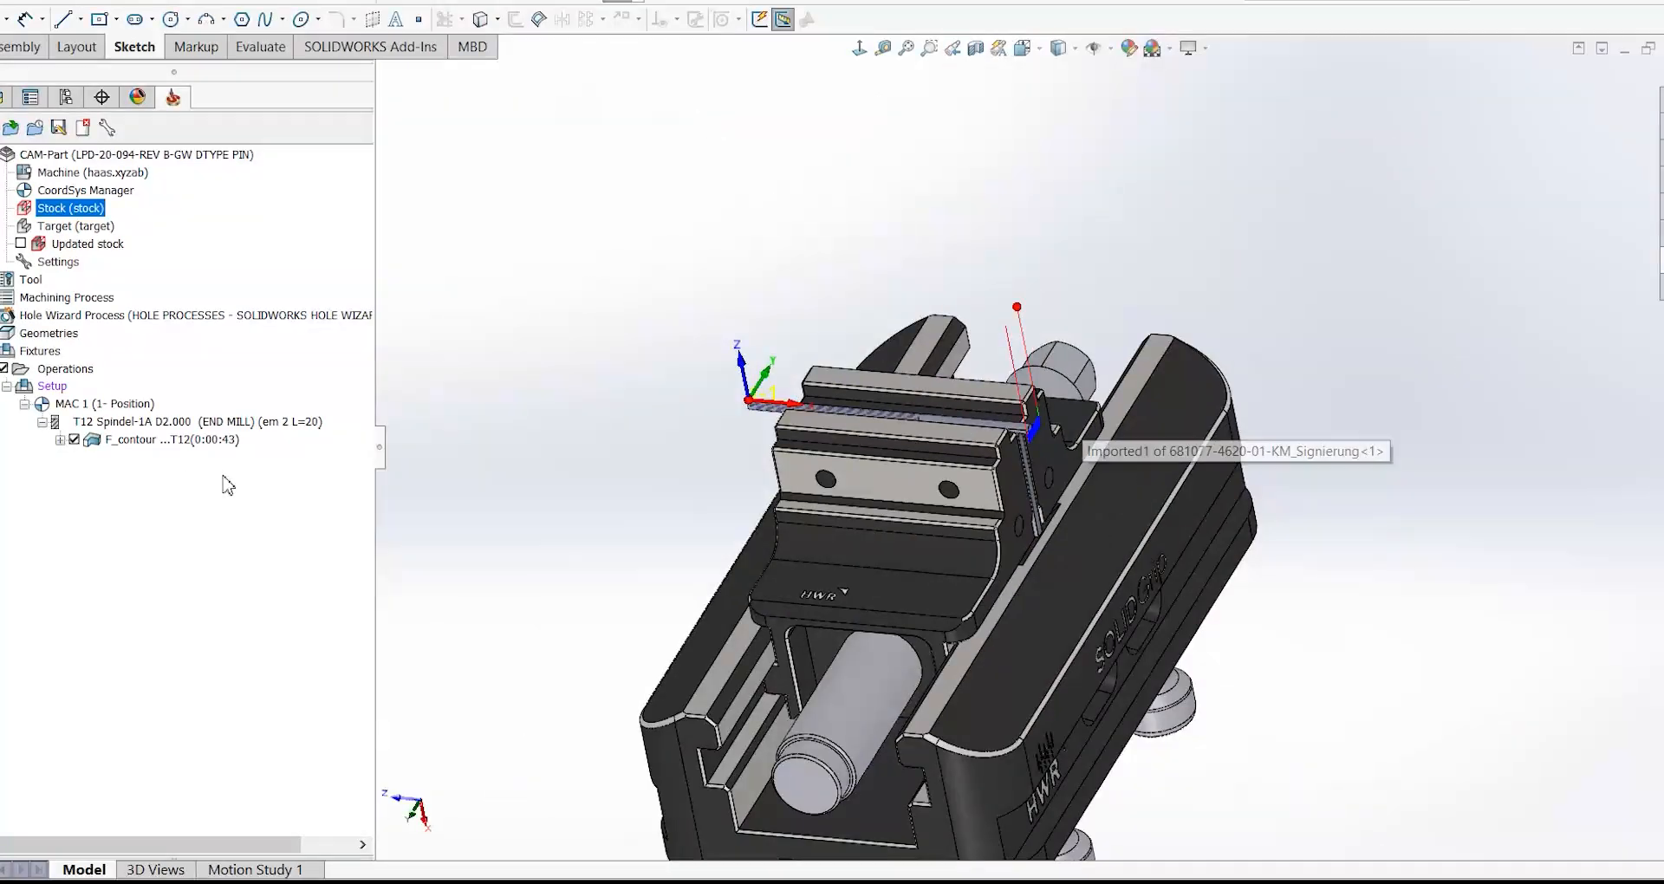
pyautogui.rightClick(178, 442)
pyautogui.click(217, 320)
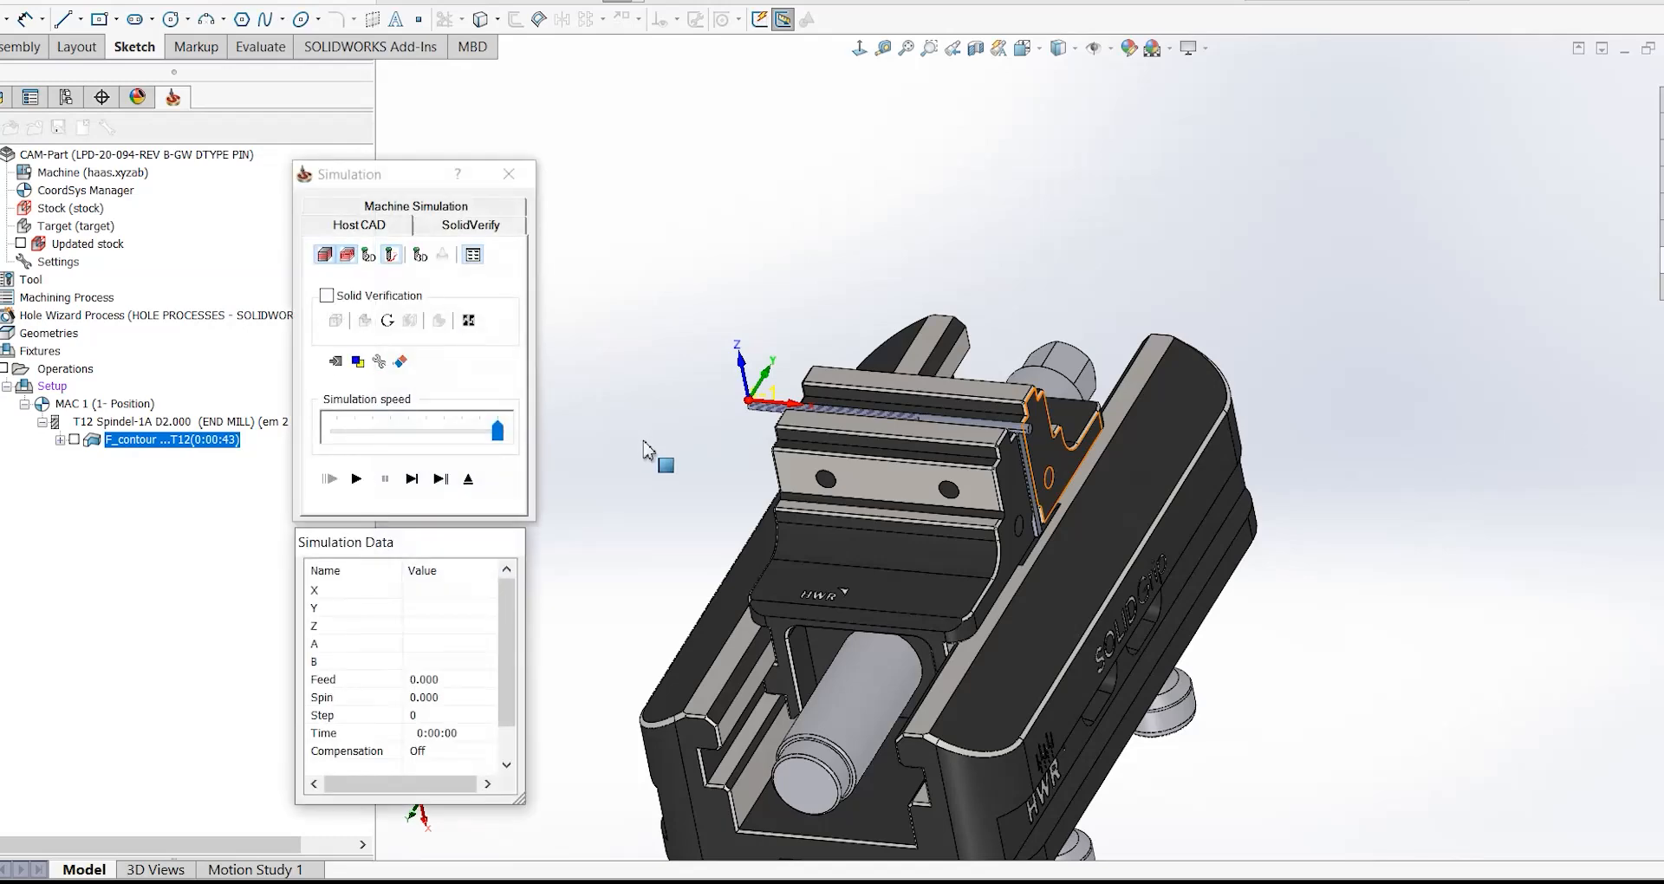
pyautogui.click(472, 225)
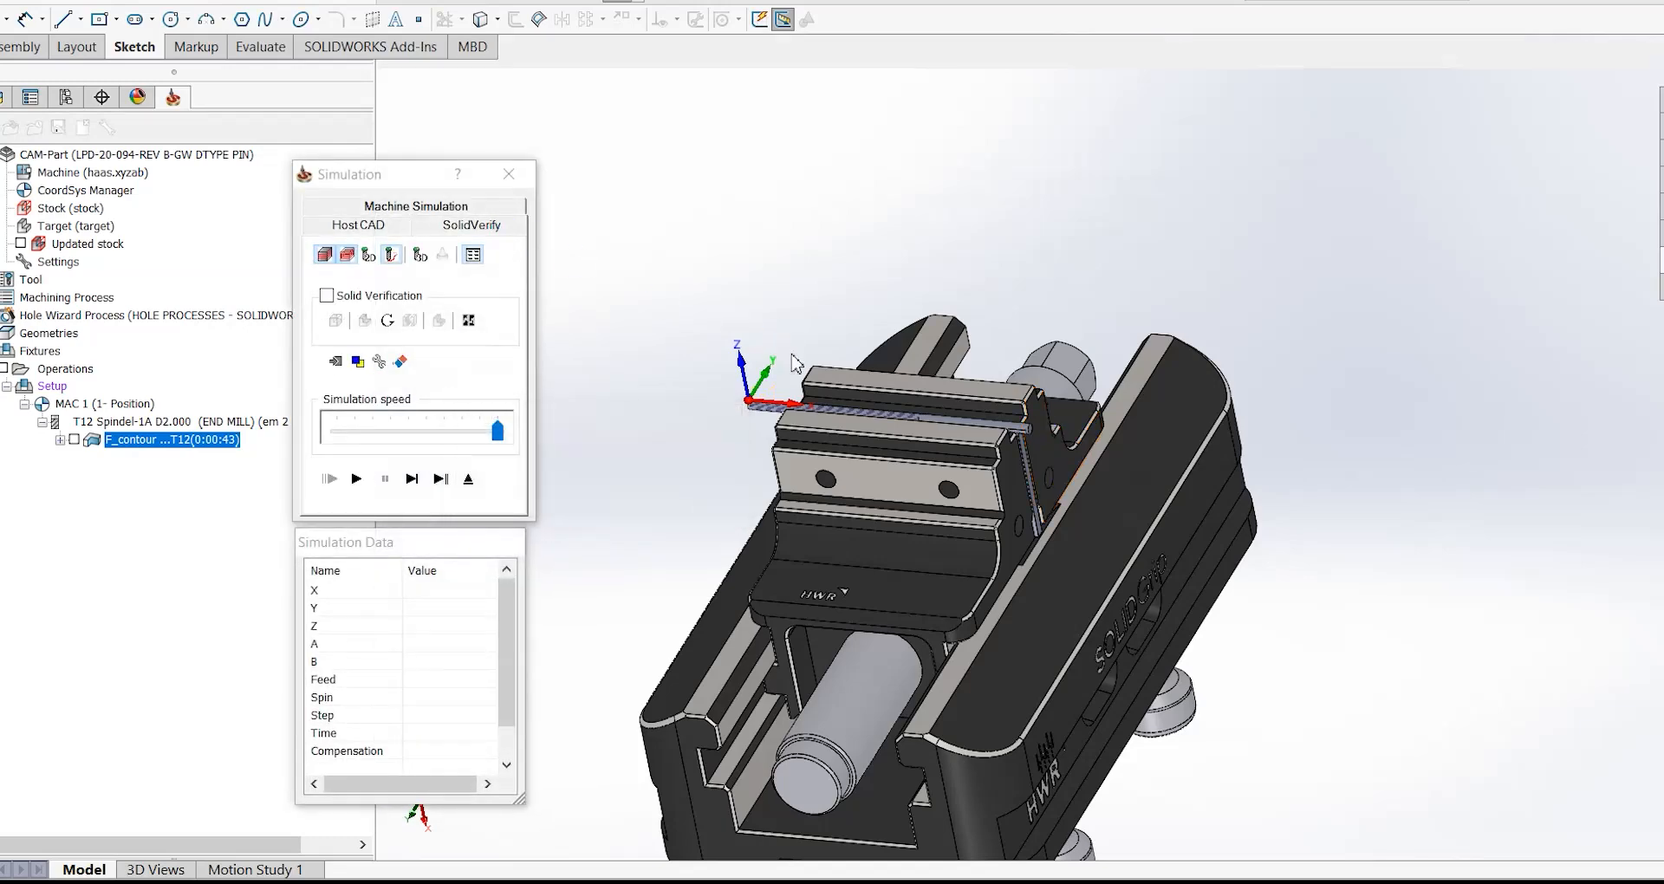
pyautogui.scroll(-5, 1193, 418)
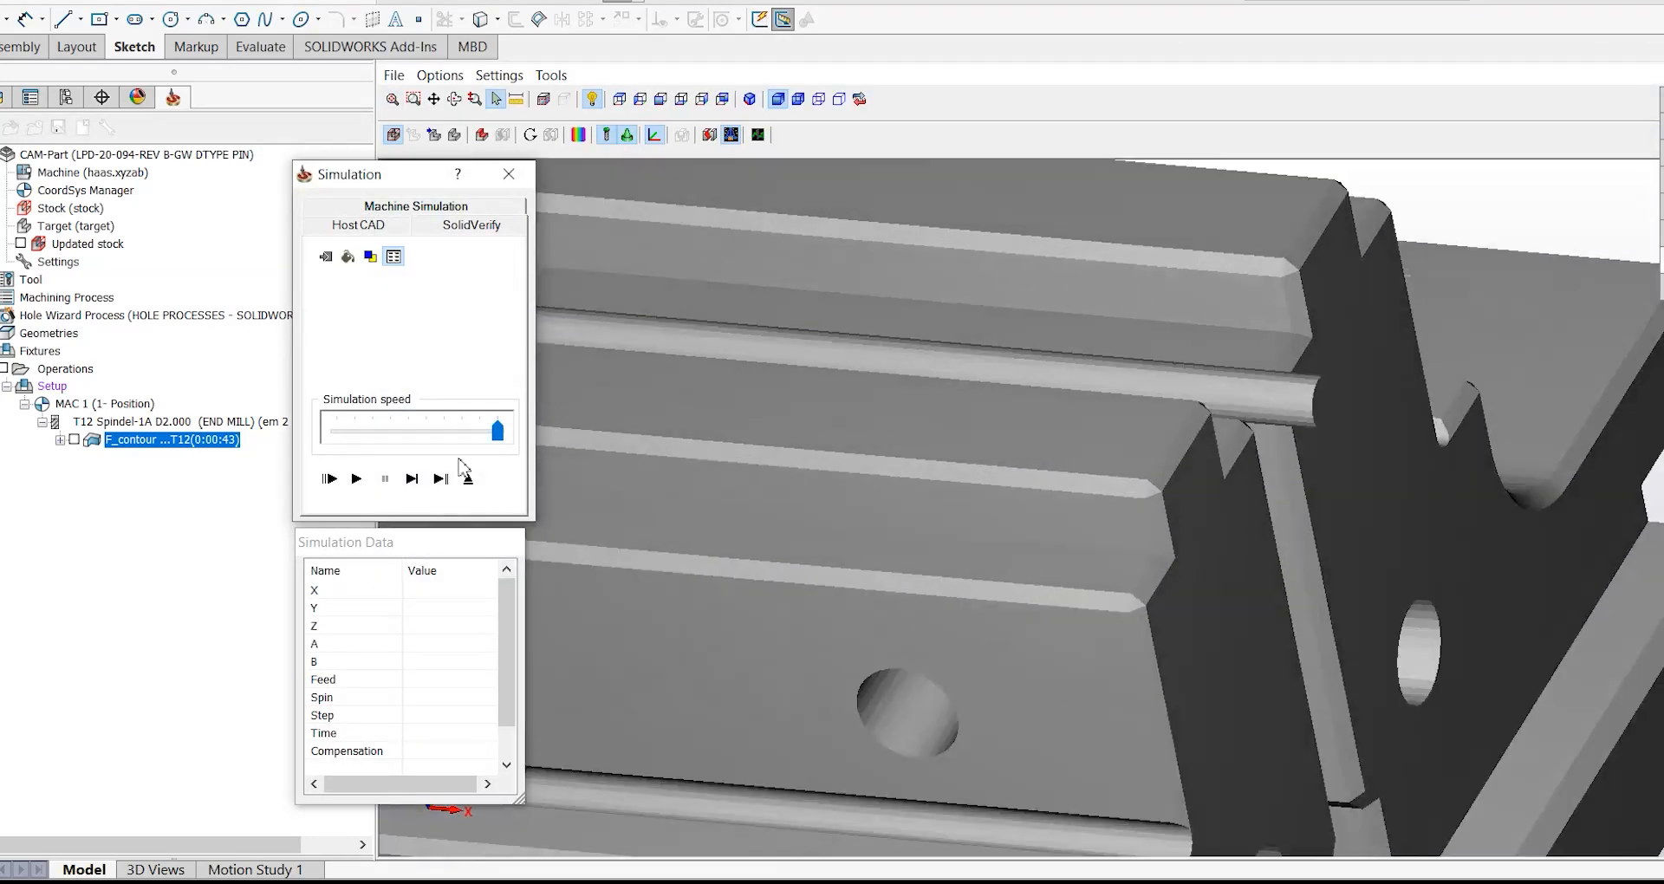
# - Step through the first tool moves on the pin's end, play the rest of the simulation and exit it
pyautogui.click(412, 479)
pyautogui.click(412, 479)
pyautogui.click(412, 478)
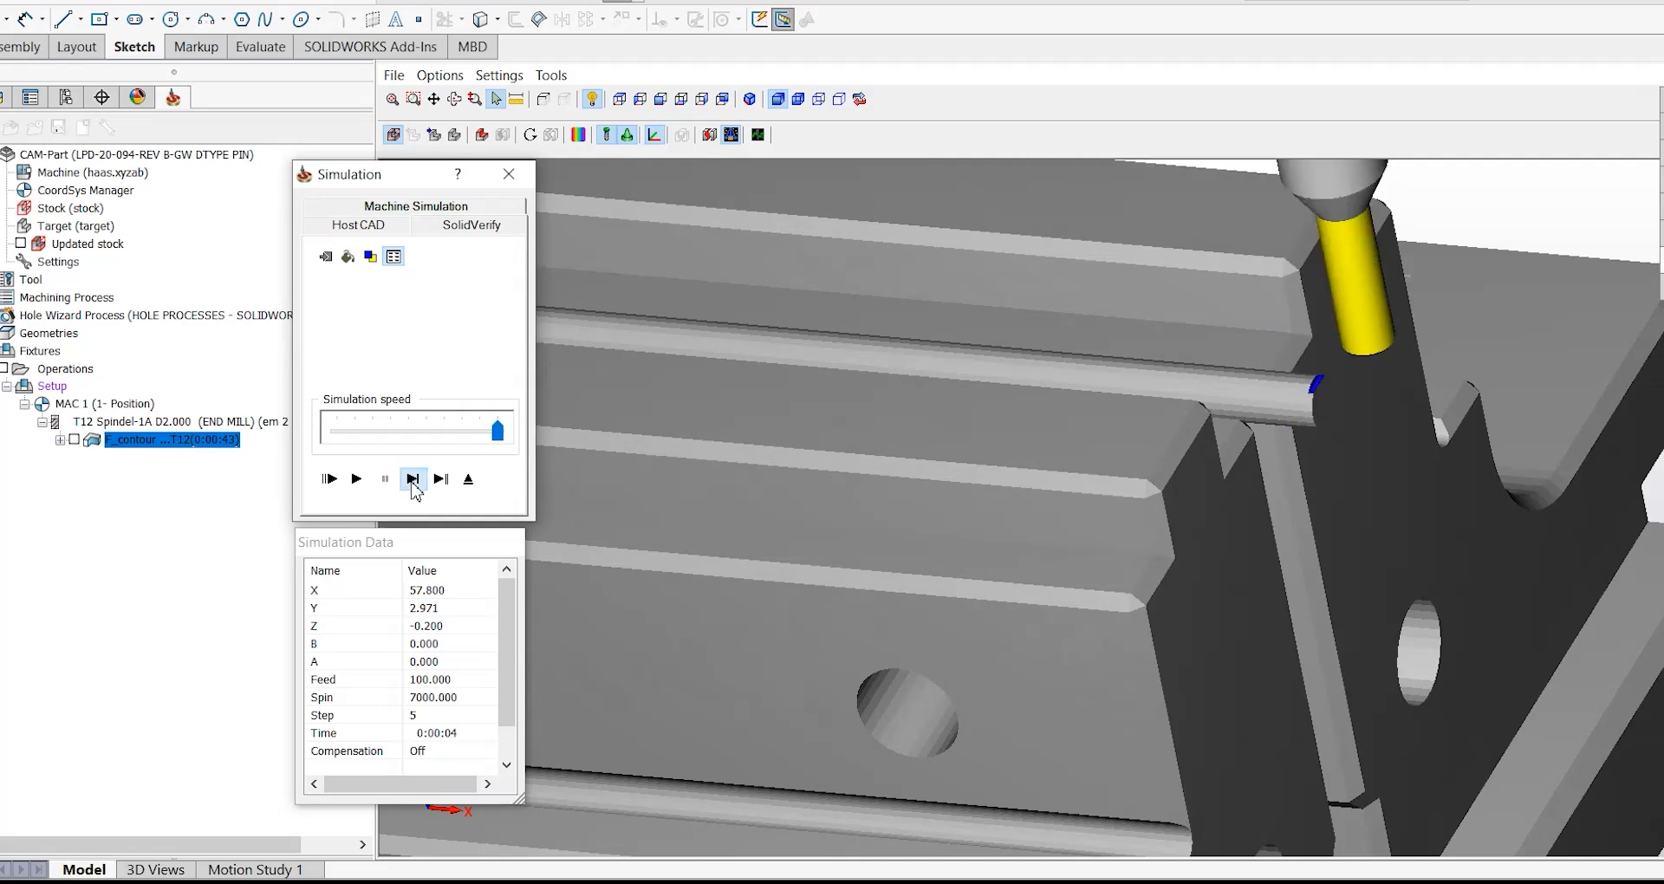
pyautogui.click(356, 479)
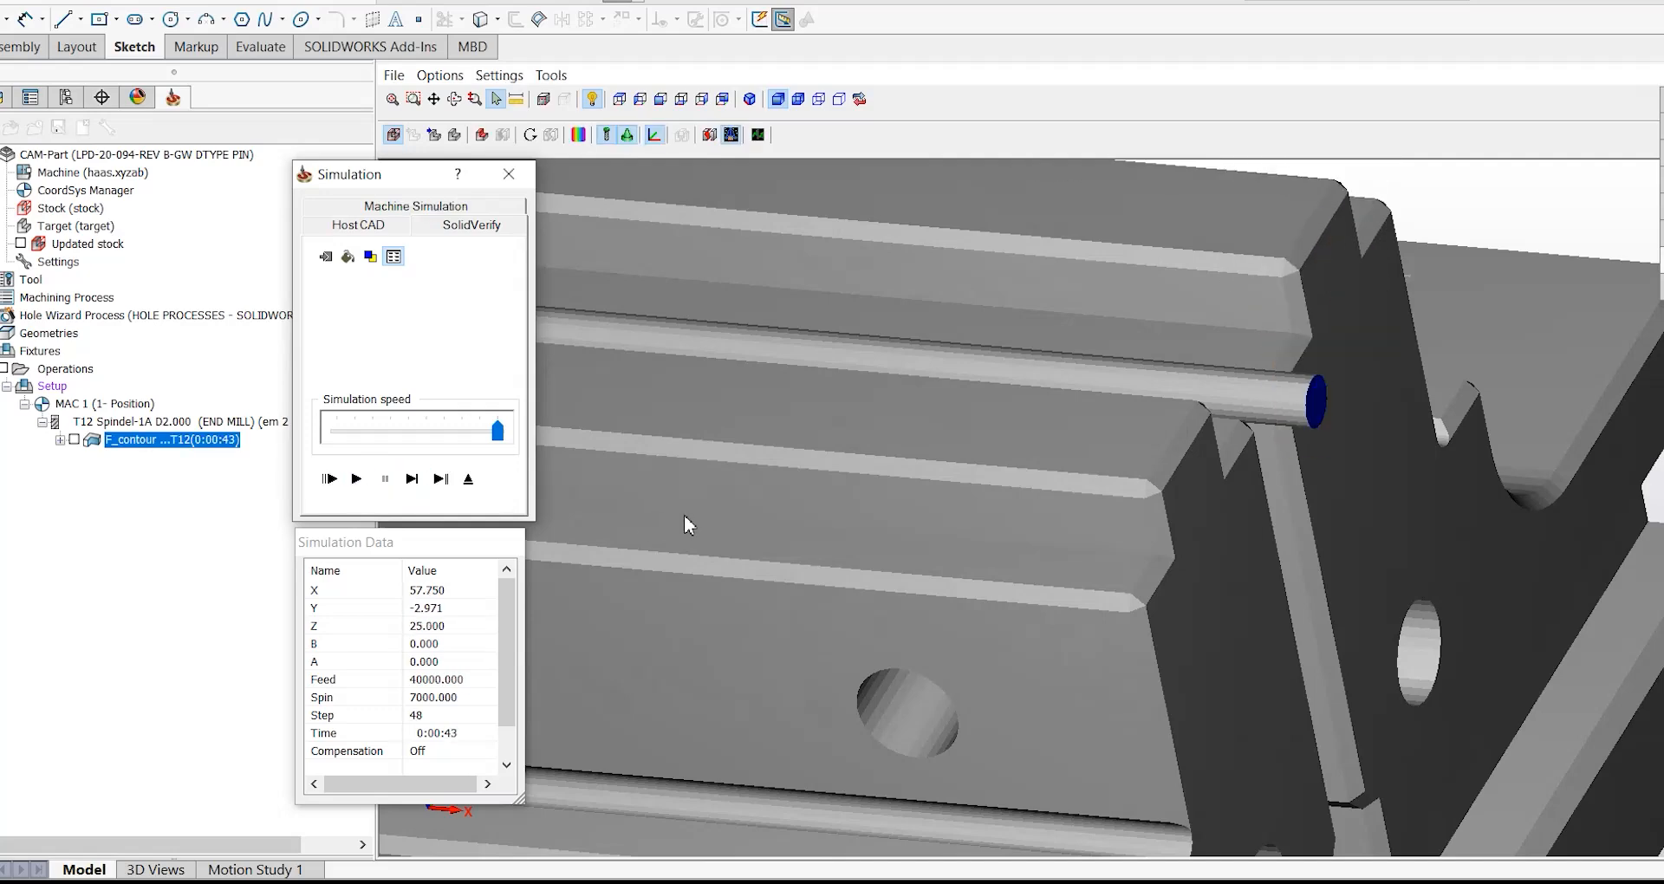
pyautogui.scroll(5, 685, 517)
pyautogui.click(463, 482)
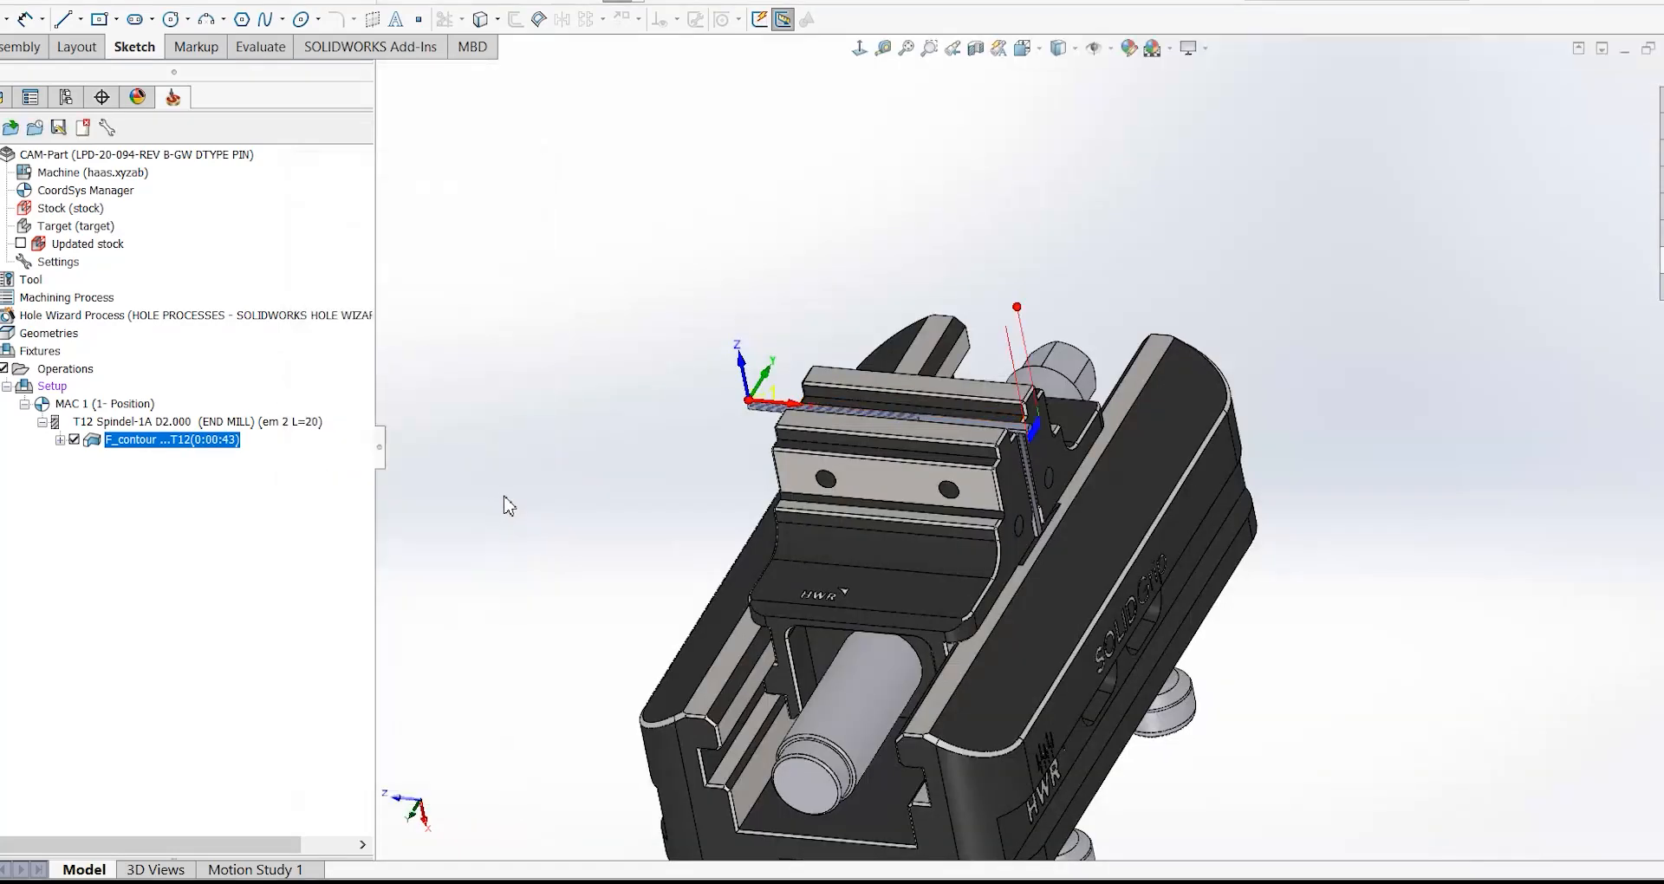
# - Hide the cylindrical stock part so the D-type pin beneath it is exposed
pyautogui.scroll(-6, 986, 430)
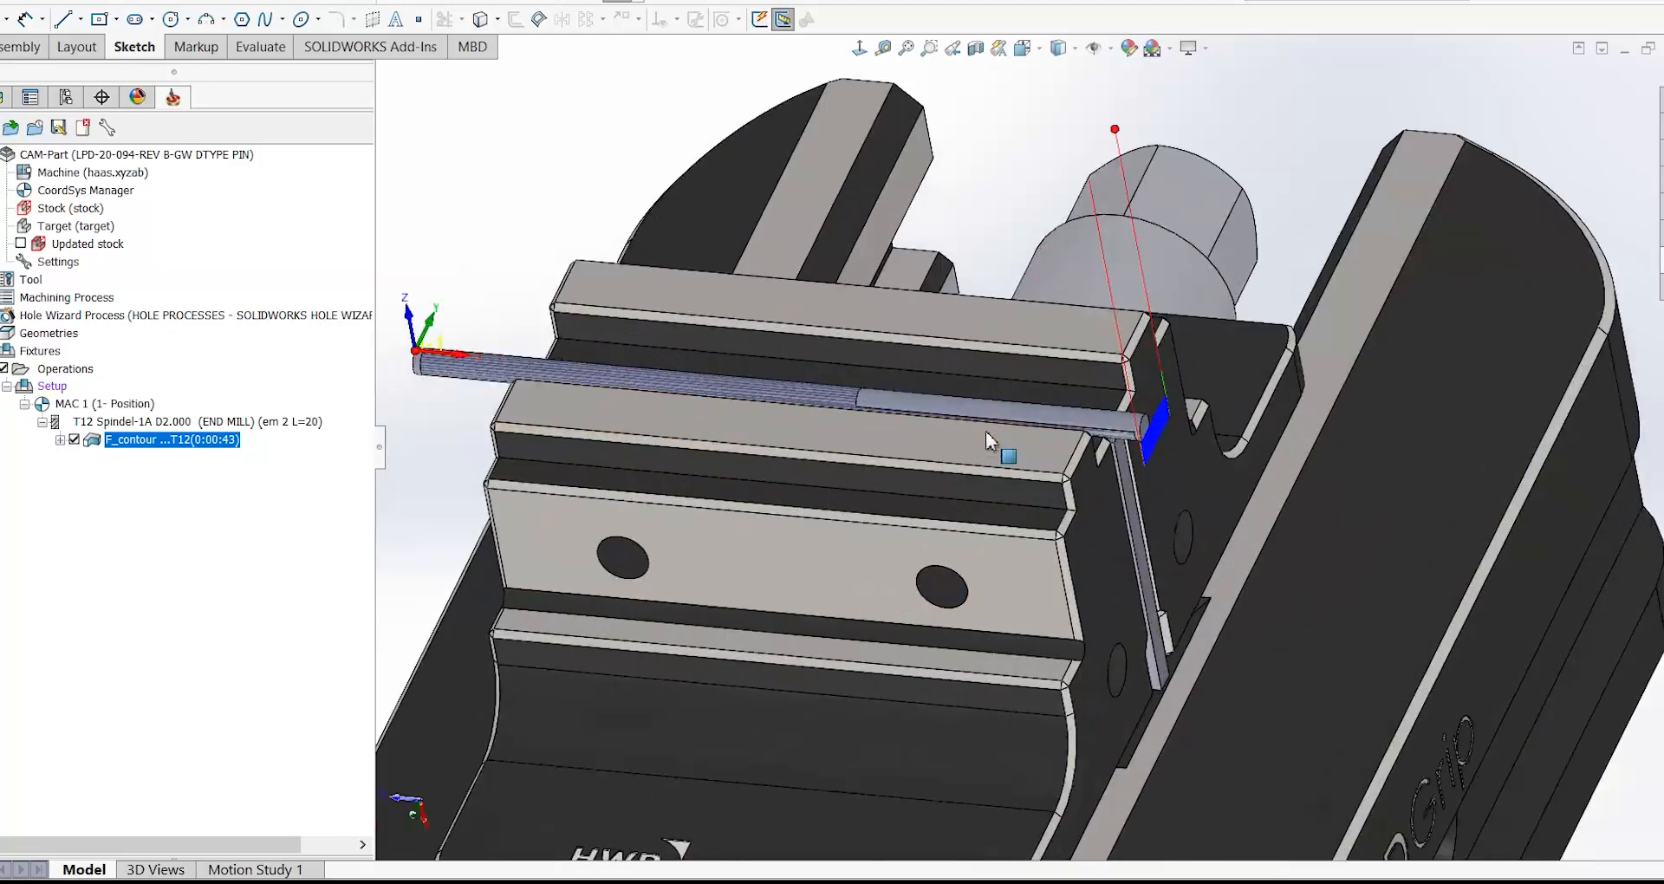
pyautogui.rightClick(832, 378)
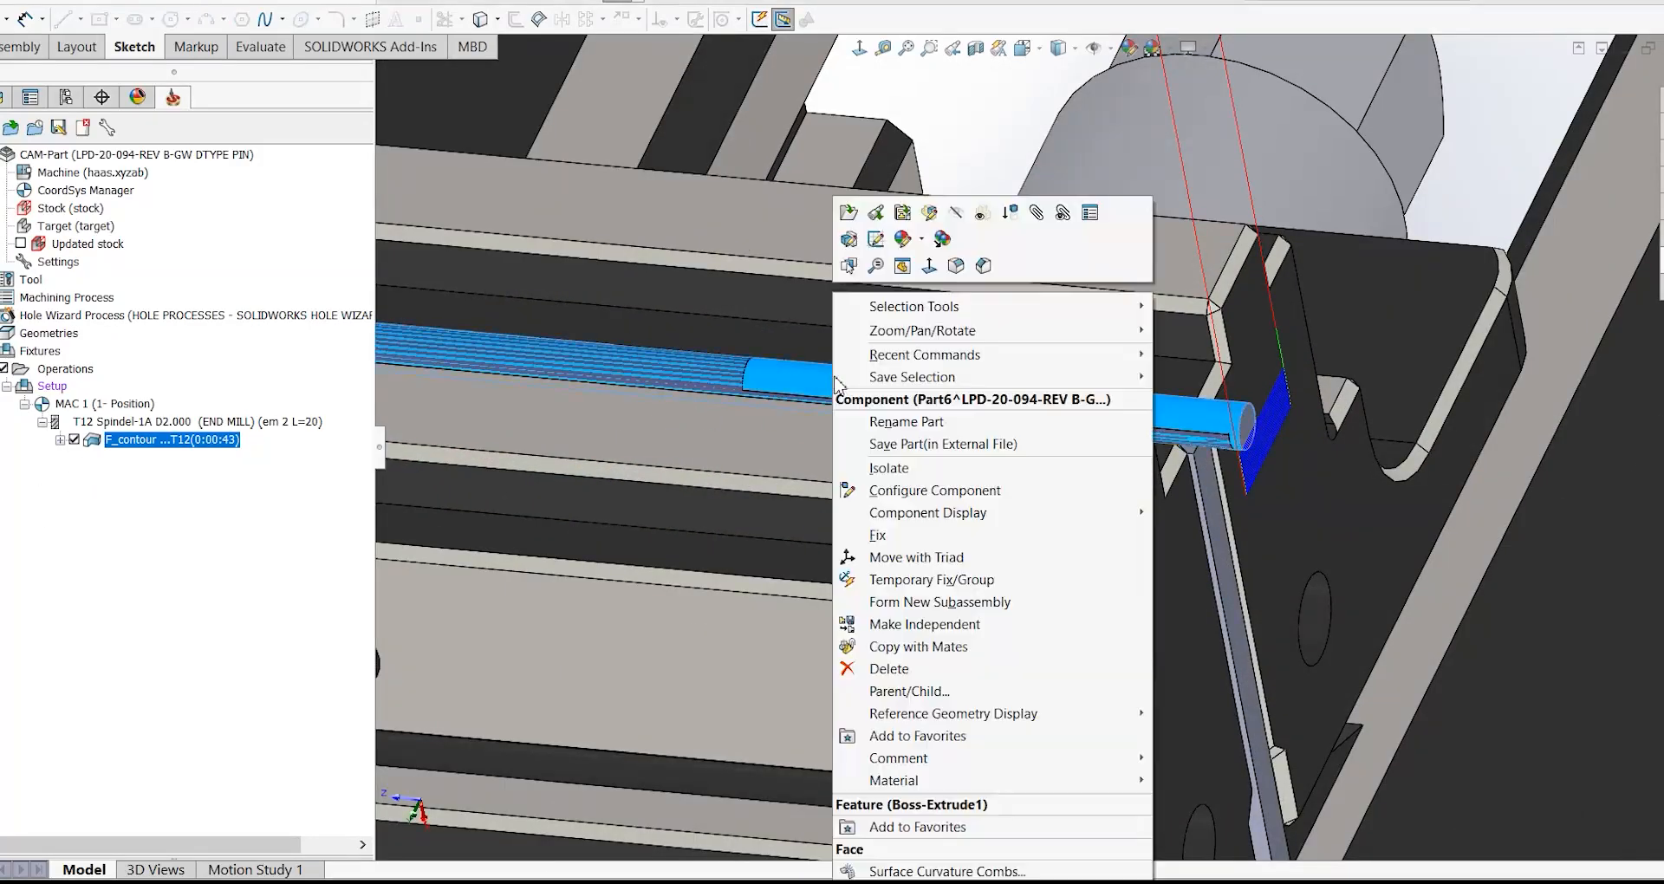
pyautogui.click(957, 213)
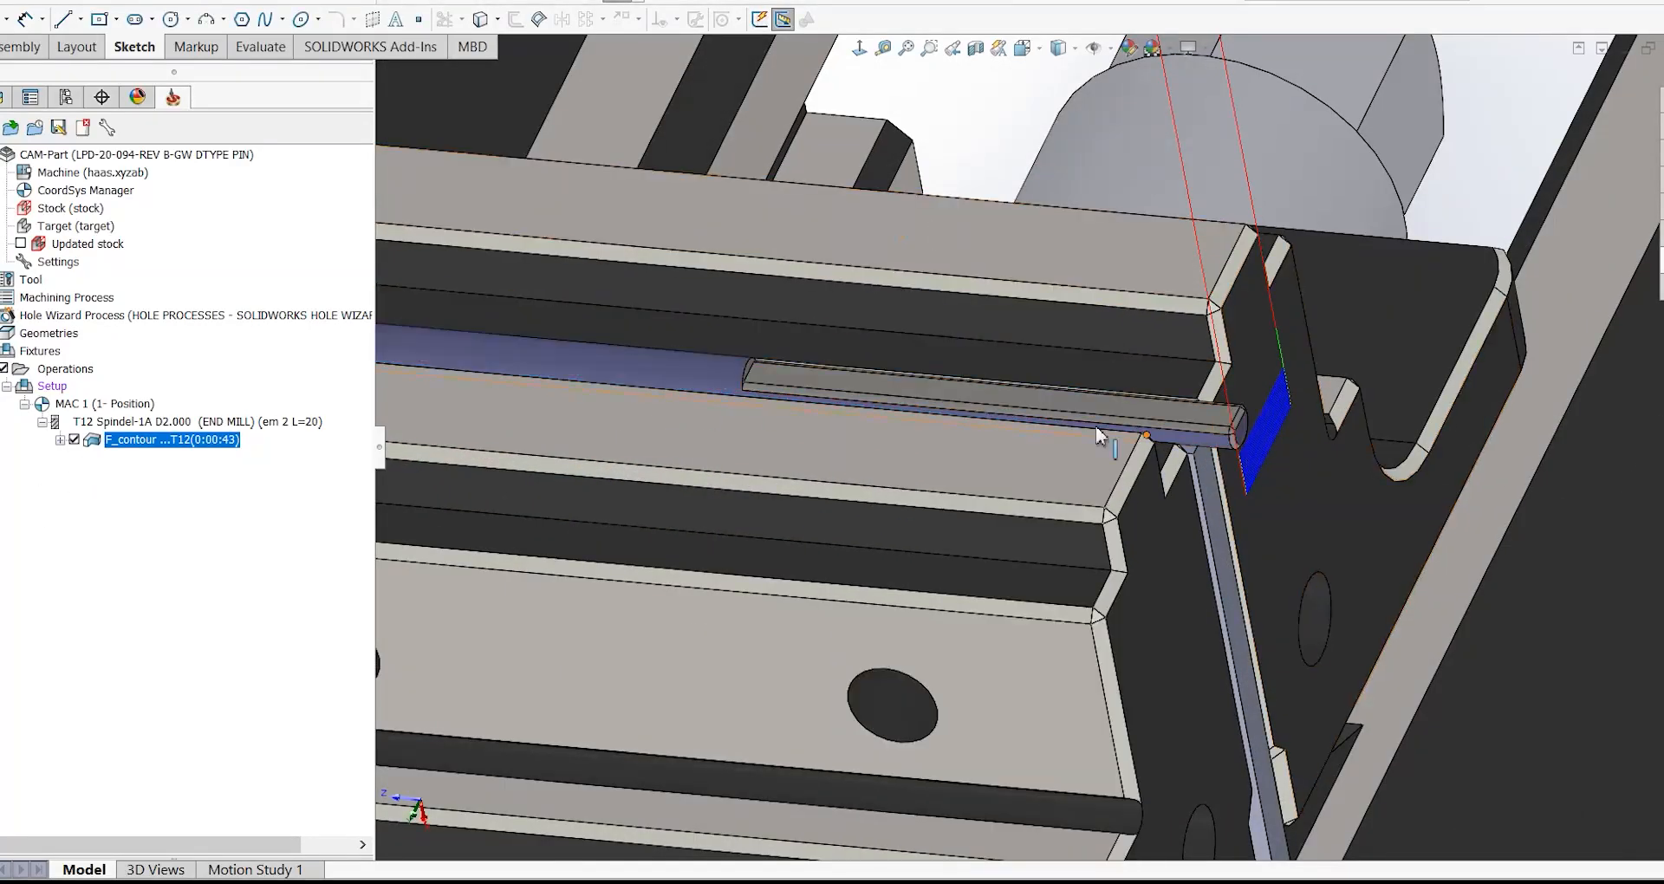
# - Measure the distance between the two long edges of the pin's flat and close the measurement
pyautogui.scroll(6, 1096, 426)
pyautogui.scroll(-7, 1063, 481)
pyautogui.scroll(-5, 1057, 325)
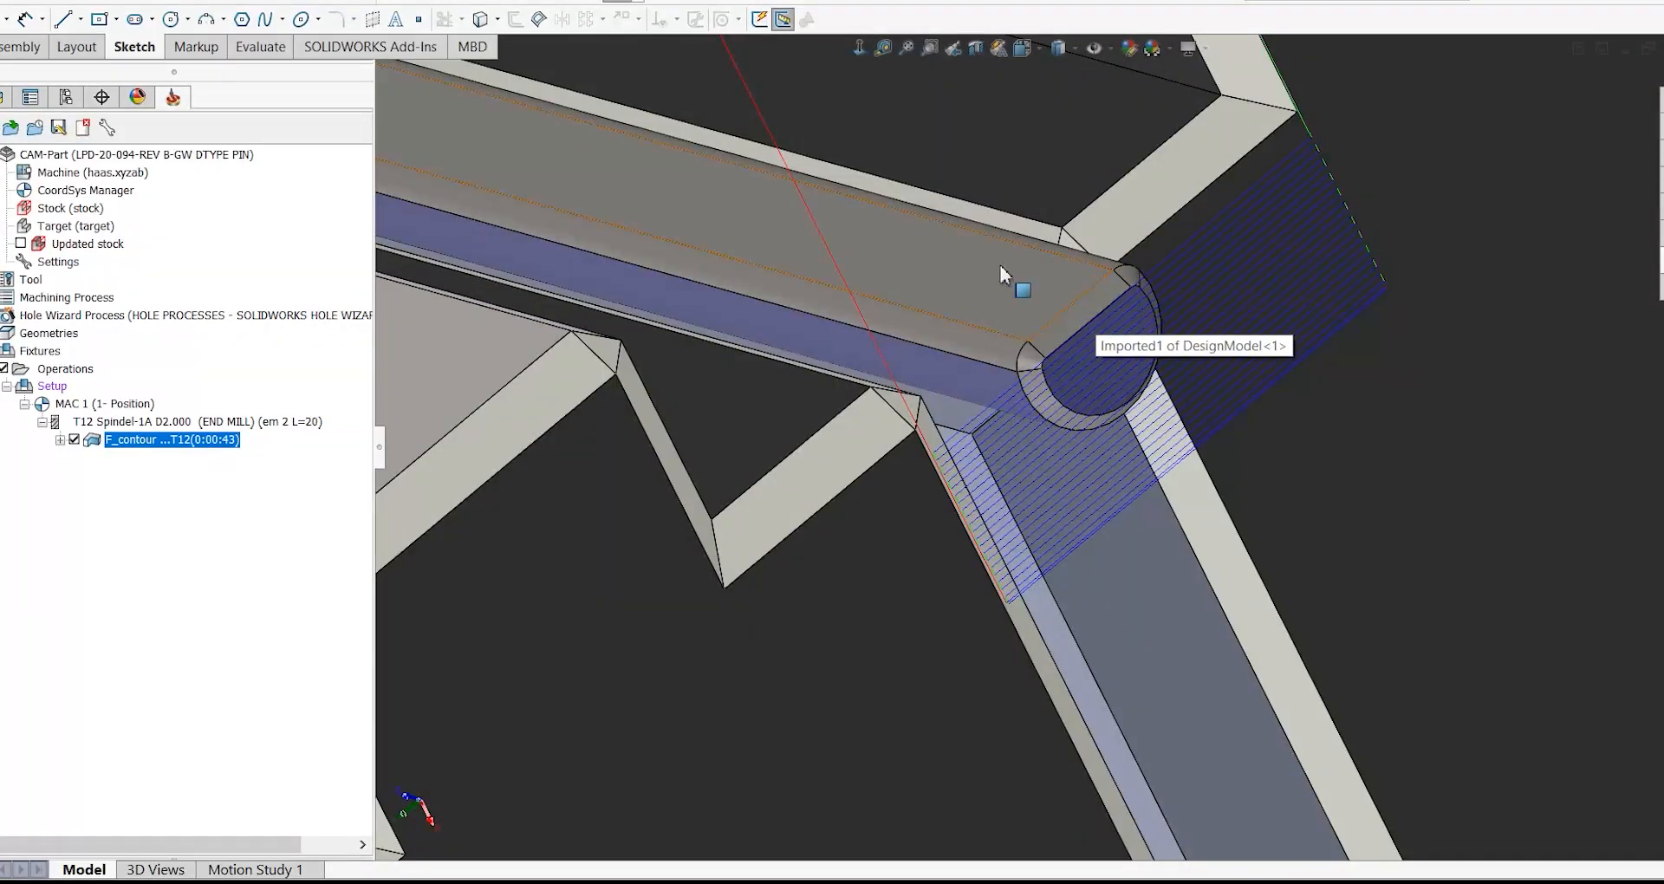
pyautogui.click(885, 48)
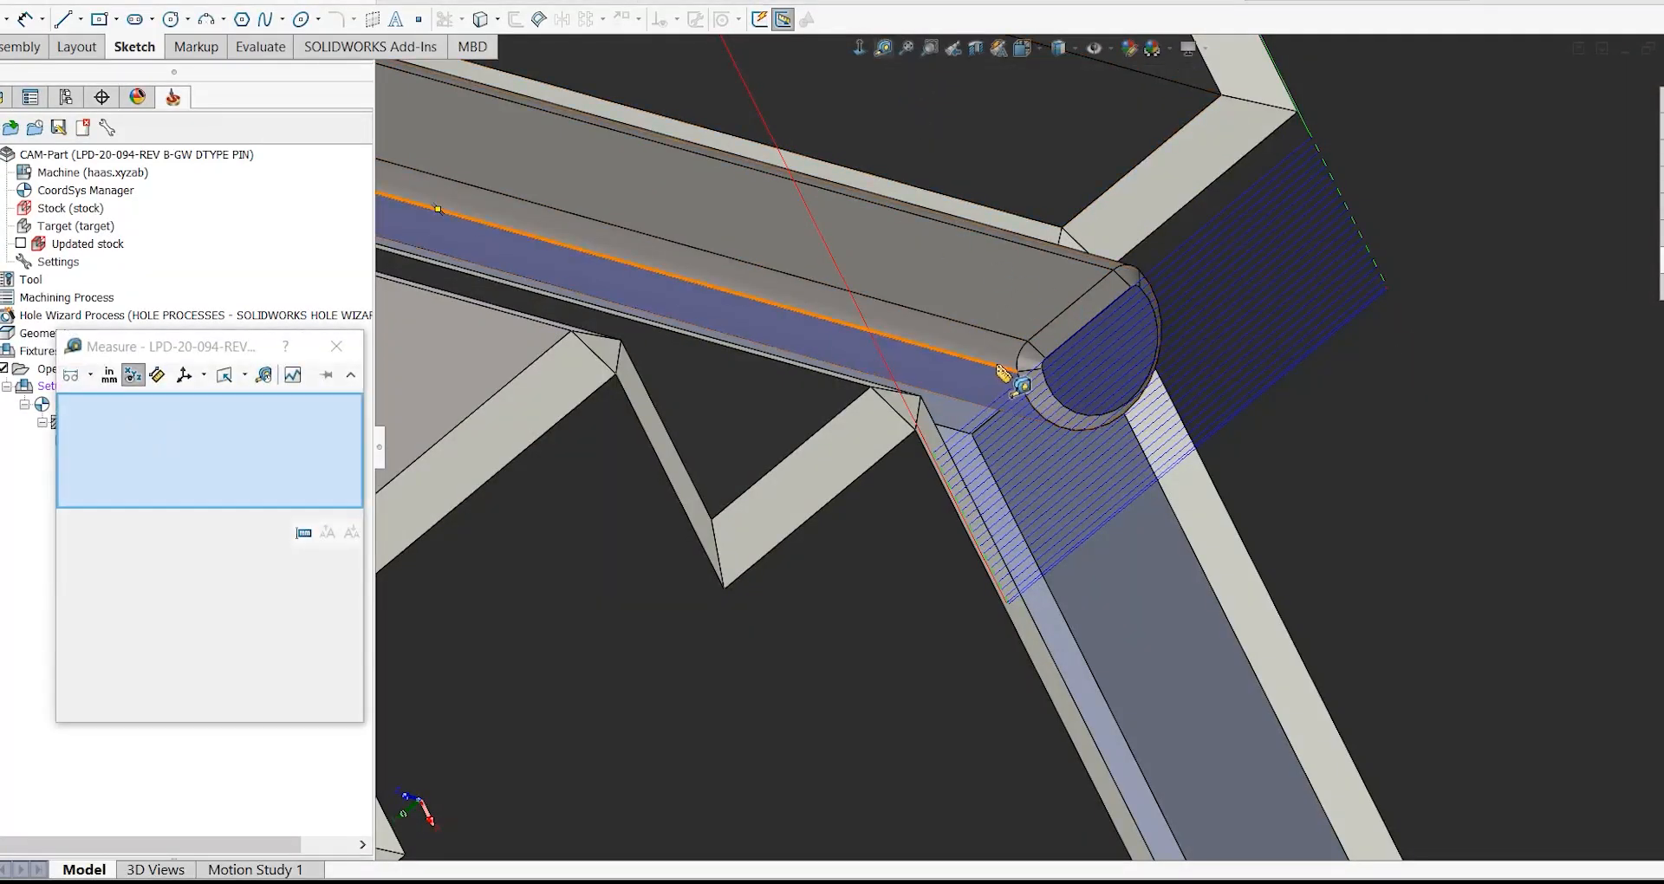
pyautogui.click(988, 369)
pyautogui.moveTo(1014, 371); pyautogui.dragTo(1052, 371, button='middle')
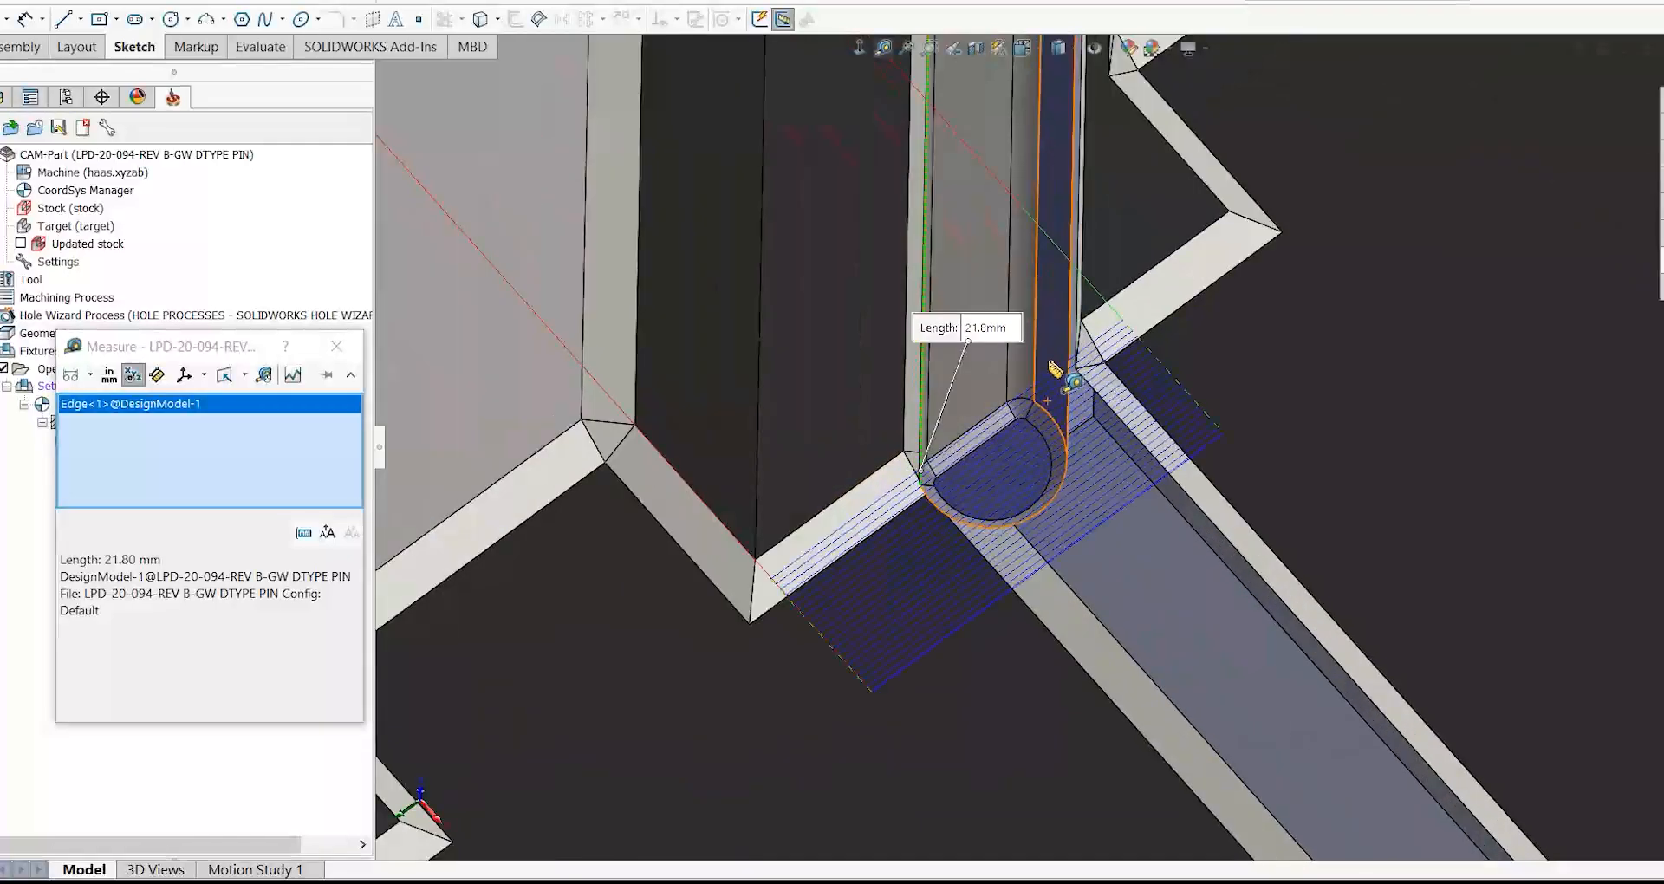
pyautogui.click(1038, 364)
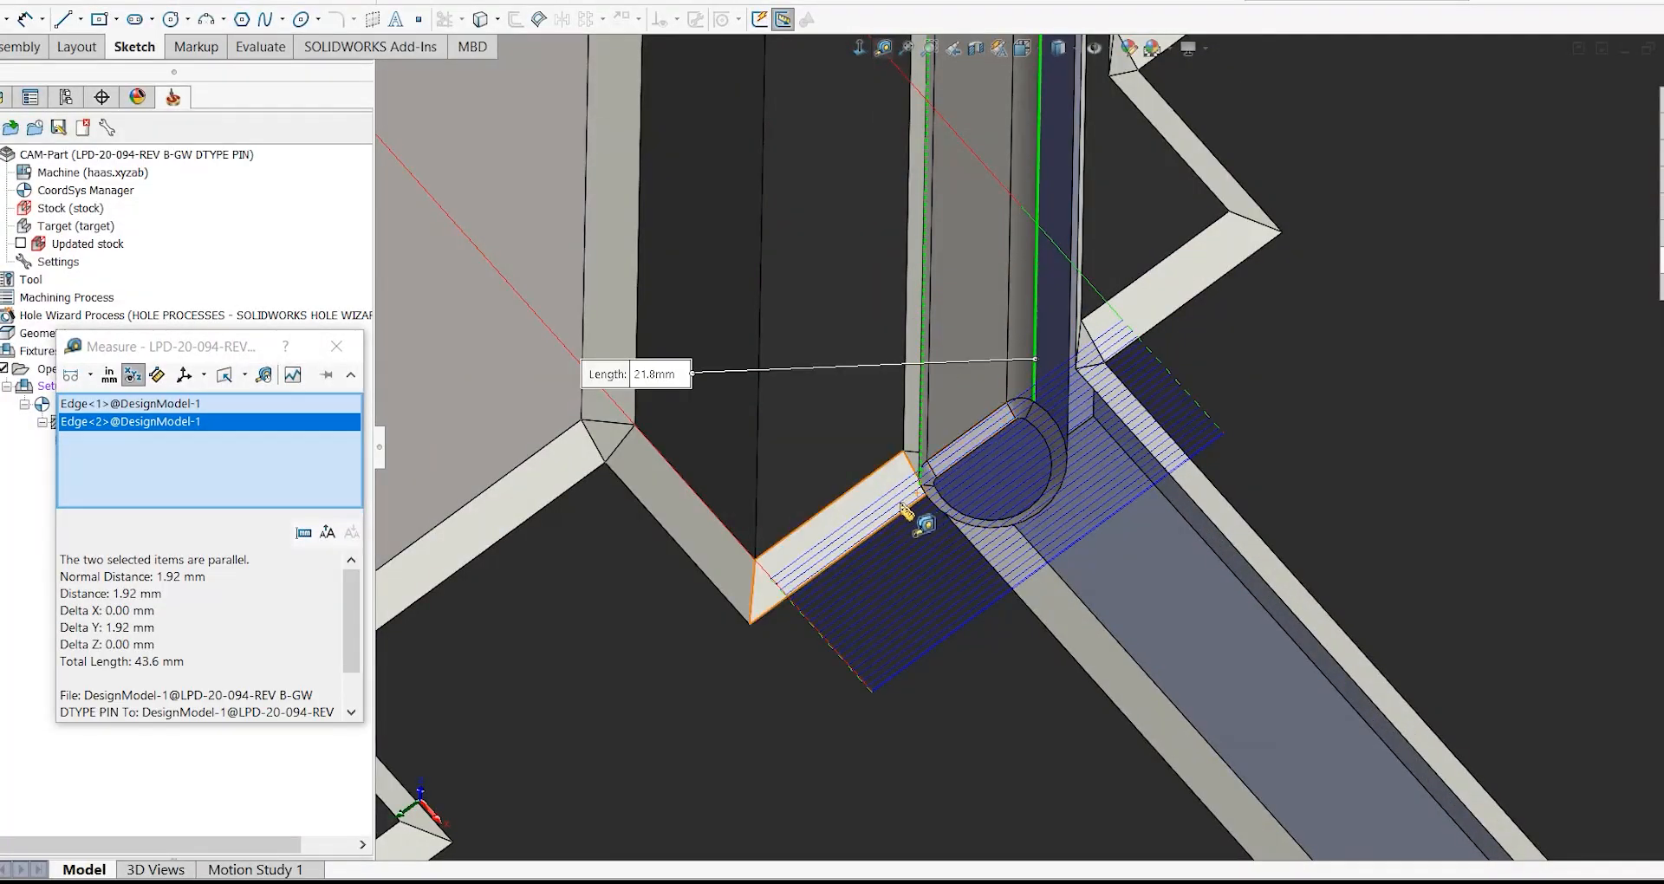
pyautogui.scroll(5, 1023, 455)
pyautogui.press('Escape')
# - Examine the pin and its flat between the vise jaws from several angles
pyautogui.moveTo(1038, 460); pyautogui.dragTo(870, 453, button='middle')
pyautogui.scroll(5, 850, 512)
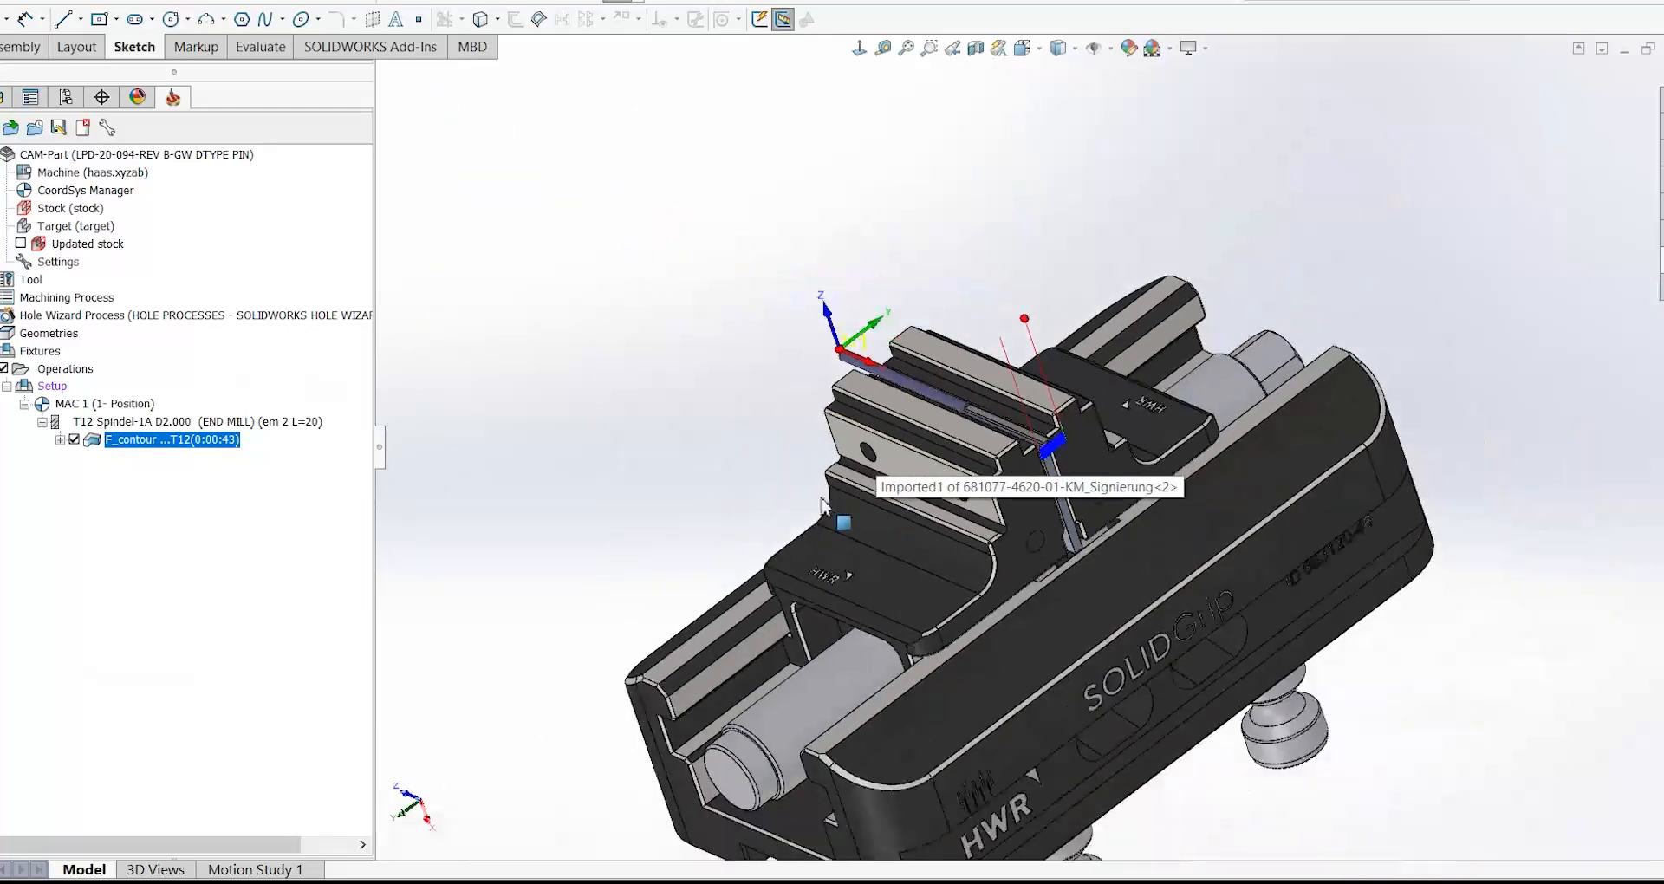
pyautogui.scroll(-5, 1028, 435)
pyautogui.moveTo(897, 312)
pyautogui.mouseDown(button='middle')
pyautogui.moveTo(836, 334)
pyautogui.moveTo(906, 324)
pyautogui.mouseUp(button='middle')
pyautogui.scroll(-4, 908, 325)
pyautogui.scroll(3, 971, 442)
pyautogui.scroll(3, 971, 436)
pyautogui.moveTo(970, 436); pyautogui.dragTo(998, 378, button='middle')
pyautogui.scroll(4, 997, 386)
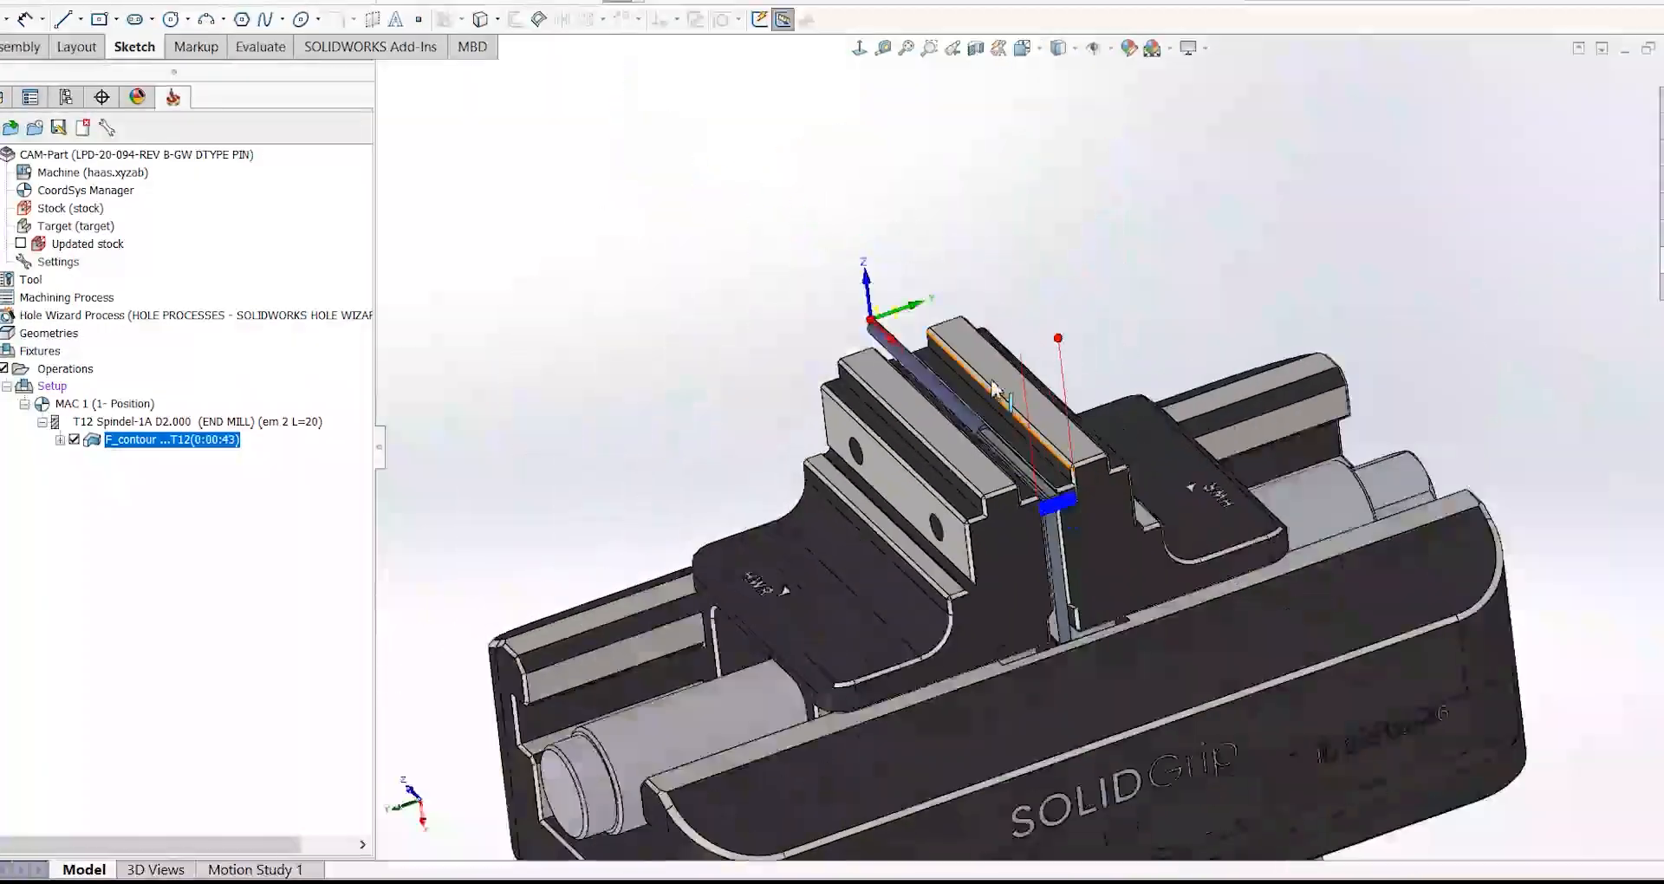
pyautogui.rightClick(232, 449)
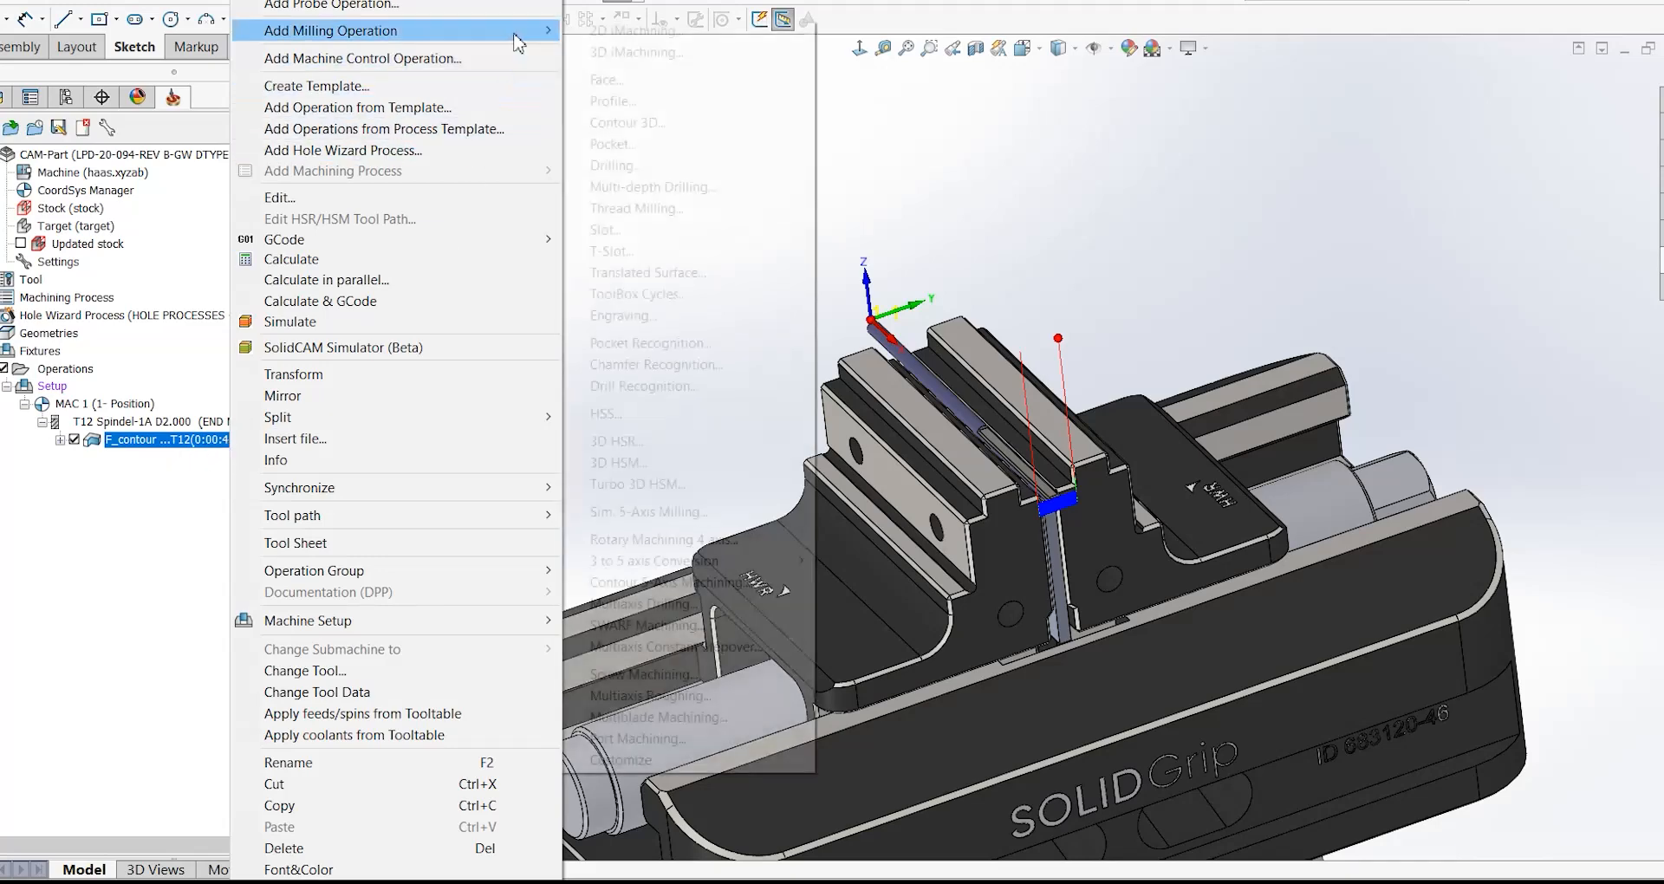
pyautogui.moveTo(513, 31)
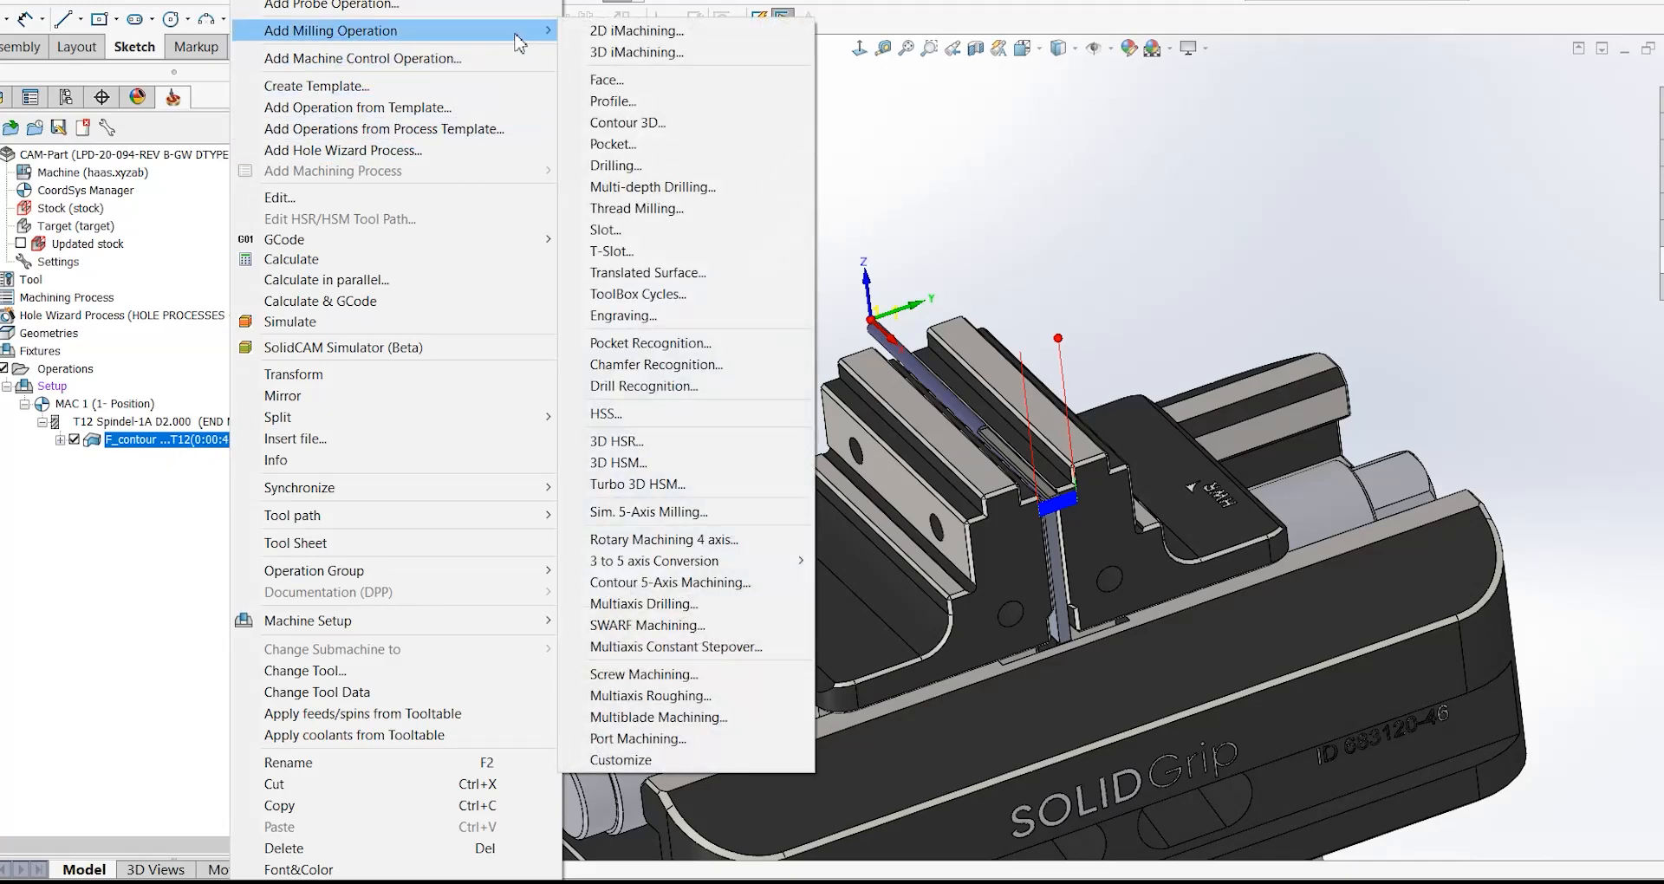
pyautogui.click(618, 102)
# - Start a sketch on the pin's flat face and view it normal to the sketch plane
pyautogui.scroll(-6, 1052, 450)
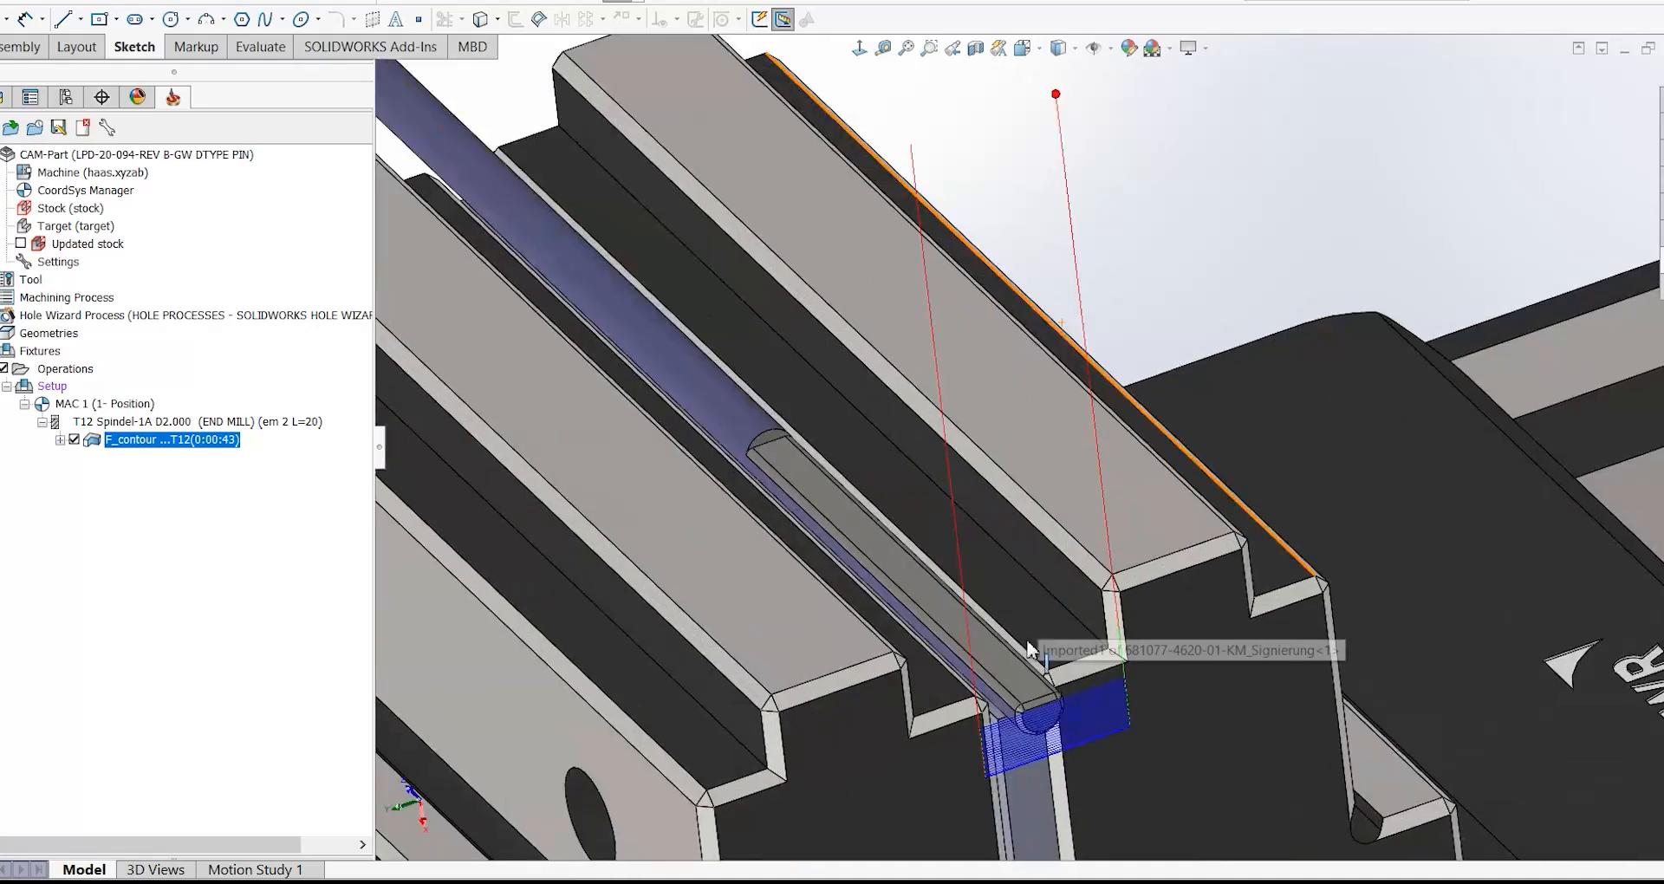
pyautogui.click(996, 649)
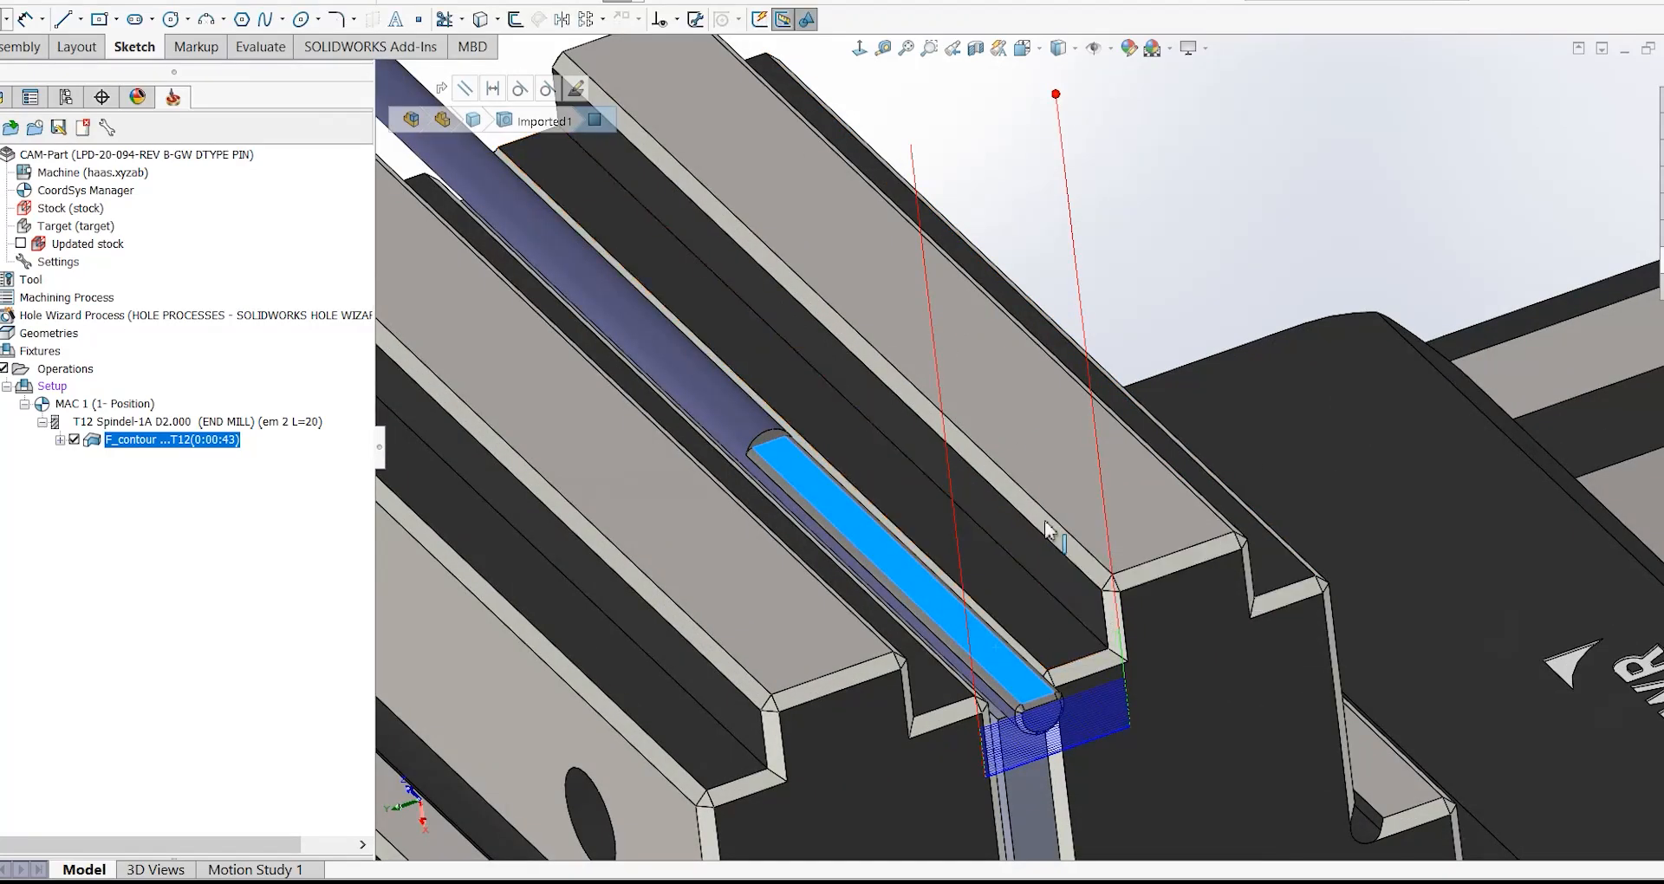
pyautogui.click(860, 49)
pyautogui.scroll(-8, 1029, 477)
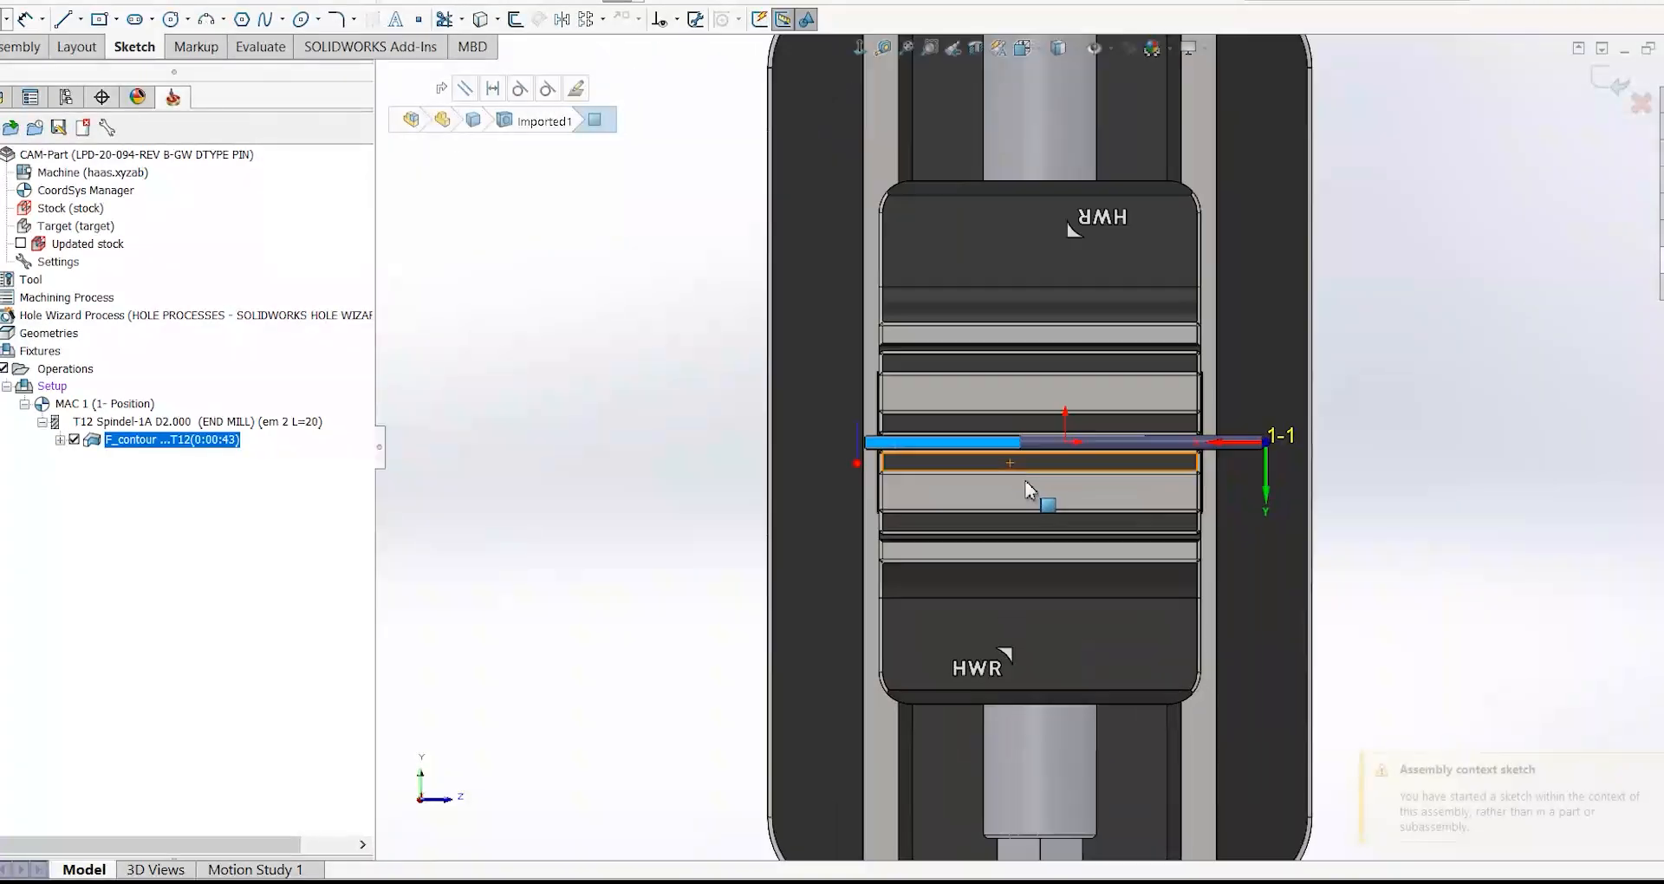
# - Sketch connected lines about 2.55 mm across the pin at the flat's inner end, 1.44 mm along it, 0.15 mm back and on to the tip
pyautogui.click(64, 19)
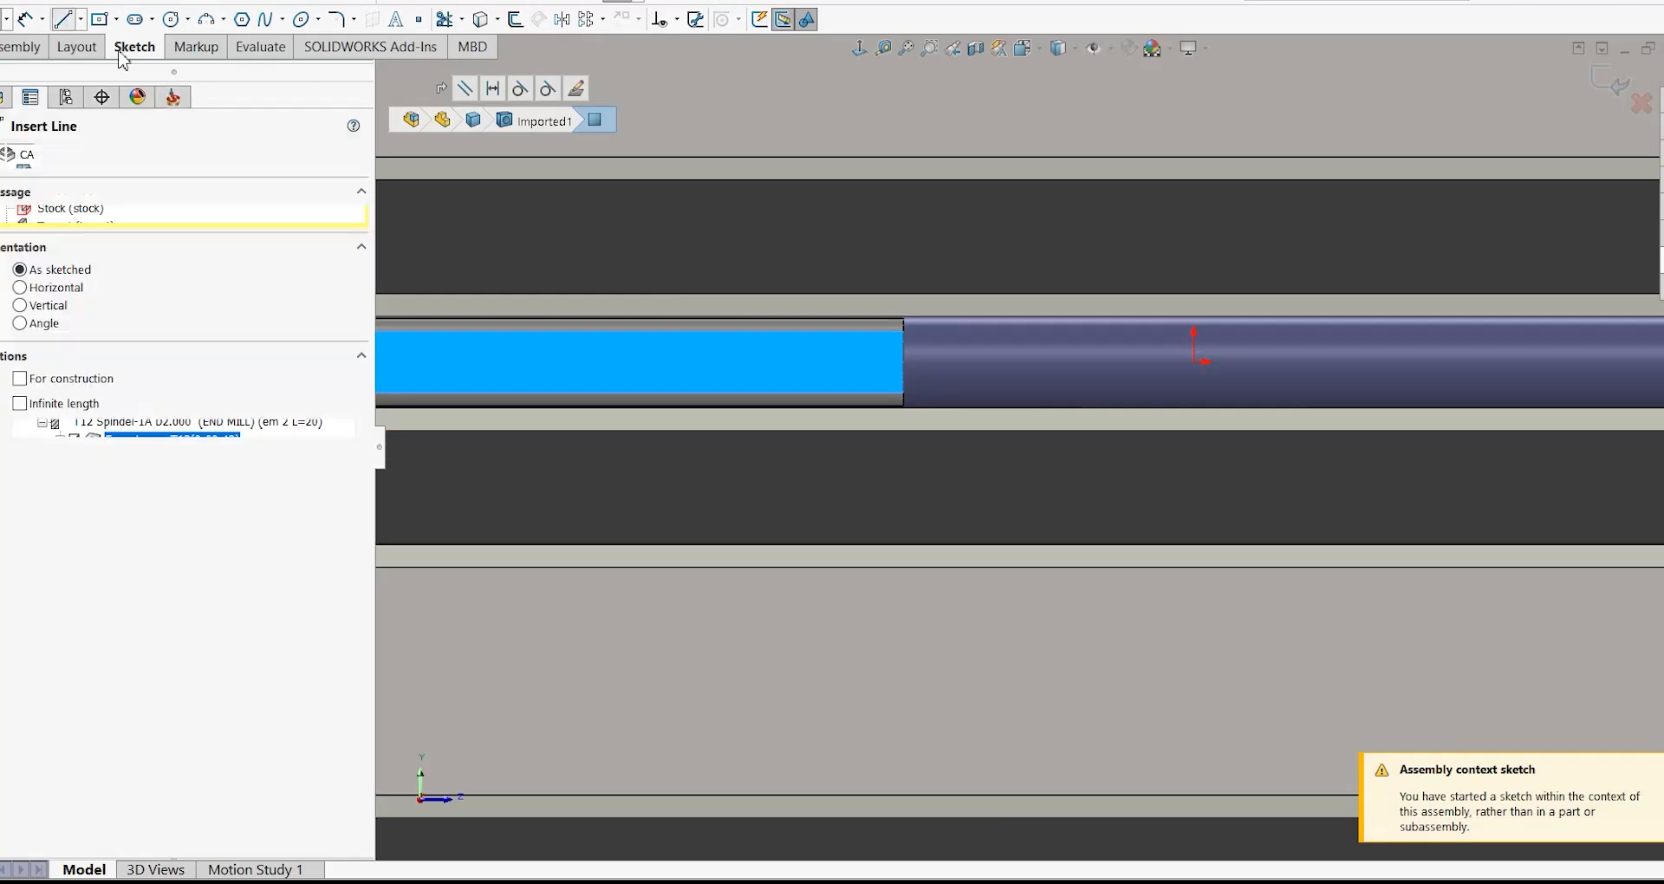
pyautogui.scroll(-3, 915, 351)
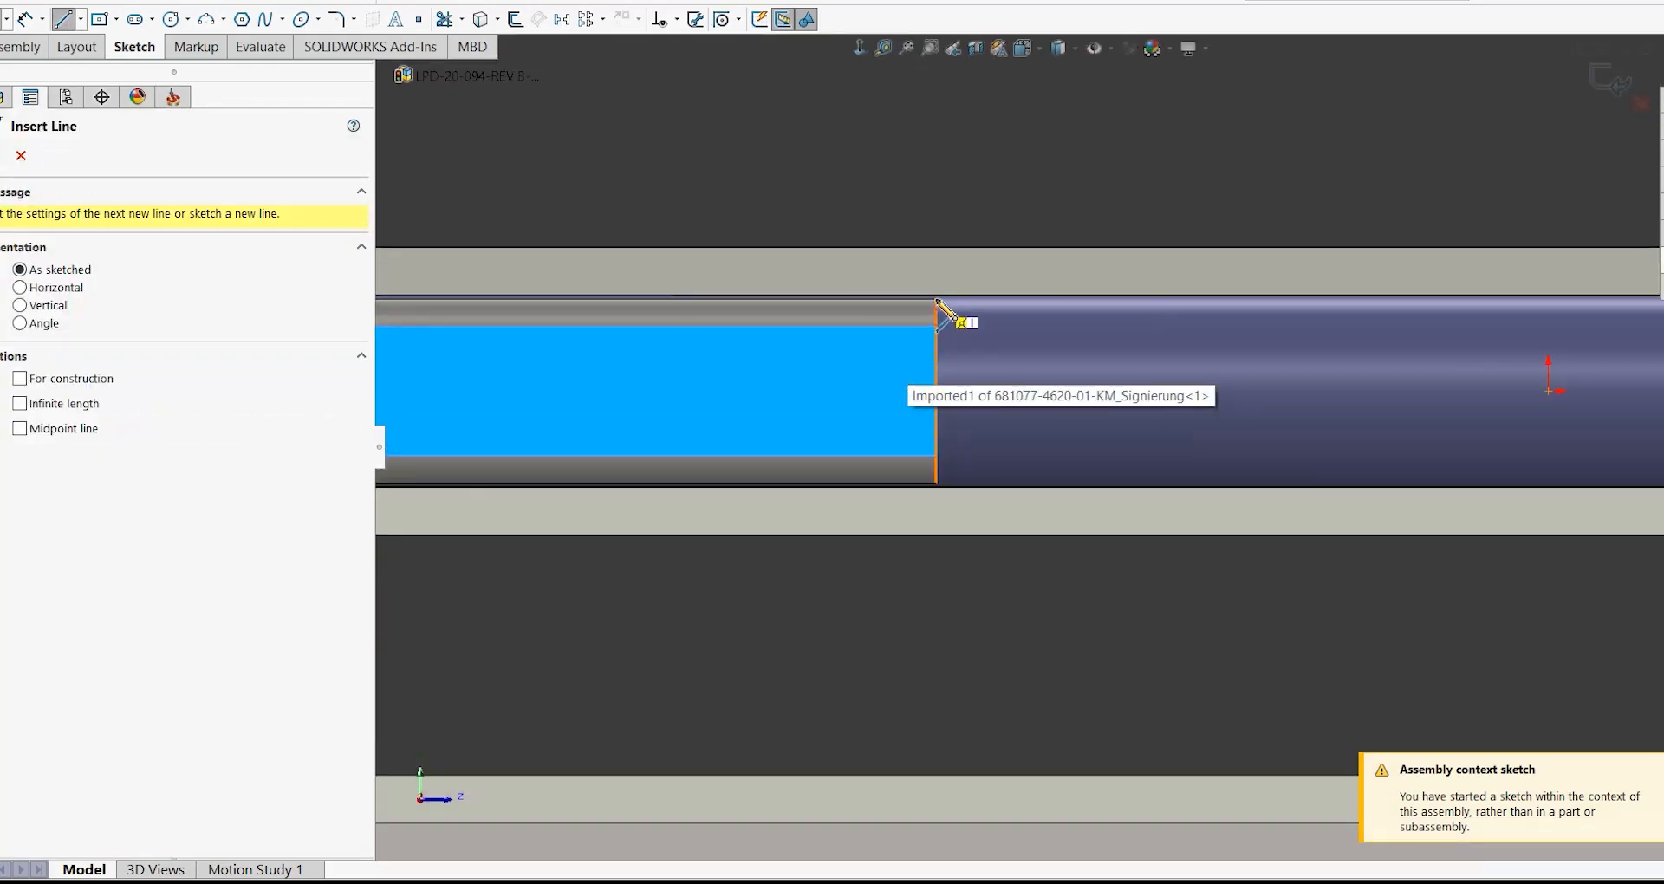
pyautogui.moveTo(935, 295); pyautogui.dragTo(936, 487)
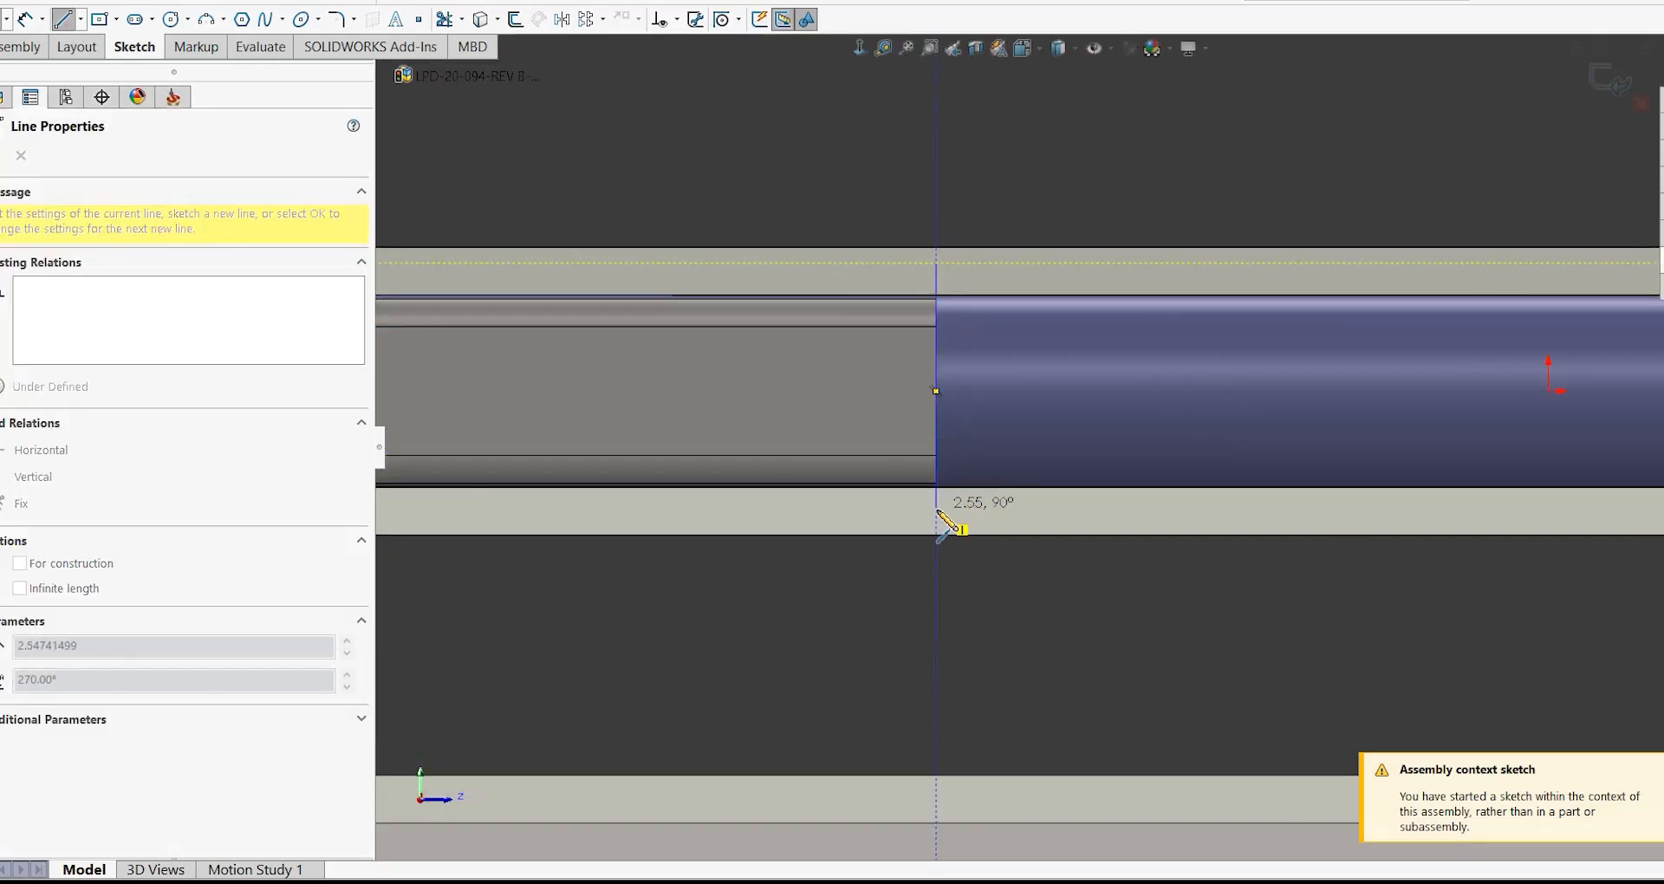
pyautogui.click(936, 509)
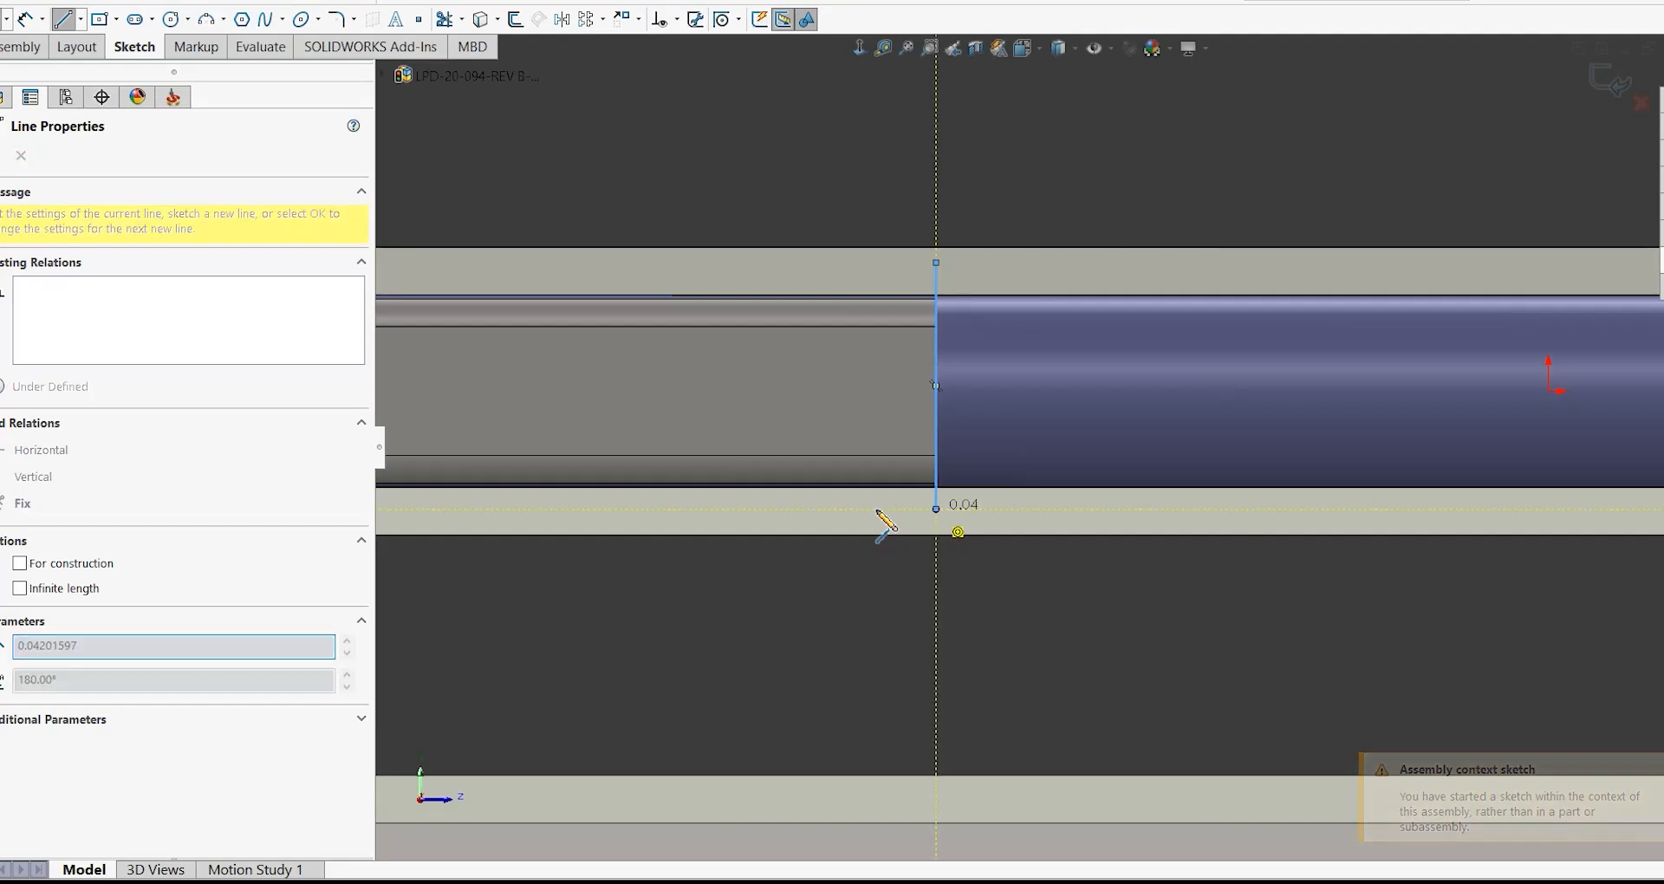
pyautogui.click(799, 509)
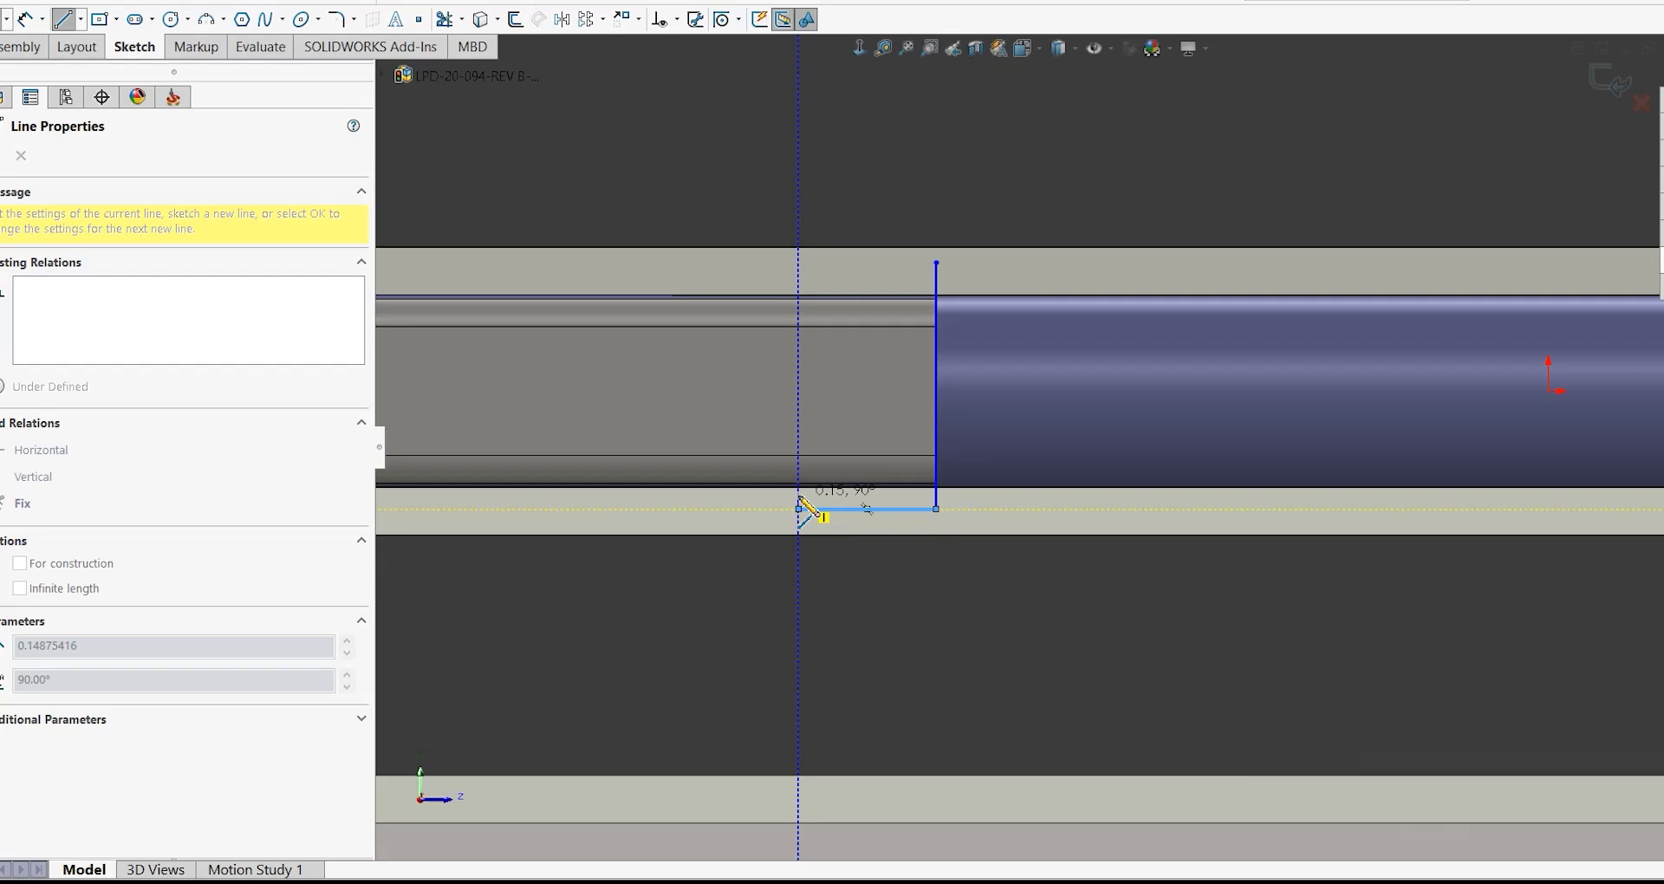
pyautogui.scroll(5, 669, 507)
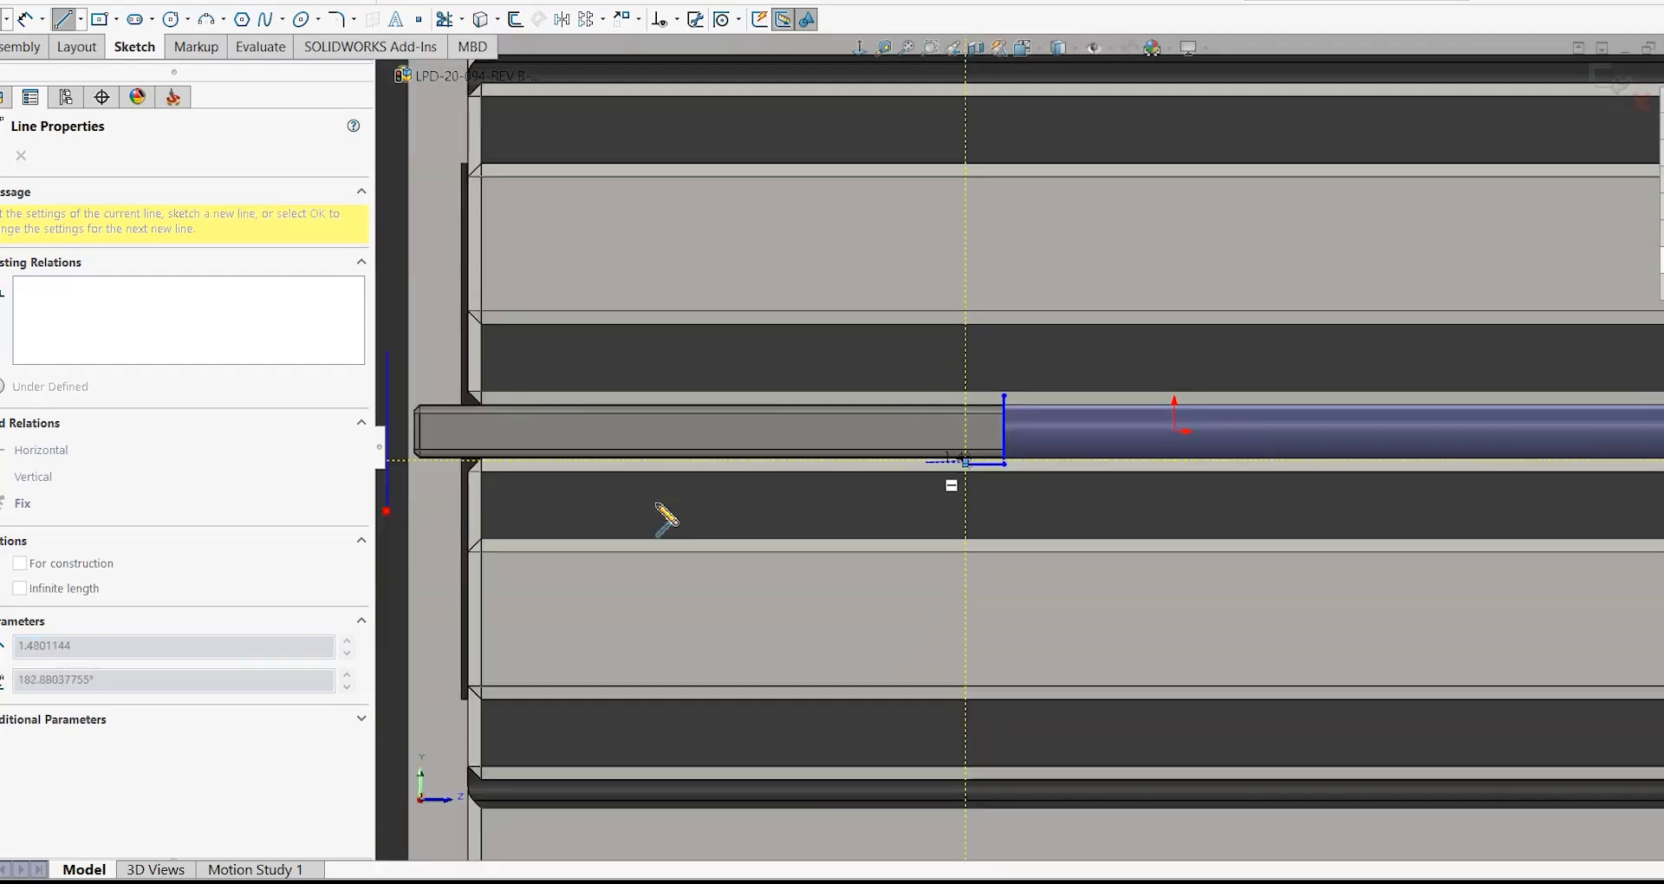
pyautogui.click(413, 461)
pyautogui.press('Escape')
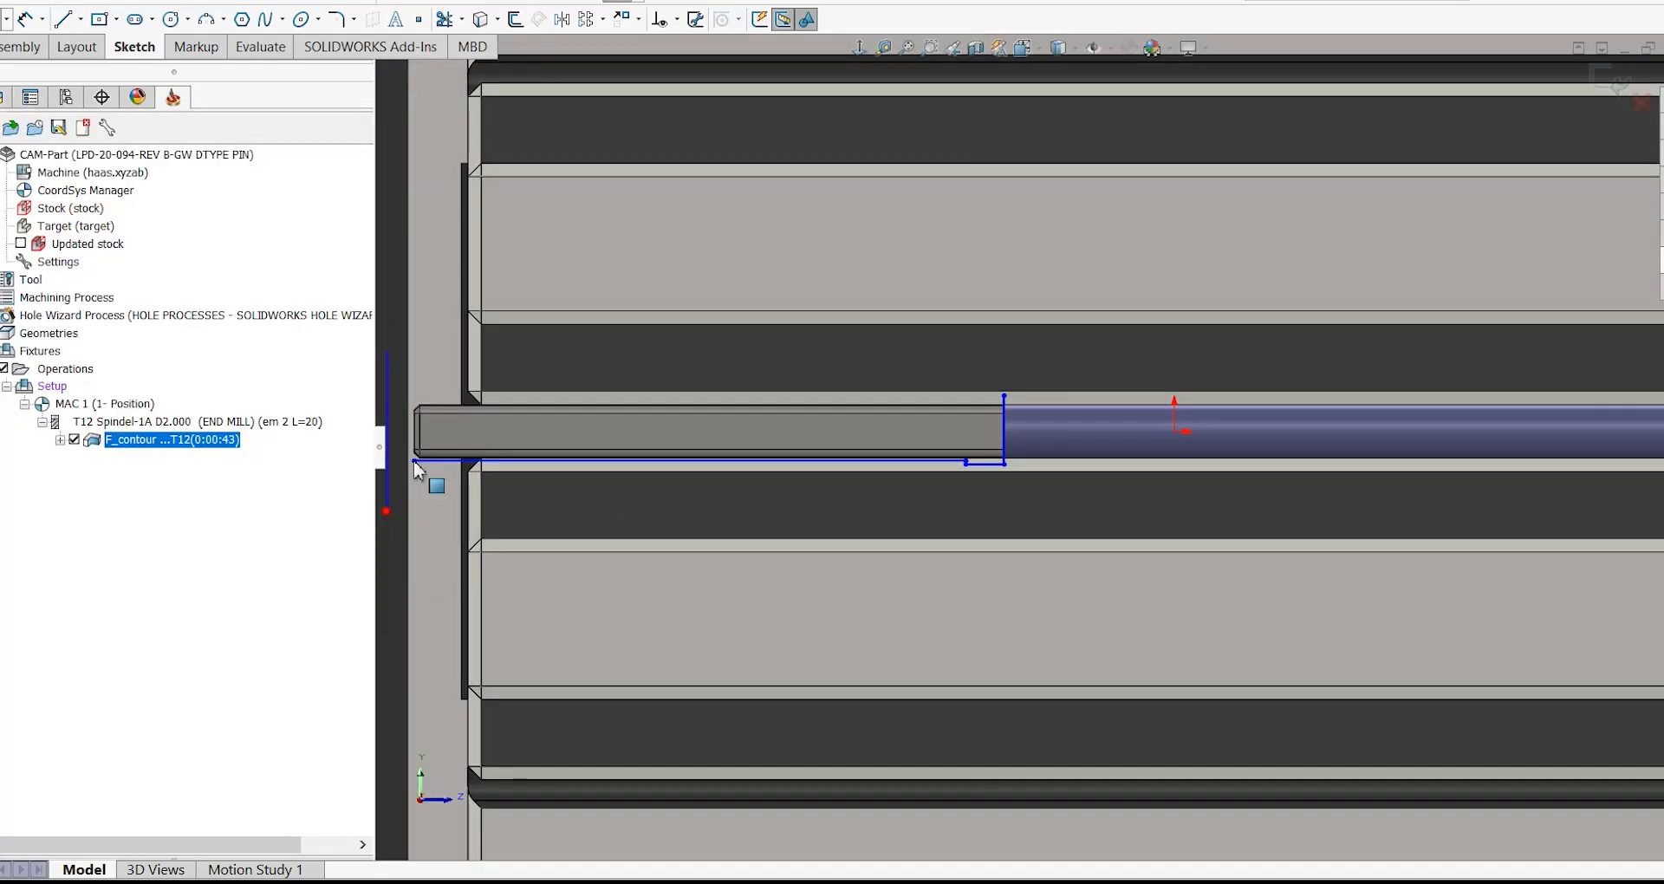
# - Move the short horizontal sketch line away from the pin to deepen the step in the profile
pyautogui.scroll(-3, 1006, 479)
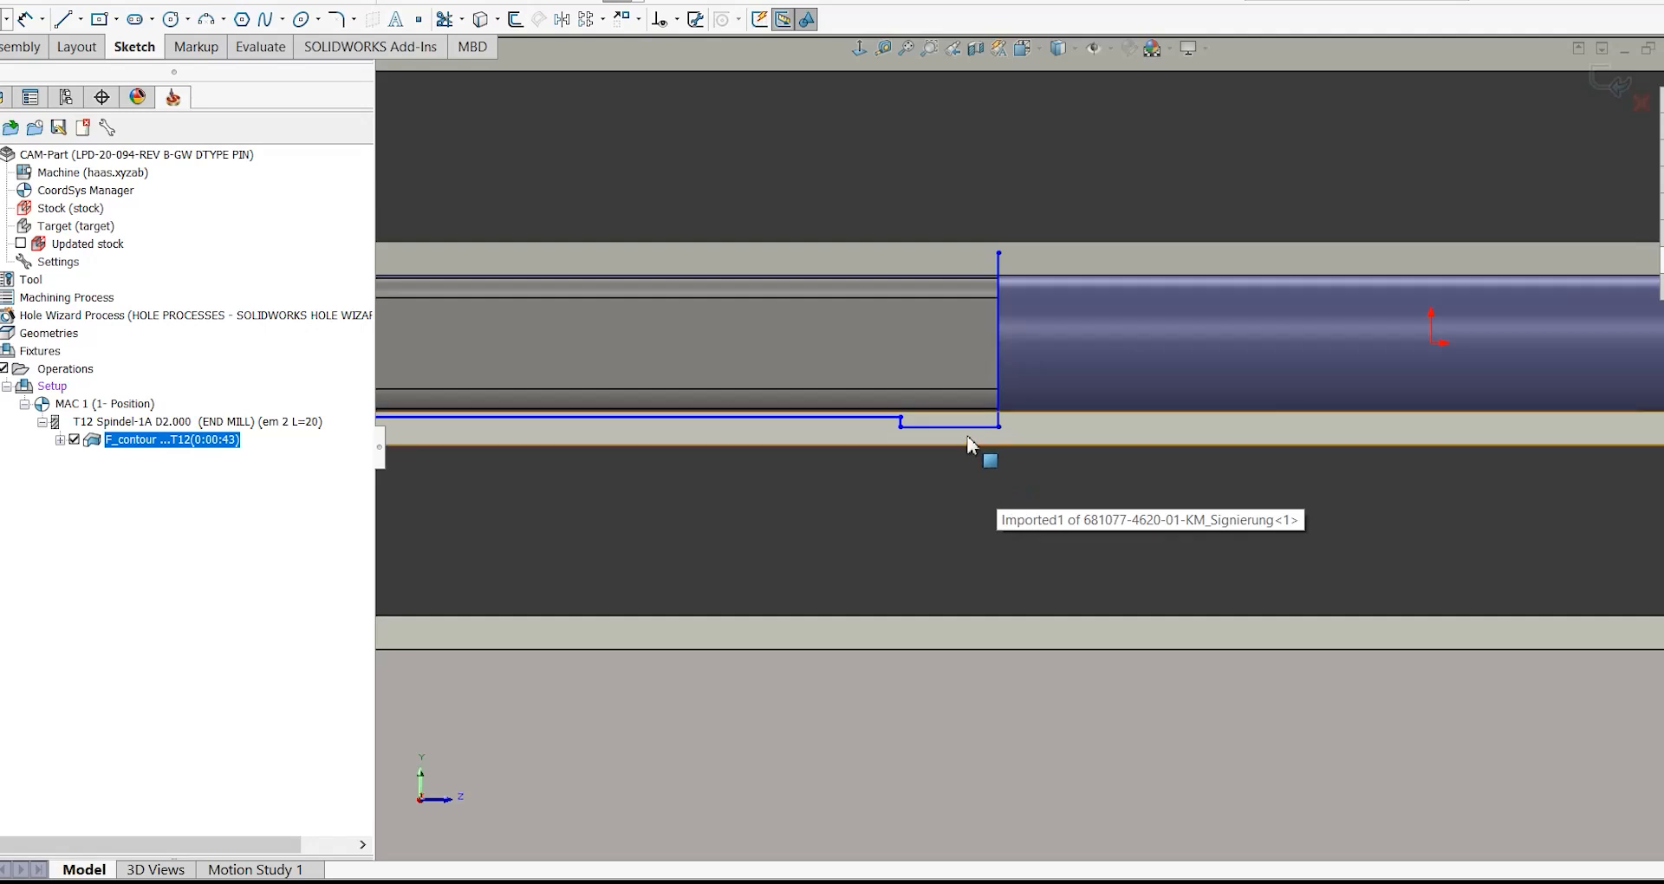
pyautogui.moveTo(969, 437)
pyautogui.mouseDown()
pyautogui.moveTo(965, 511)
pyautogui.moveTo(851, 530)
pyautogui.mouseUp()
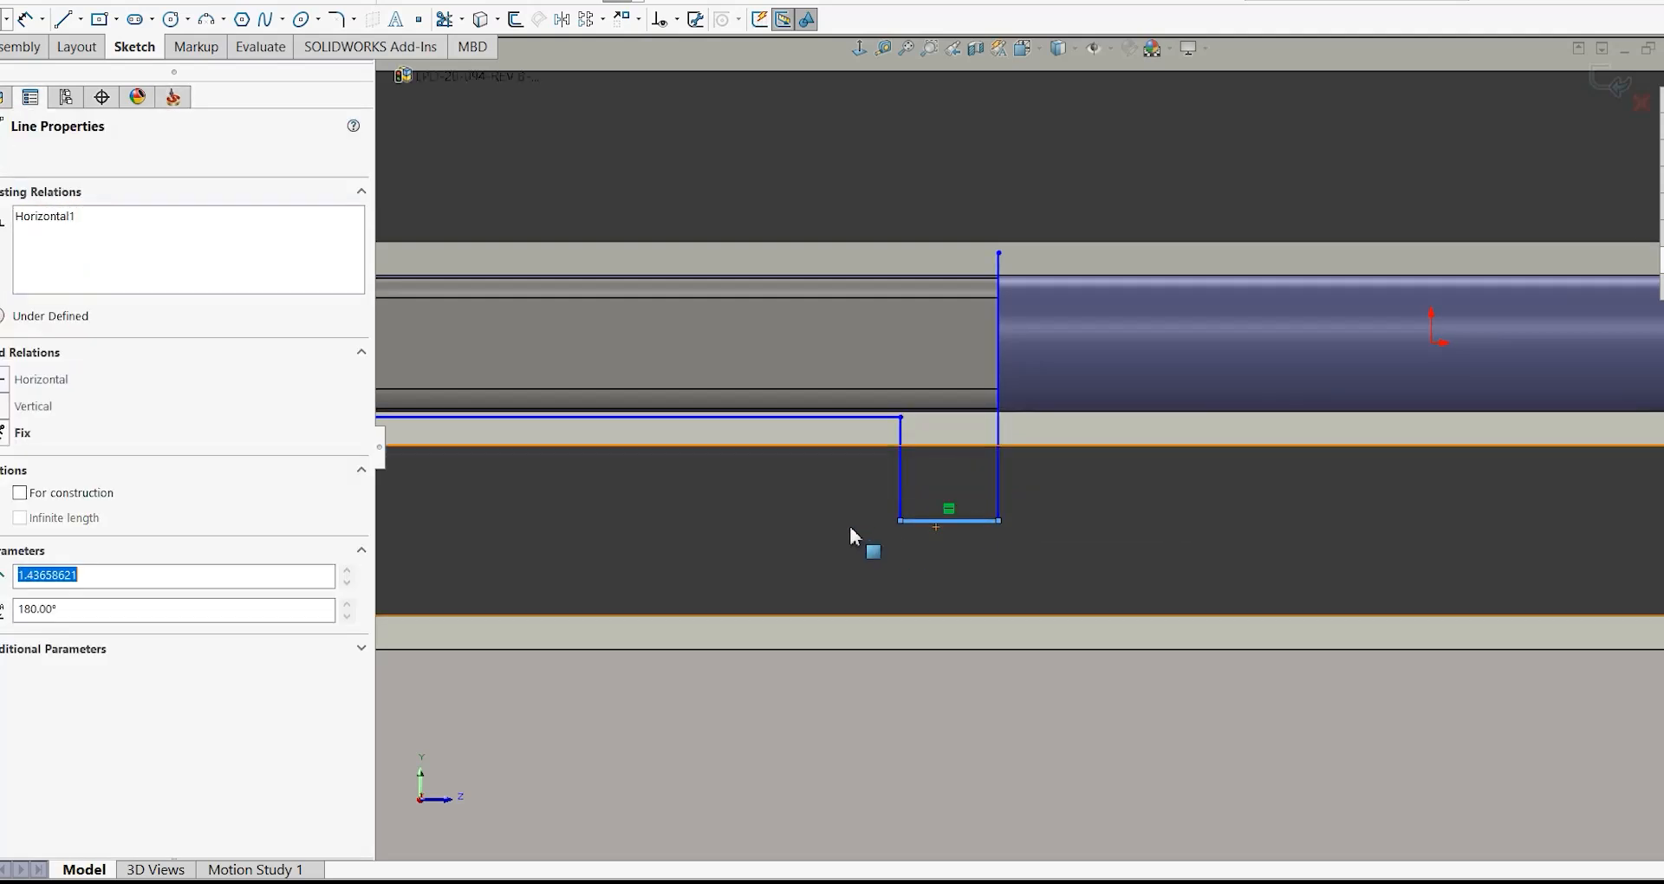
pyautogui.scroll(3, 833, 503)
pyautogui.scroll(-3, 1066, 438)
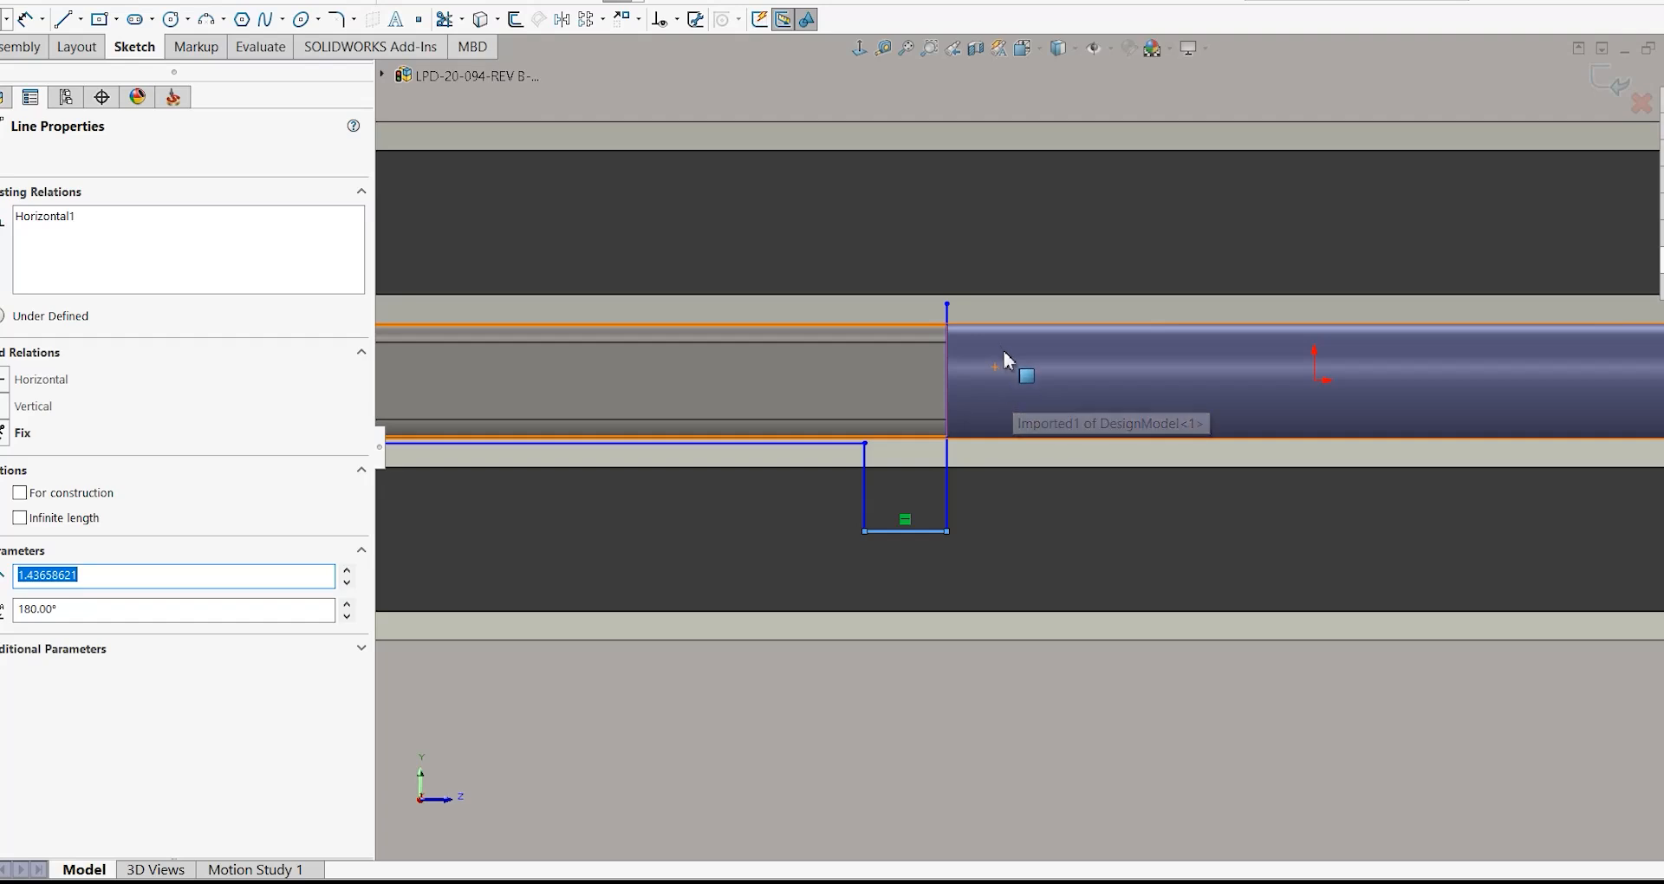
# - Dimension the free end of the line crossing the pin at 1.50 mm from the pin's outer edge
pyautogui.scroll(-5, 1001, 355)
pyautogui.click(25, 19)
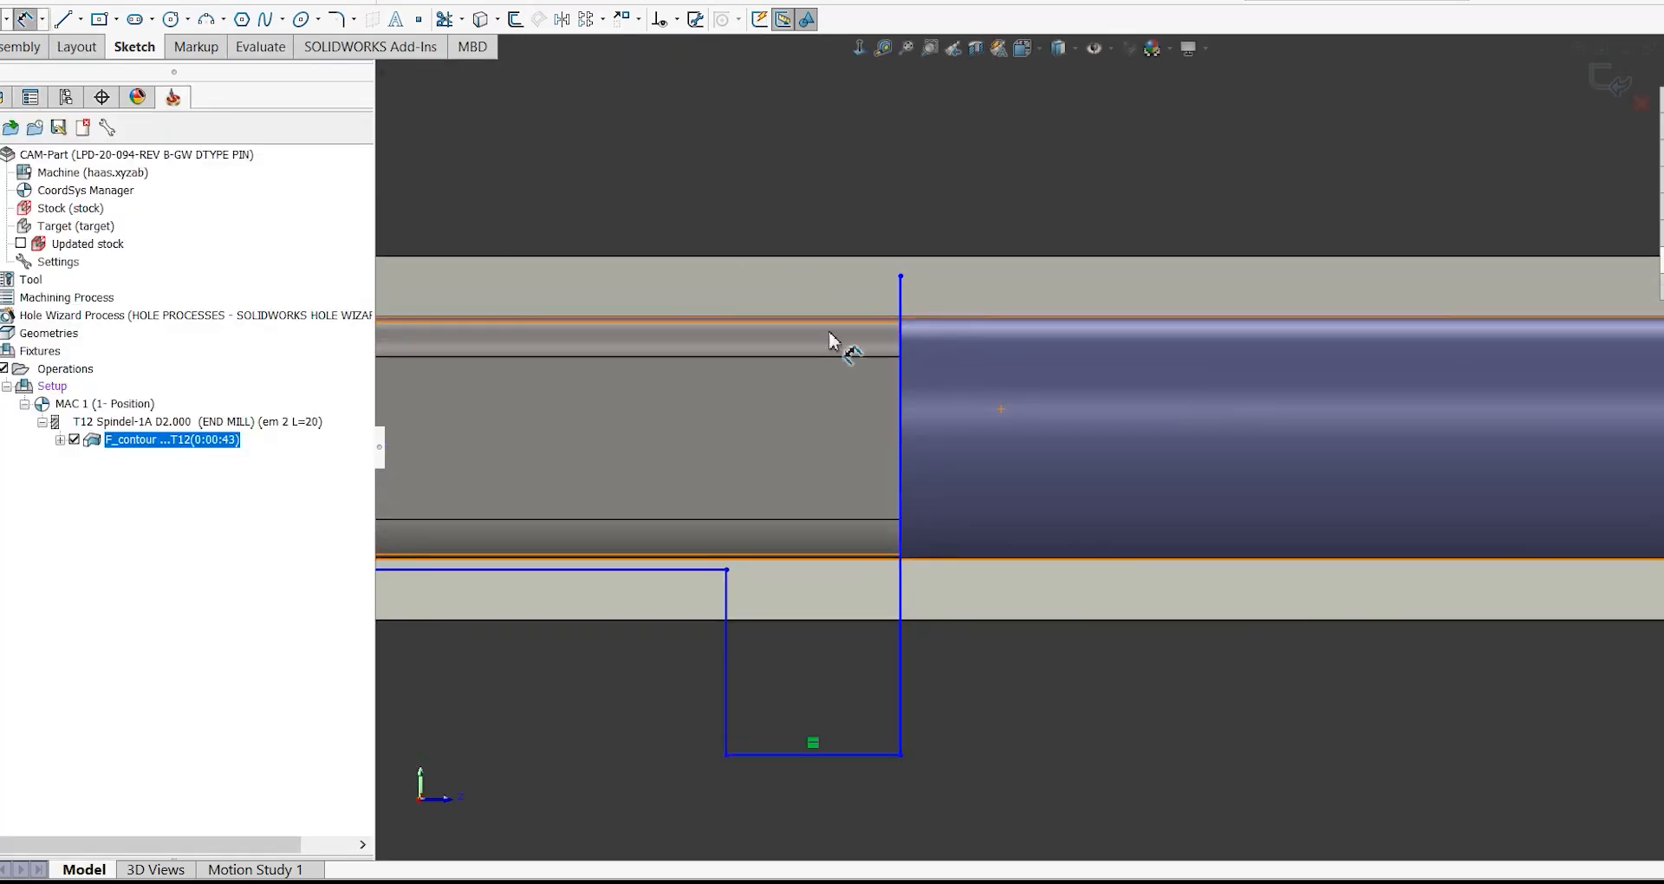
pyautogui.click(901, 277)
pyautogui.click(990, 224)
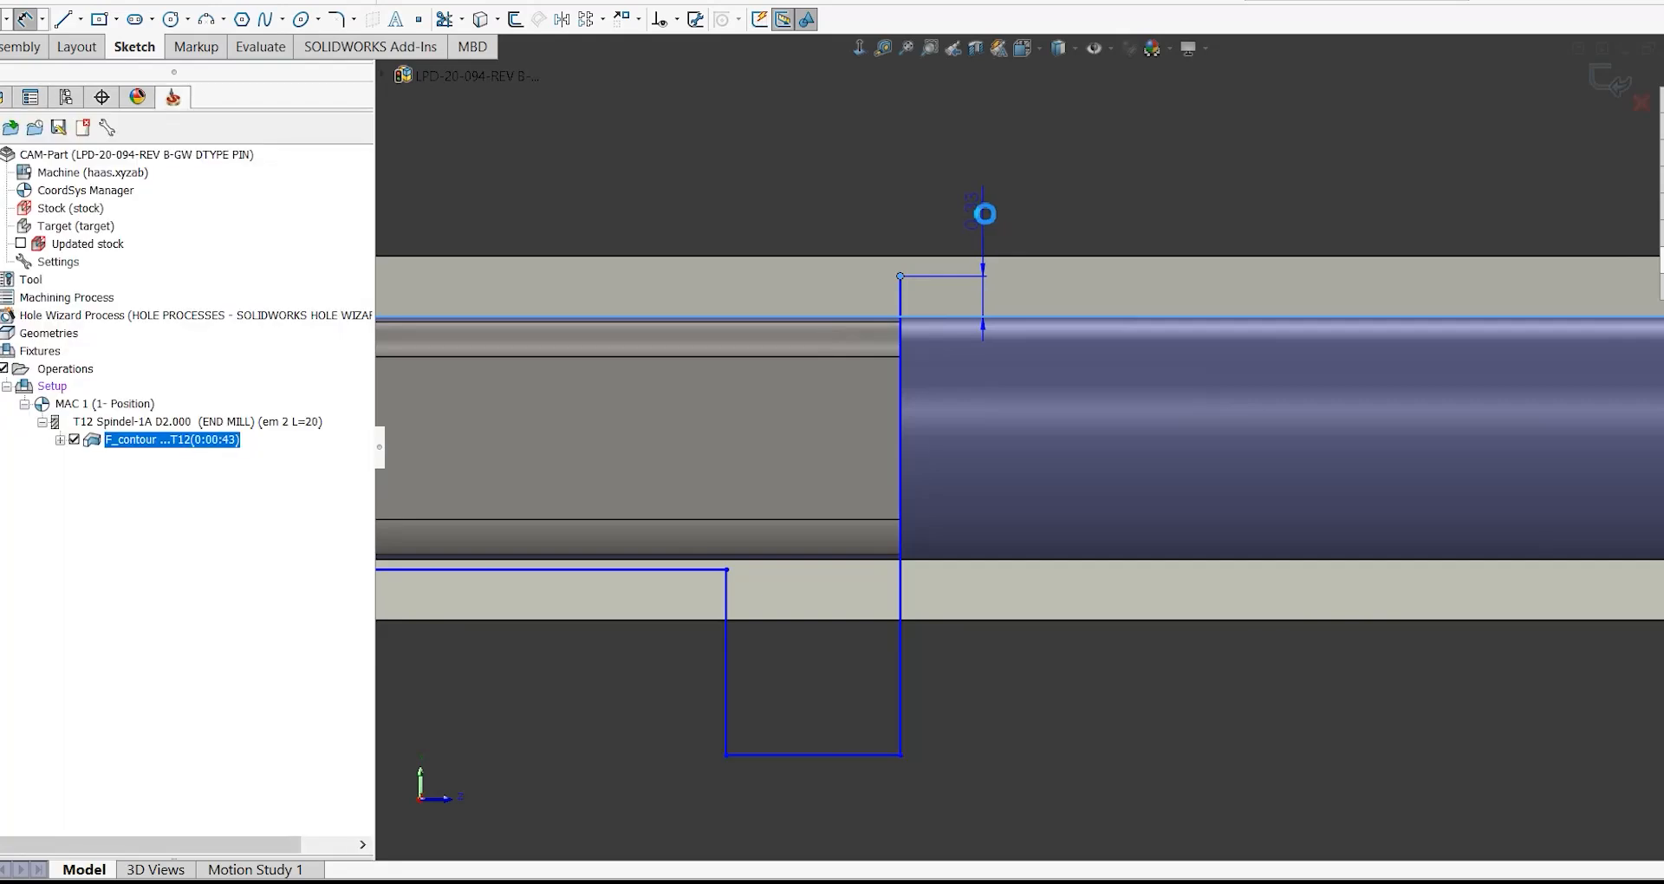
pyautogui.press('Return')
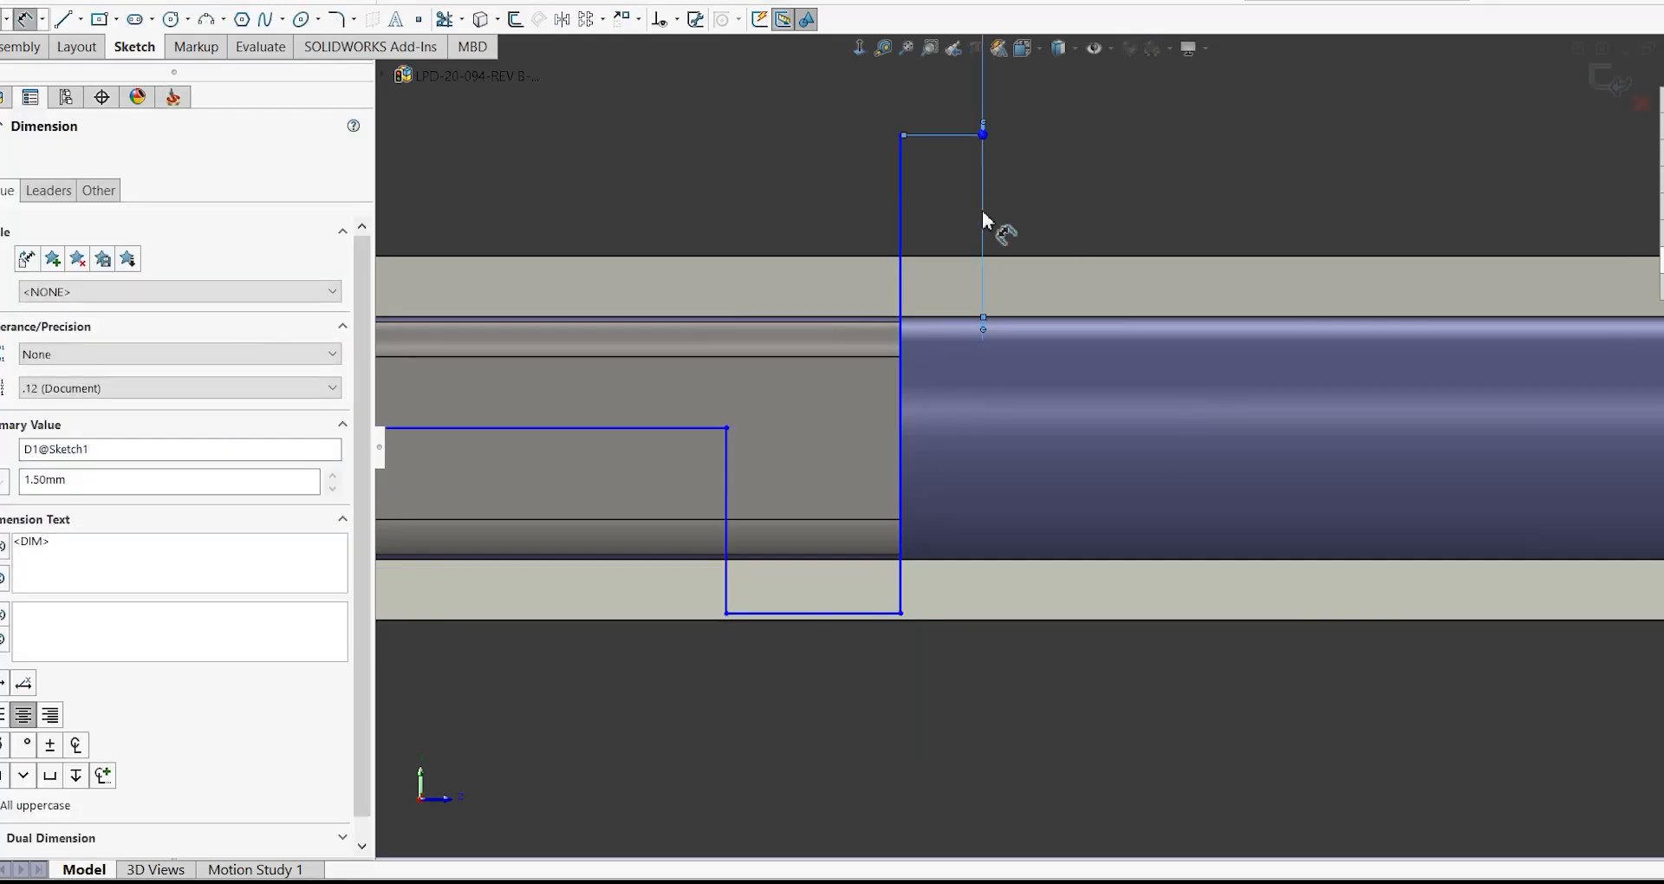
# - Dimension the short line closing the step at 1.50 mm from the pin's opposite outer edge
pyautogui.scroll(5, 899, 388)
pyautogui.scroll(-4, 988, 568)
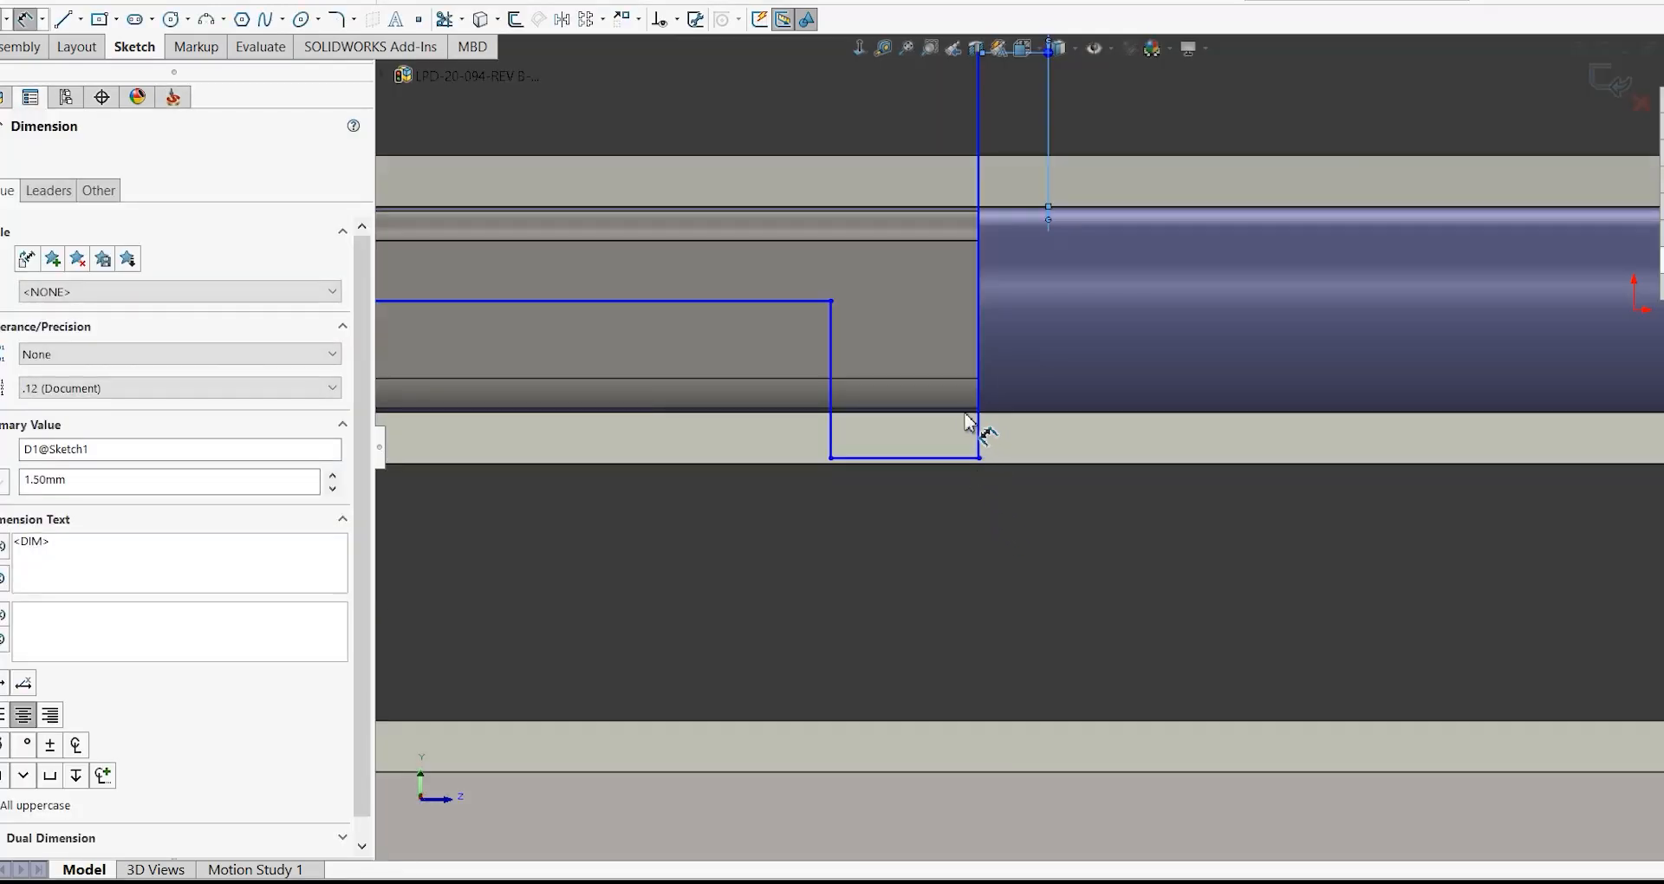
pyautogui.click(964, 458)
pyautogui.click(1046, 498)
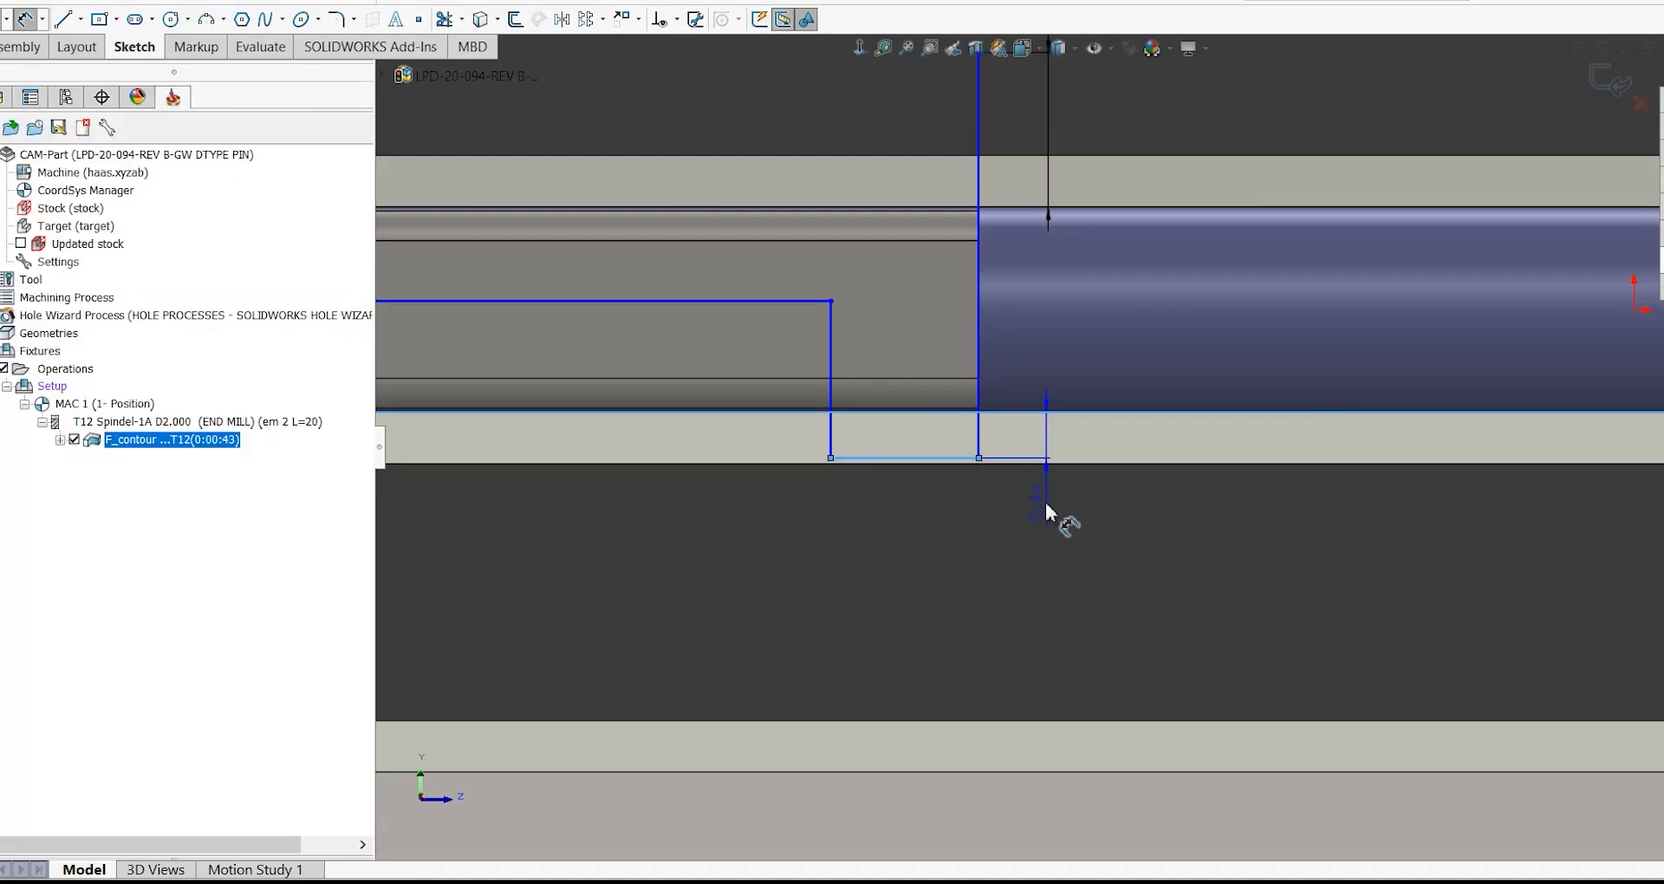
pyautogui.write('1.5')
pyautogui.press('Return')
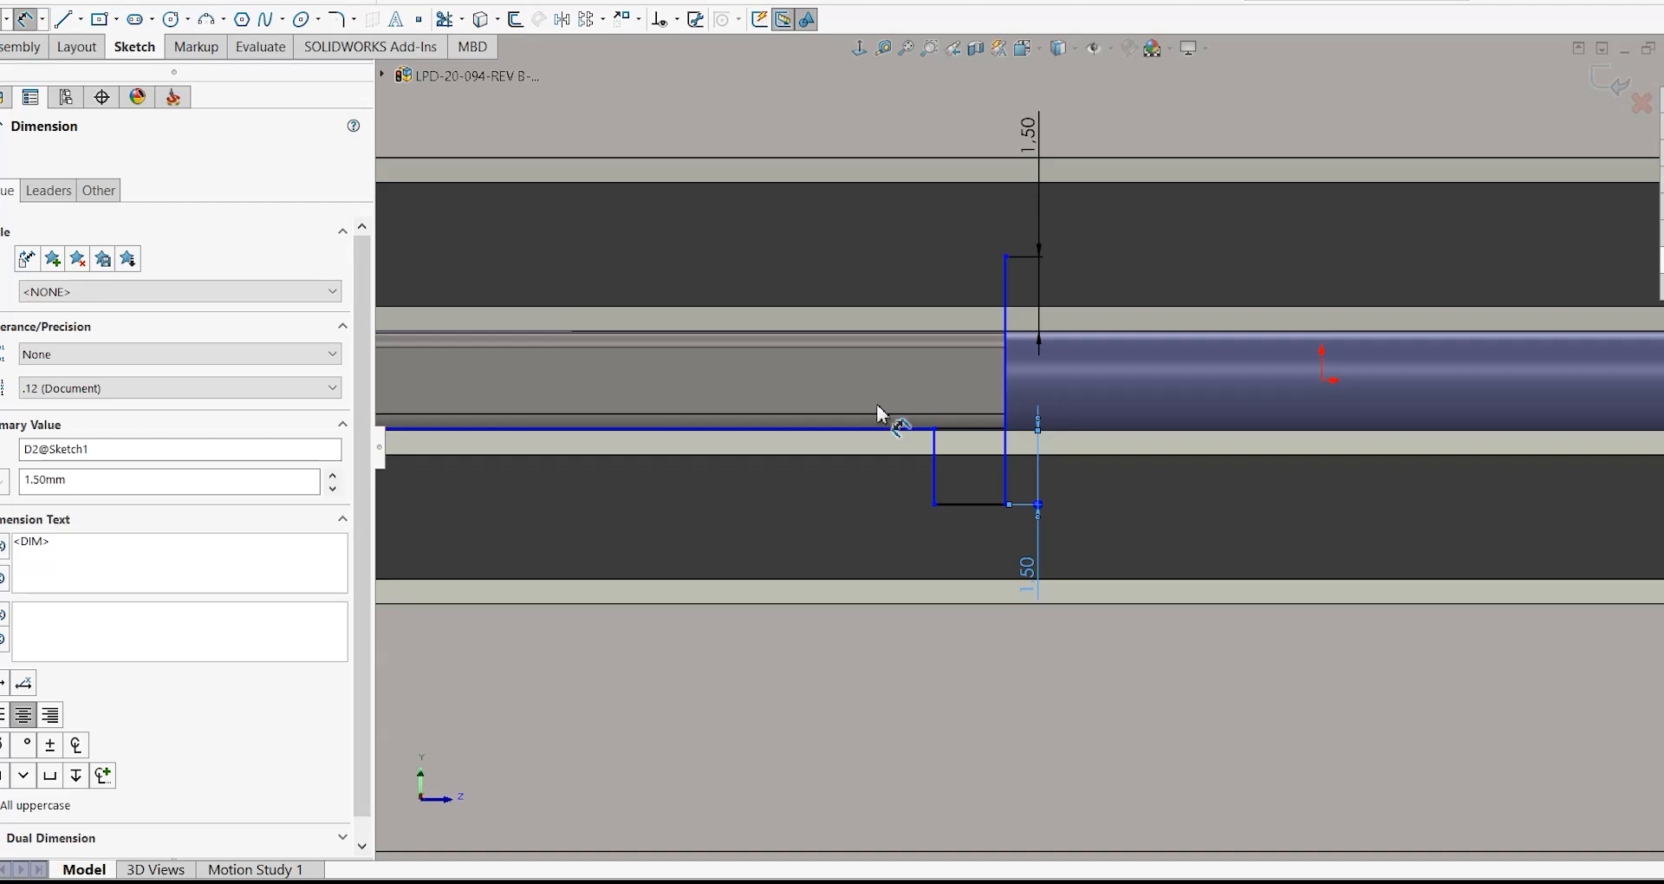
# - Dimension the length of the short line along the pin at 3.20 mm
pyautogui.click(977, 519)
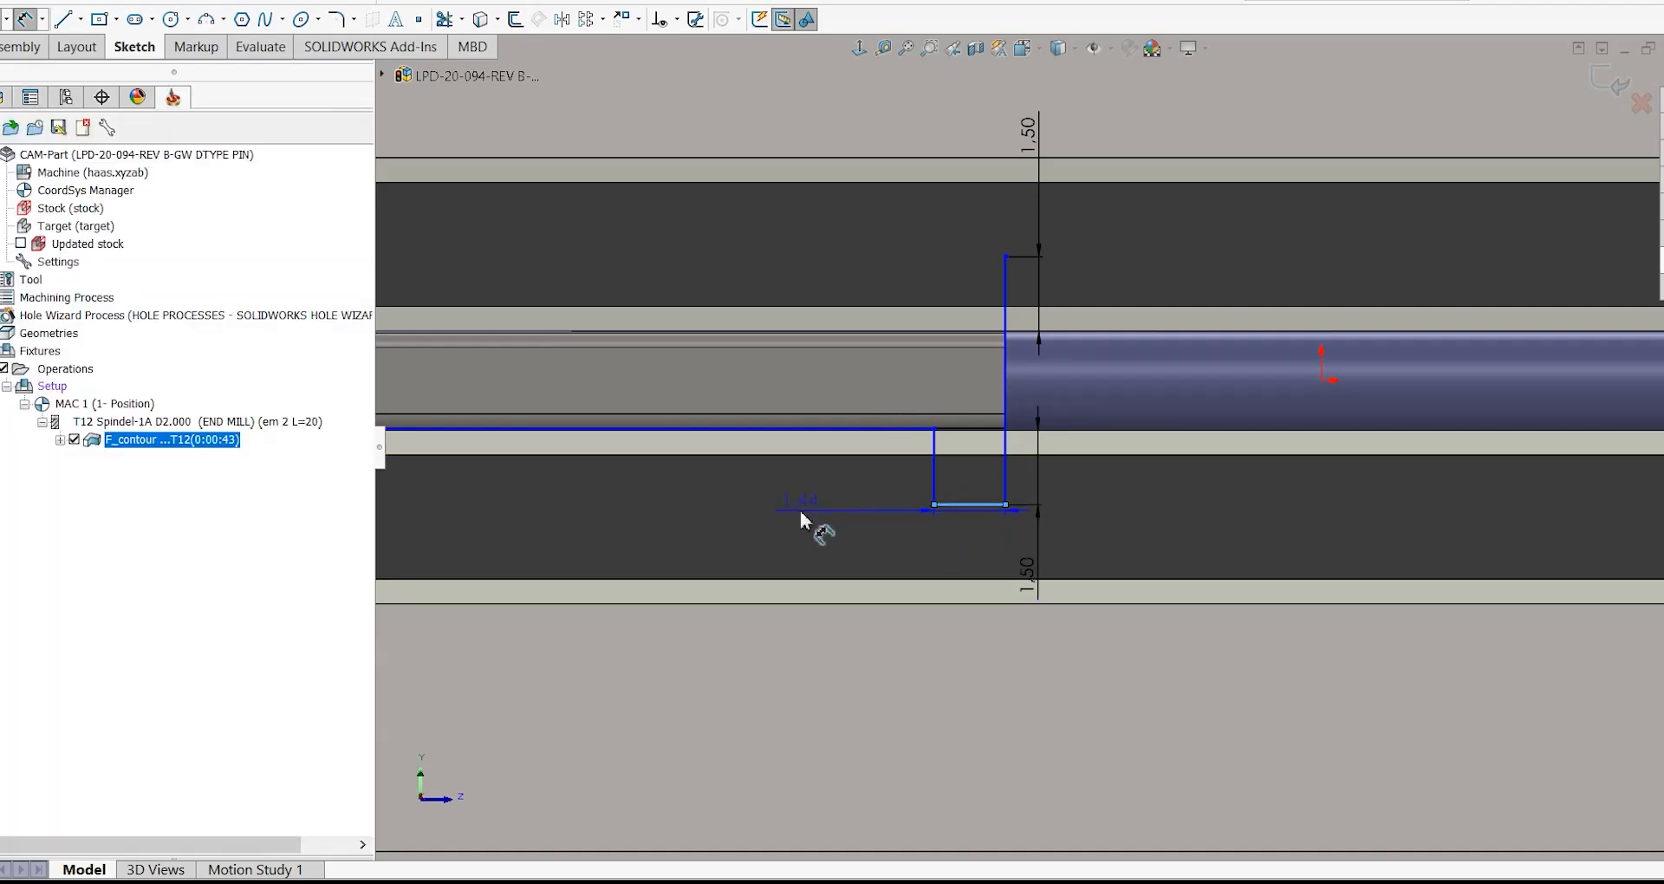
pyautogui.click(807, 518)
pyautogui.write('3.')
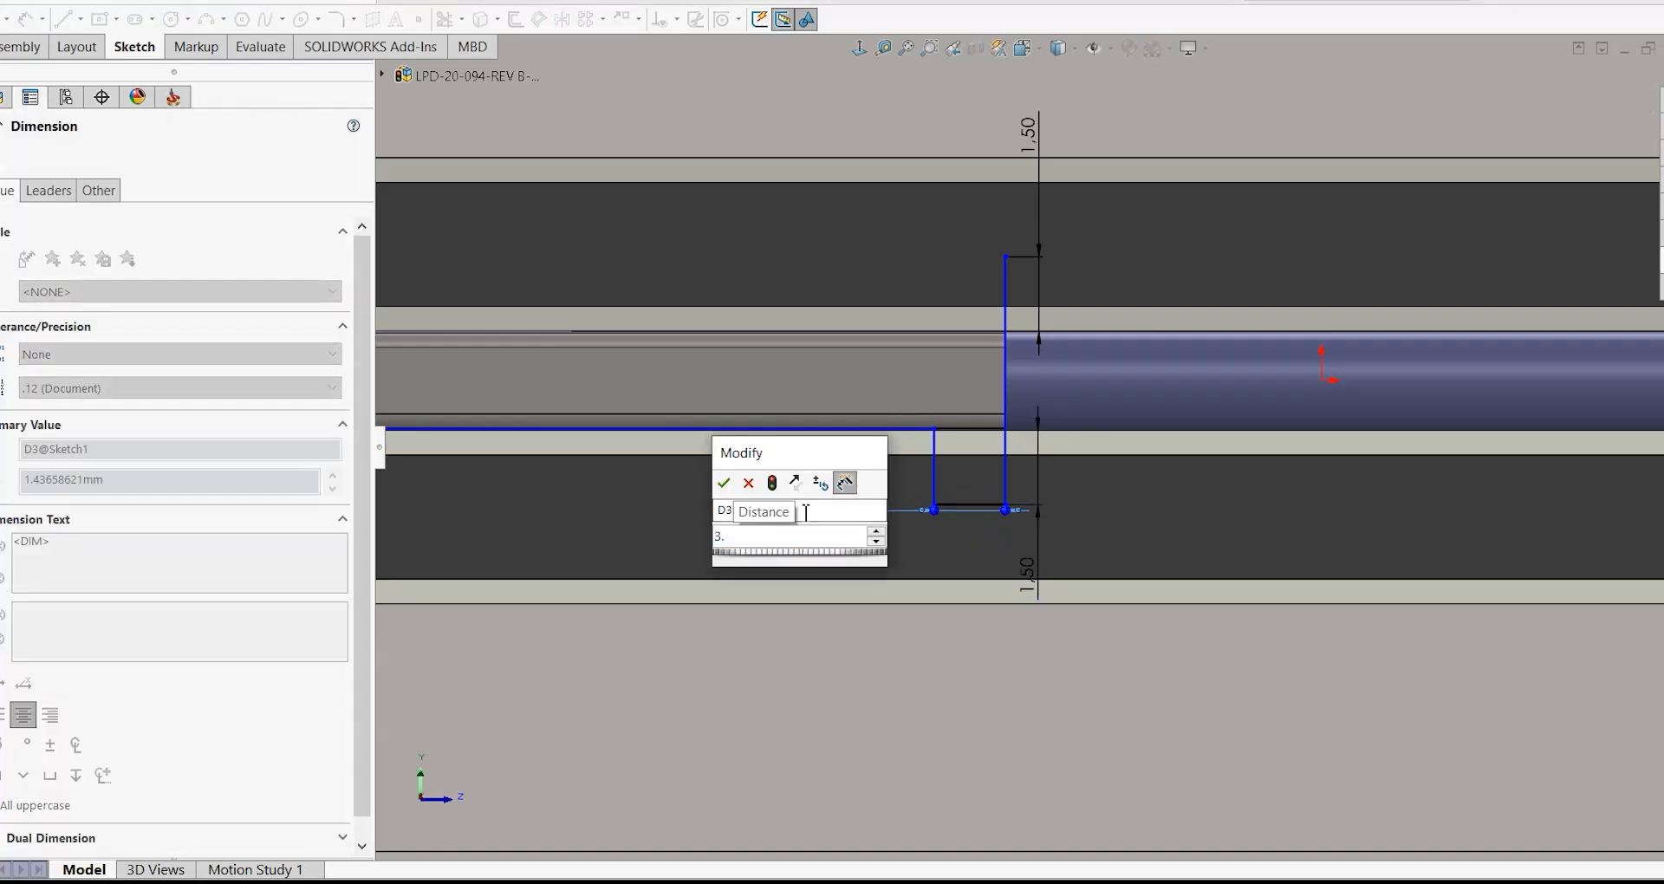
pyautogui.write('2')
pyautogui.press('Return')
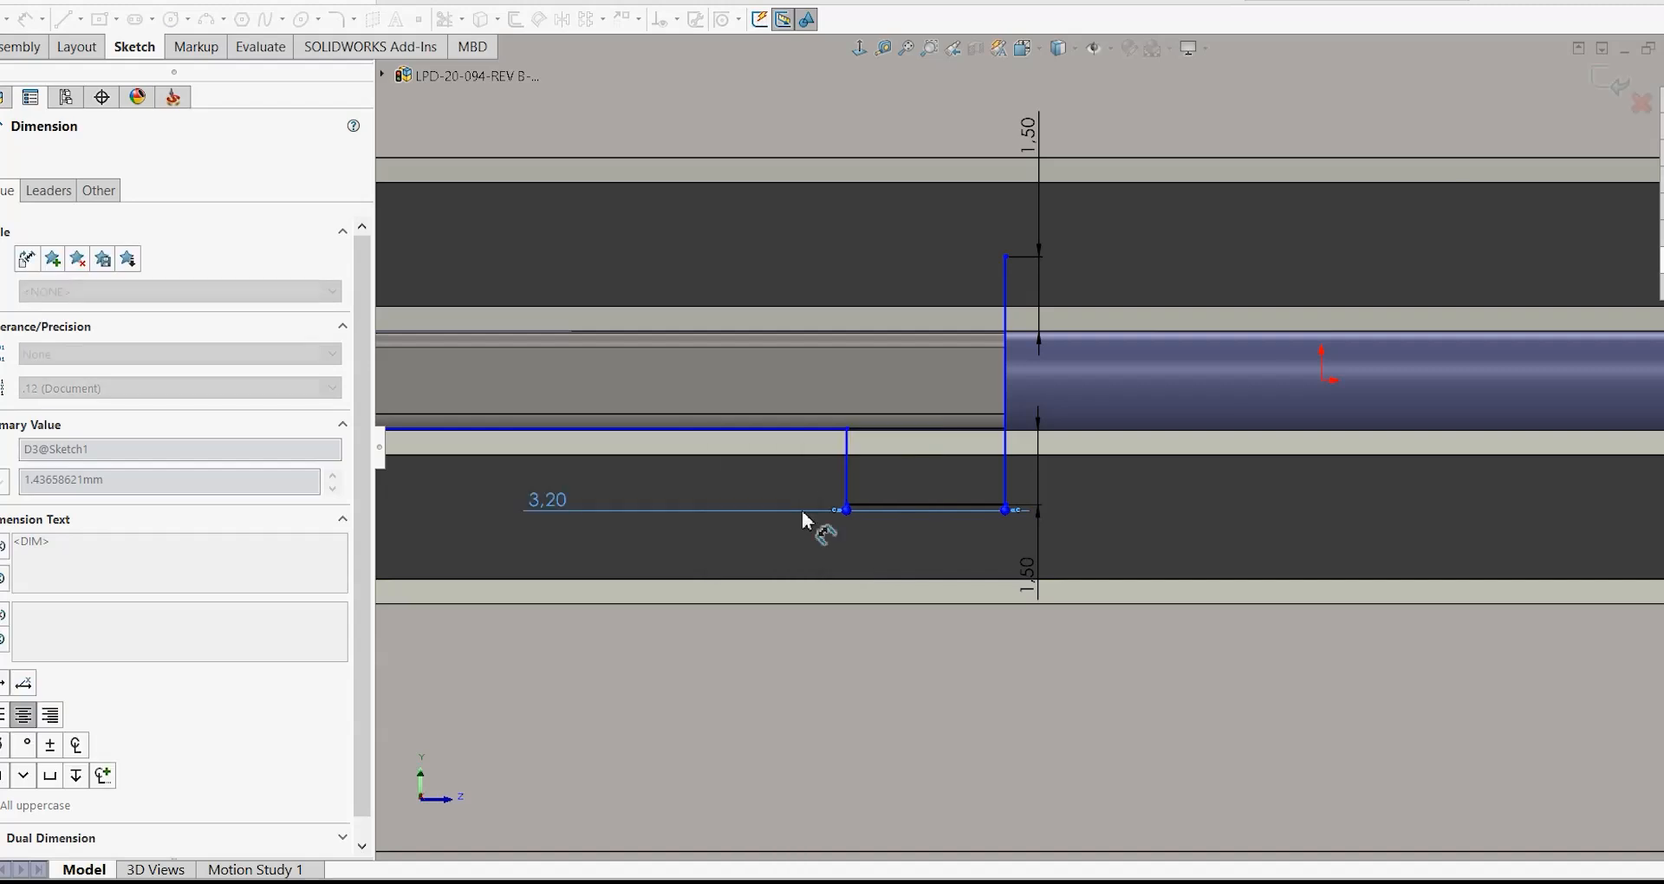
# - Sketch a horizontal construction line along the pin's axis, from the vertical contour line to near the pin's free end
pyautogui.press('Escape')
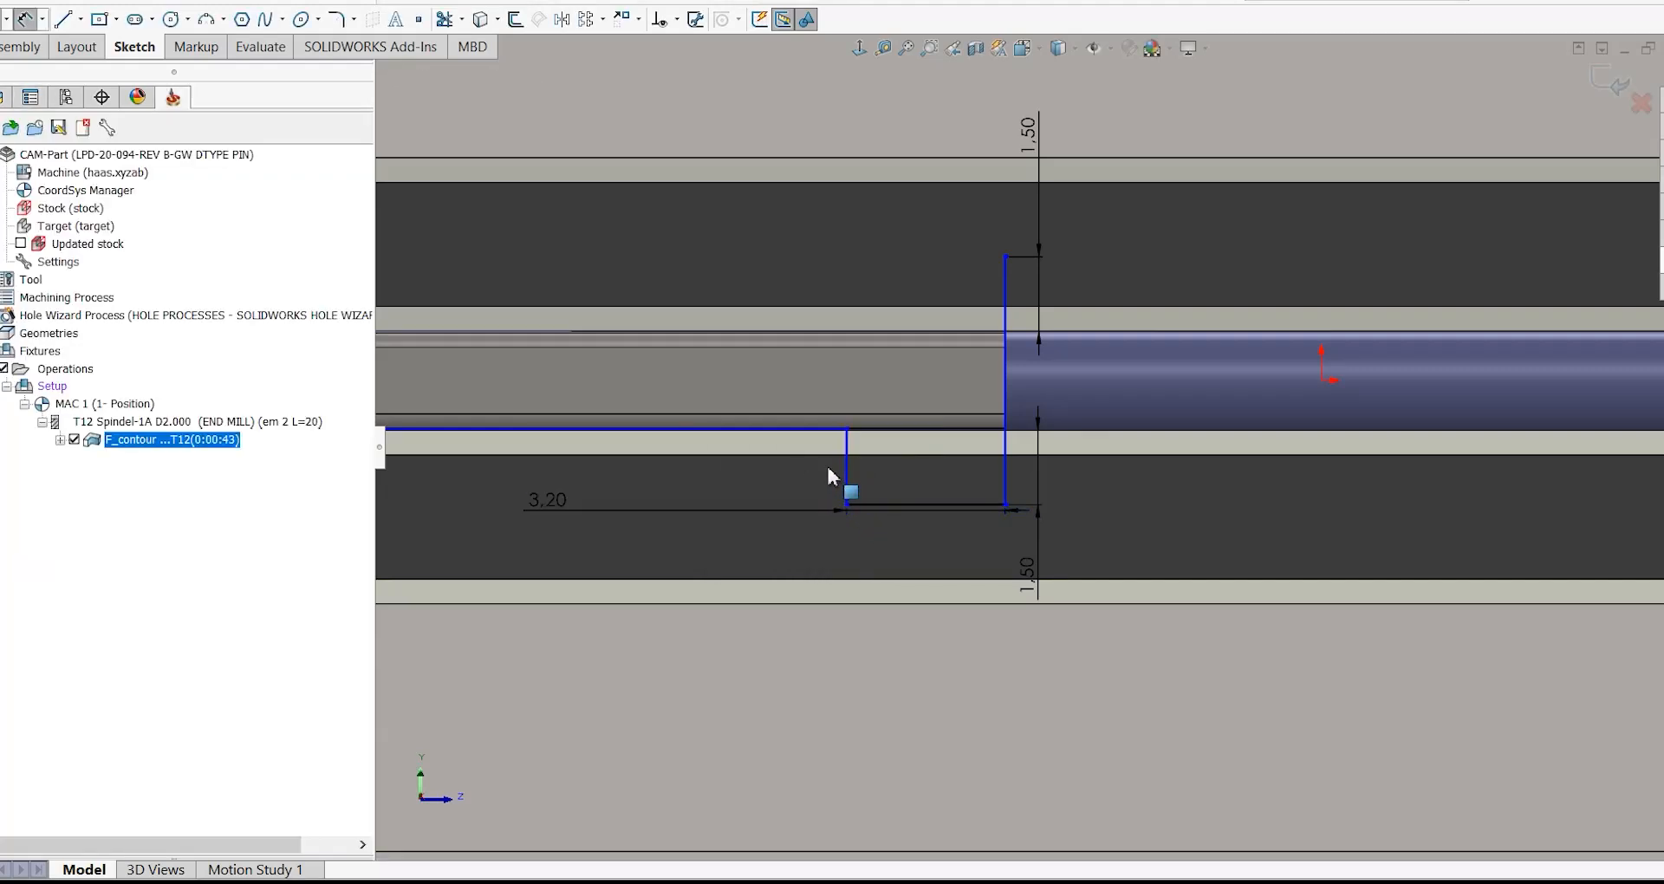
pyautogui.scroll(-2, 834, 459)
pyautogui.scroll(5, 839, 470)
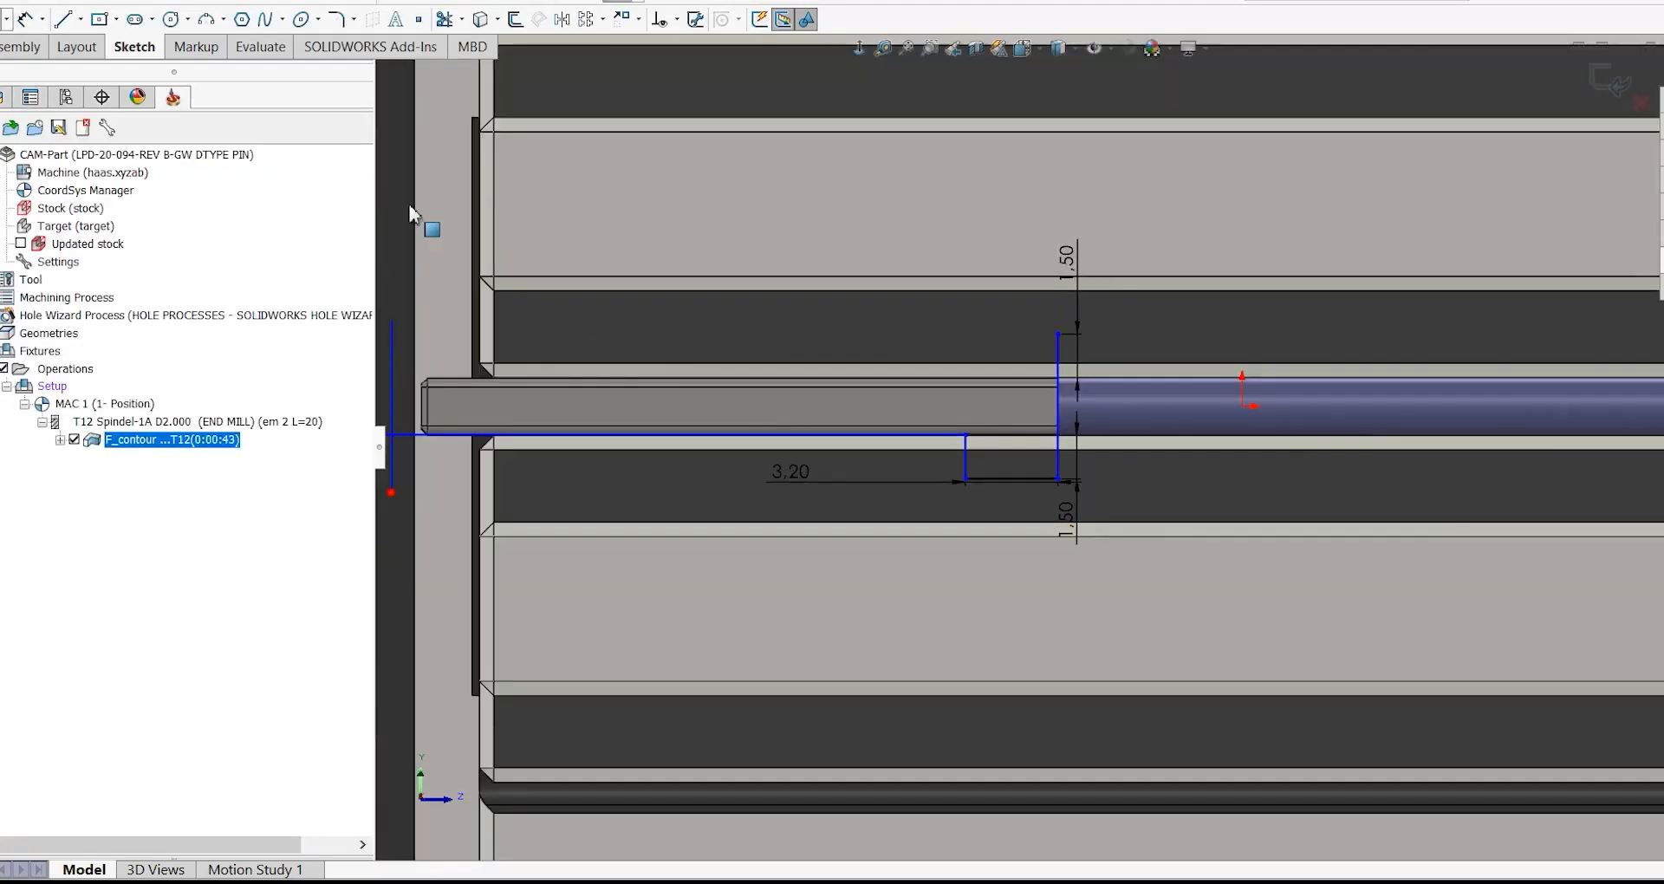
pyautogui.click(83, 21)
pyautogui.click(103, 66)
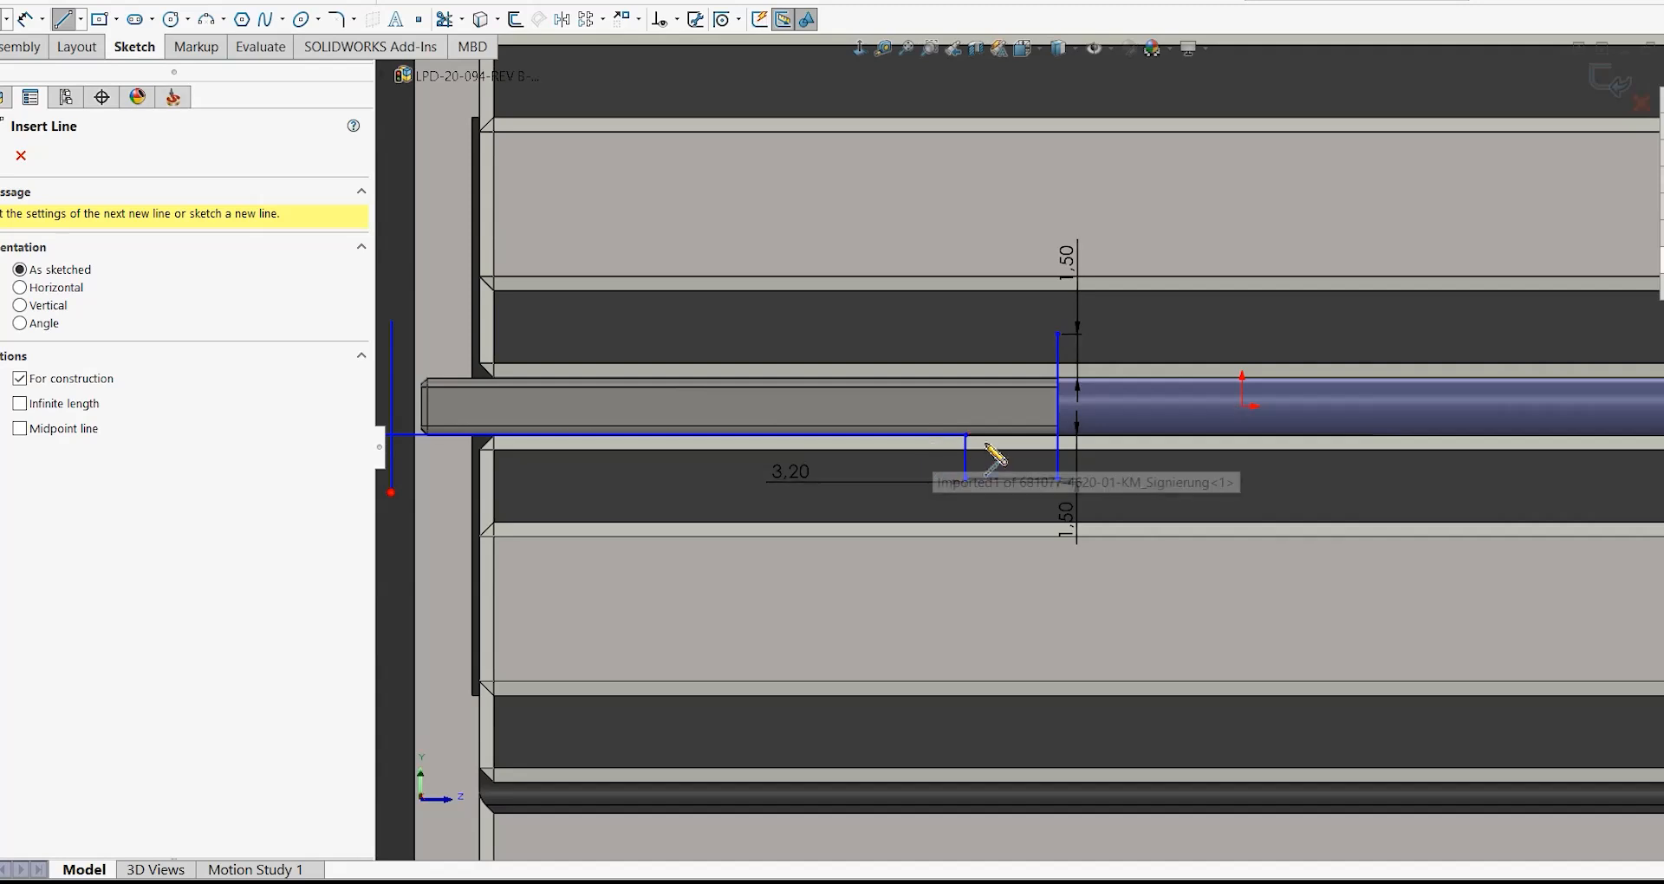
pyautogui.click(1057, 406)
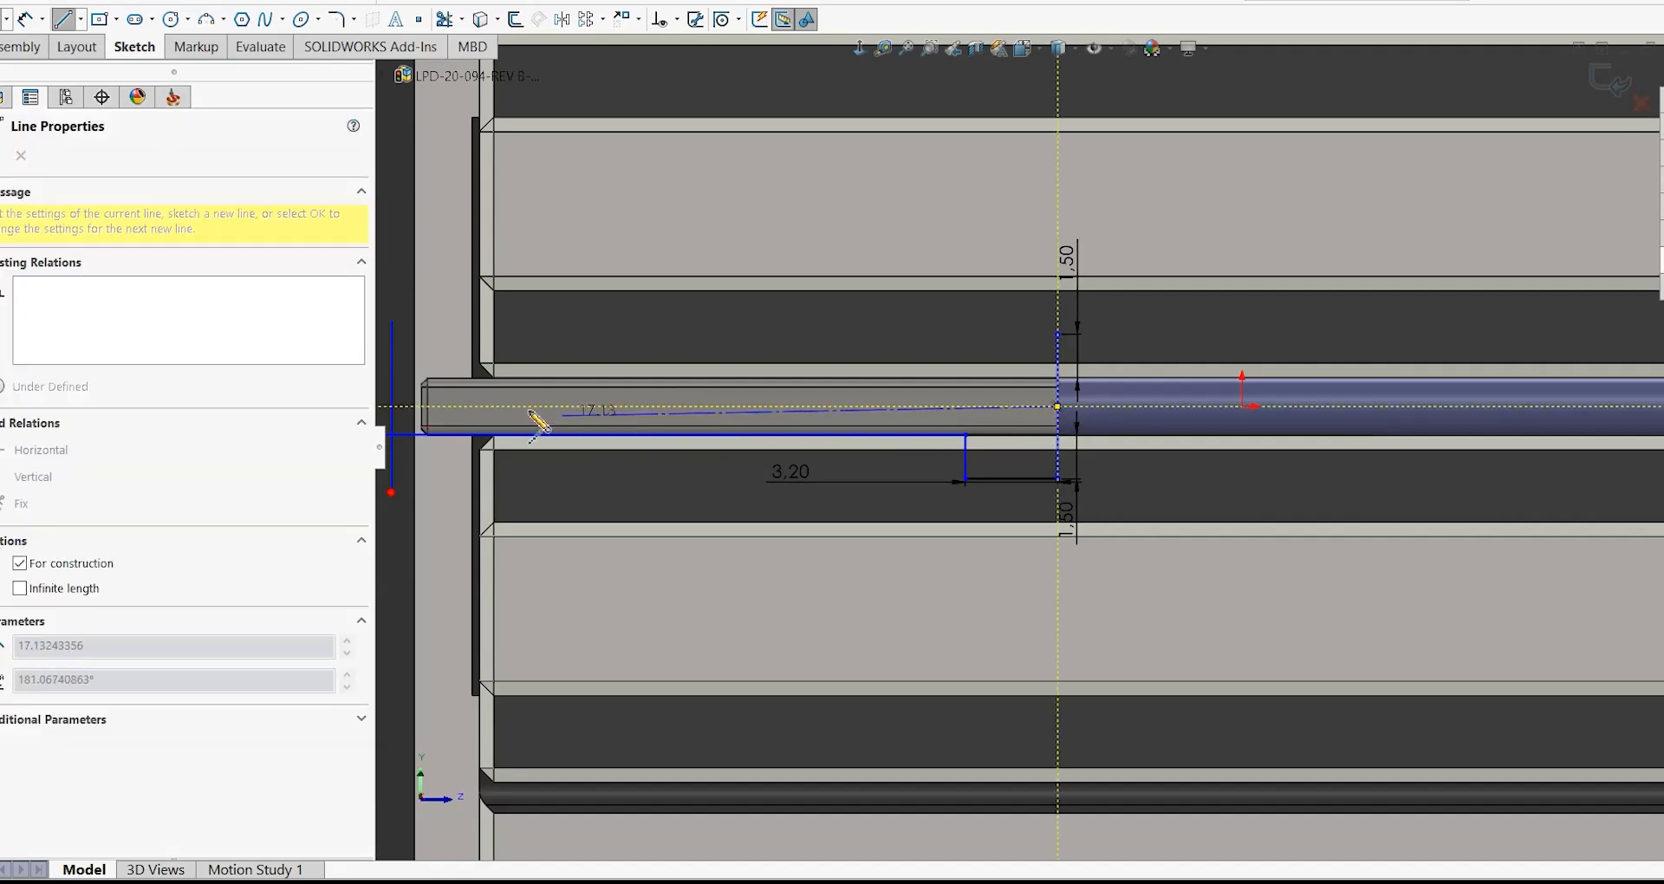
pyautogui.click(438, 406)
pyautogui.press('Escape')
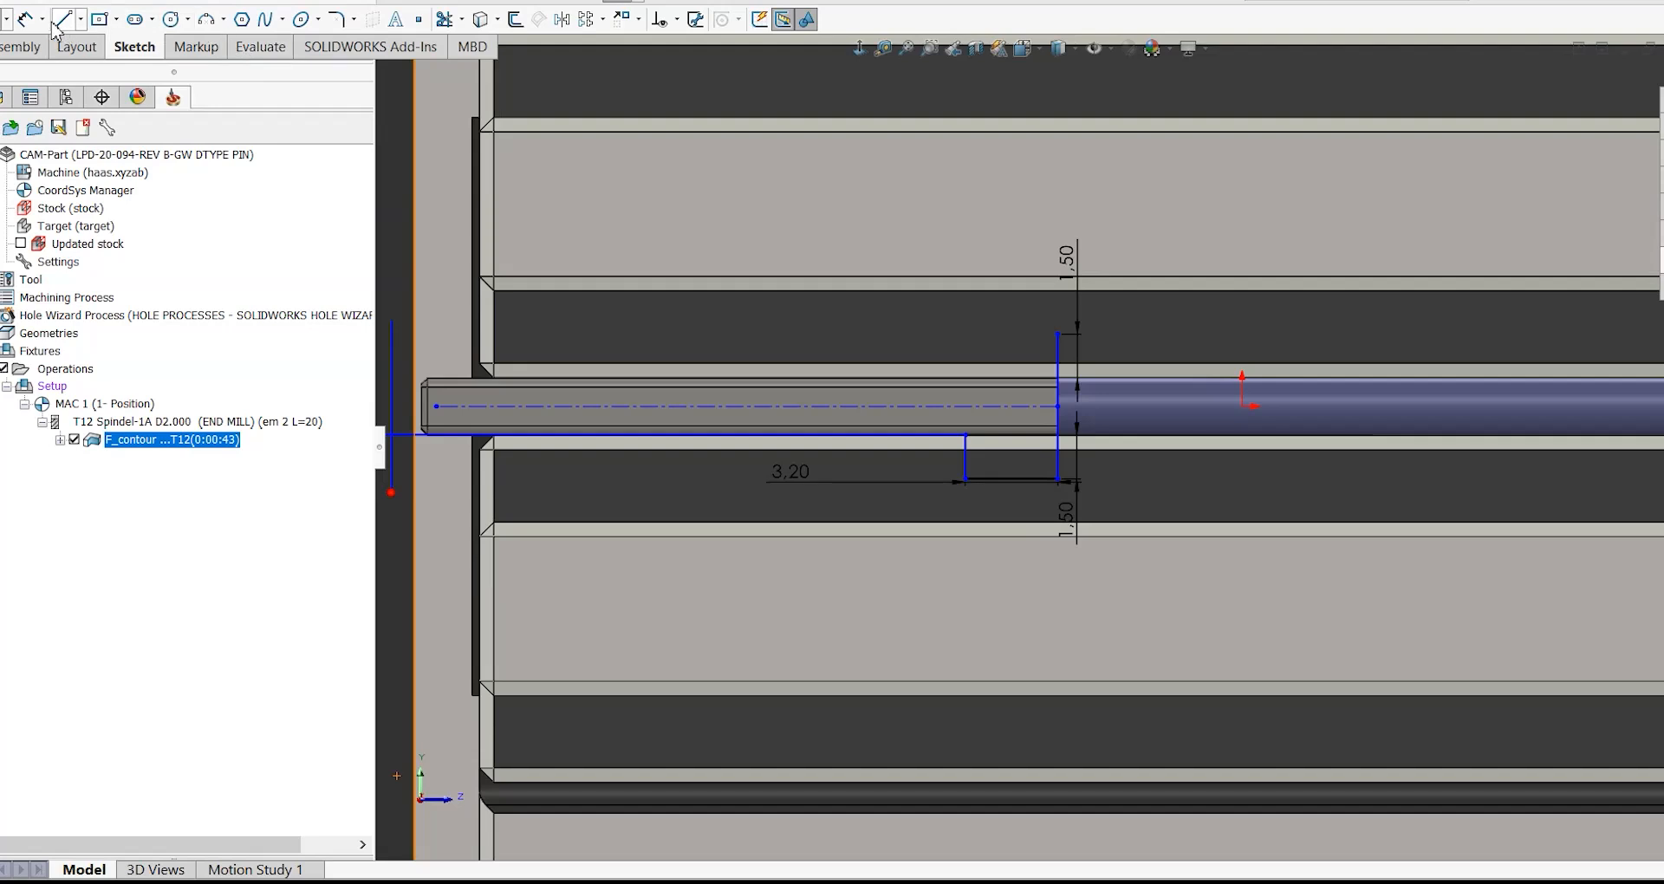
# - Dimension the distance between the construction line and the long horizontal contour line as 1.5 mm
pyautogui.click(26, 20)
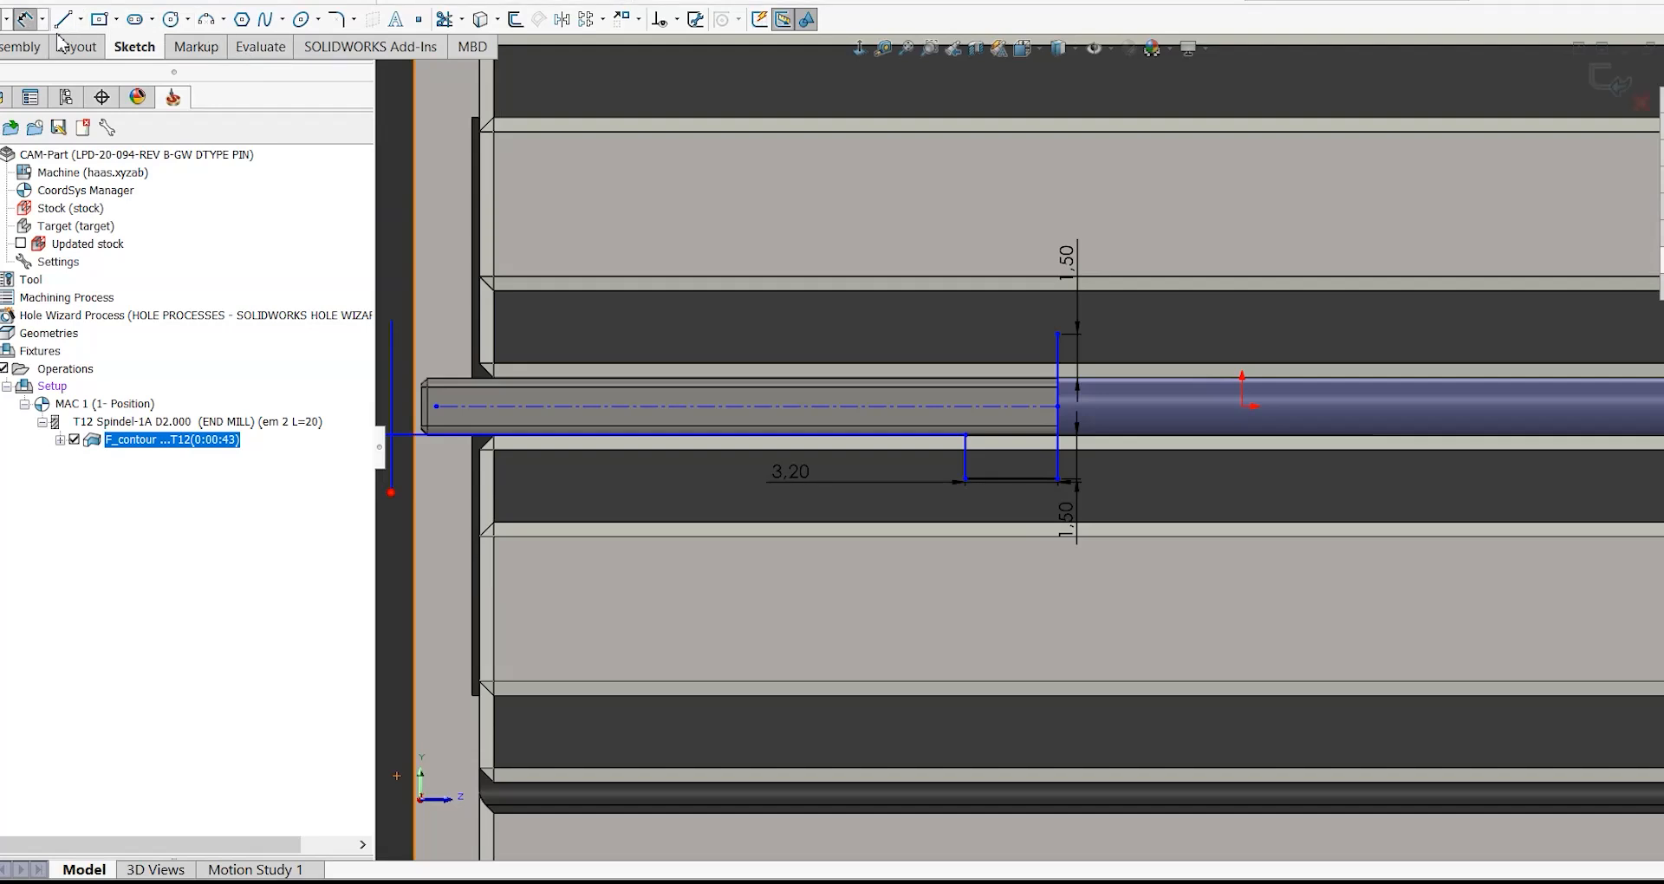
pyautogui.click(764, 404)
pyautogui.click(762, 439)
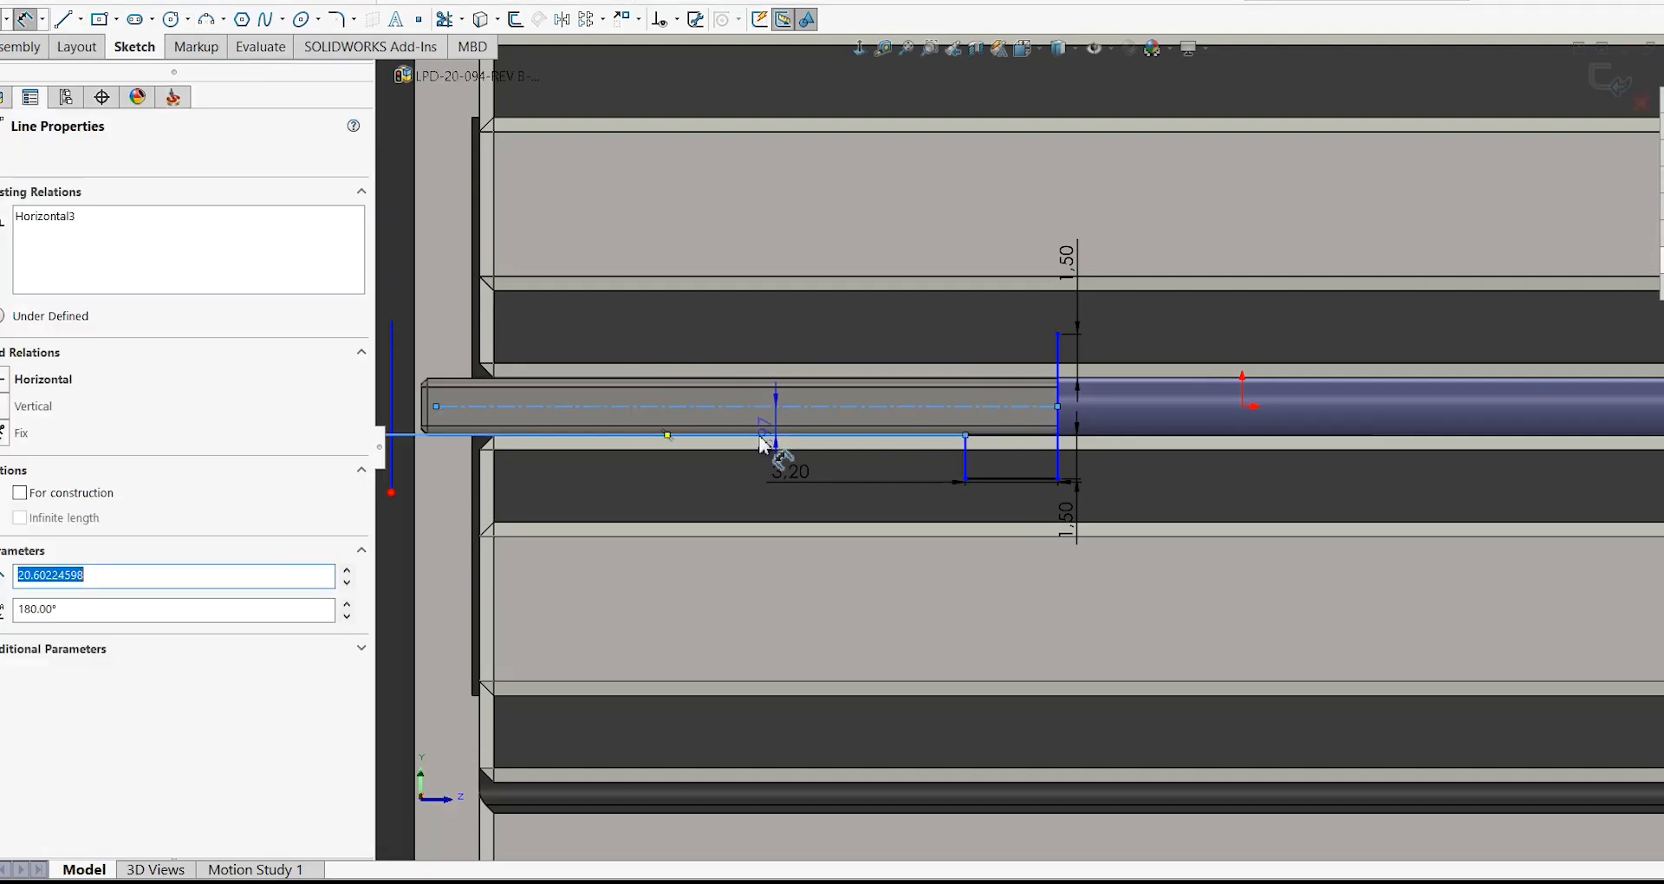
pyautogui.click(624, 501)
pyautogui.write('1.5')
pyautogui.press('Return')
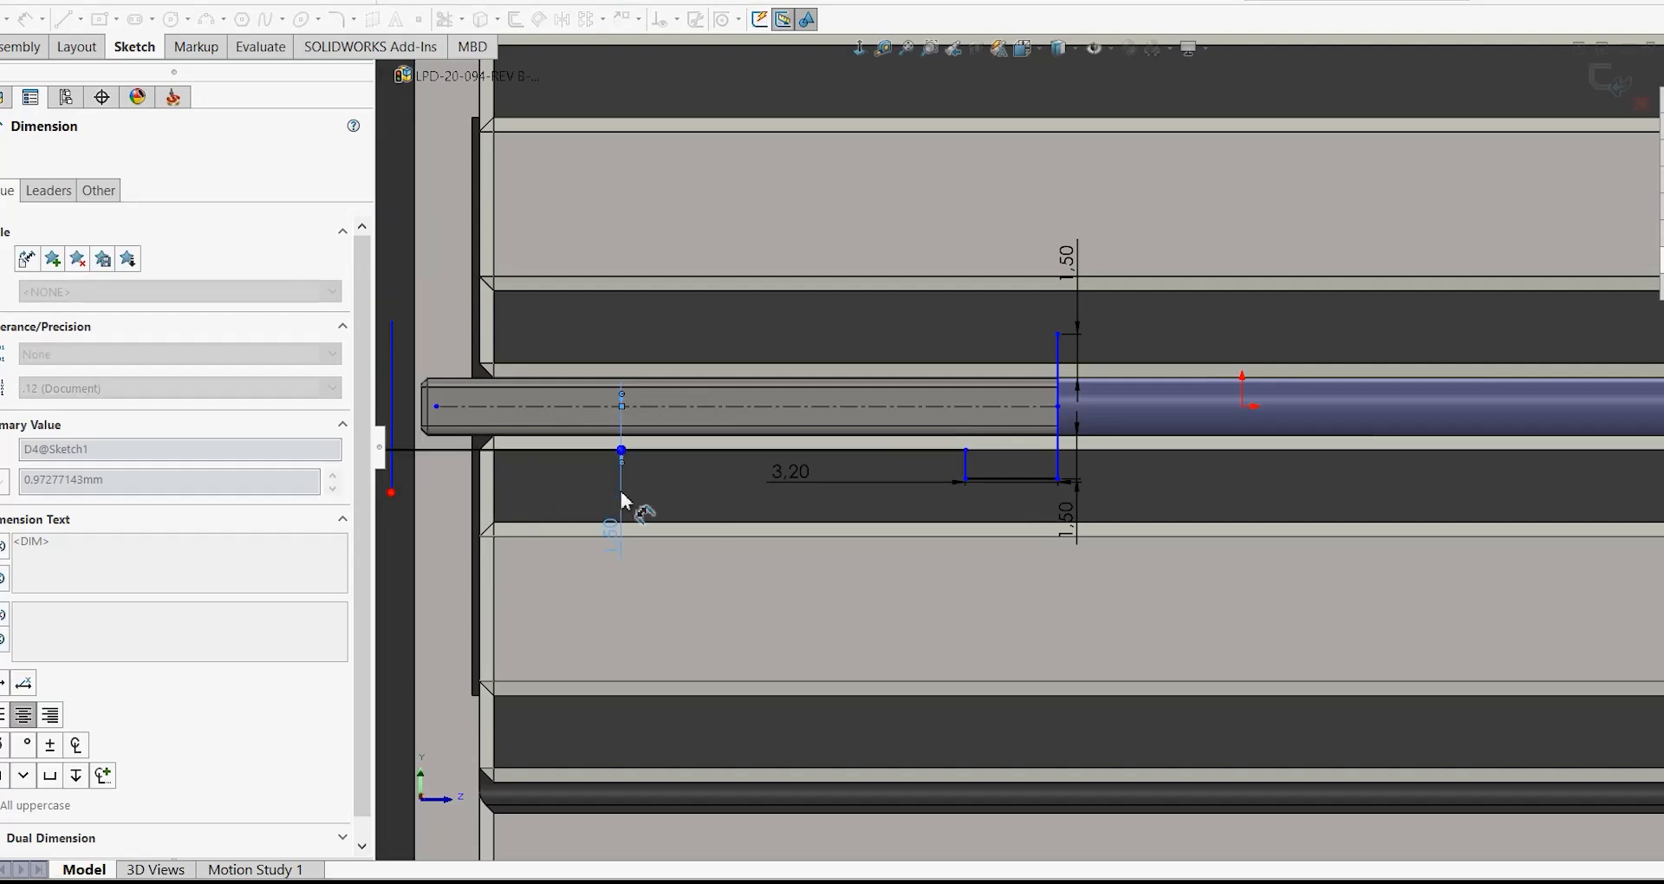
pyautogui.press('Escape')
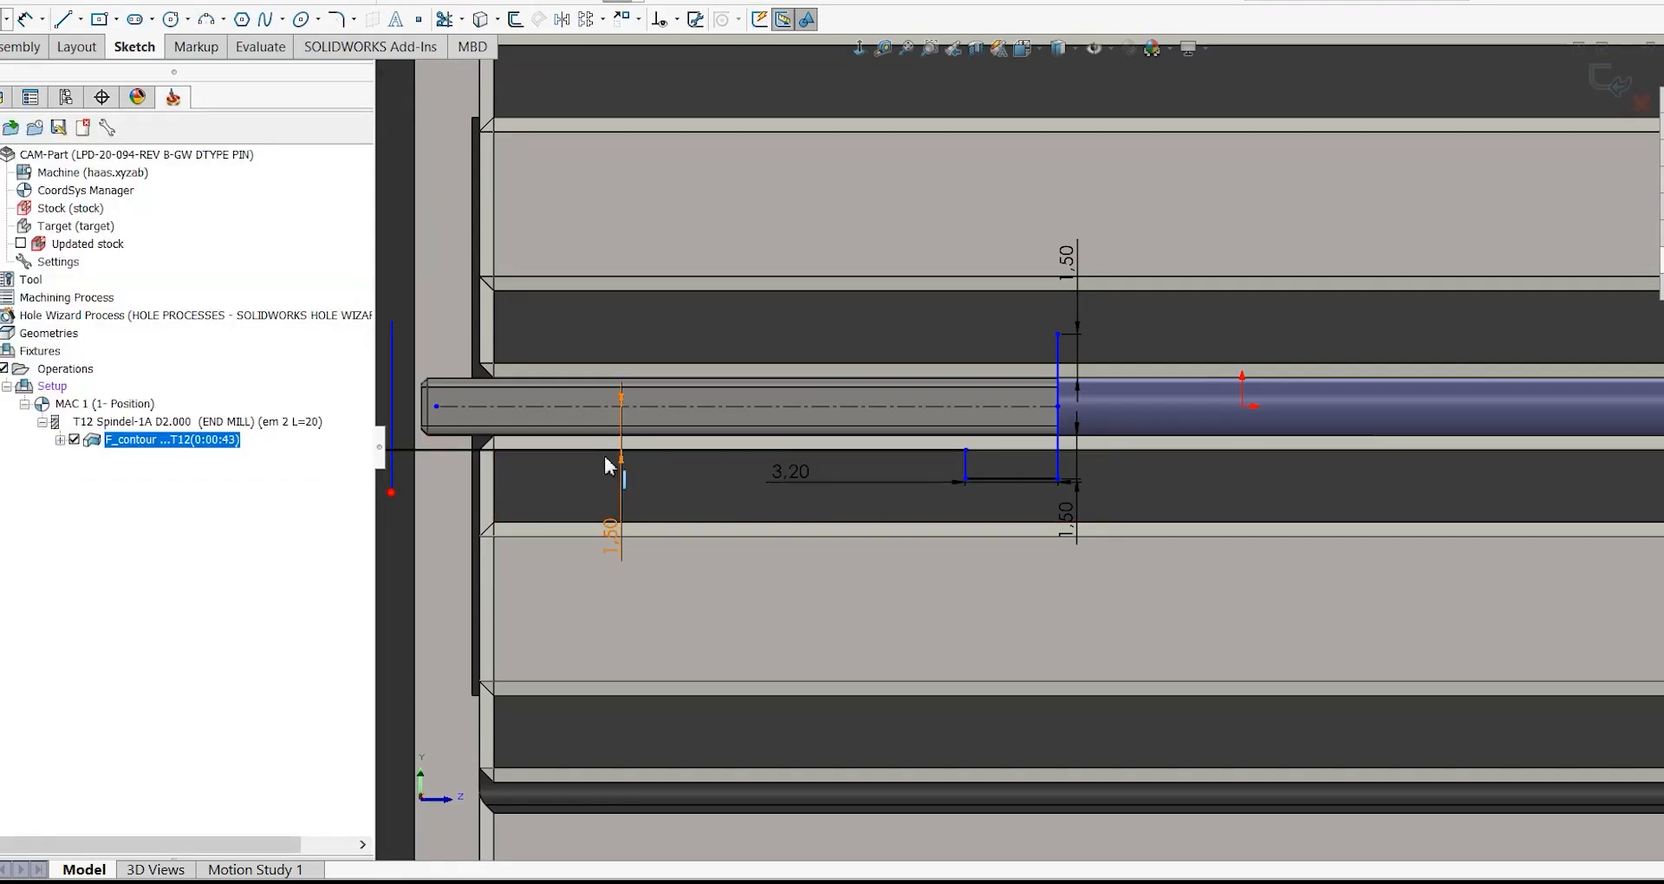
# - Shorten the long horizontal contour line so its free end lies on the vise's vertical edge just beyond the pin's end
pyautogui.scroll(5, 605, 457)
pyautogui.scroll(-6, 837, 473)
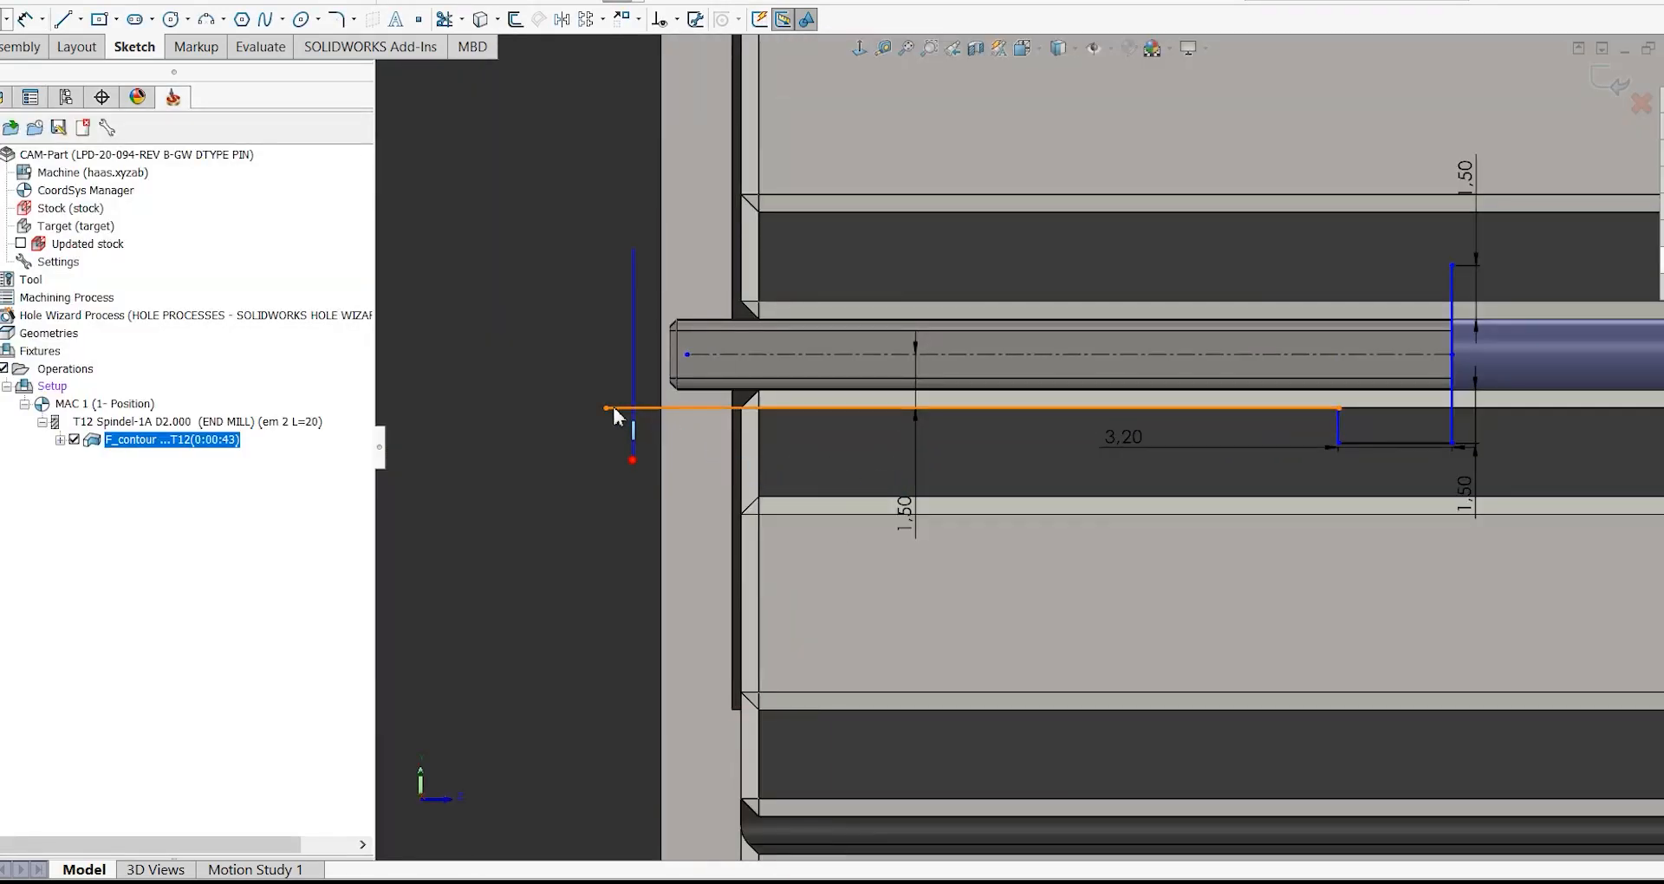
pyautogui.moveTo(607, 407); pyautogui.dragTo(670, 420)
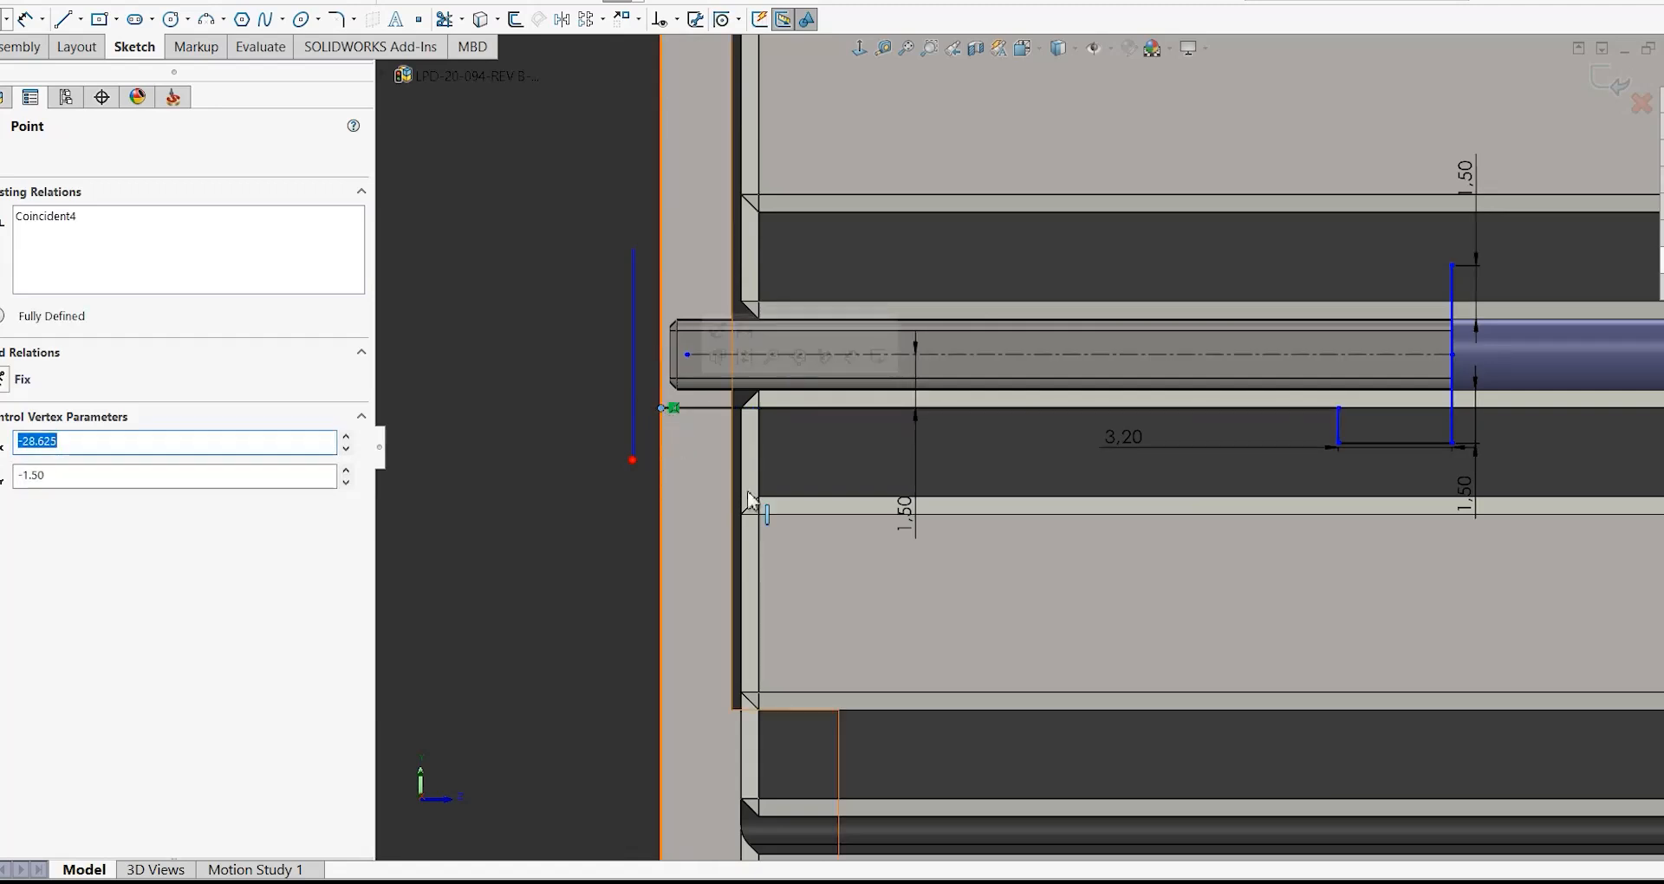
pyautogui.scroll(6, 763, 486)
pyautogui.click(612, 369)
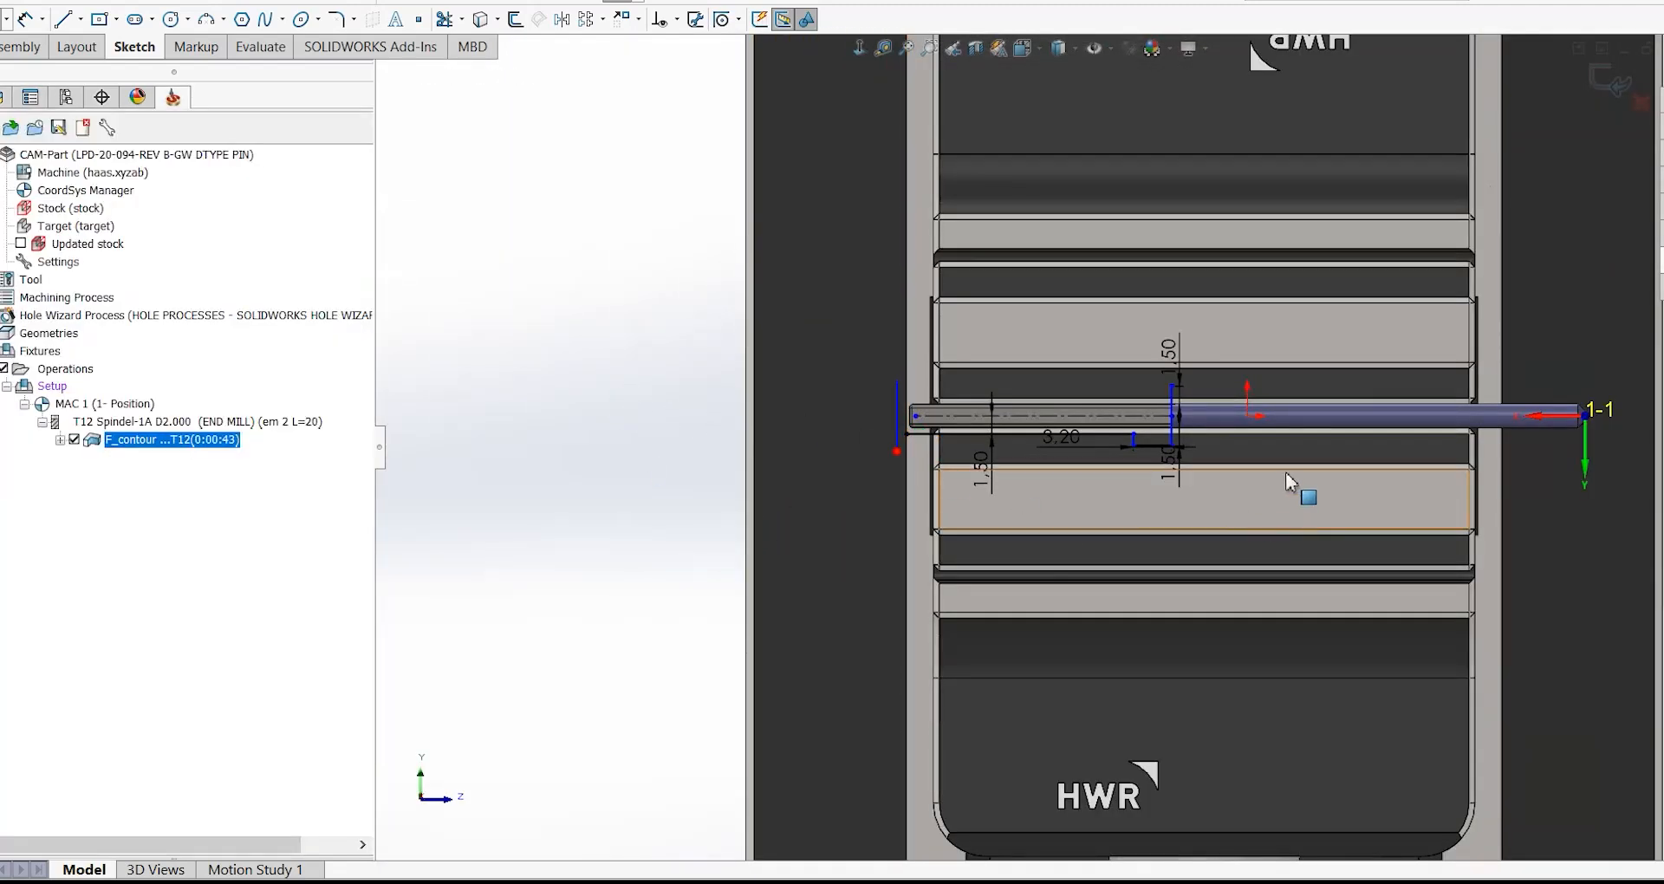
# - Check the finished contour around the pin's shoulder and exit the sketch
pyautogui.scroll(-9, 1239, 459)
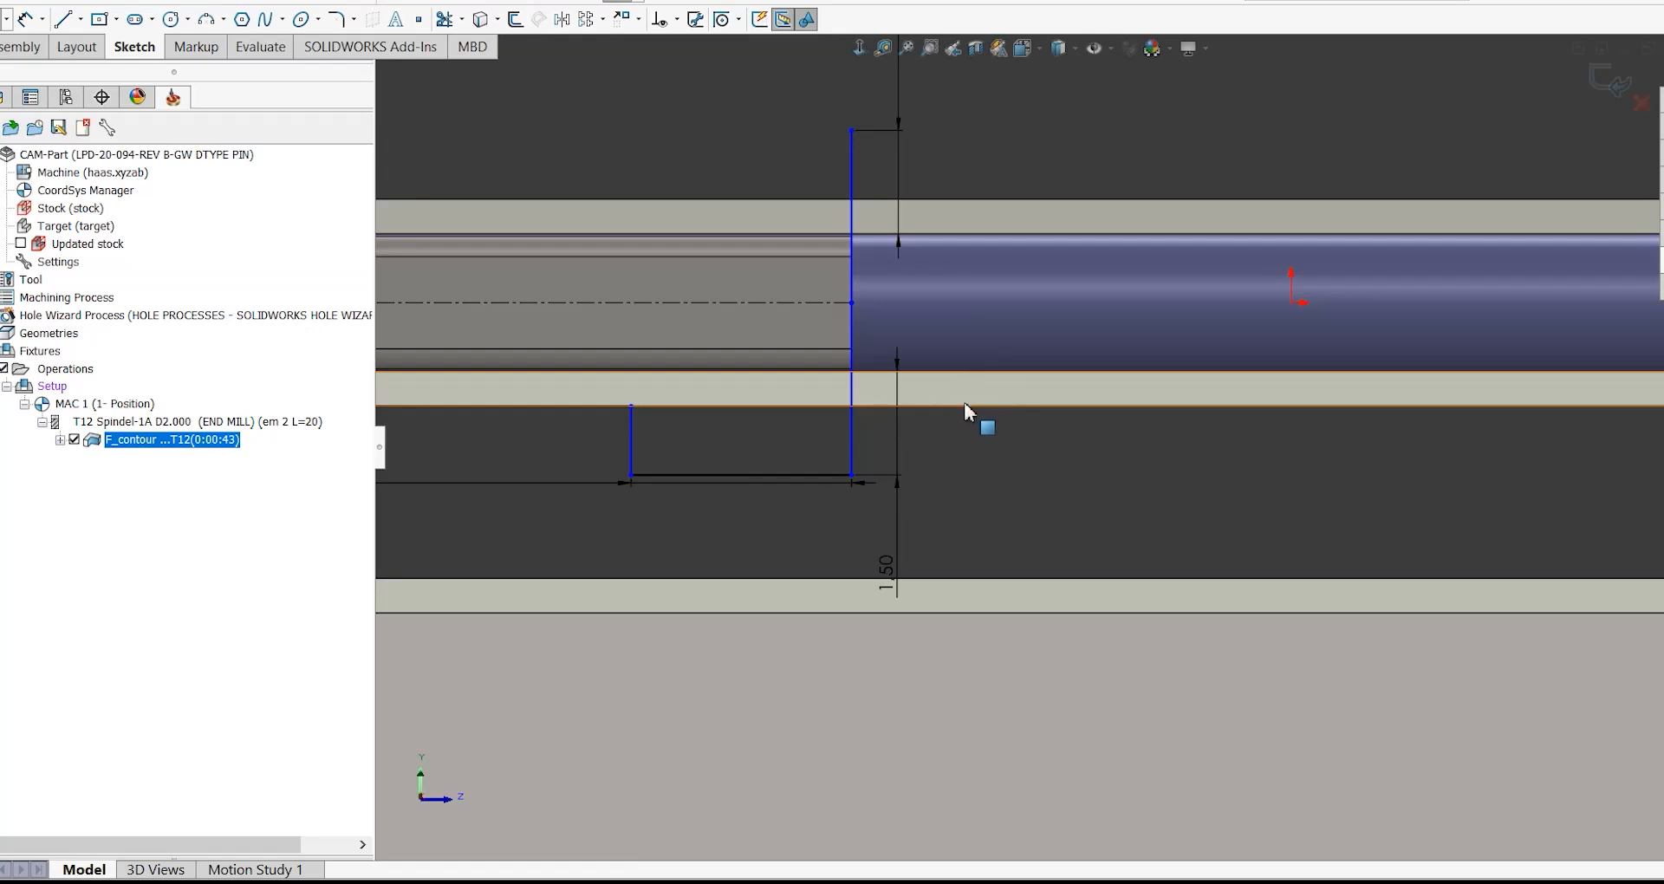
pyautogui.scroll(-5, 902, 359)
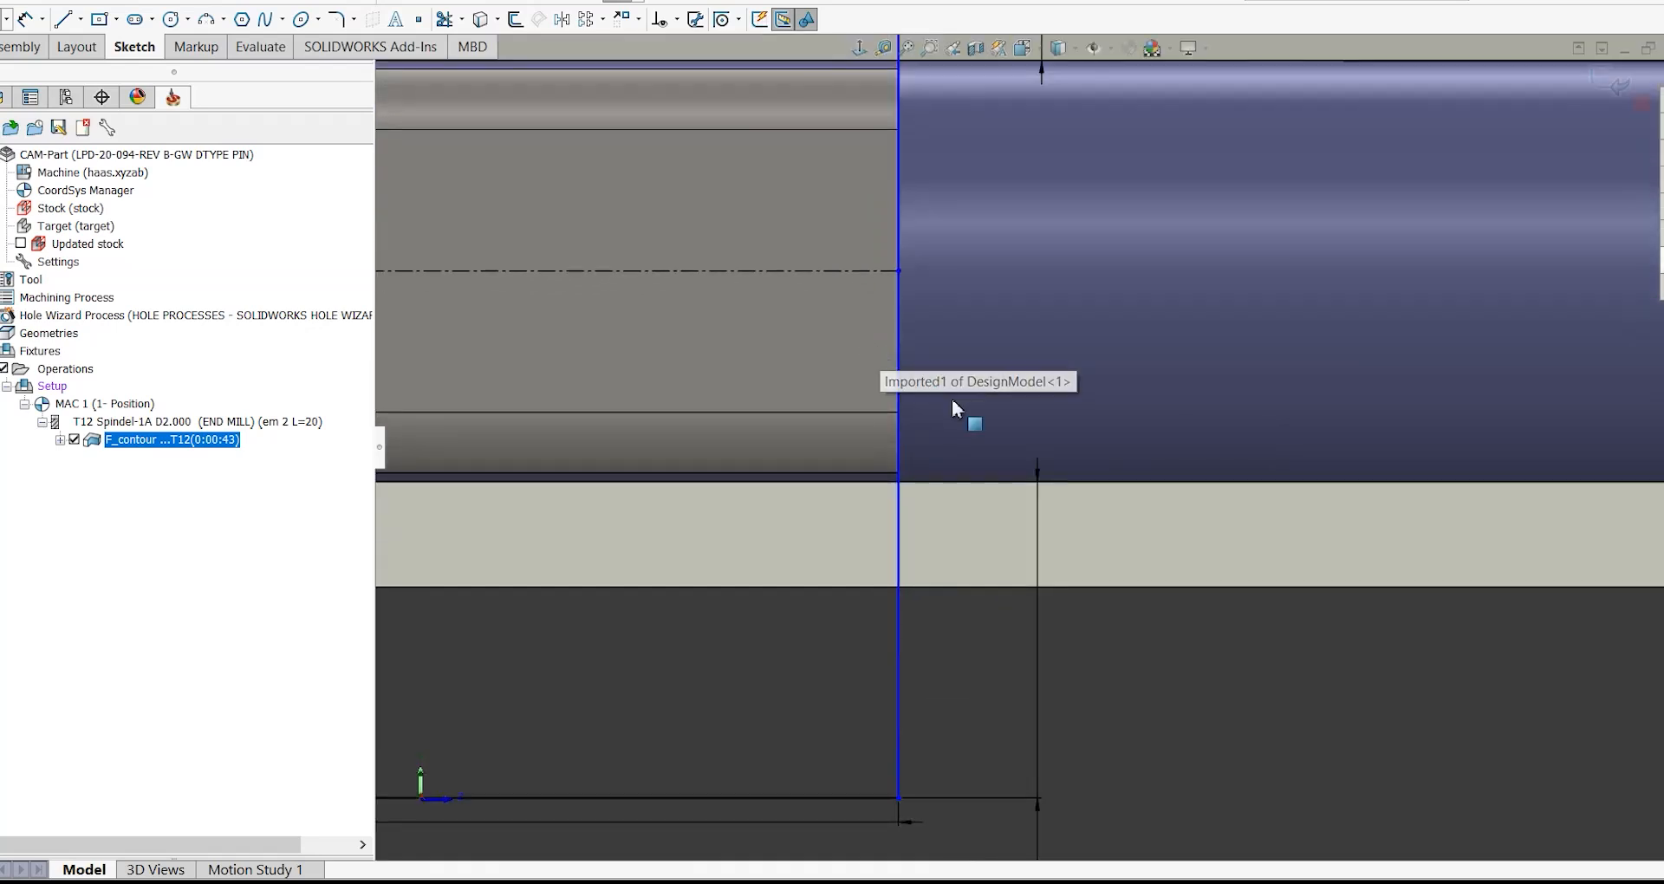
pyautogui.scroll(6, 954, 401)
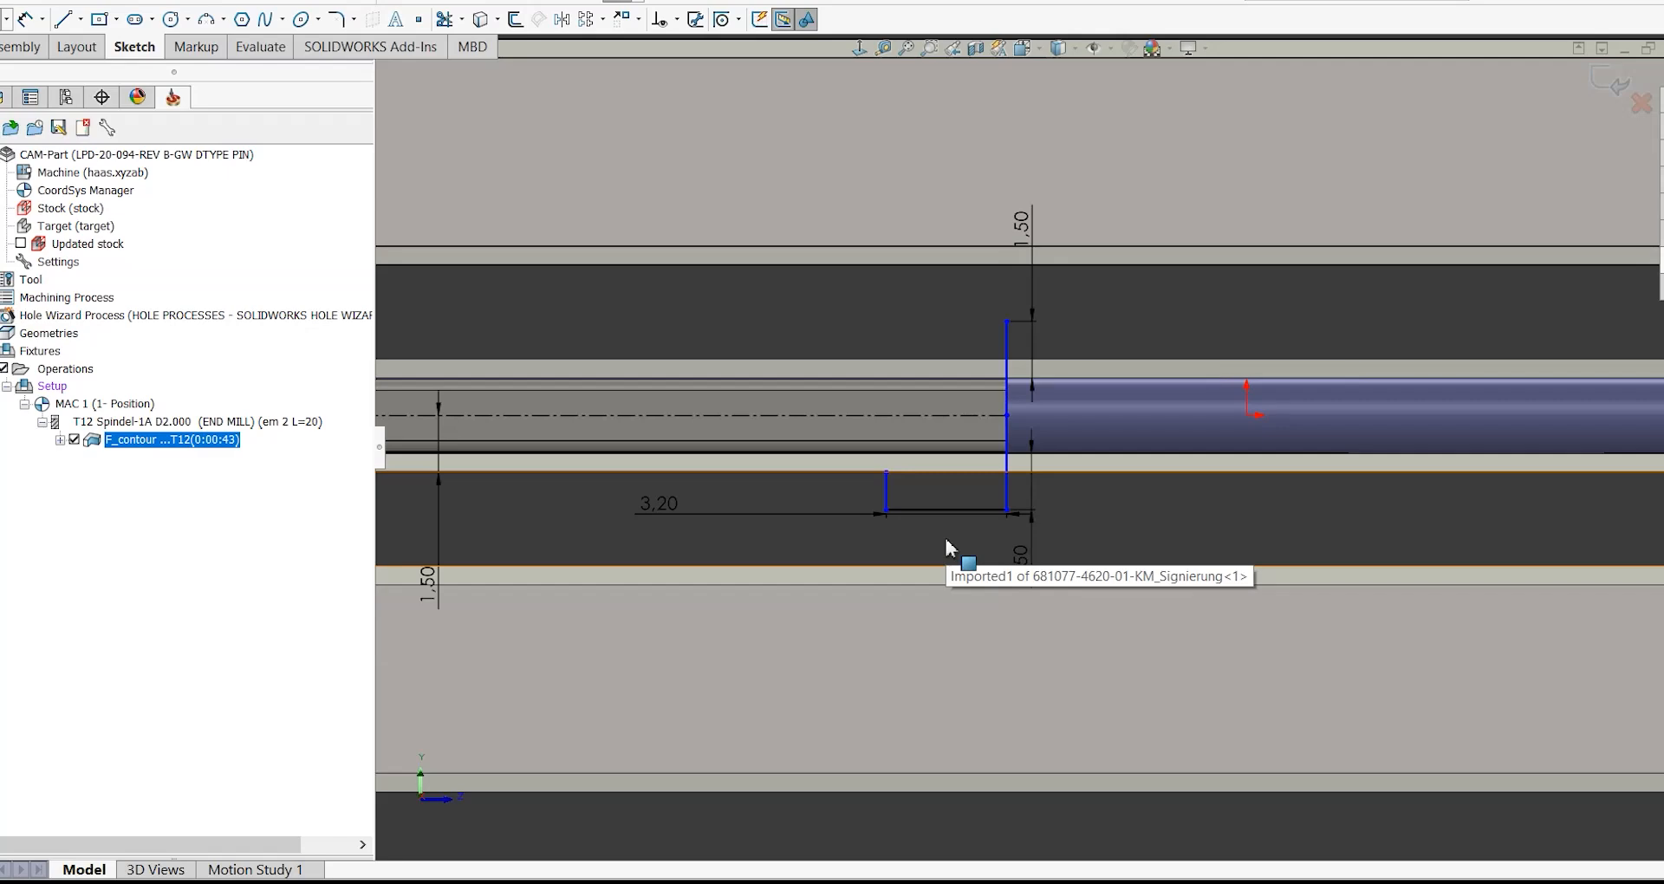
pyautogui.scroll(6, 948, 492)
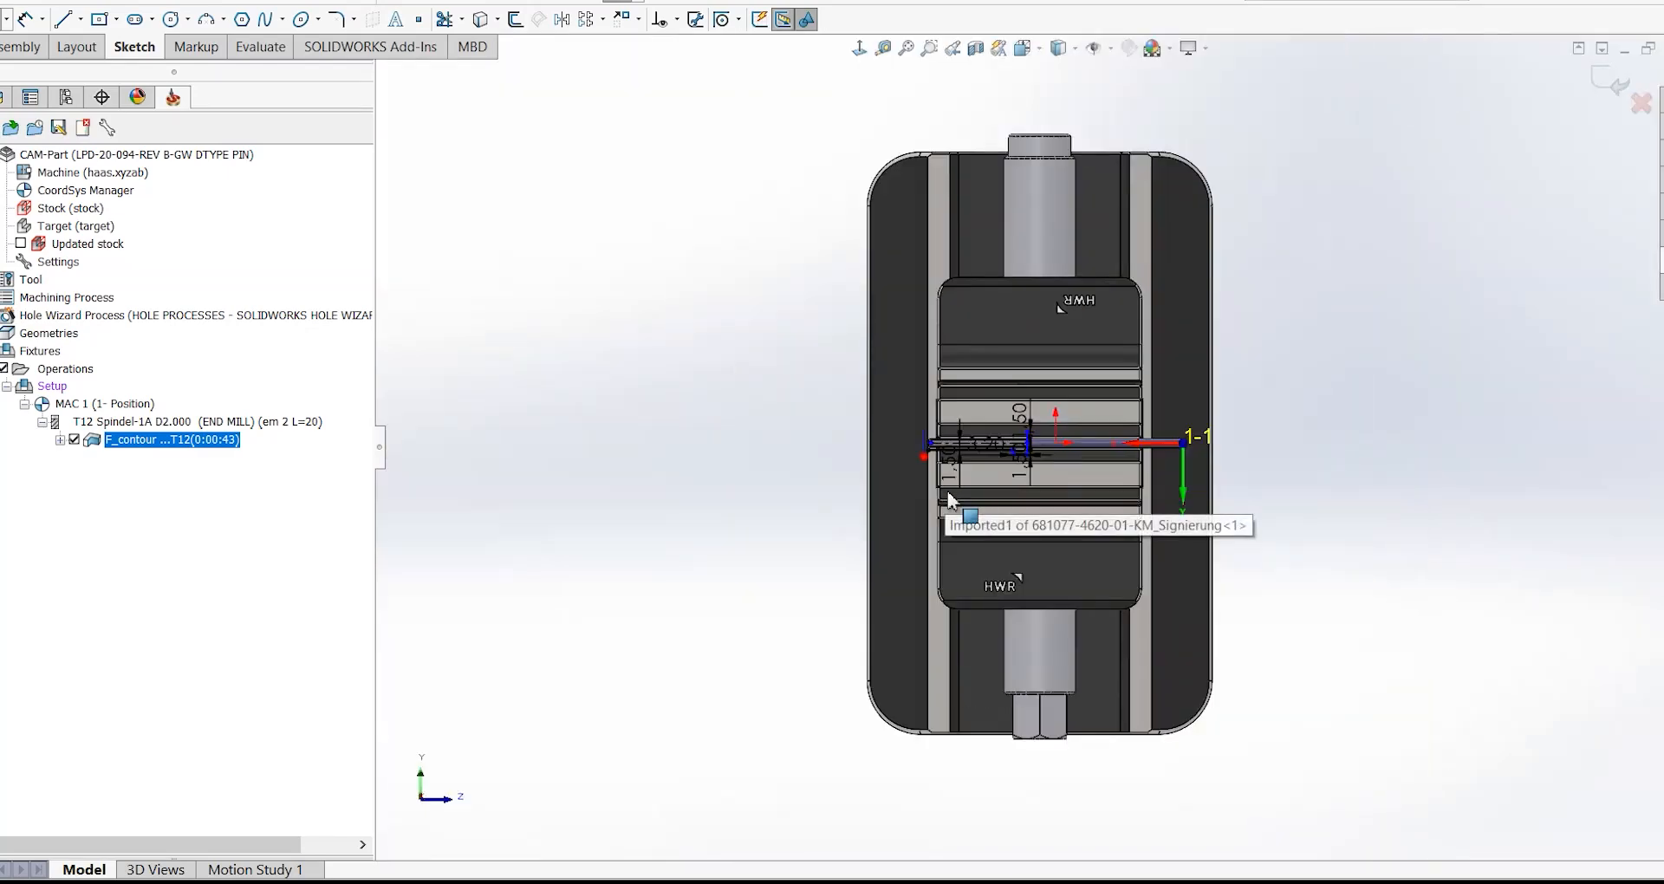
pyautogui.click(1610, 85)
pyautogui.scroll(-6, 1034, 479)
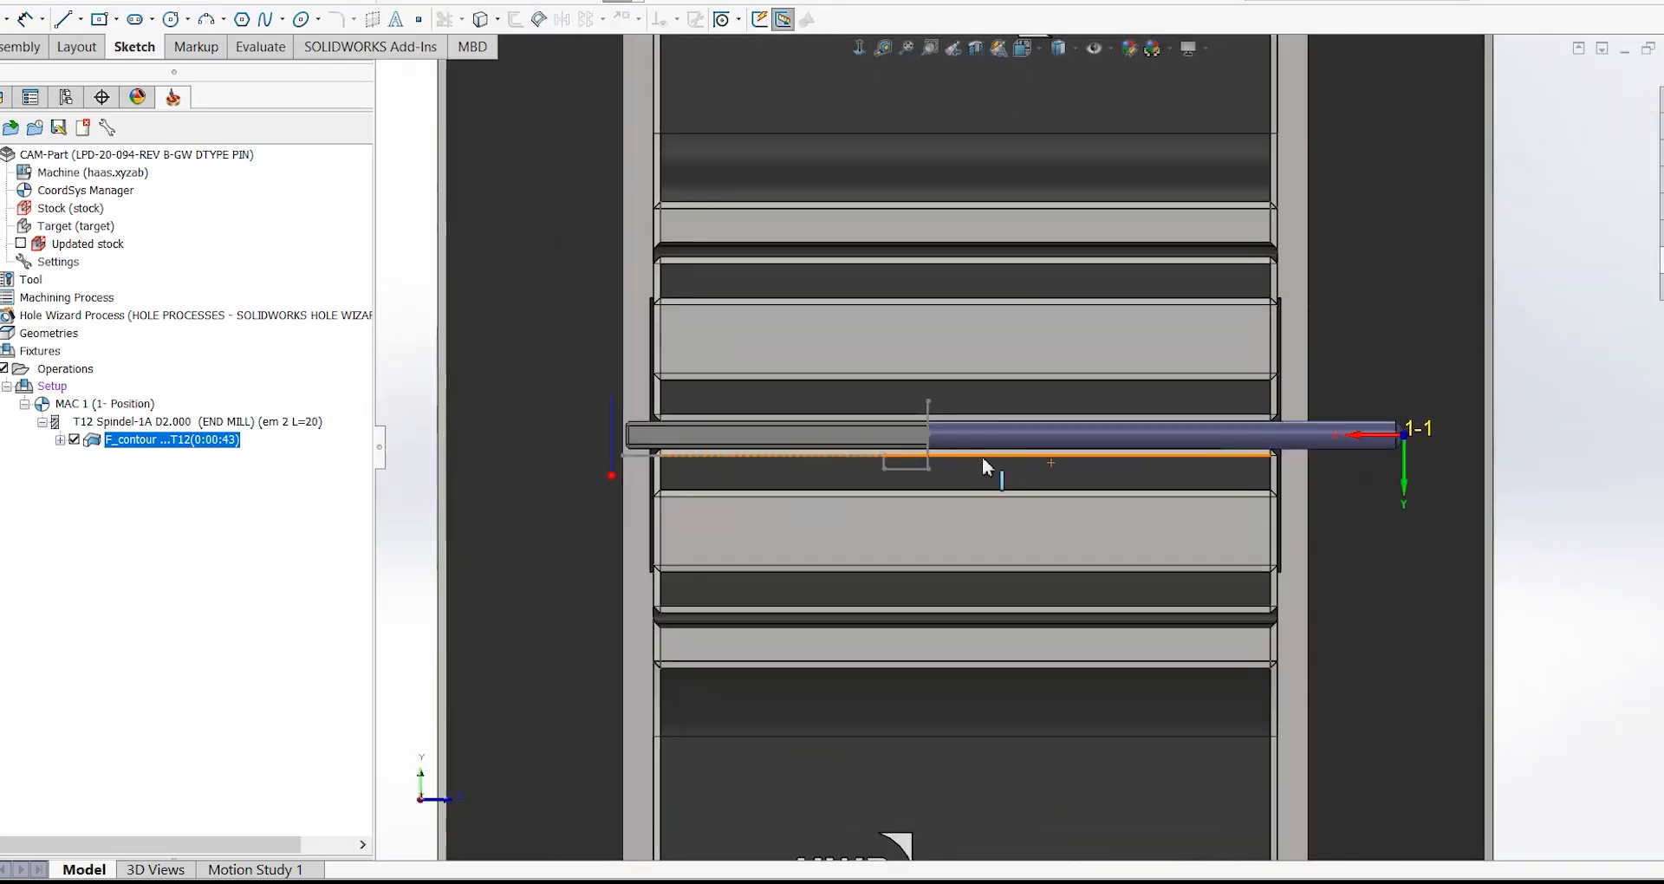
# - Add a Profile milling operation after the existing F_contour operation
pyautogui.moveTo(855, 471); pyautogui.dragTo(954, 530, button='middle')
pyautogui.scroll(10, 858, 561)
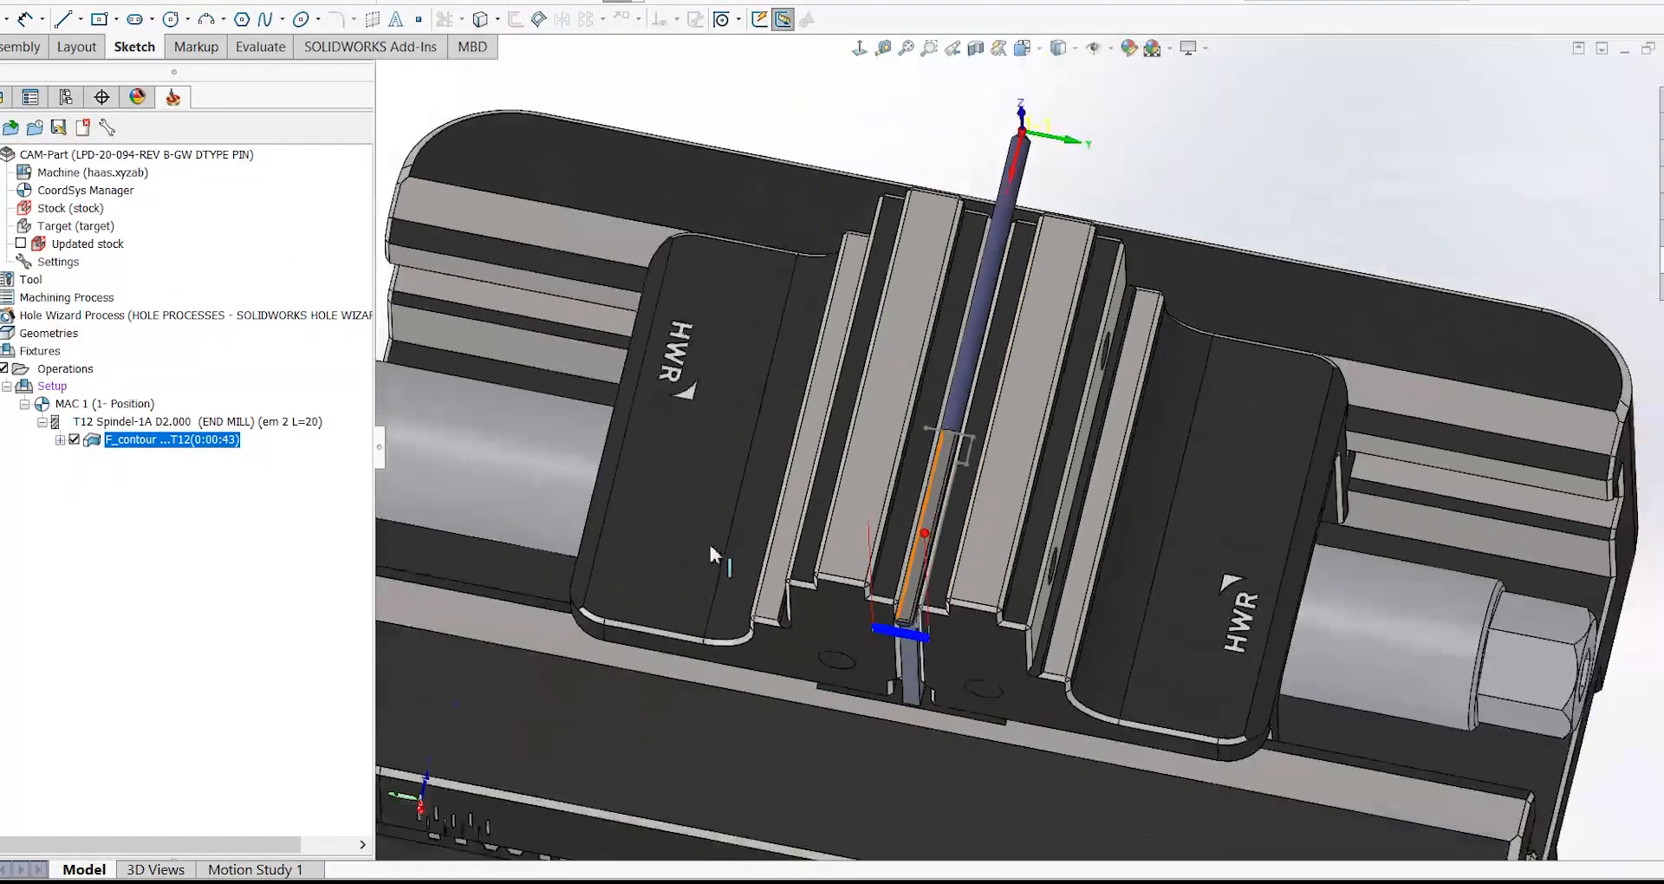
pyautogui.moveTo(709, 541); pyautogui.dragTo(1096, 457, button='middle')
pyautogui.scroll(5, 1096, 457)
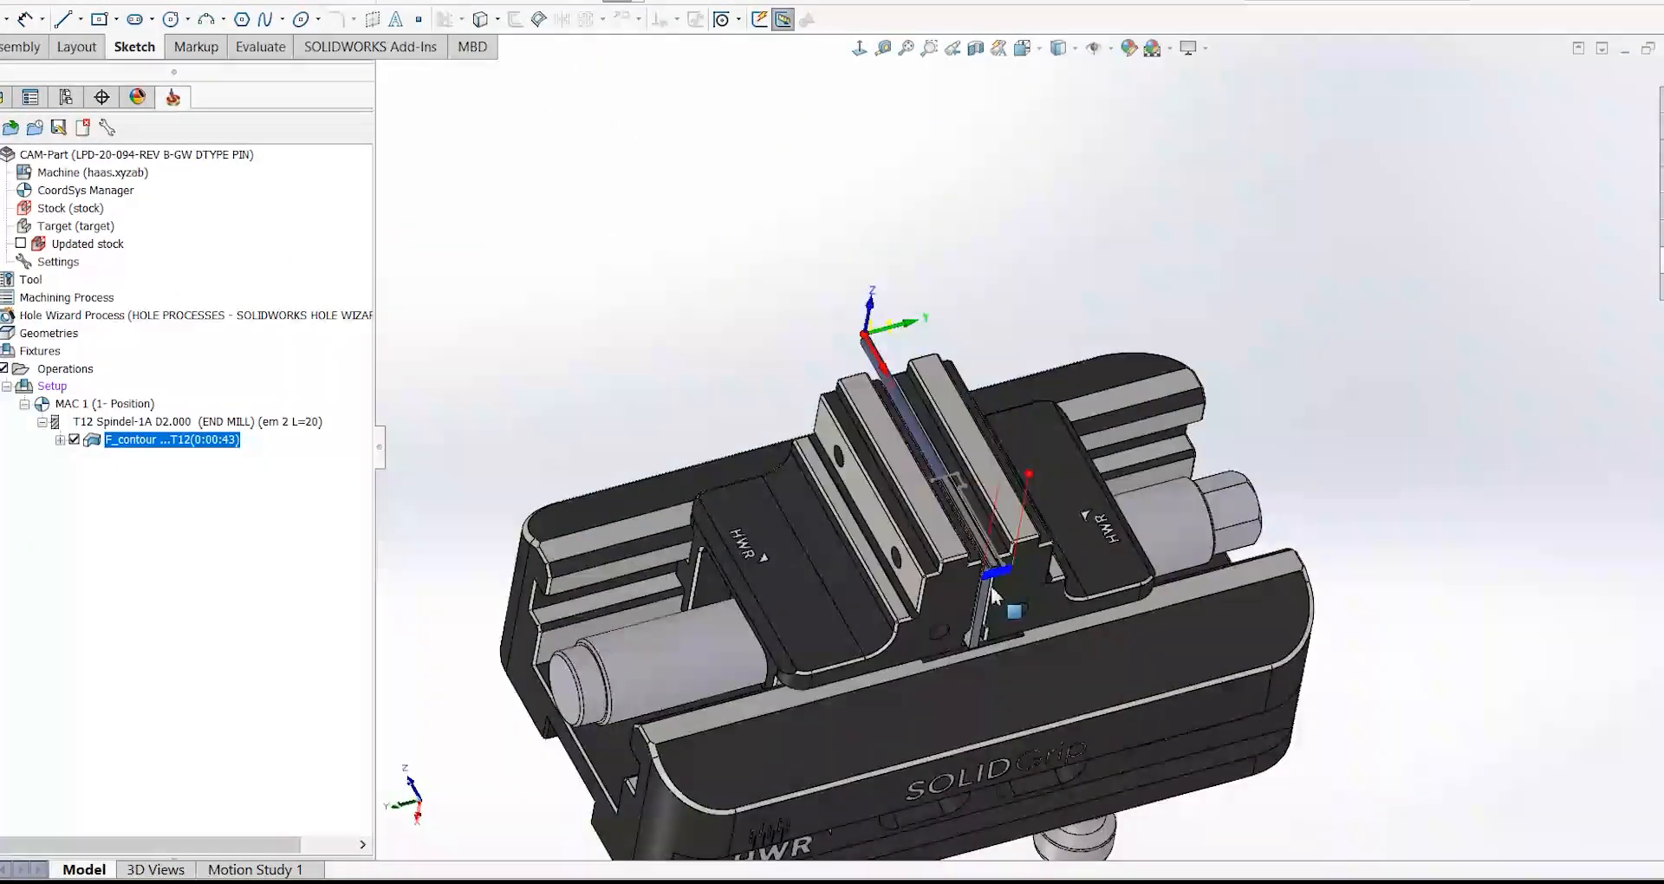
pyautogui.rightClick(227, 443)
pyautogui.moveTo(521, 33)
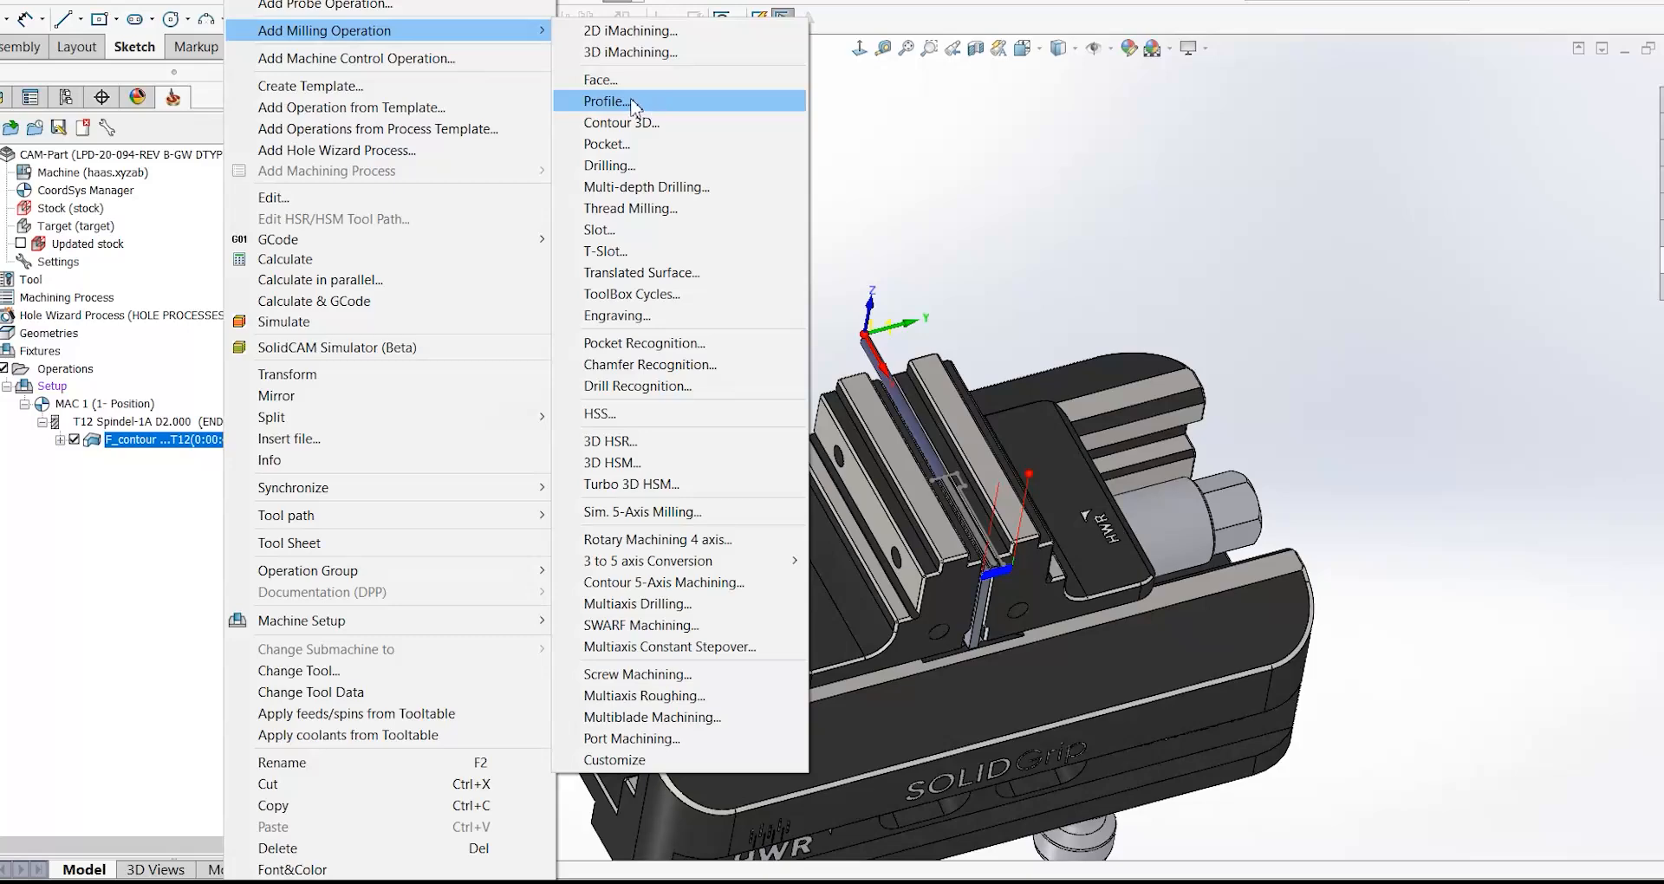
pyautogui.click(632, 103)
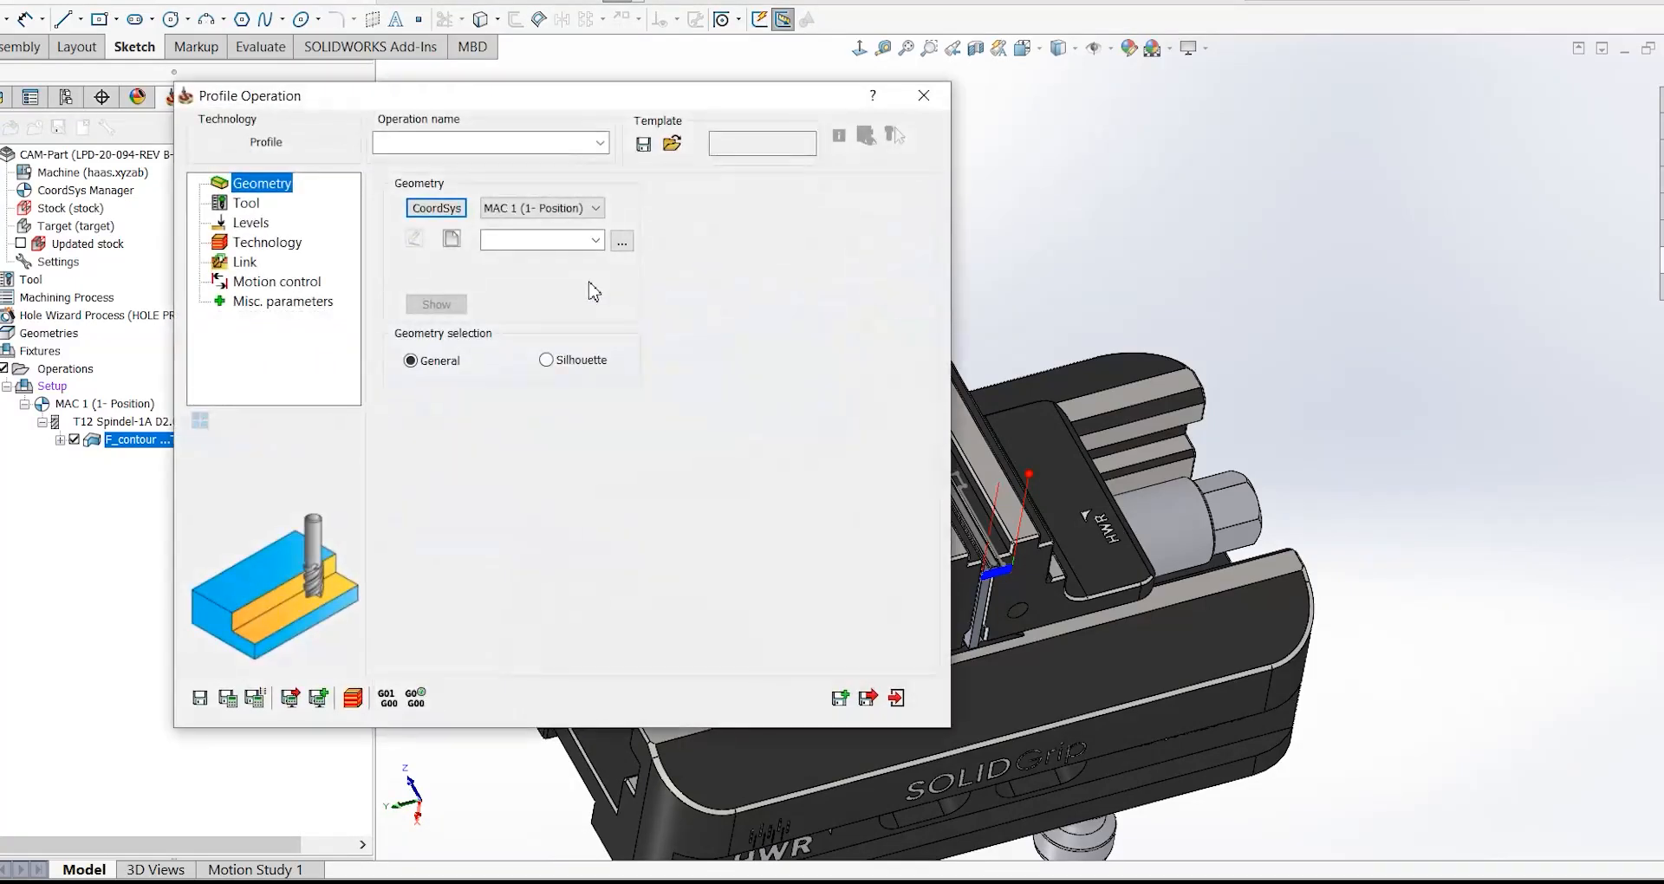
# - Define new geometry contour1 as a curve chain running from the long sketch line through the step to the line crossing the pin
pyautogui.click(453, 243)
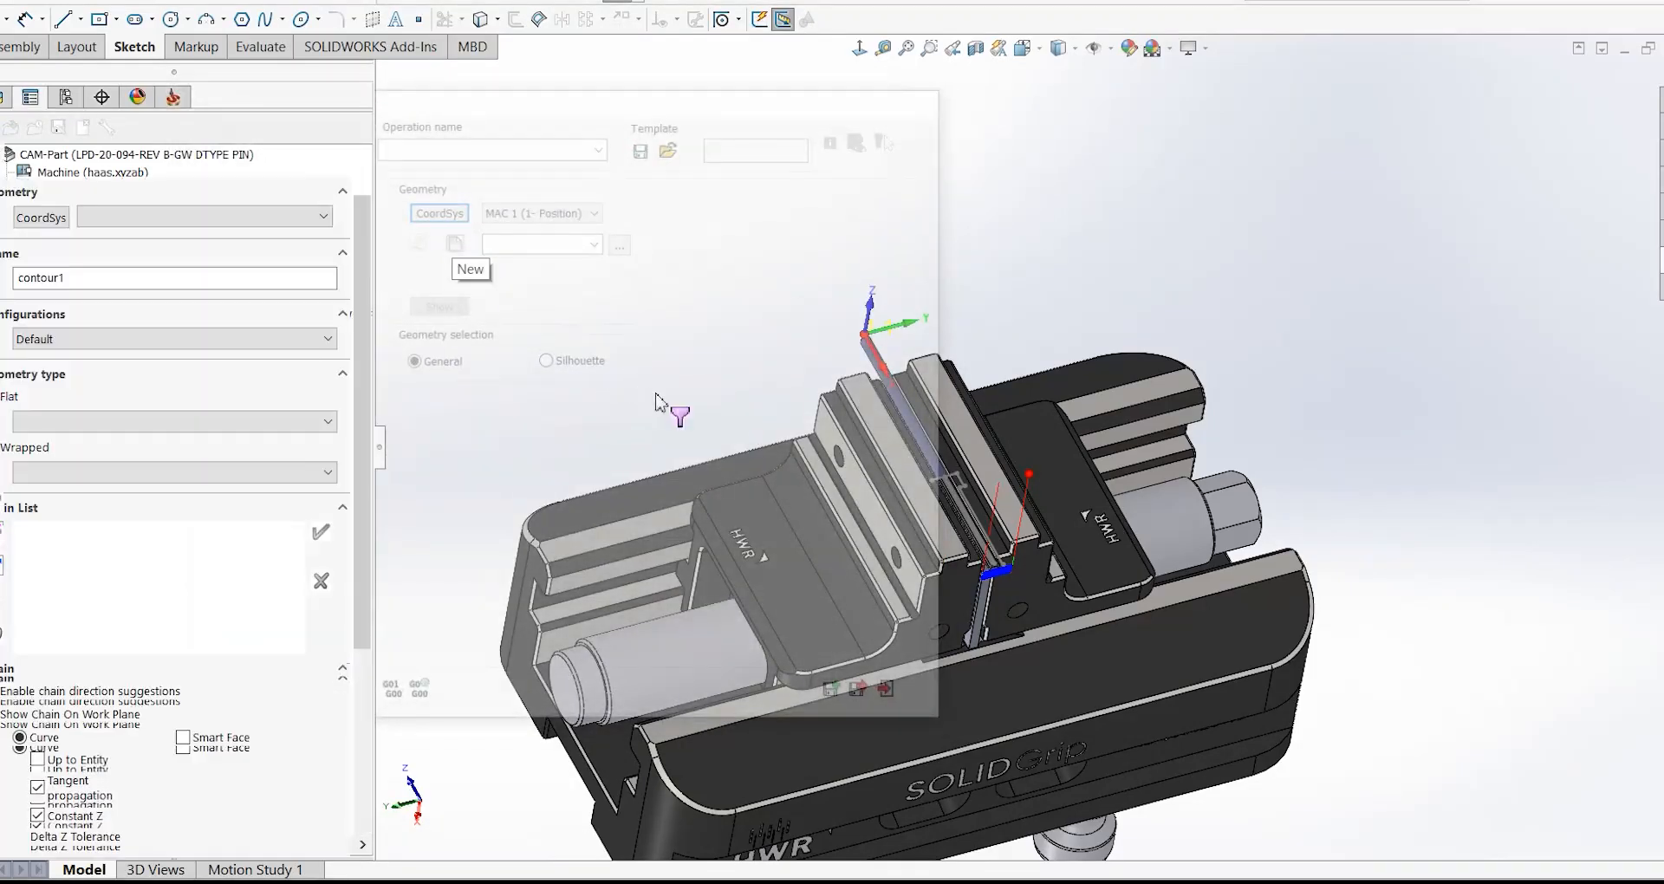
pyautogui.scroll(5, 1023, 590)
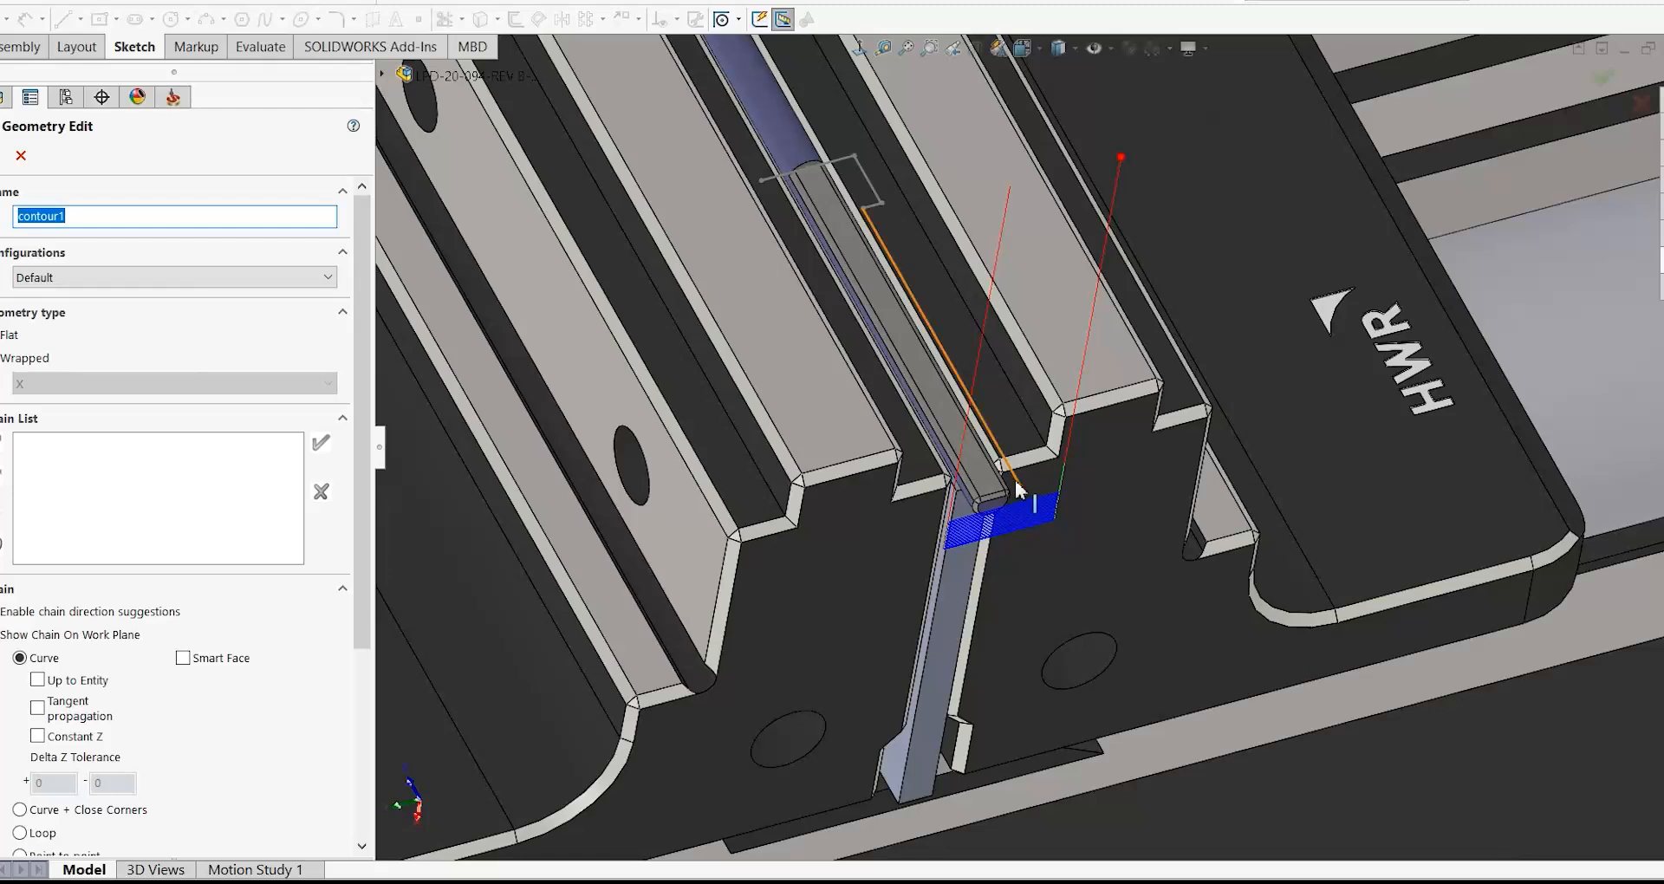
pyautogui.click(1018, 511)
pyautogui.scroll(5, 909, 268)
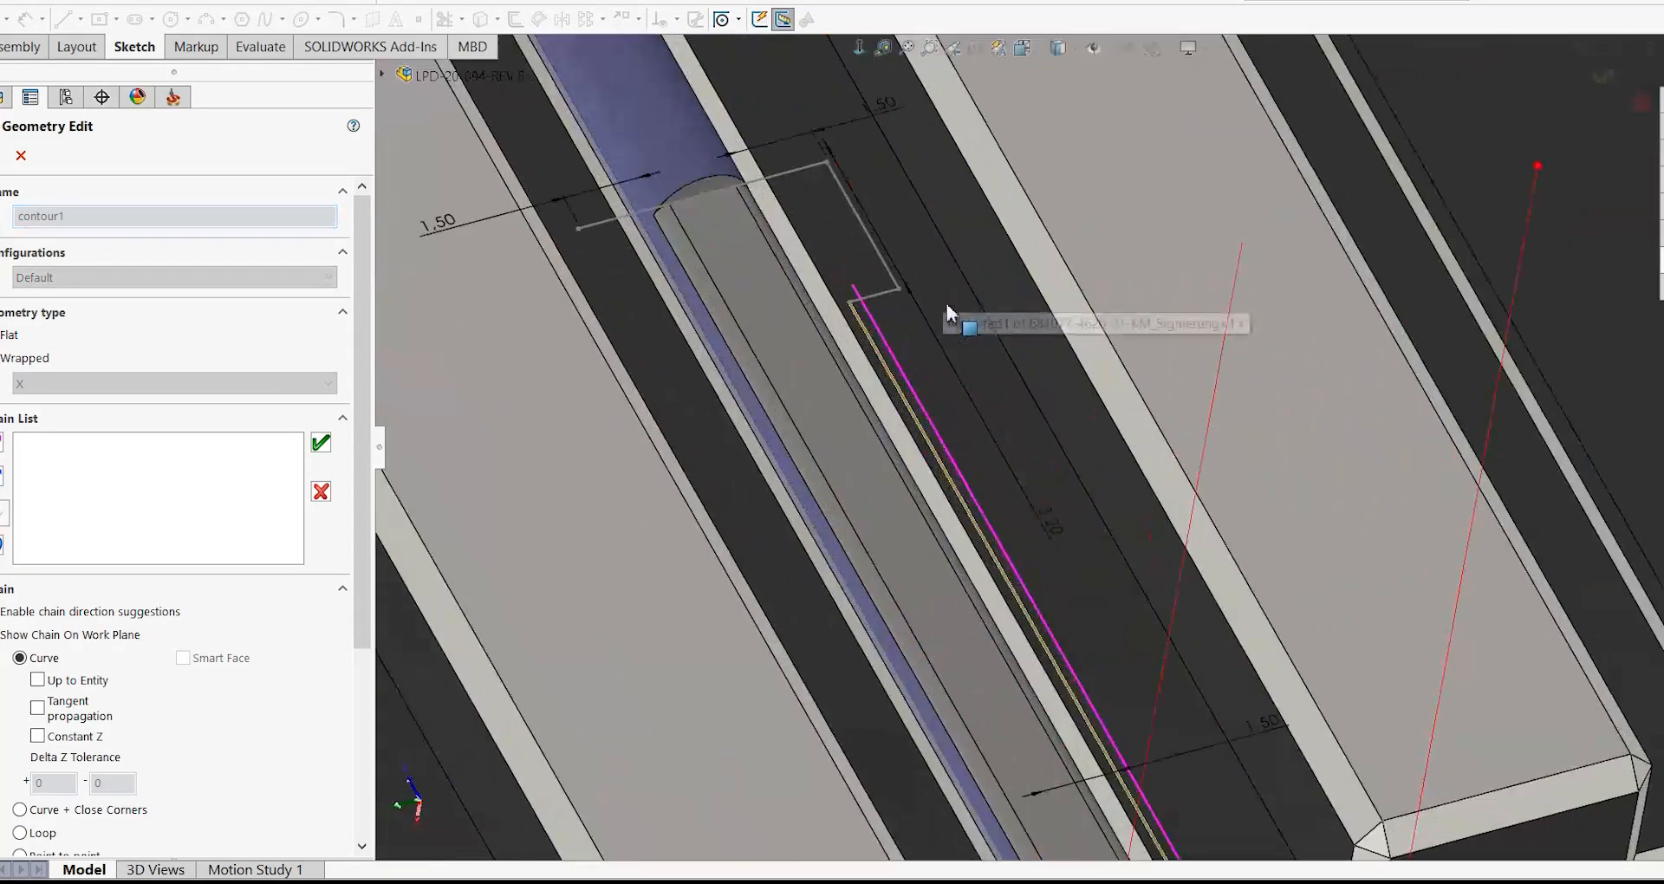
pyautogui.click(880, 291)
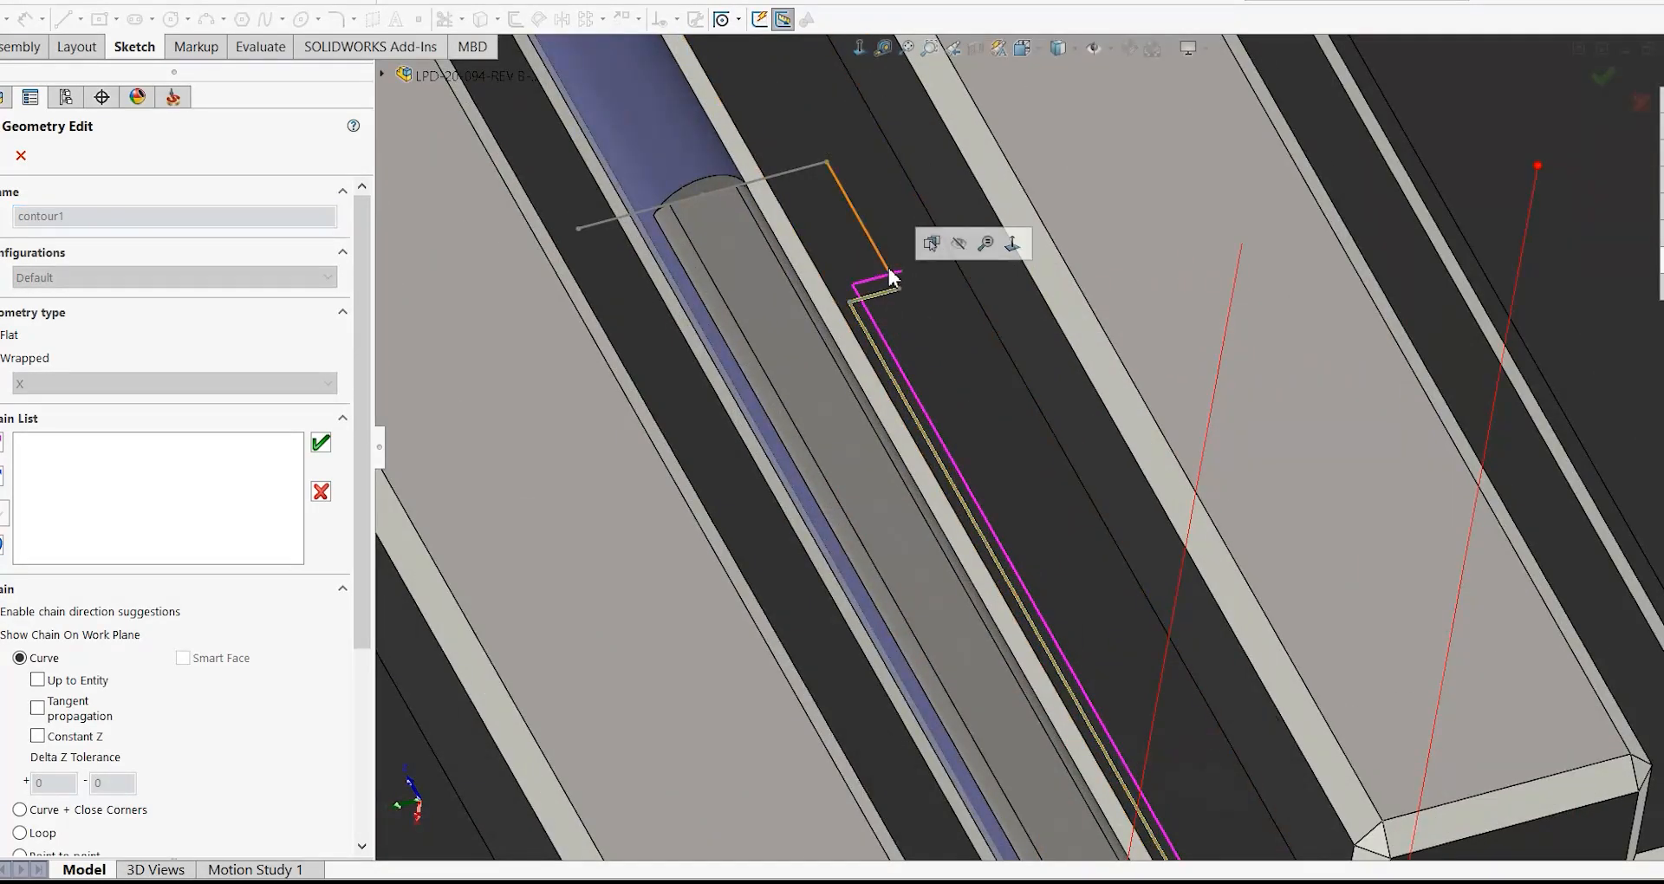
pyautogui.click(850, 229)
pyautogui.click(800, 169)
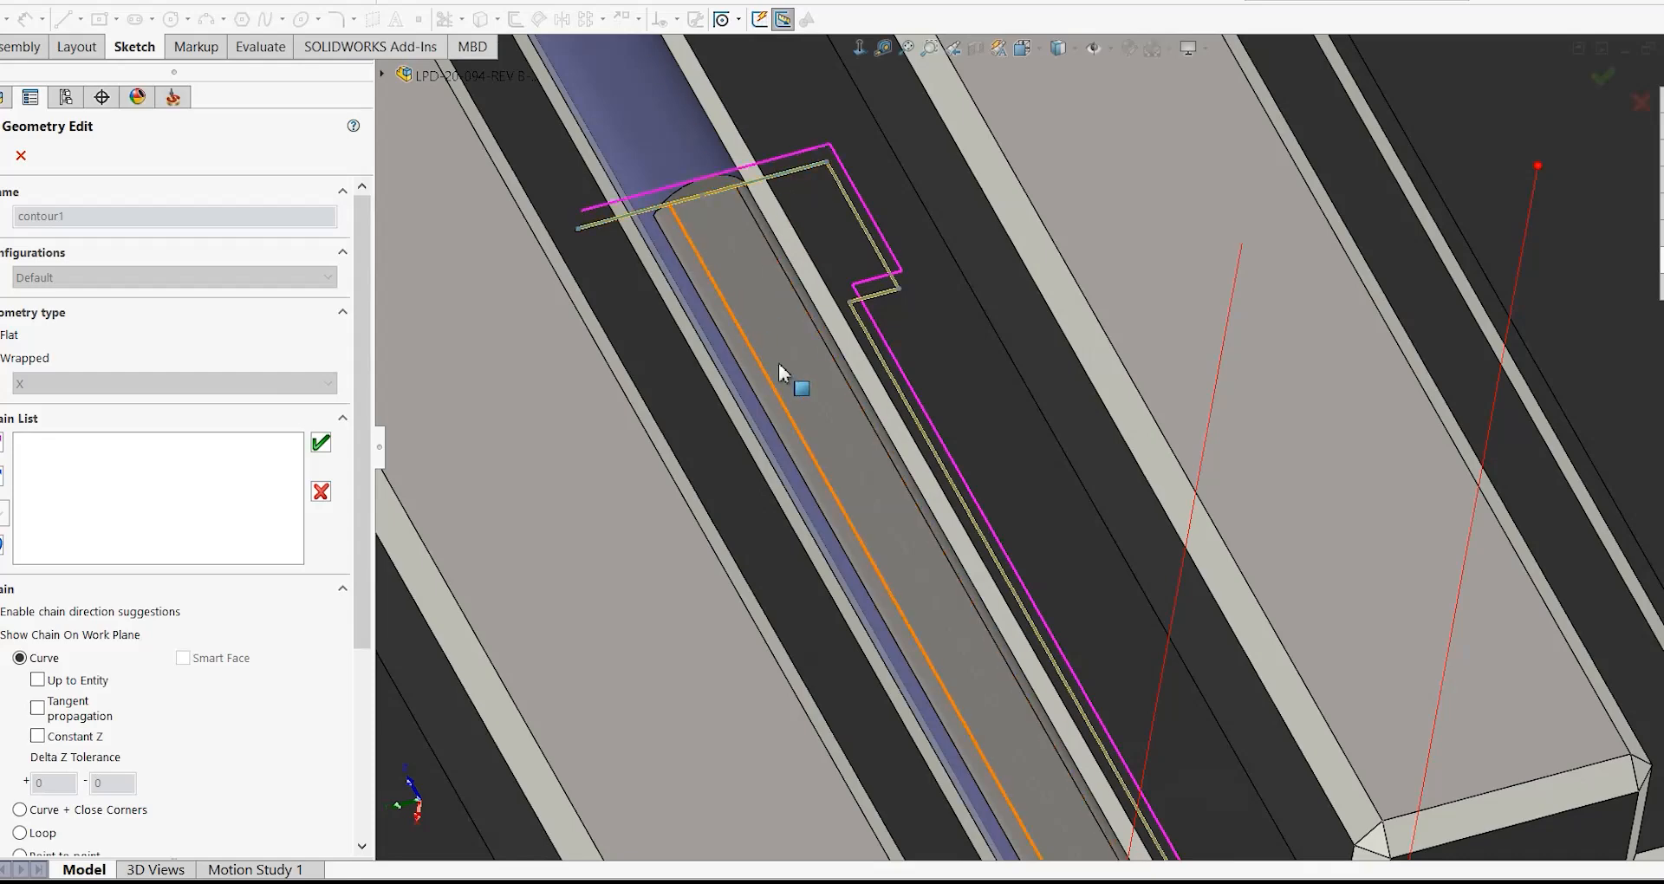
pyautogui.scroll(-8, 779, 363)
pyautogui.click(320, 443)
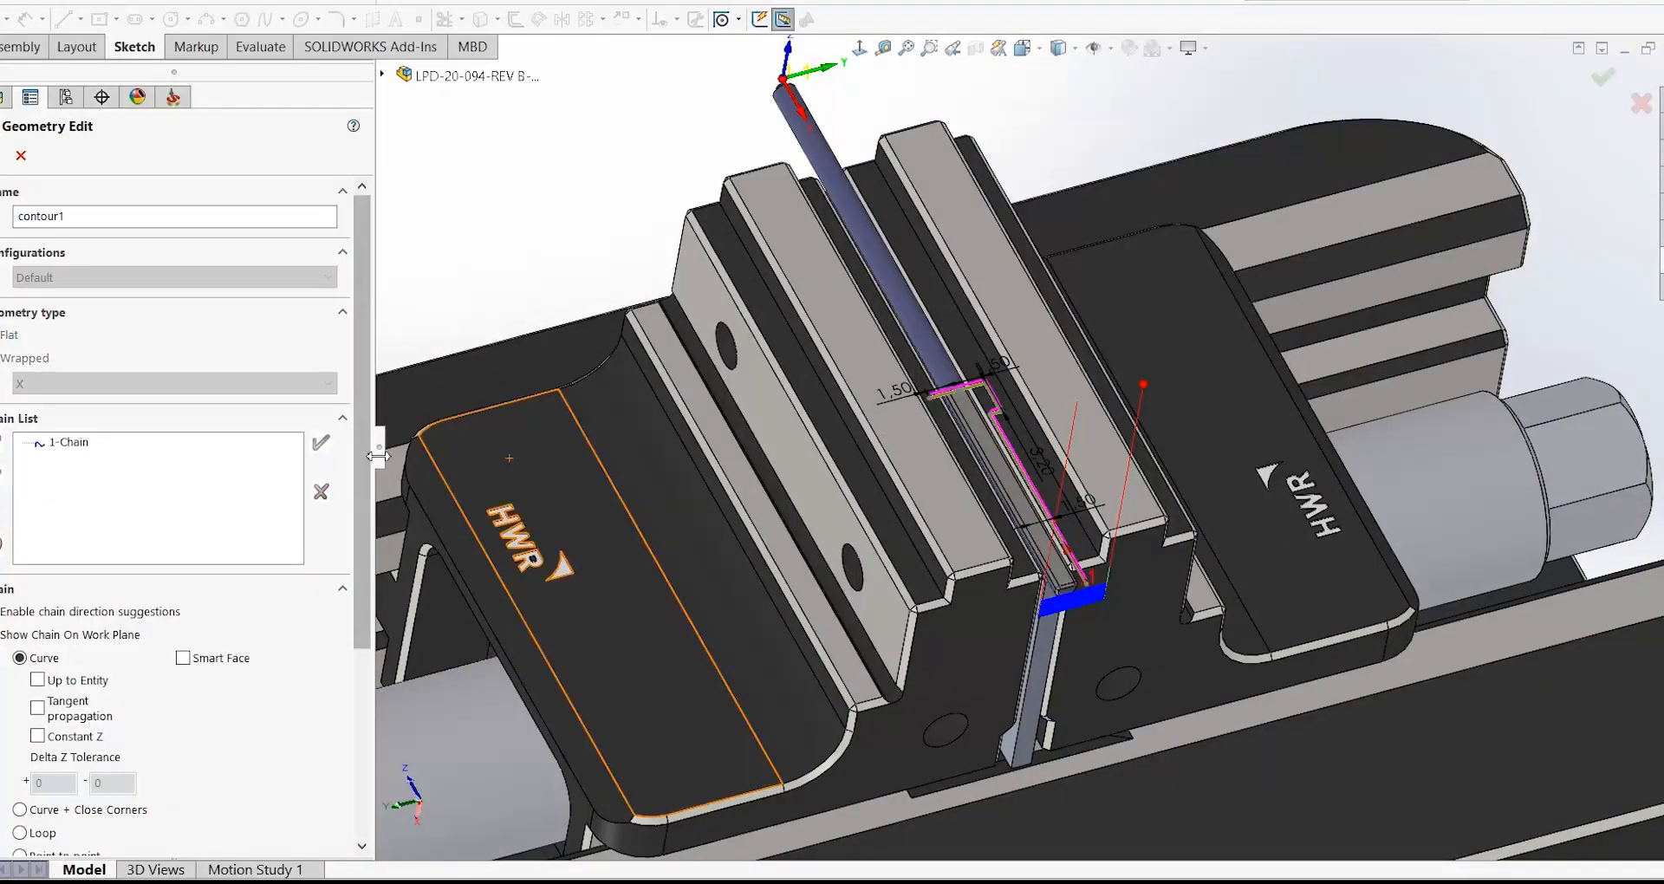
pyautogui.click(1, 156)
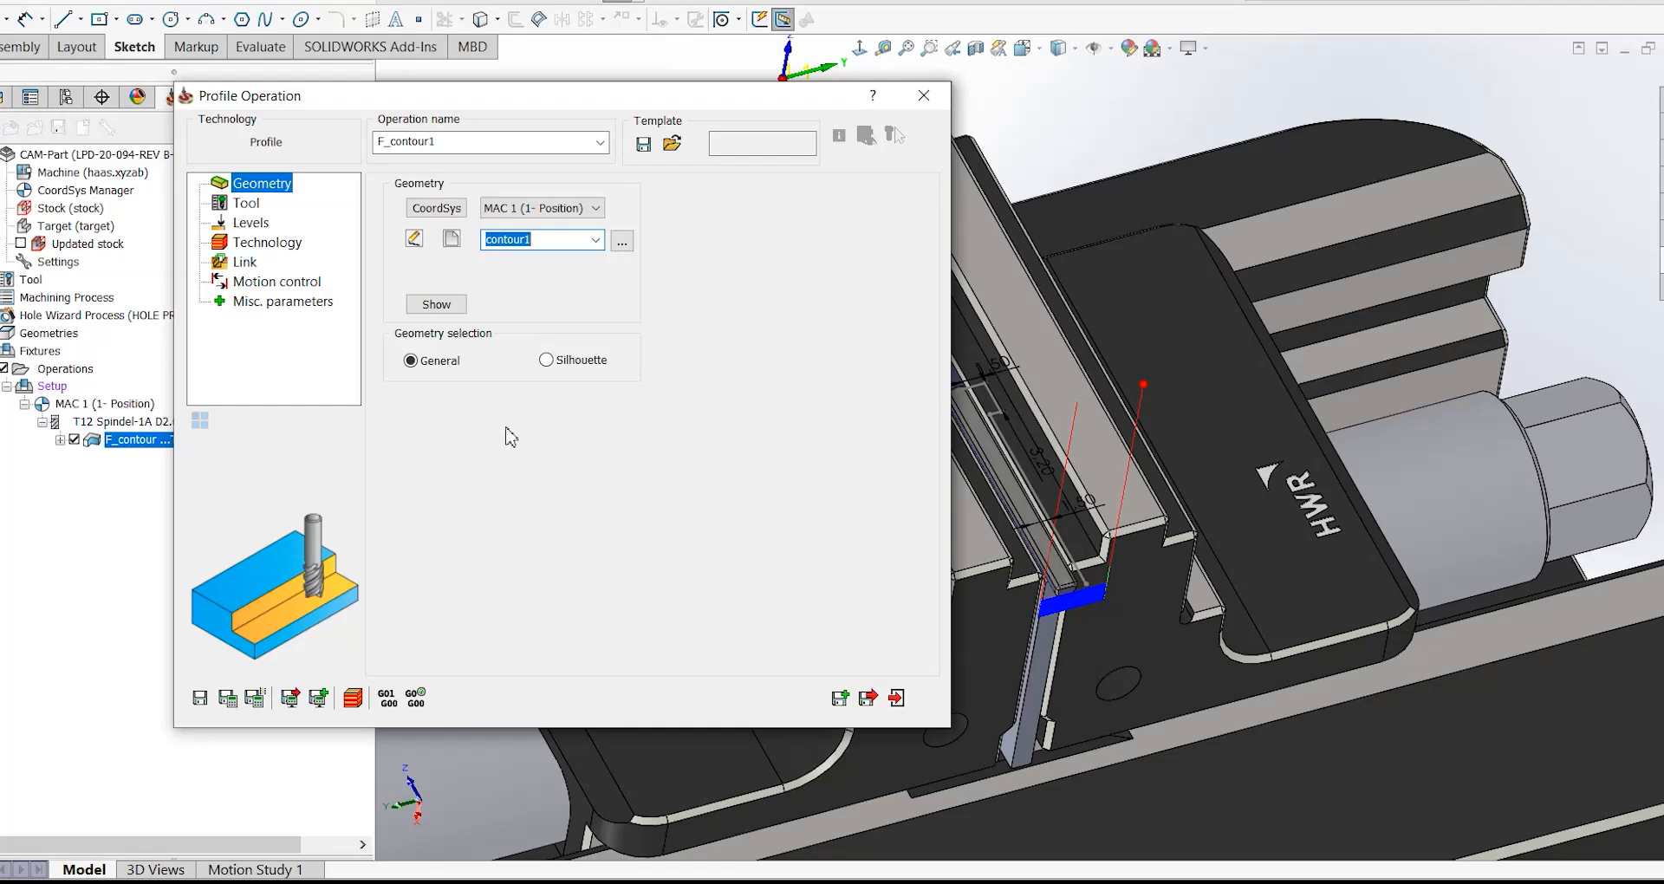
# - Create a new end mill for the operation with tool number 13 and description "em 3 L=20"
pyautogui.click(249, 208)
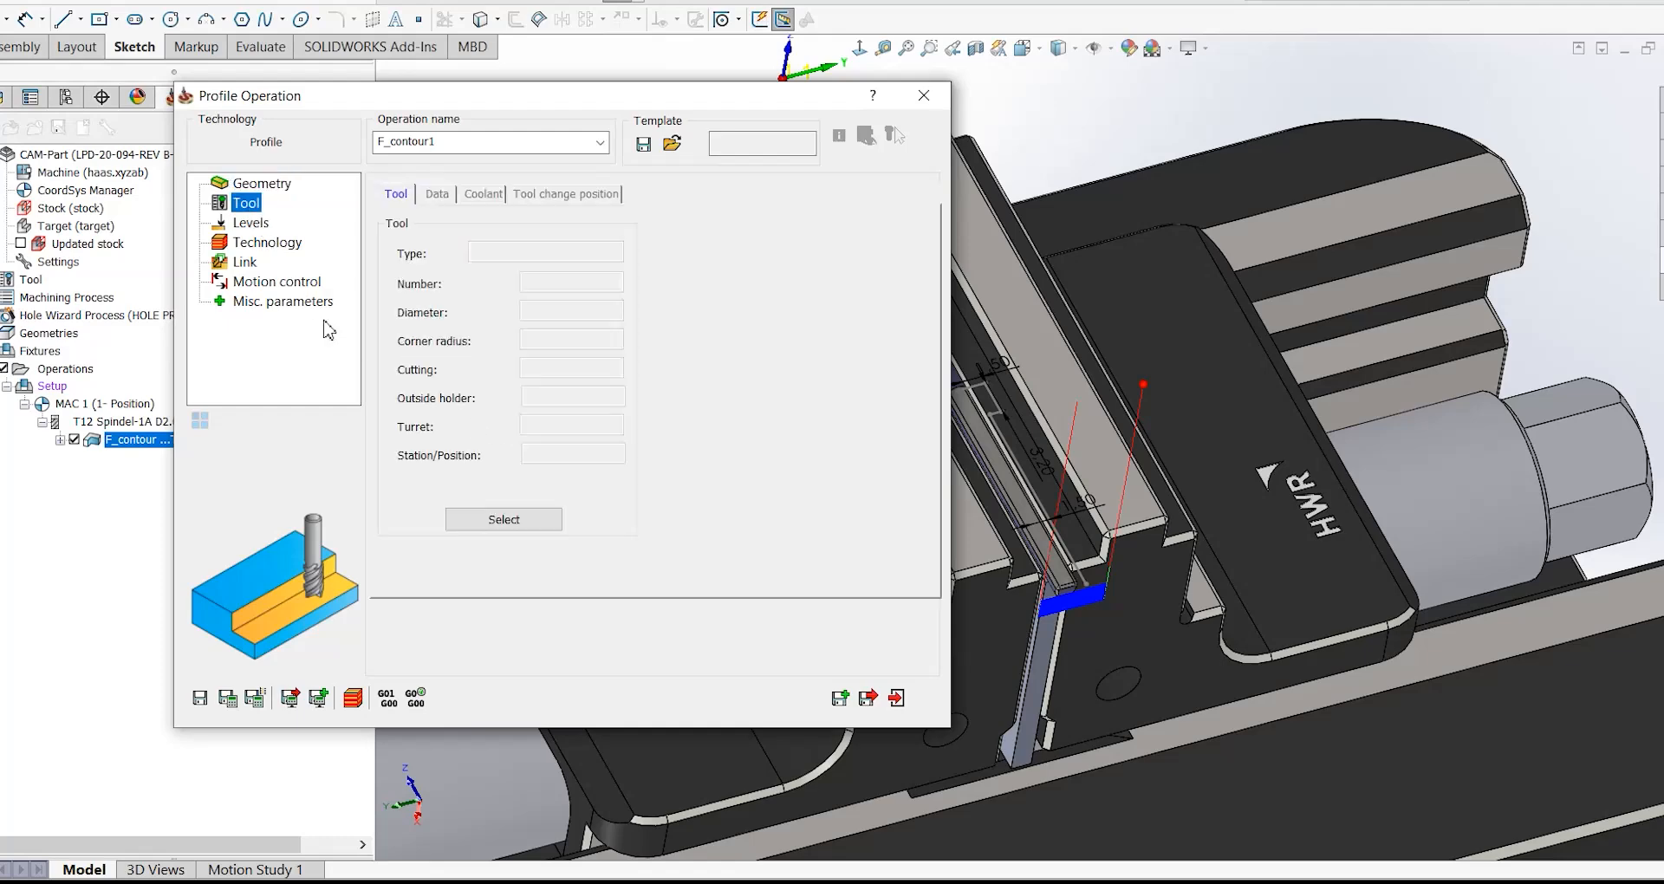
pyautogui.click(507, 518)
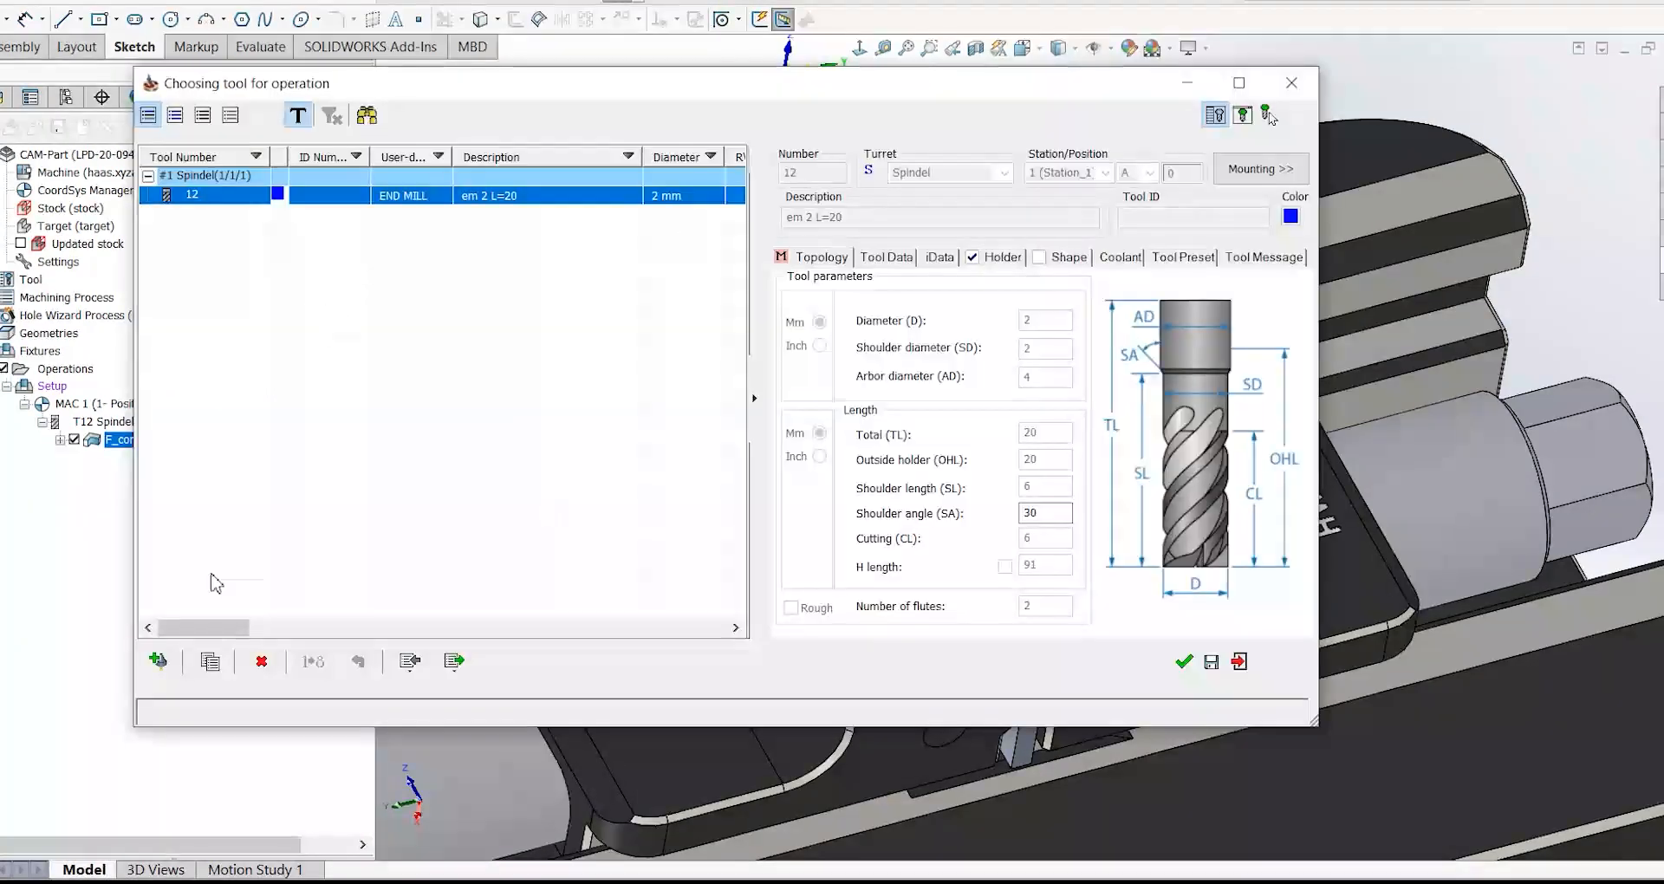
pyautogui.click(157, 661)
pyautogui.click(807, 213)
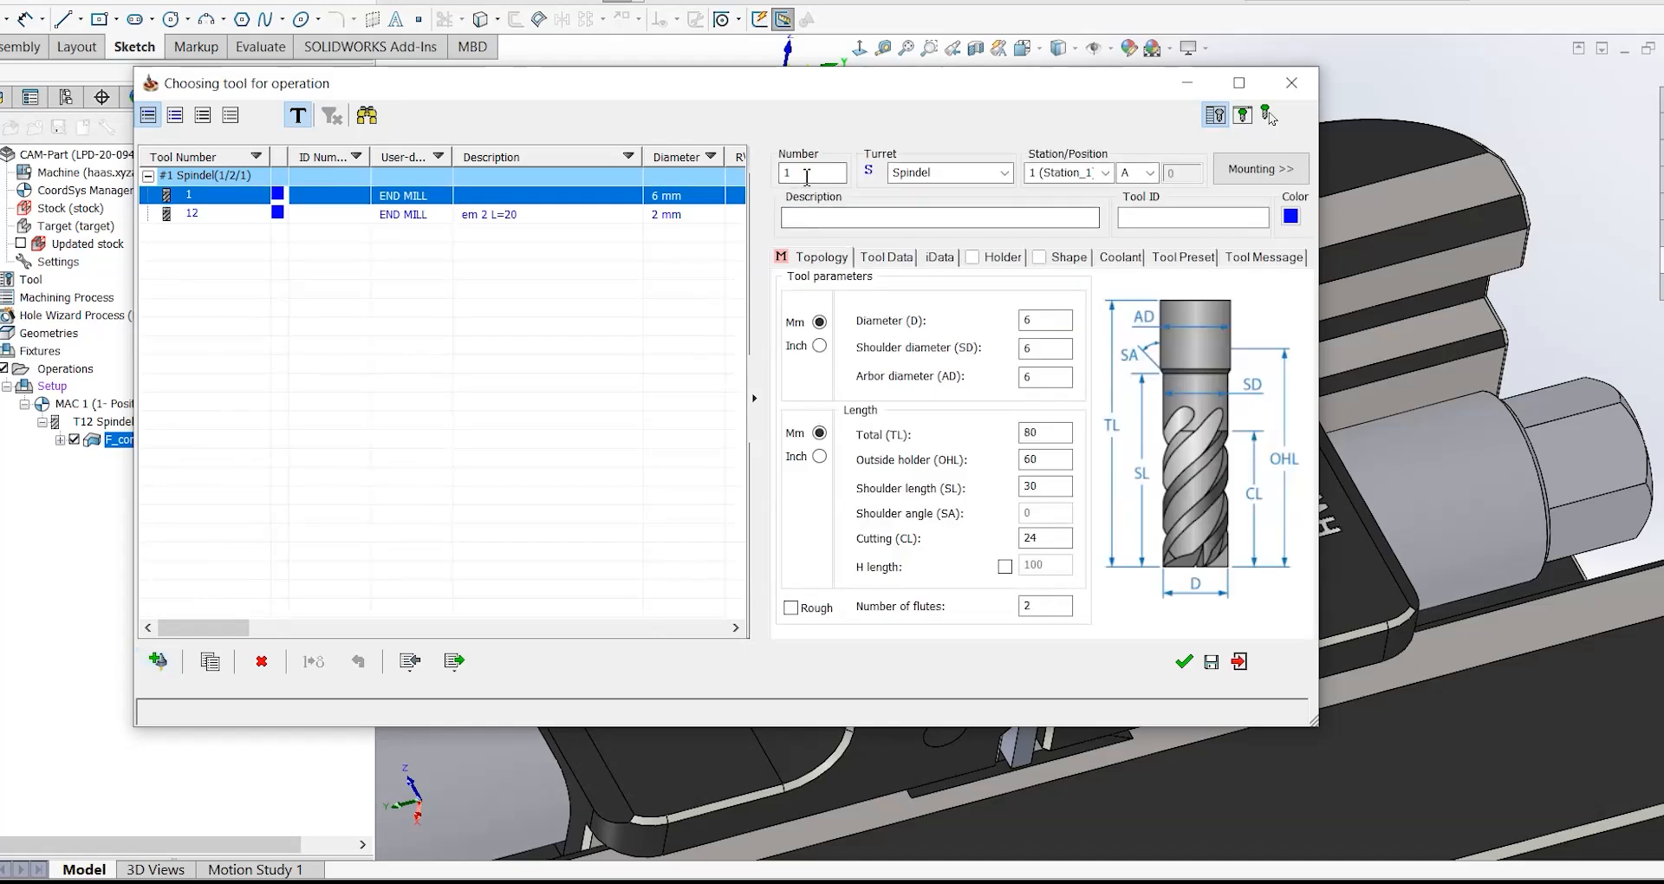
pyautogui.click(805, 175)
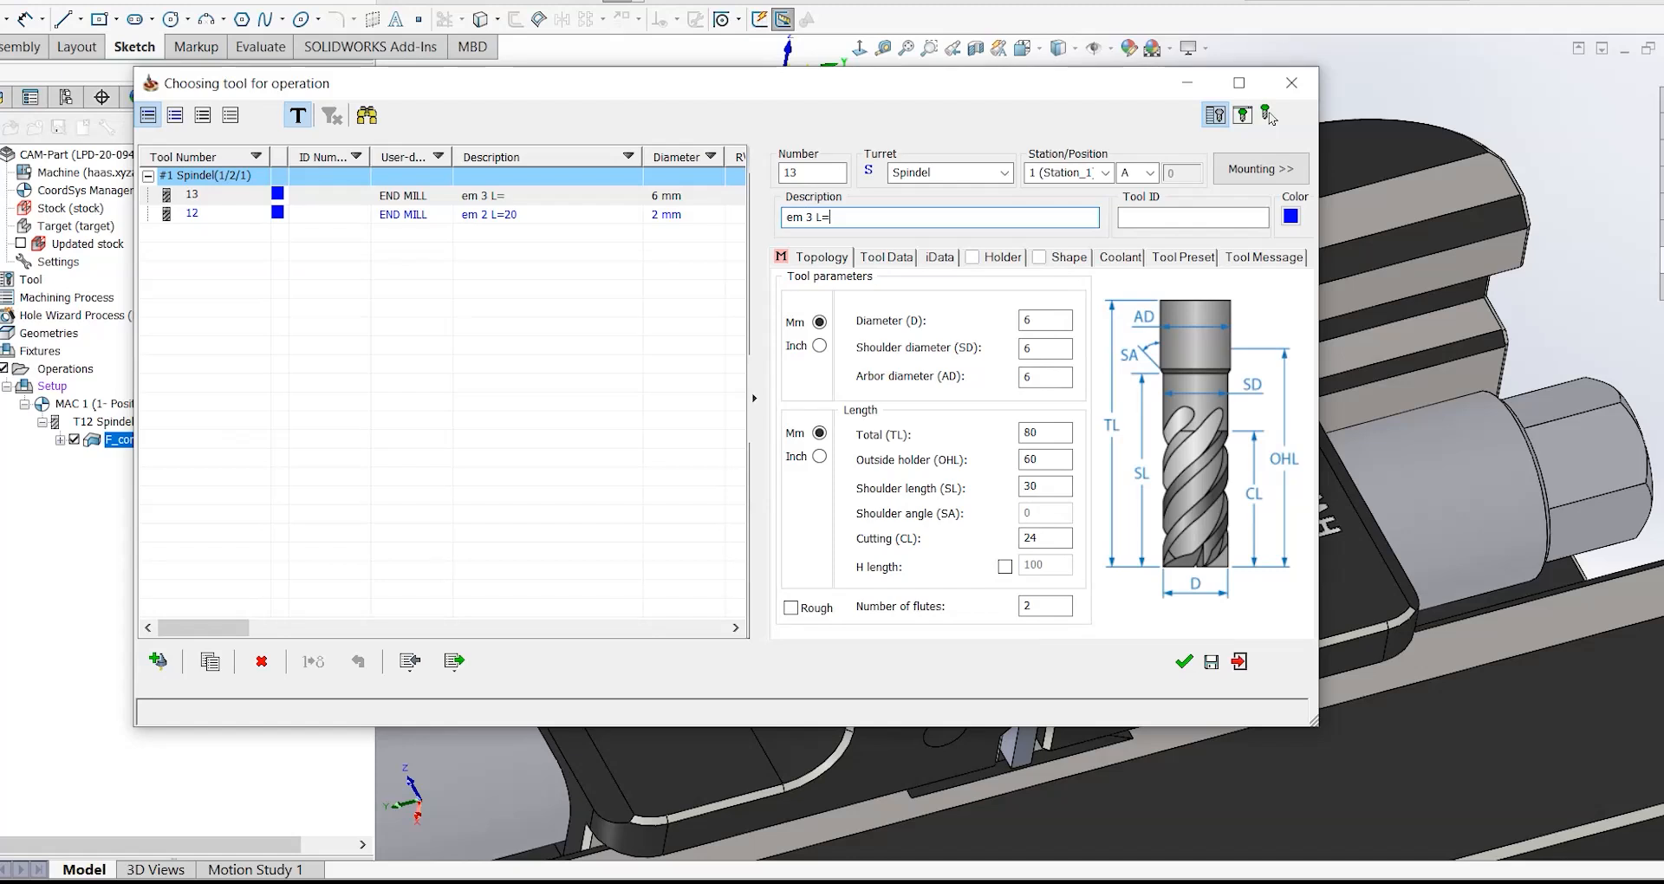
pyautogui.write('20')
# - Set the new end mill's cutting diameter to 3 mm and its arbor diameter to 4 mm
pyautogui.click(1036, 321)
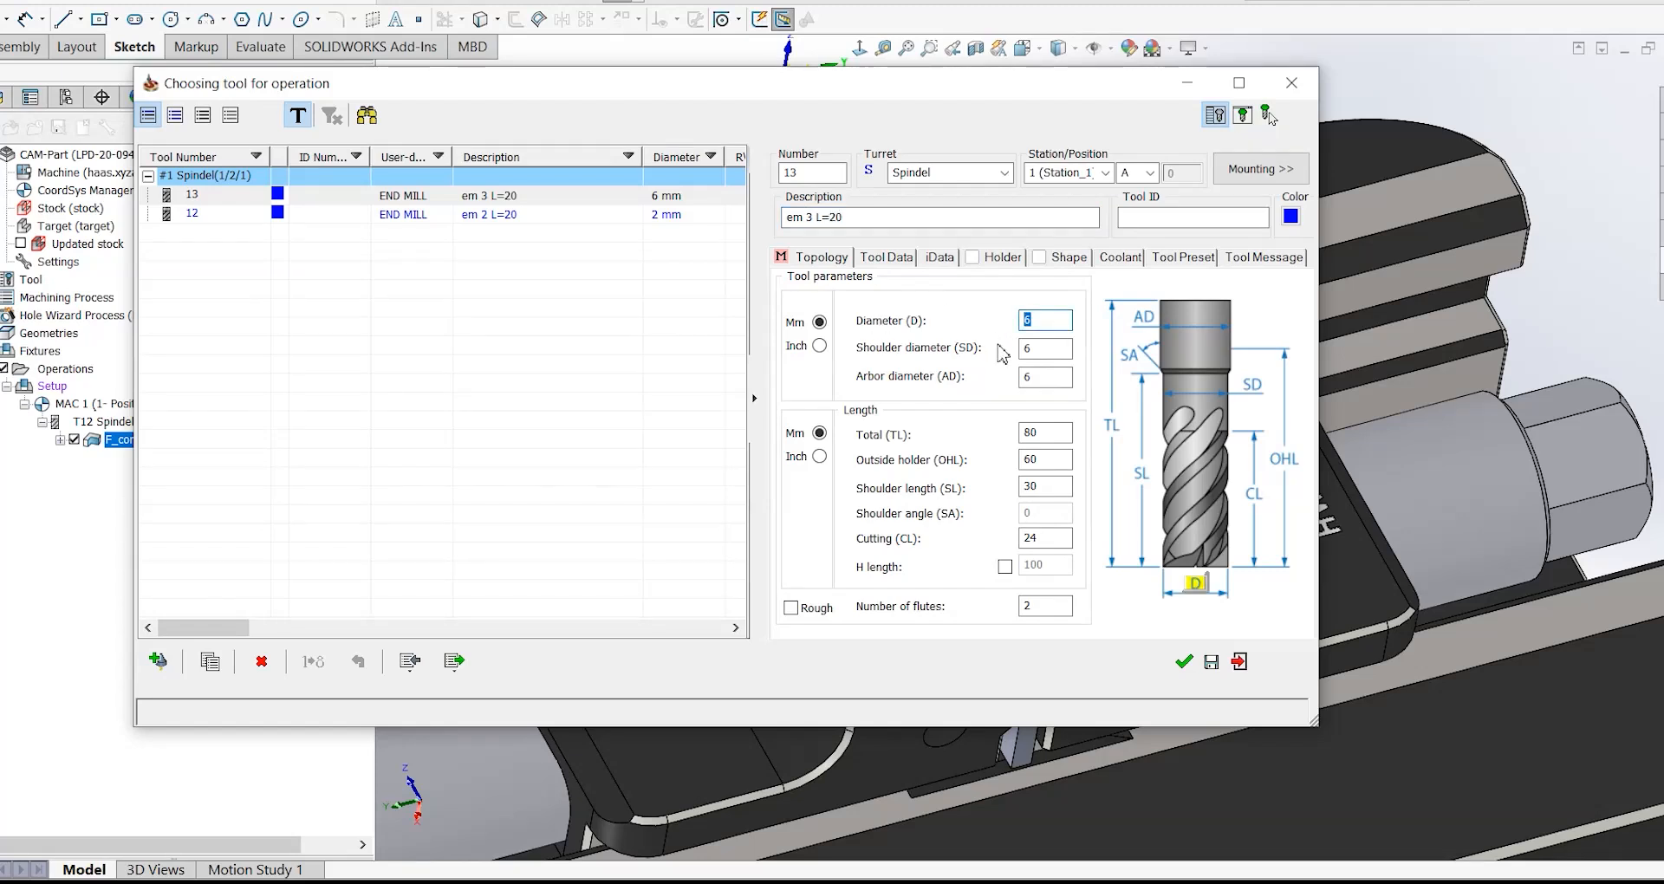
pyautogui.write('3')
pyautogui.click(1054, 378)
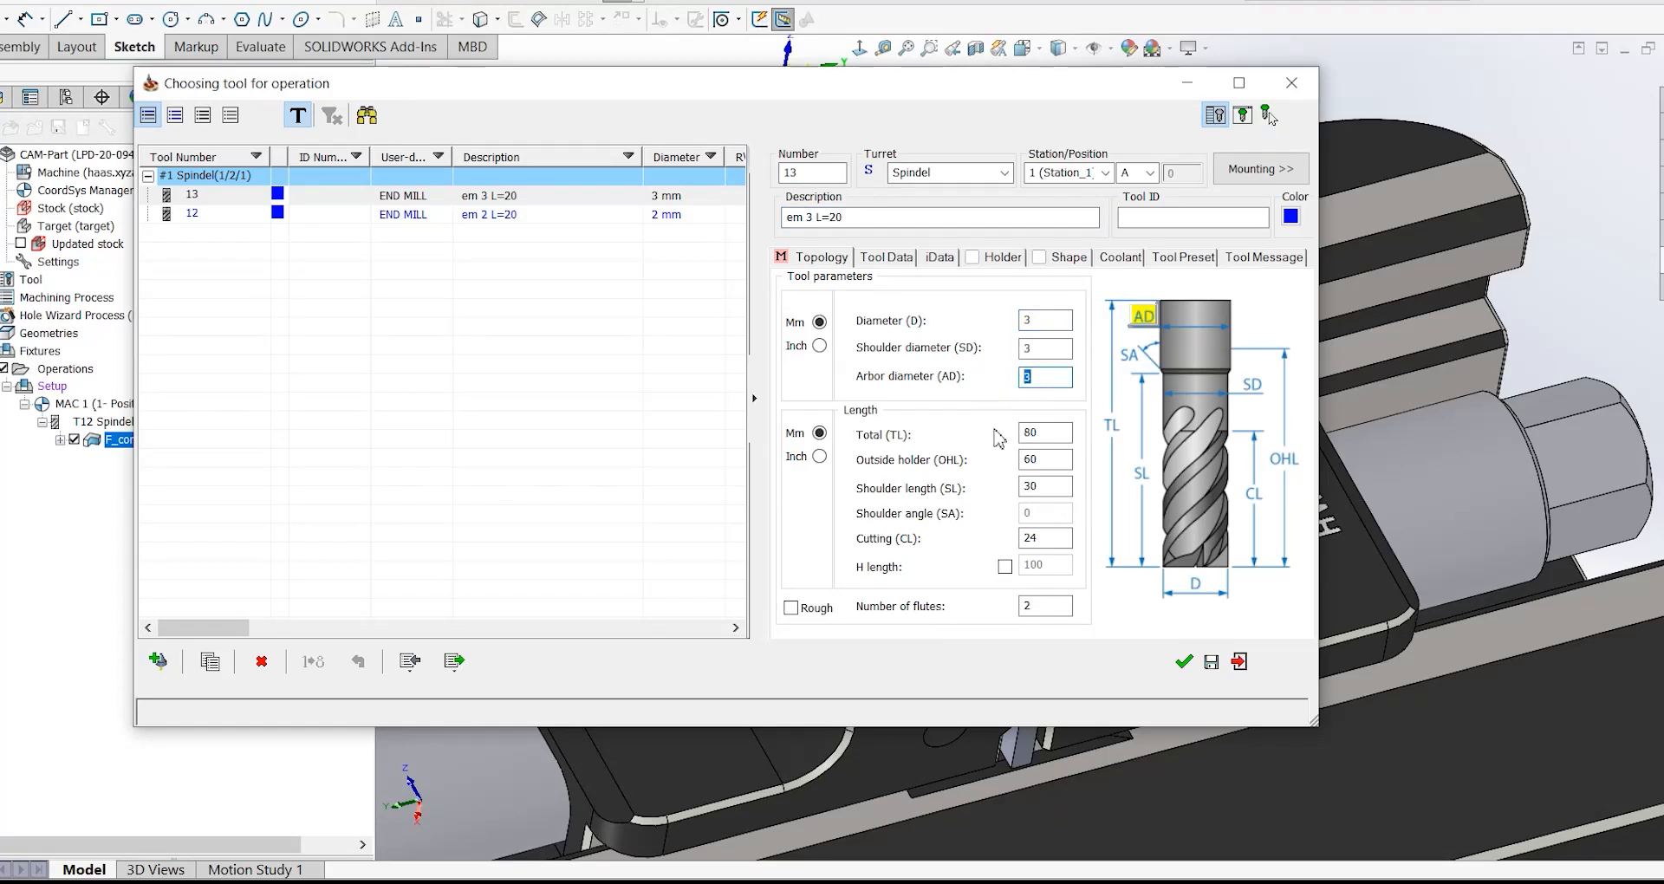
pyautogui.write('4')
# - Set the tool's cutting length to 8 mm, shoulder angle to 30°, shoulder length to 8 mm, and outside-holder and total lengths to 20 mm
pyautogui.click(1049, 539)
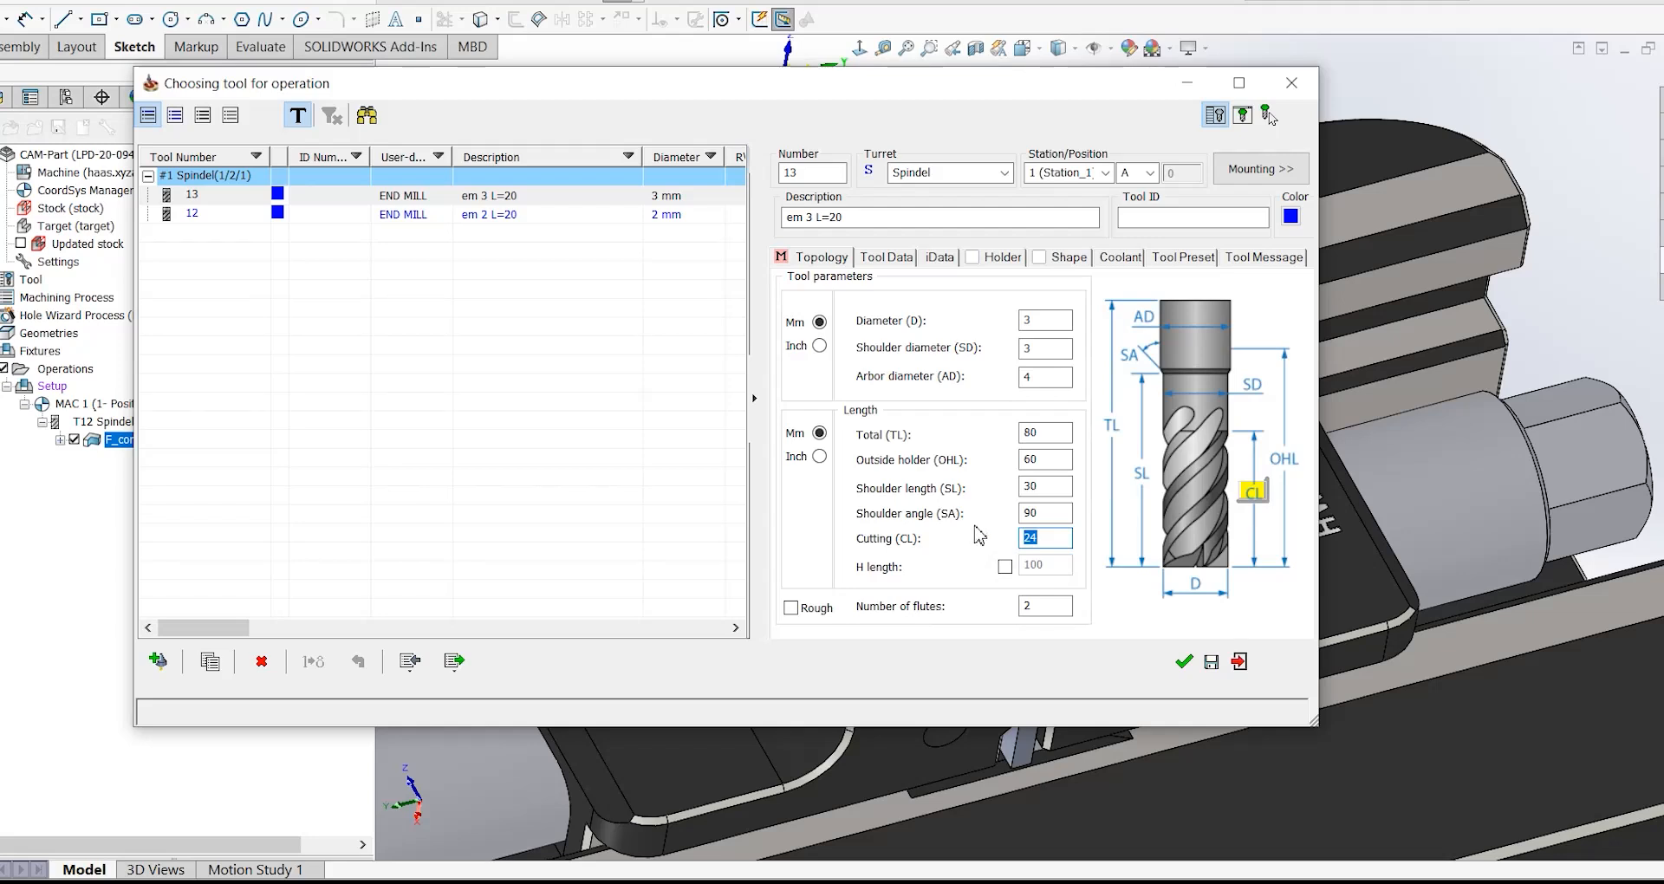
pyautogui.write('8')
pyautogui.hotkey('shift', 'Tab')
pyautogui.write('3')
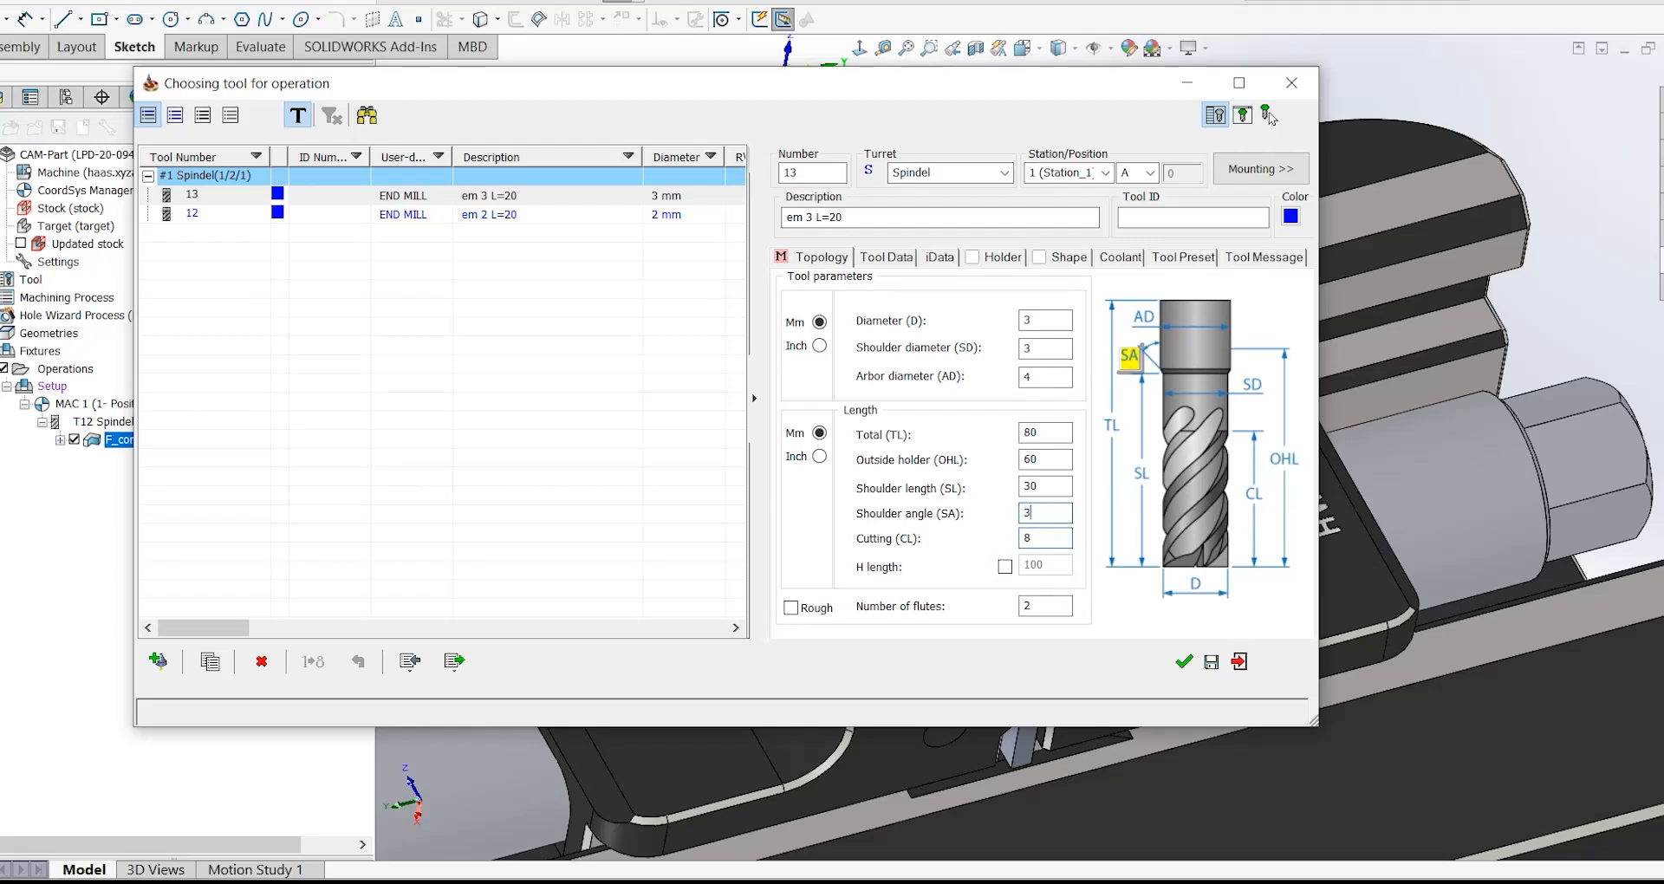
pyautogui.write('0')
pyautogui.hotkey('shift', 'Tab')
pyautogui.write('8')
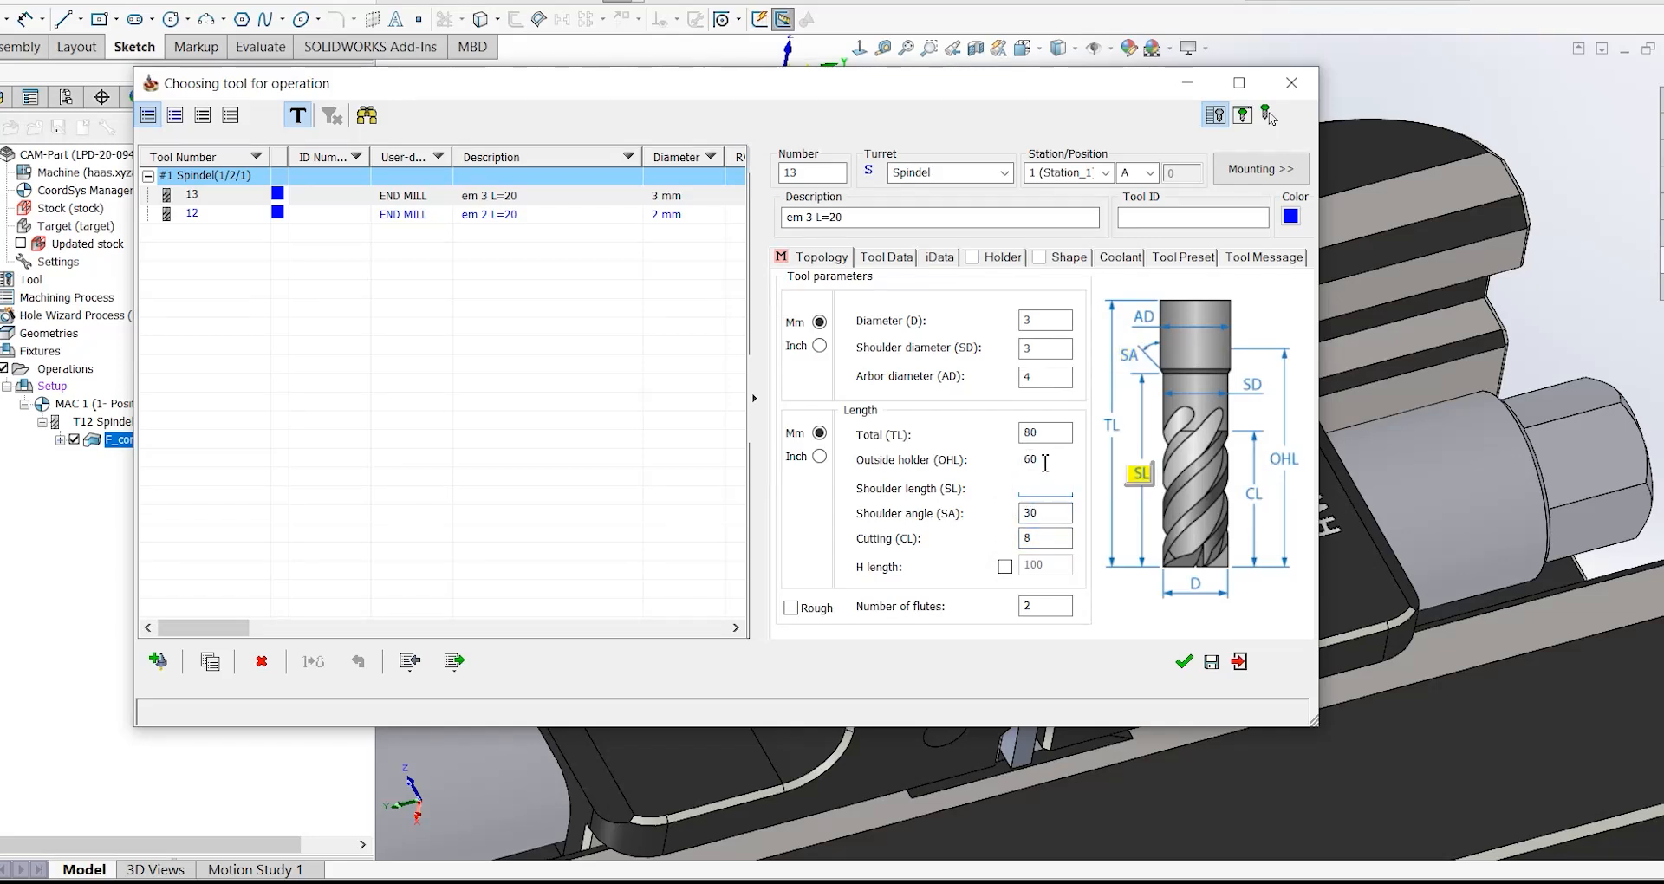
pyautogui.hotkey('shift', 'Tab')
pyautogui.write('20')
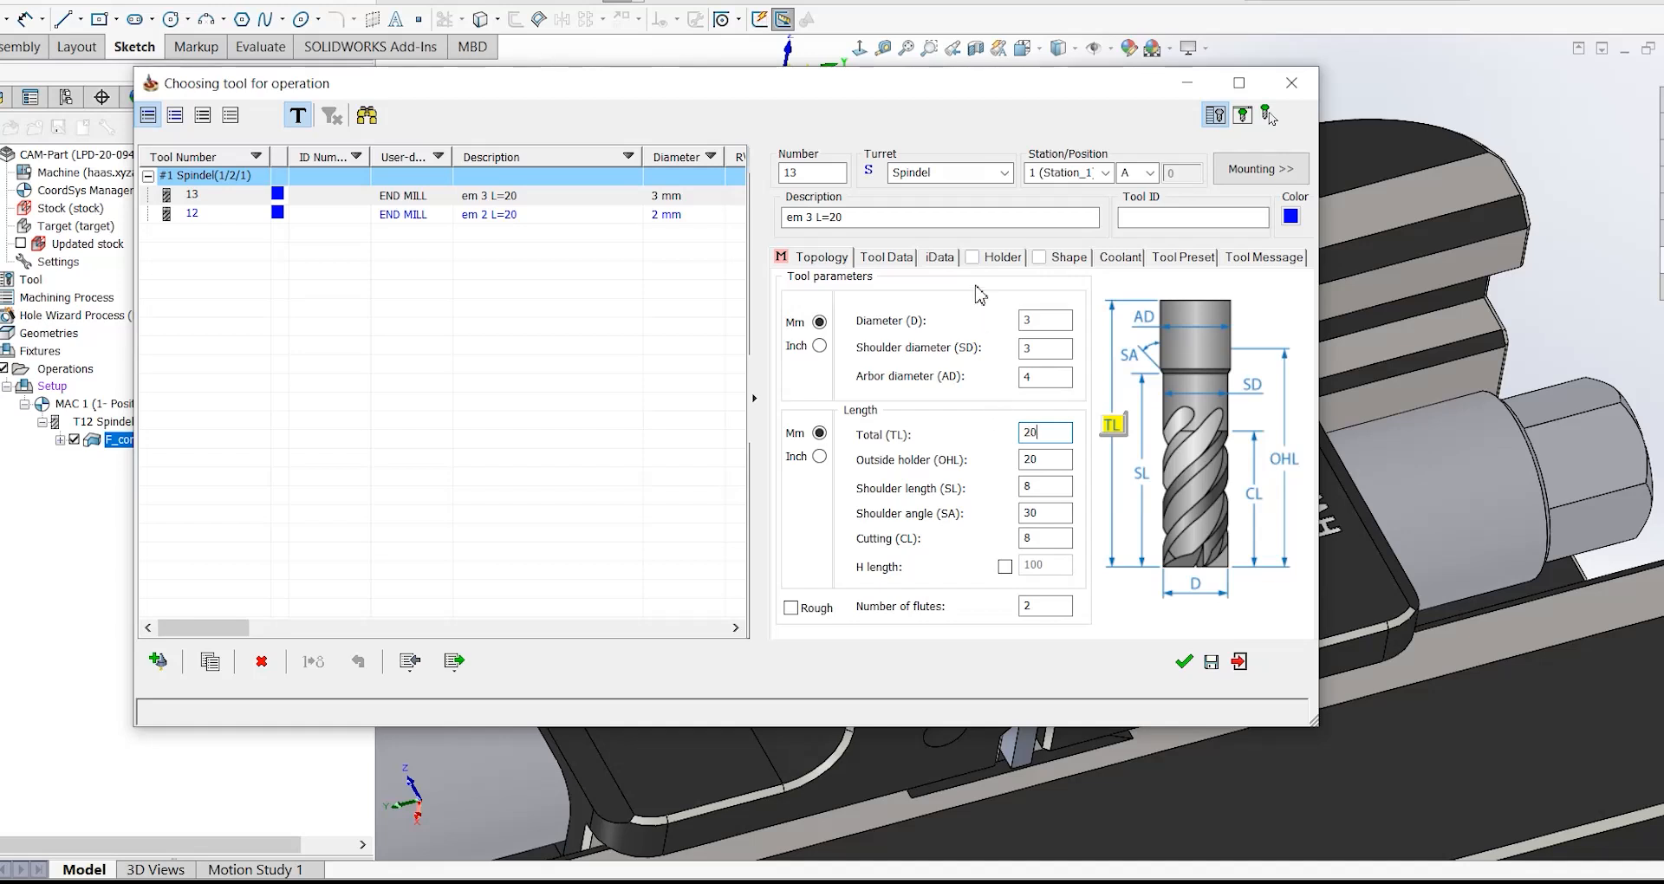
# - Assign the BT40 ER 16x70 holder and set the tool's data to 6000 rpm and feed XY 200 mm/min without a separate finish feed
pyautogui.click(997, 257)
pyautogui.click(837, 356)
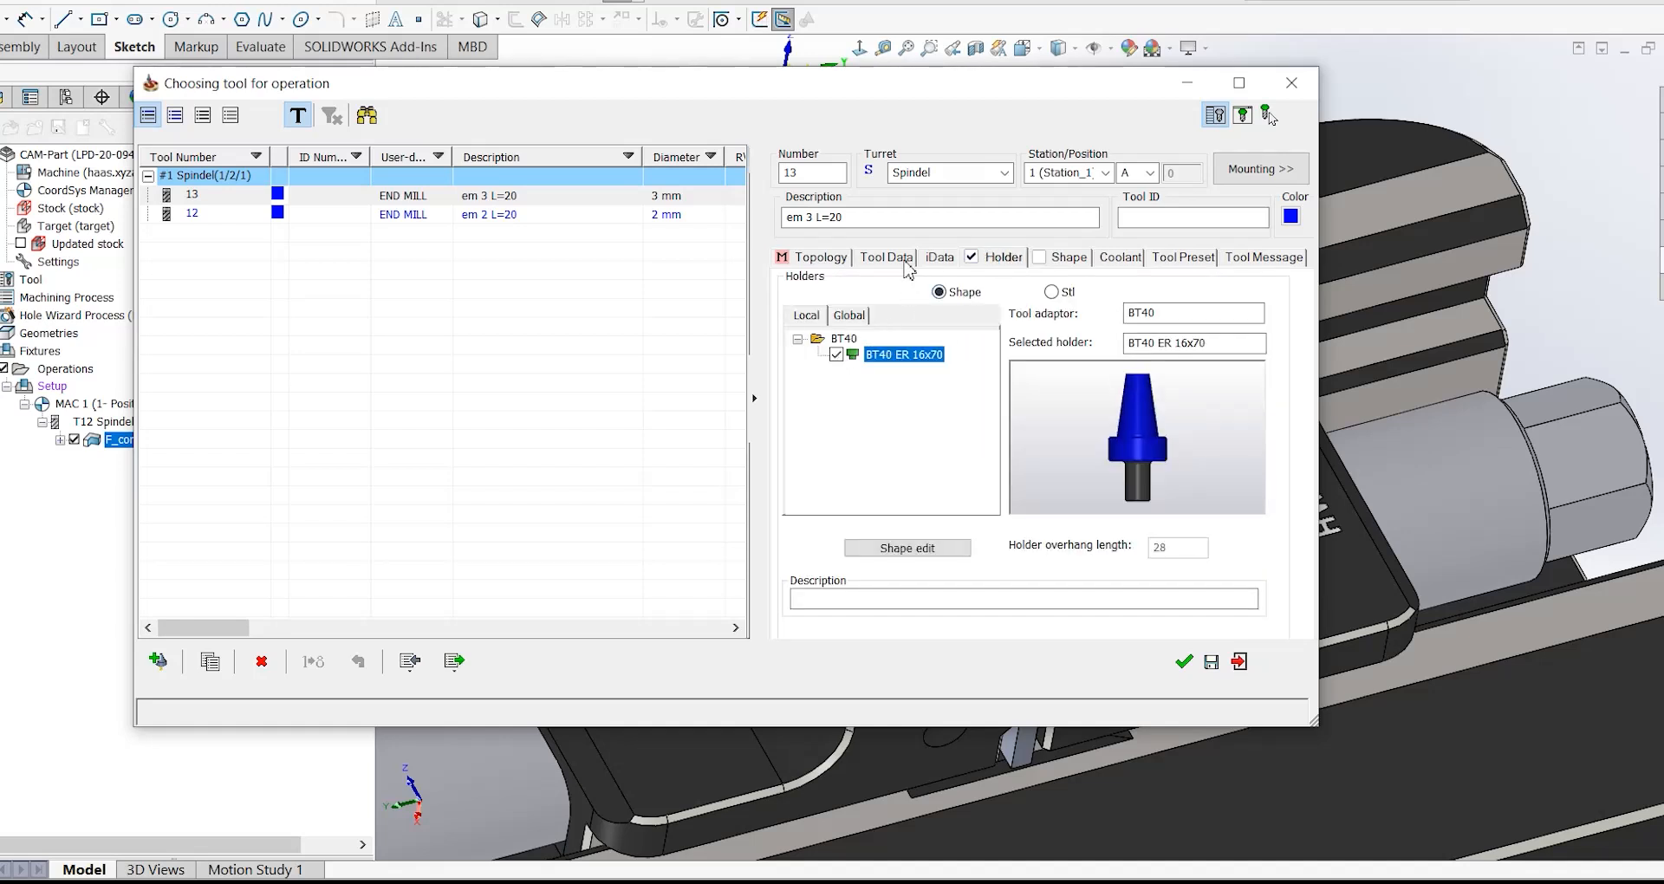
pyautogui.click(887, 258)
pyautogui.doubleClick(1239, 402)
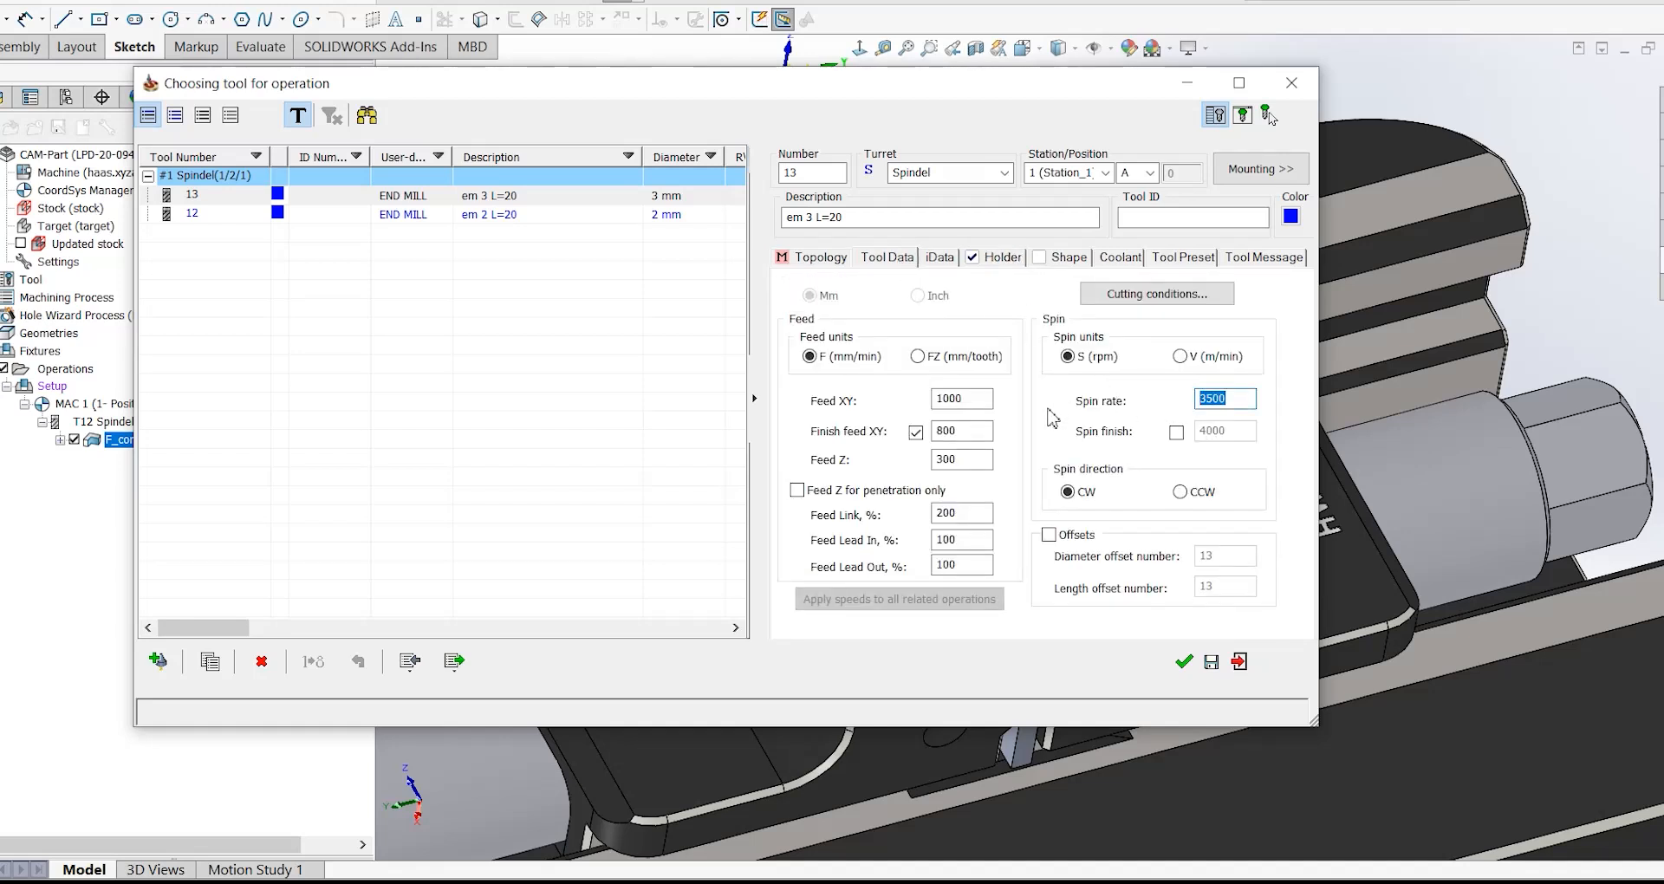
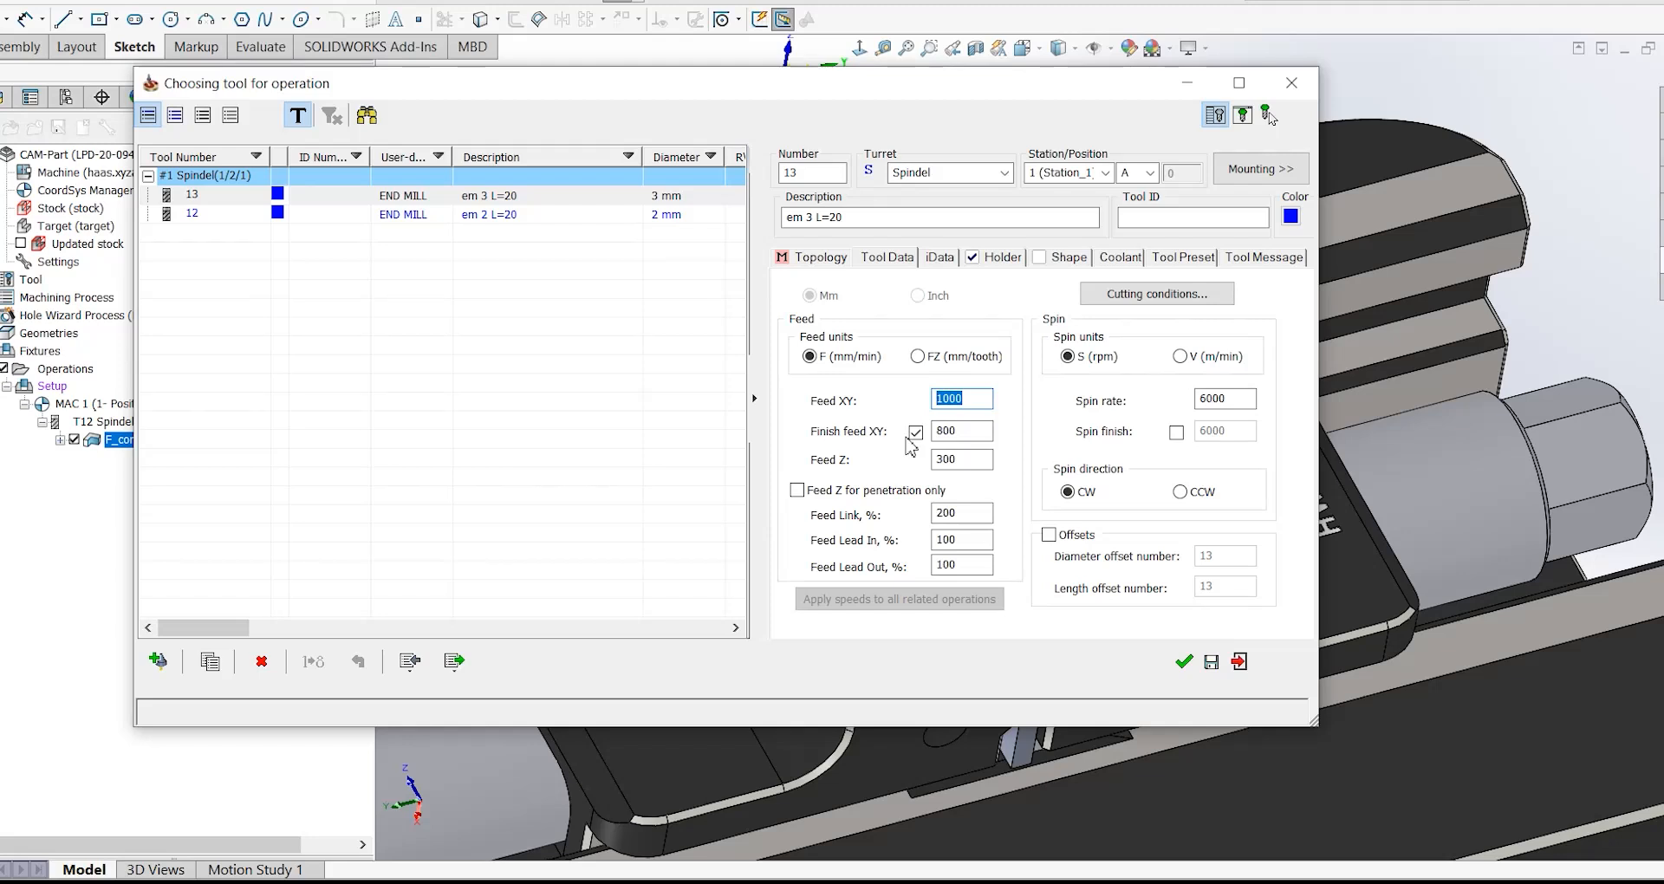
pyautogui.write('2000')
pyautogui.click(916, 432)
pyautogui.click(1186, 664)
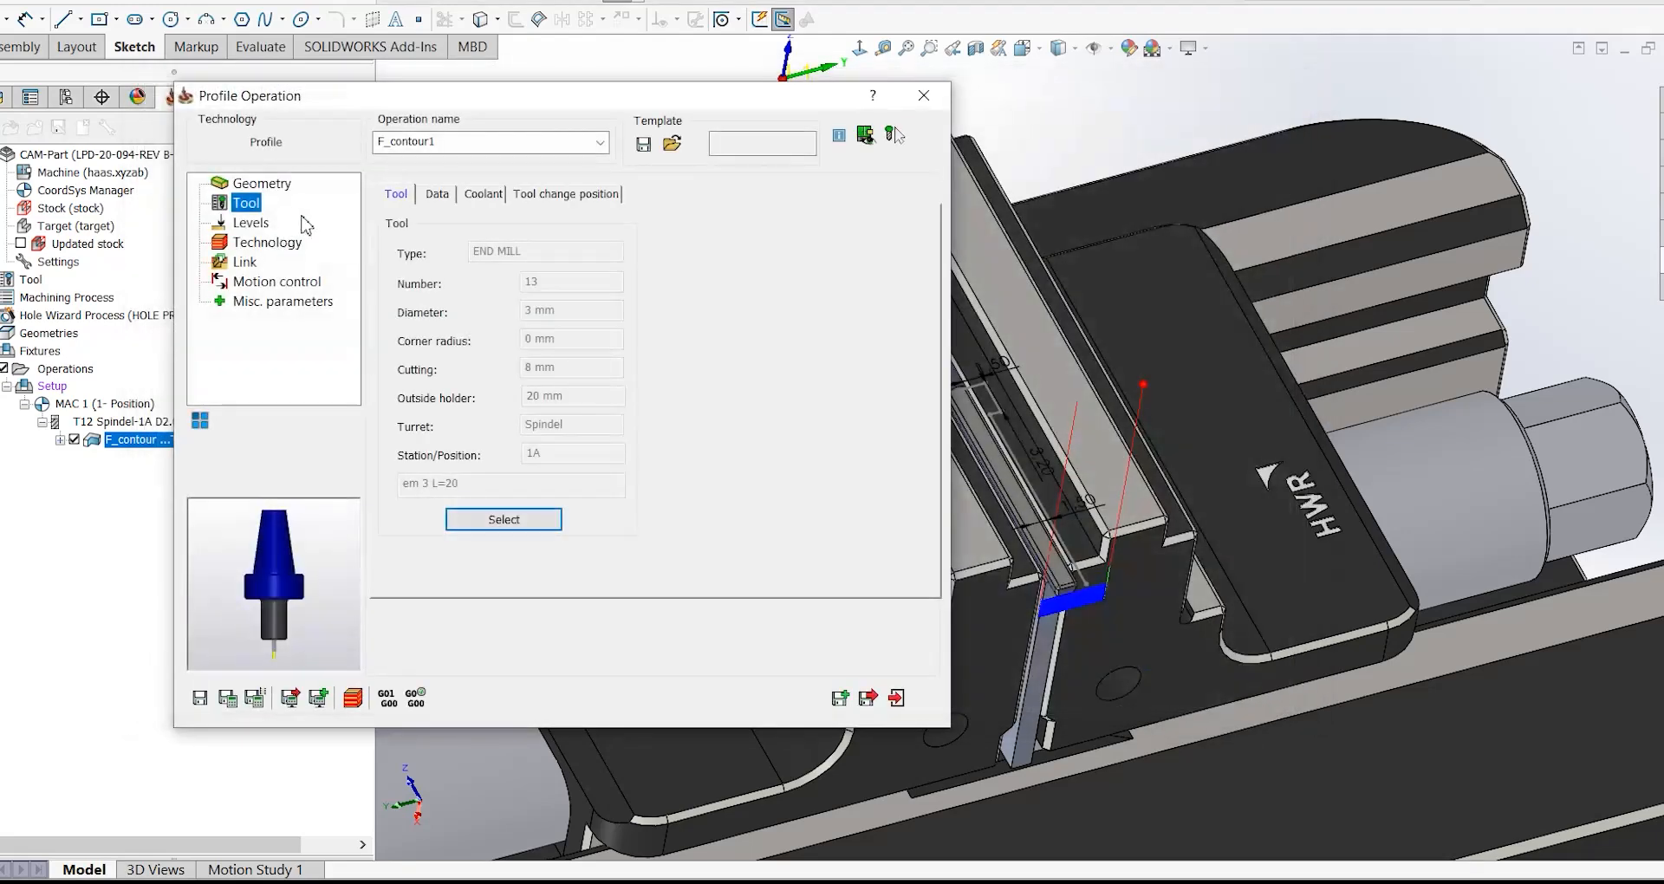
# - Define the milling levels by picking the upper level on the pin's shoulder edge and the profile depth on the pin's flat
pyautogui.click(441, 201)
pyautogui.click(252, 224)
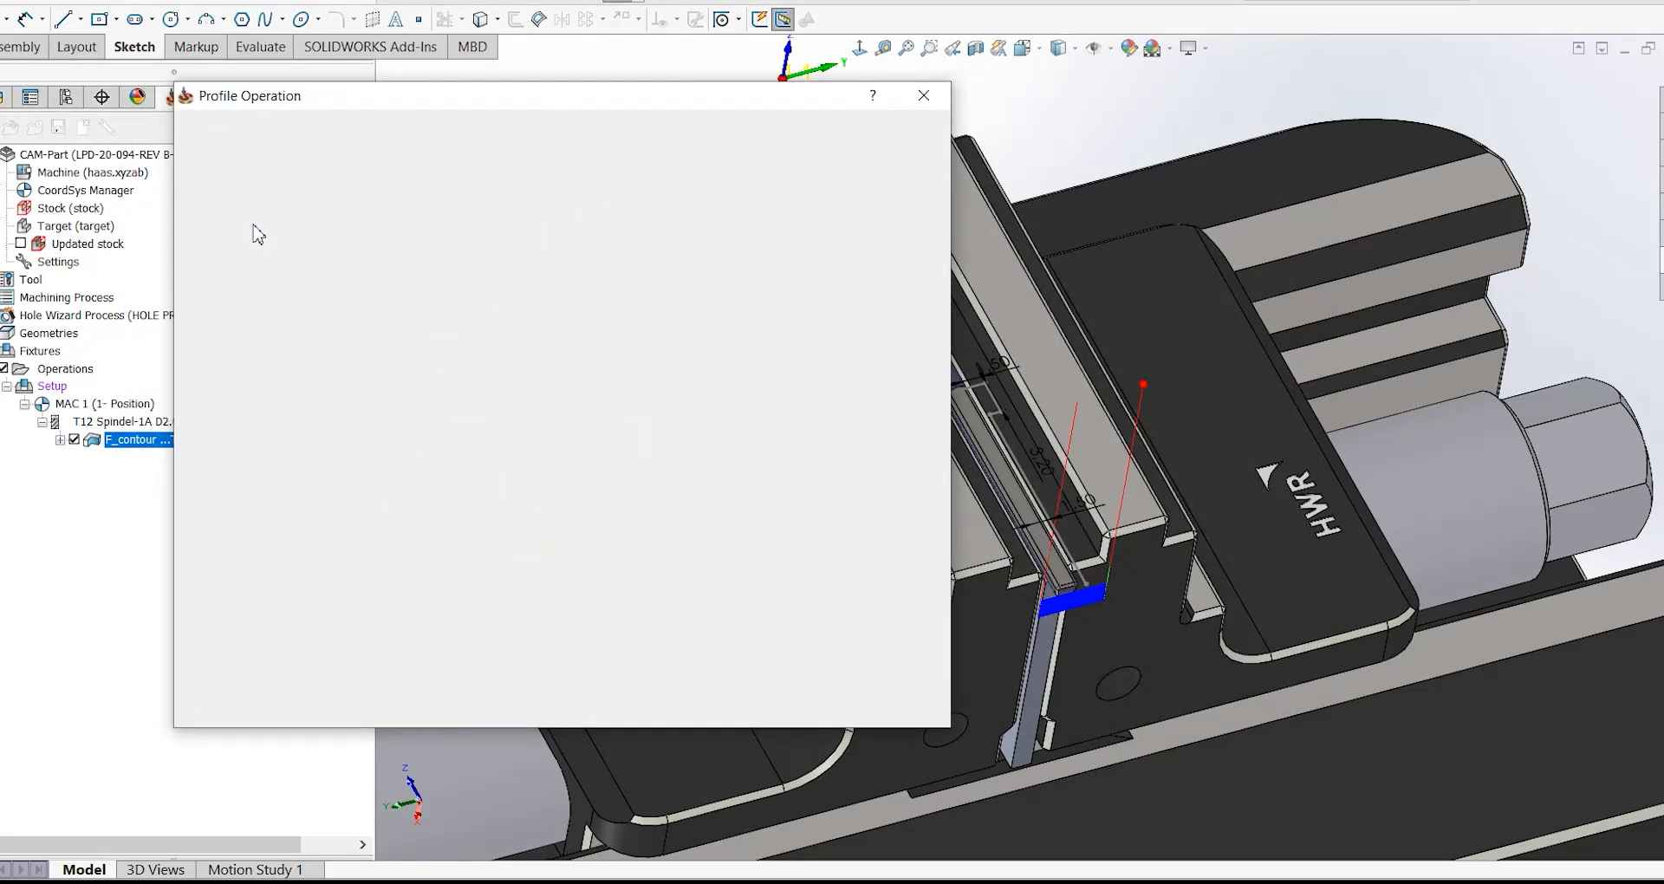
pyautogui.click(481, 429)
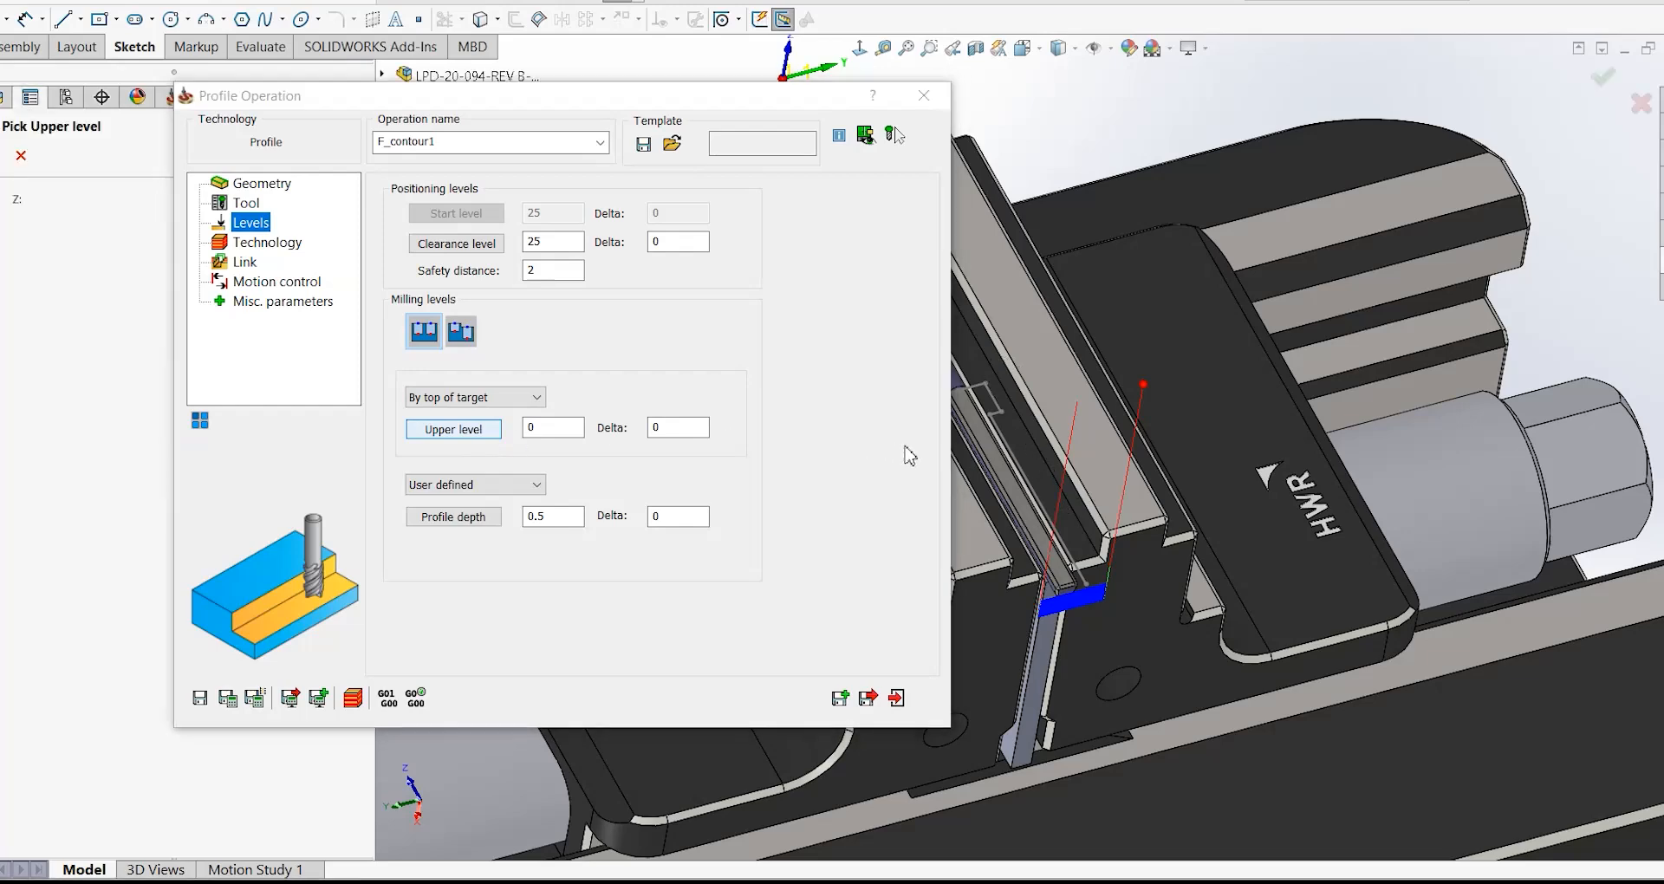
pyautogui.scroll(8, 981, 413)
pyautogui.click(907, 317)
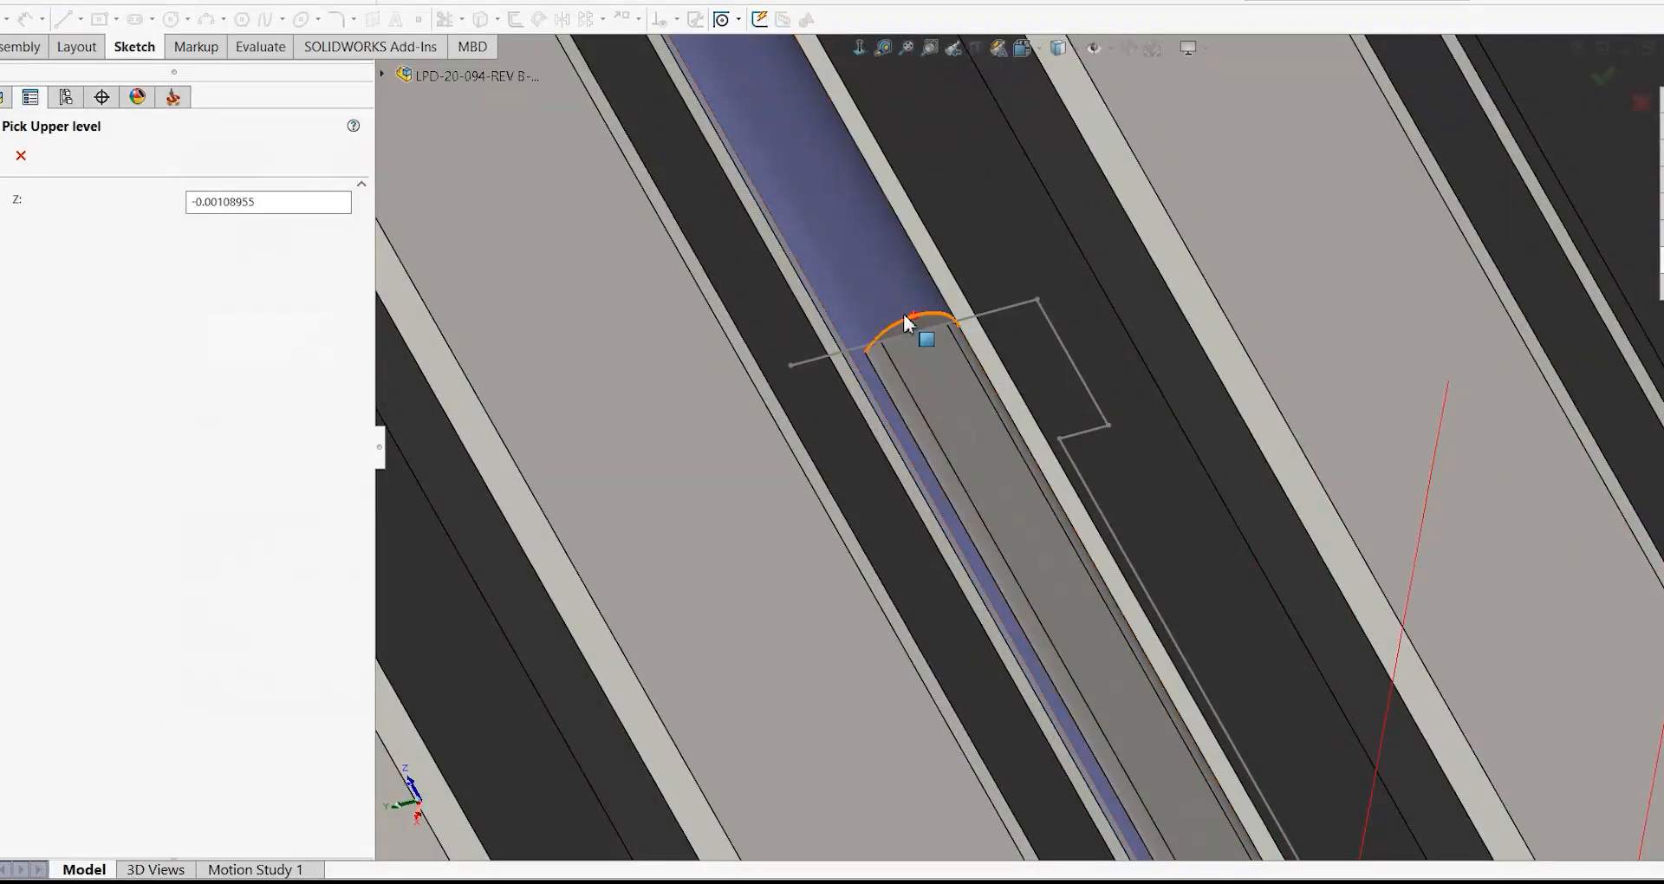
pyautogui.click(3, 160)
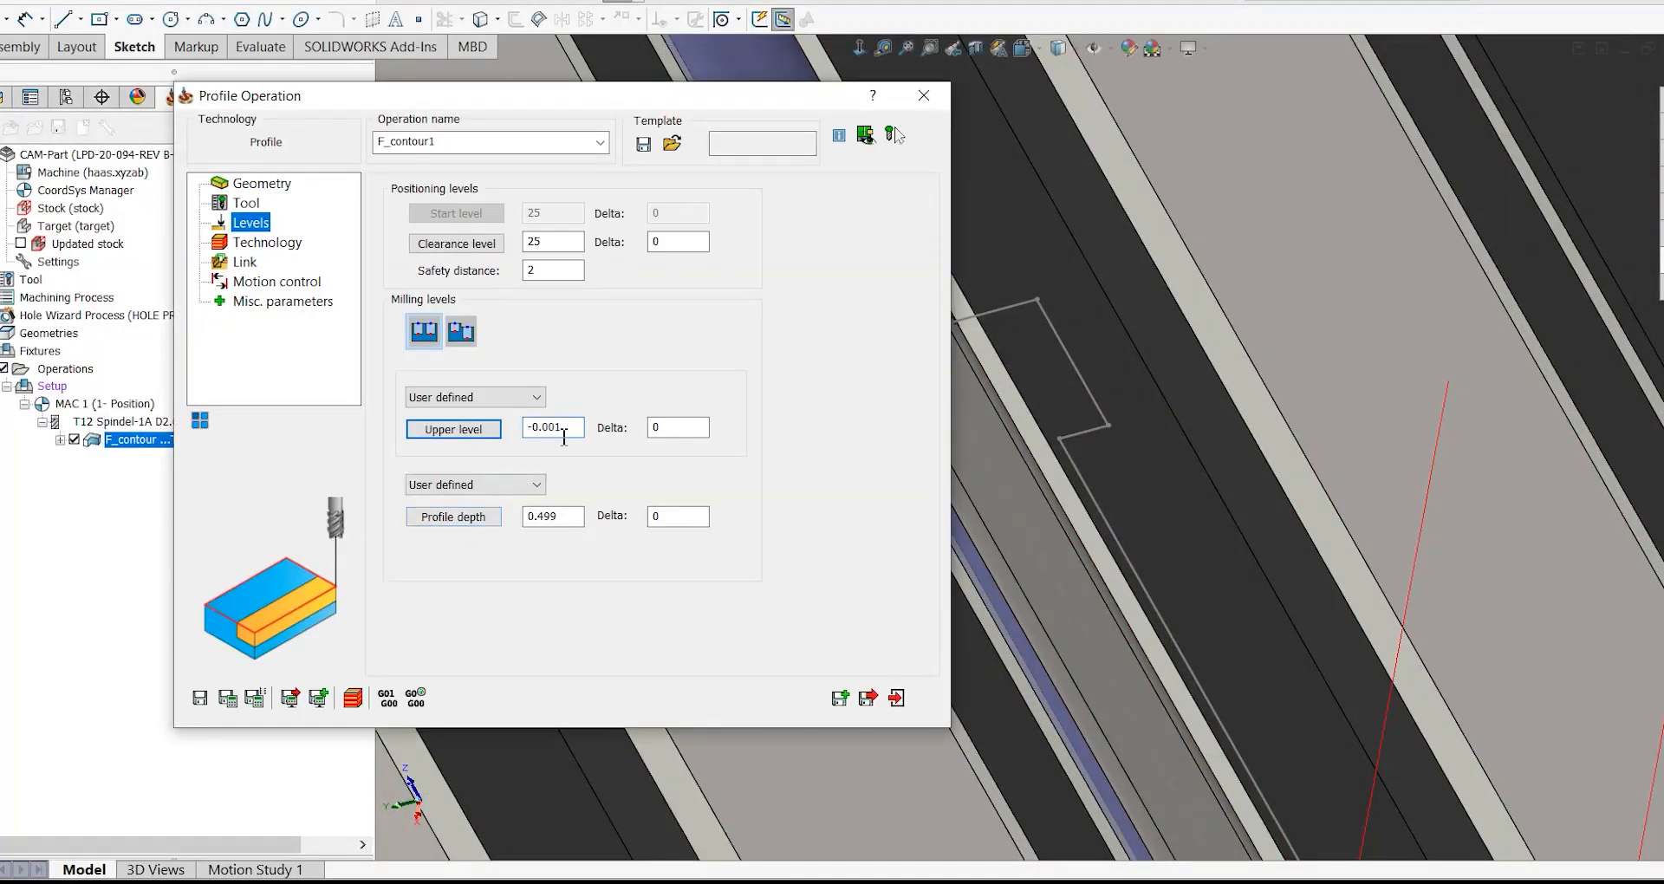
pyautogui.click(456, 517)
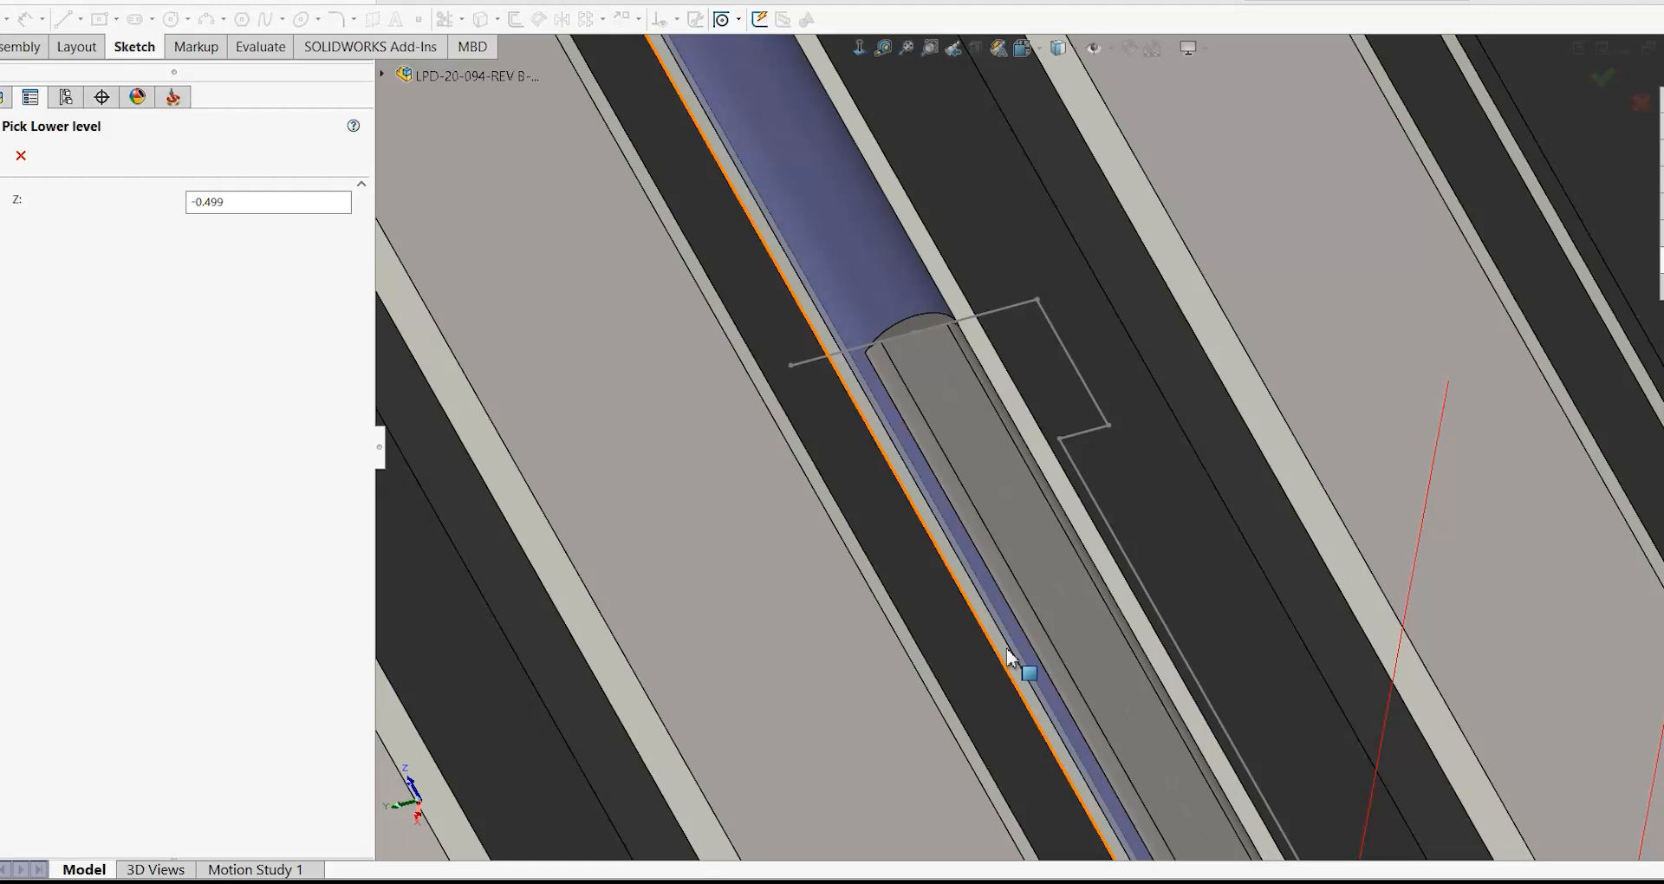
pyautogui.click(1041, 582)
pyautogui.click(3, 164)
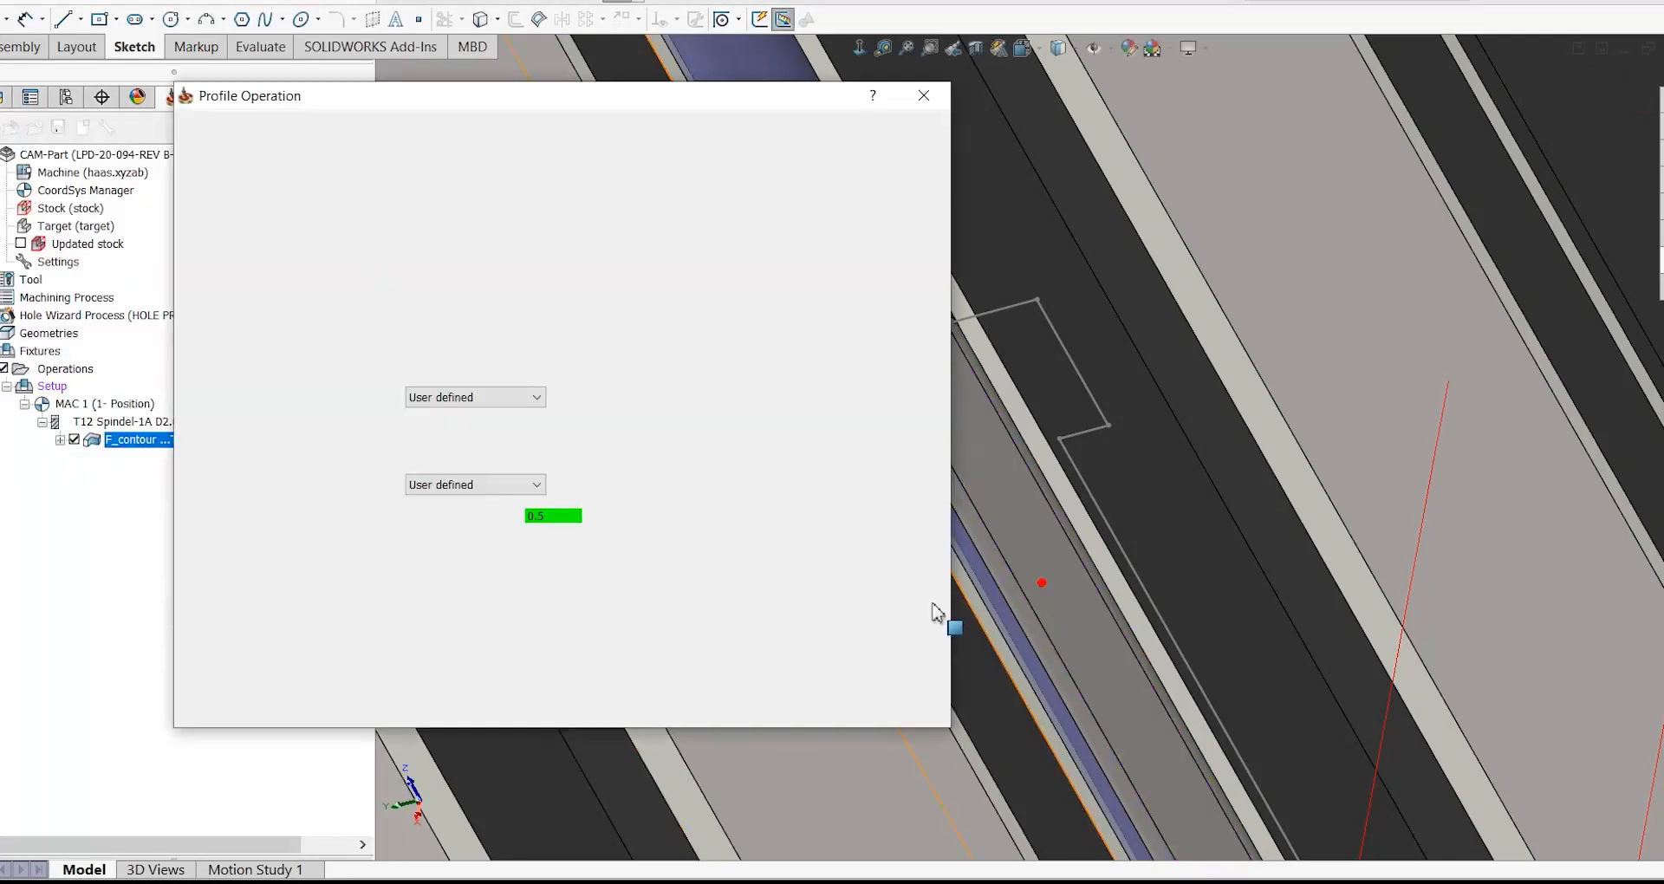
# - Switch from finishing to roughing with 0.05 wall and floor offsets and a step down of 0, and calculate the toolpath
pyautogui.click(279, 248)
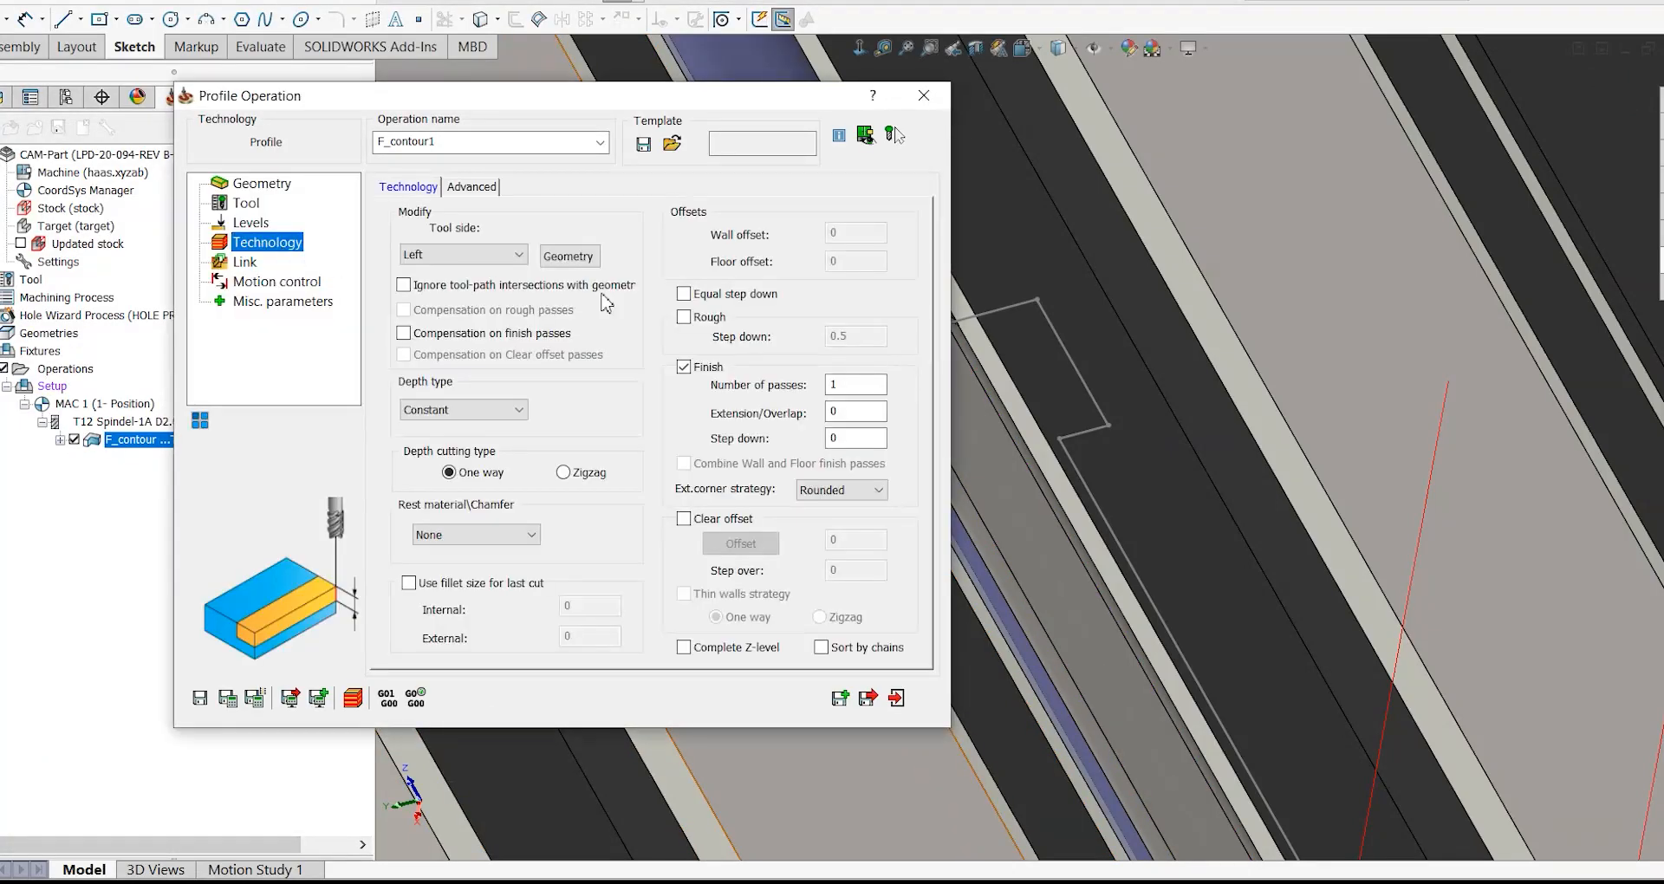
pyautogui.click(688, 318)
pyautogui.click(684, 366)
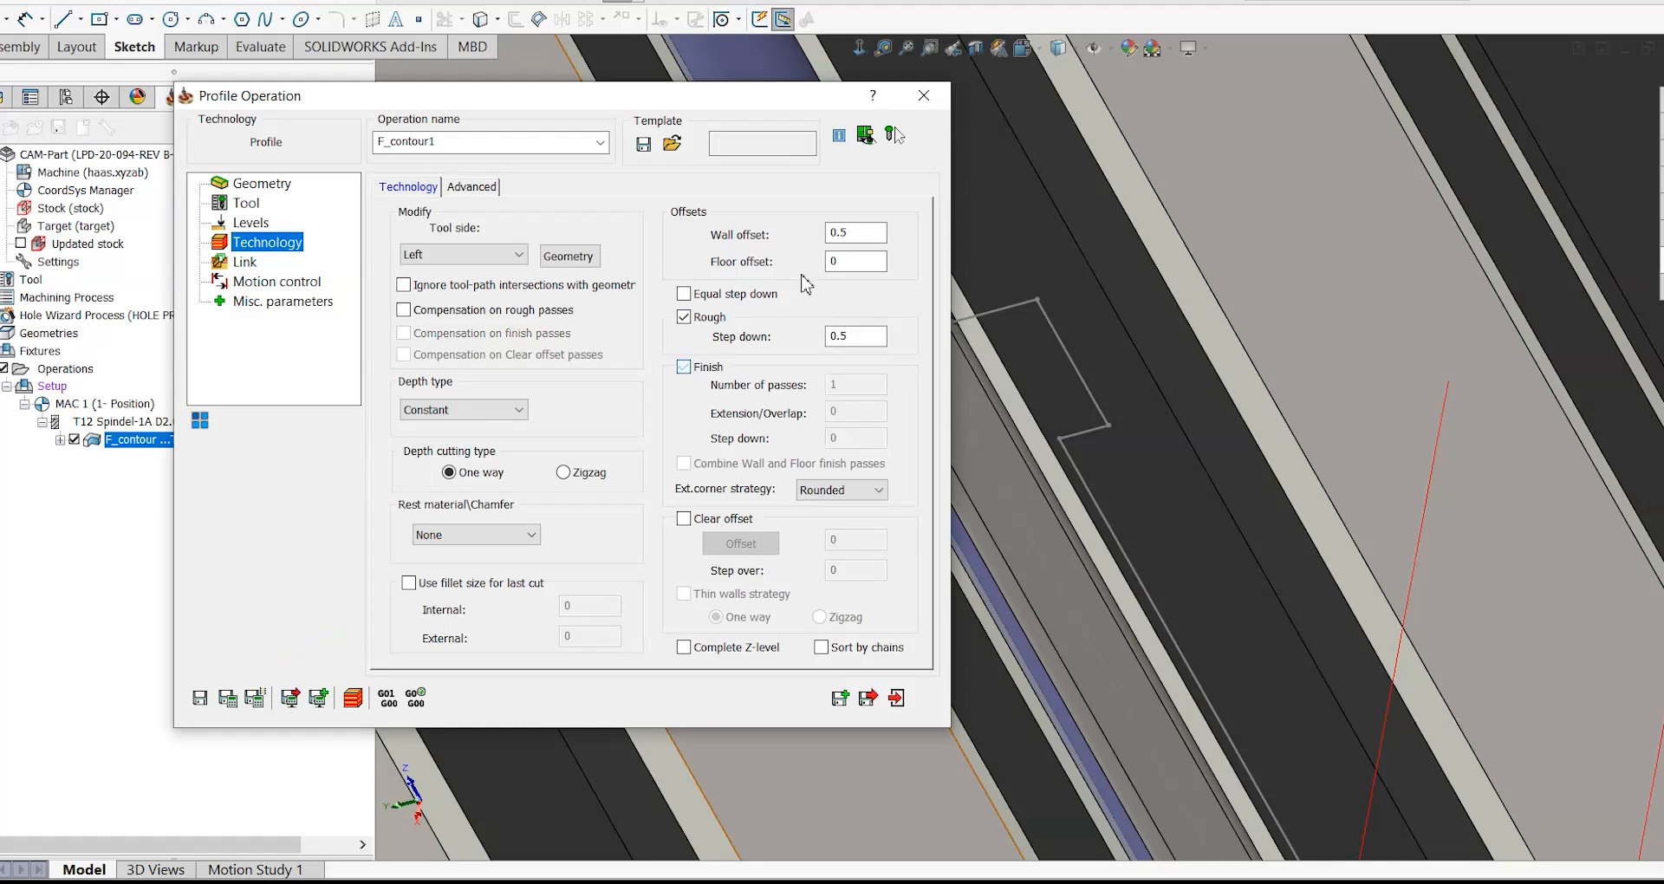
pyautogui.doubleClick(838, 232)
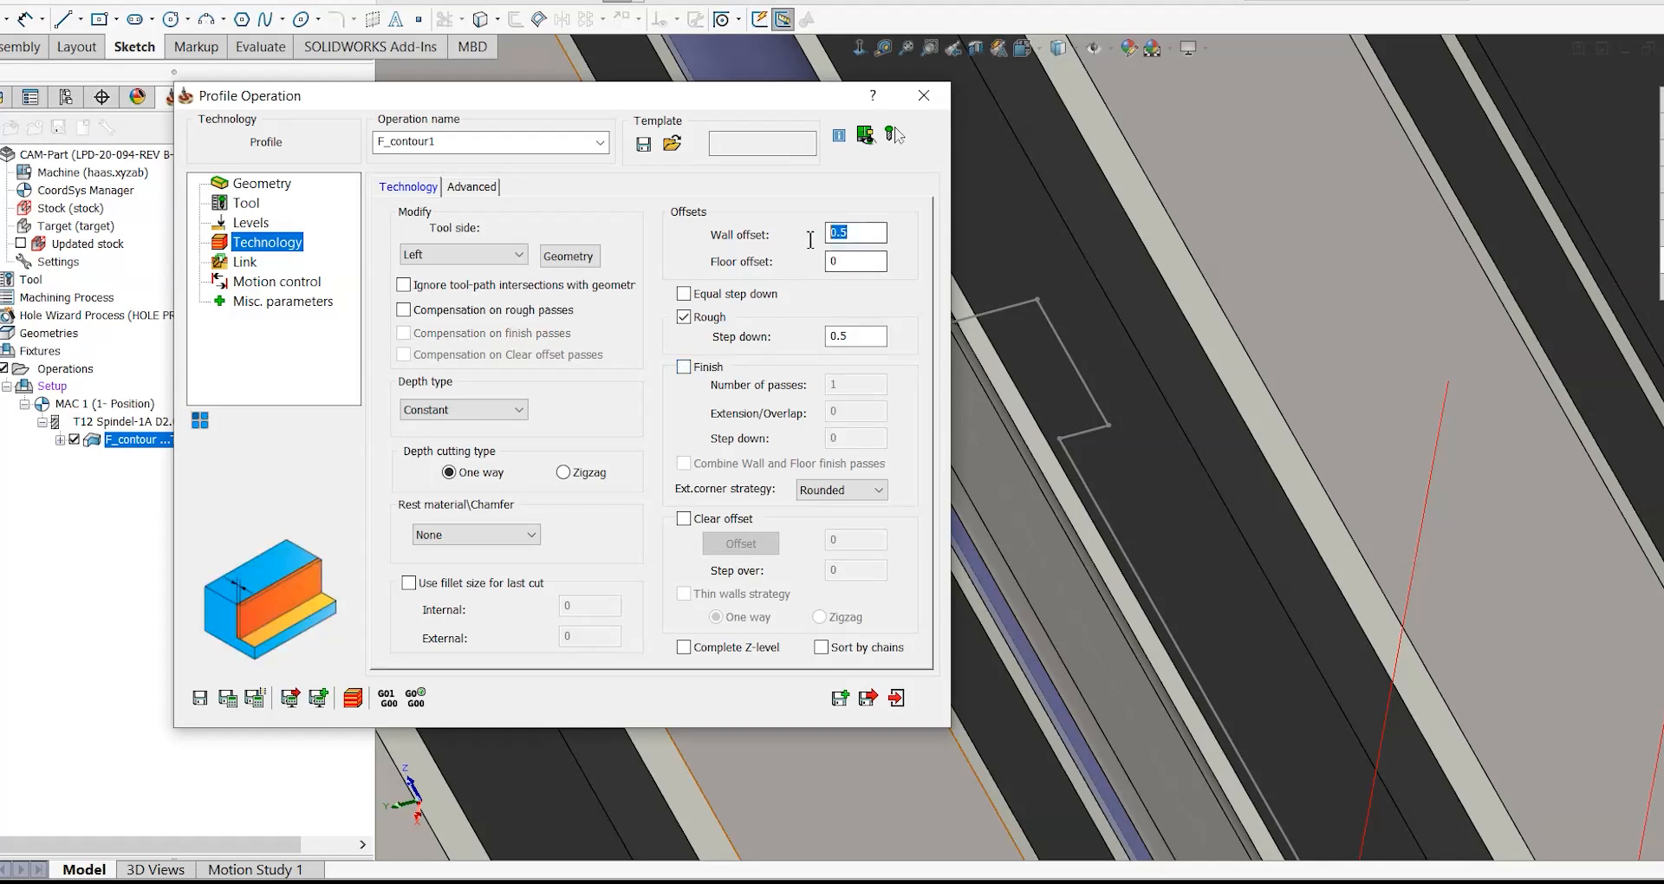
pyautogui.click(837, 337)
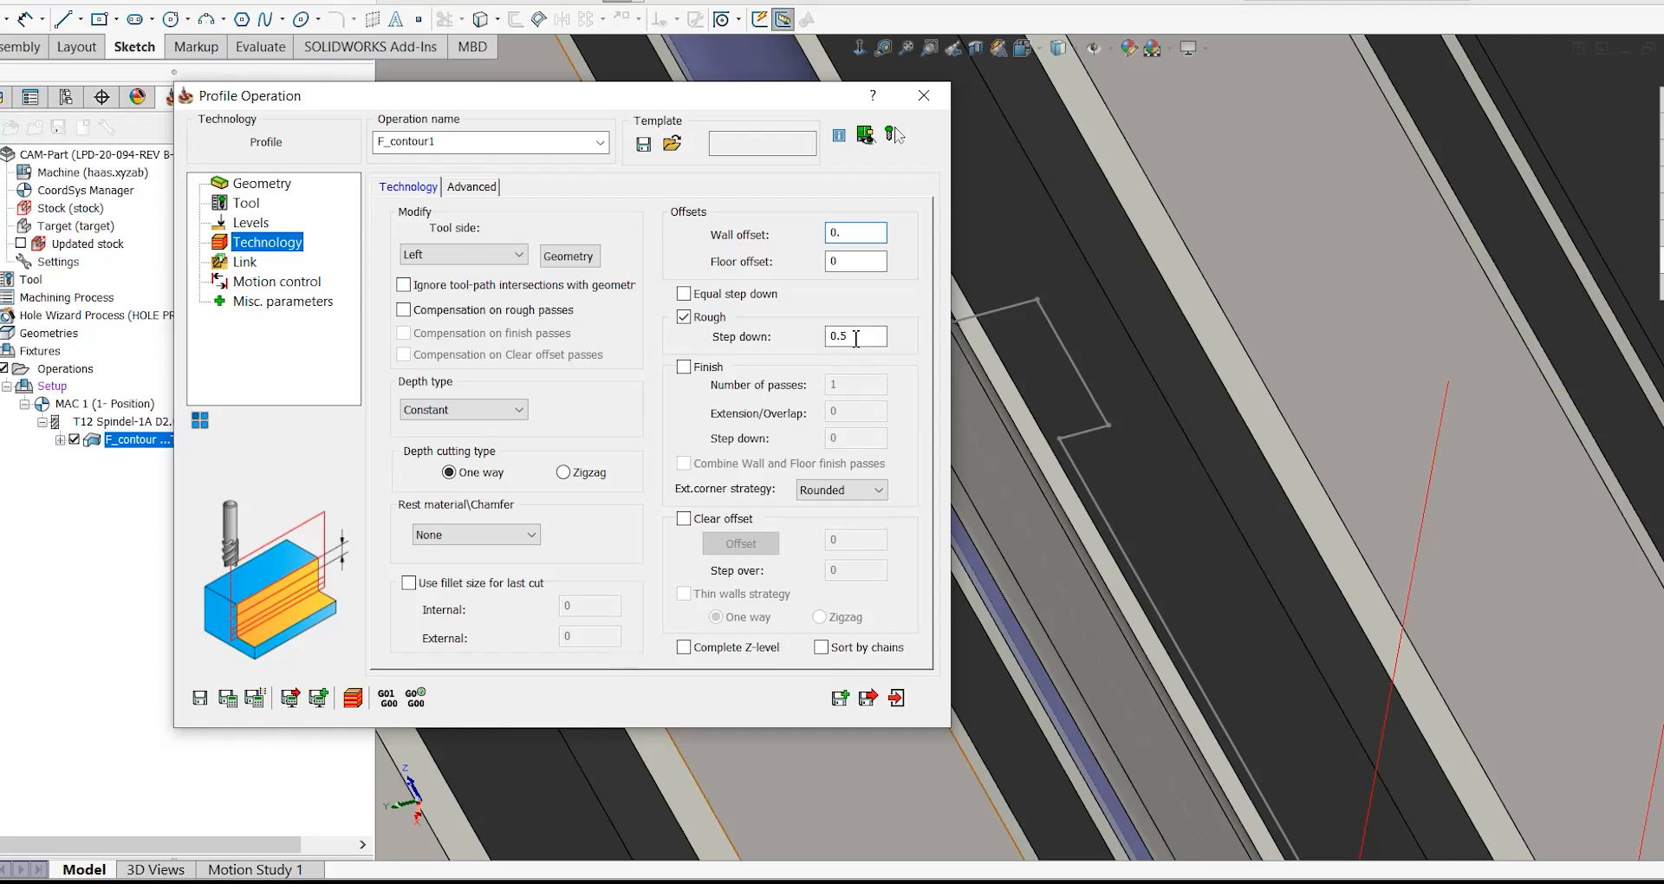
pyautogui.click(858, 261)
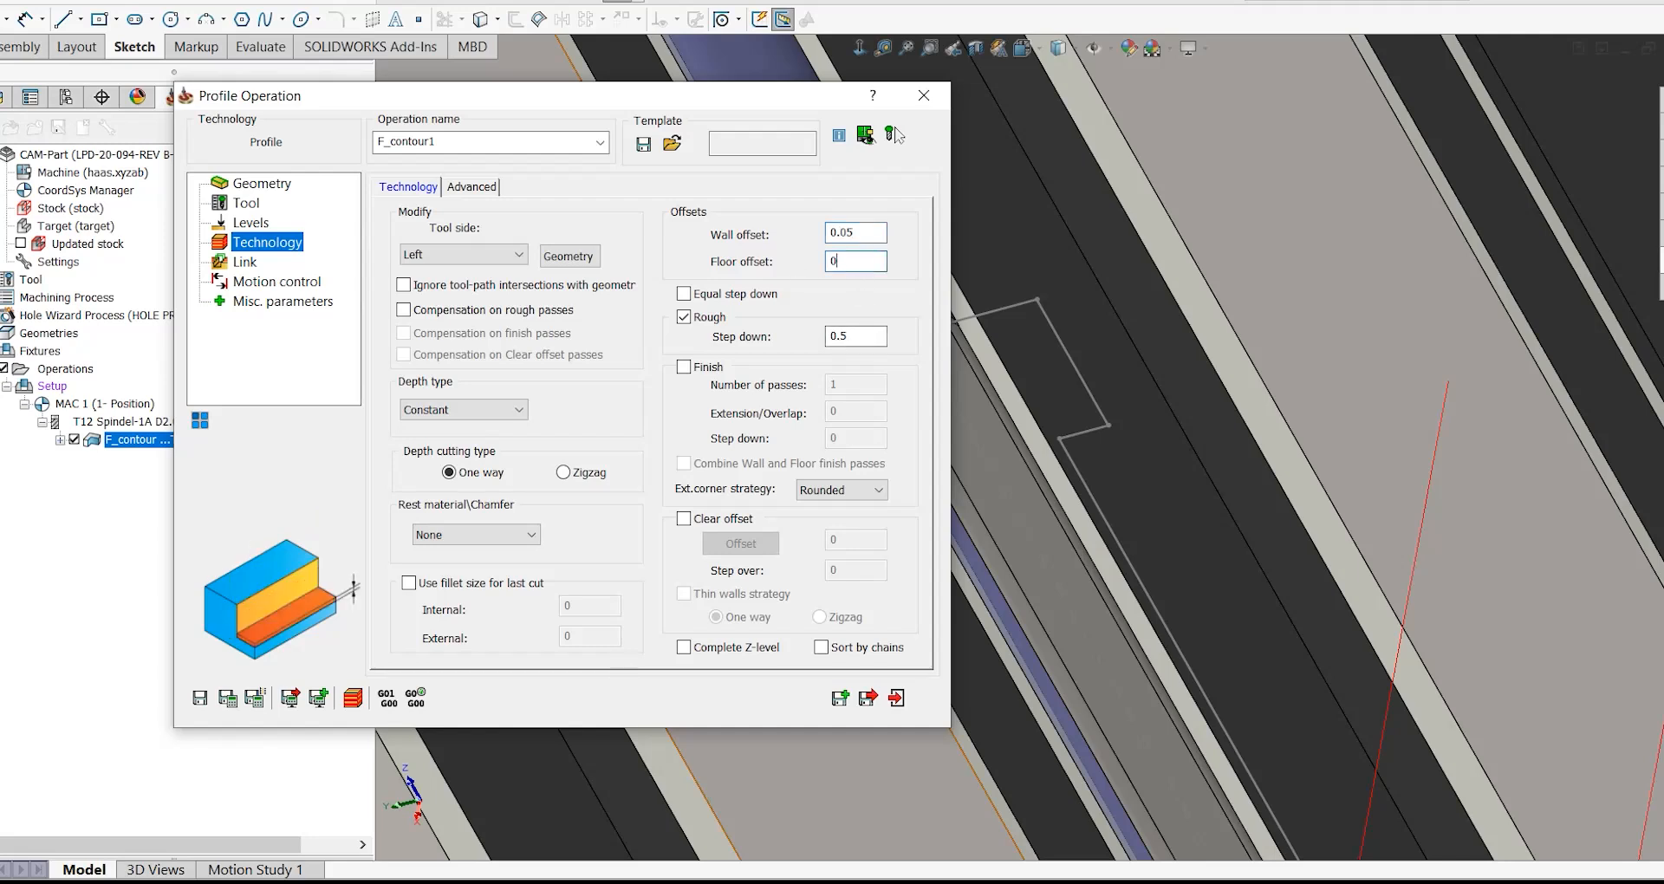
pyautogui.doubleClick(854, 337)
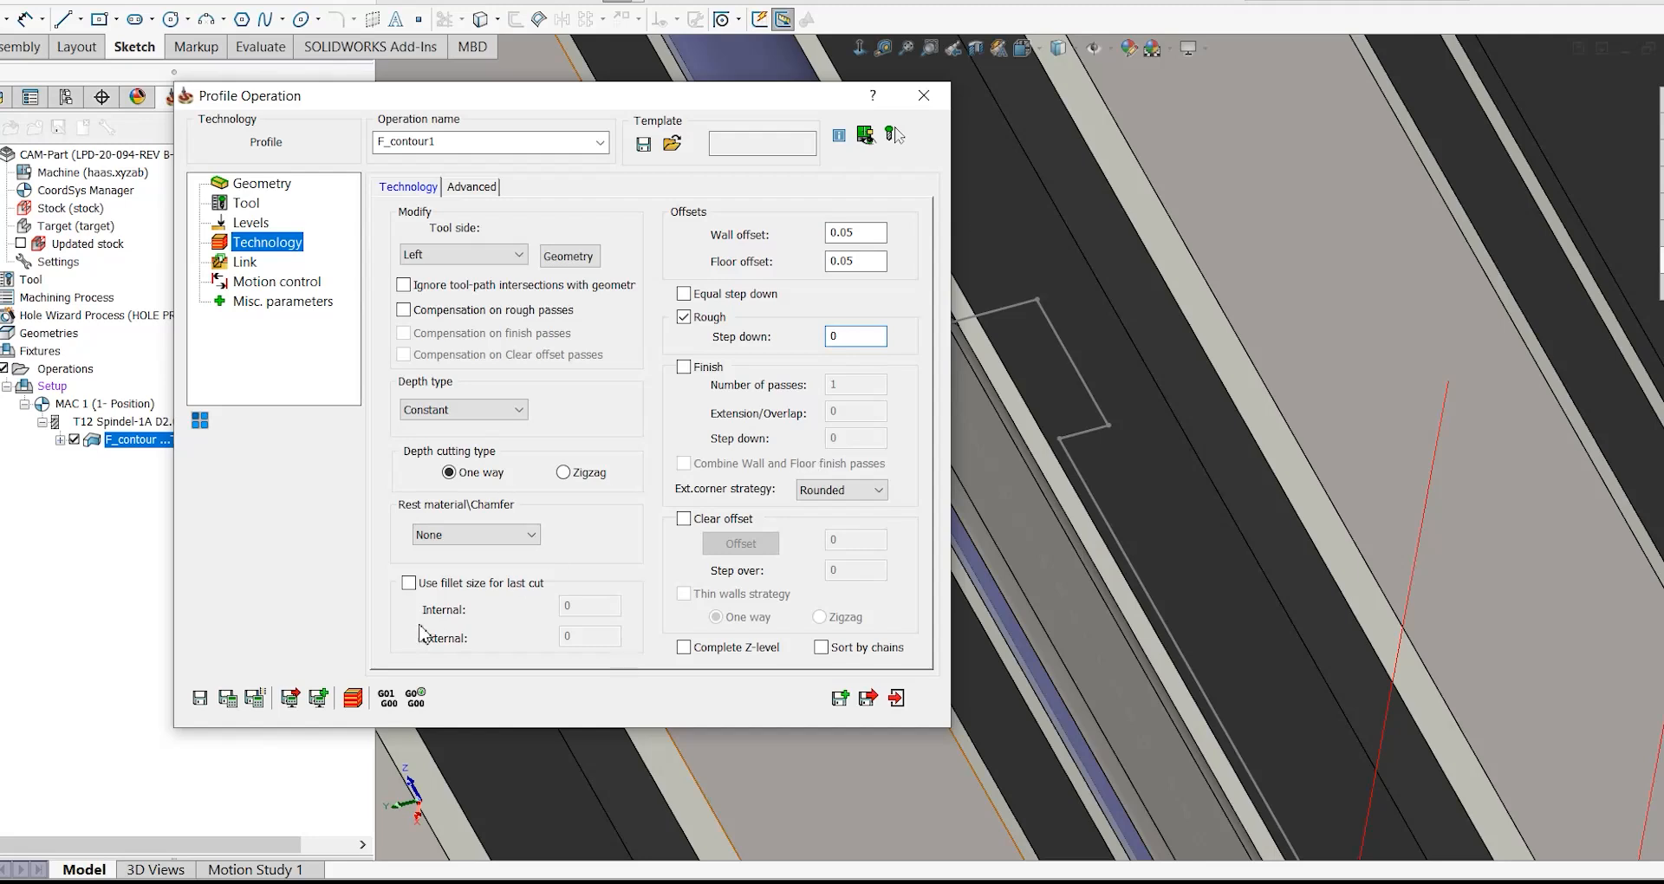
pyautogui.click(227, 699)
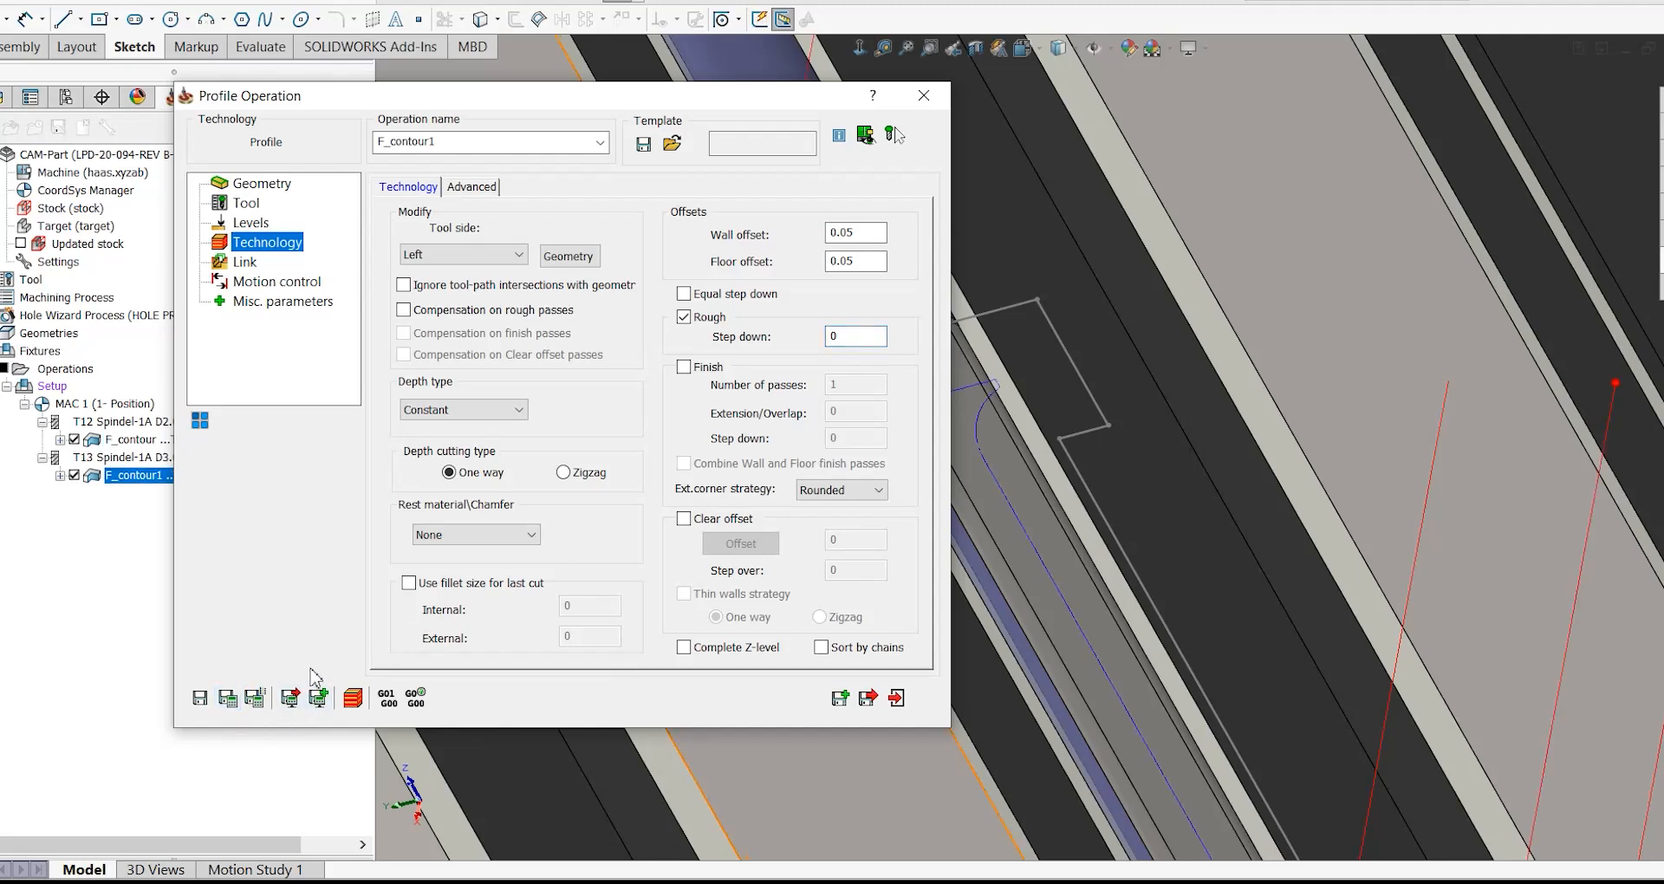
# - Set the lead-in to Tangent and give the operation its own lead-out setting of None
pyautogui.click(245, 263)
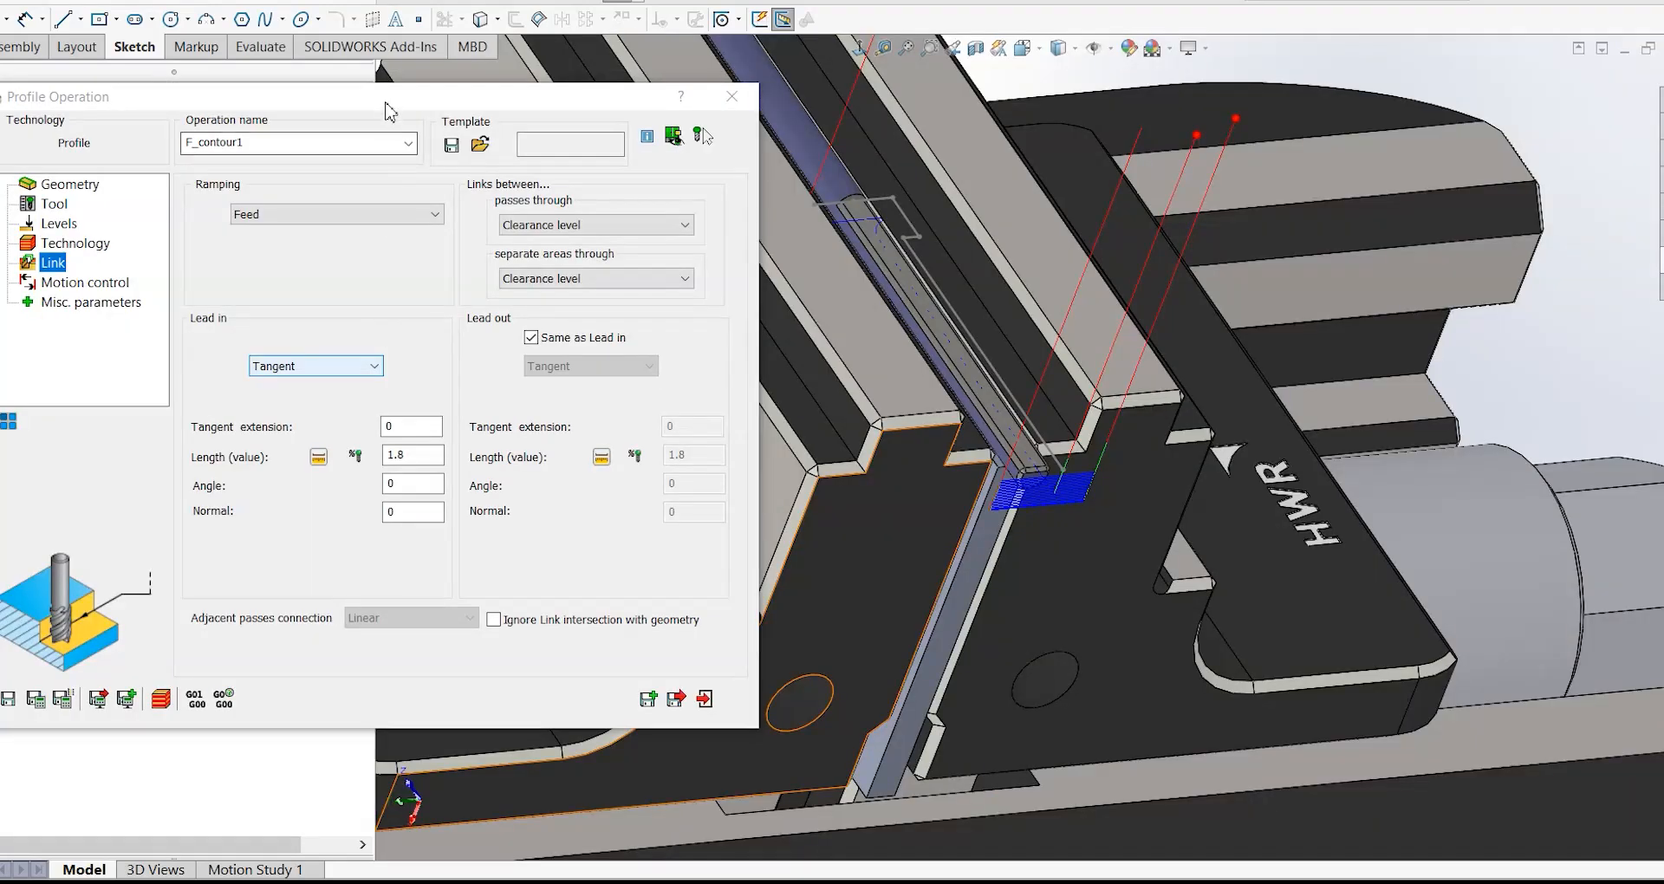
pyautogui.moveTo(398, 112); pyautogui.dragTo(492, 94)
pyautogui.scroll(5, 1017, 451)
pyautogui.scroll(-5, 1021, 455)
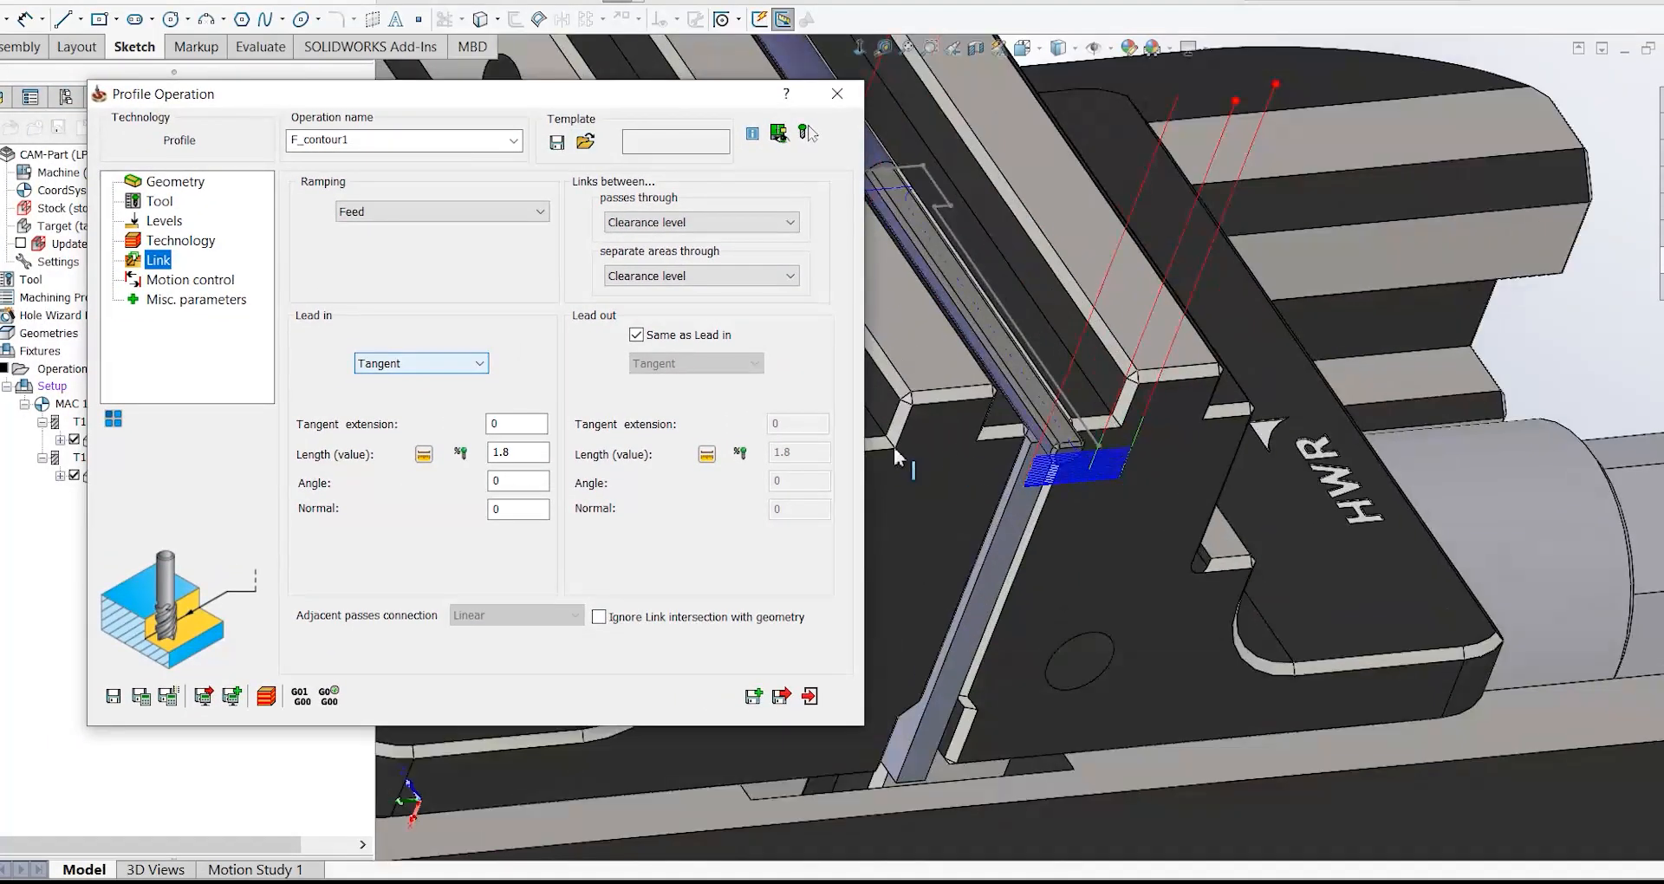
pyautogui.moveTo(327, 97); pyautogui.dragTo(483, 116)
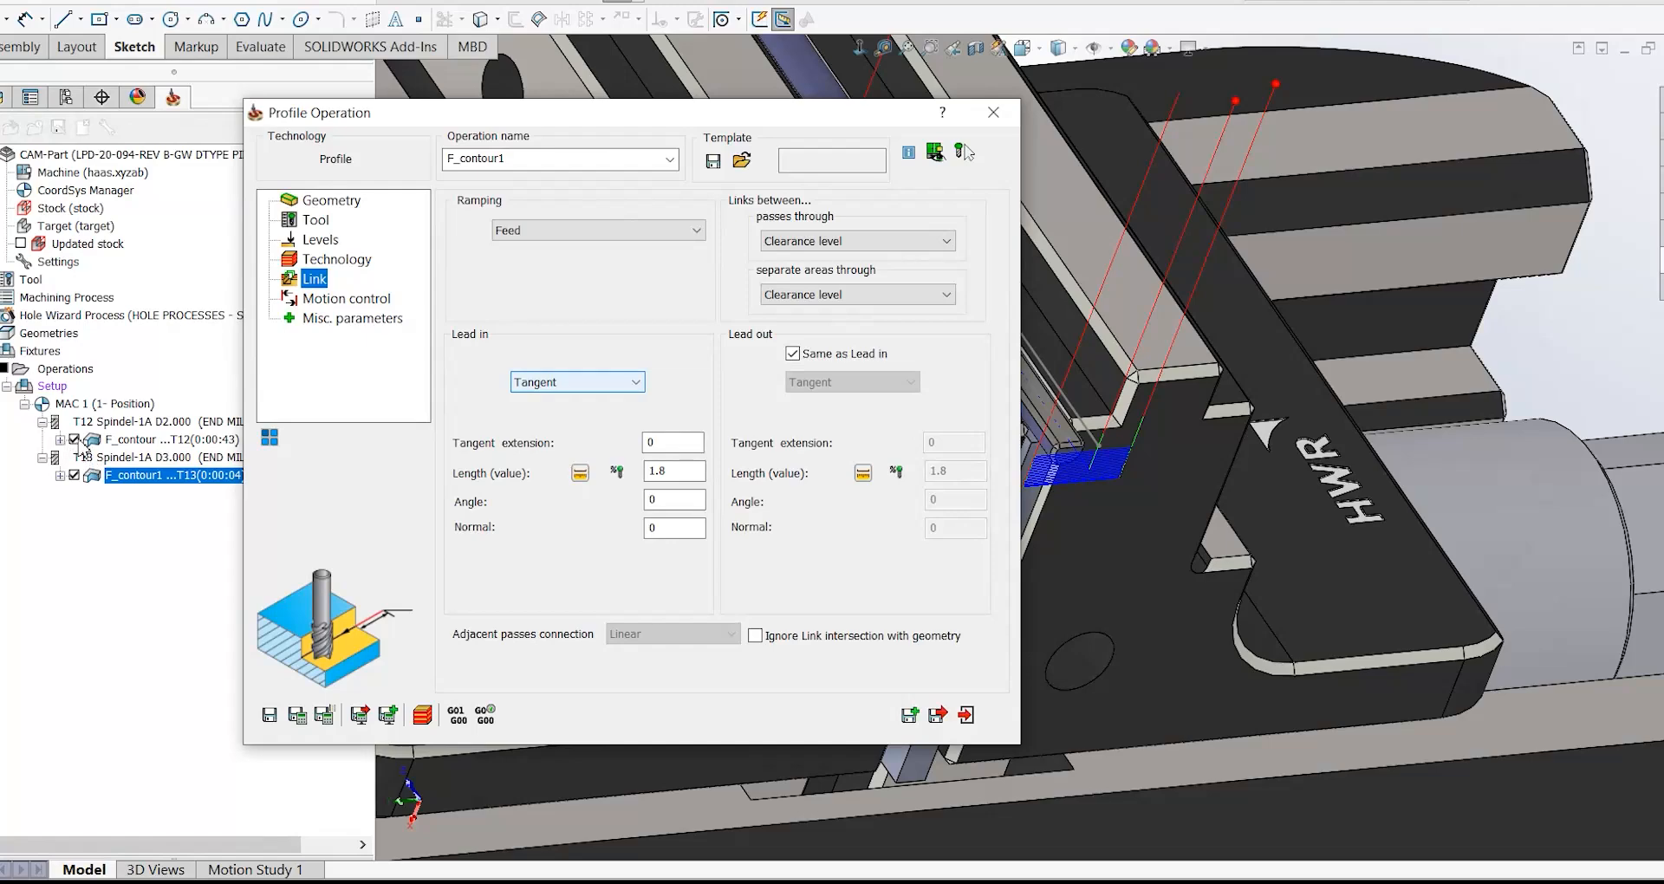
pyautogui.moveTo(913, 113); pyautogui.dragTo(690, 113)
pyautogui.scroll(-5, 1093, 475)
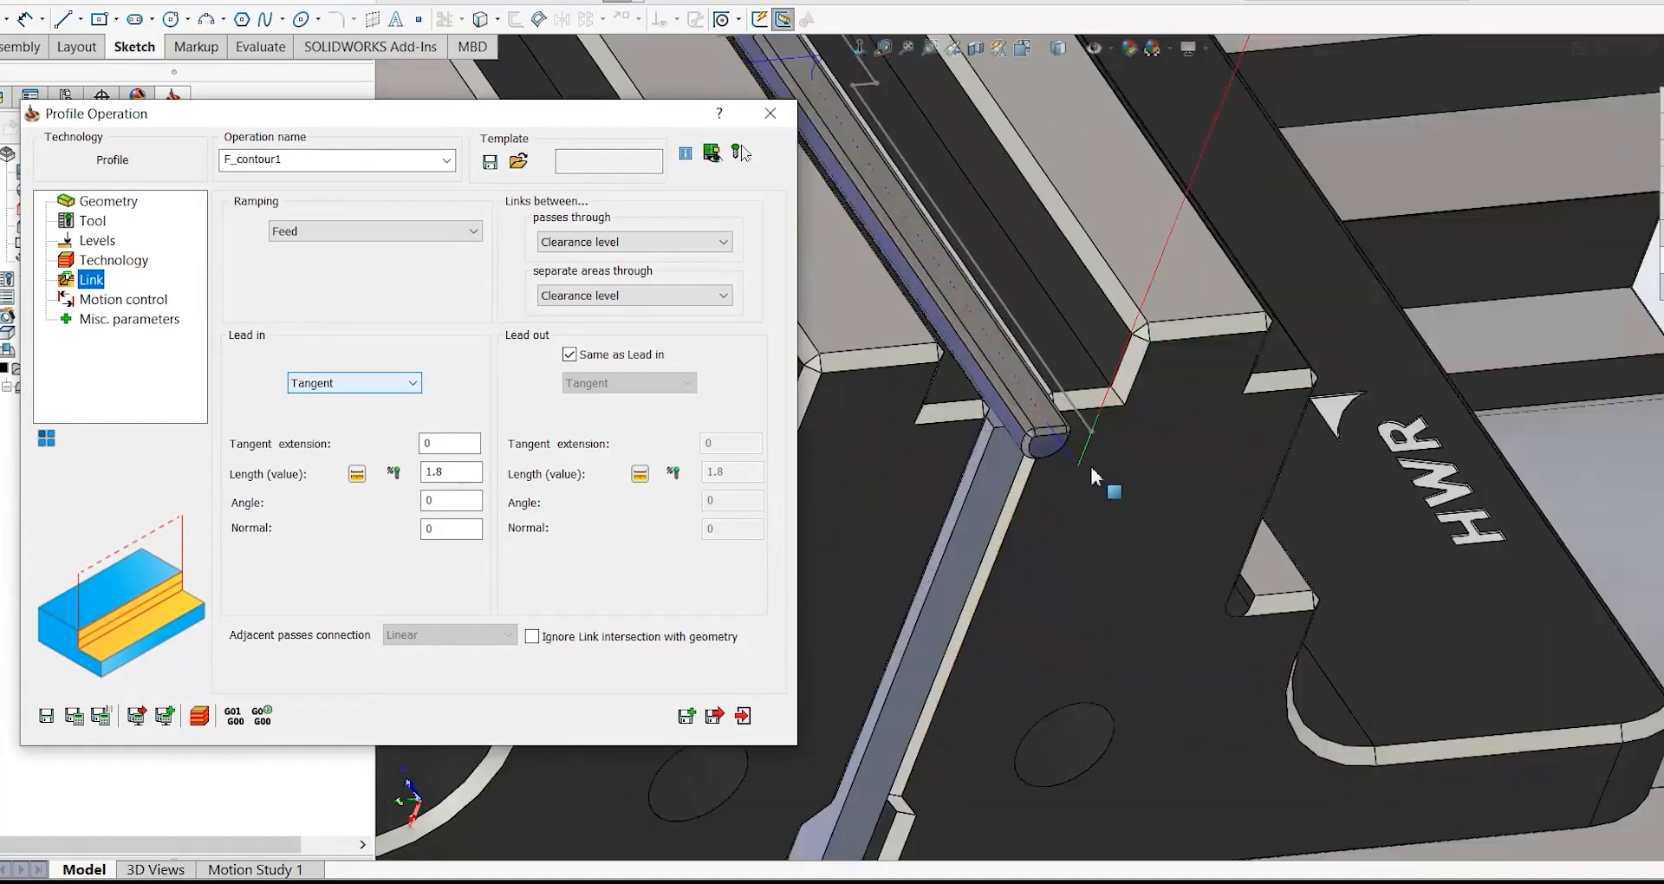
pyautogui.scroll(-3, 1092, 476)
pyautogui.click(569, 354)
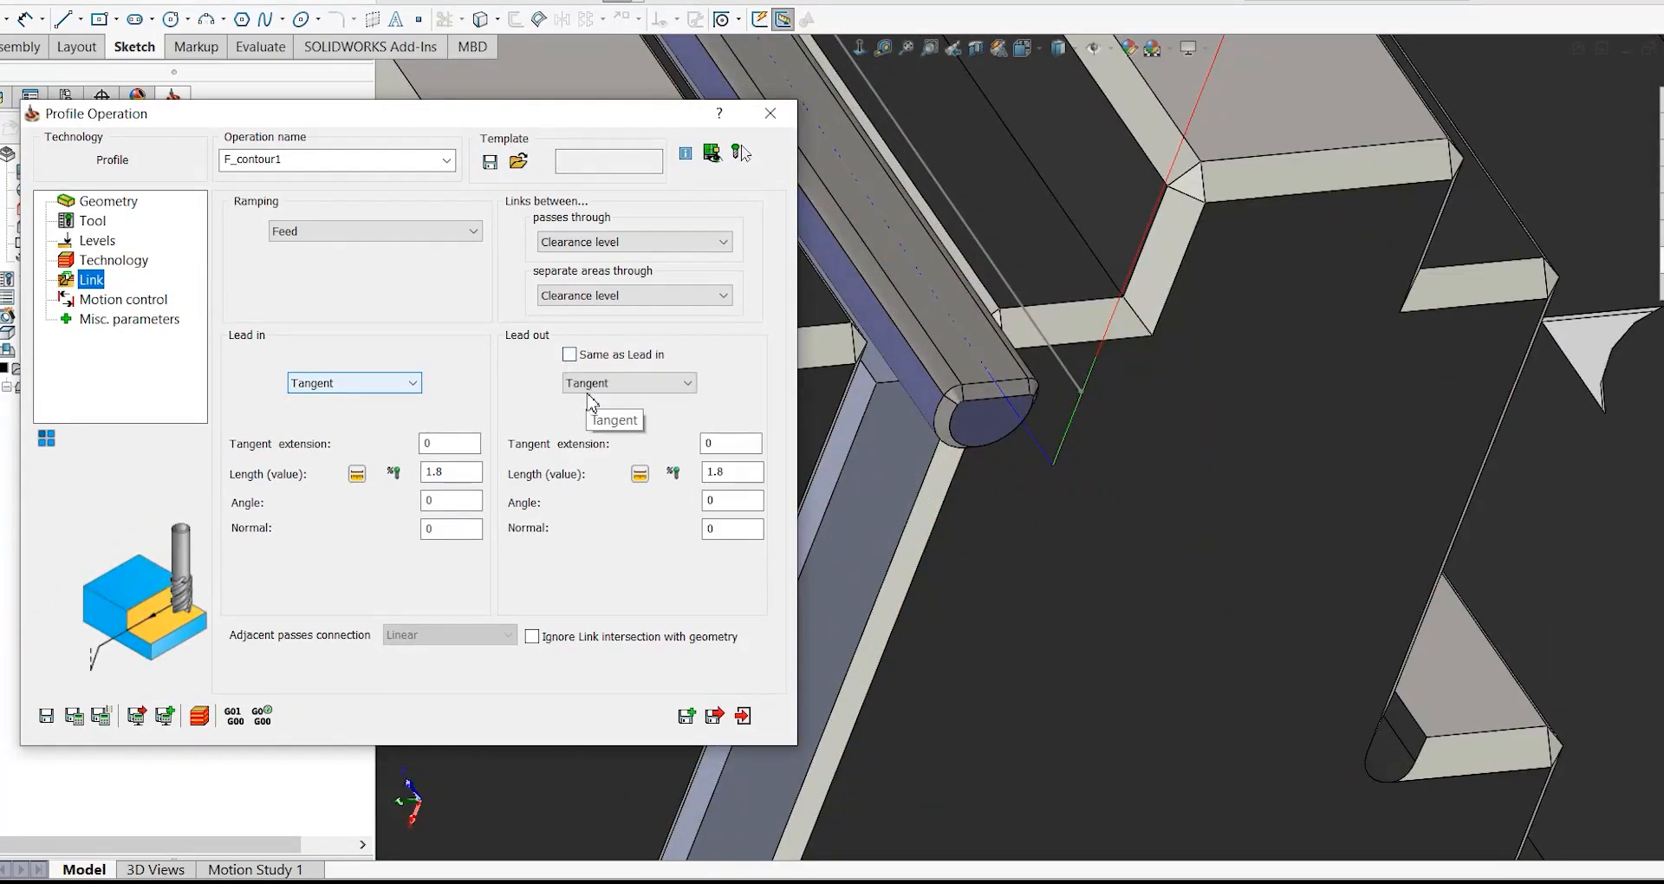
pyautogui.click(588, 383)
pyautogui.click(587, 403)
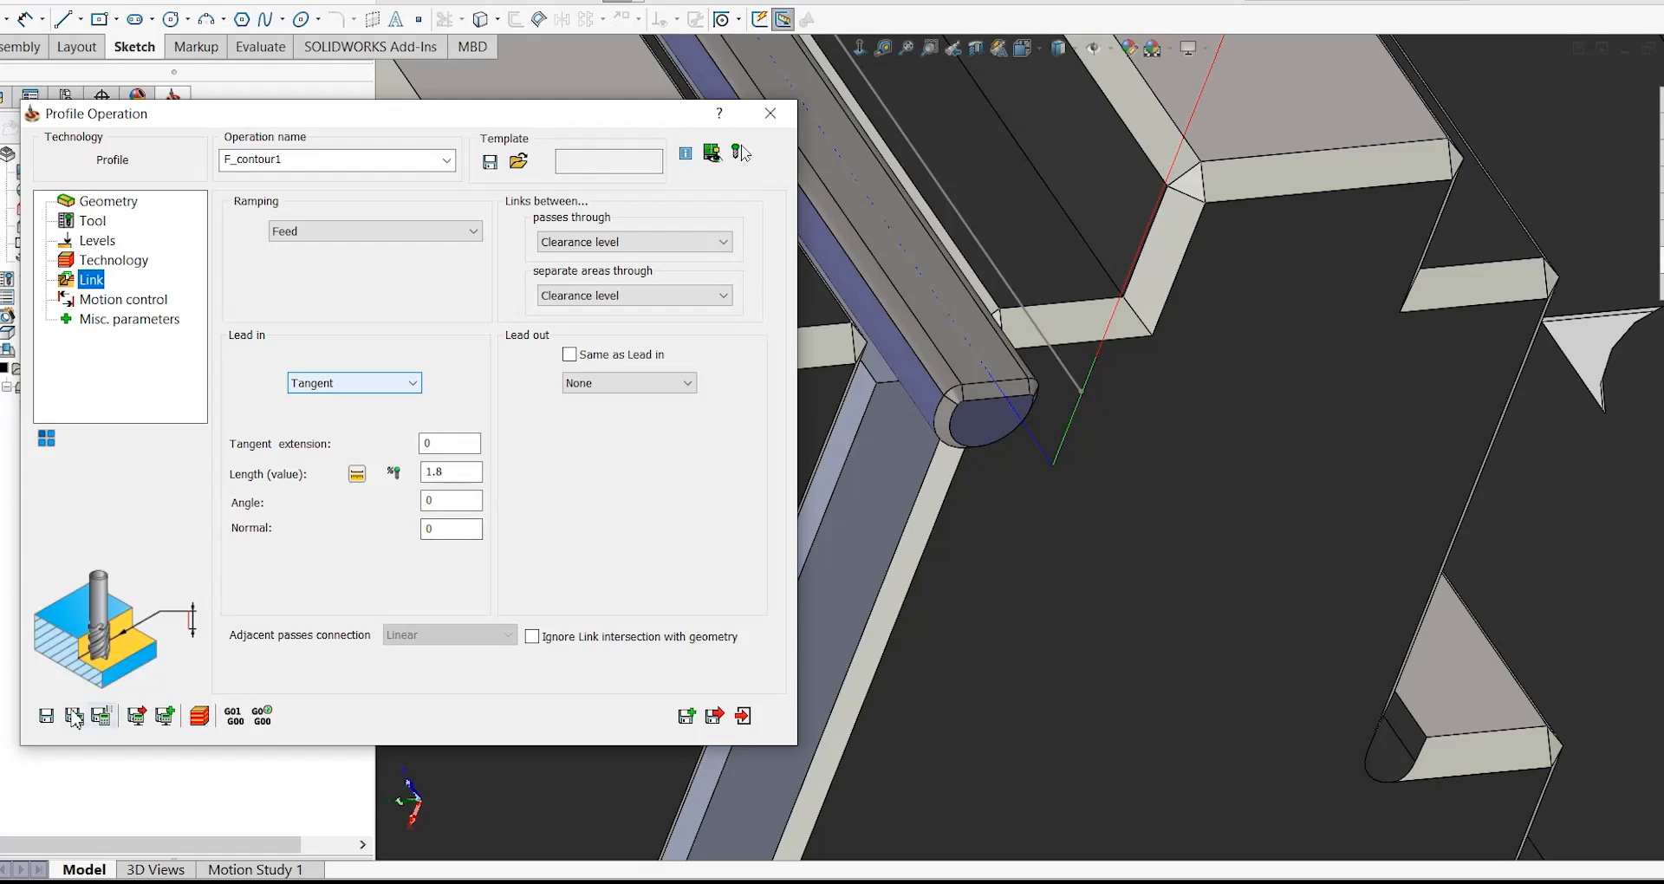
# - Simulate the F_contour1 operation step by step, check the tool's exit position beside the pin, and close the operation
pyautogui.click(200, 717)
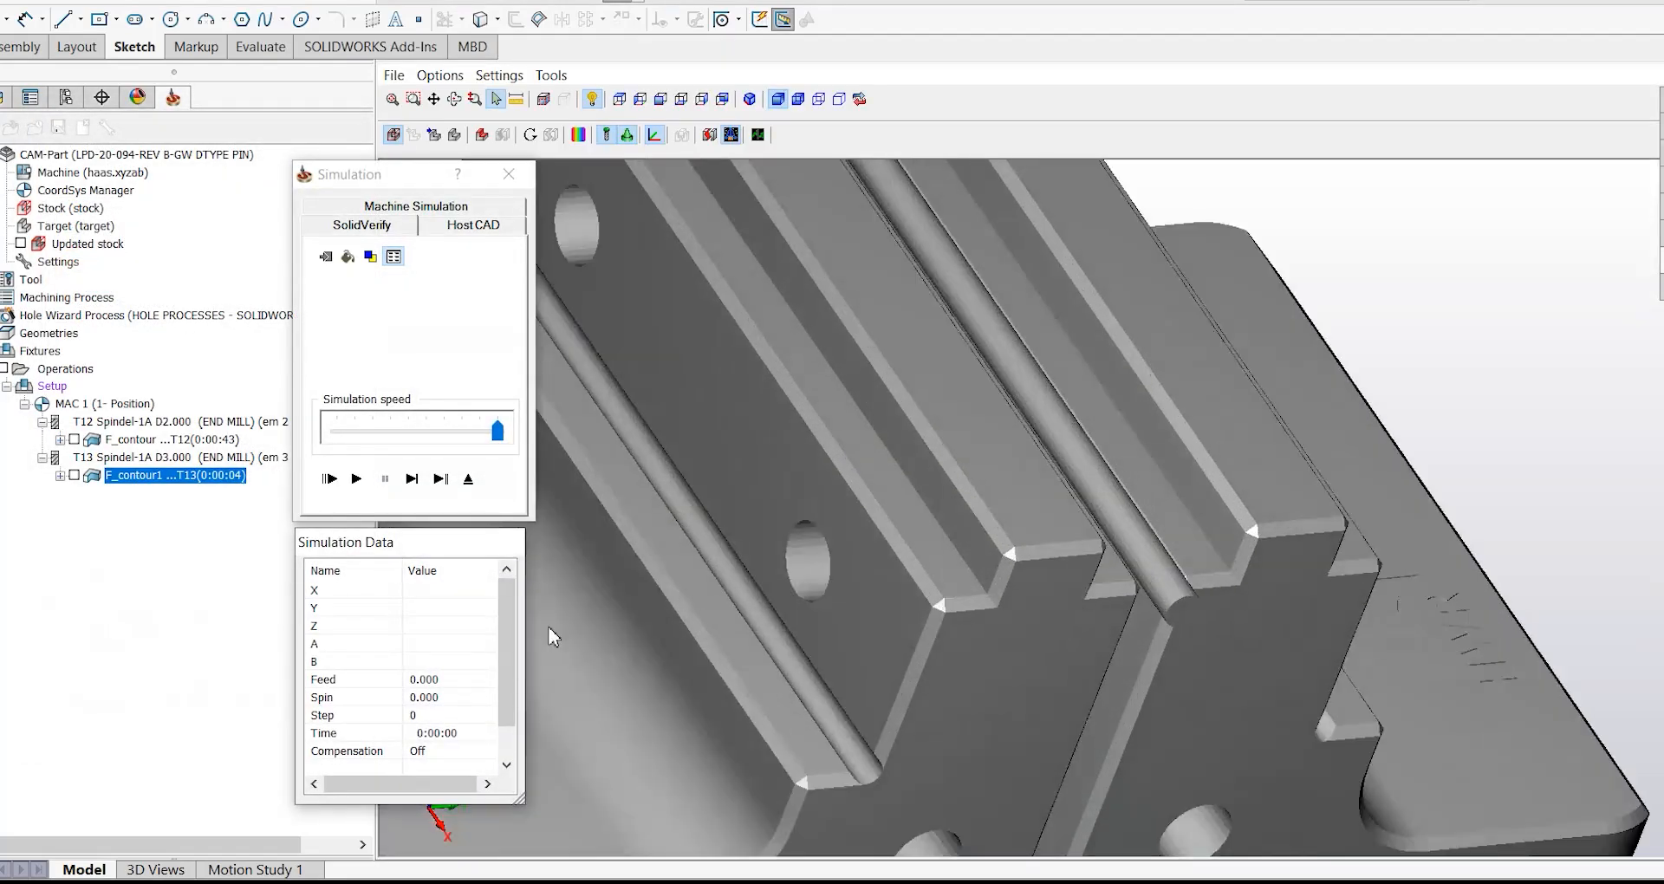
pyautogui.click(411, 479)
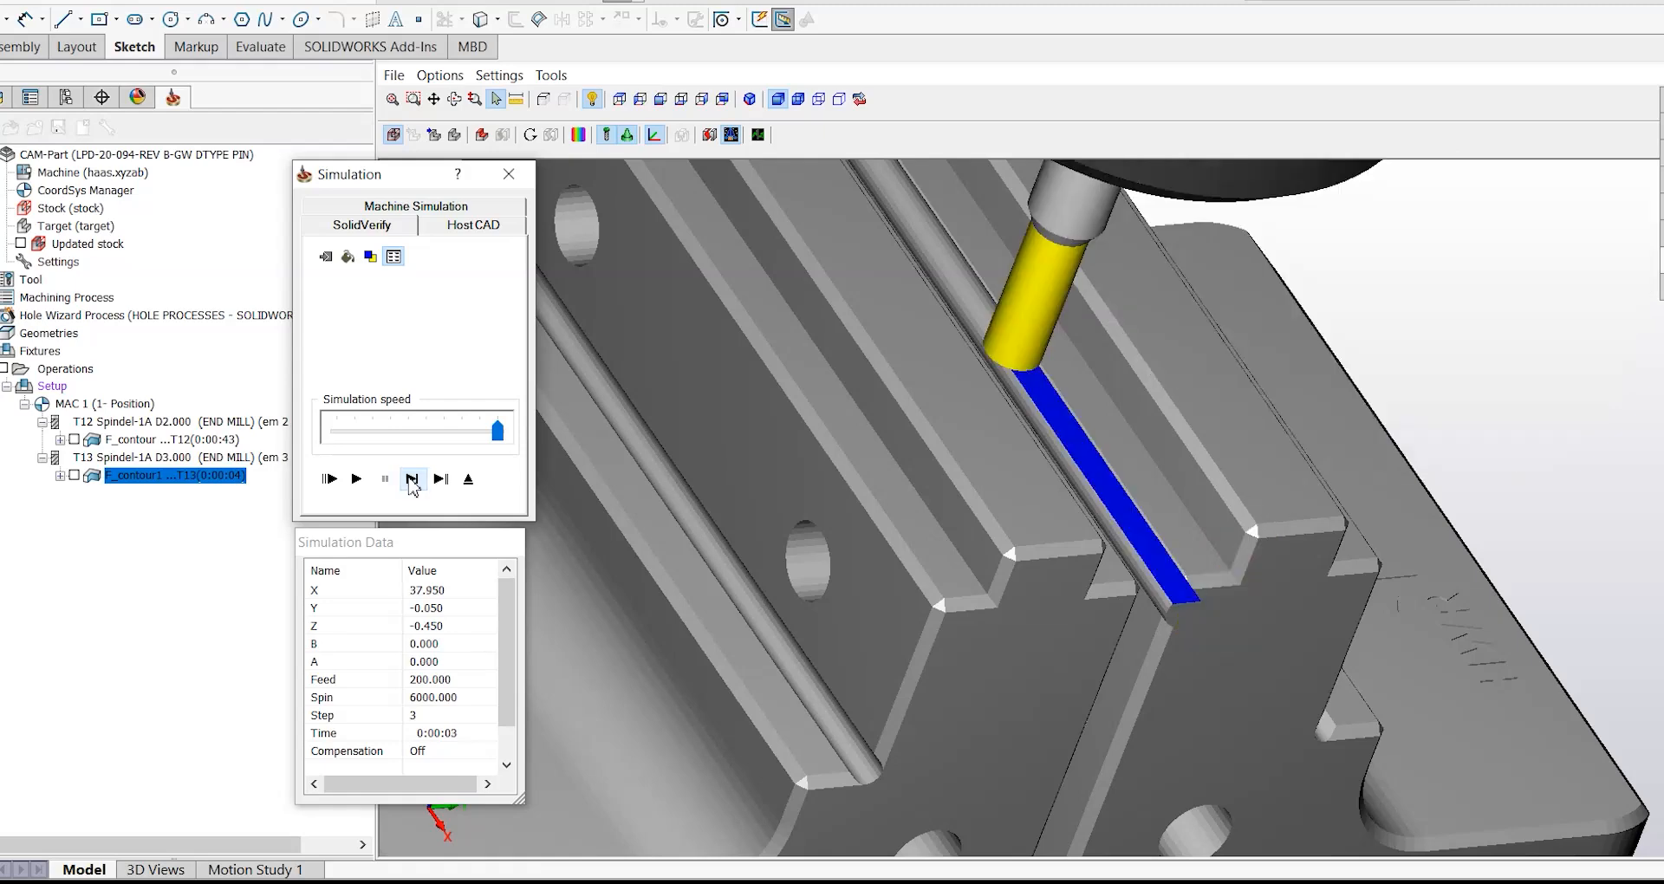
pyautogui.click(411, 480)
pyautogui.click(410, 480)
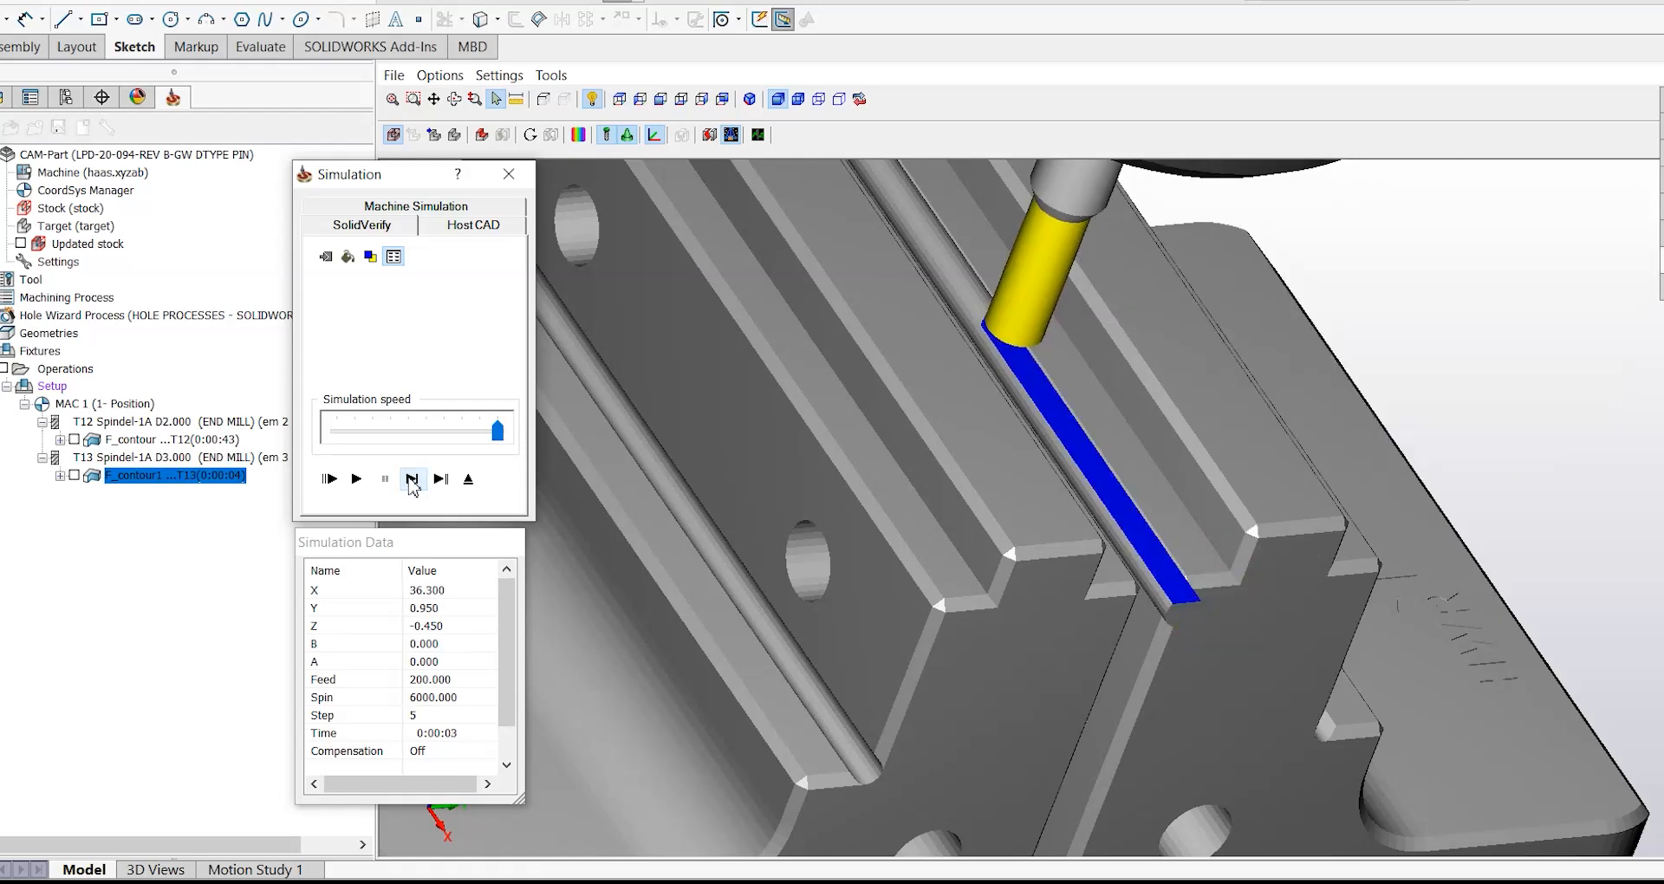
pyautogui.click(411, 480)
pyautogui.moveTo(1121, 494); pyautogui.dragTo(1002, 382, button='middle')
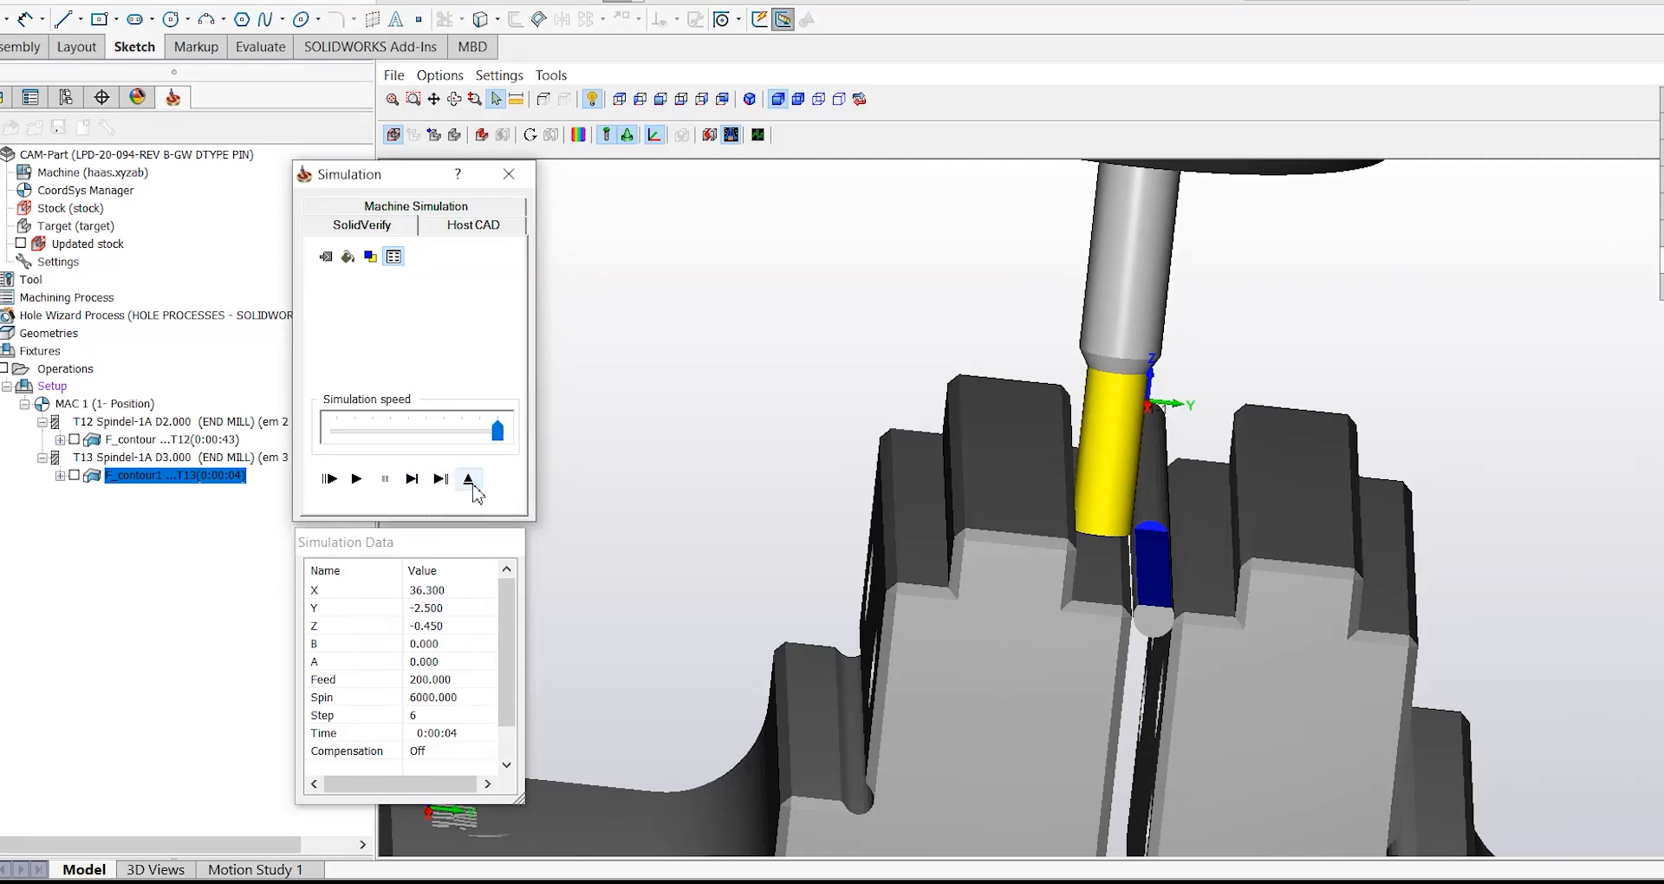
pyautogui.click(469, 480)
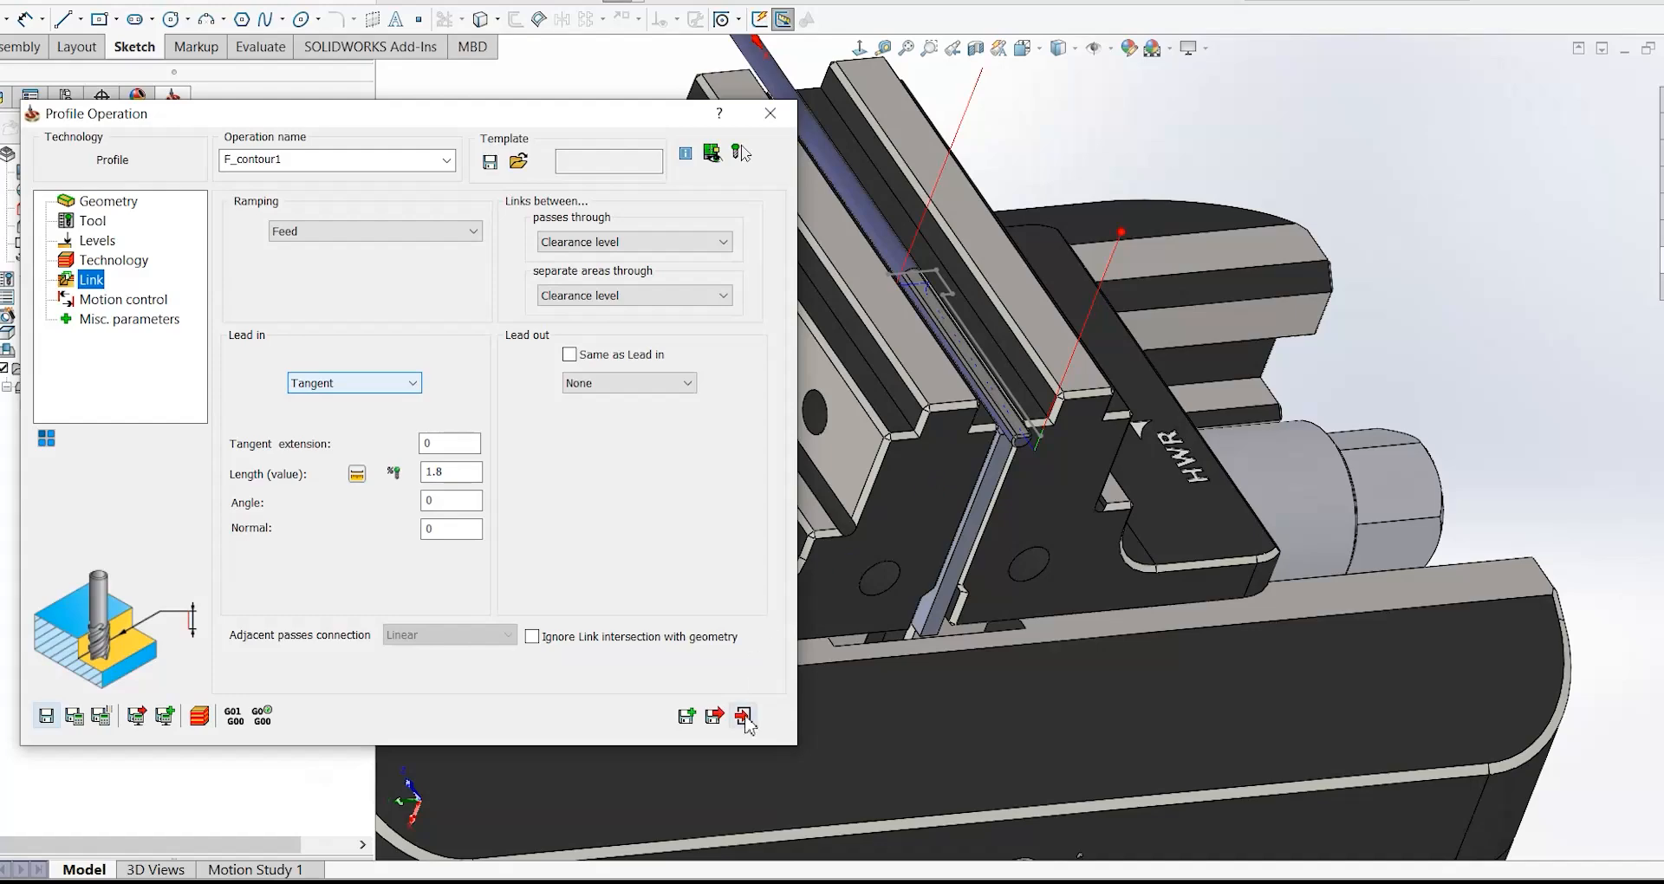
pyautogui.click(743, 715)
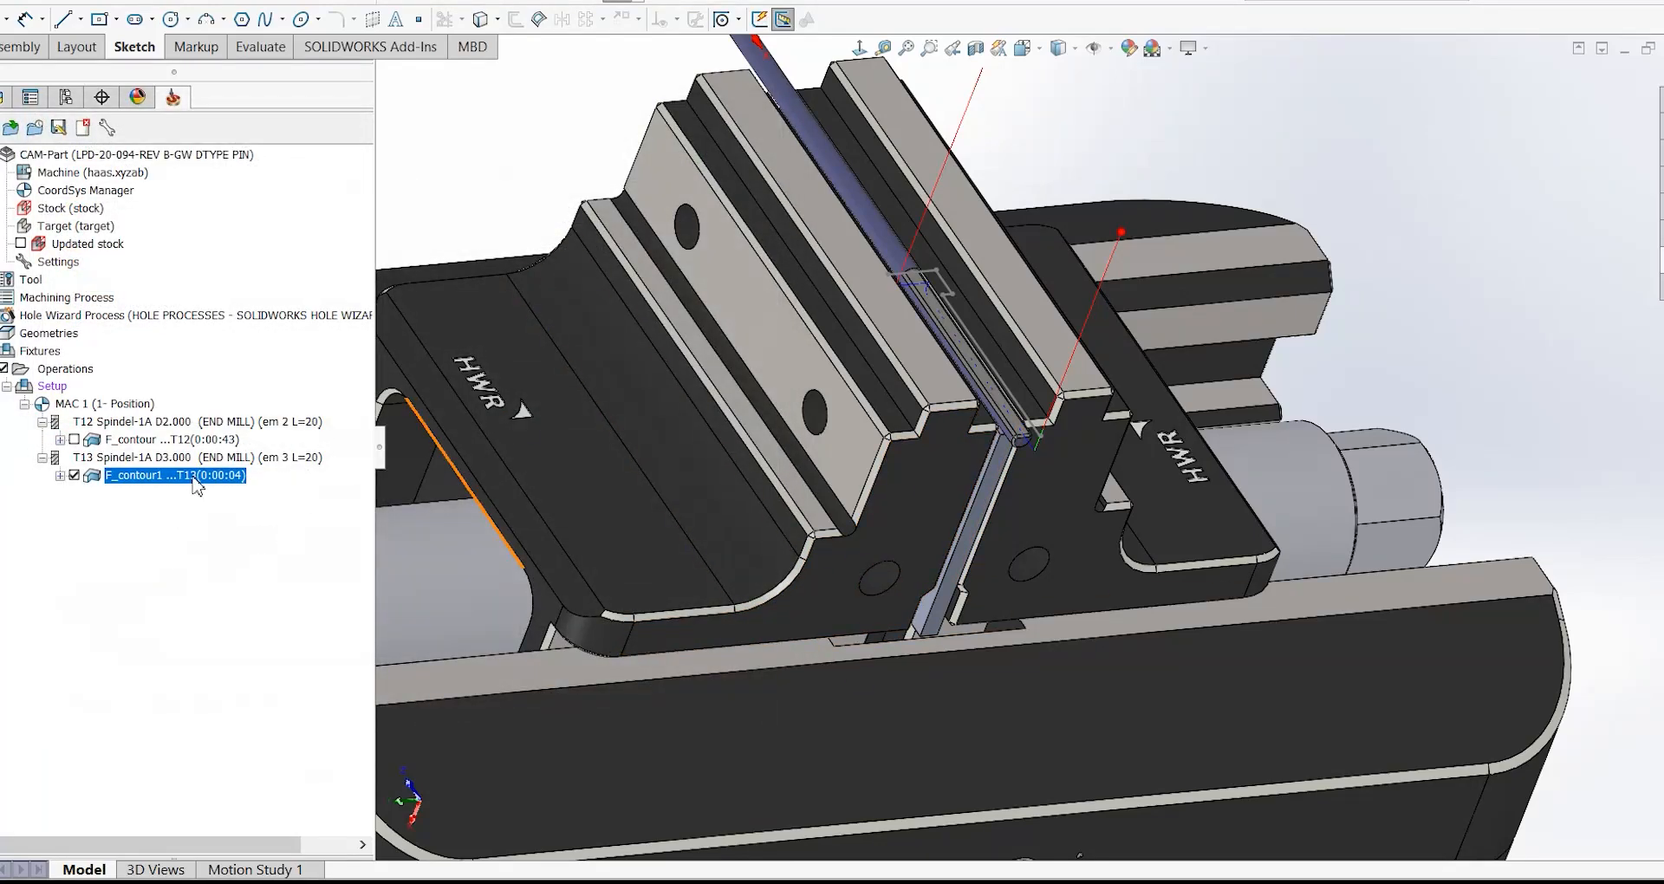
# - Duplicate the F_contour1 operation and create a copy of the 3 mm end mill in its tool table
pyautogui.hotkey('ctrl', 'v')
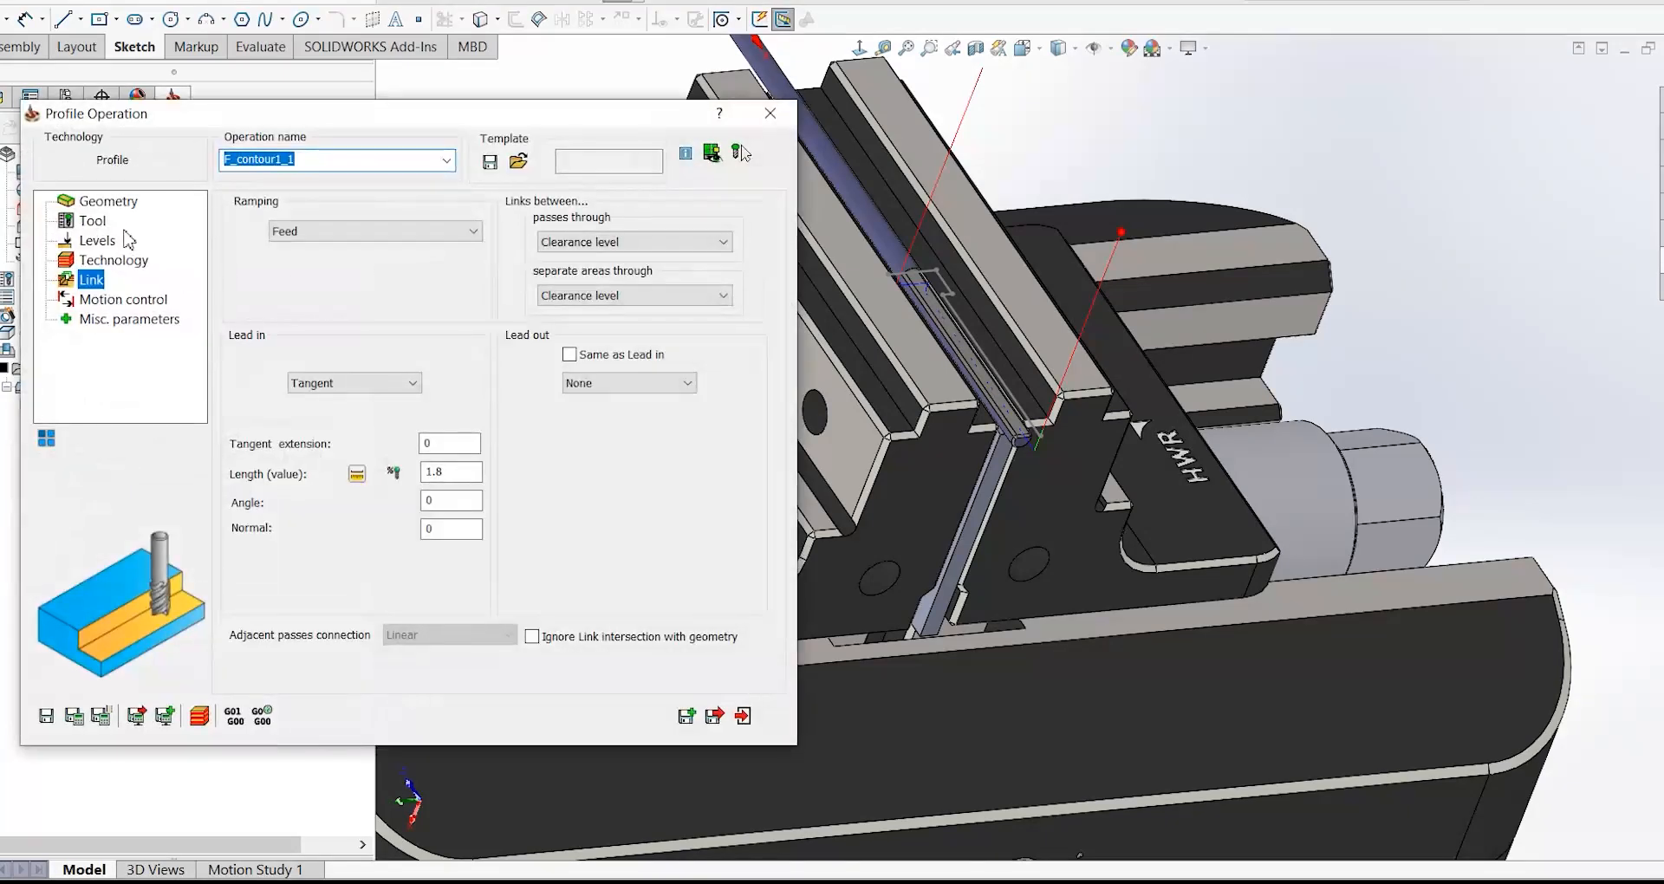
pyautogui.click(103, 224)
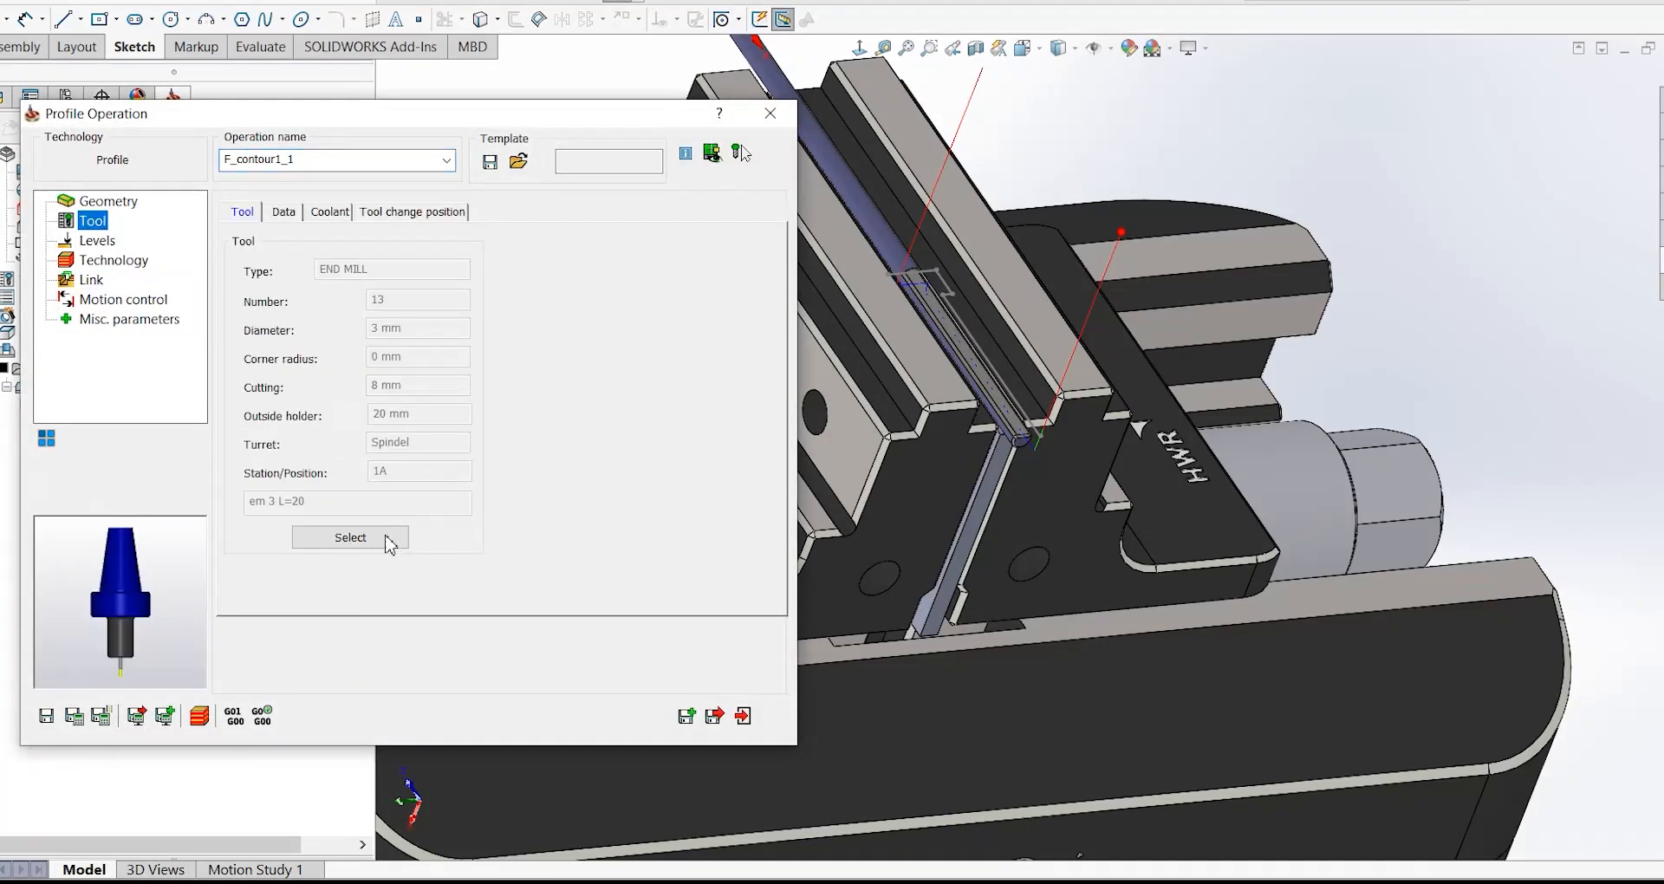
pyautogui.click(350, 537)
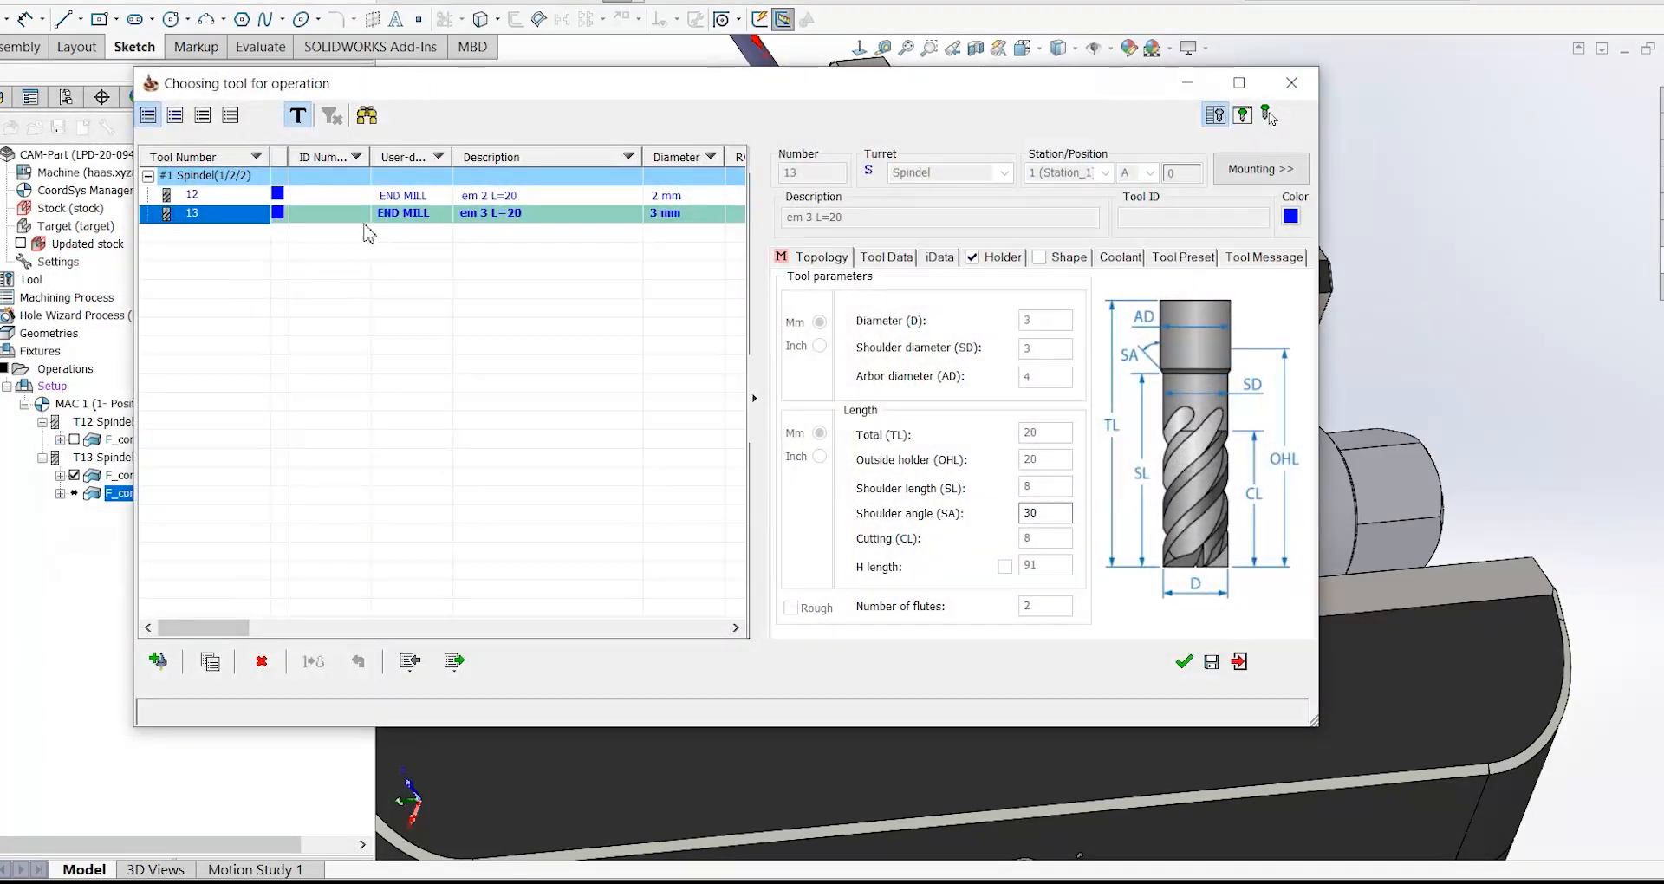
pyautogui.rightClick(364, 227)
pyautogui.click(409, 297)
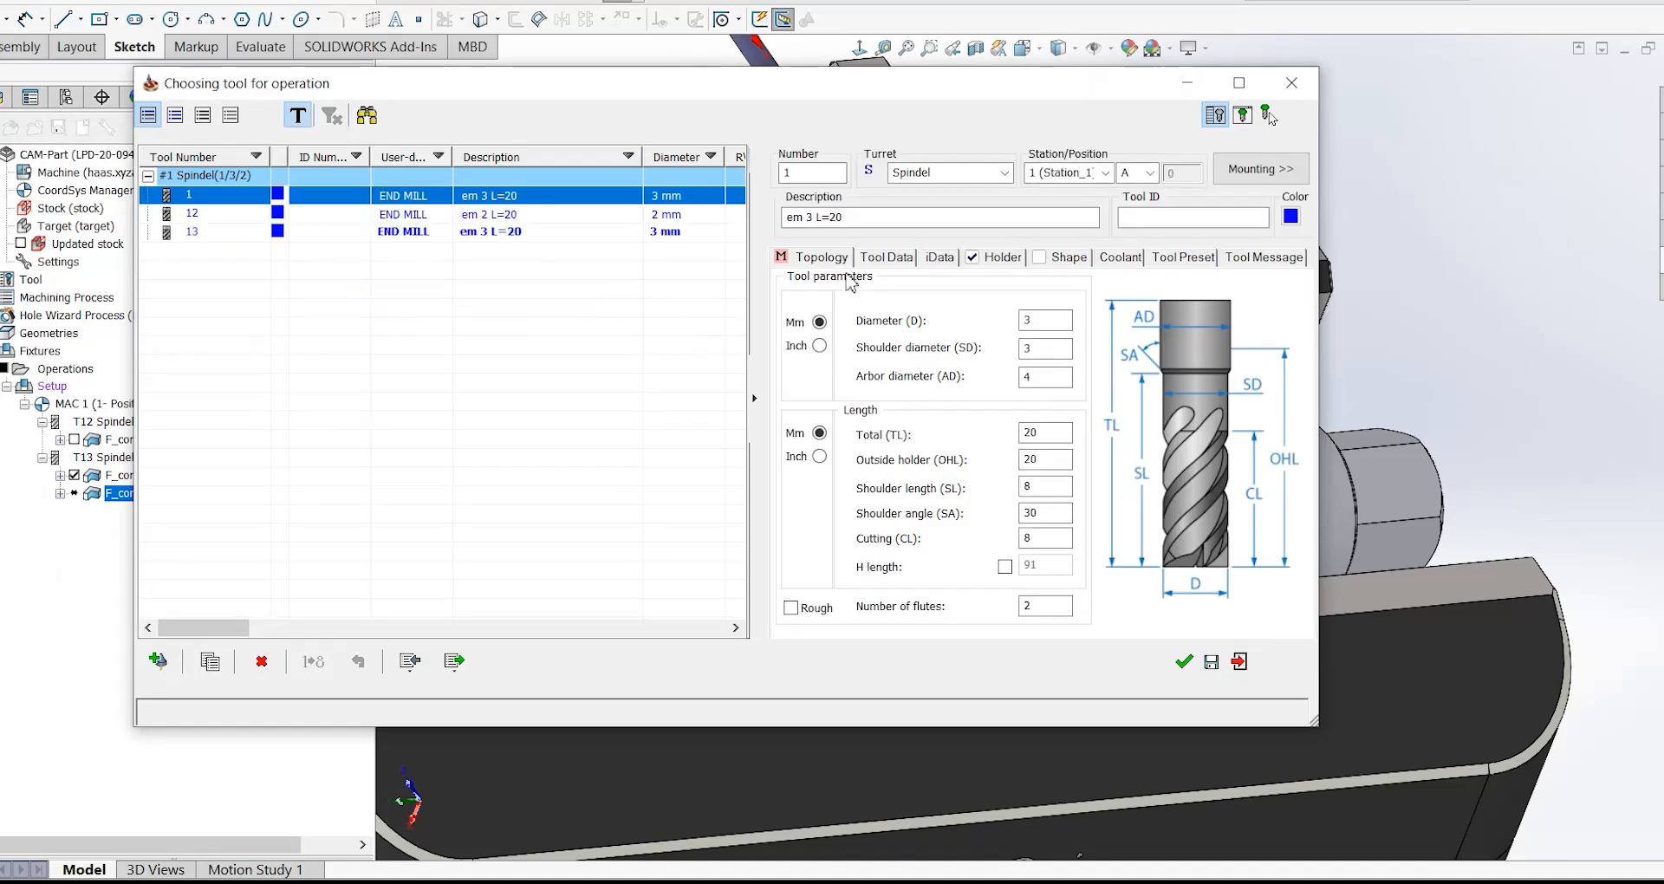
# - Set the copied tool's number to 3 and its description to em 3 FIN L=20, and assign it to the operation
pyautogui.moveTo(803, 175); pyautogui.dragTo(761, 180)
pyautogui.write('3')
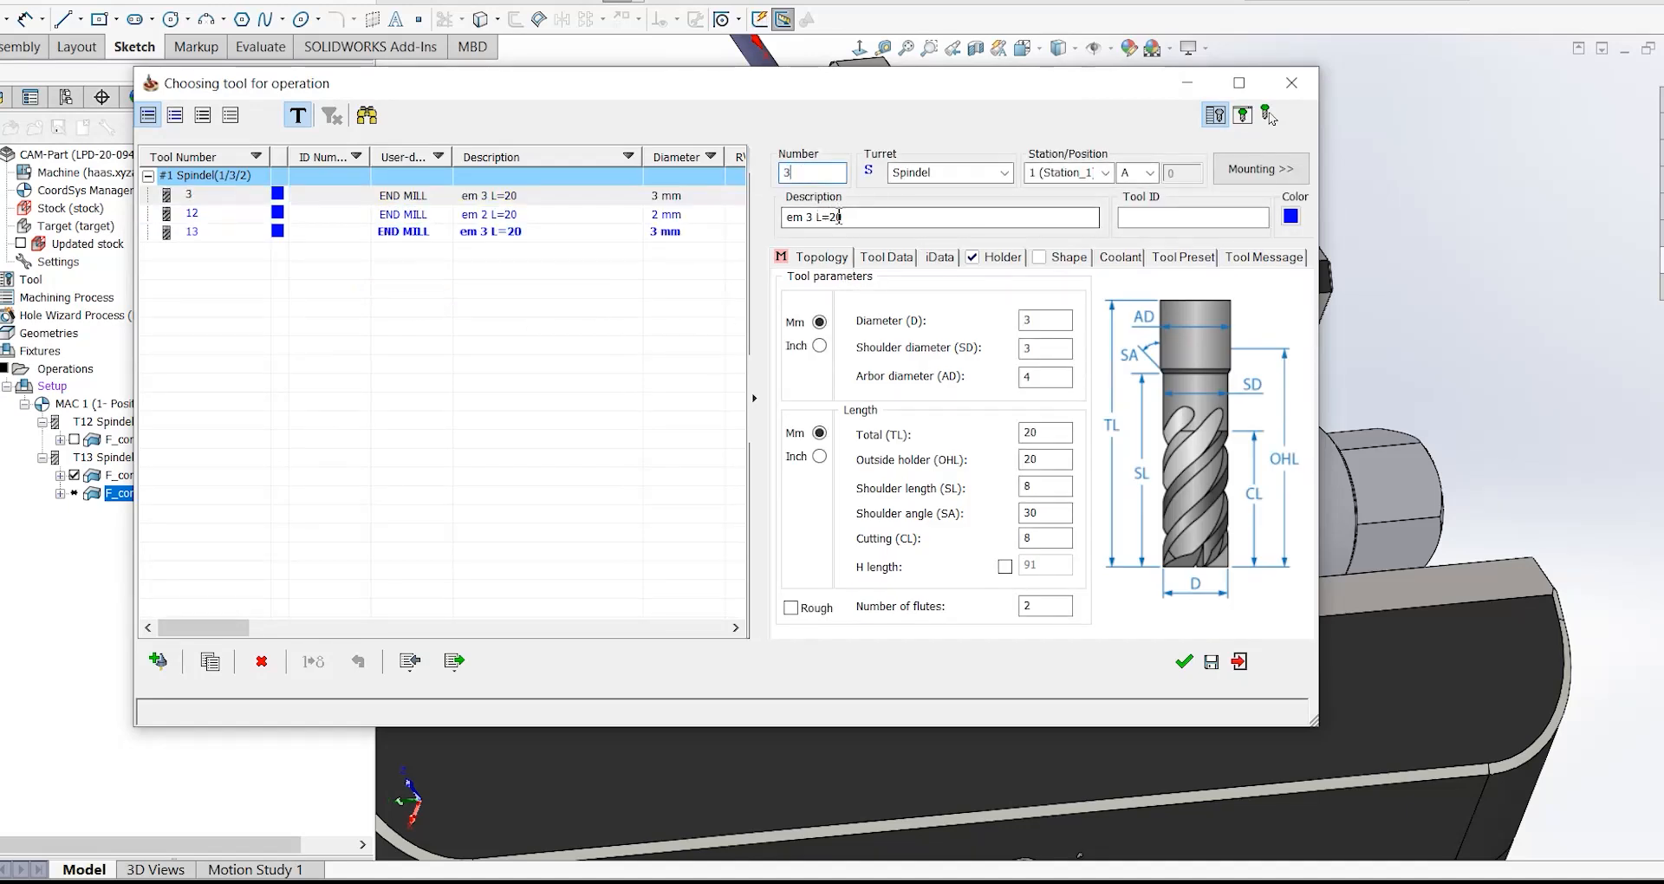
pyautogui.click(839, 218)
pyautogui.click(817, 217)
pyautogui.write('FIN')
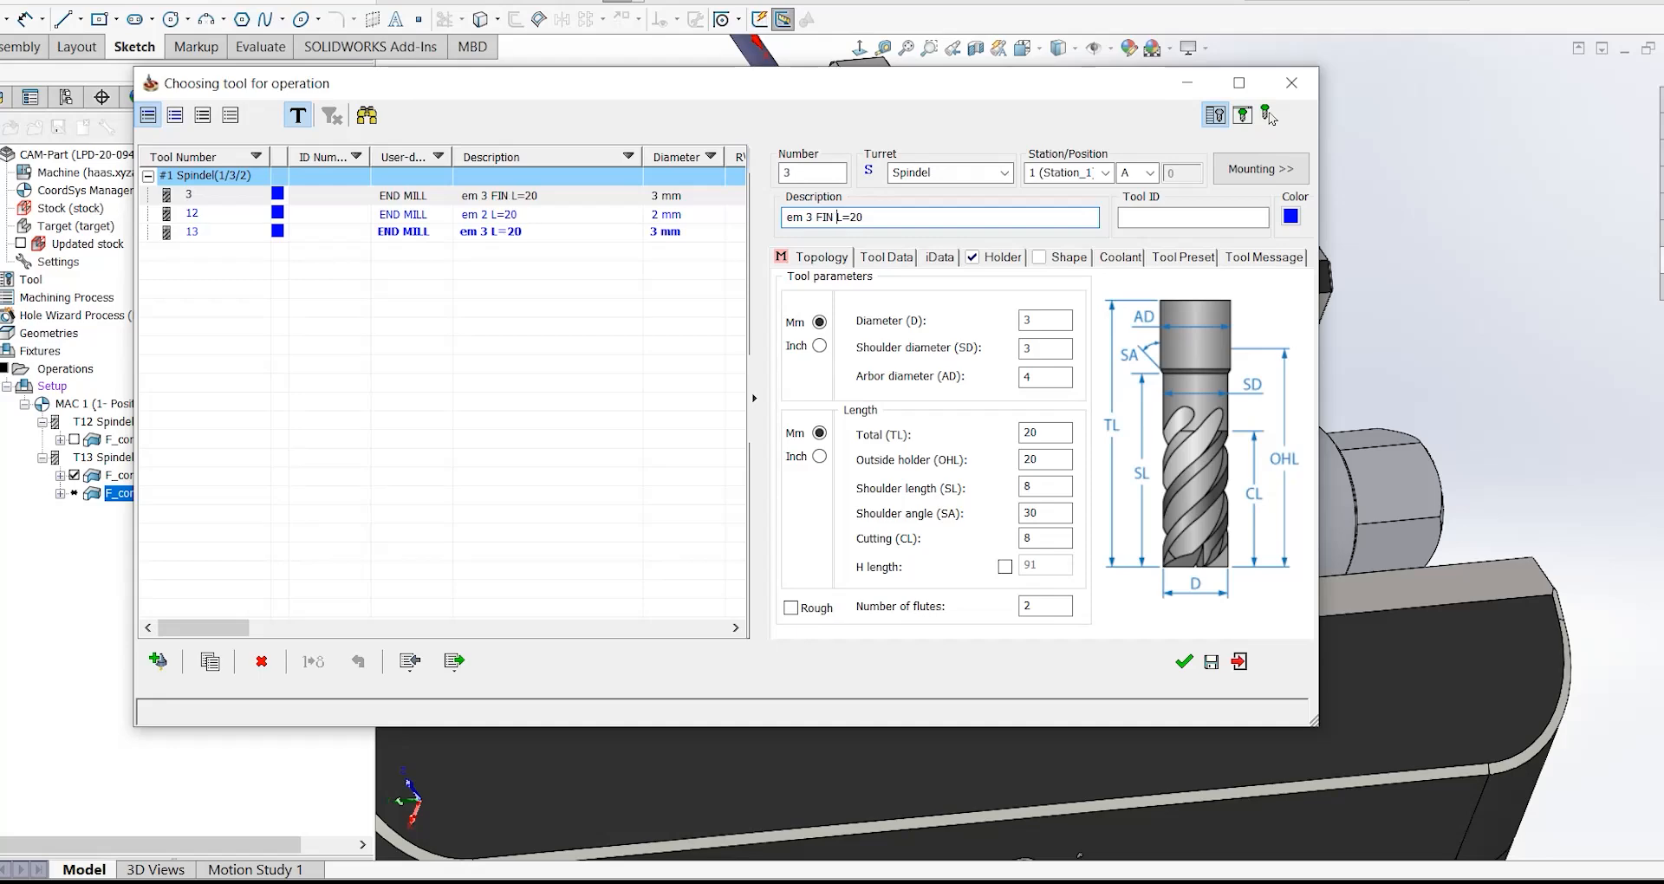
pyautogui.click(1183, 662)
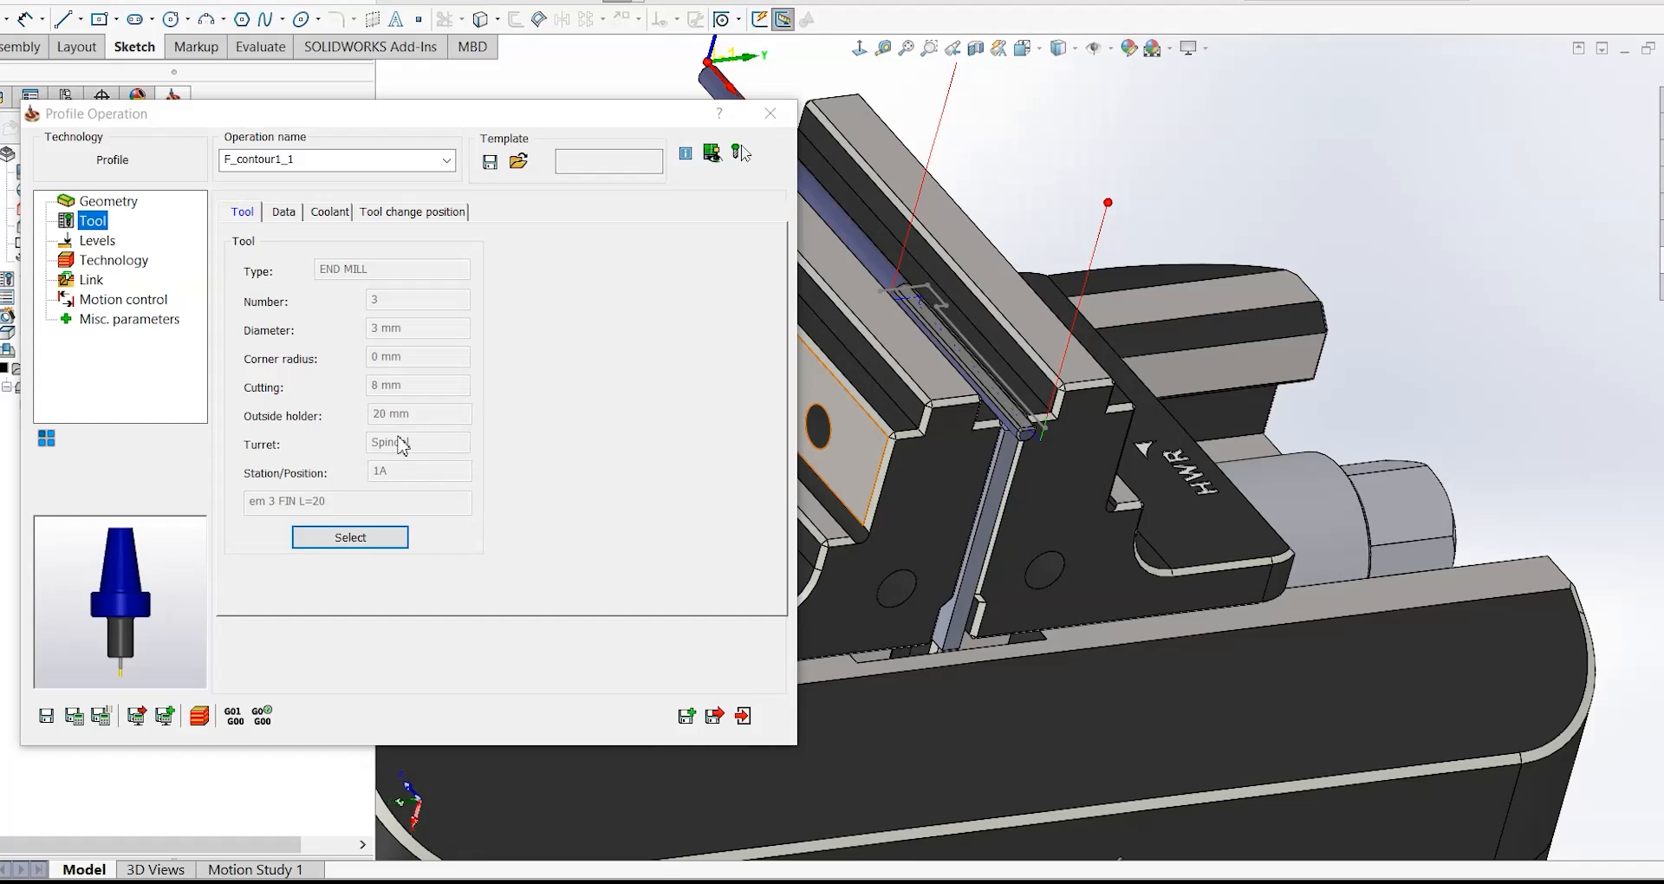
# - Set both Feed XY and Feed Z of the F_contour1_1 operation to 100
pyautogui.click(281, 214)
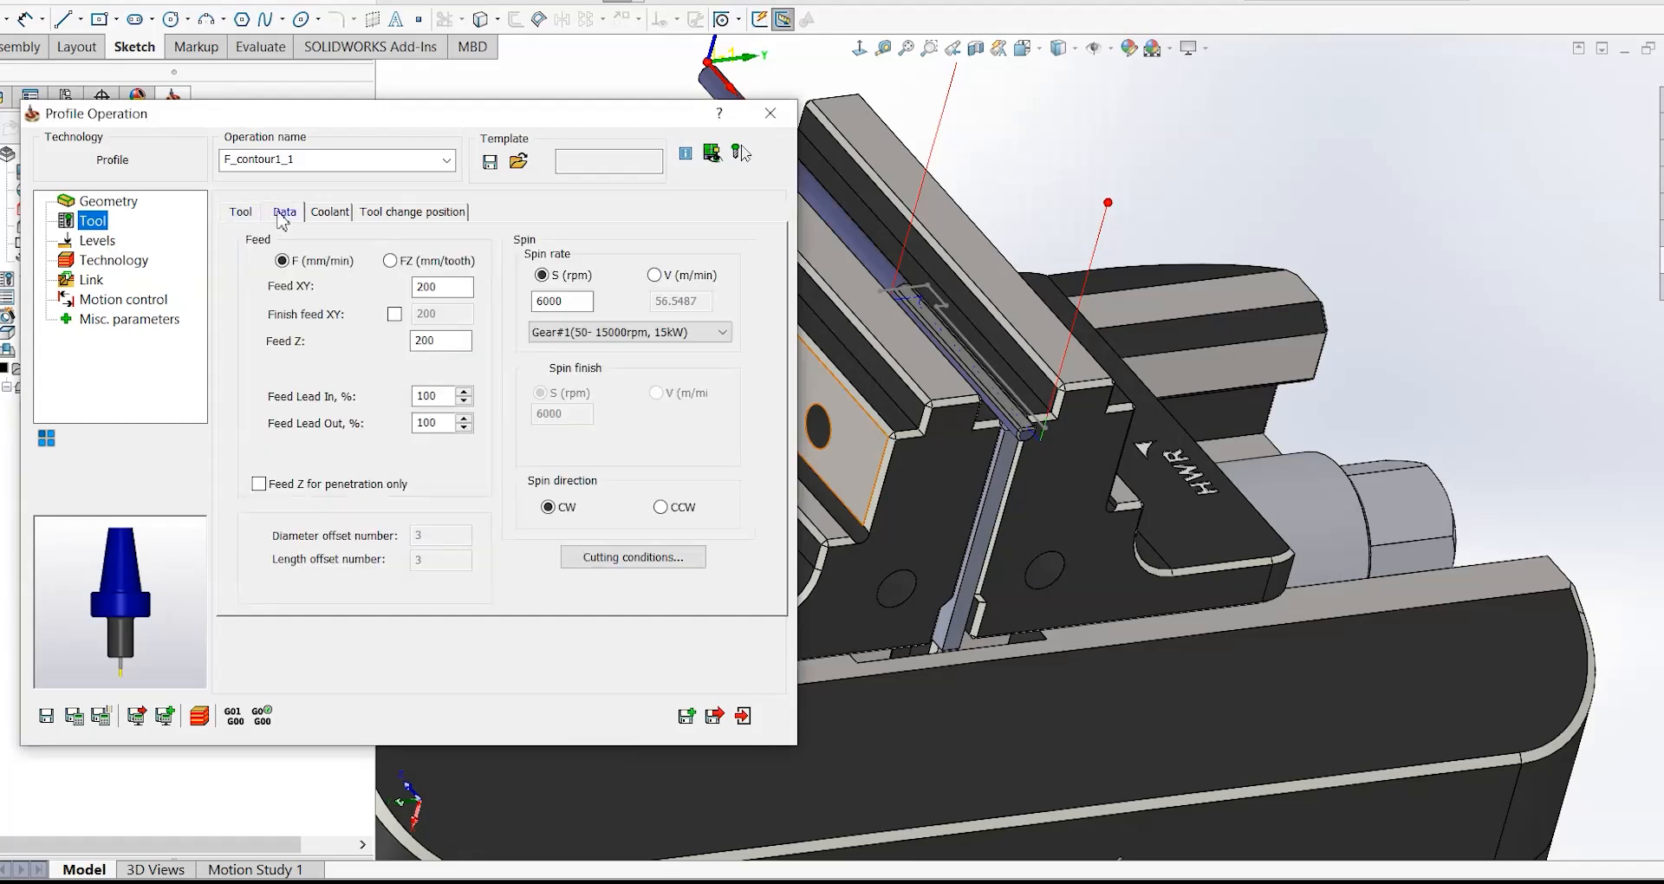
pyautogui.doubleClick(432, 288)
pyautogui.write('100')
pyautogui.doubleClick(429, 340)
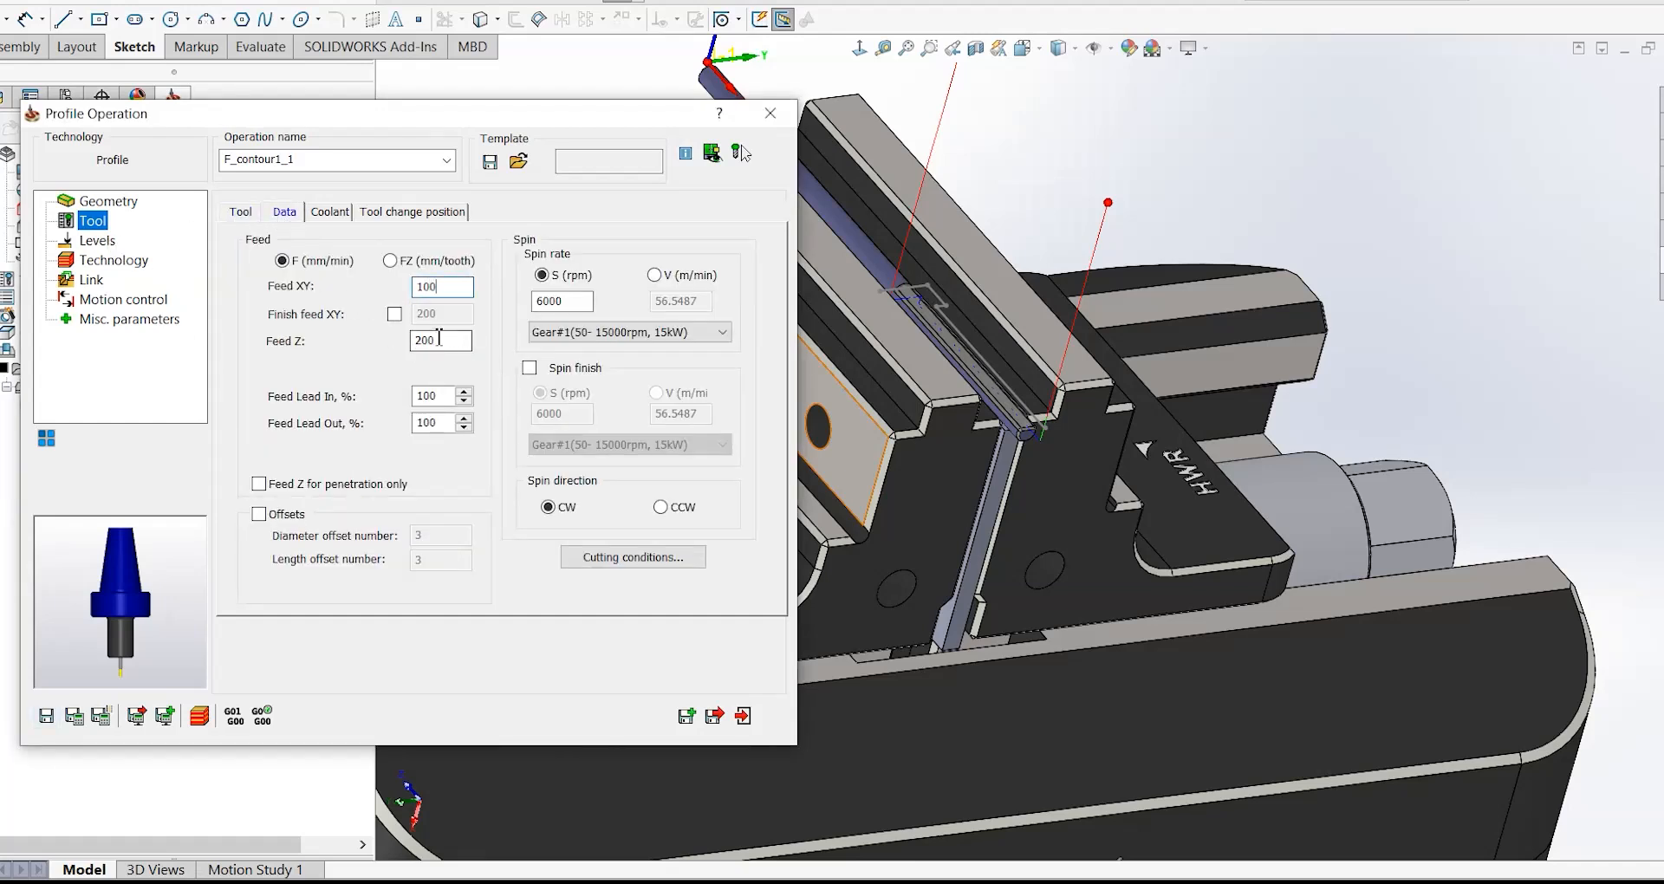
pyautogui.write('100')
# - Switch F_contour1_1 from roughing to a single finish pass, calculate the toolpath and close the operation
pyautogui.click(97, 240)
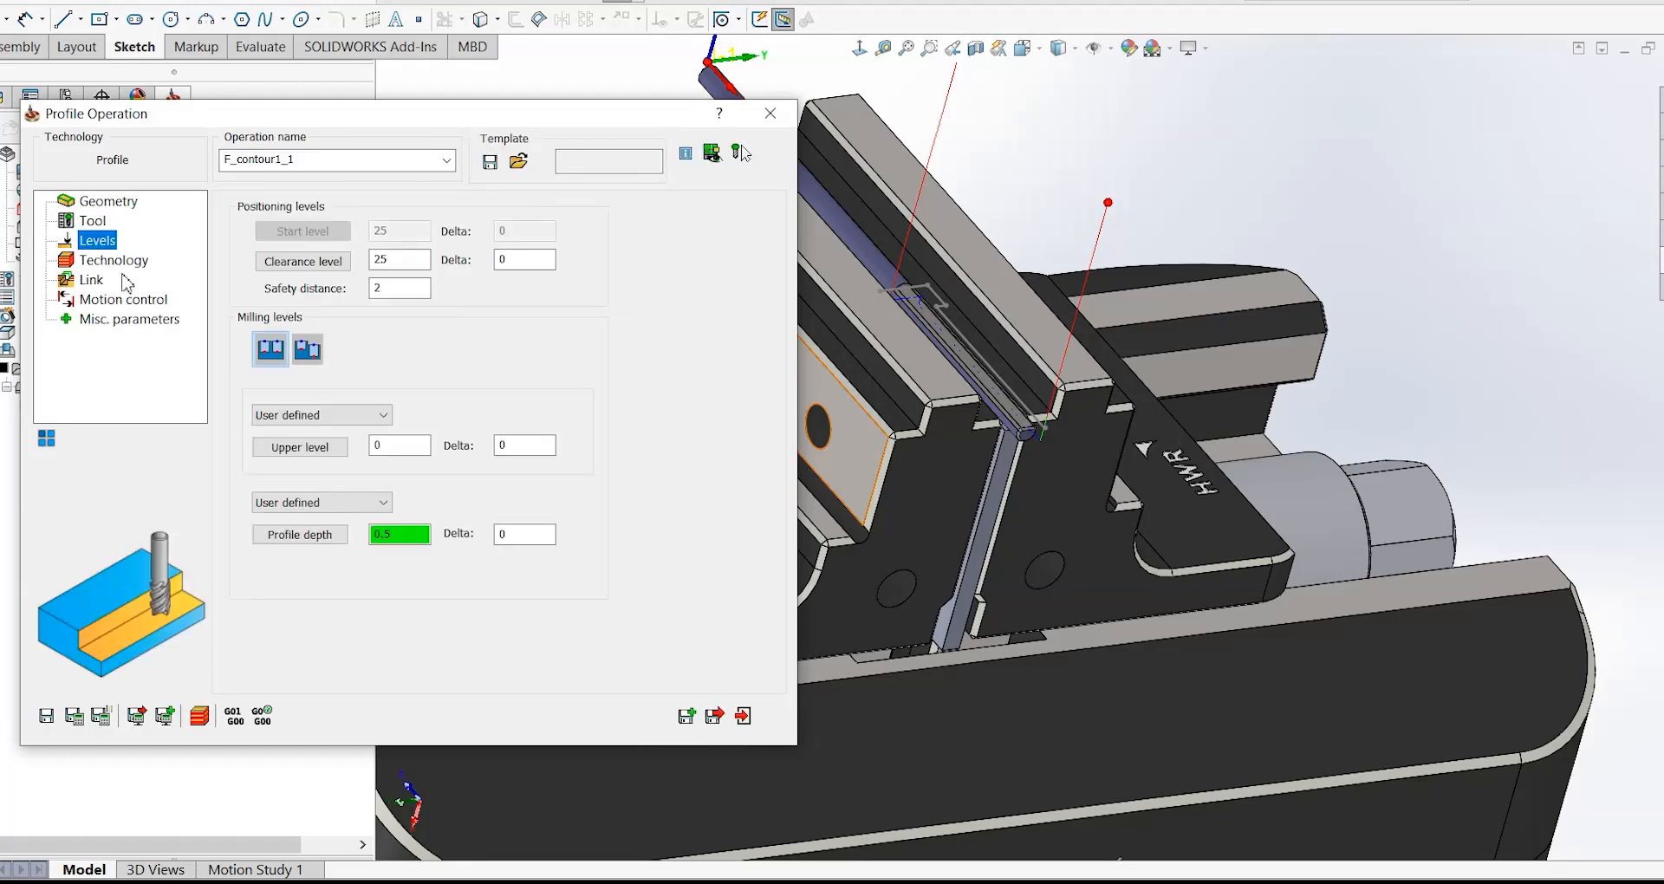
pyautogui.click(130, 261)
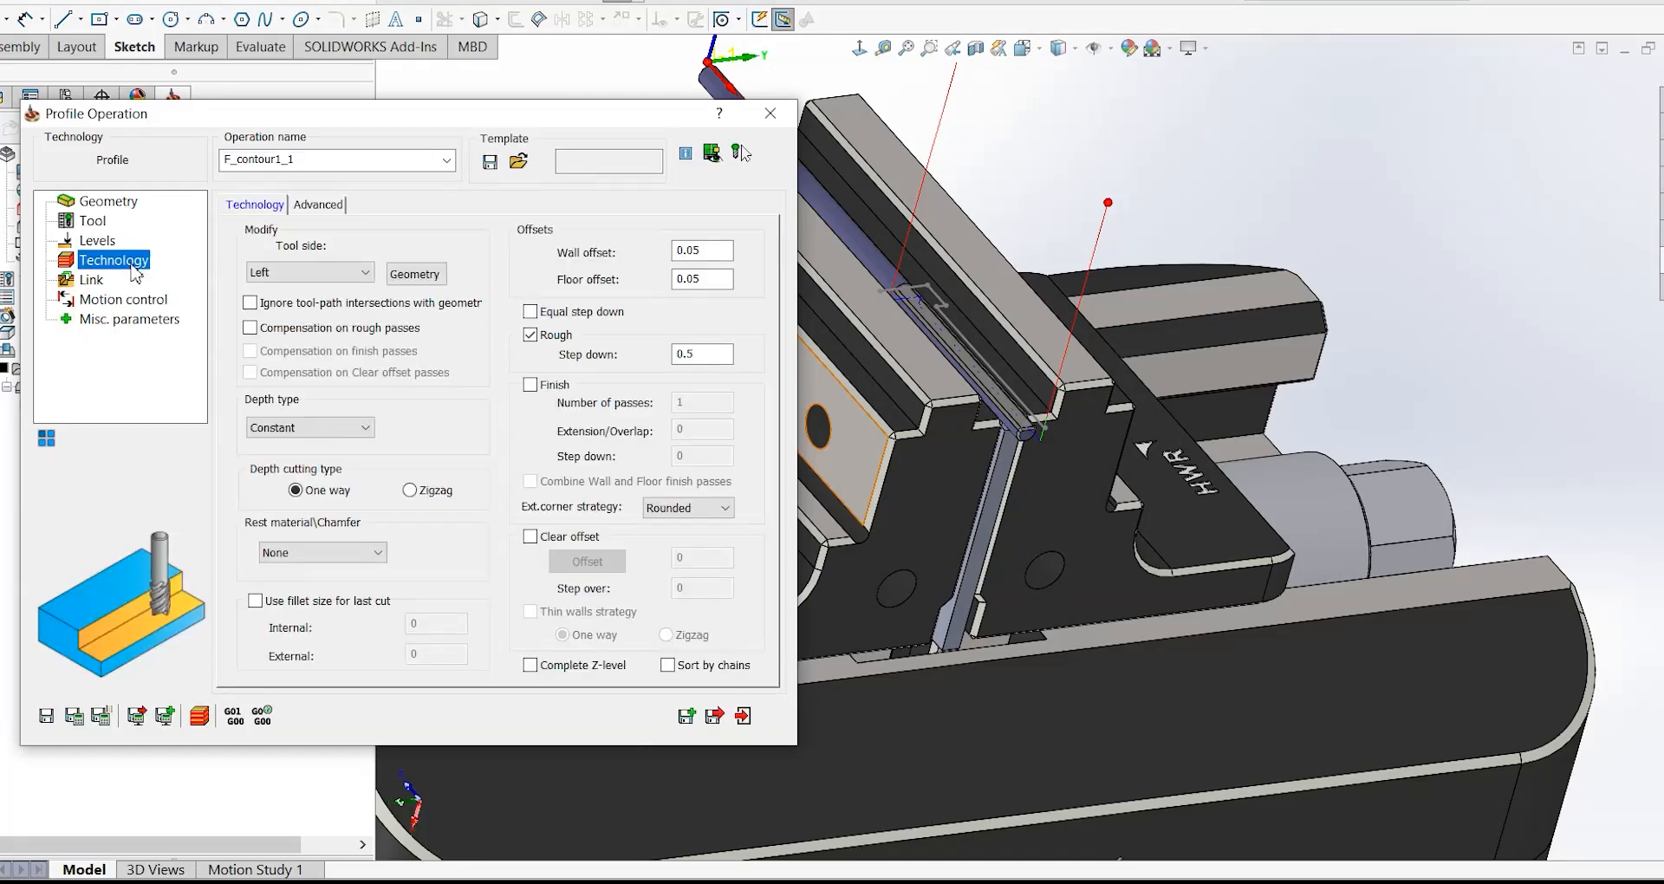
pyautogui.click(532, 335)
pyautogui.click(532, 387)
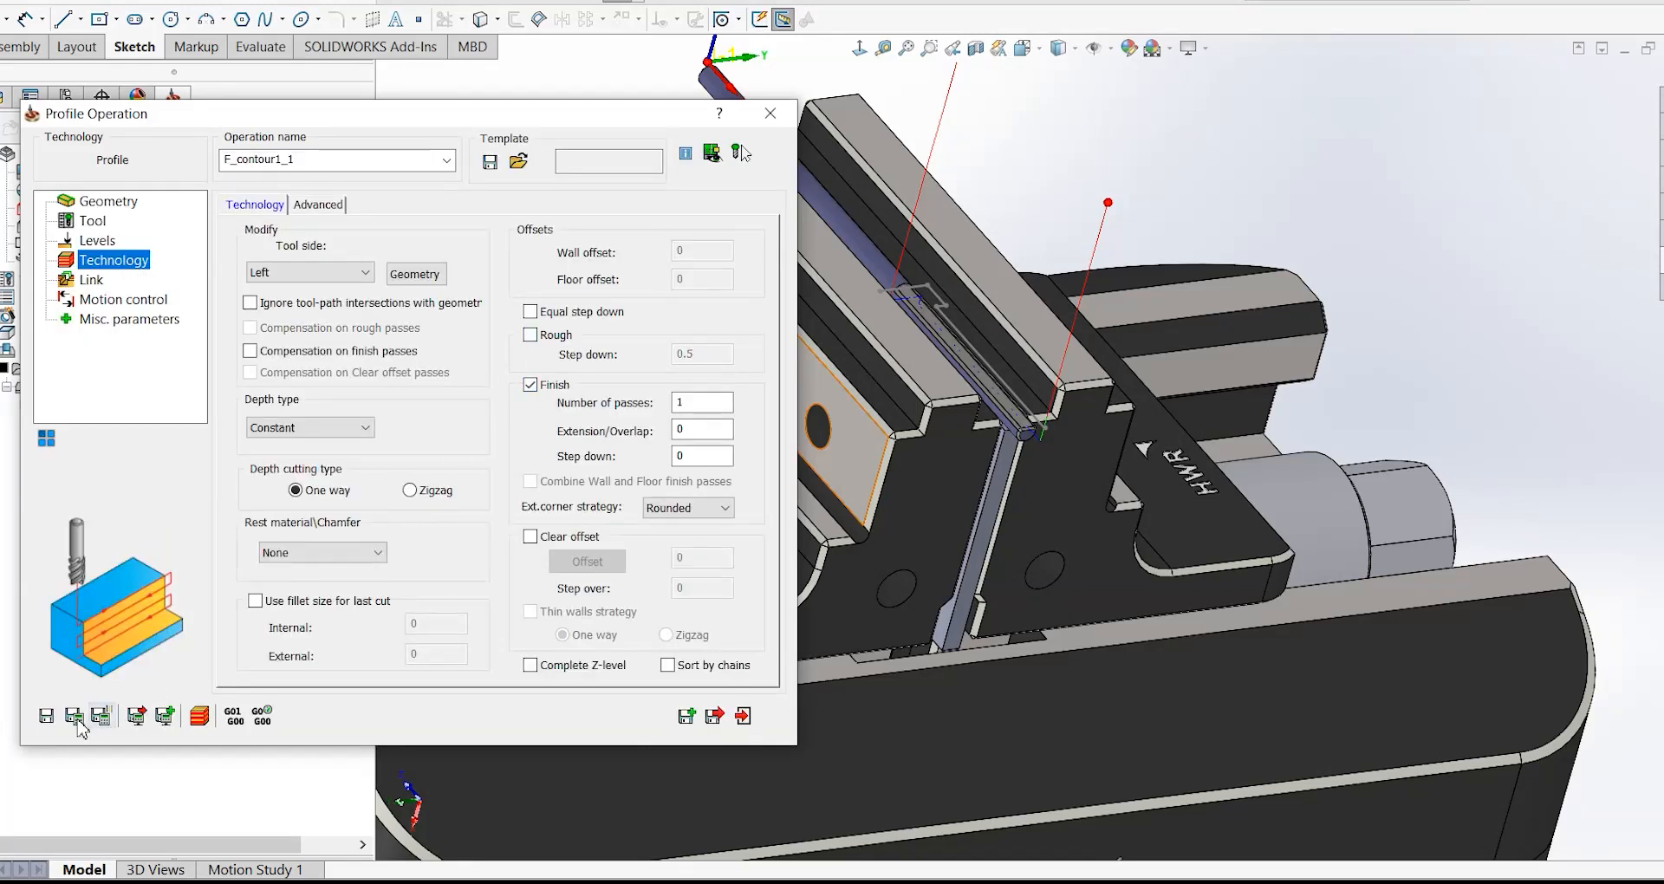
pyautogui.click(77, 717)
pyautogui.click(742, 716)
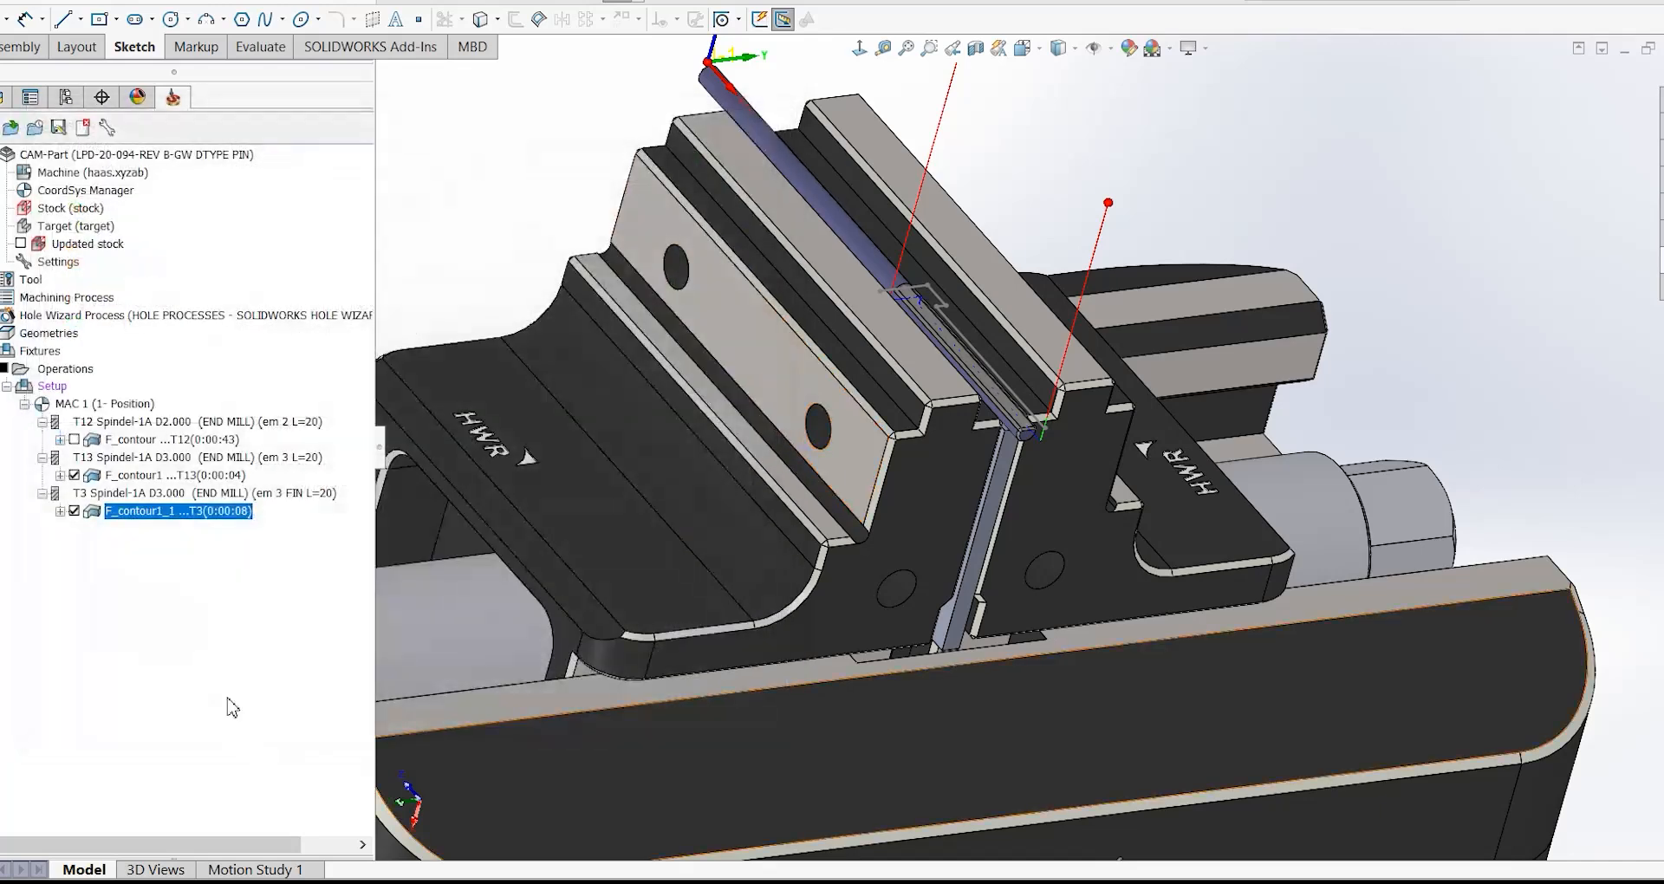
# - Simulate the F_contour1_1 operation step by step with the view close to the pin's end
pyautogui.rightClick(234, 530)
pyautogui.click(434, 346)
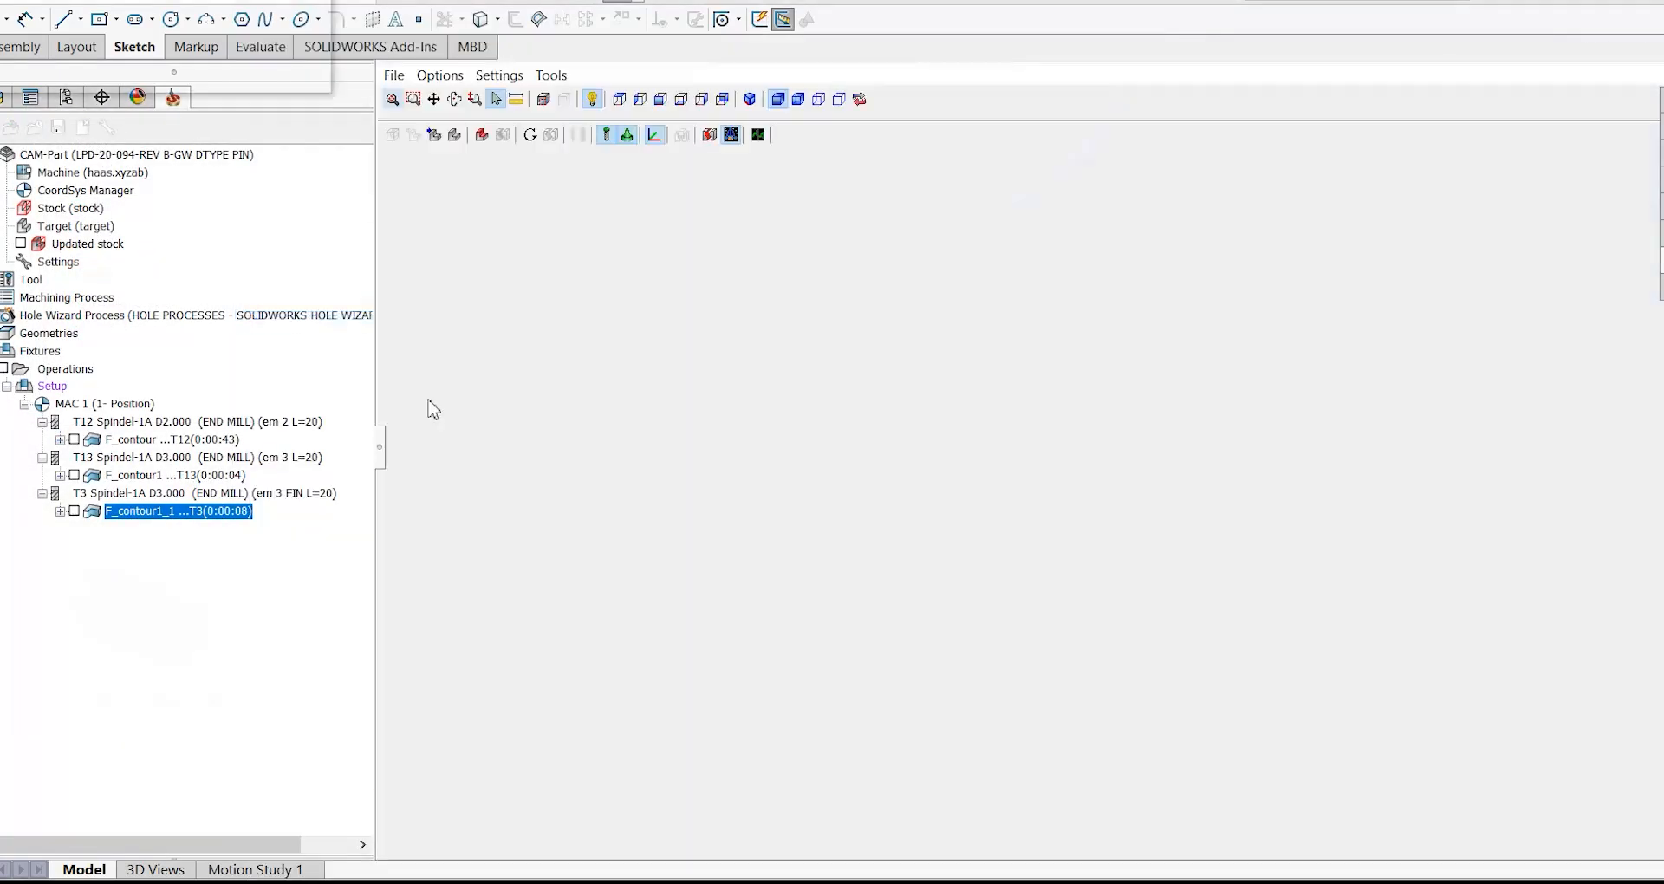
pyautogui.scroll(8, 1151, 465)
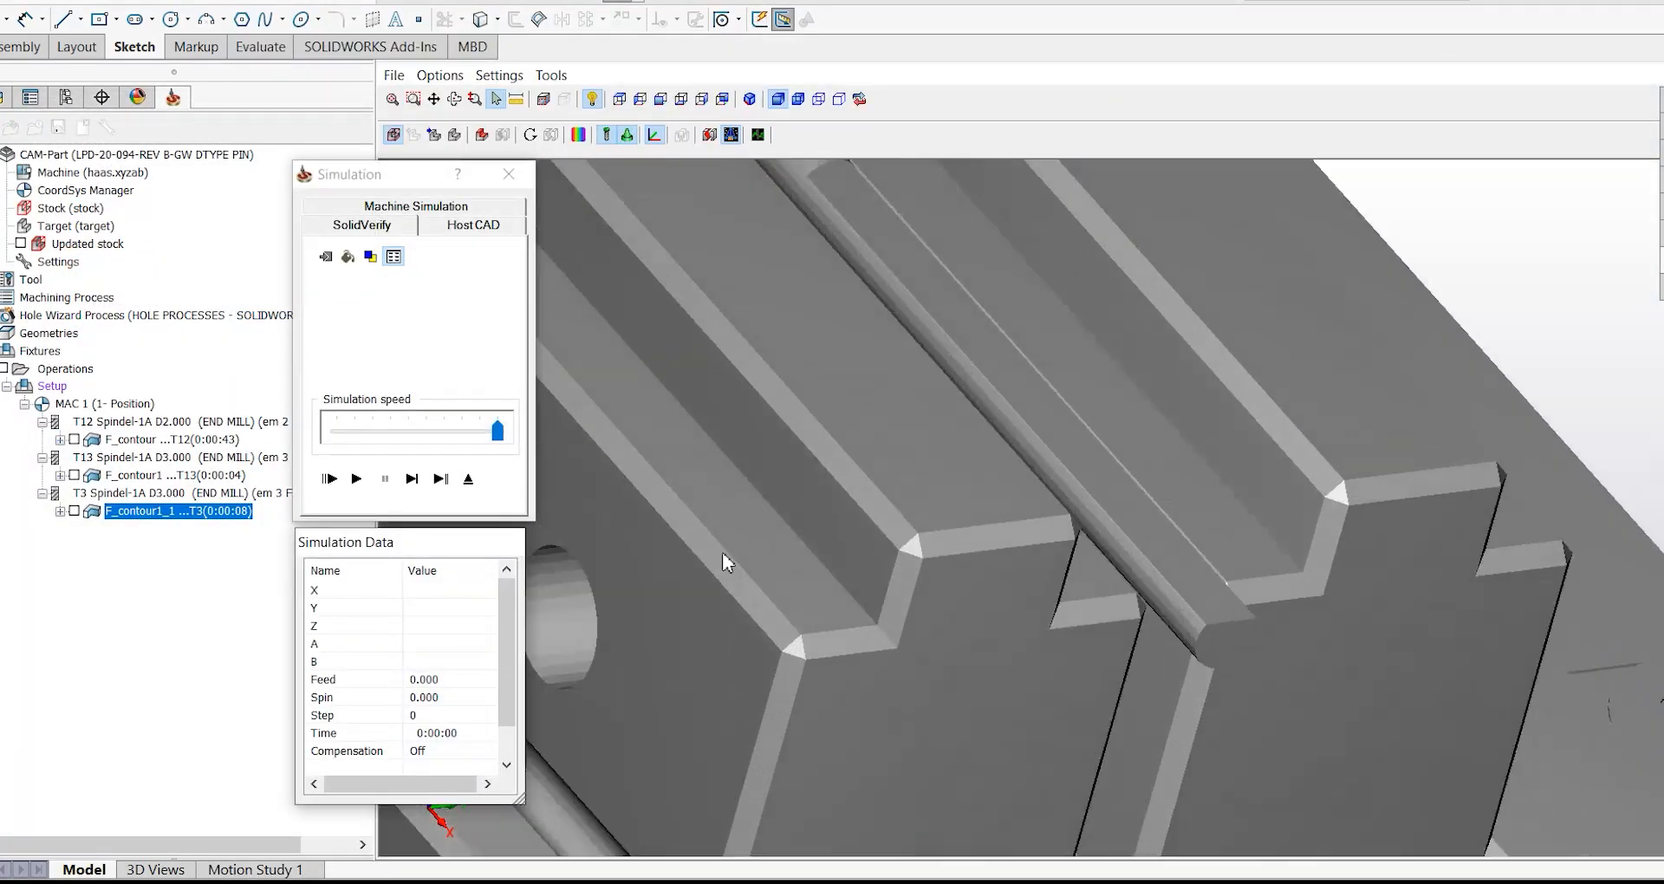
pyautogui.click(412, 479)
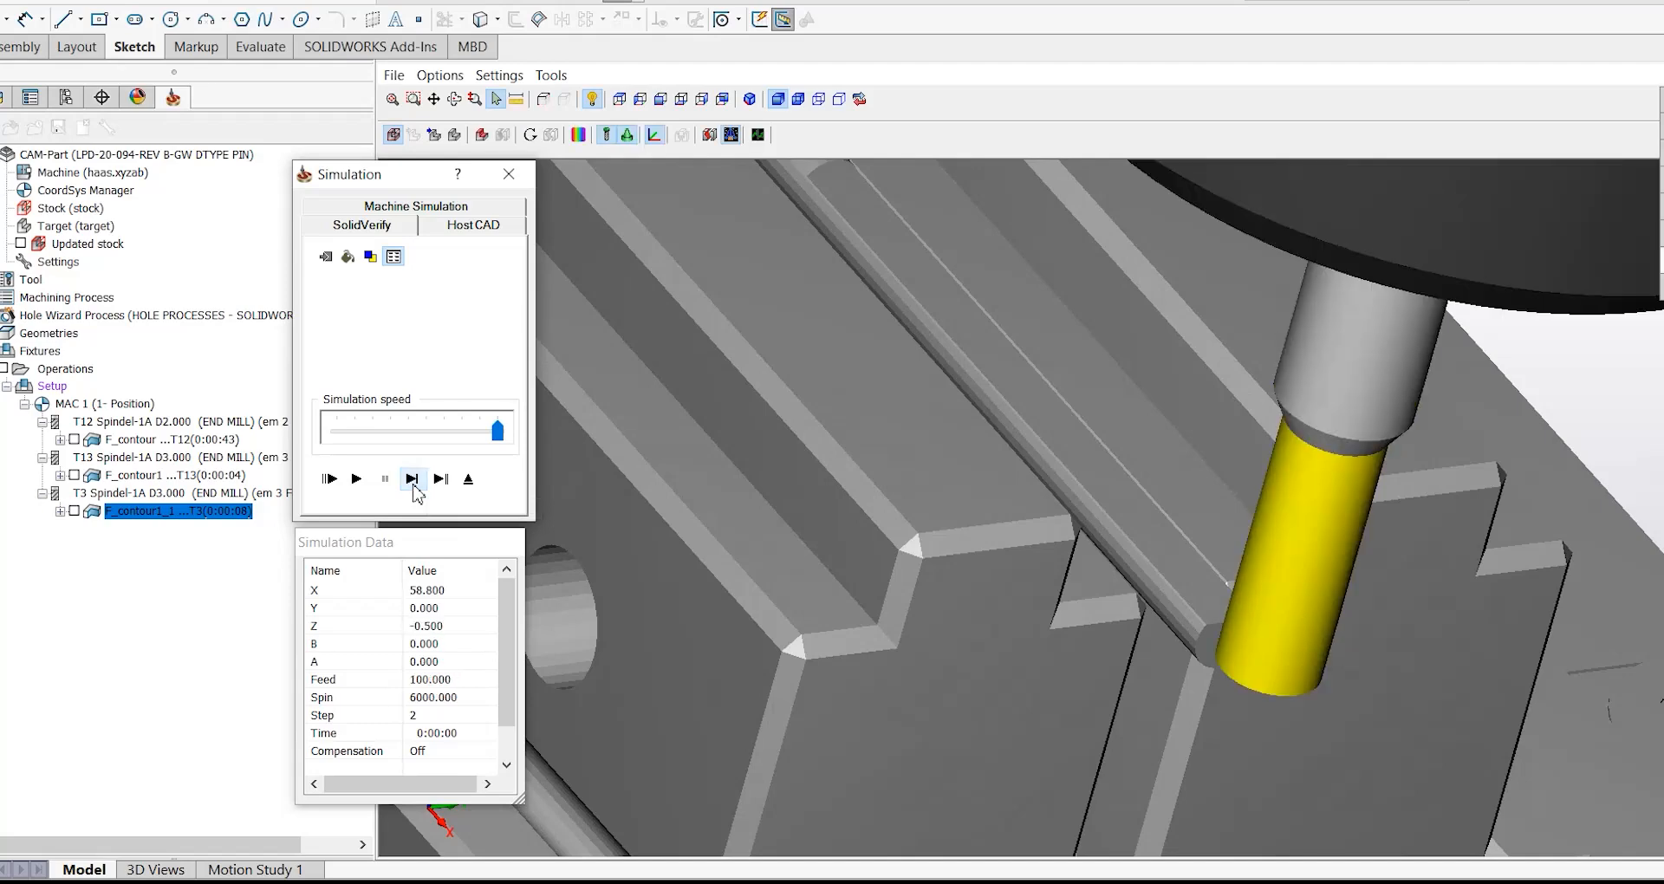
pyautogui.click(413, 479)
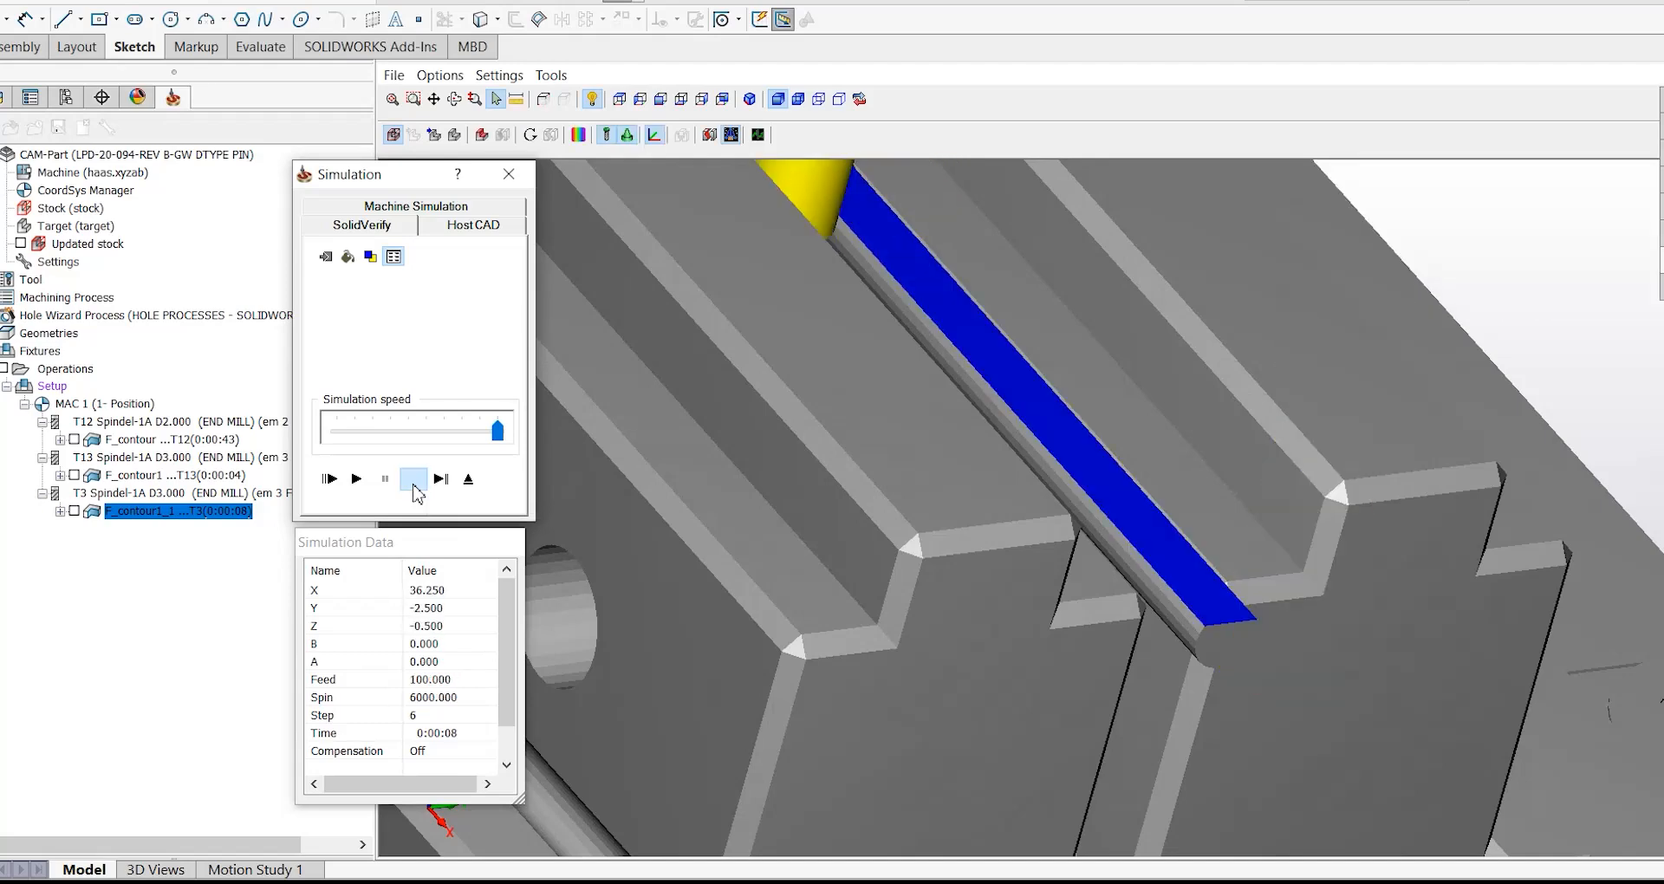
pyautogui.click(413, 480)
# - Inspect the machined flat on the pin, compare the result with the target by colour, and exit the simulation
pyautogui.scroll(-6, 713, 494)
pyautogui.moveTo(787, 501)
pyautogui.mouseDown(button='middle')
pyautogui.moveTo(769, 472)
pyautogui.moveTo(790, 484)
pyautogui.mouseUp(button='middle')
pyautogui.scroll(6, 872, 553)
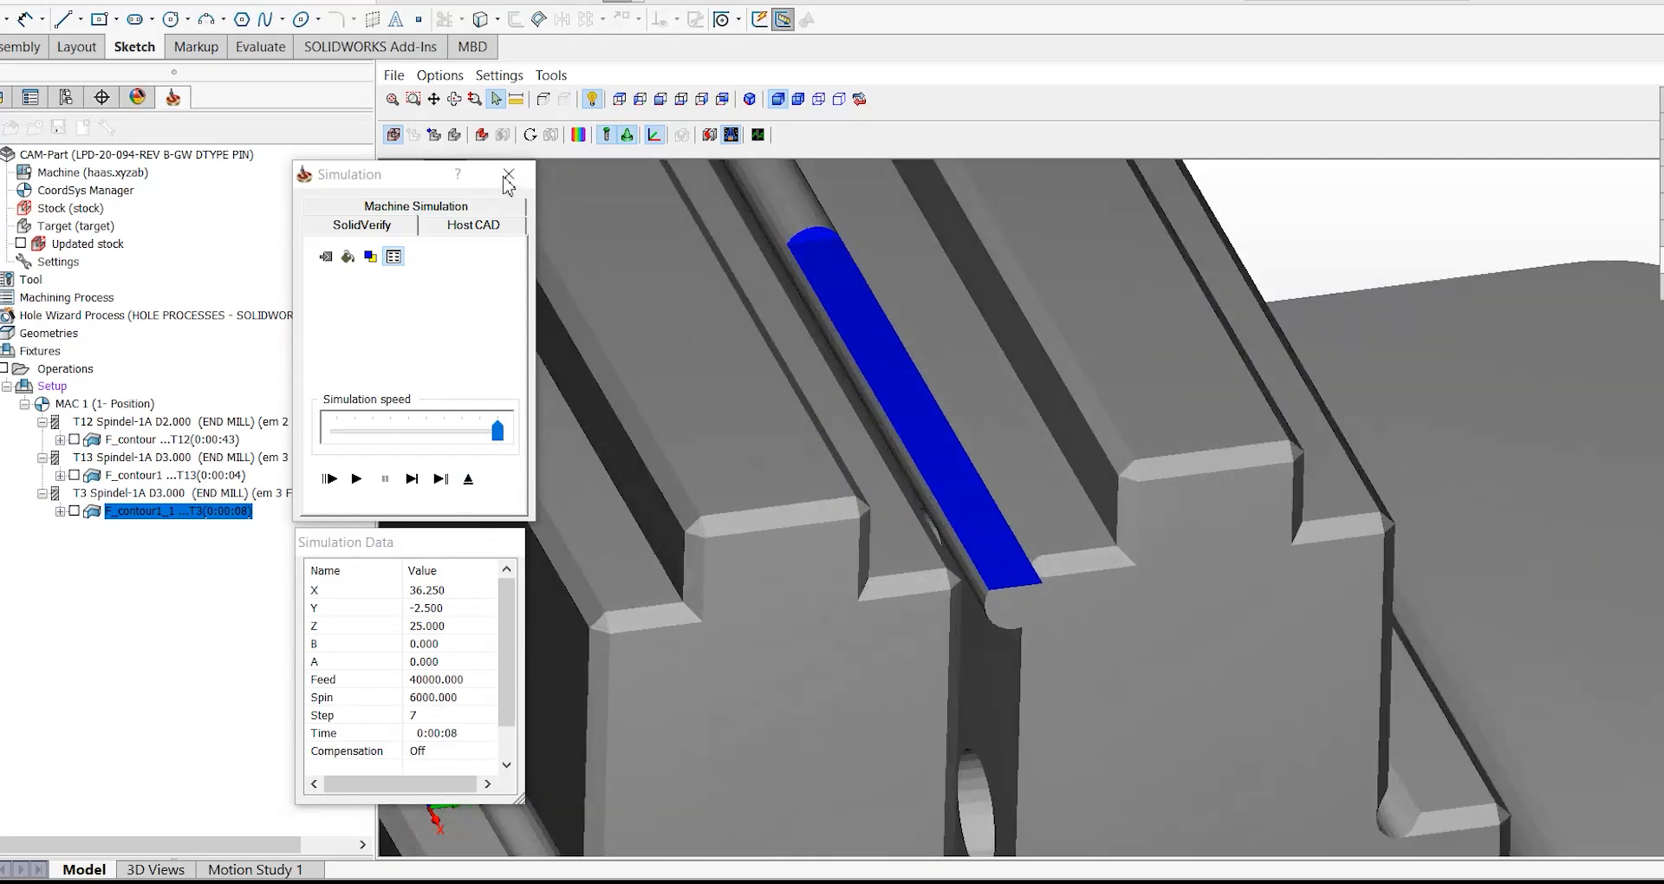
pyautogui.click(482, 135)
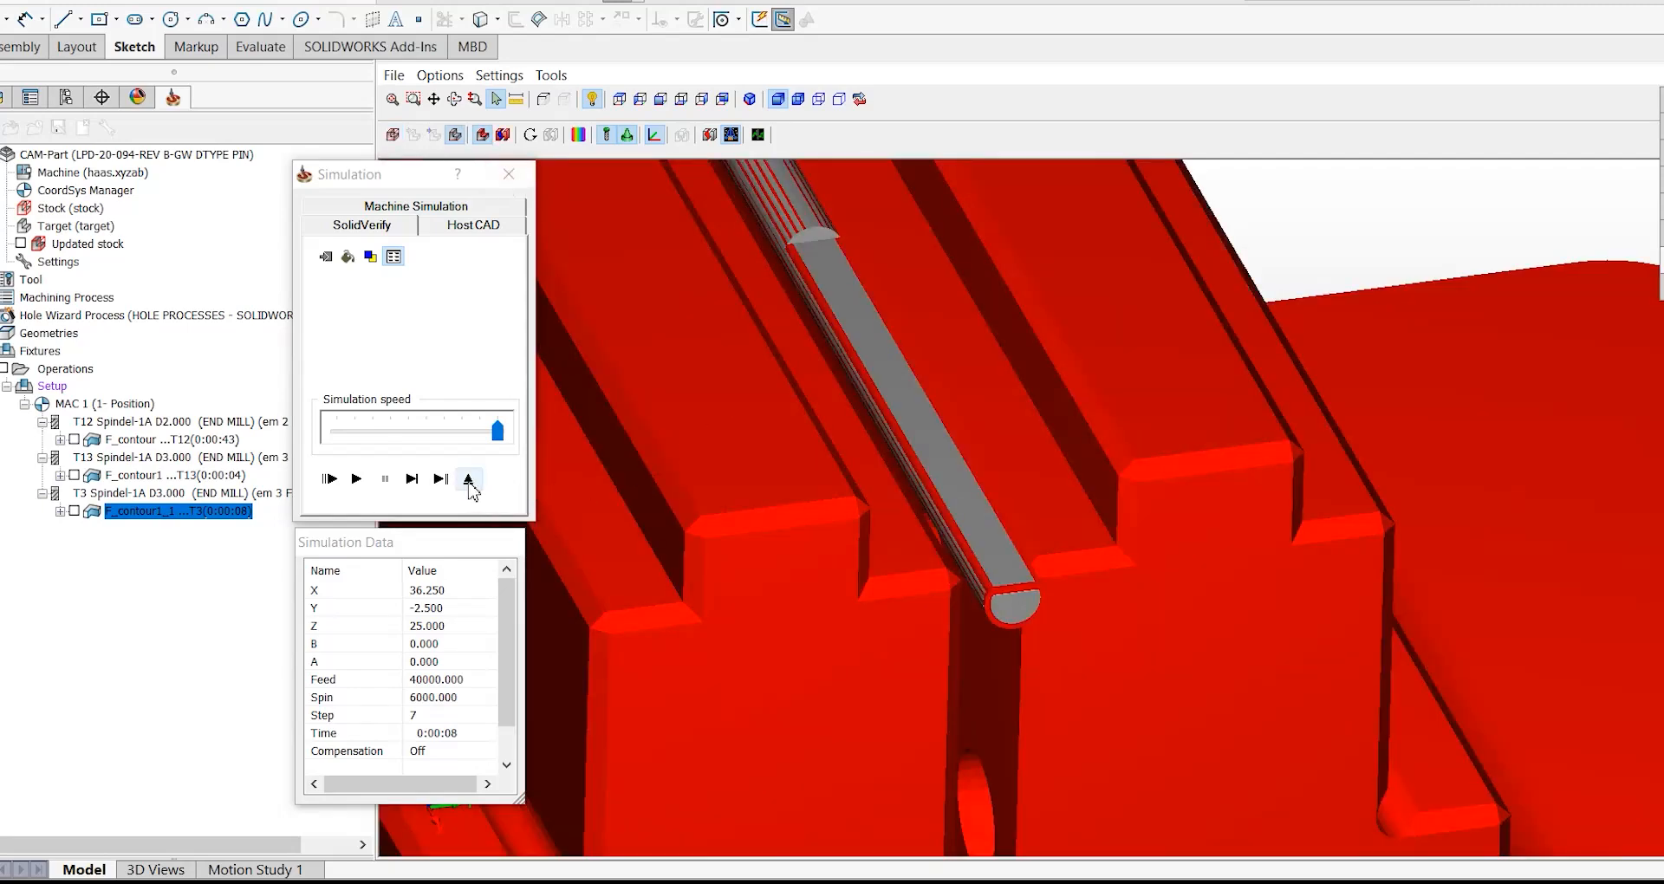
pyautogui.click(469, 478)
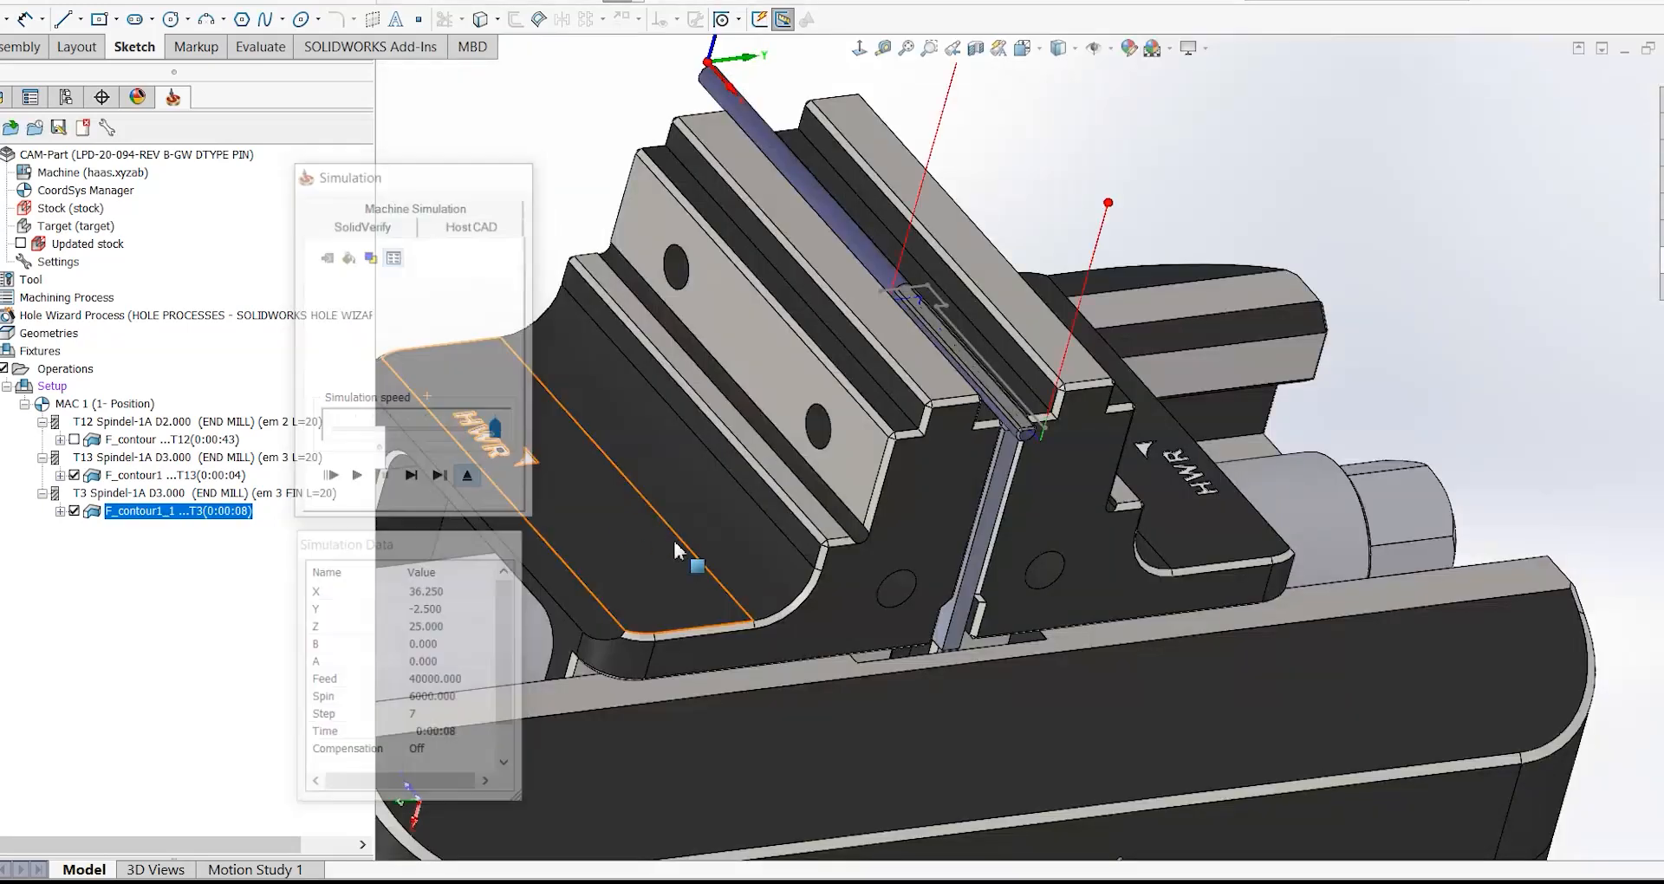
# - Add an HSS milling operation after F_contour1_1 and set its technology to Parallel cuts: Constant Z
pyautogui.rightClick(224, 516)
pyautogui.moveTo(507, 31)
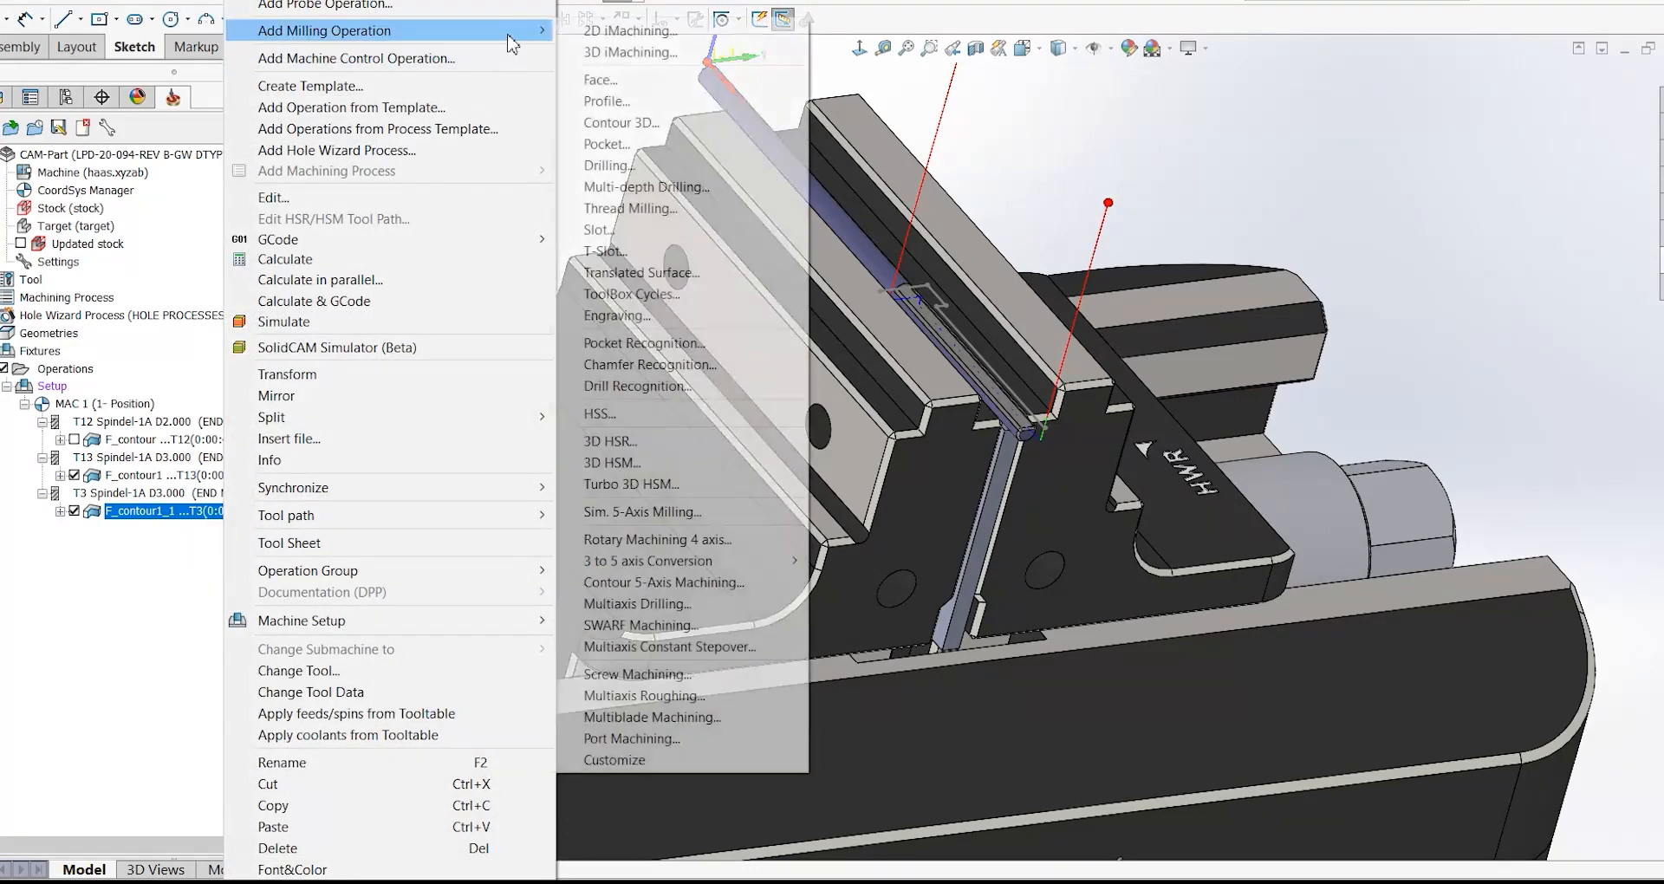
pyautogui.click(607, 442)
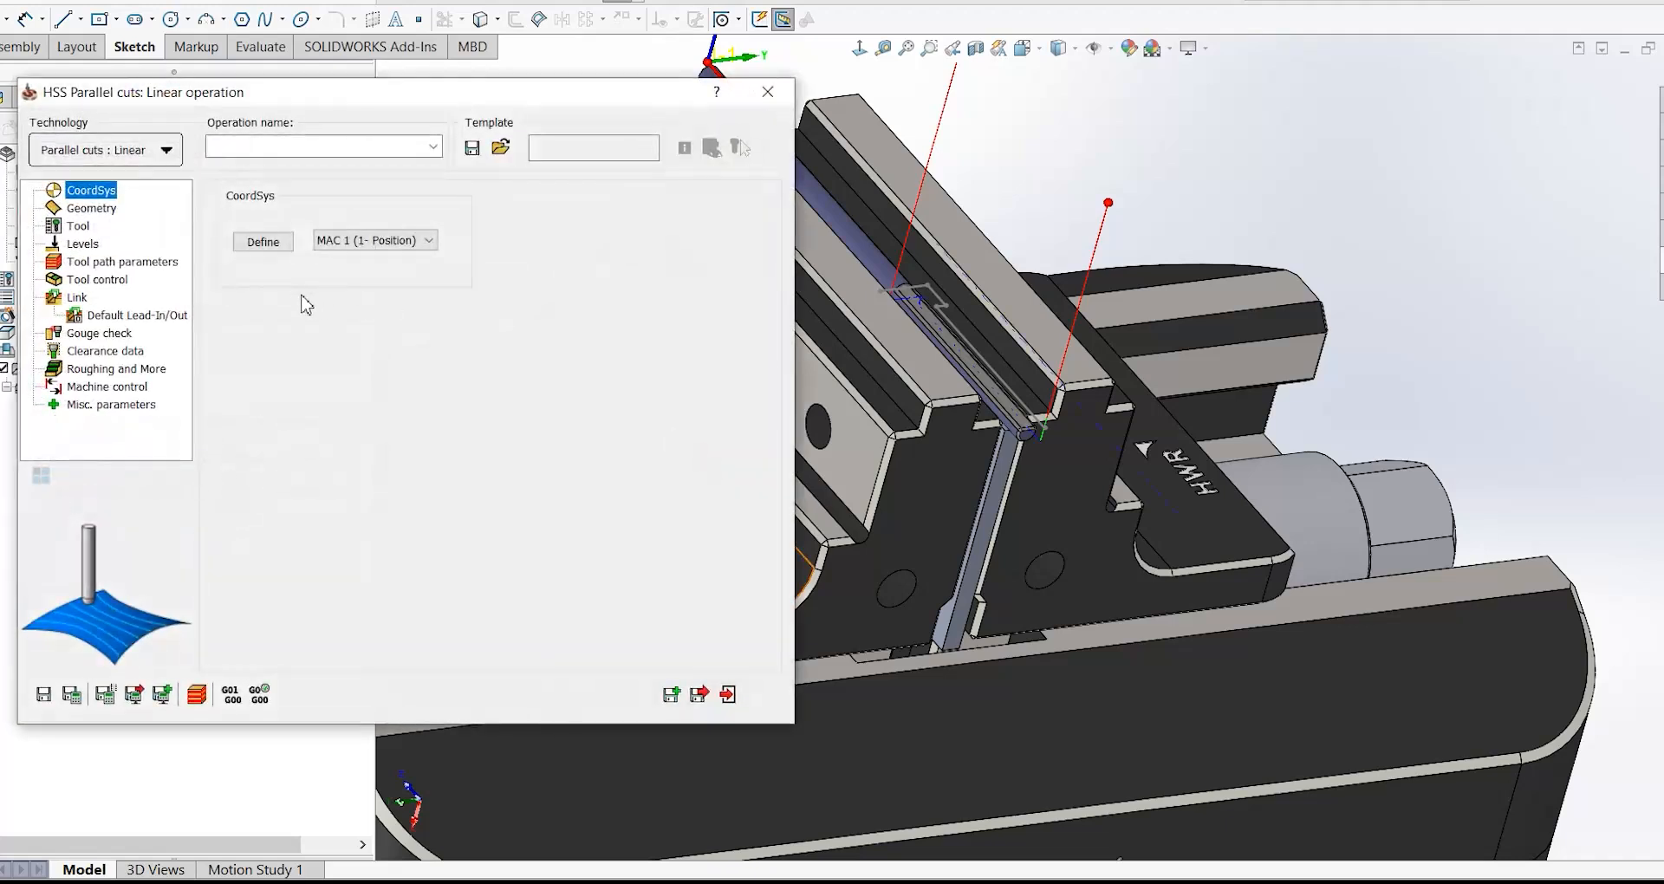
pyautogui.click(113, 211)
pyautogui.click(165, 152)
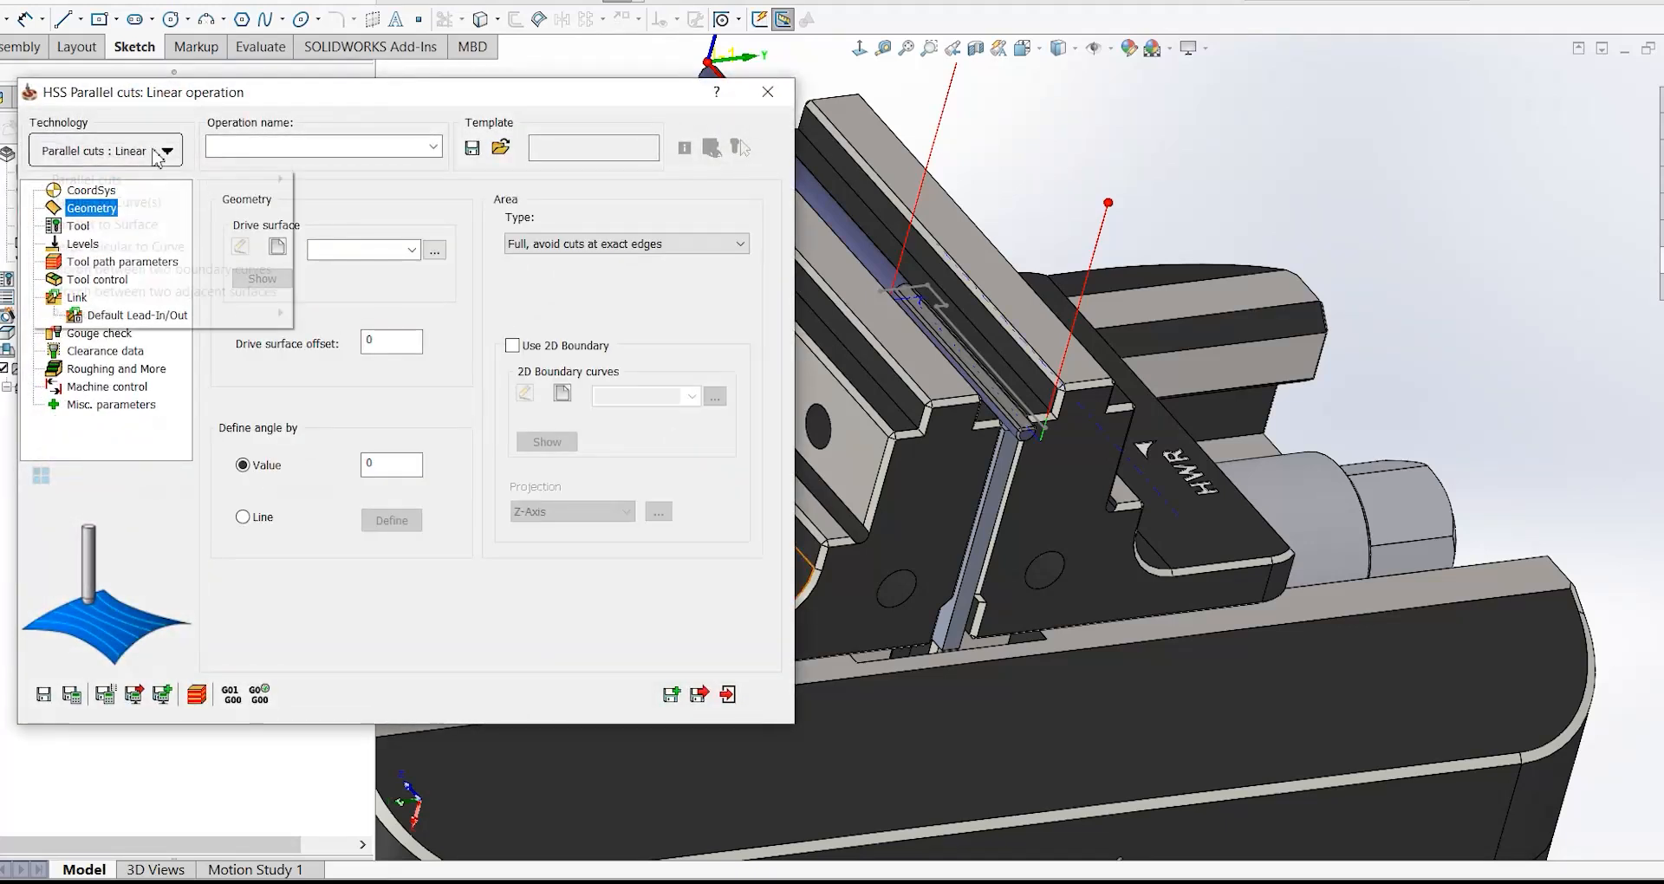
pyautogui.click(326, 208)
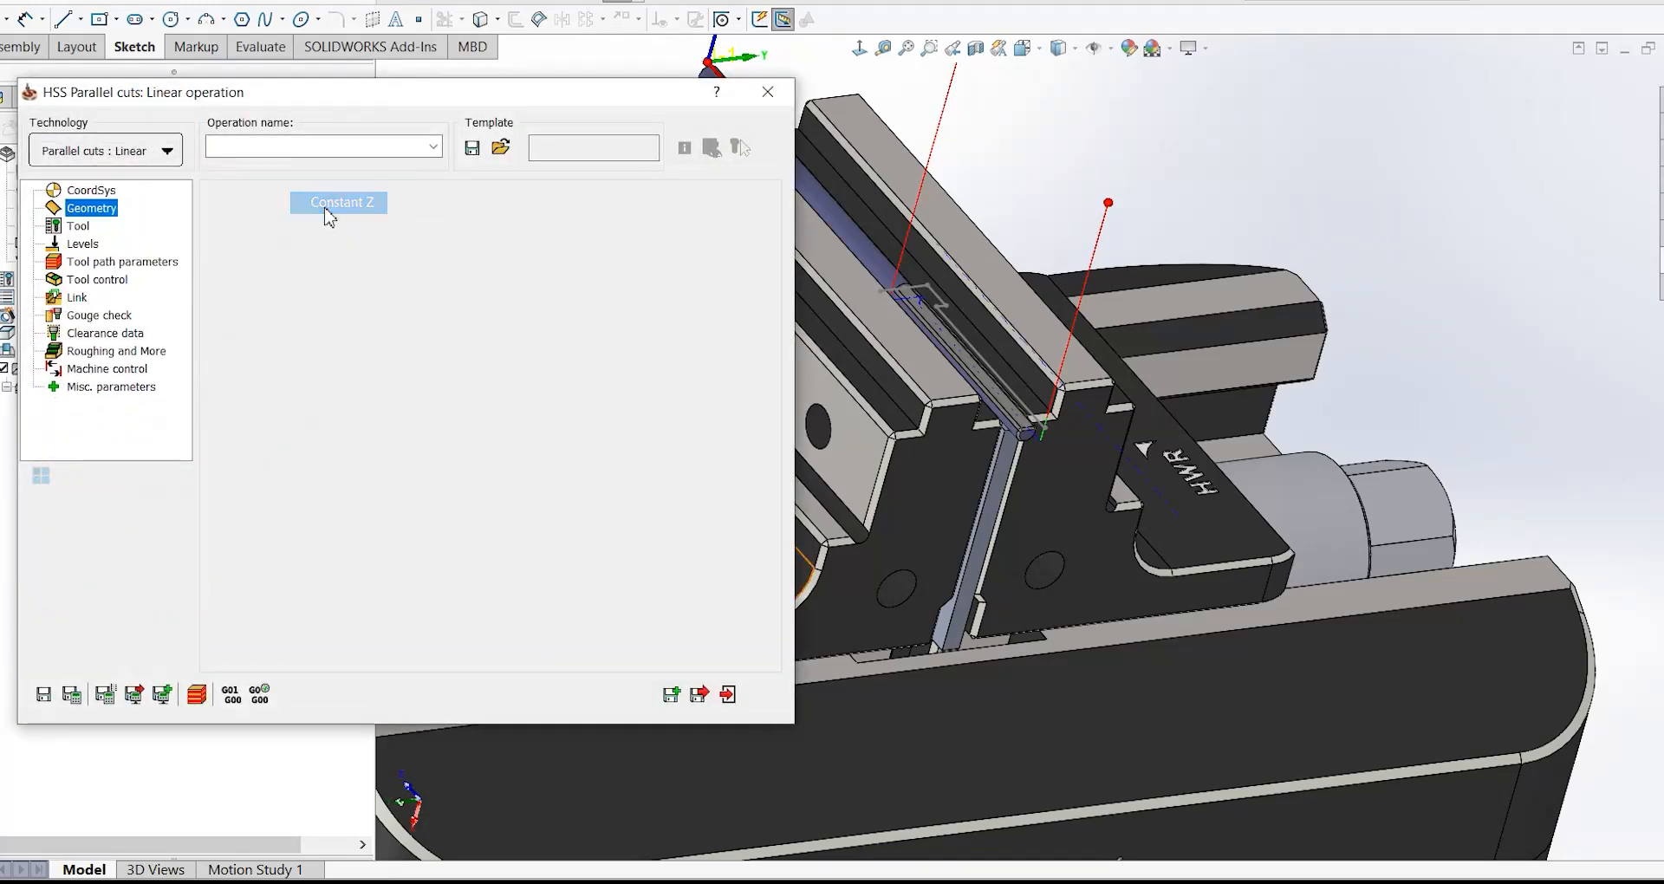
# - Define the drive surface by selecting the five connected edge faces along both sides and the end of the pin's flat
pyautogui.click(91, 209)
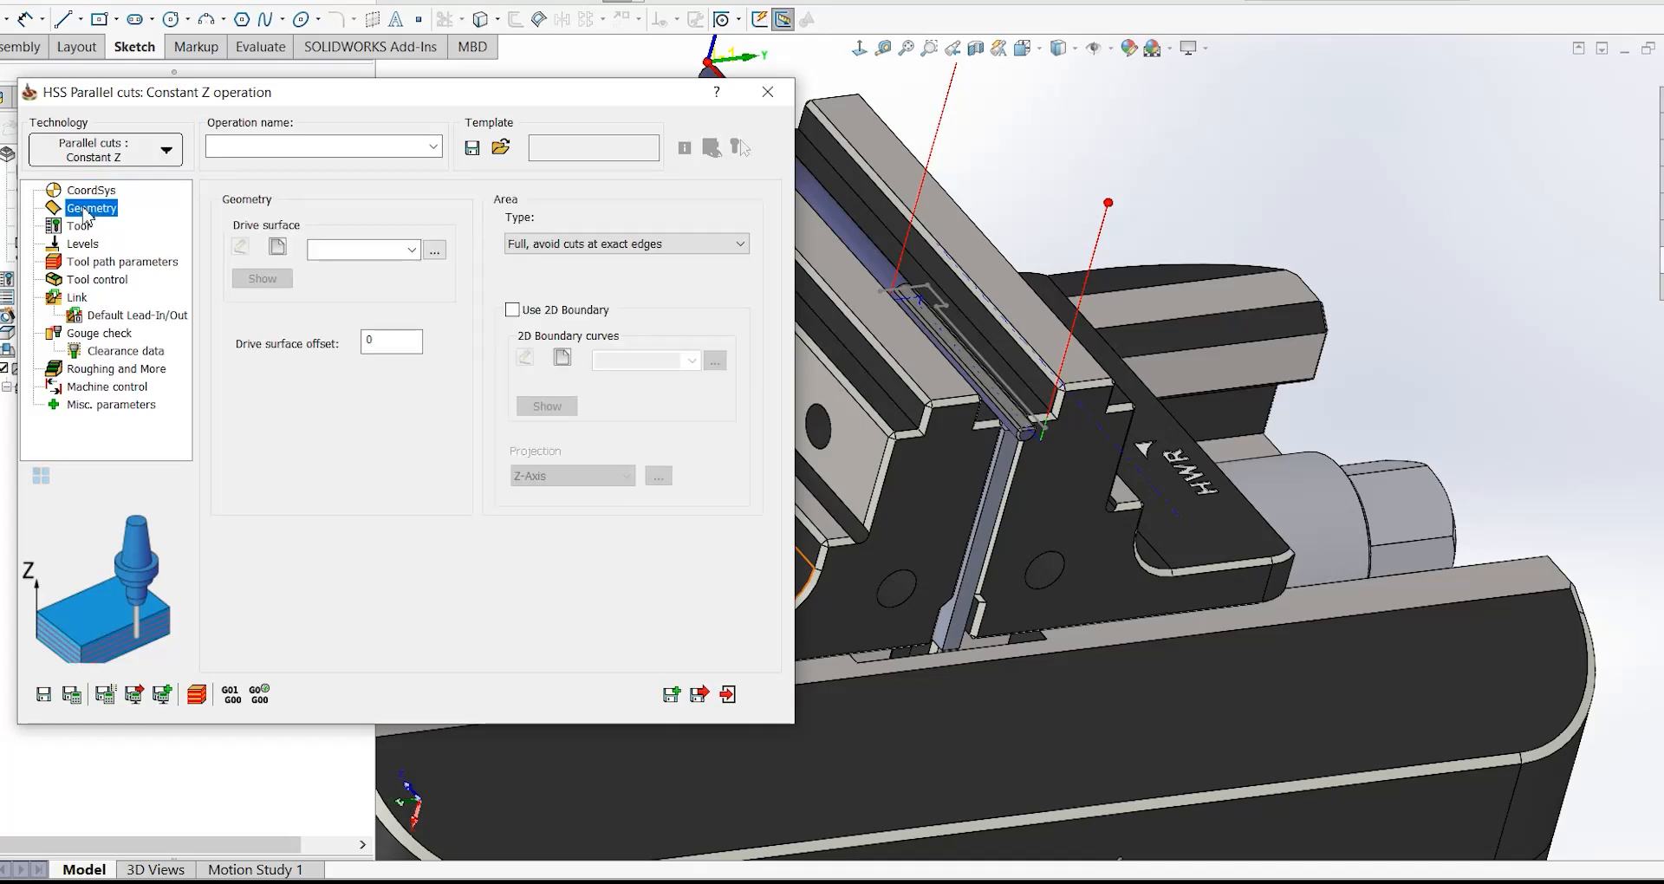
pyautogui.click(277, 248)
pyautogui.scroll(-5, 1031, 442)
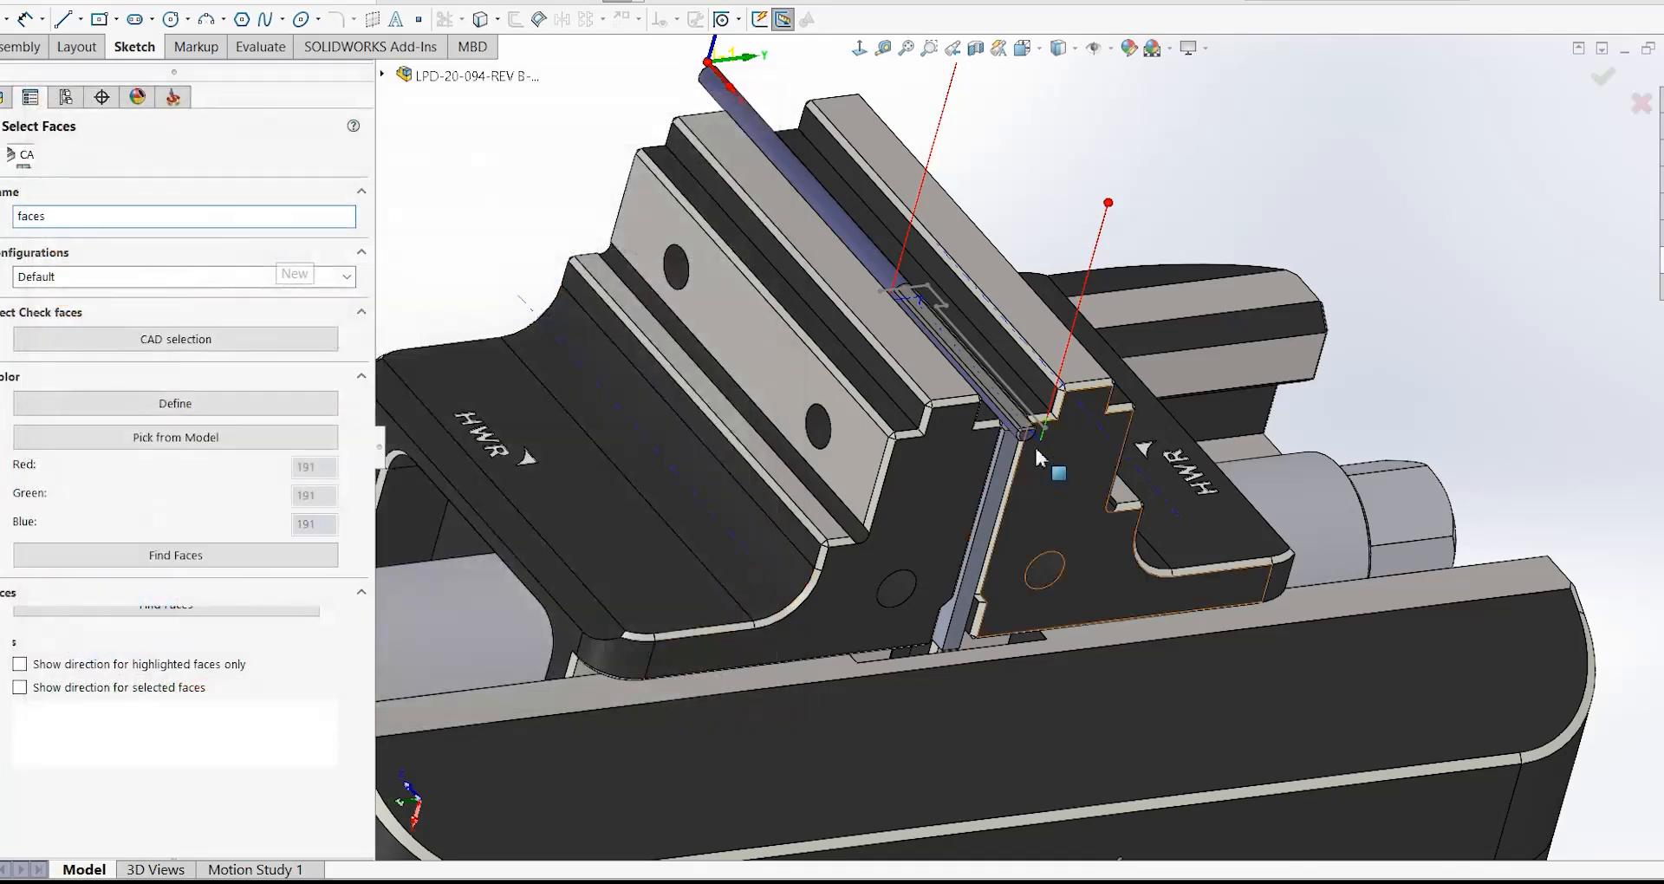
pyautogui.scroll(-2, 1029, 439)
pyautogui.click(968, 445)
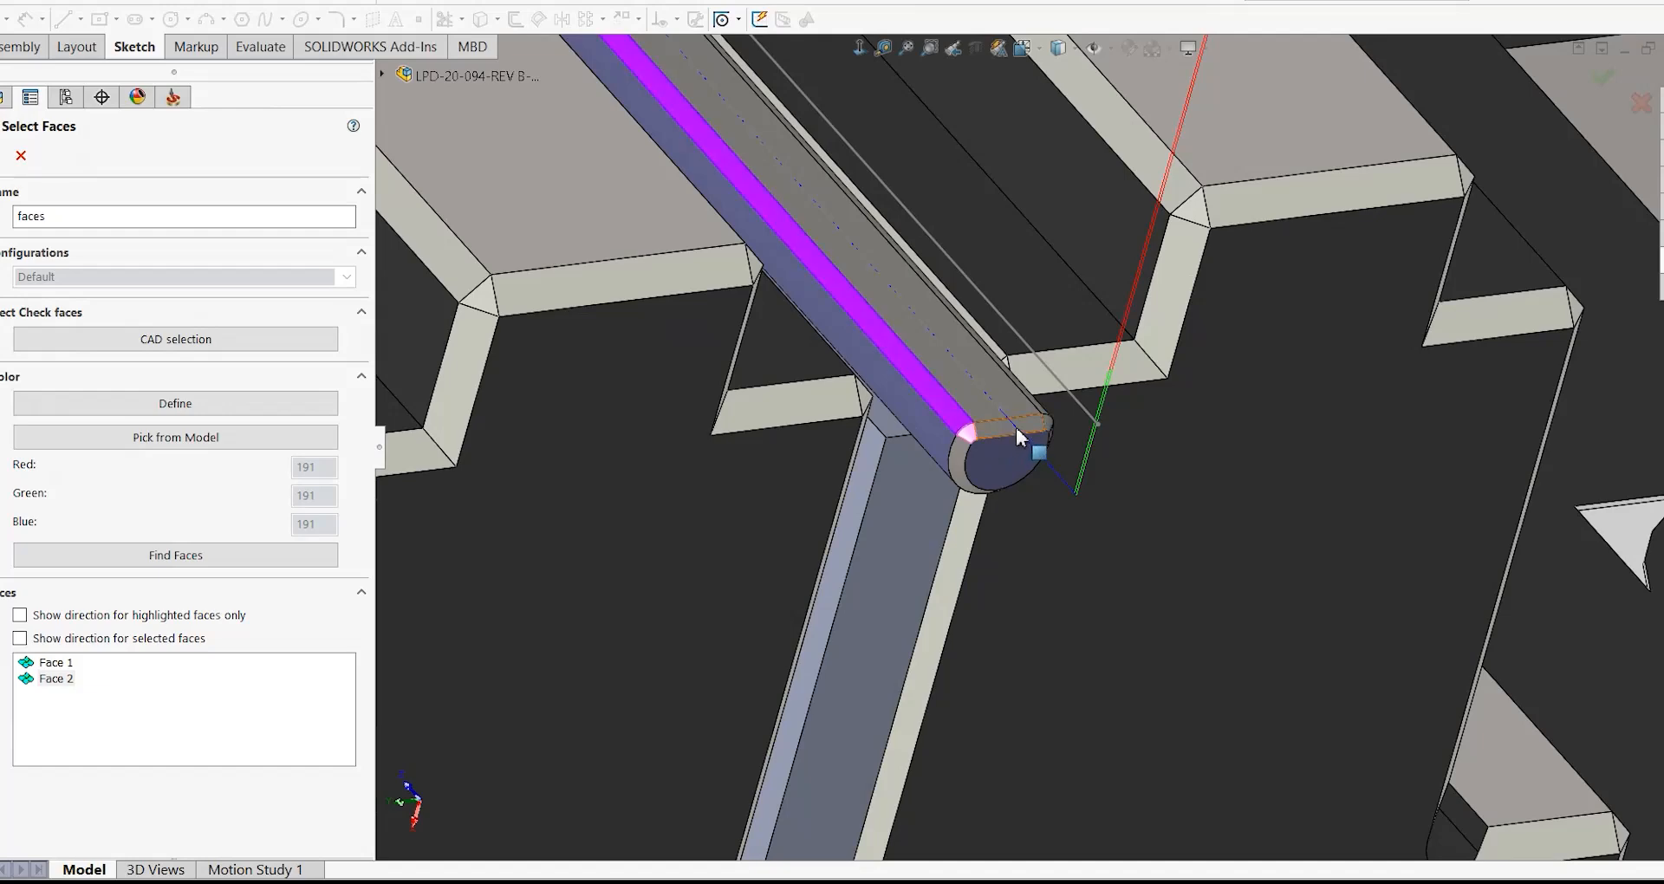
pyautogui.click(984, 437)
pyautogui.hotkey('alt', 'Right')
pyautogui.scroll(-3, 1051, 449)
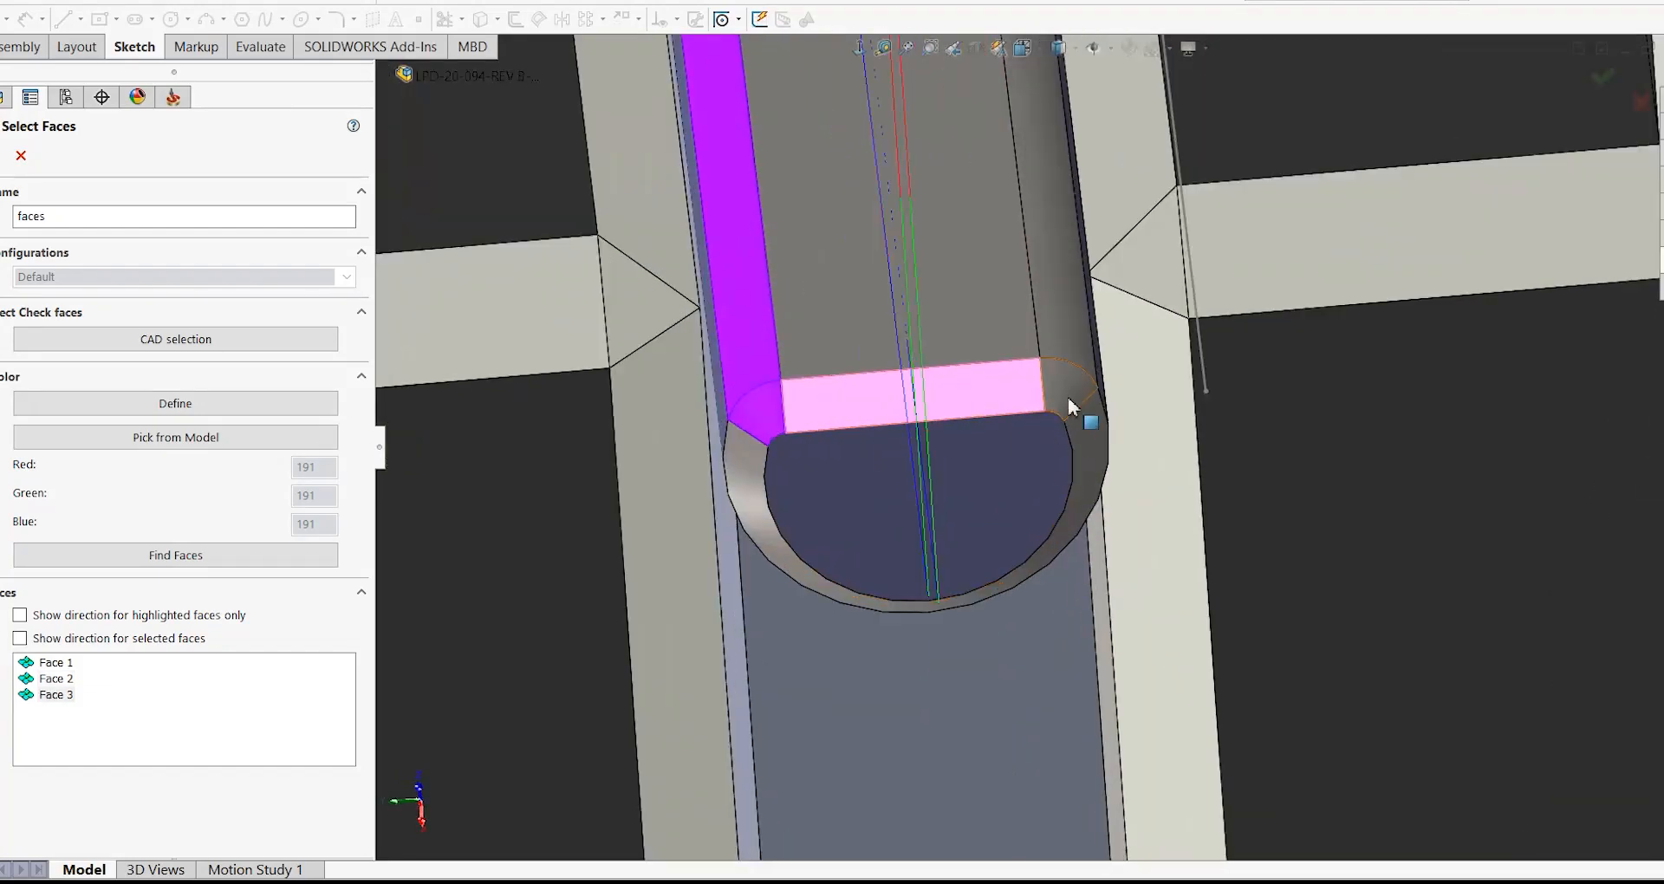
pyautogui.click(1074, 397)
pyautogui.click(1023, 374)
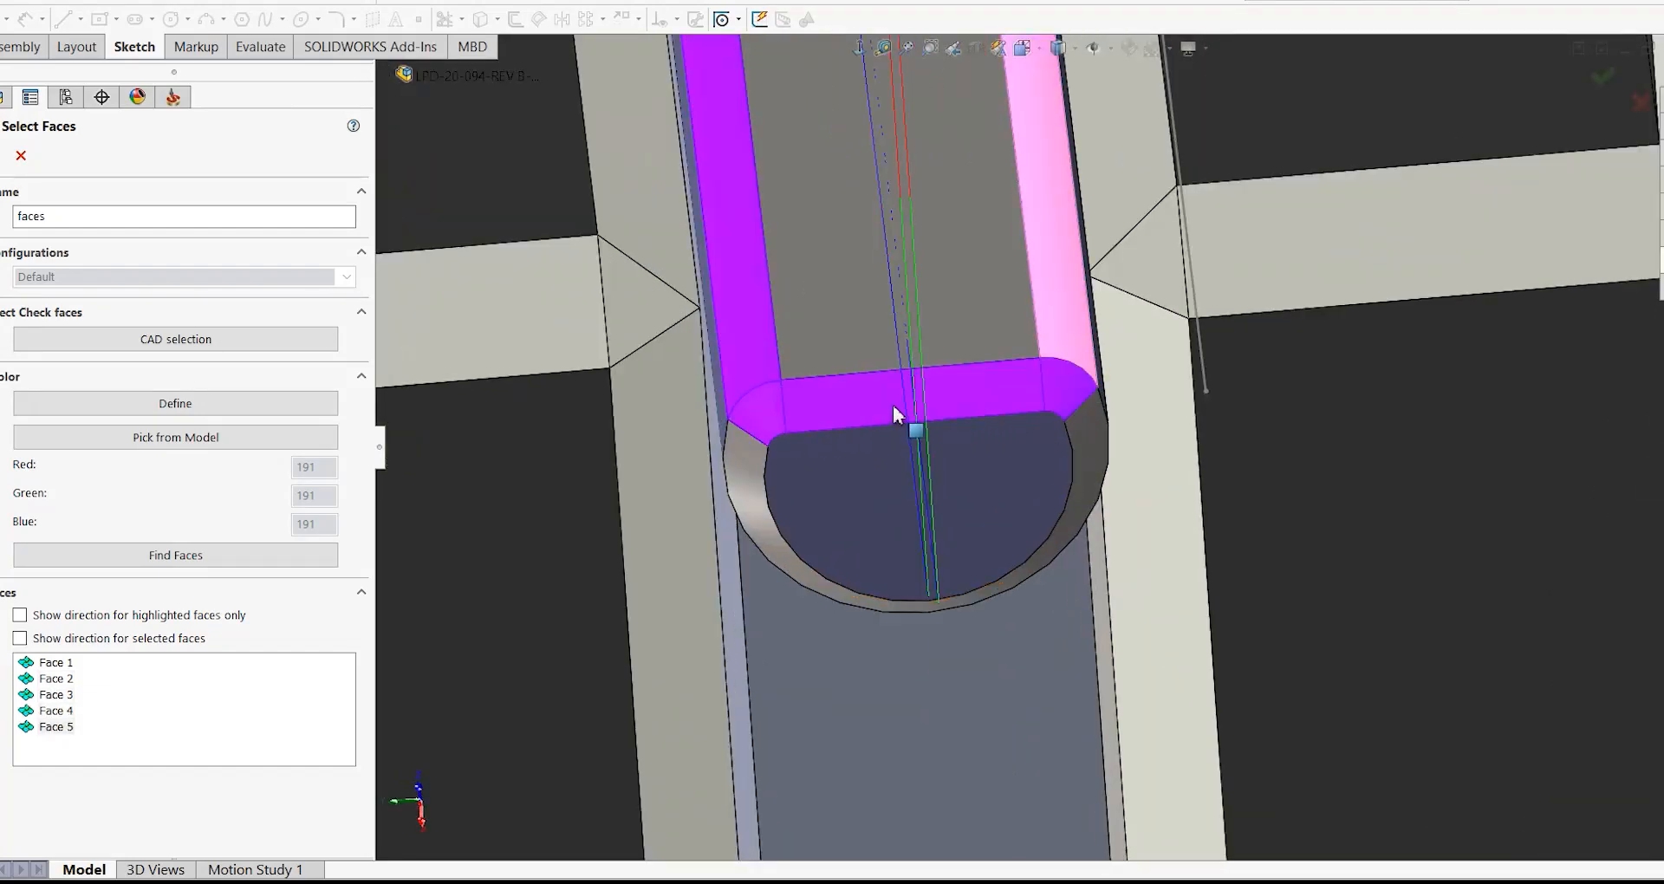
pyautogui.scroll(3, 880, 416)
pyautogui.scroll(3, 878, 416)
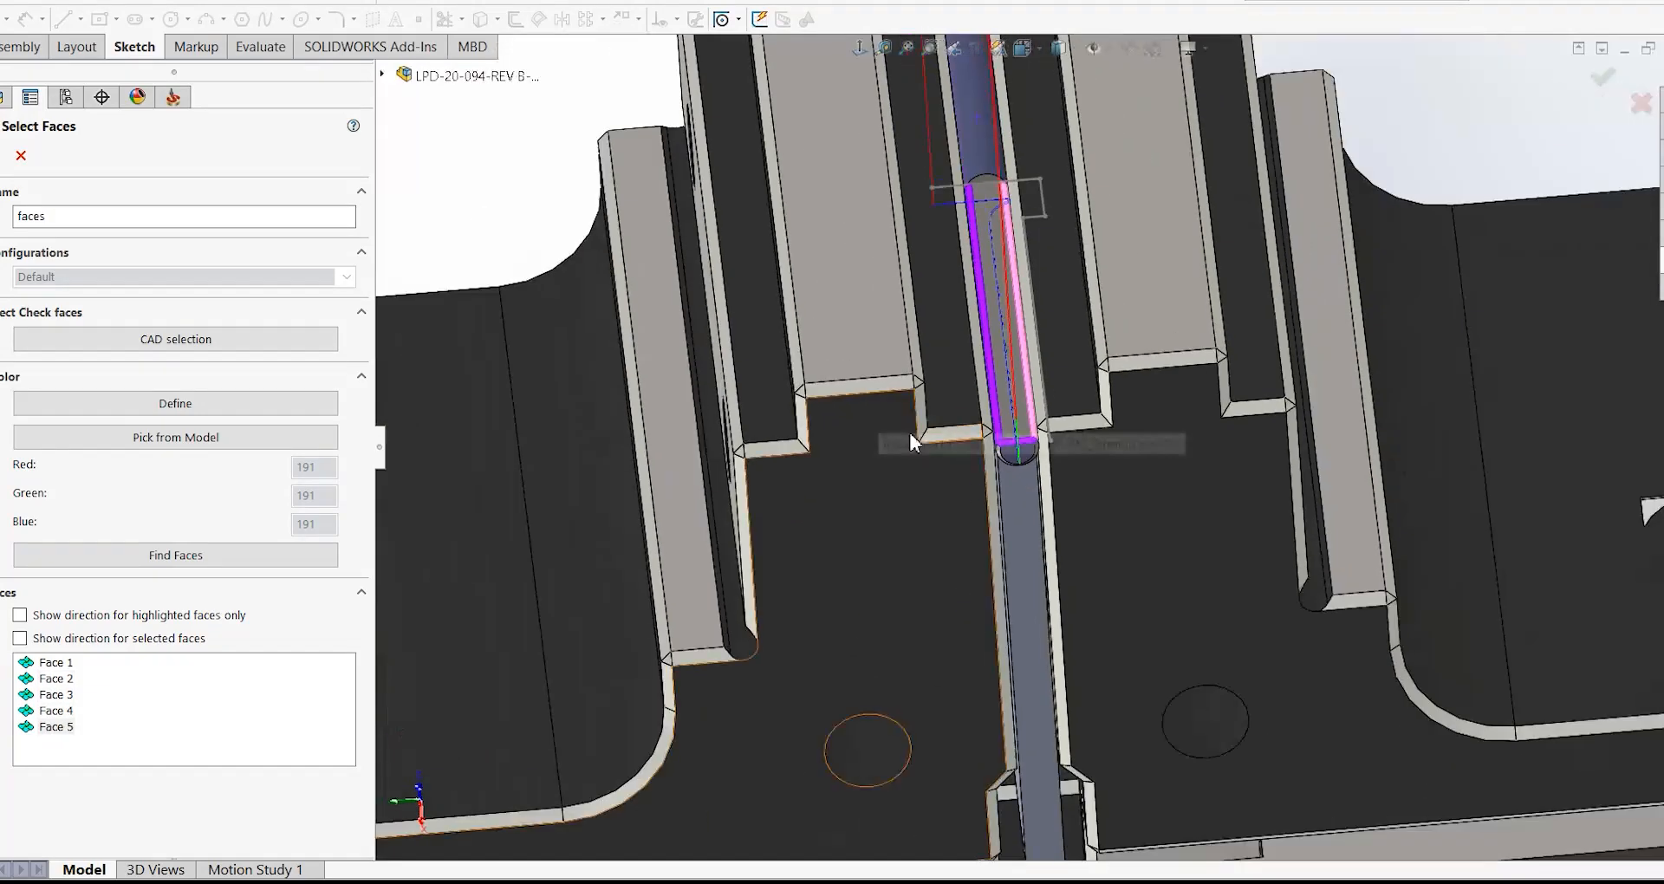
pyautogui.click(3, 156)
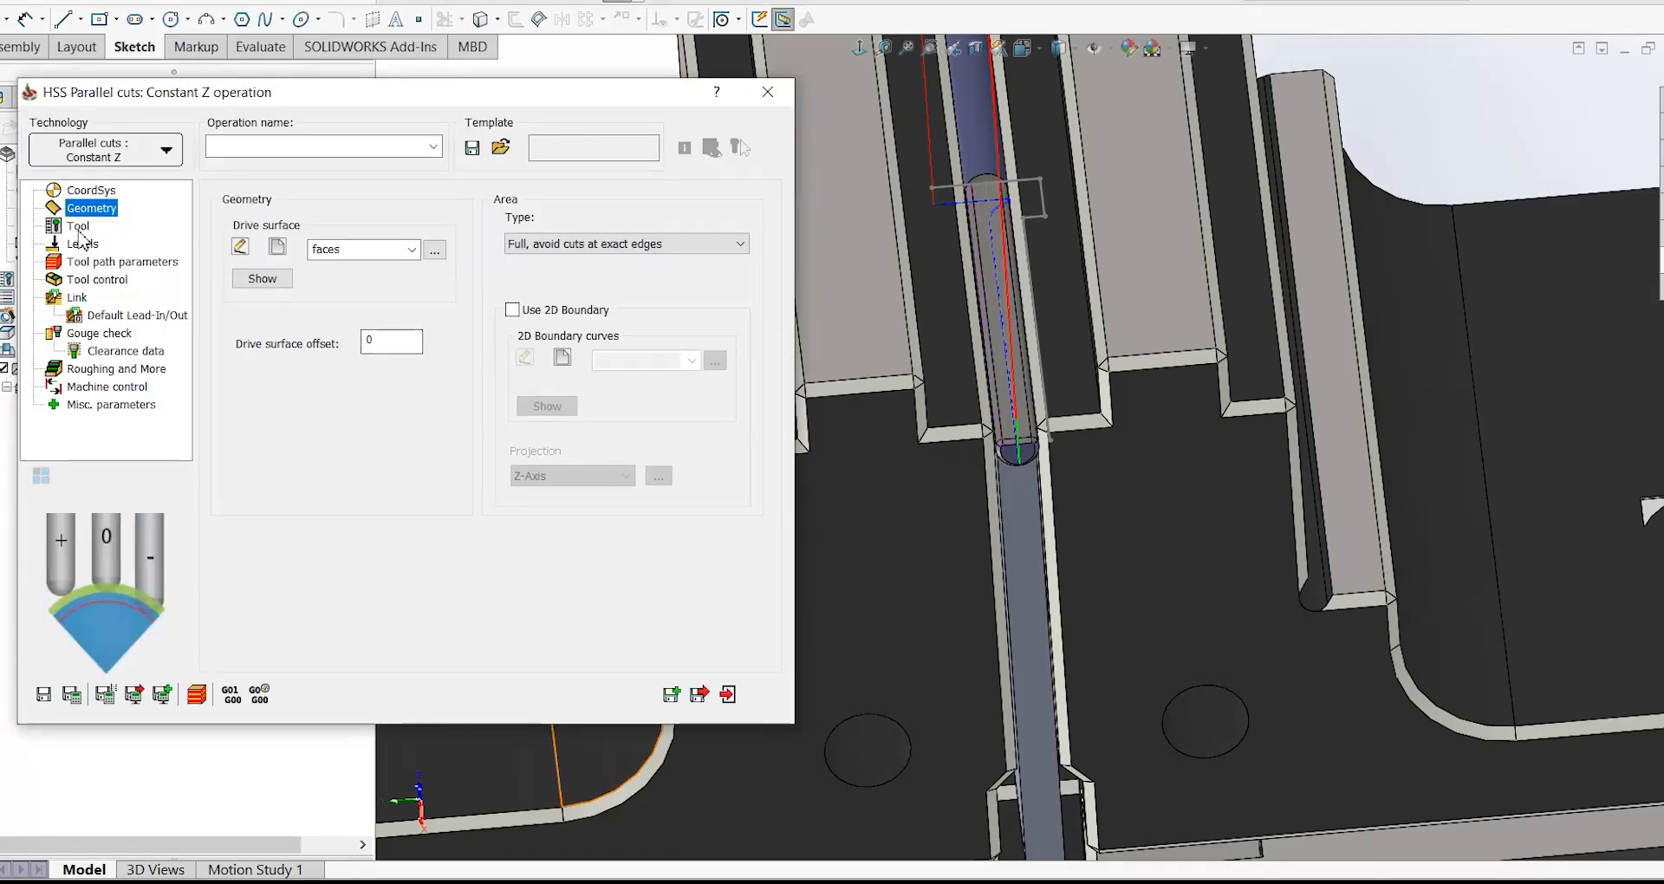
# - Assign the 2 mm end mill, tool 12, with cutting, Z and retract feeds of 500 and a spin rate of 7000 rpm
pyautogui.click(80, 226)
pyautogui.click(382, 525)
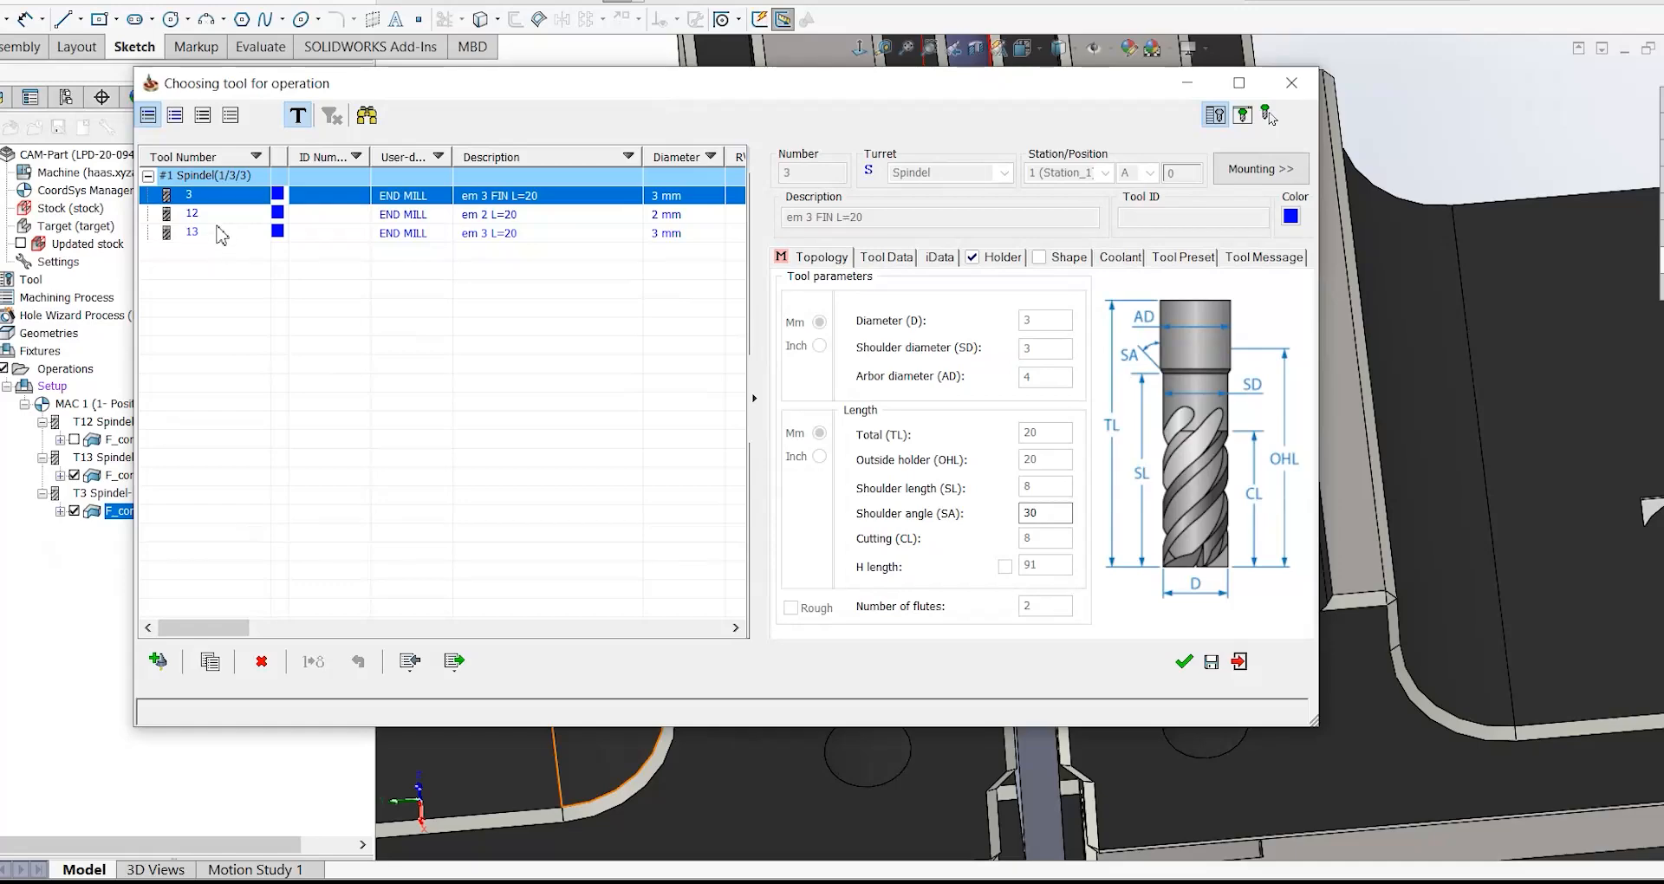
pyautogui.doubleClick(218, 216)
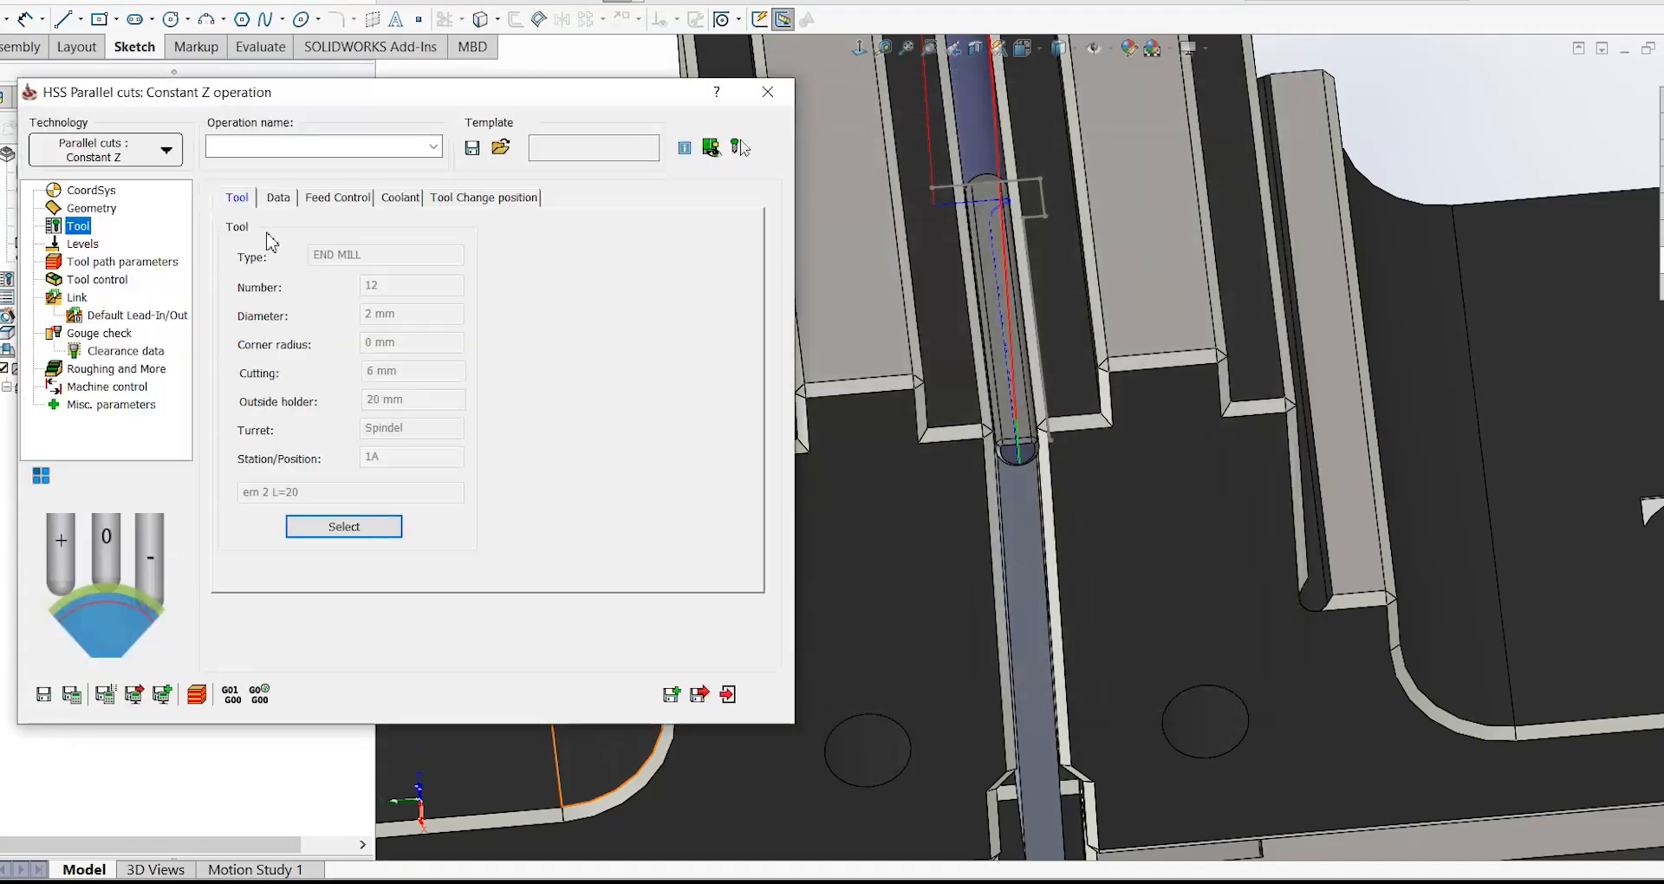
pyautogui.click(280, 199)
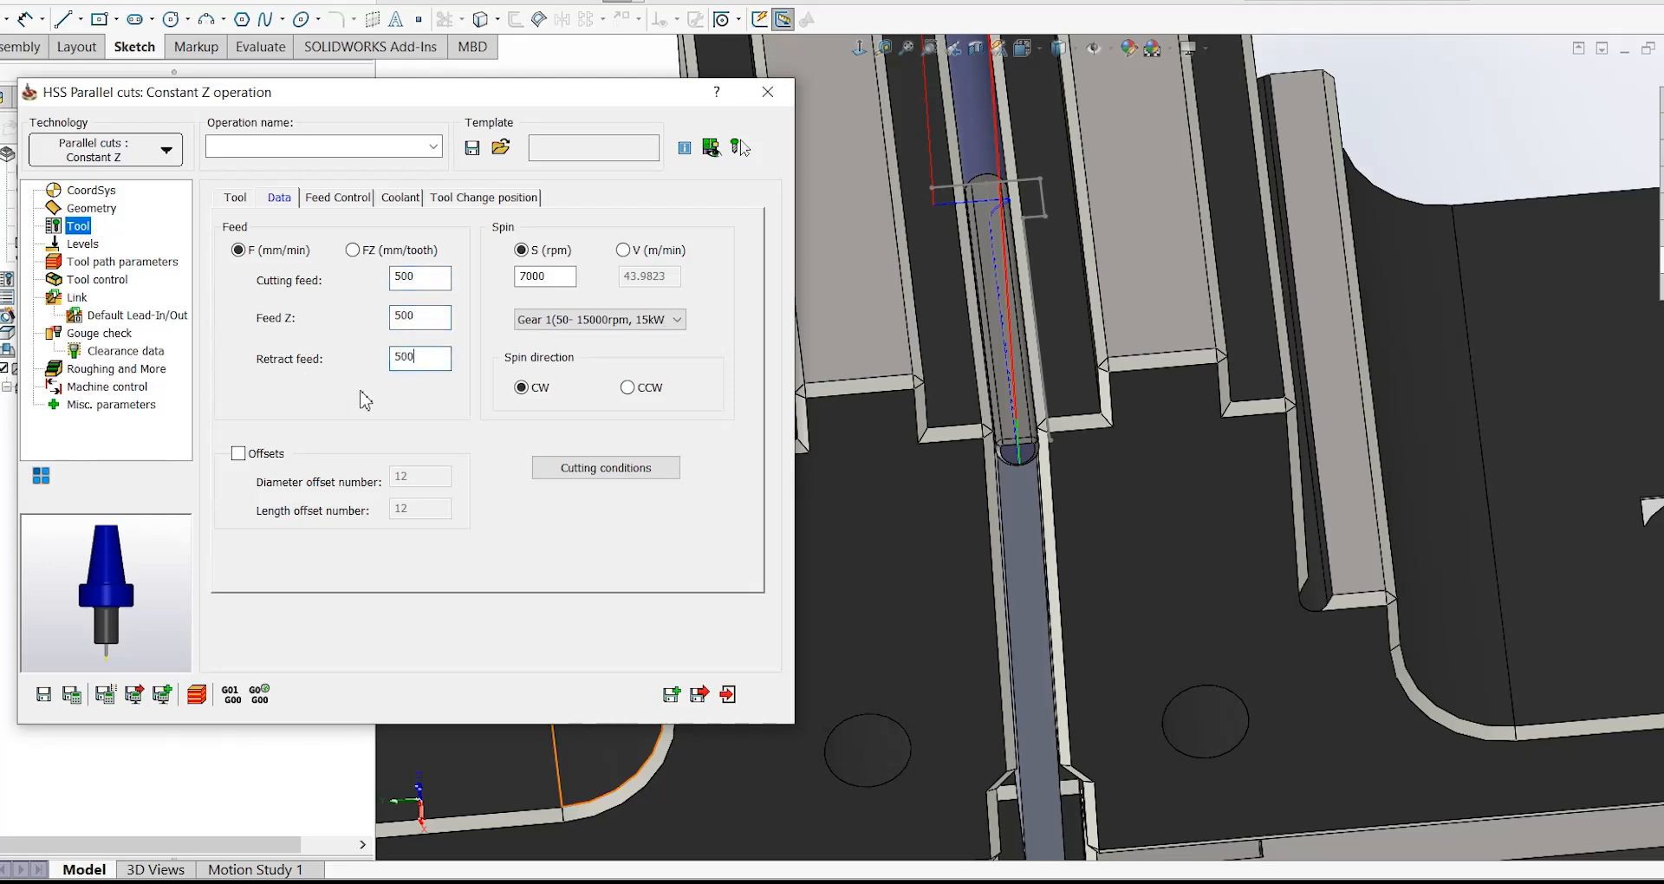
pyautogui.click(85, 245)
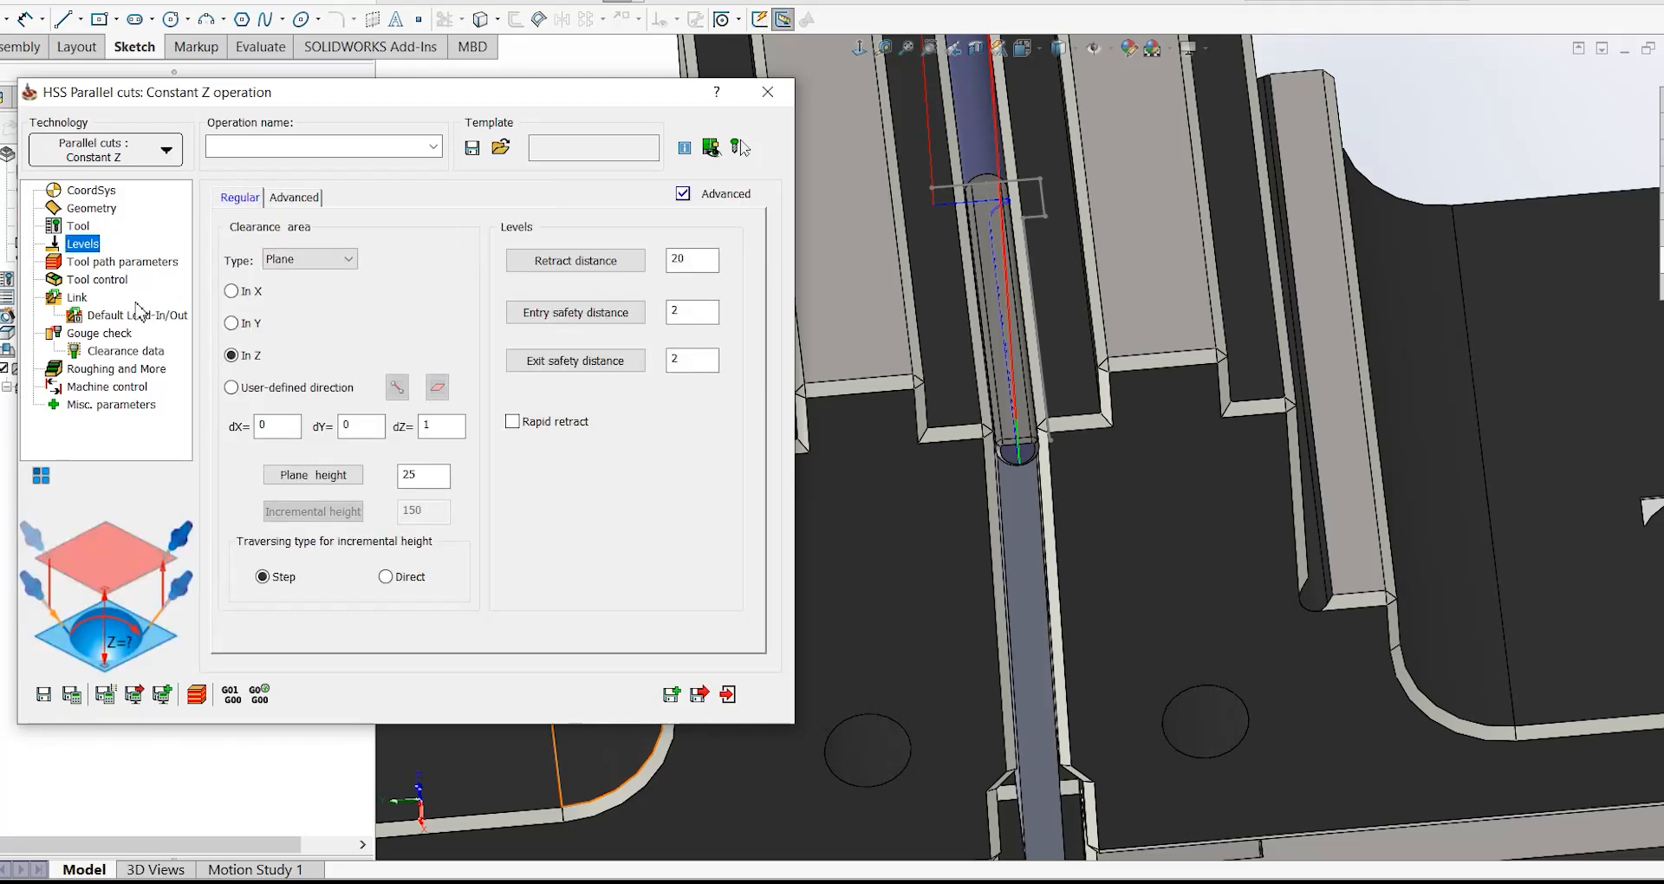
# - Set the tool path's maximum step over to 0.01 and review the sorting and tool control settings
pyautogui.click(113, 263)
pyautogui.doubleClick(397, 447)
pyautogui.write('0.01')
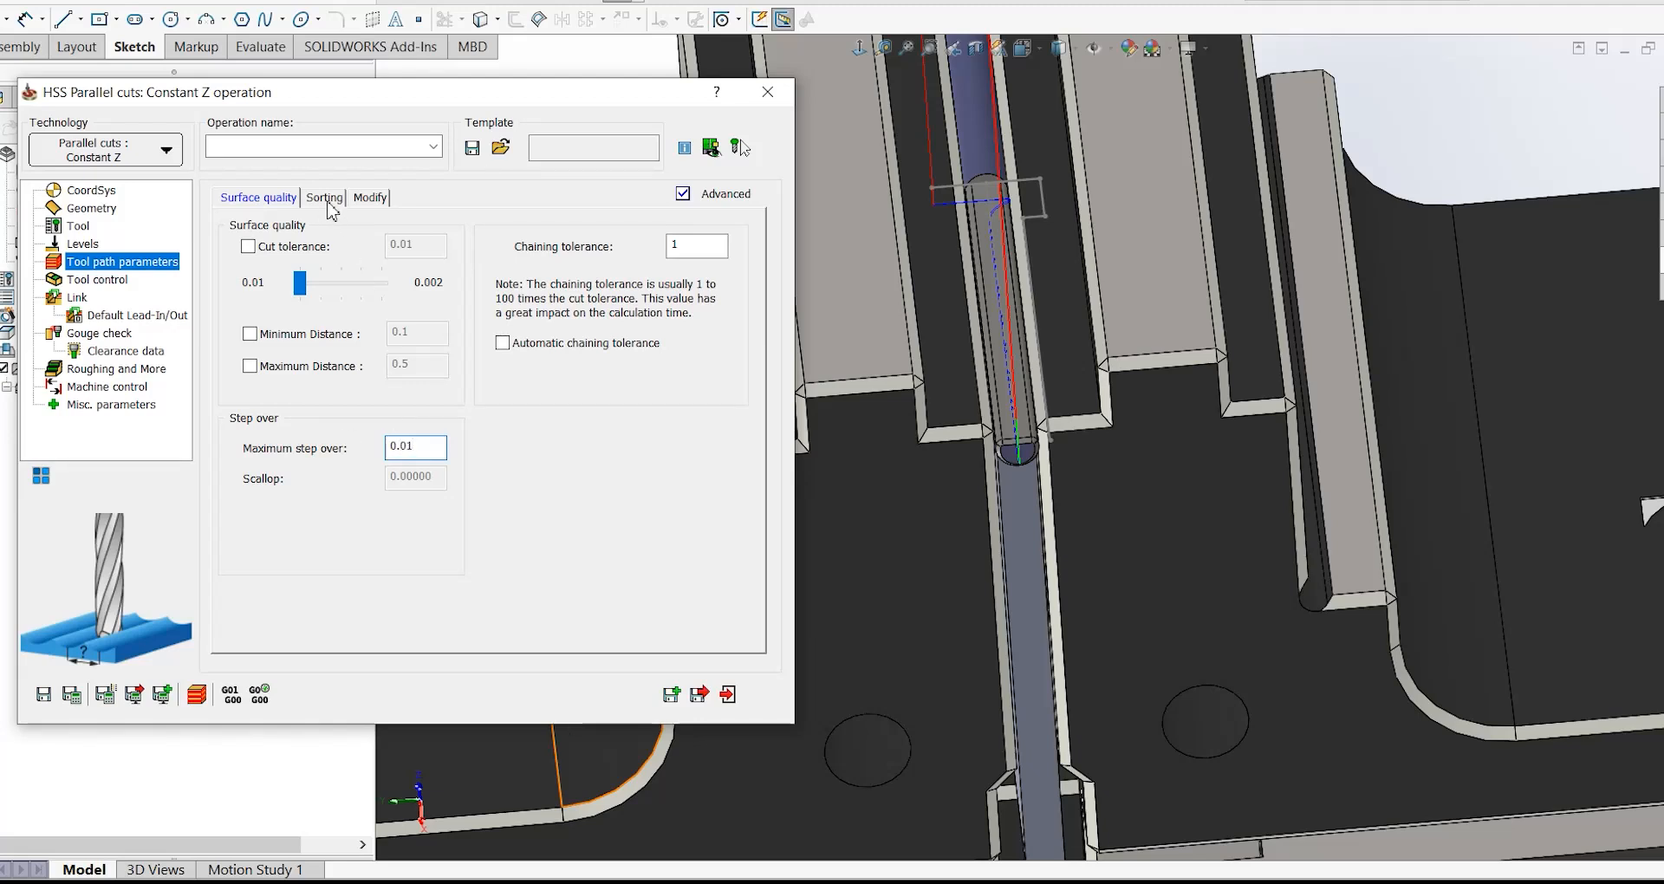
pyautogui.click(326, 199)
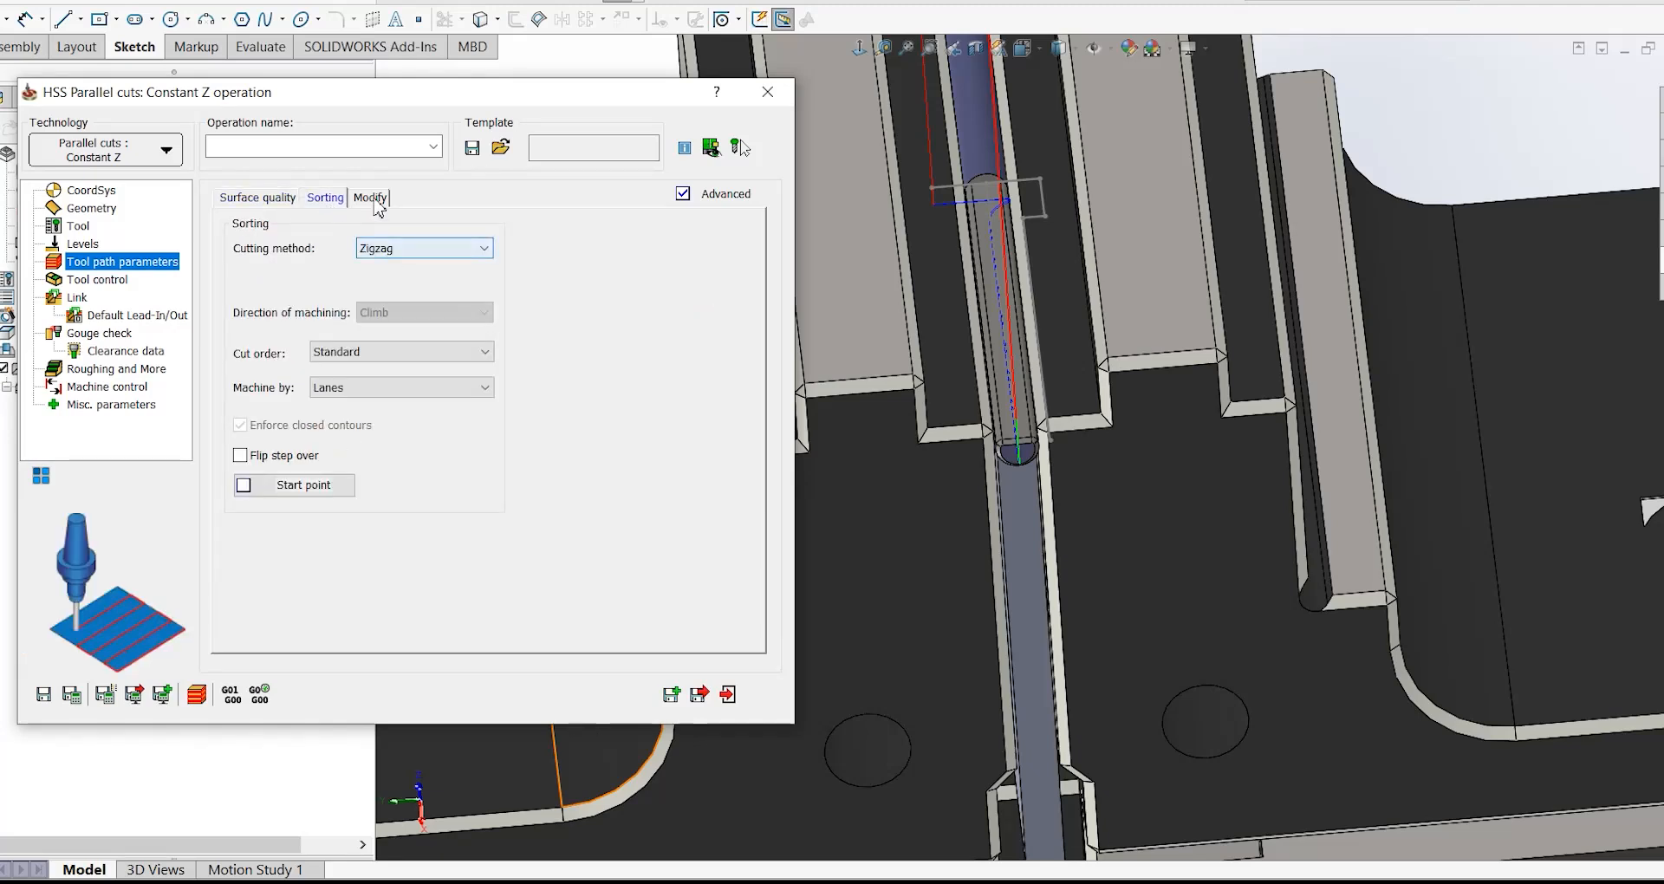
pyautogui.click(98, 280)
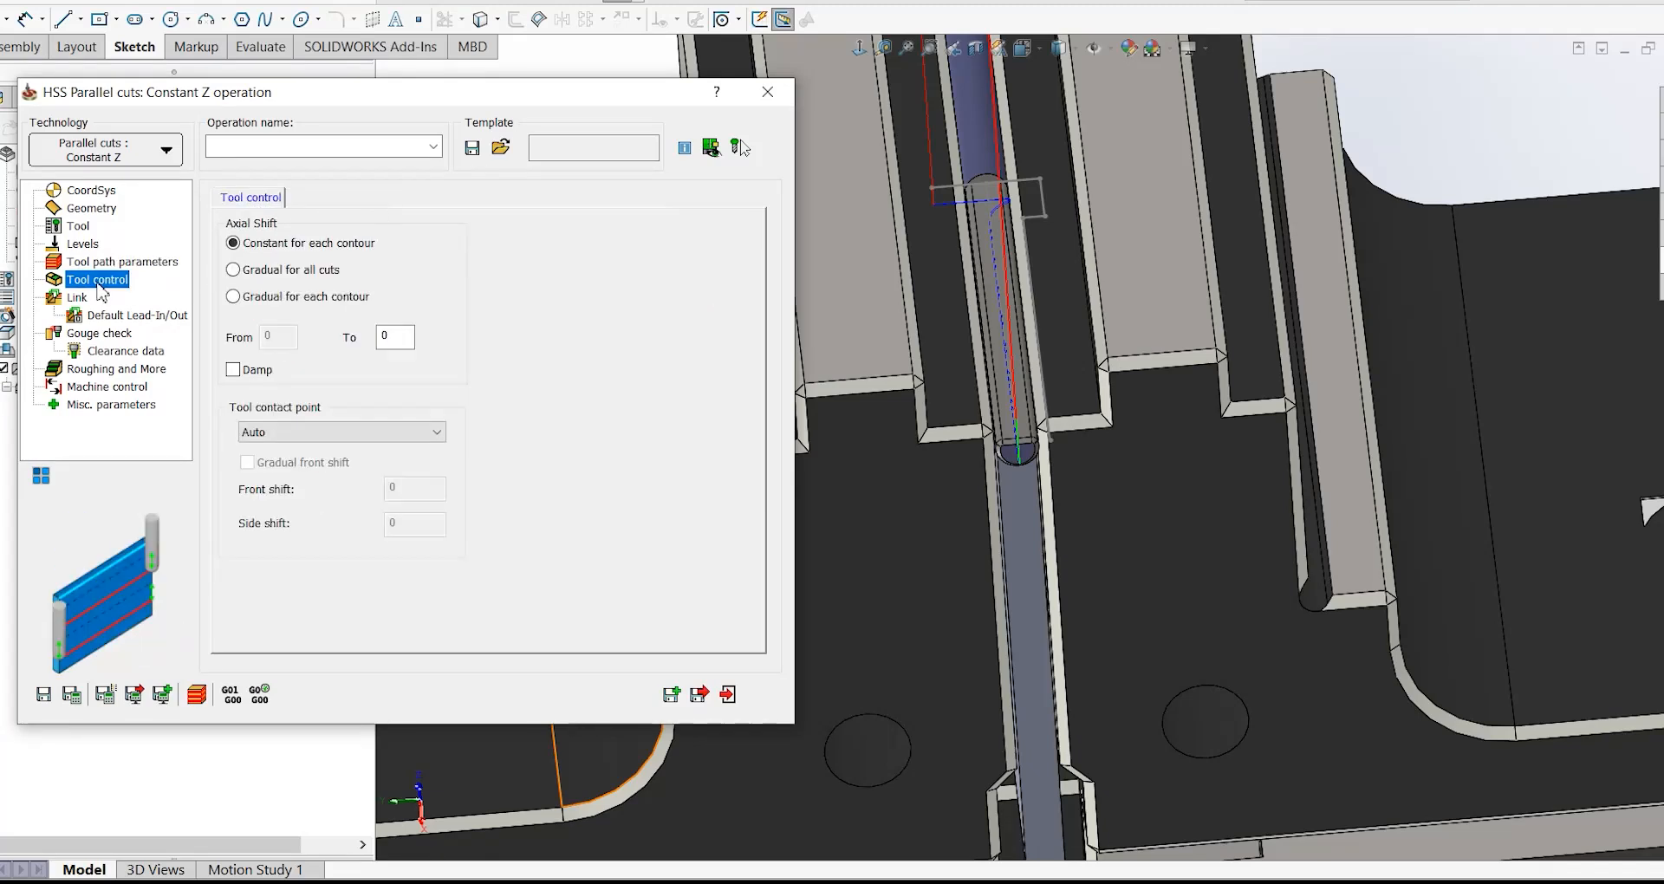
# - Set the links for large gaps along the cut and large moves between slices to Direct
pyautogui.click(77, 298)
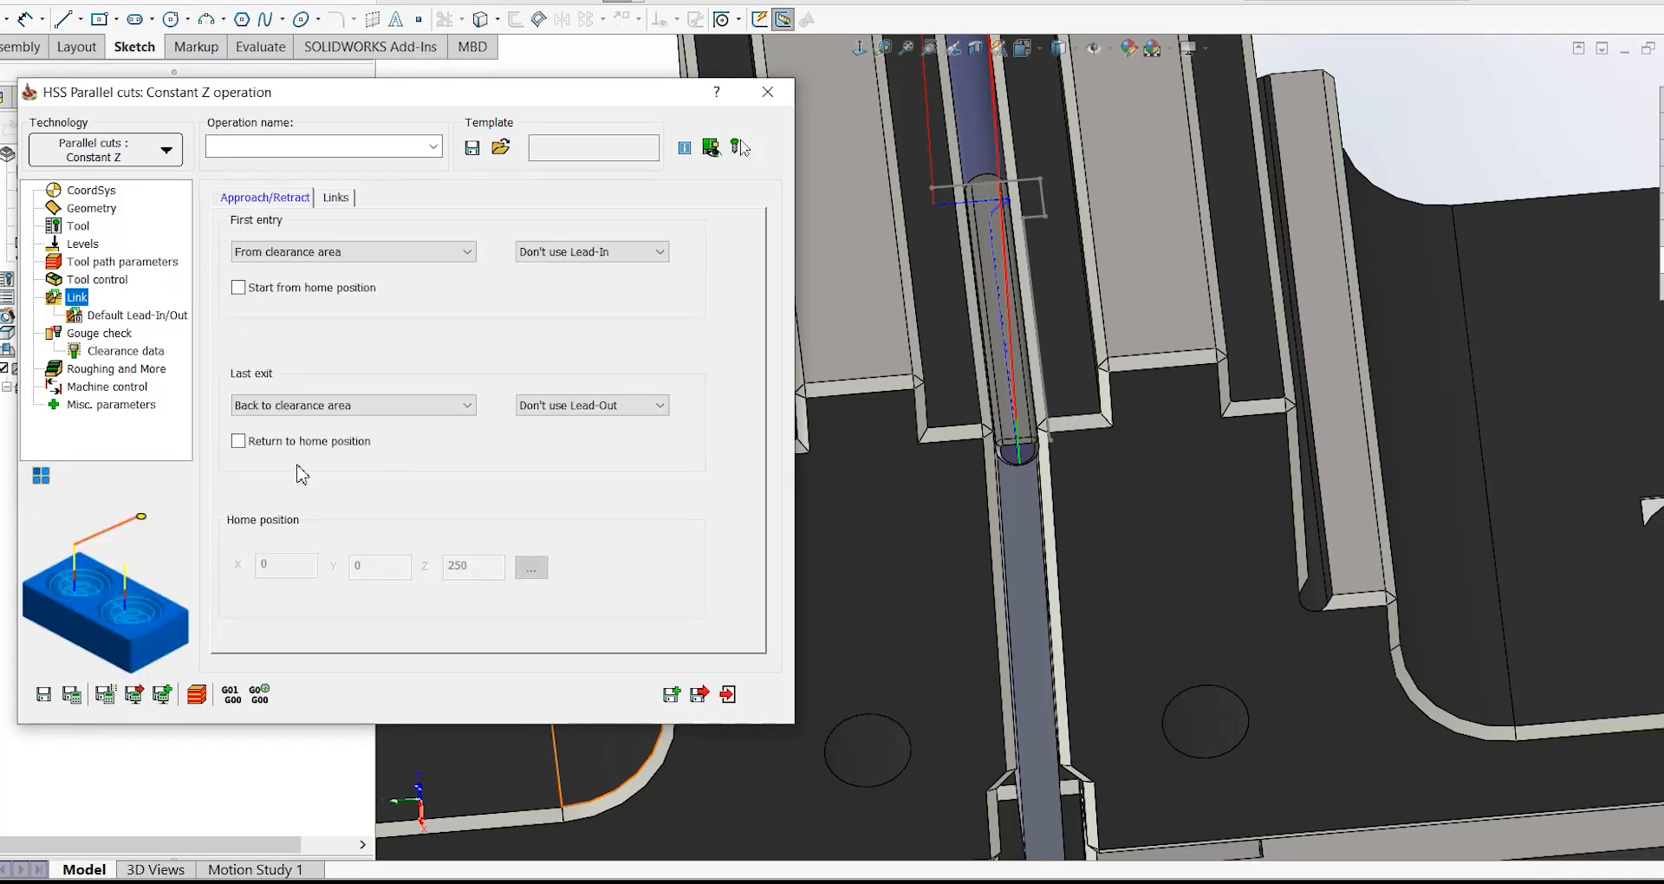
pyautogui.click(337, 199)
pyautogui.click(372, 280)
pyautogui.click(372, 294)
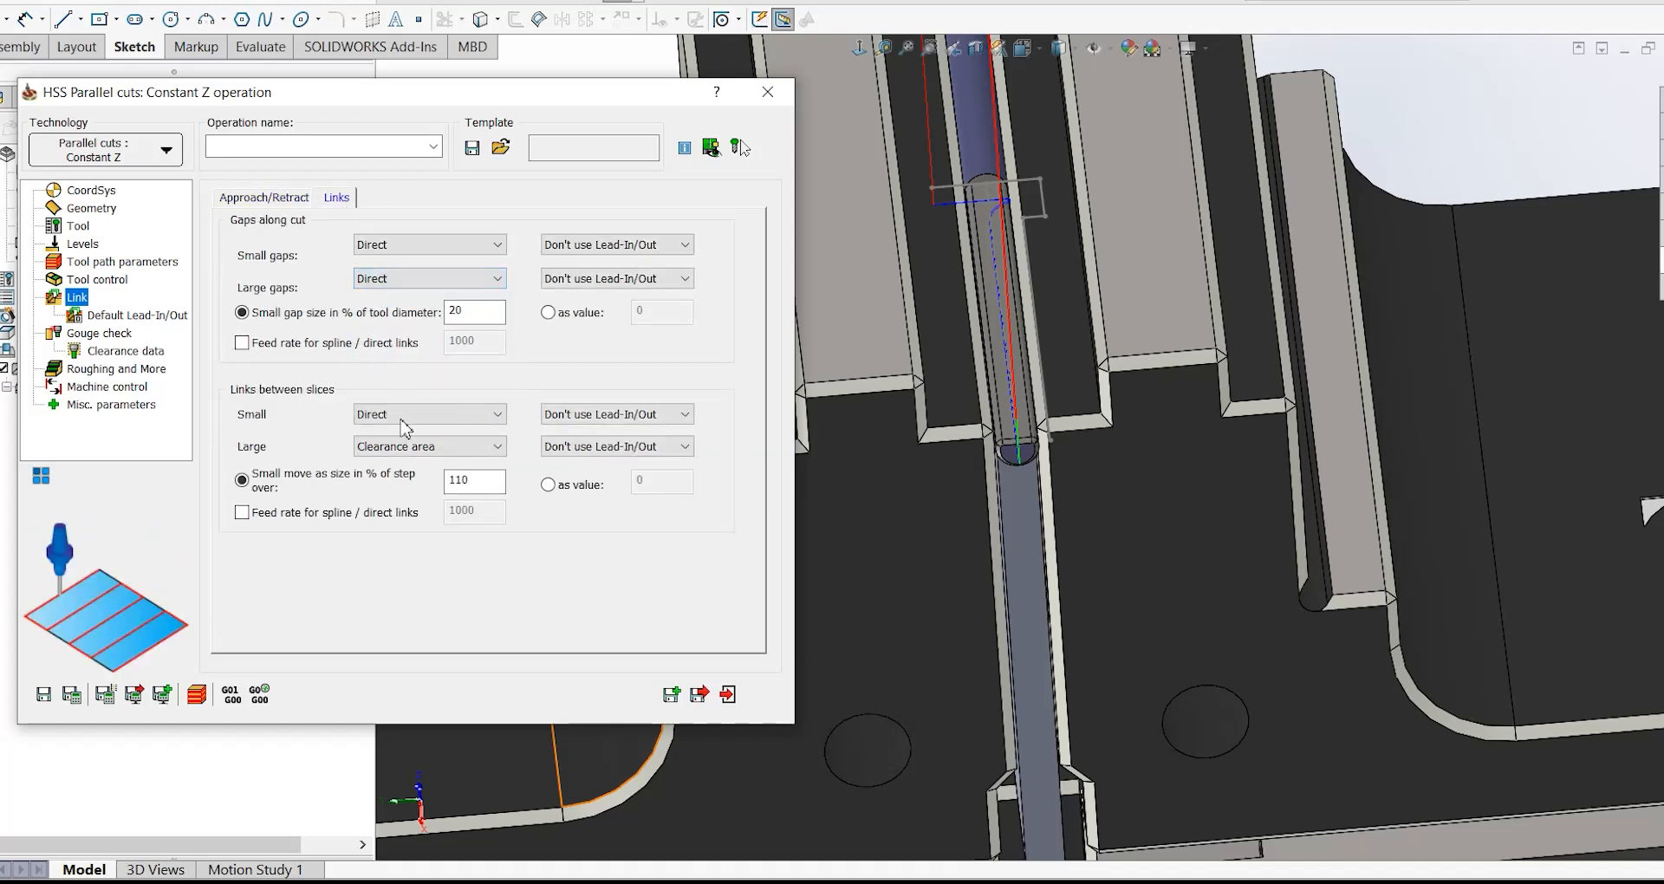
pyautogui.click(400, 446)
pyautogui.click(400, 468)
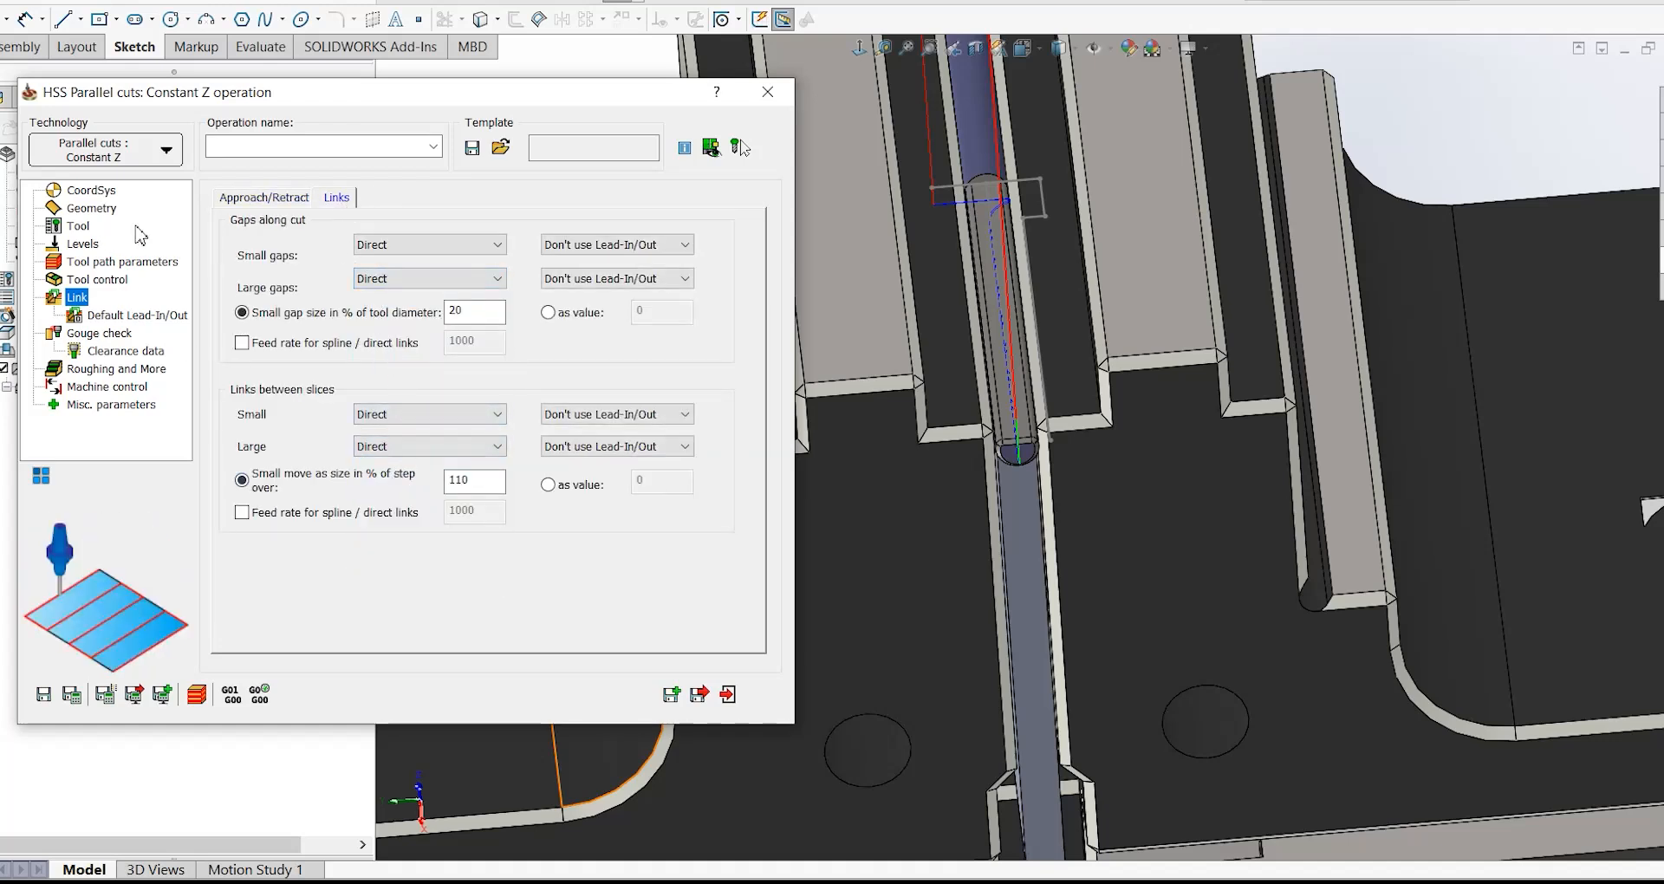
# - Enable a lead-in for the first entry, replacing the default with a vertical tangential arc
pyautogui.click(260, 197)
pyautogui.click(555, 253)
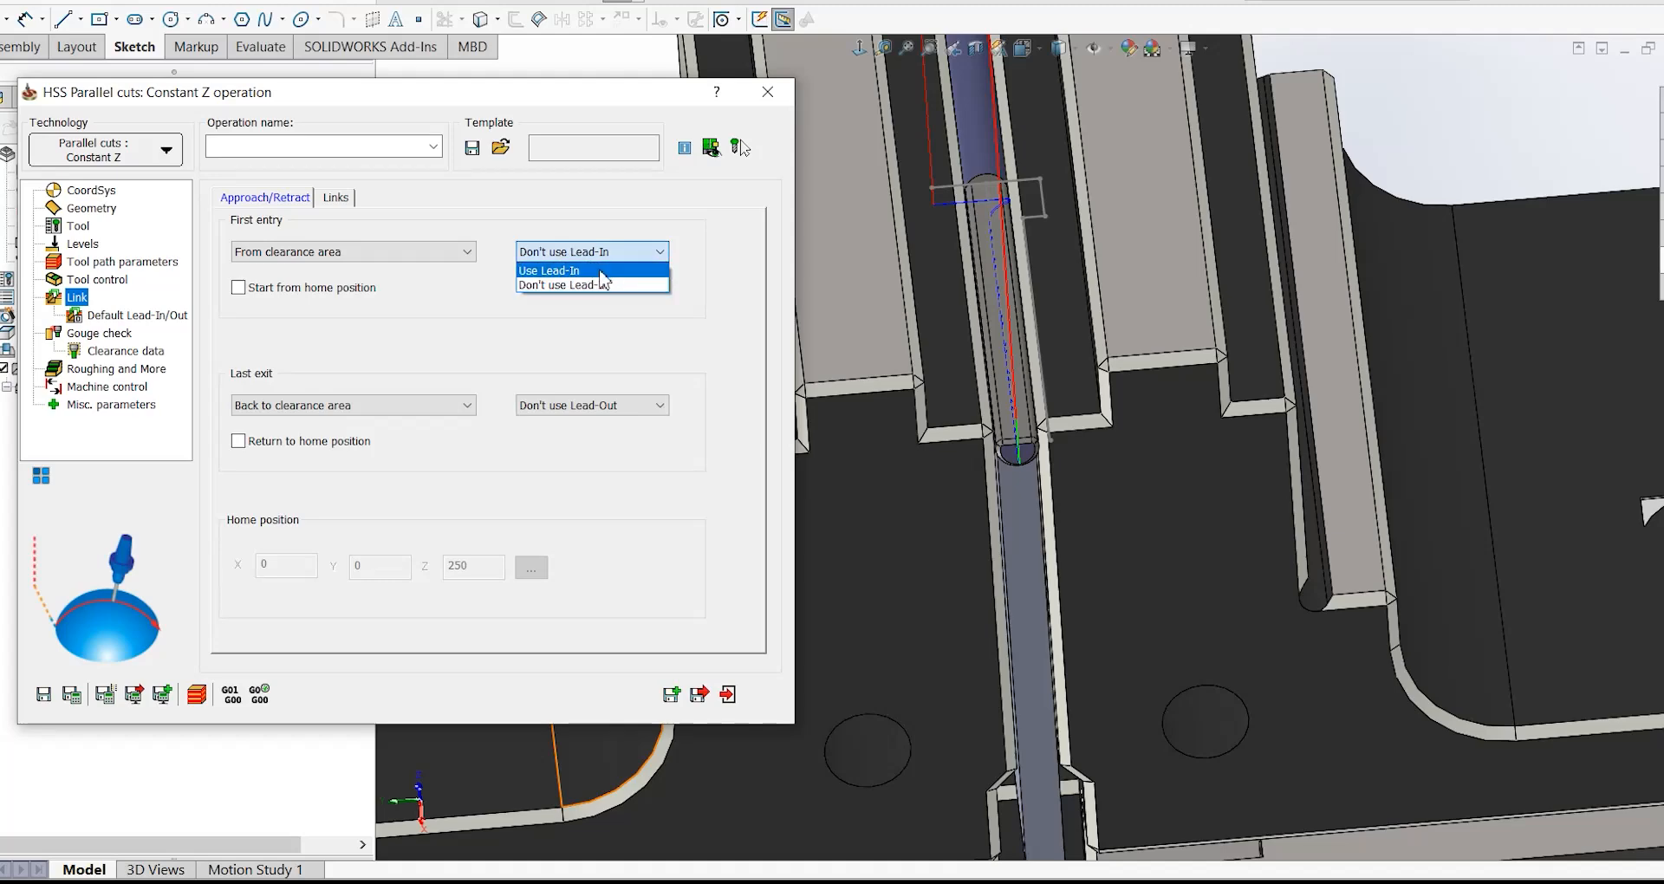
pyautogui.click(555, 269)
pyautogui.click(683, 251)
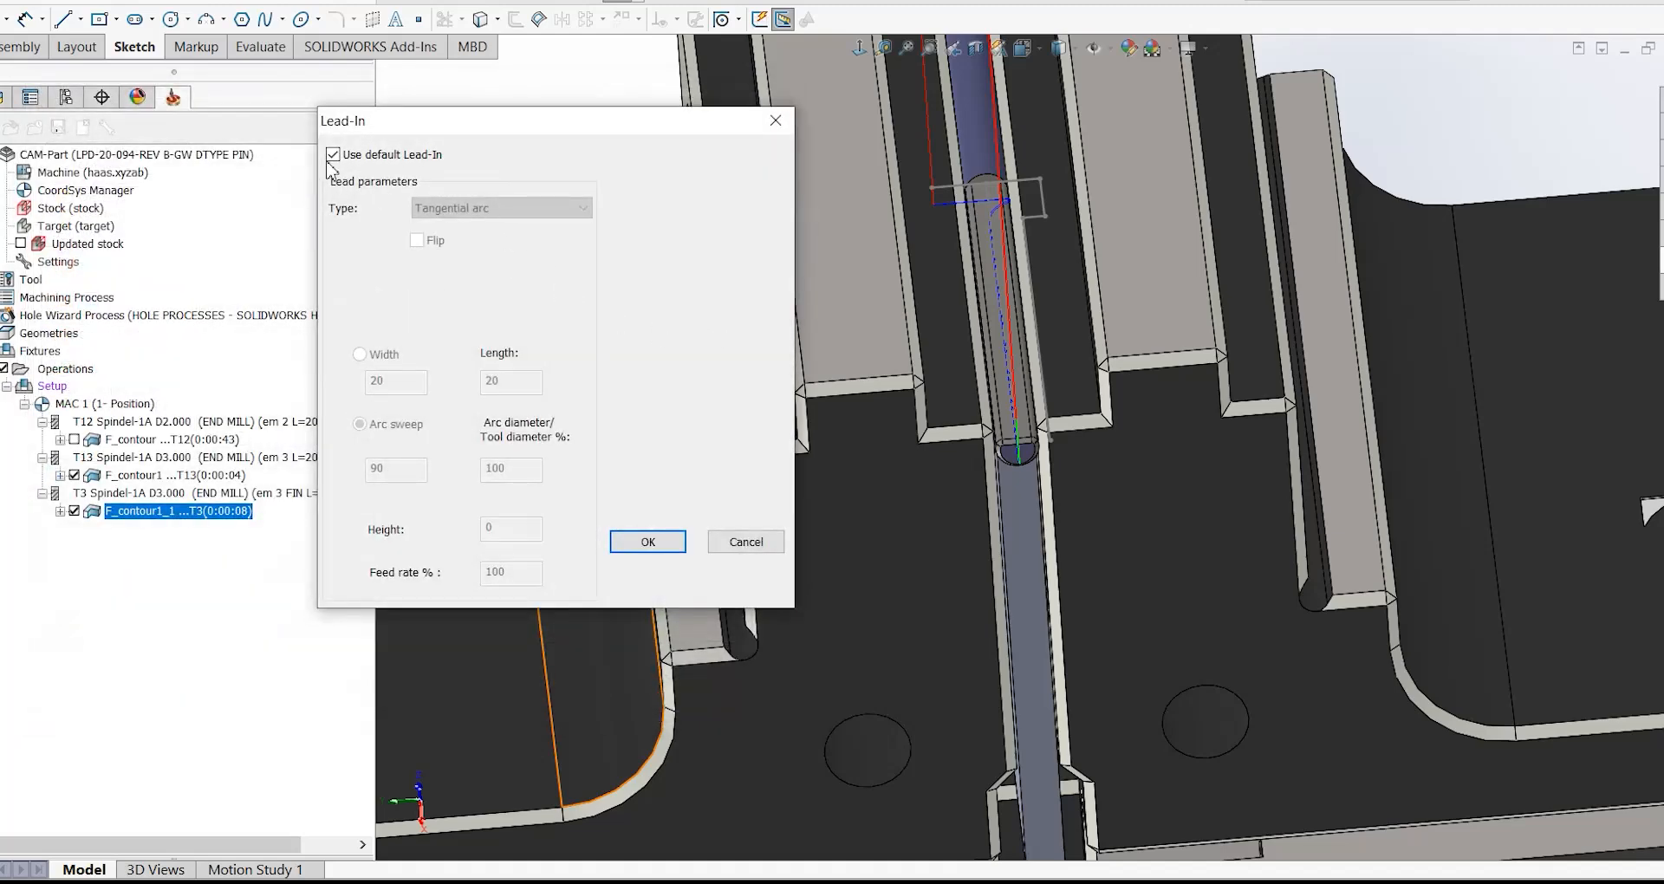
pyautogui.click(332, 154)
pyautogui.click(501, 208)
pyautogui.click(468, 246)
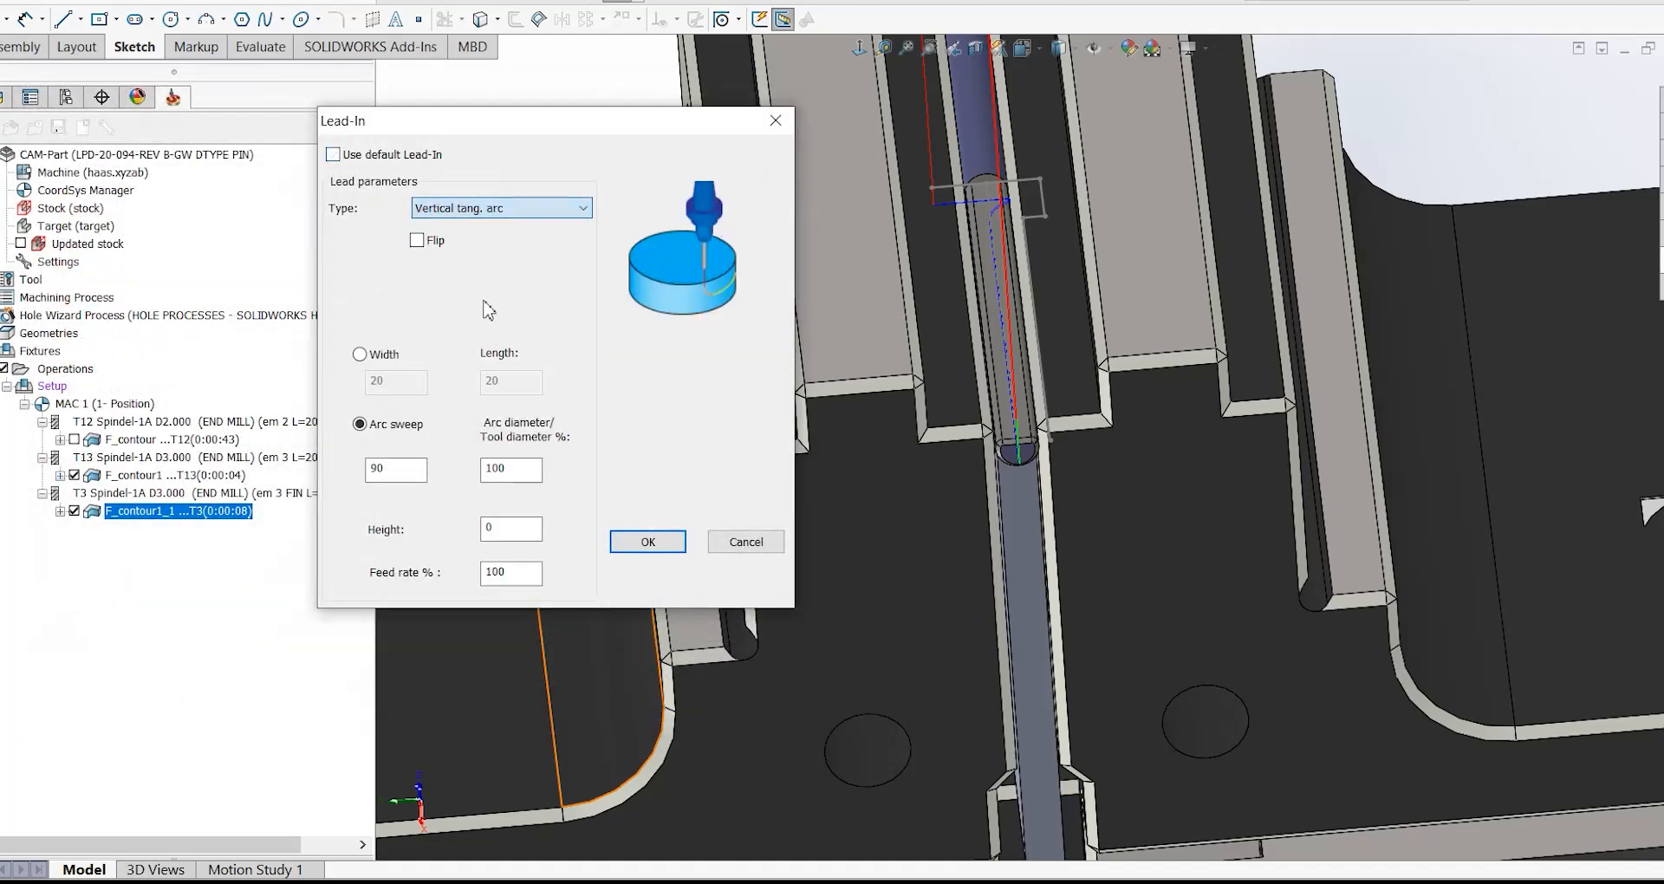
pyautogui.click(641, 543)
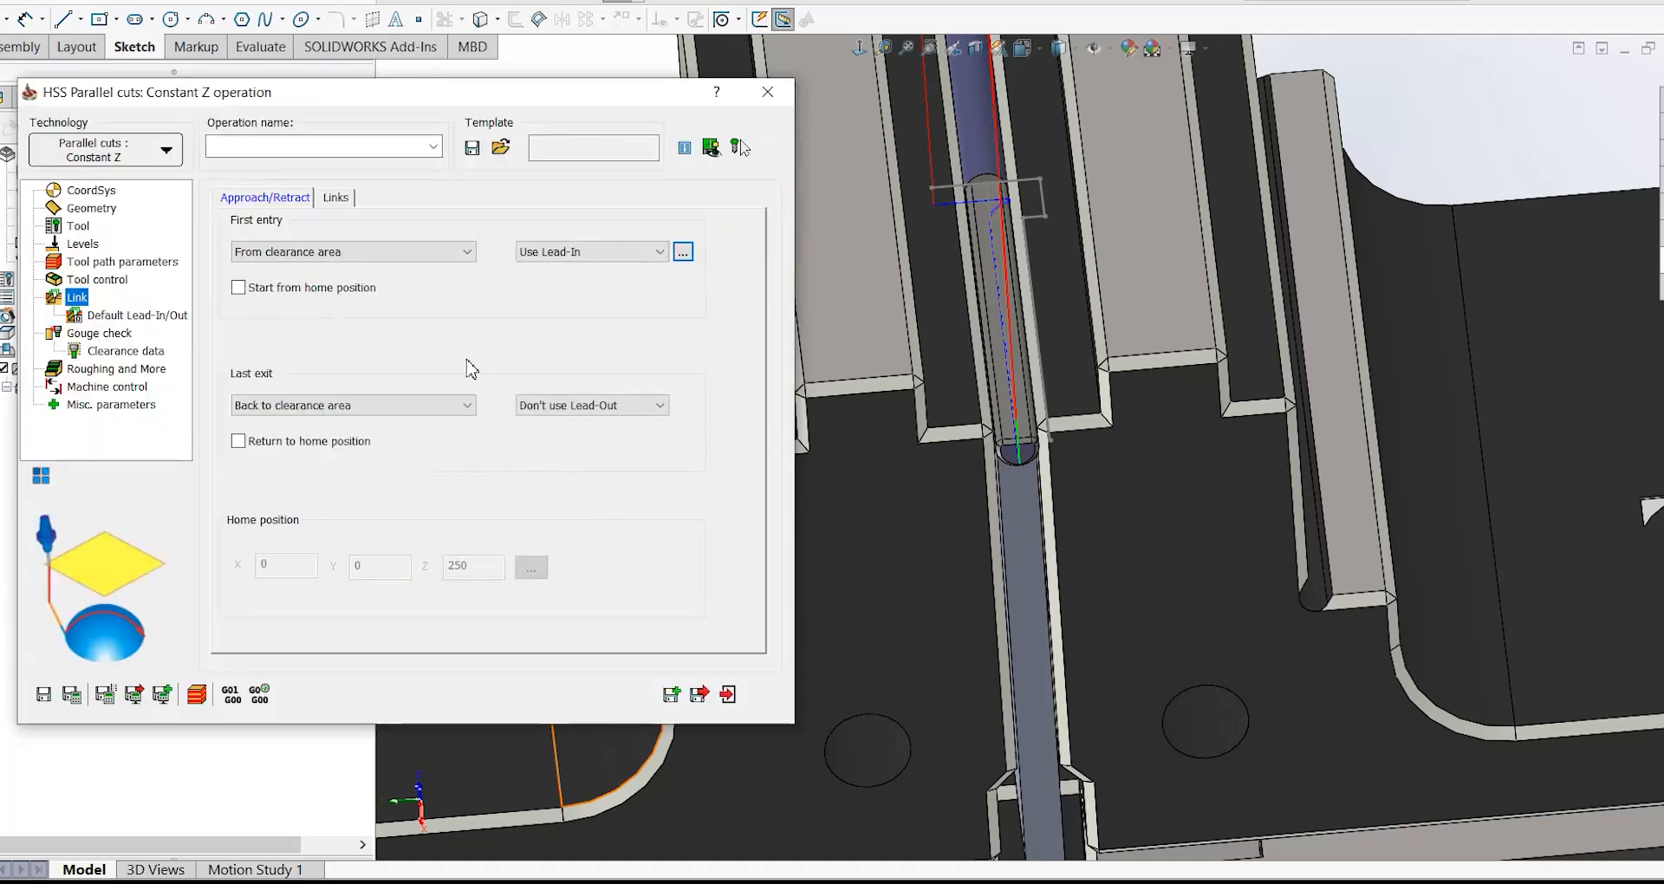
# - Enable the first gouge check and start its check surfaces with the flat, its side and inner end faces, and the round pin face
pyautogui.click(87, 334)
pyautogui.click(240, 222)
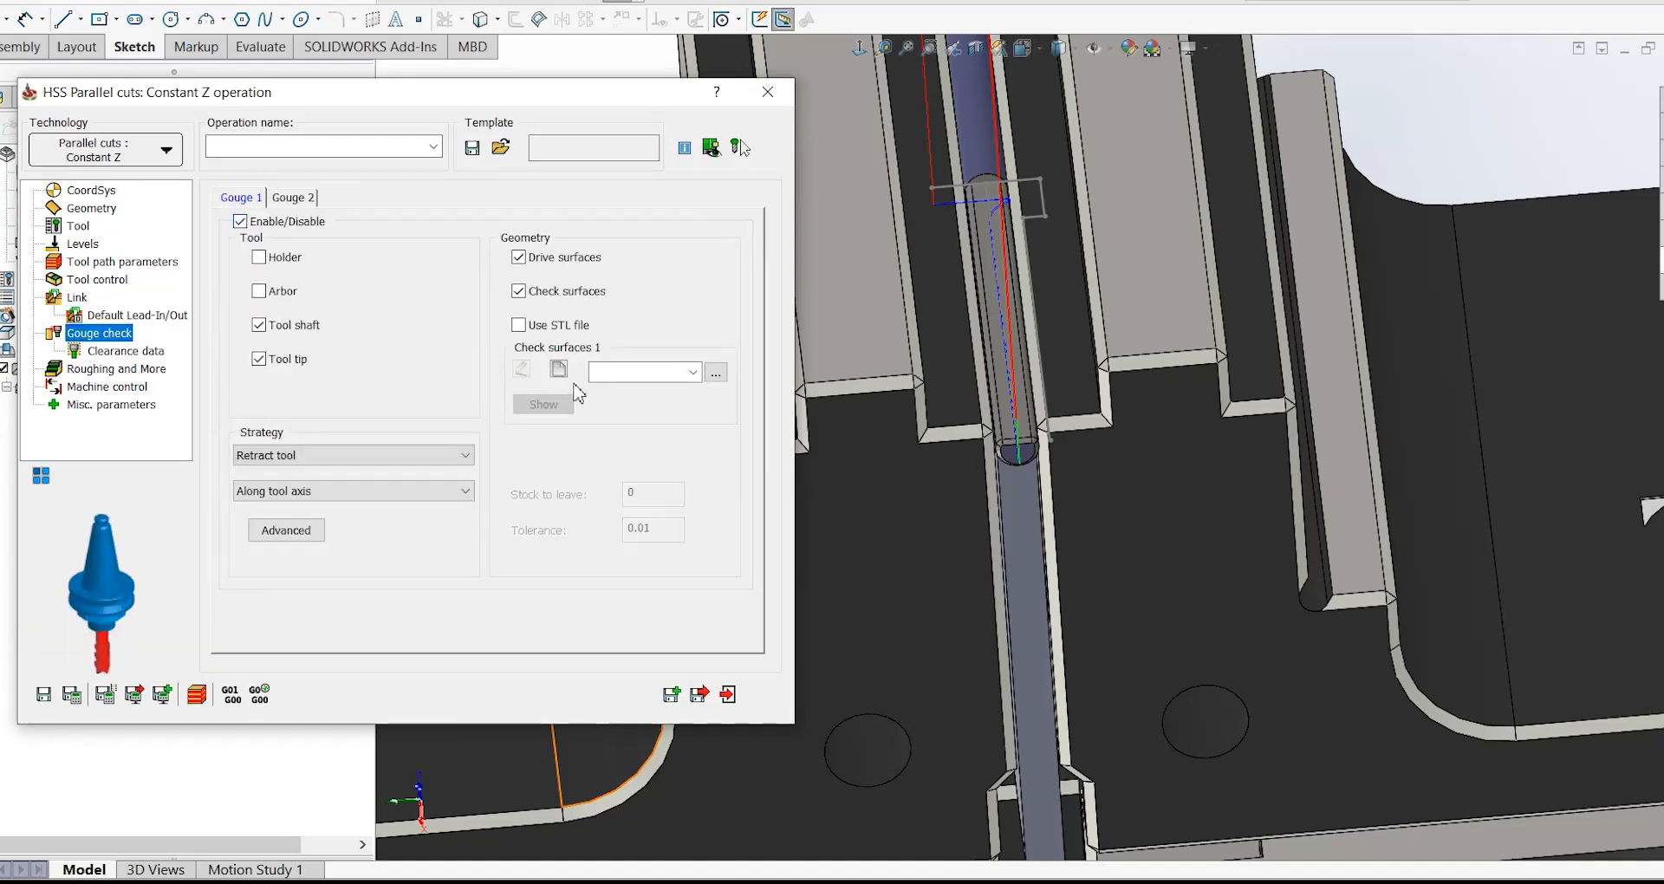
pyautogui.click(559, 369)
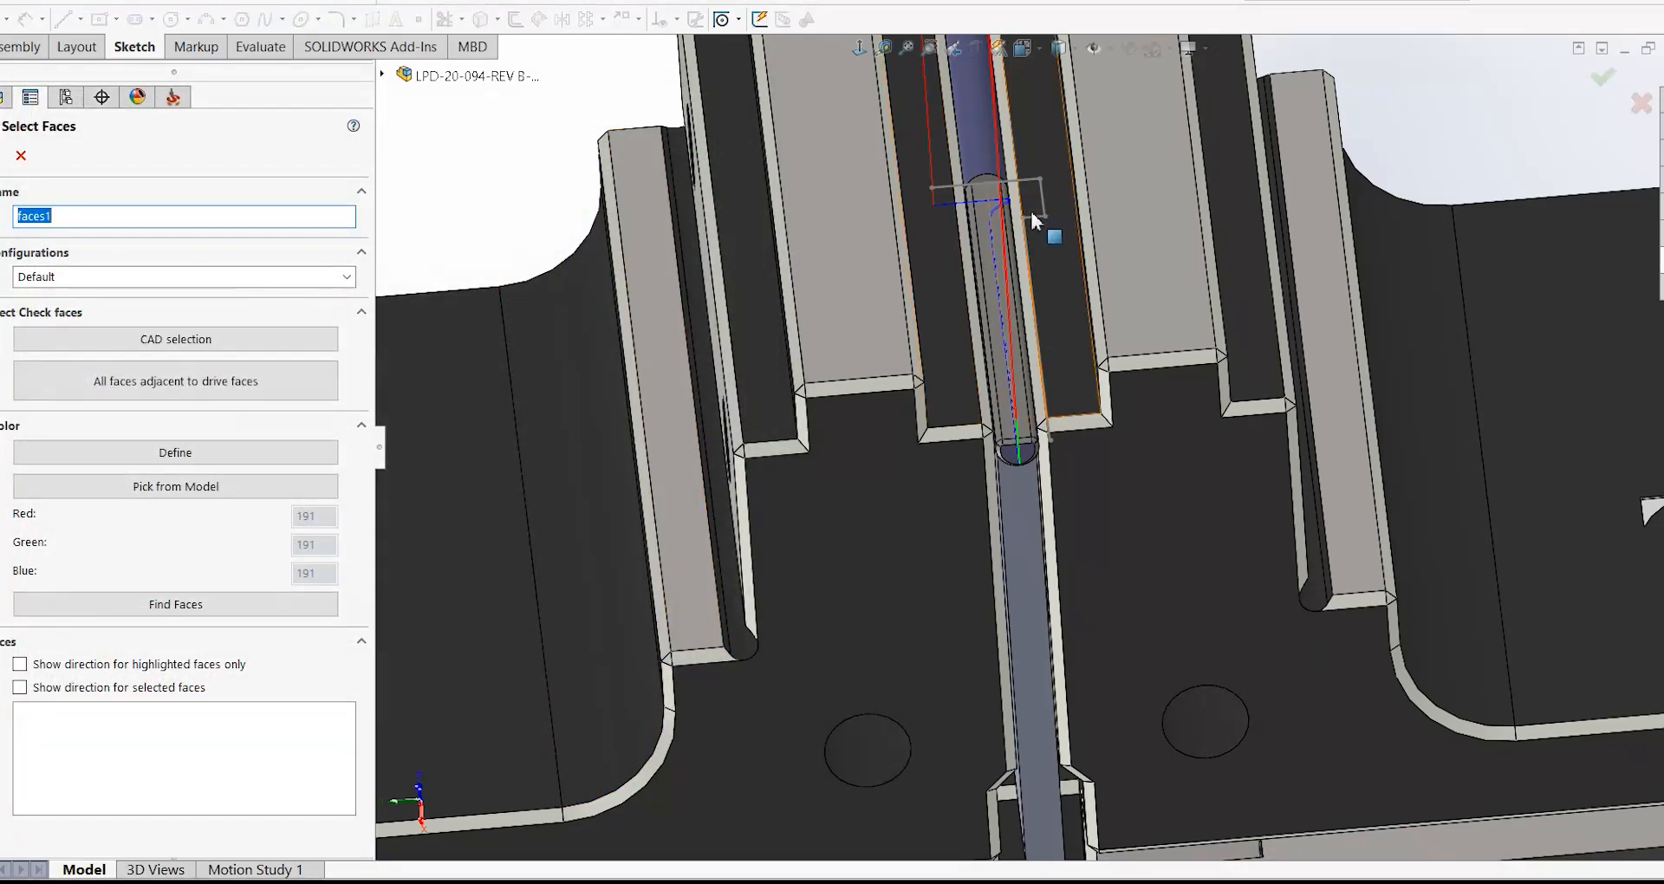
pyautogui.scroll(-3, 1010, 208)
pyautogui.click(899, 221)
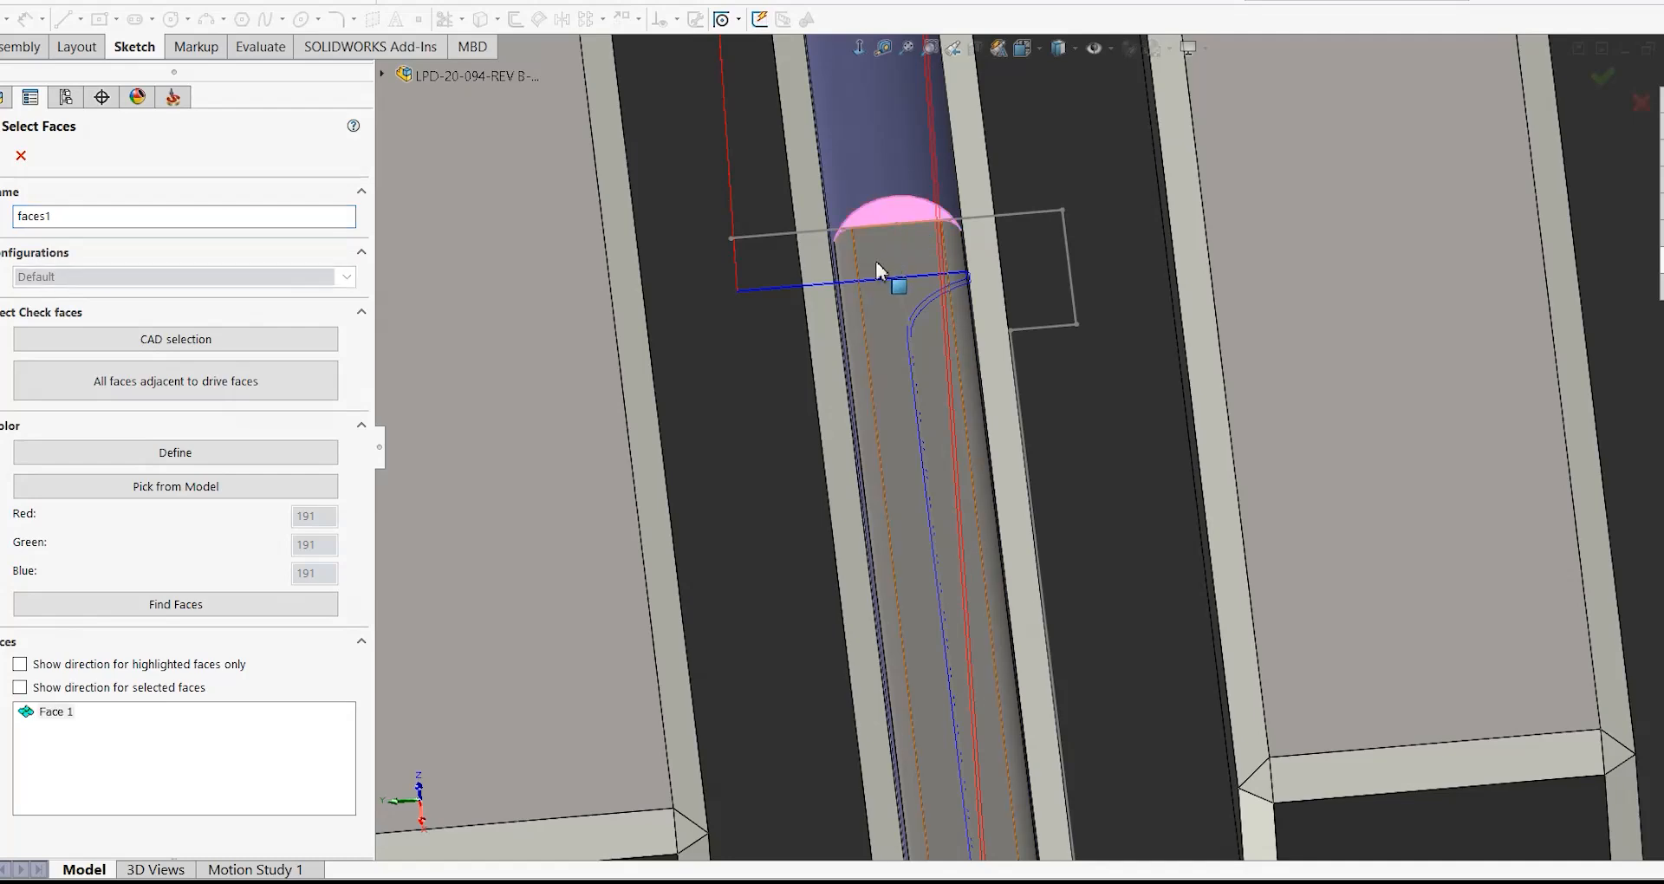
pyautogui.scroll(-2, 874, 265)
pyautogui.click(862, 308)
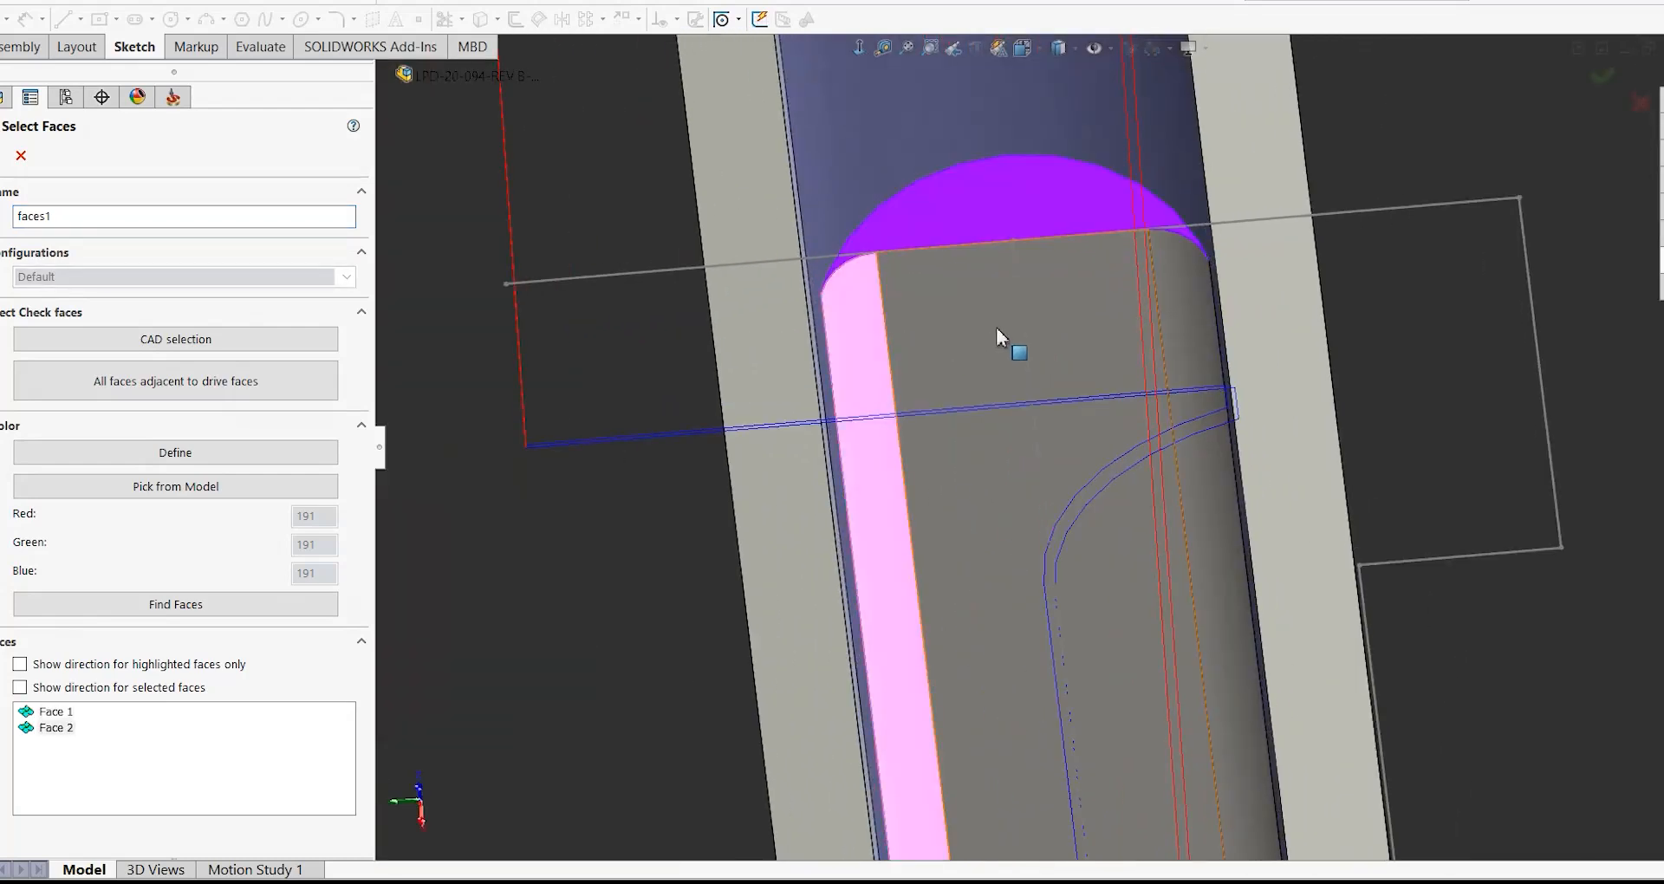
pyautogui.click(1006, 343)
pyautogui.click(1180, 299)
pyautogui.click(881, 168)
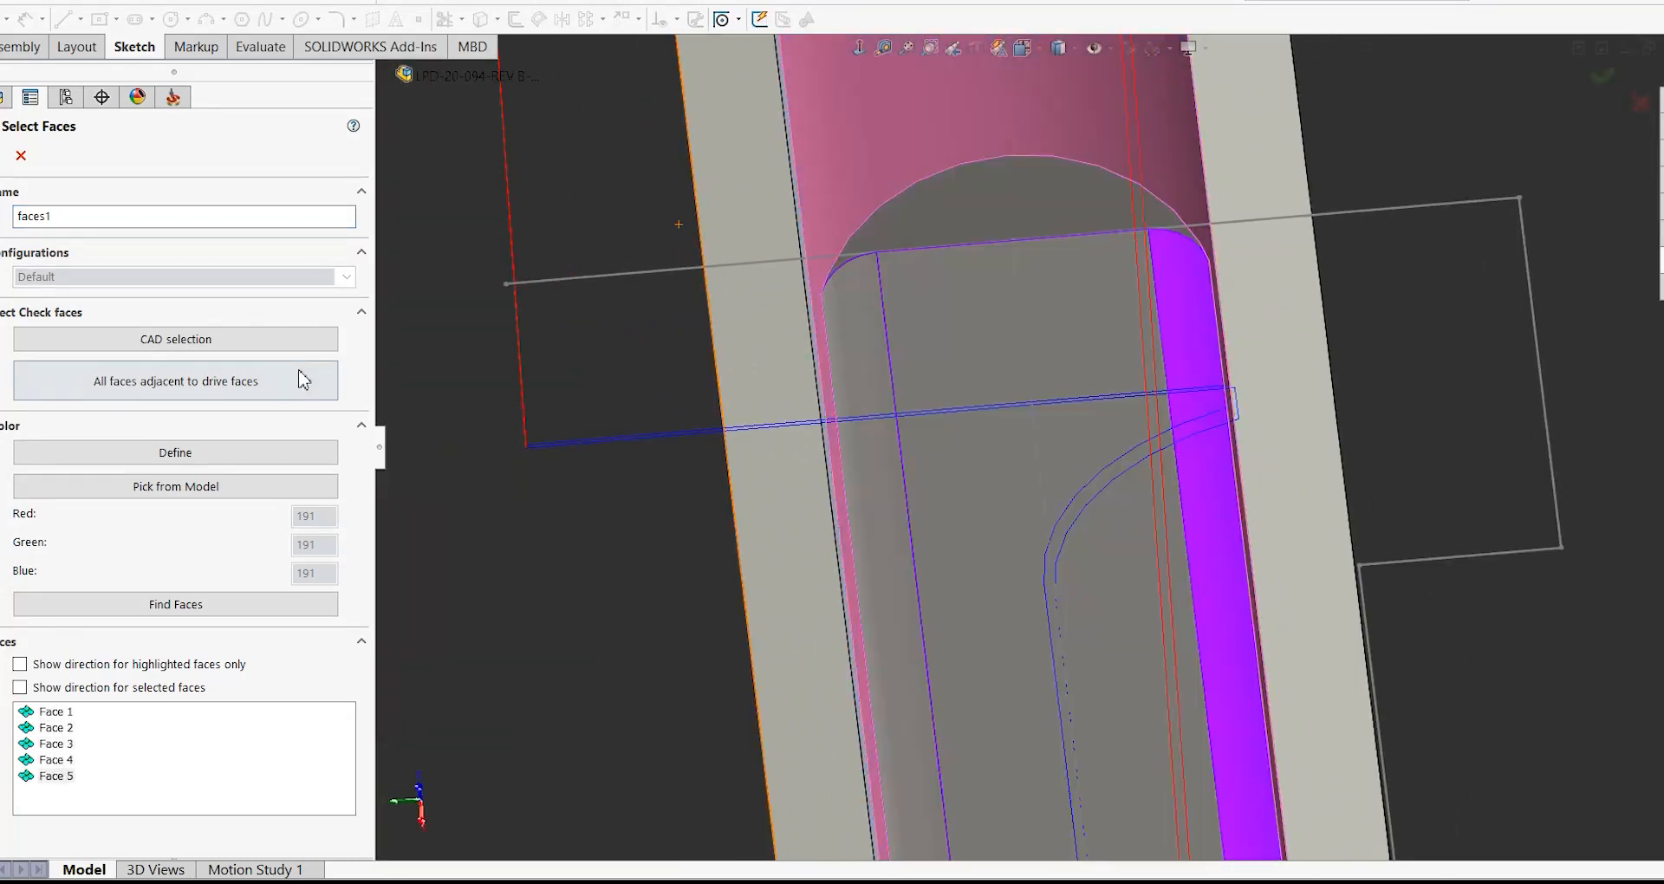
# - Add the end face and surrounding chamfer faces at the pin's tip to the check surfaces and accept the face set
pyautogui.scroll(5, 707, 444)
pyautogui.scroll(3, 997, 642)
pyautogui.scroll(-8, 1023, 589)
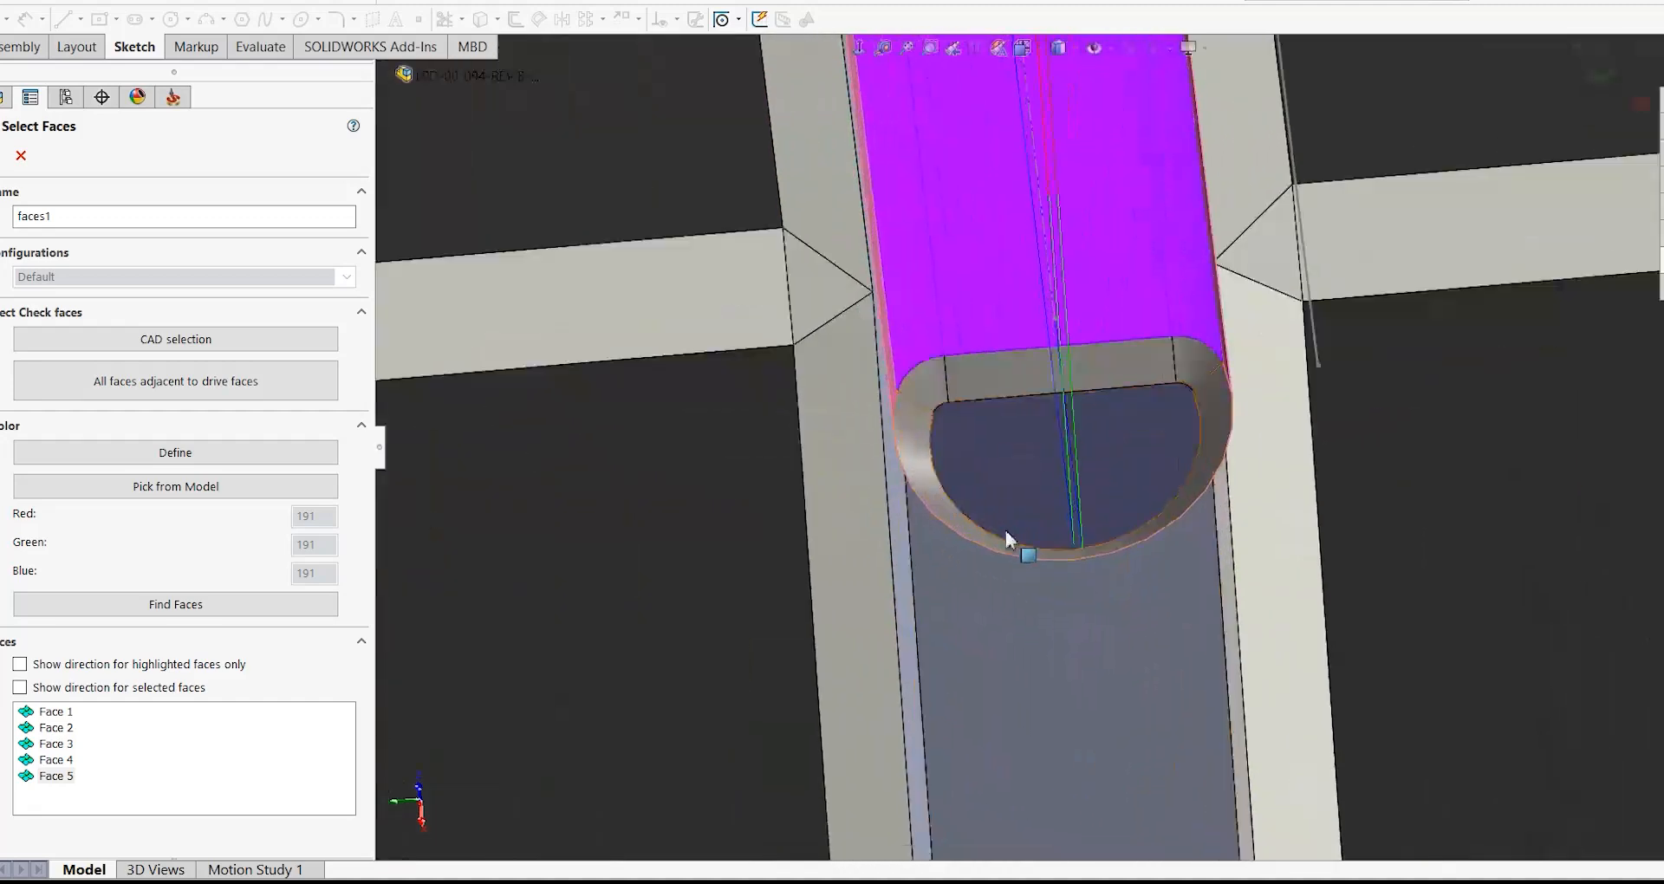
pyautogui.click(921, 439)
pyautogui.click(987, 433)
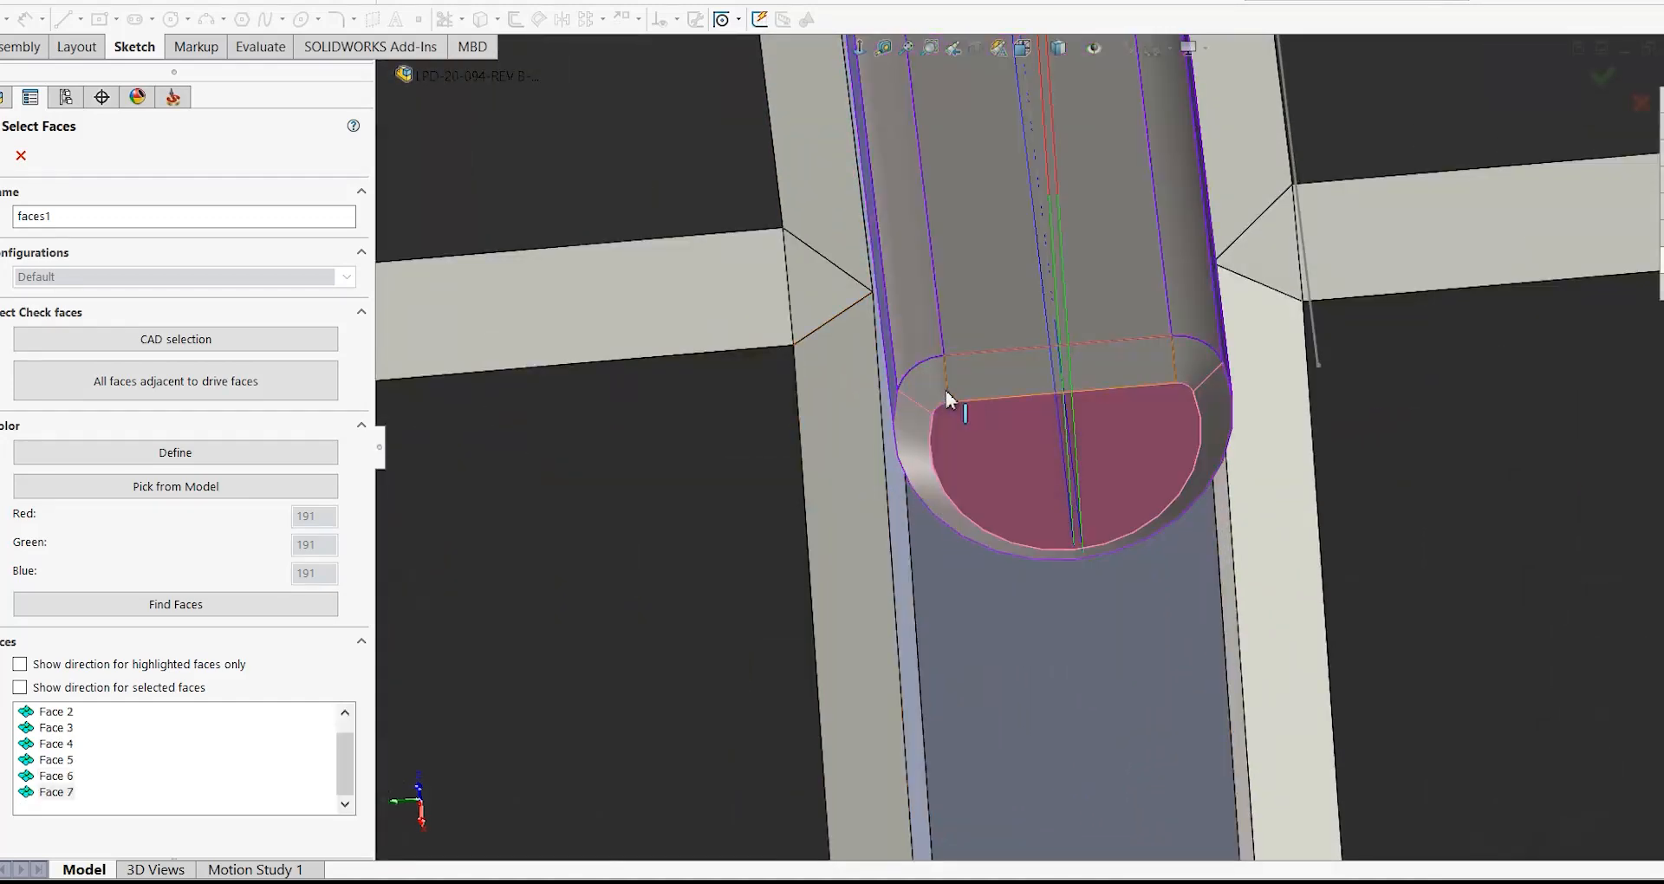
pyautogui.click(939, 388)
pyautogui.click(1047, 389)
pyautogui.click(1188, 371)
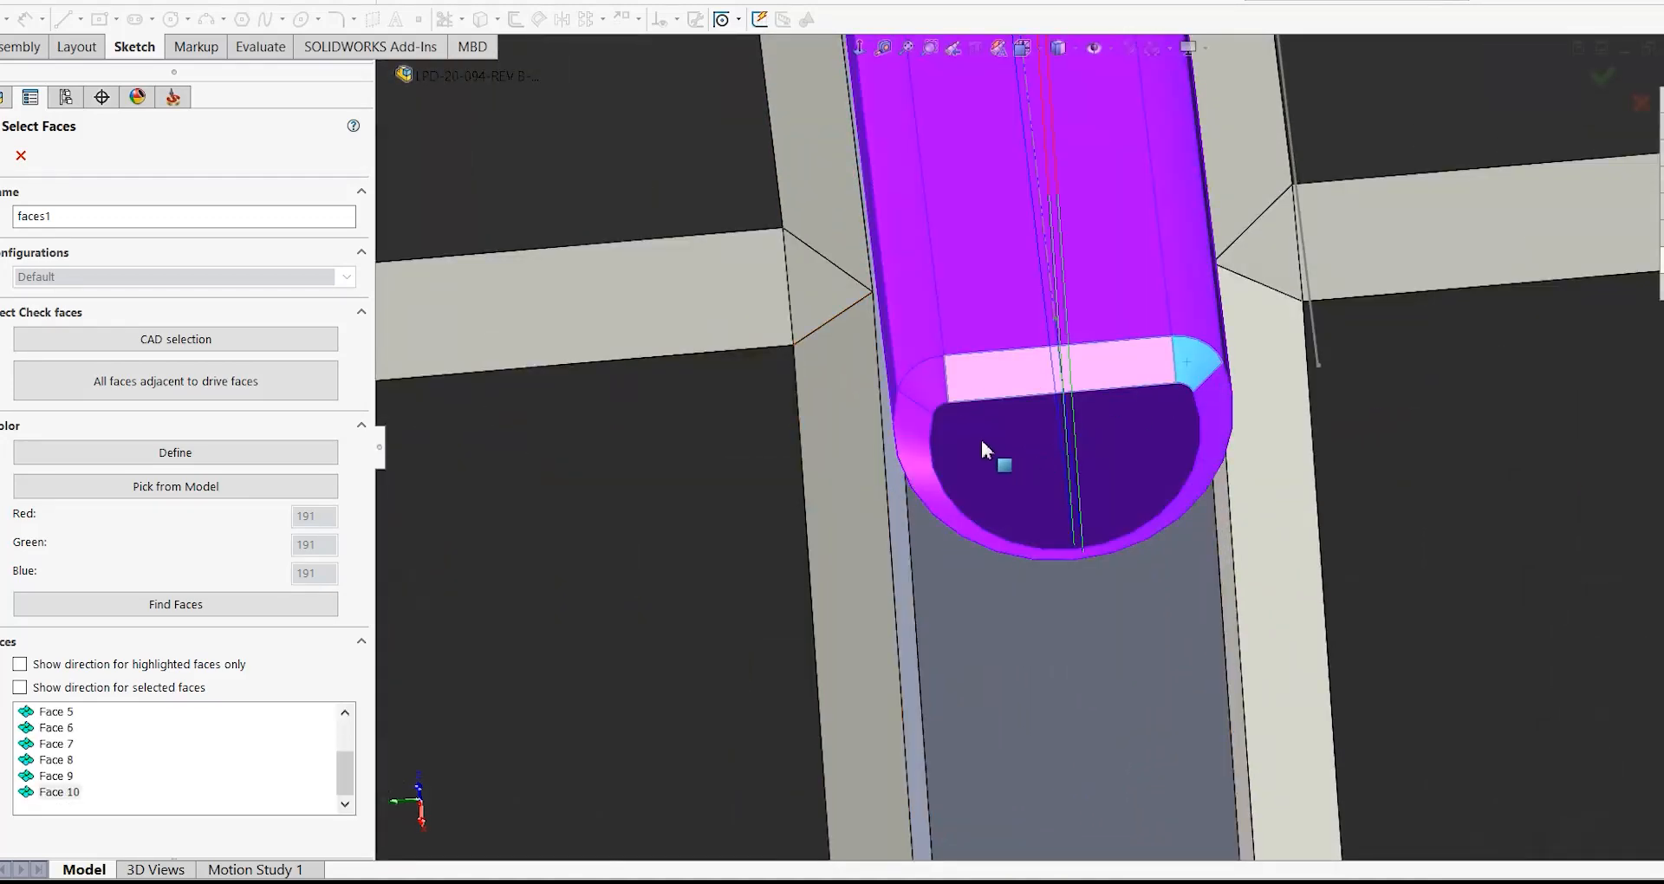
pyautogui.scroll(5, 984, 438)
pyautogui.click(1, 156)
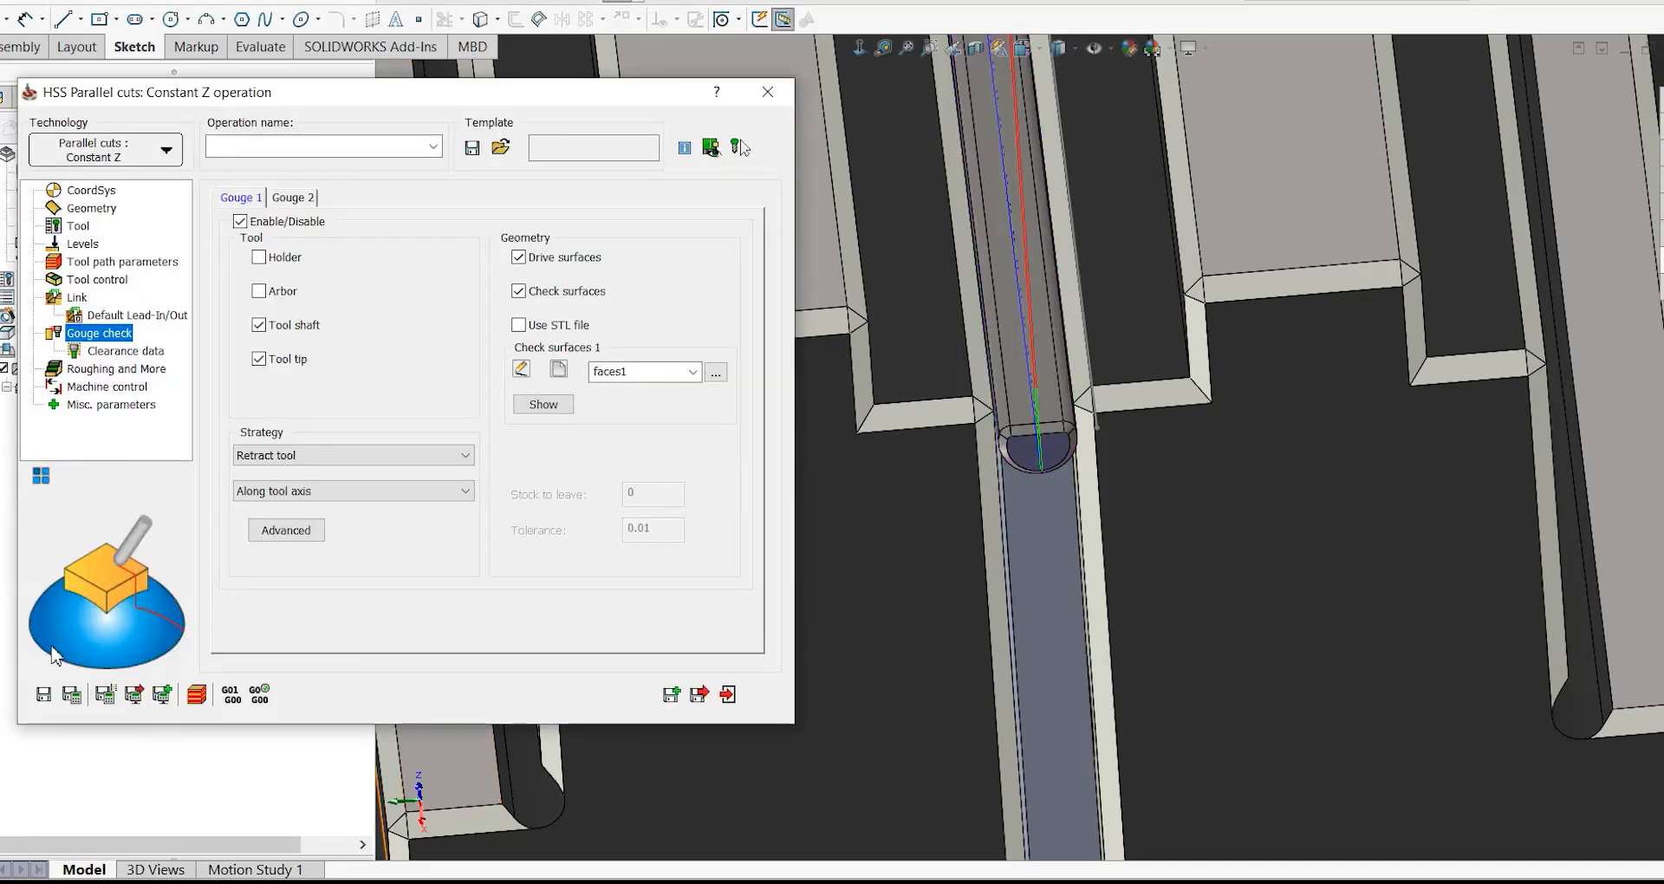
# - Set the gouge check strategy to Trim and relink toolpath, and save and calculate the operation
pyautogui.click(416, 455)
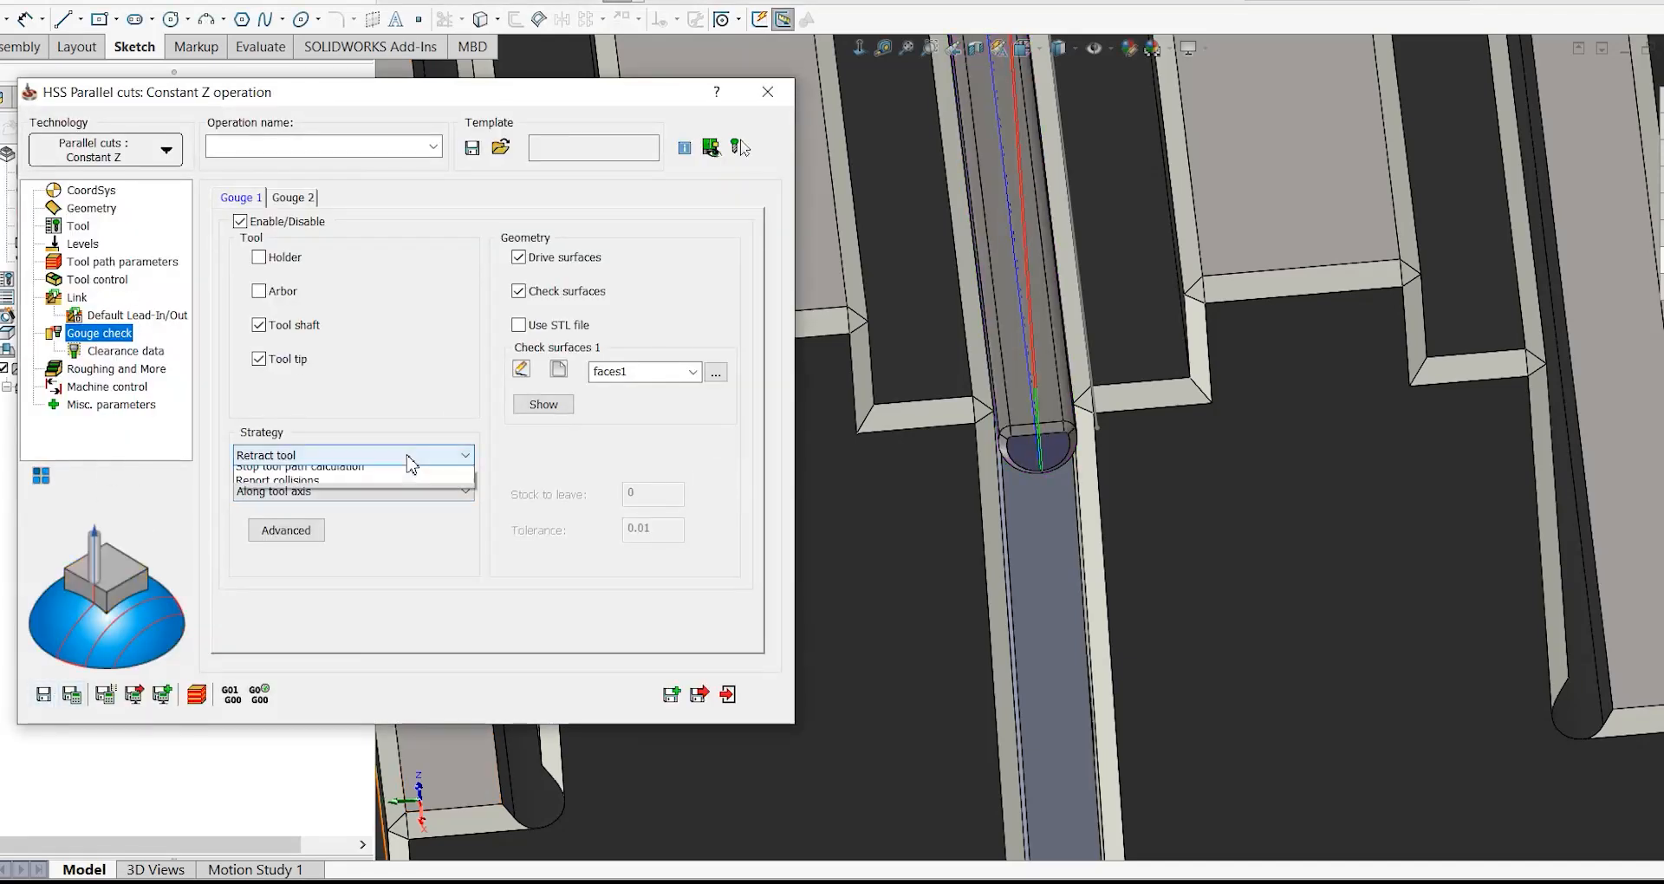
pyautogui.click(373, 482)
pyautogui.click(370, 462)
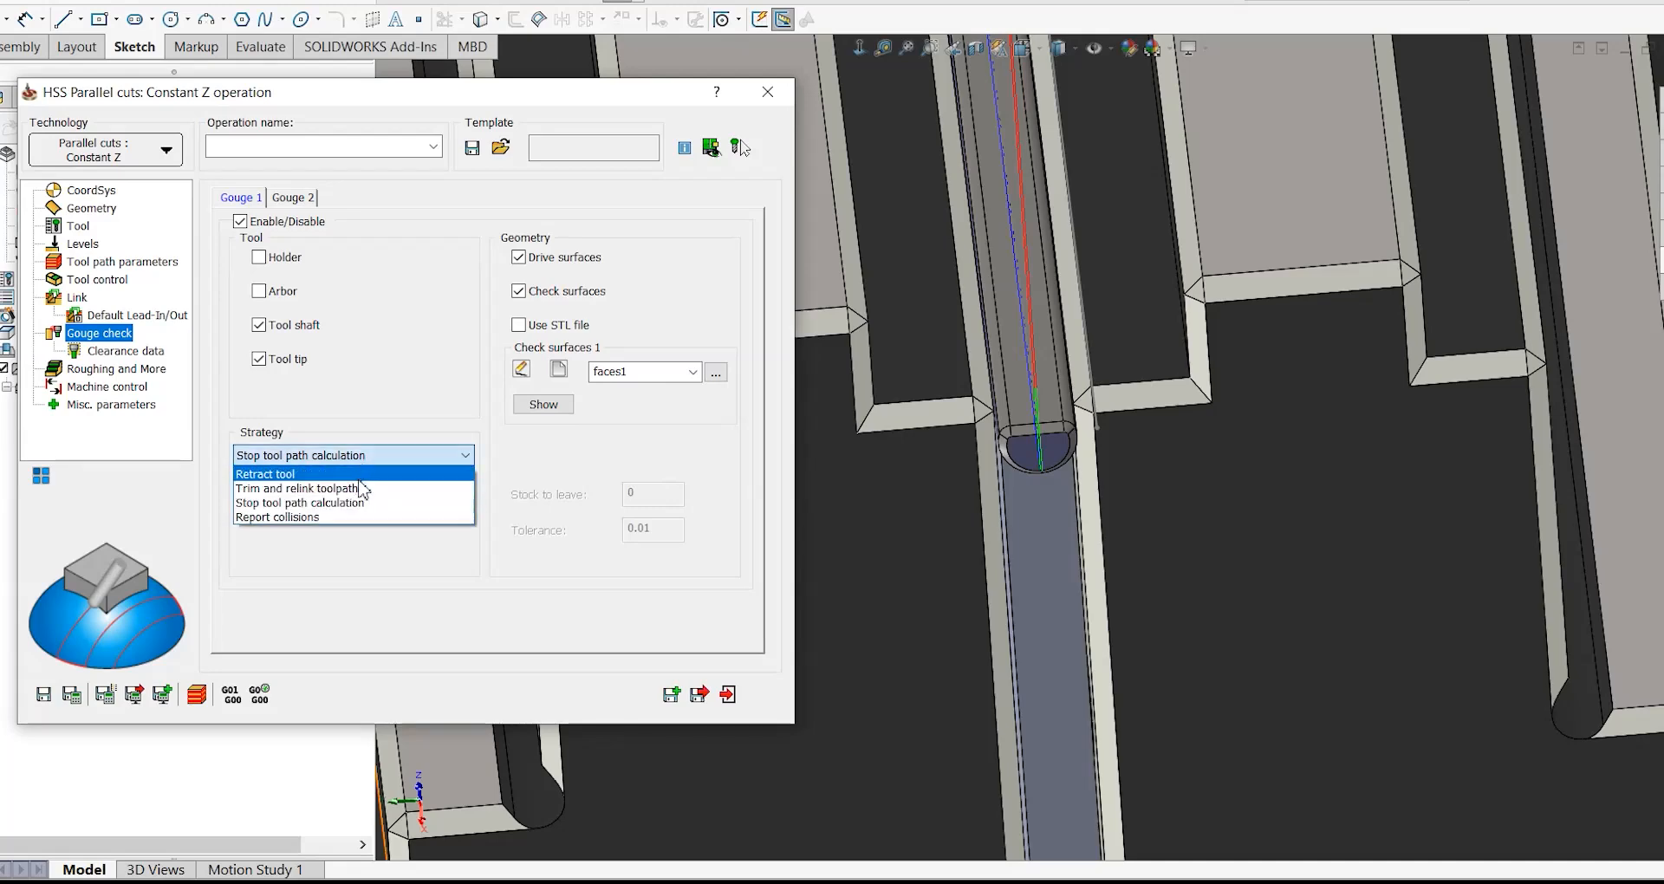
pyautogui.click(354, 496)
pyautogui.click(73, 699)
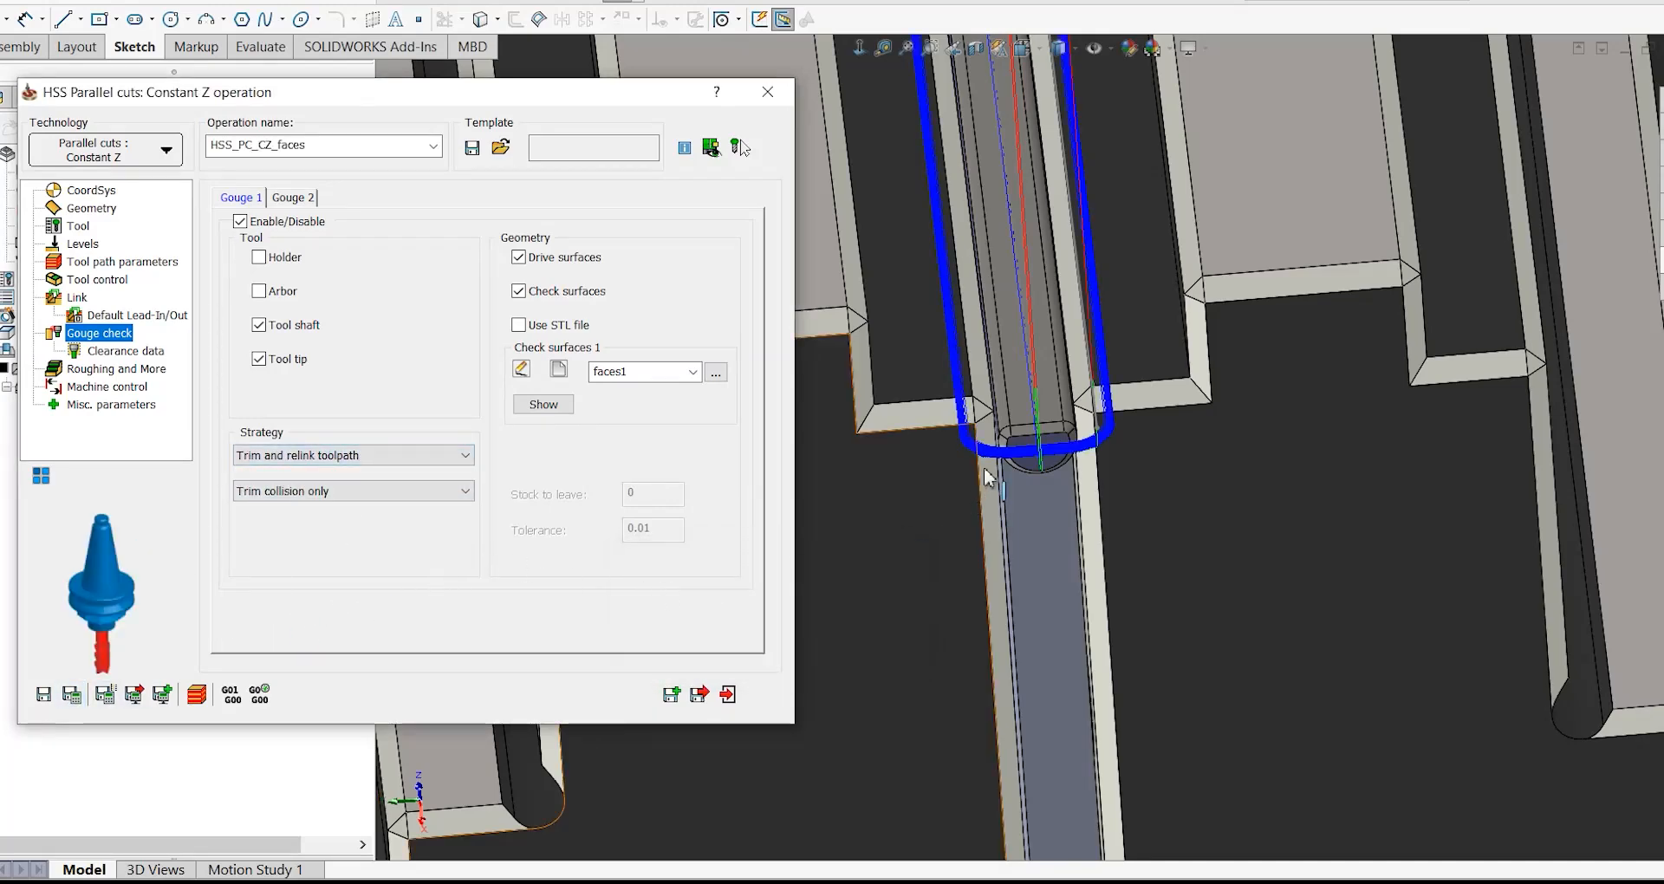
# - Examine the calculated Constant Z tool path around the pin's flat from several angles
pyautogui.moveTo(986, 472); pyautogui.dragTo(1066, 435, button='middle')
pyautogui.scroll(4, 1065, 435)
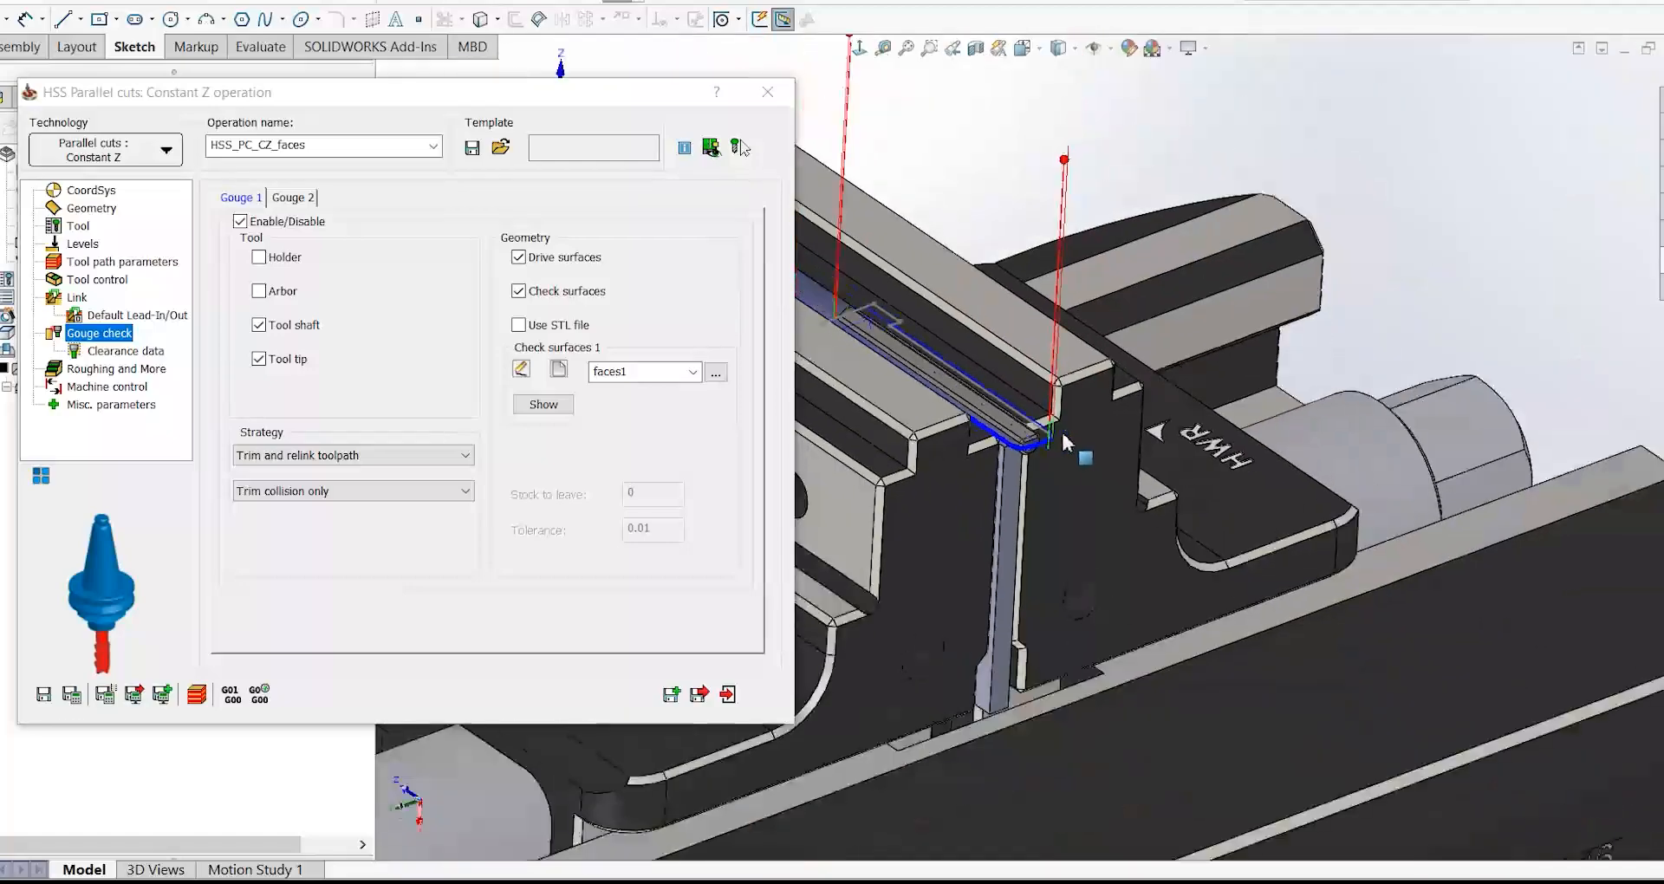
pyautogui.moveTo(925, 368); pyautogui.dragTo(602, 658, button='middle')
pyautogui.scroll(-4, 903, 321)
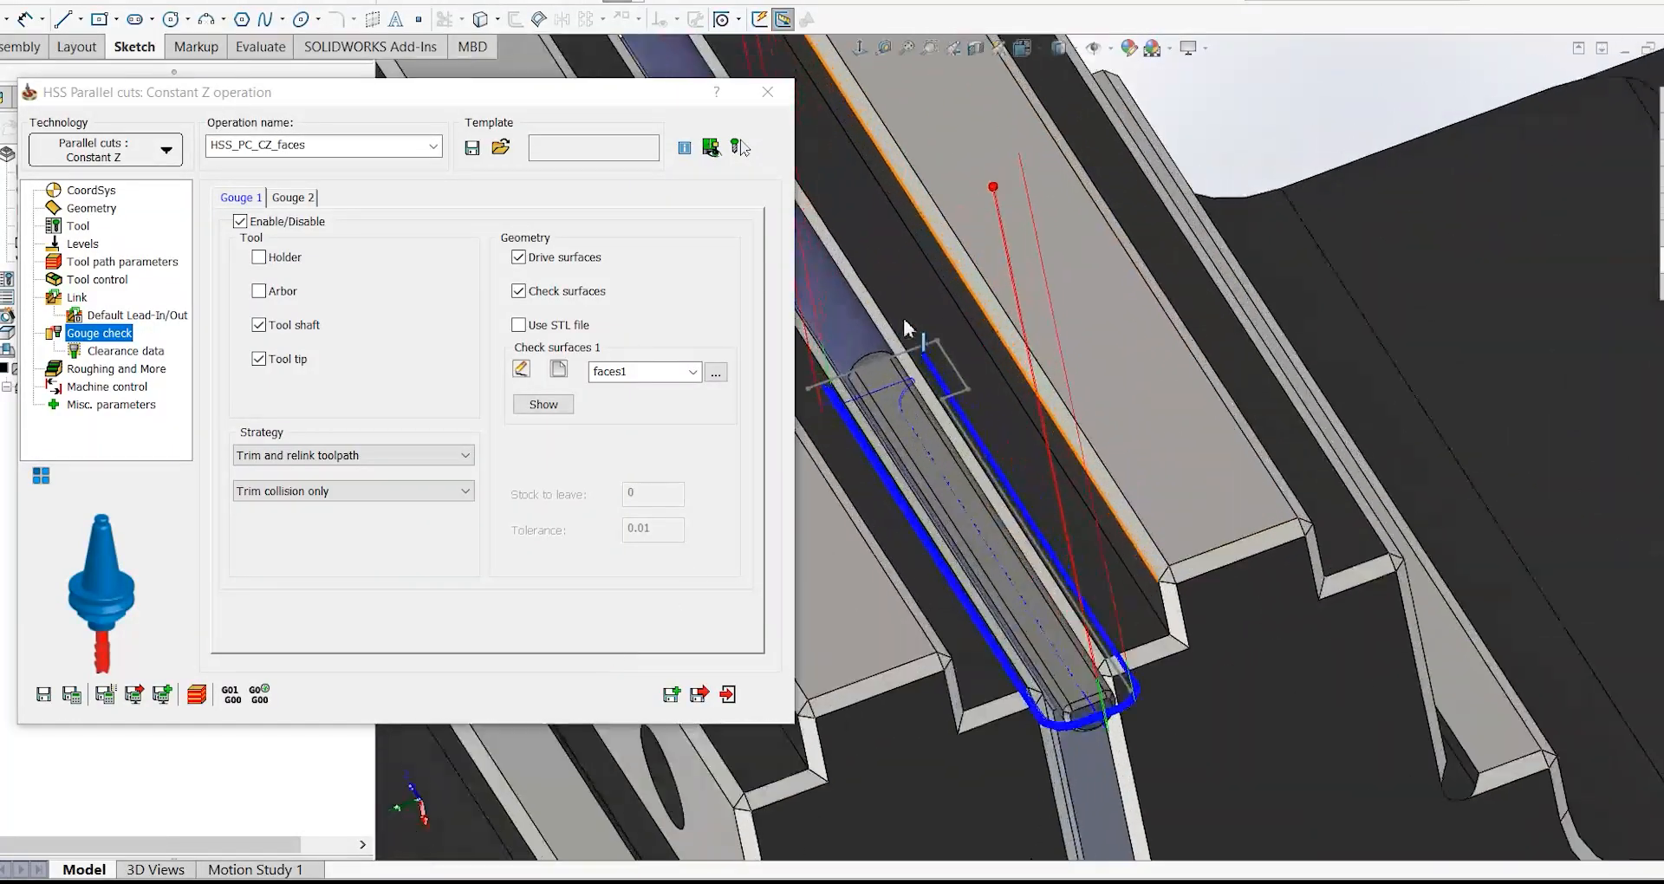
pyautogui.scroll(5, 987, 472)
pyautogui.scroll(-7, 1181, 419)
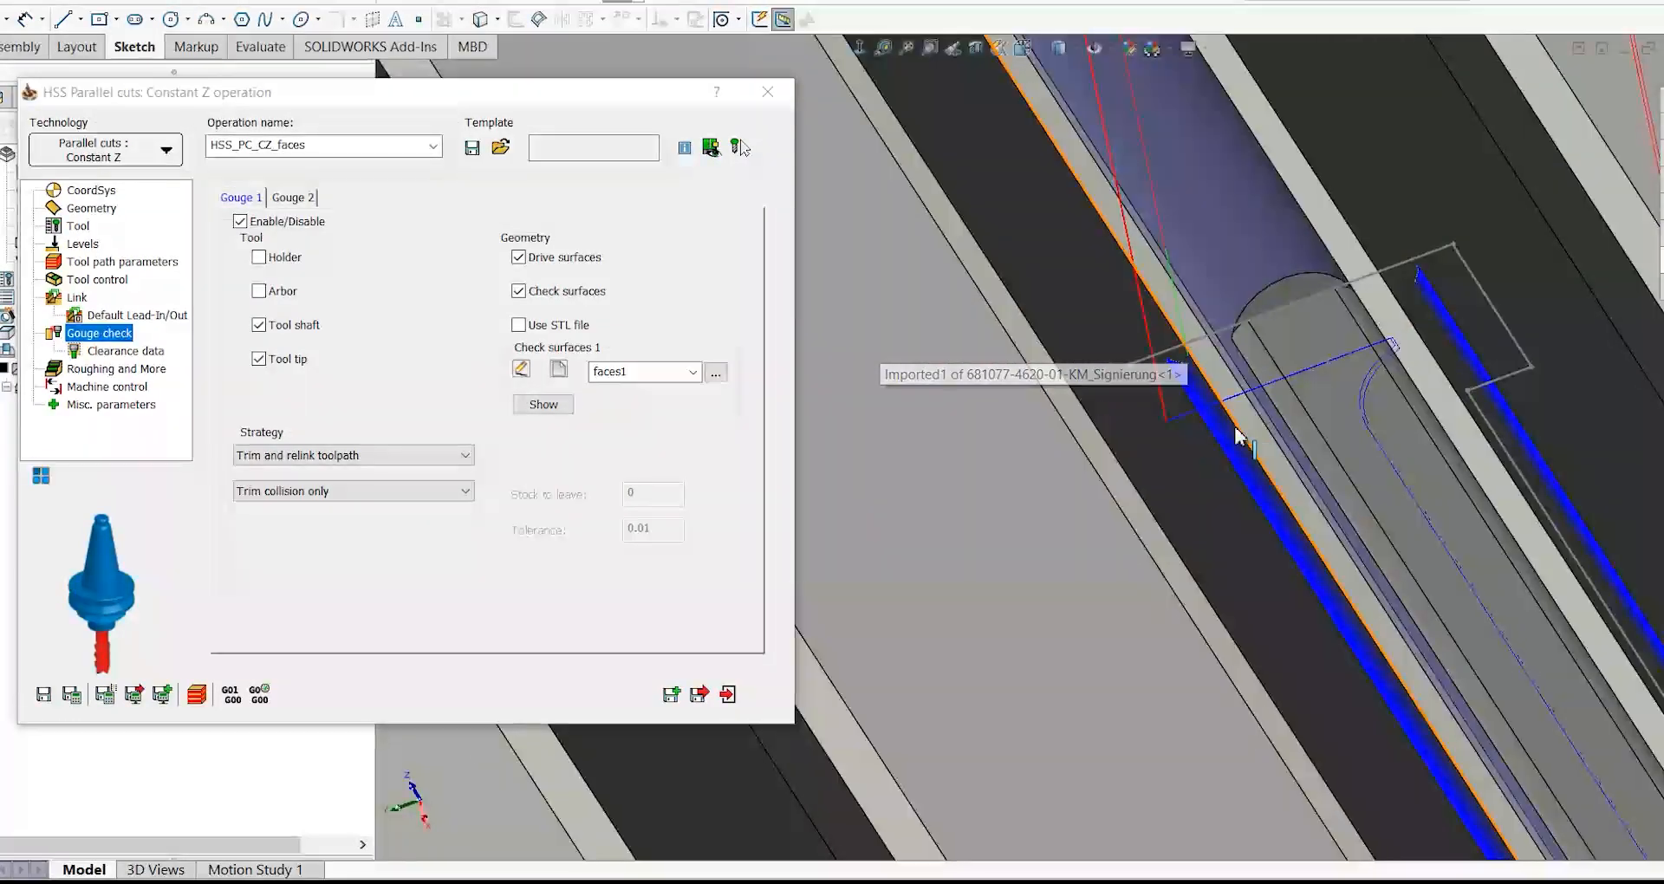
pyautogui.moveTo(1235, 436); pyautogui.dragTo(1103, 474, button='middle')
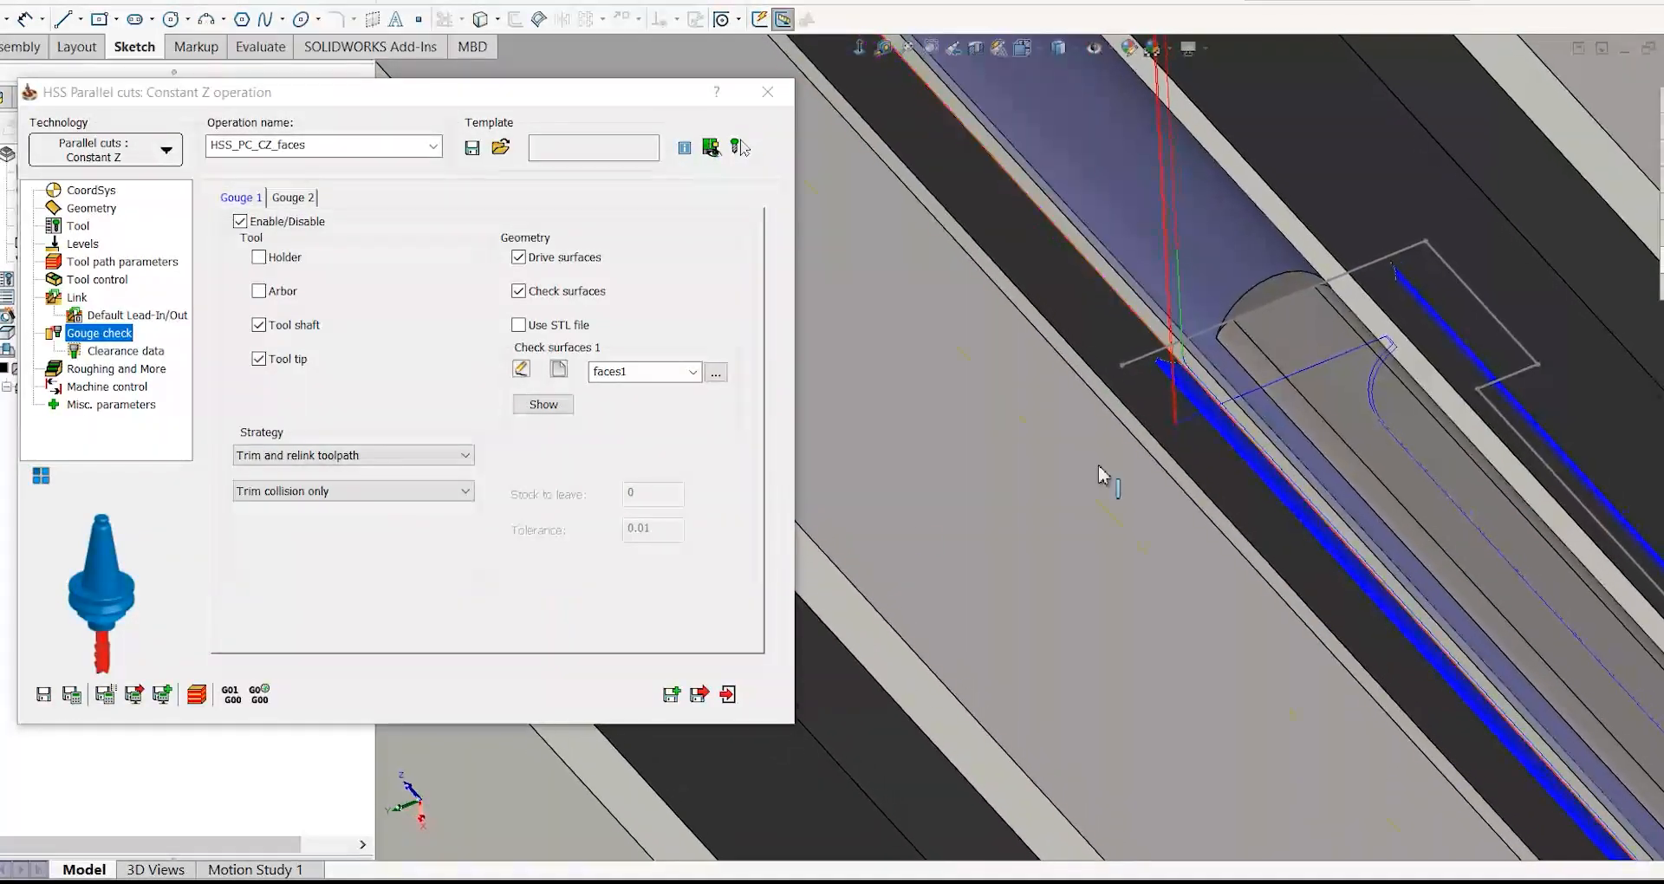
# - Simulate the HSS Constant Z operation in SolidVerify, stepping into the first cuts and playing it through to the end
pyautogui.click(197, 694)
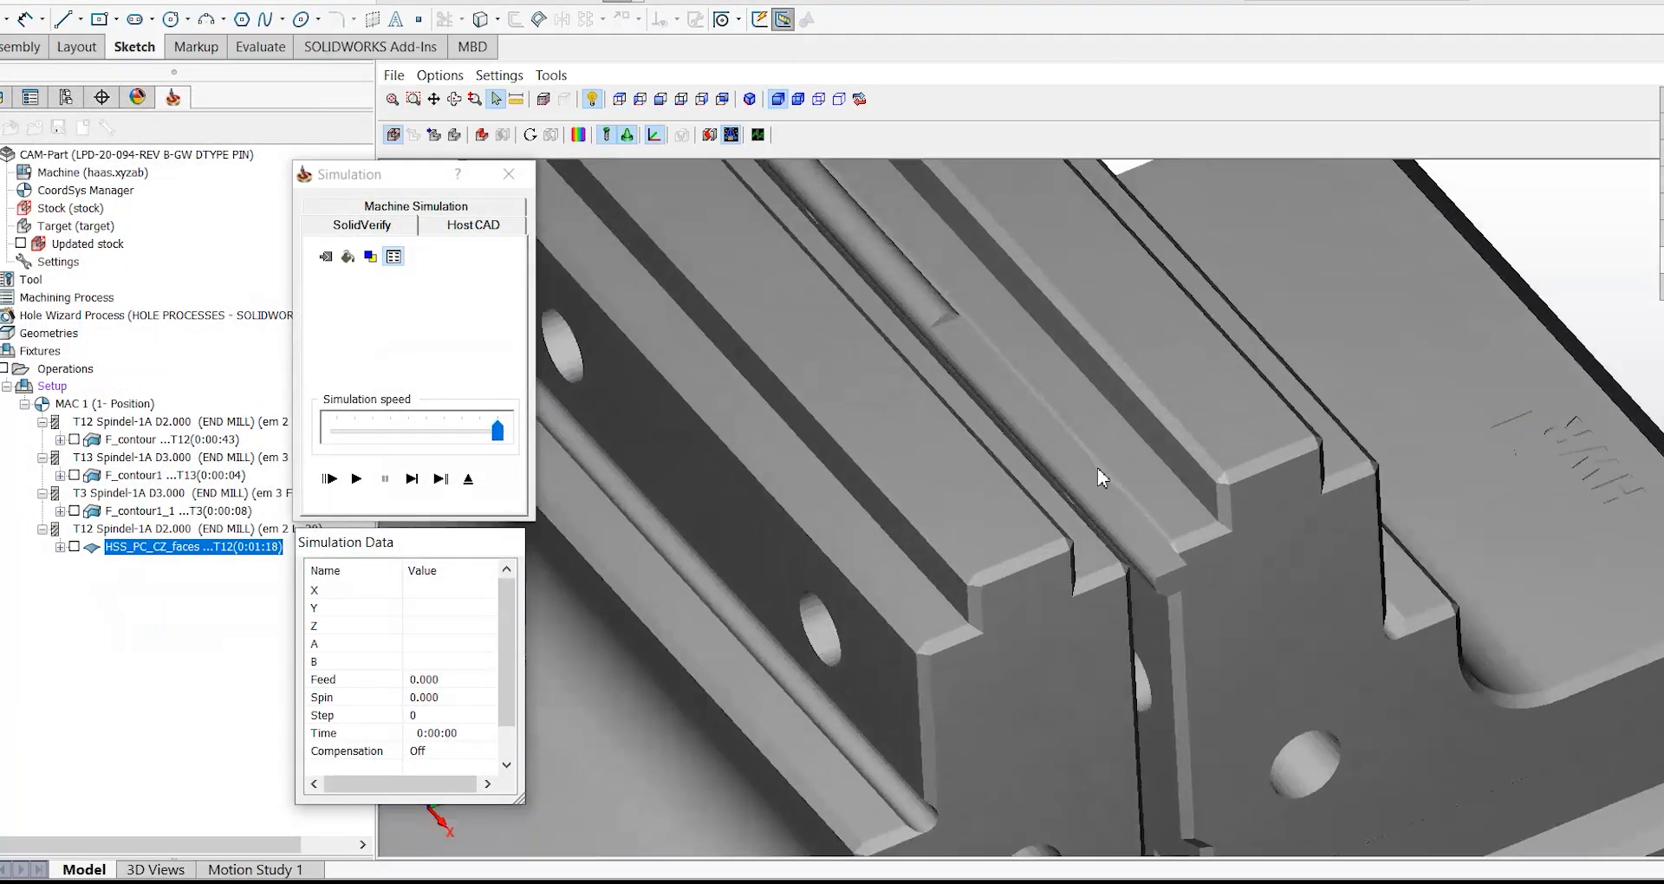
pyautogui.scroll(-2, 1099, 477)
pyautogui.click(412, 479)
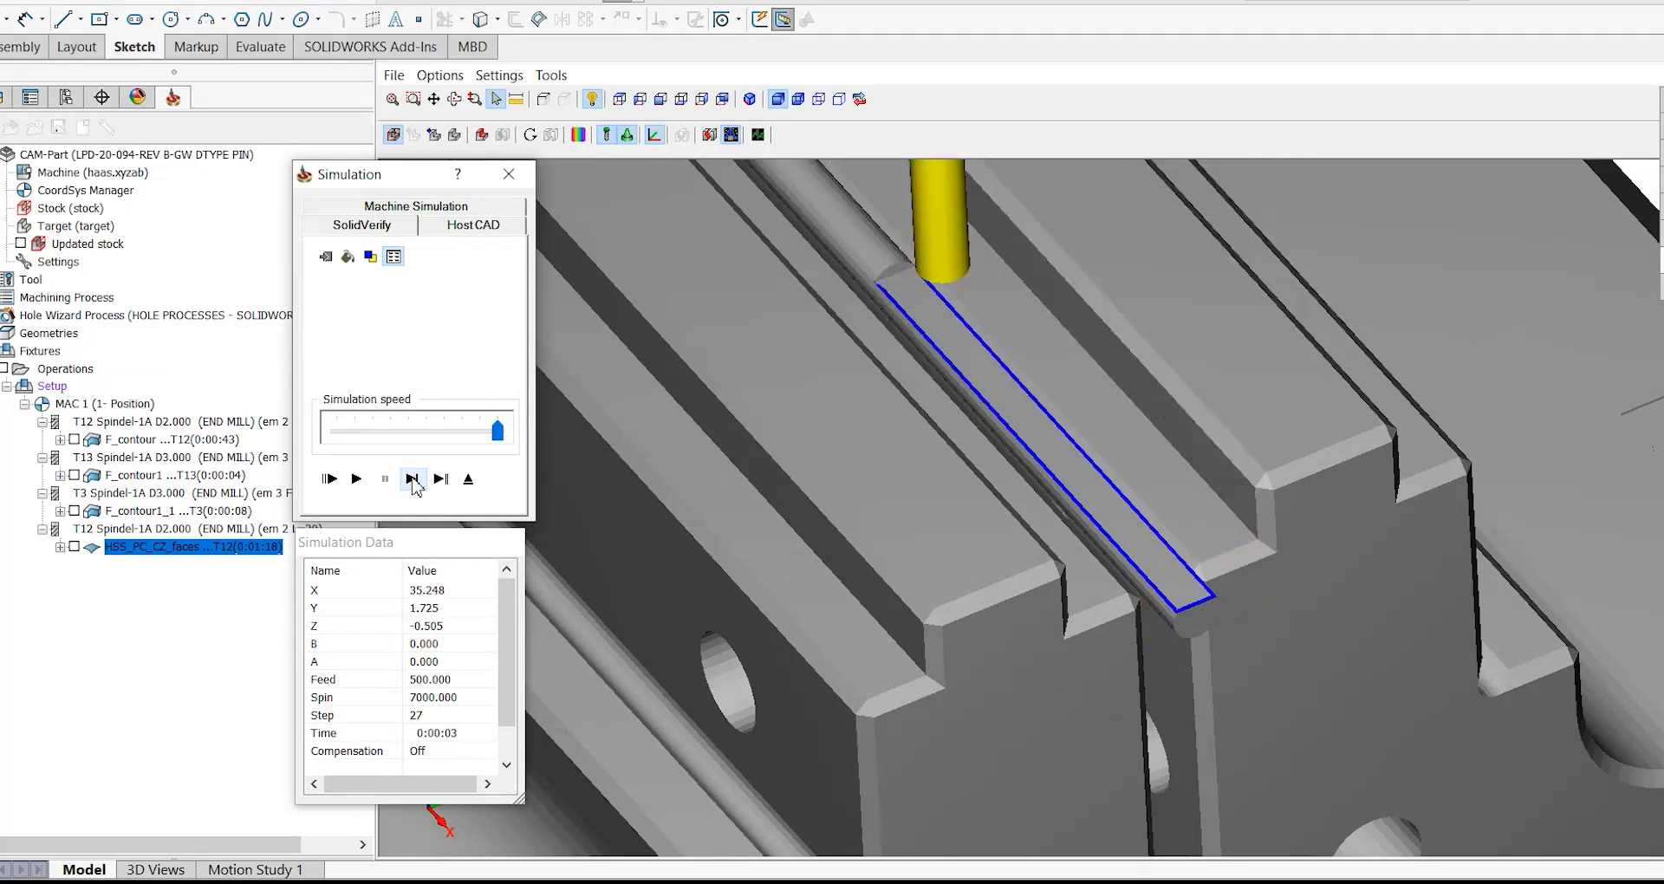
pyautogui.click(358, 480)
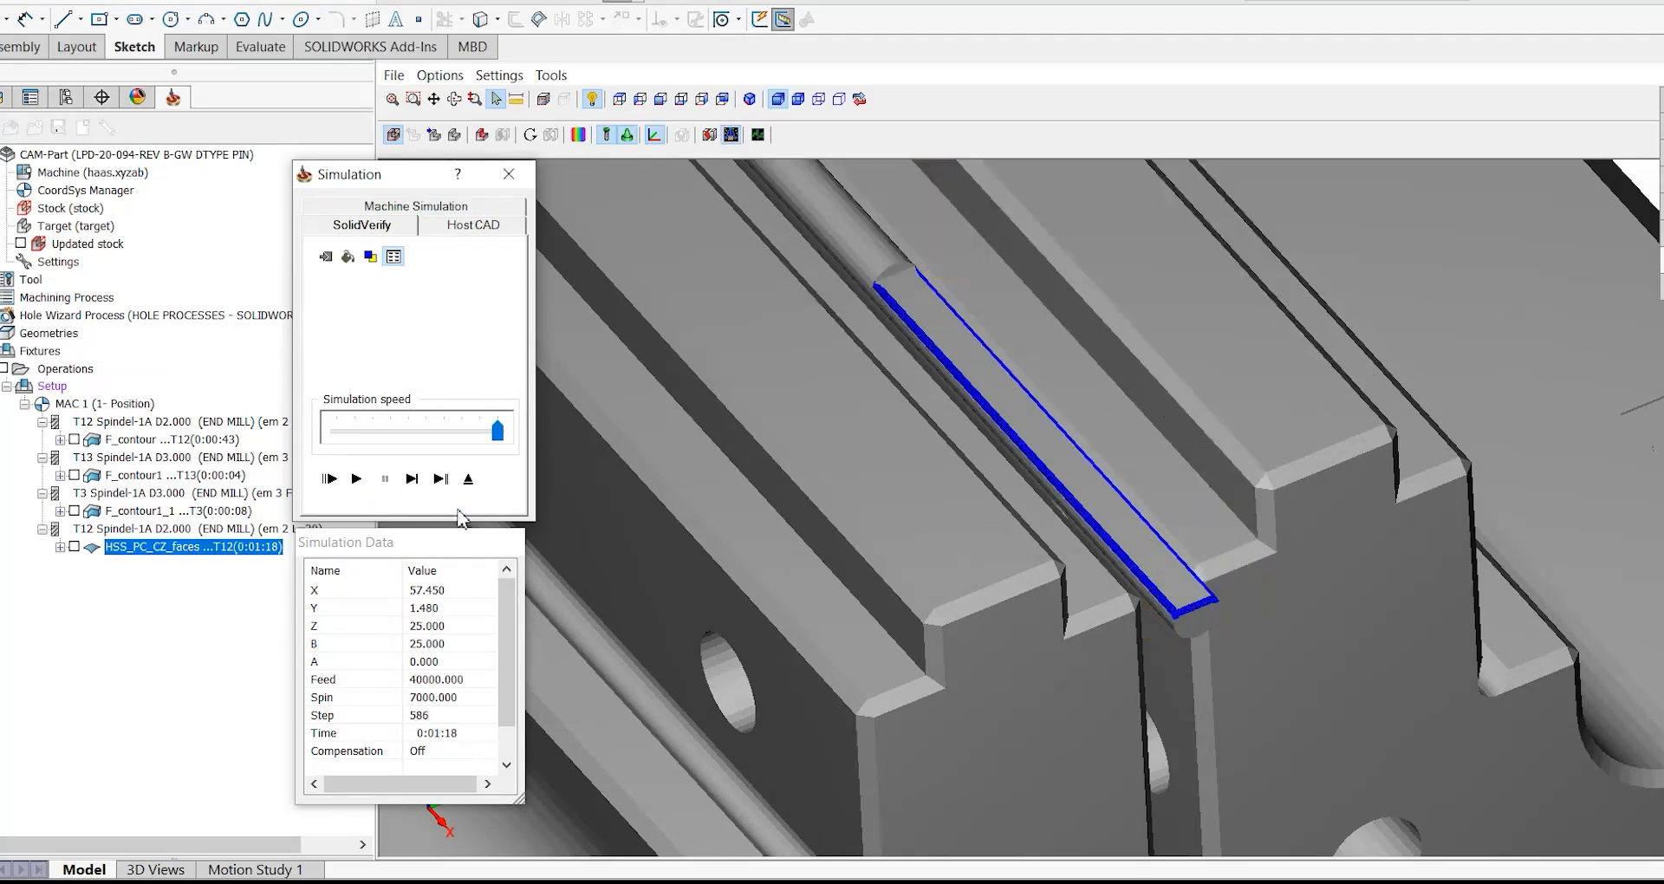
# - Inspect the simulated cut along the pin's edges, exit the simulation, and close the HSS operation
pyautogui.scroll(-3, 917, 542)
pyautogui.moveTo(919, 546); pyautogui.dragTo(969, 489, button='middle')
pyautogui.scroll(5, 822, 304)
pyautogui.moveTo(824, 427); pyautogui.dragTo(856, 456, button='middle')
pyautogui.scroll(-5, 857, 455)
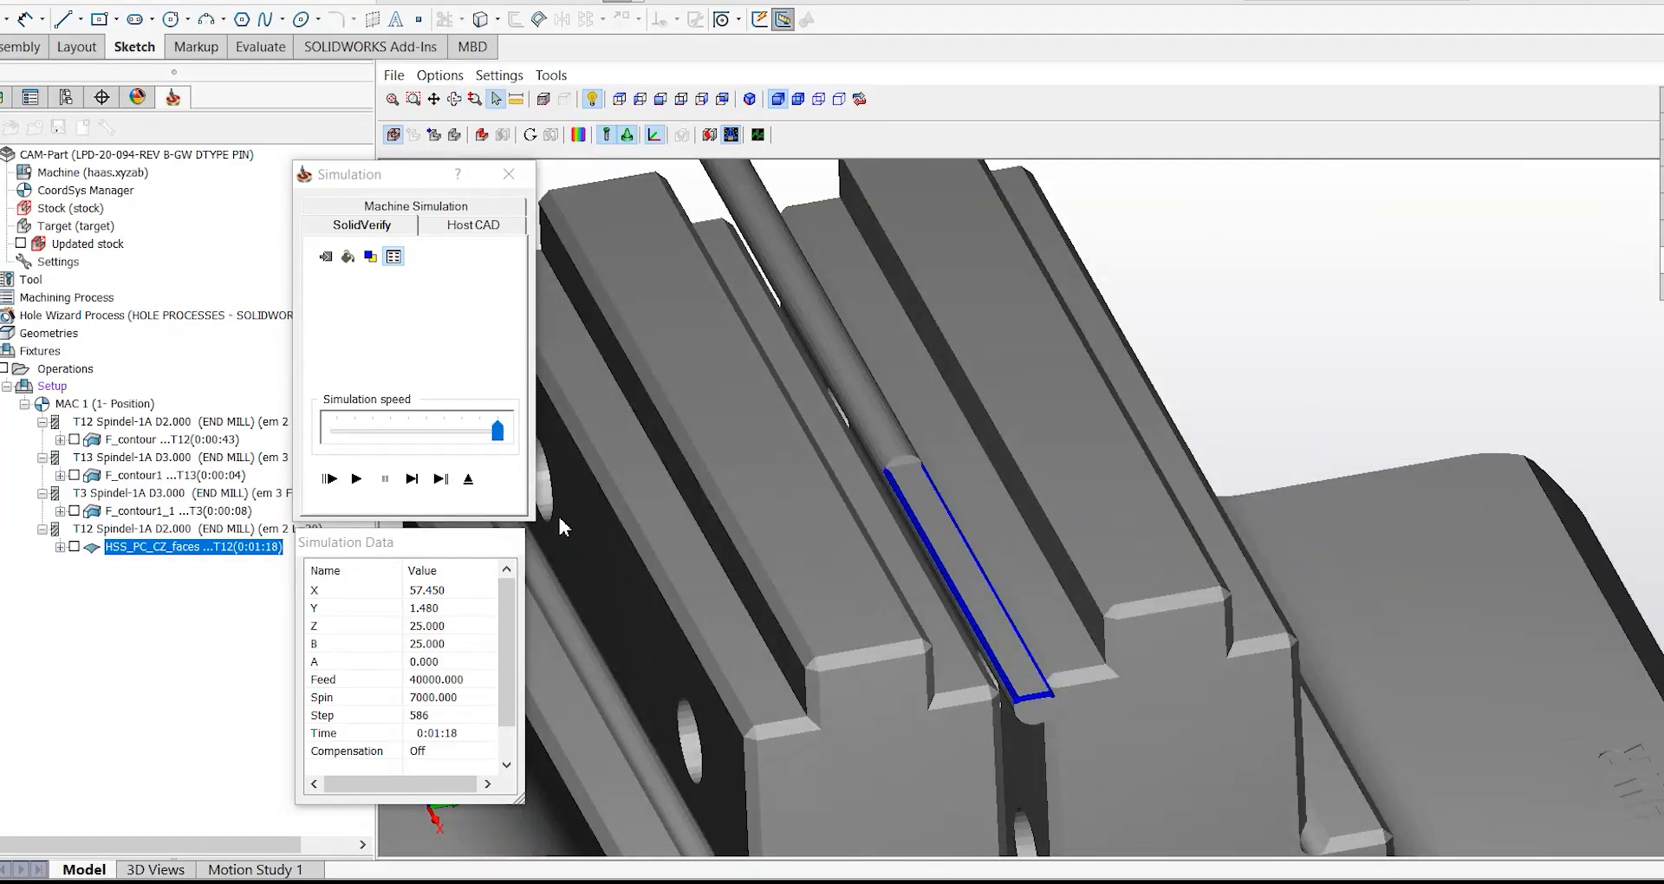
pyautogui.click(468, 478)
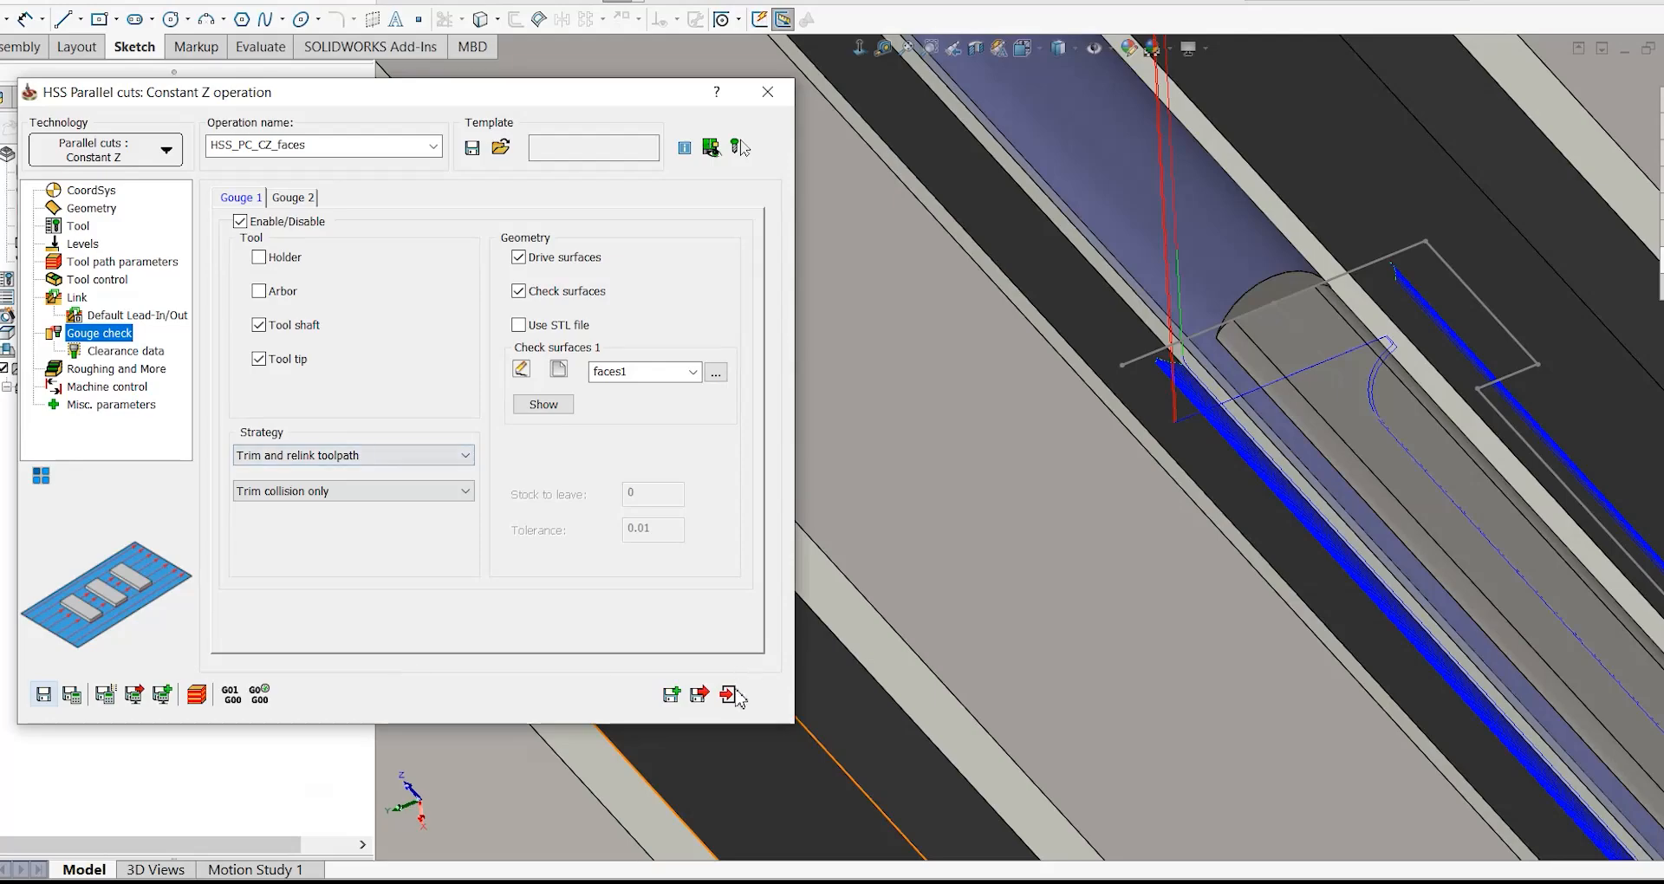
pyautogui.click(730, 695)
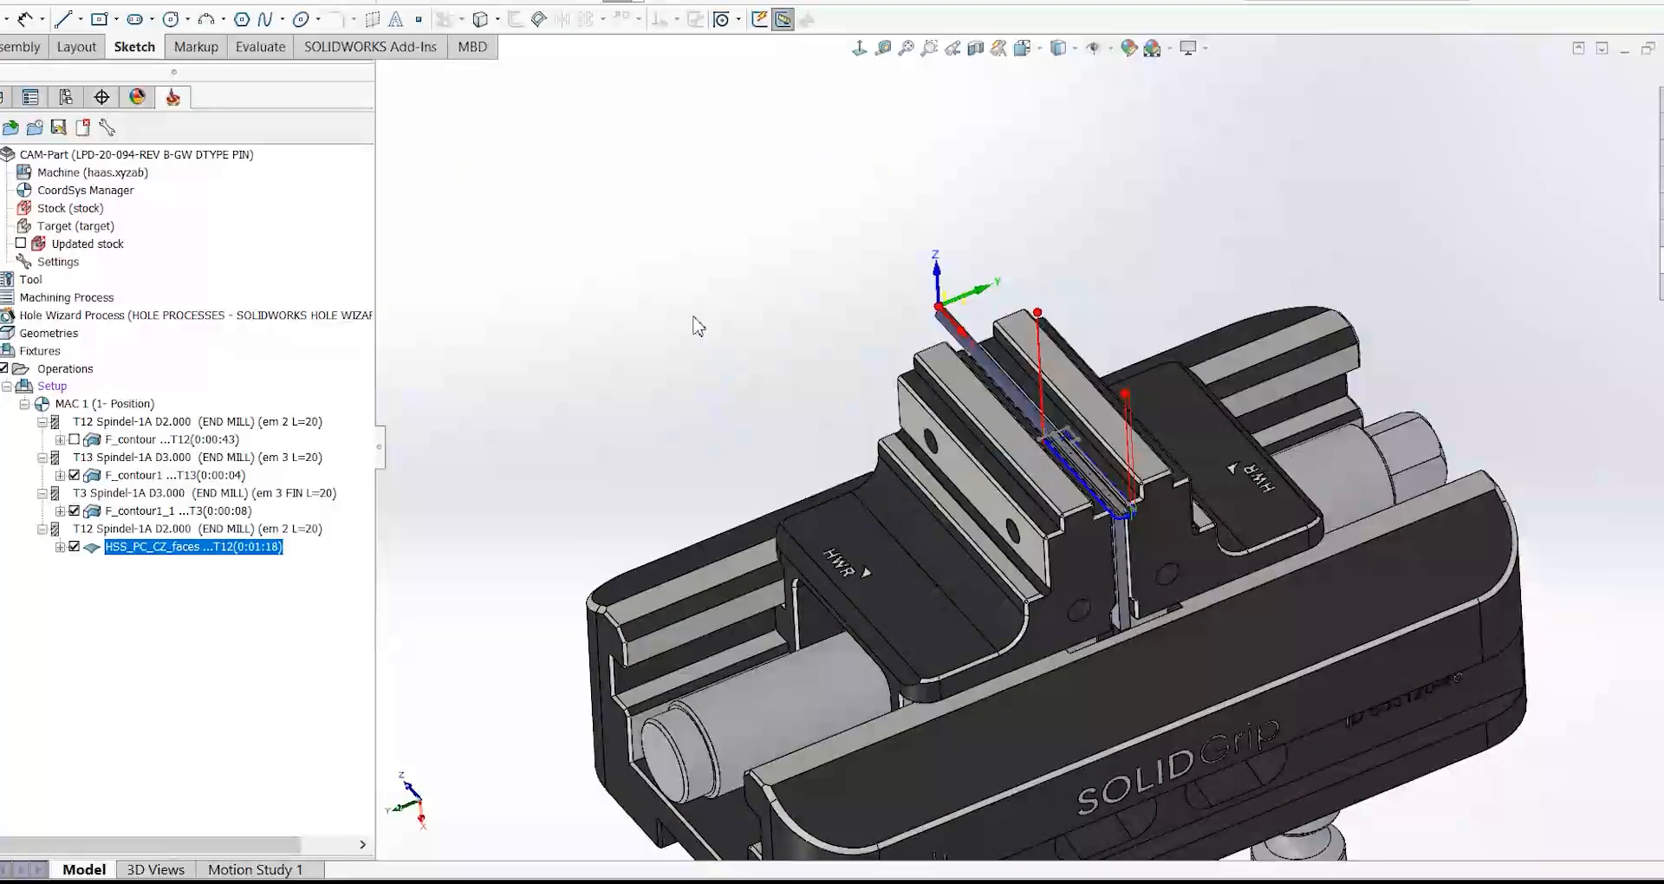
pyautogui.moveTo(1132, 506); pyautogui.dragTo(1101, 438, button='middle')
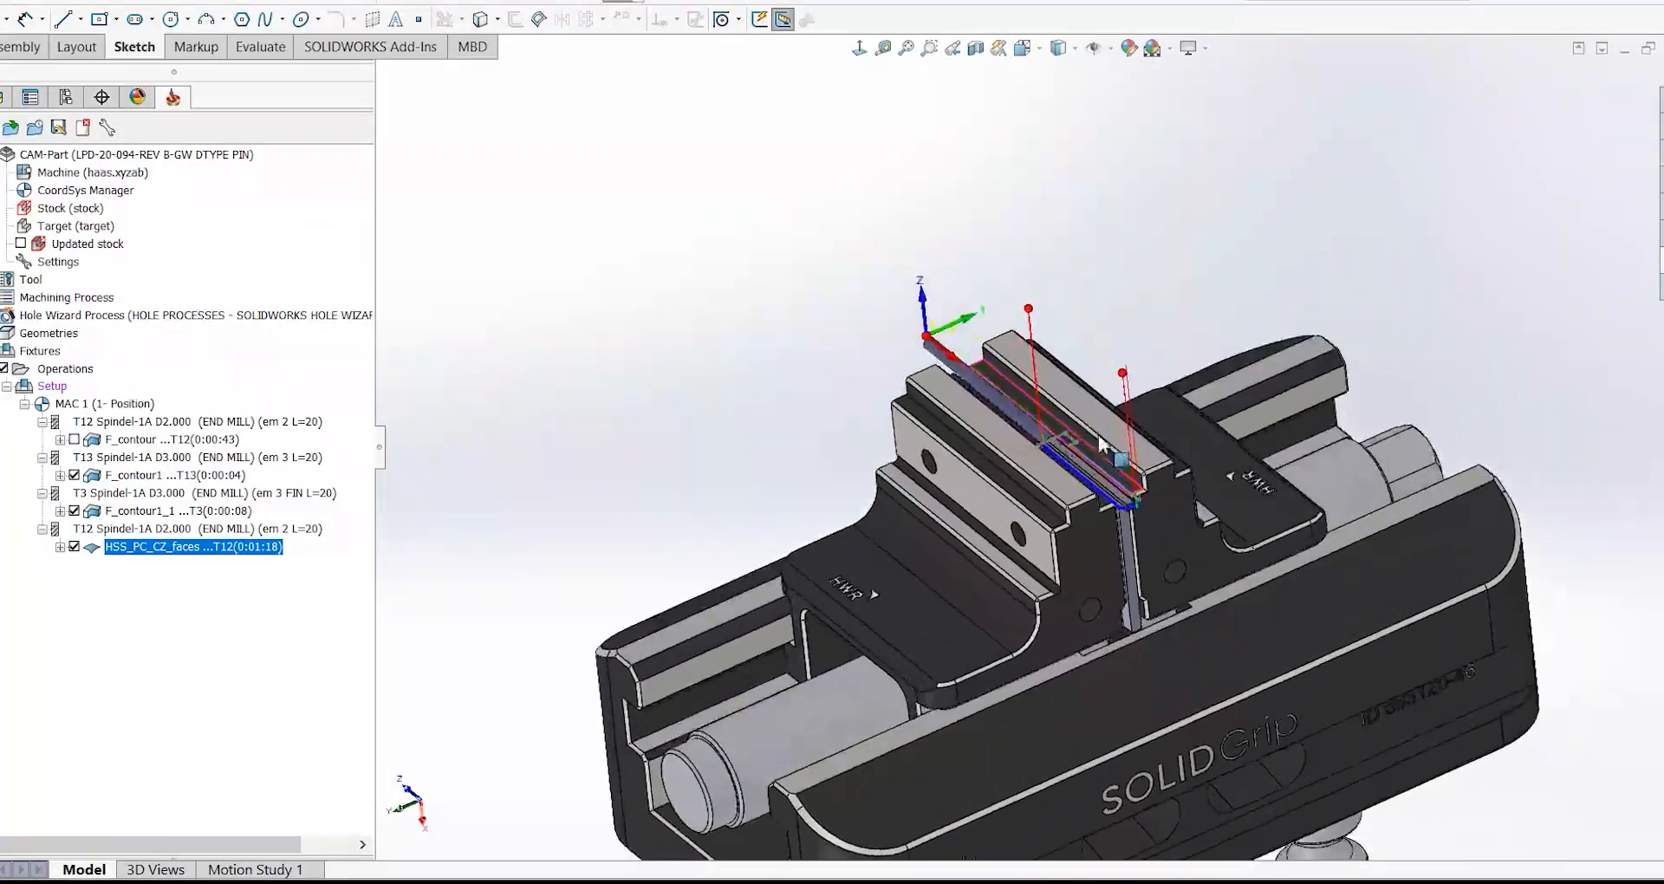
pyautogui.scroll(5, 1143, 509)
pyautogui.scroll(1, 1143, 514)
pyautogui.rightClick(220, 564)
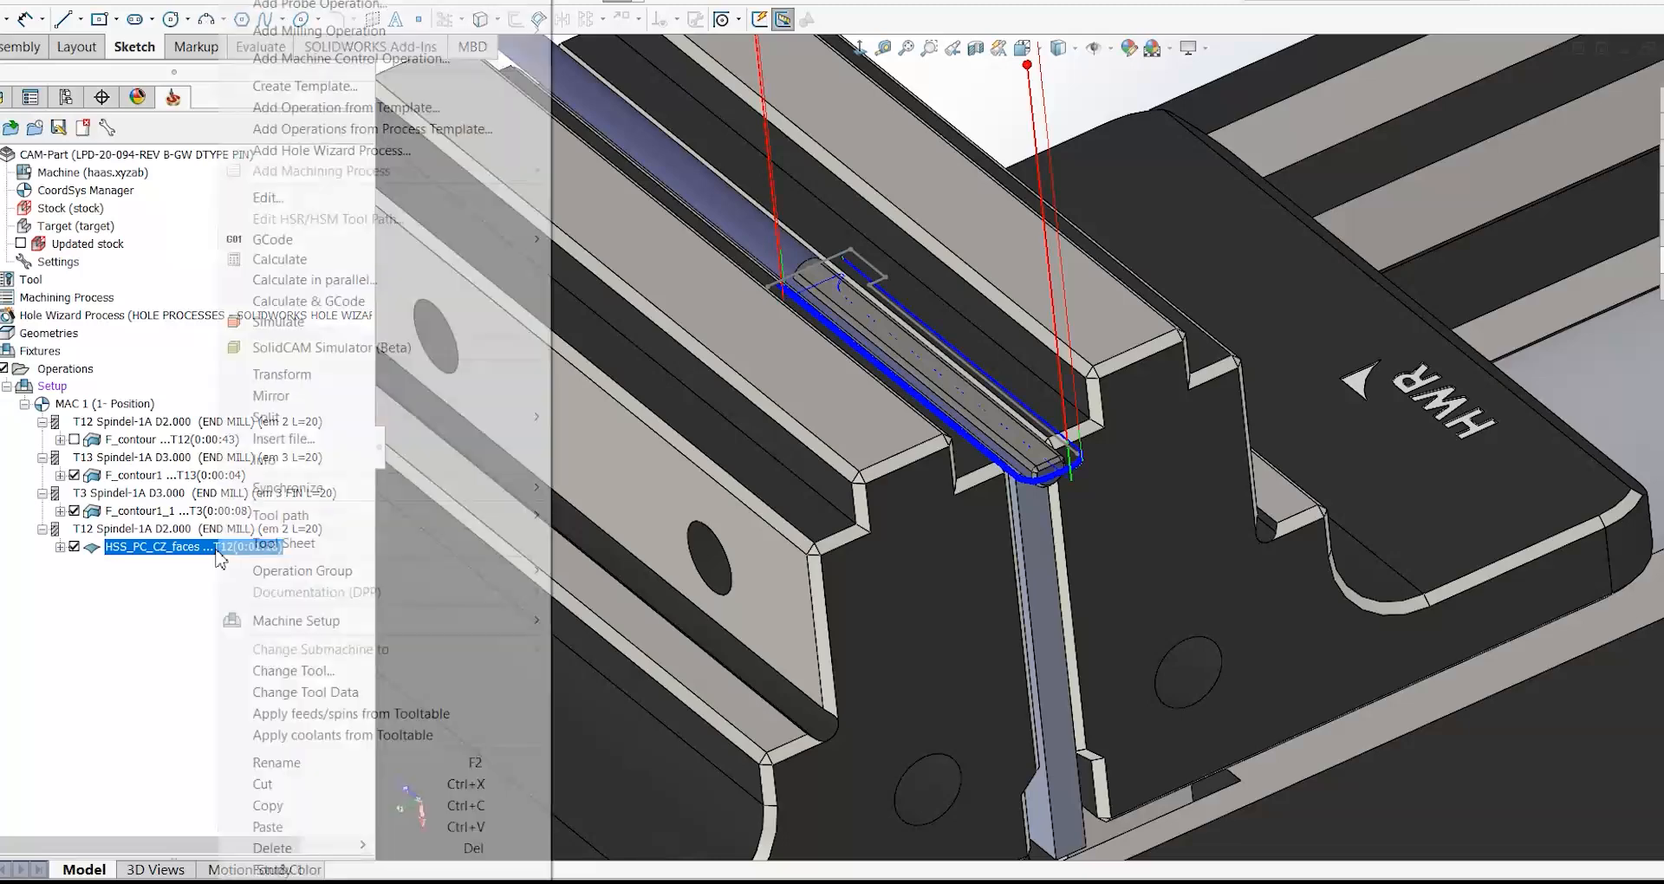
pyautogui.click(137, 624)
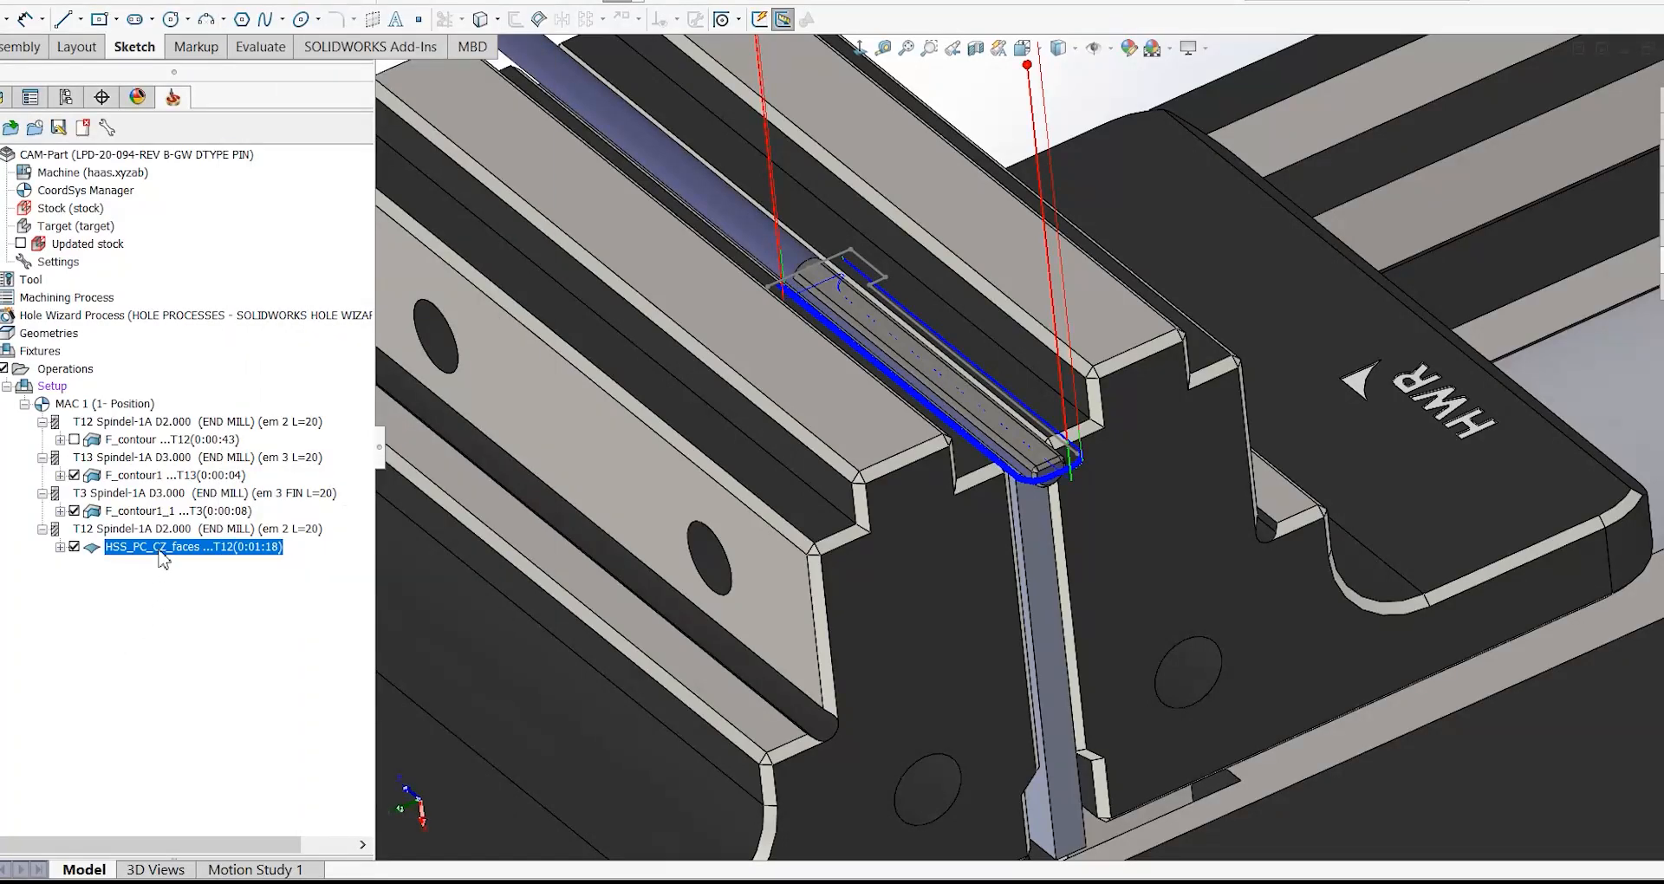
# - Duplicate the HSS Constant Z faces operation and define coordinate system position 2 on the pin's end face, with its origin at CoordSys # 1
pyautogui.hotkey('ctrl', 'v')
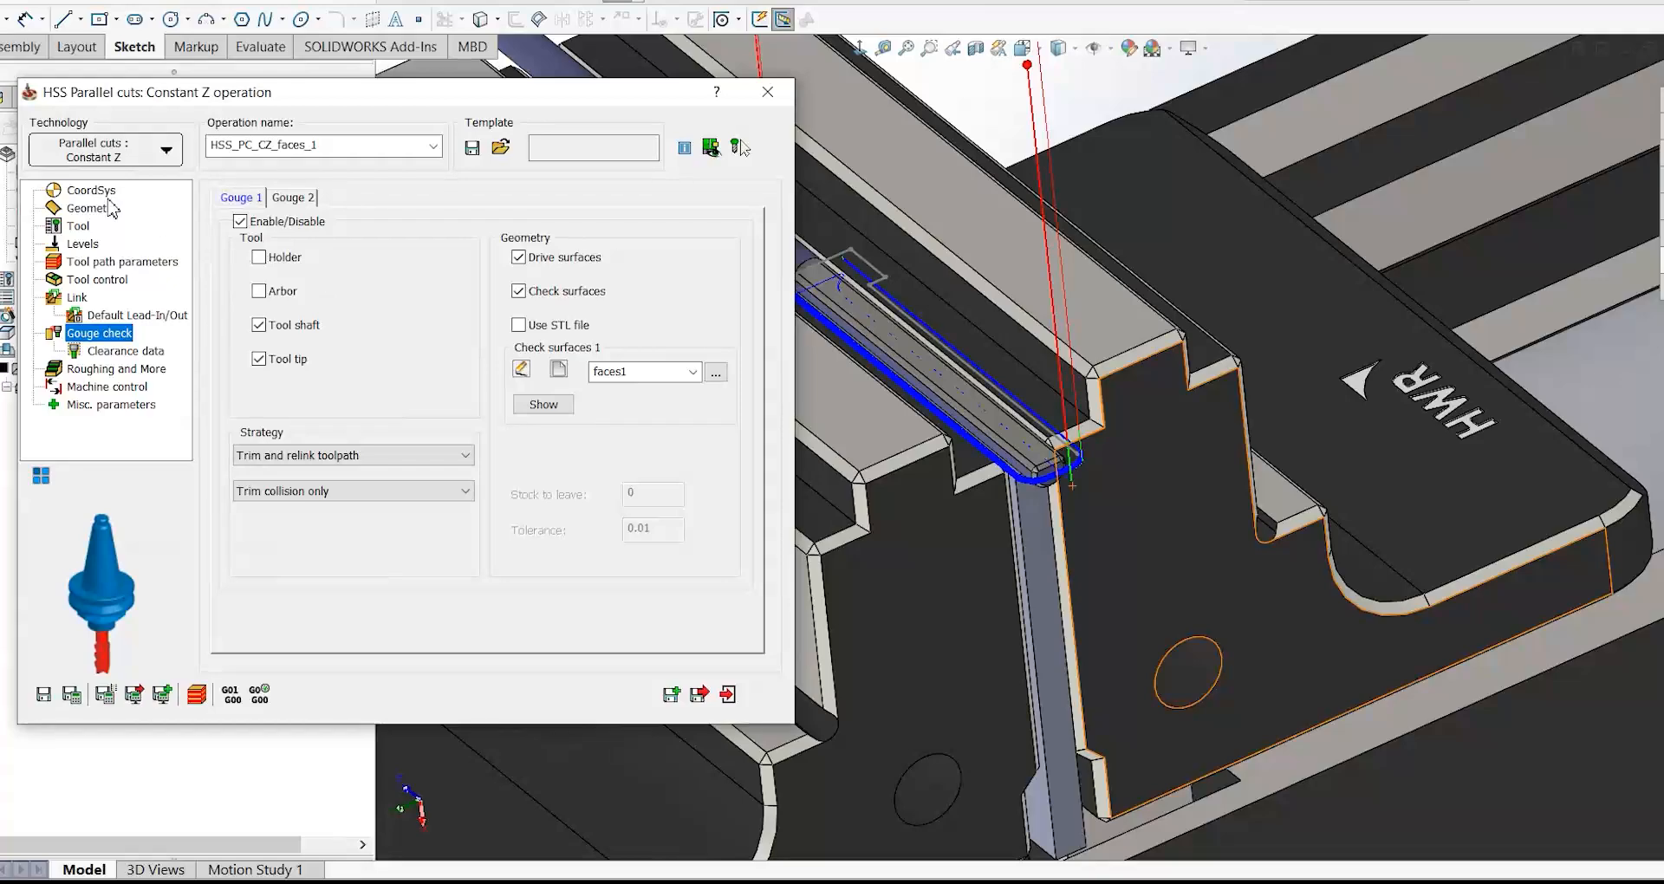
pyautogui.click(95, 192)
pyautogui.click(264, 242)
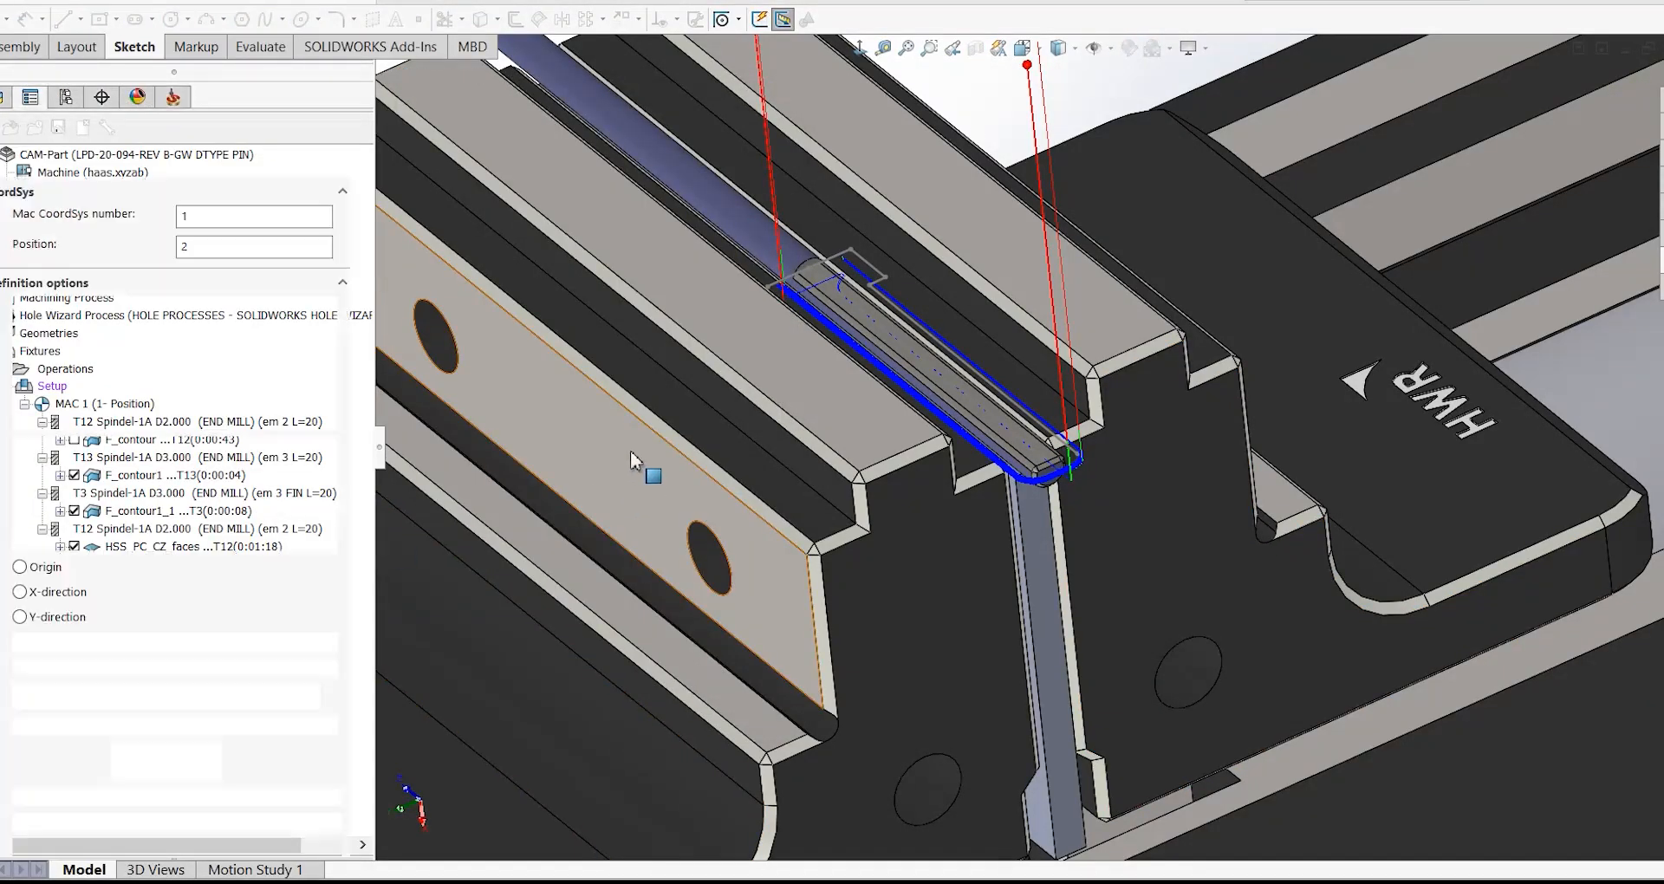
pyautogui.scroll(-4, 1083, 477)
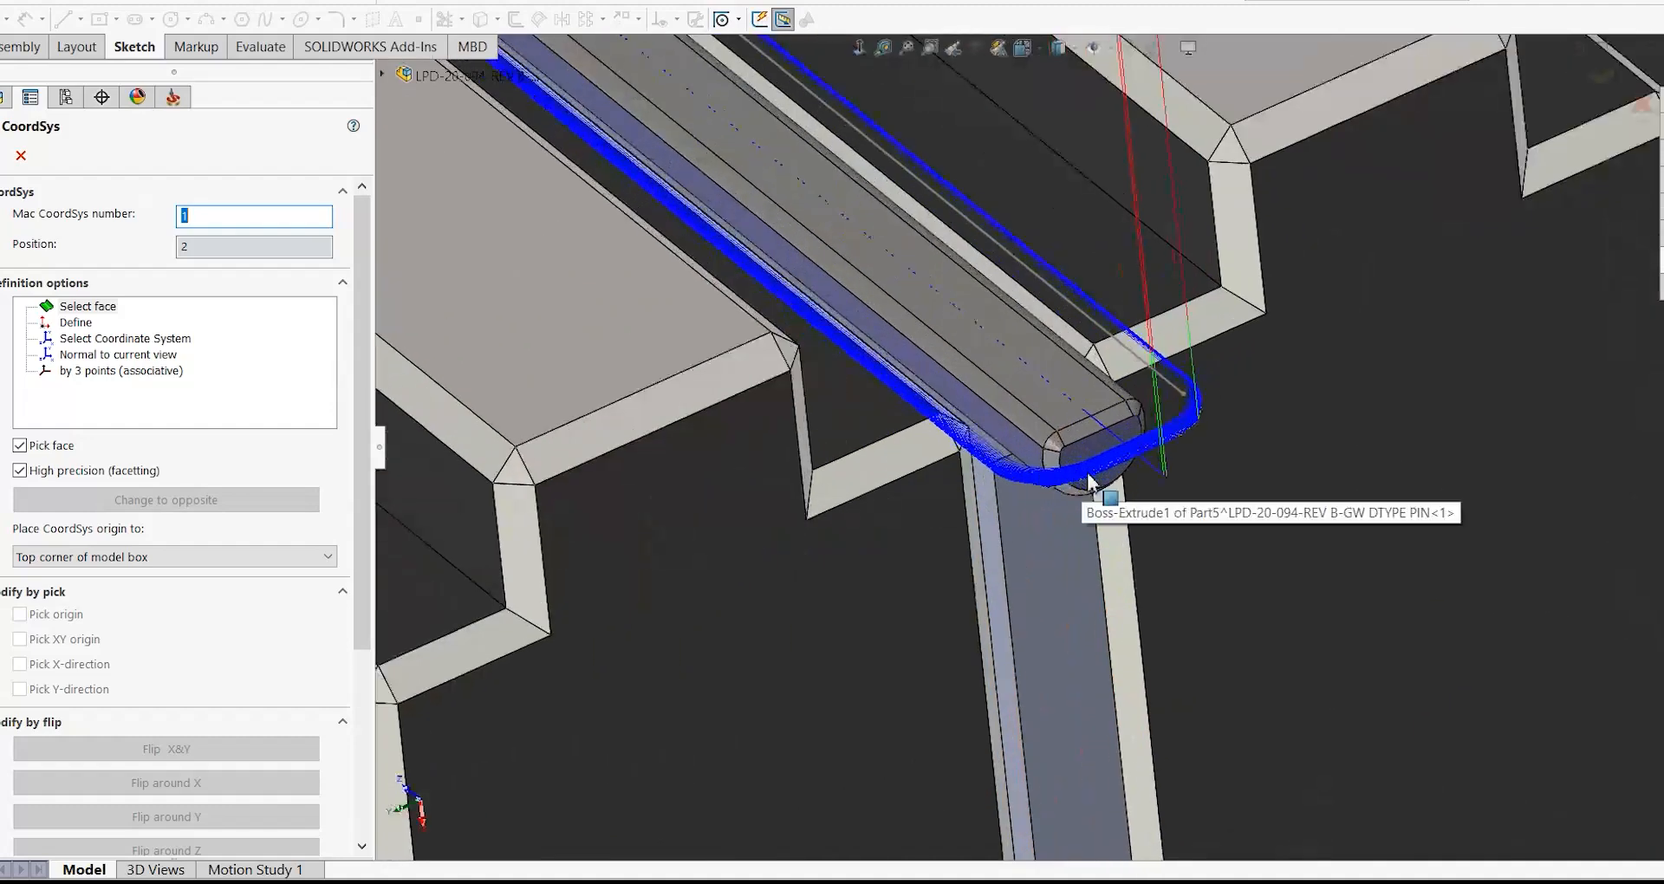
pyautogui.click(87, 557)
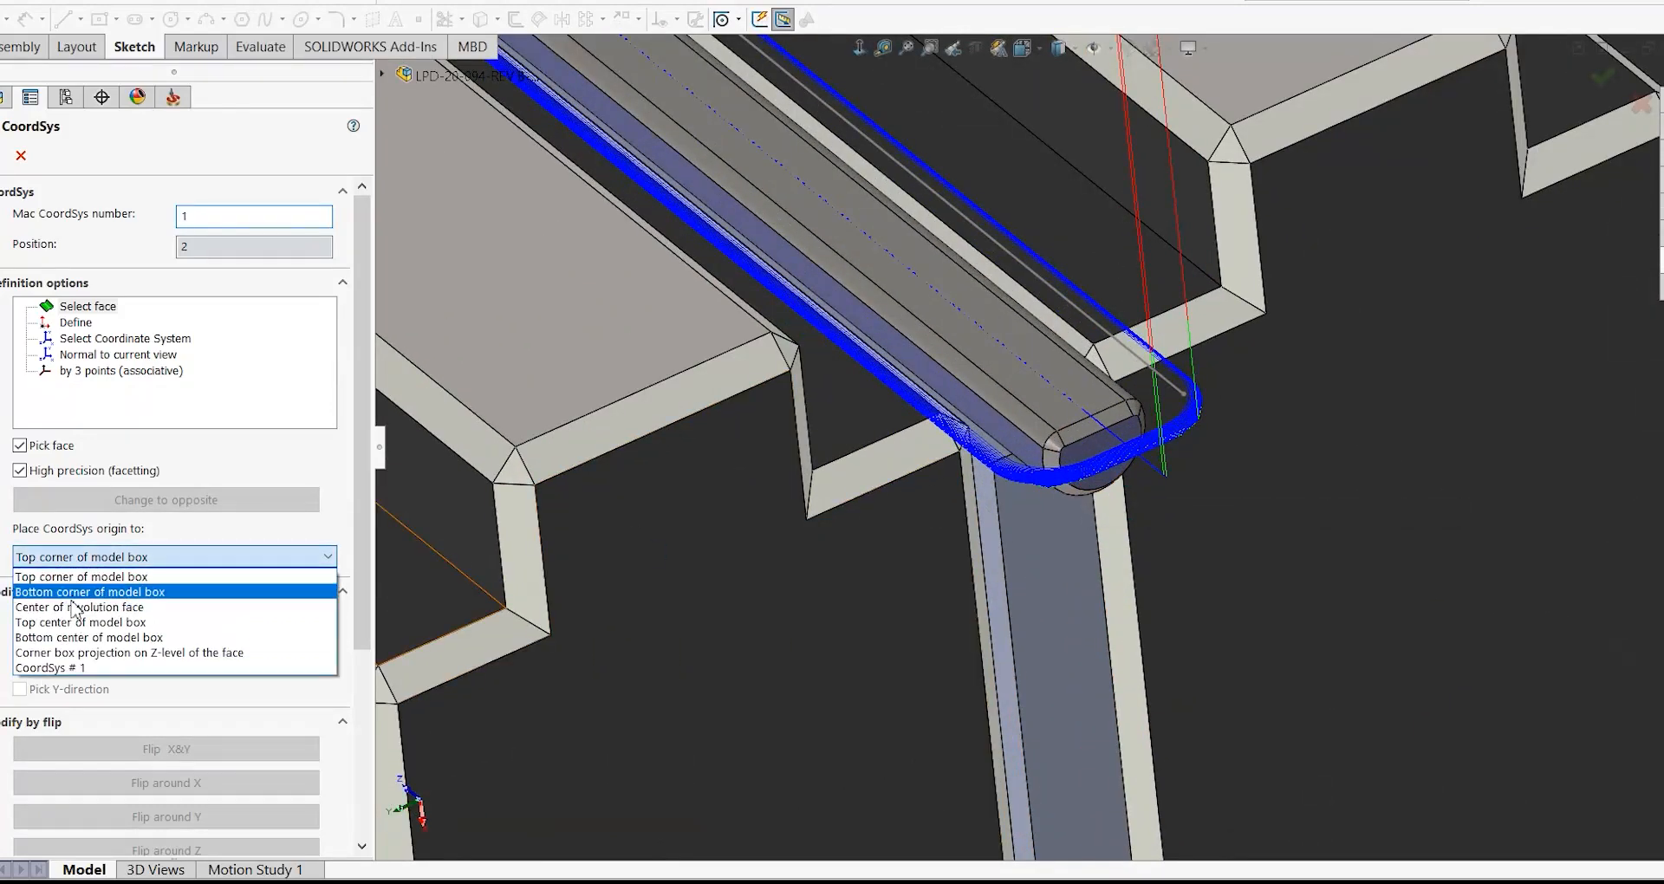
pyautogui.click(77, 668)
pyautogui.click(1097, 438)
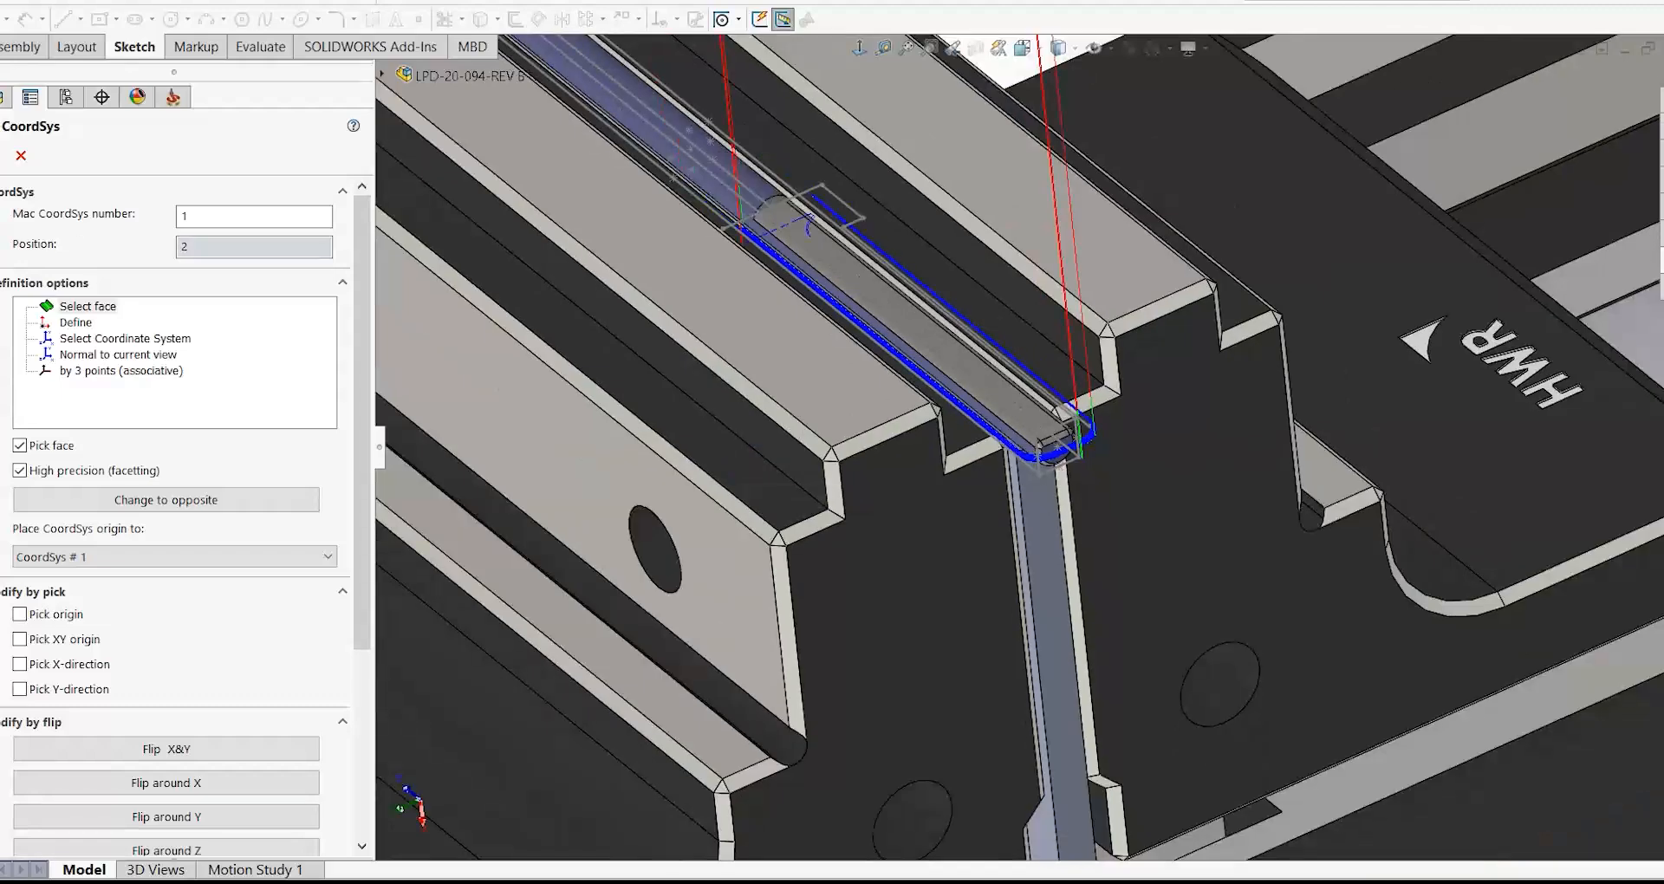
pyautogui.press('Return')
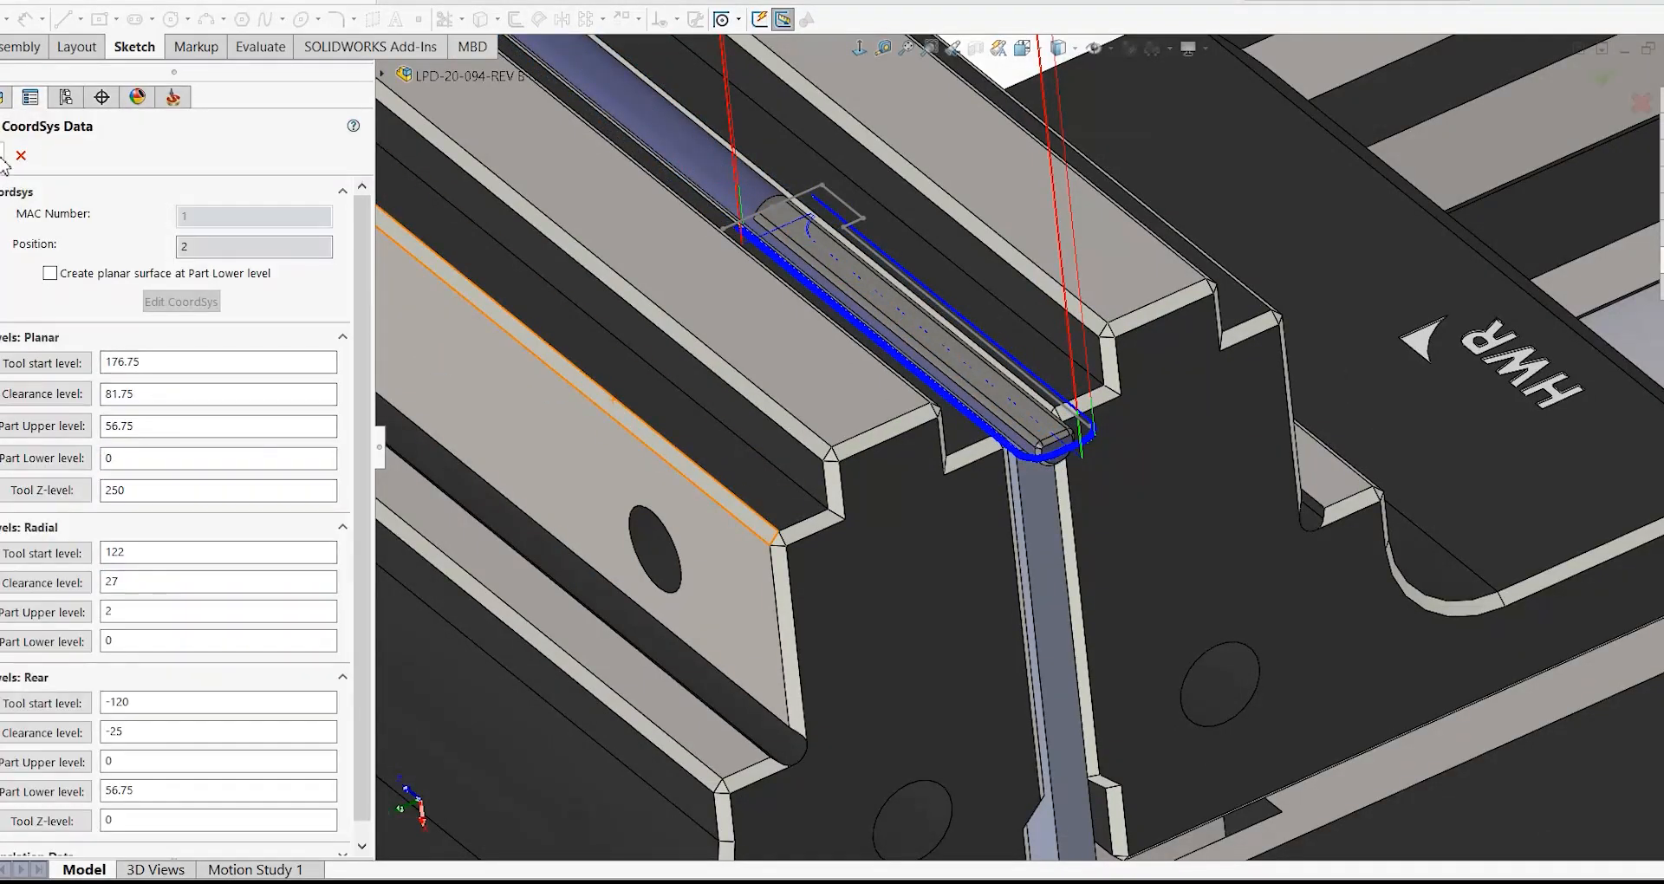
pyautogui.click(3, 158)
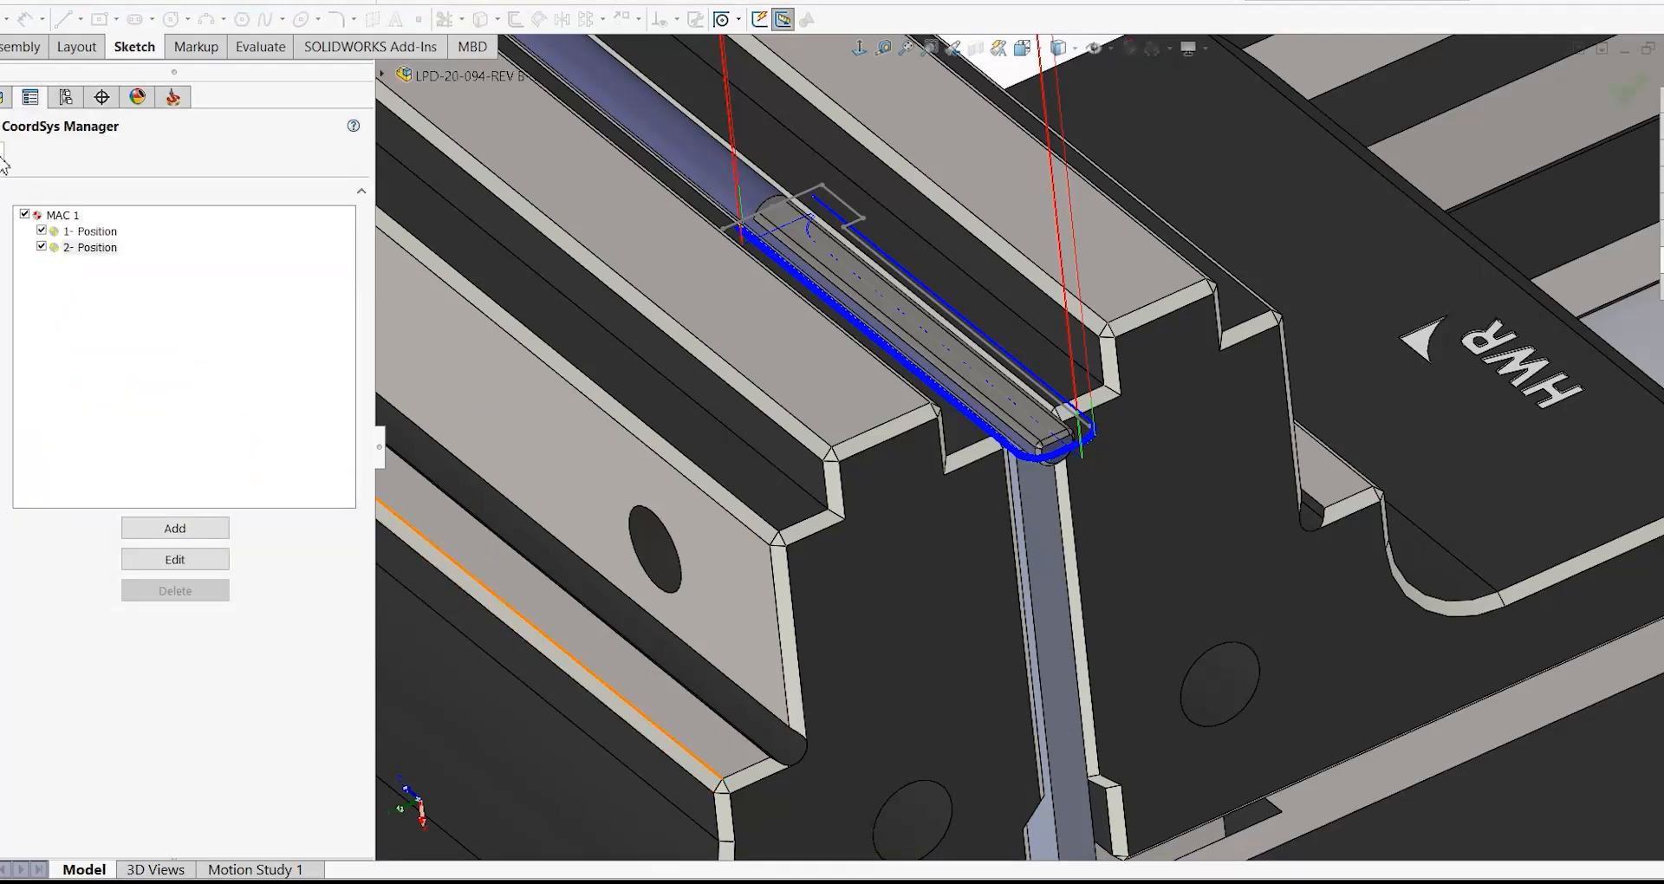
pyautogui.click(4, 159)
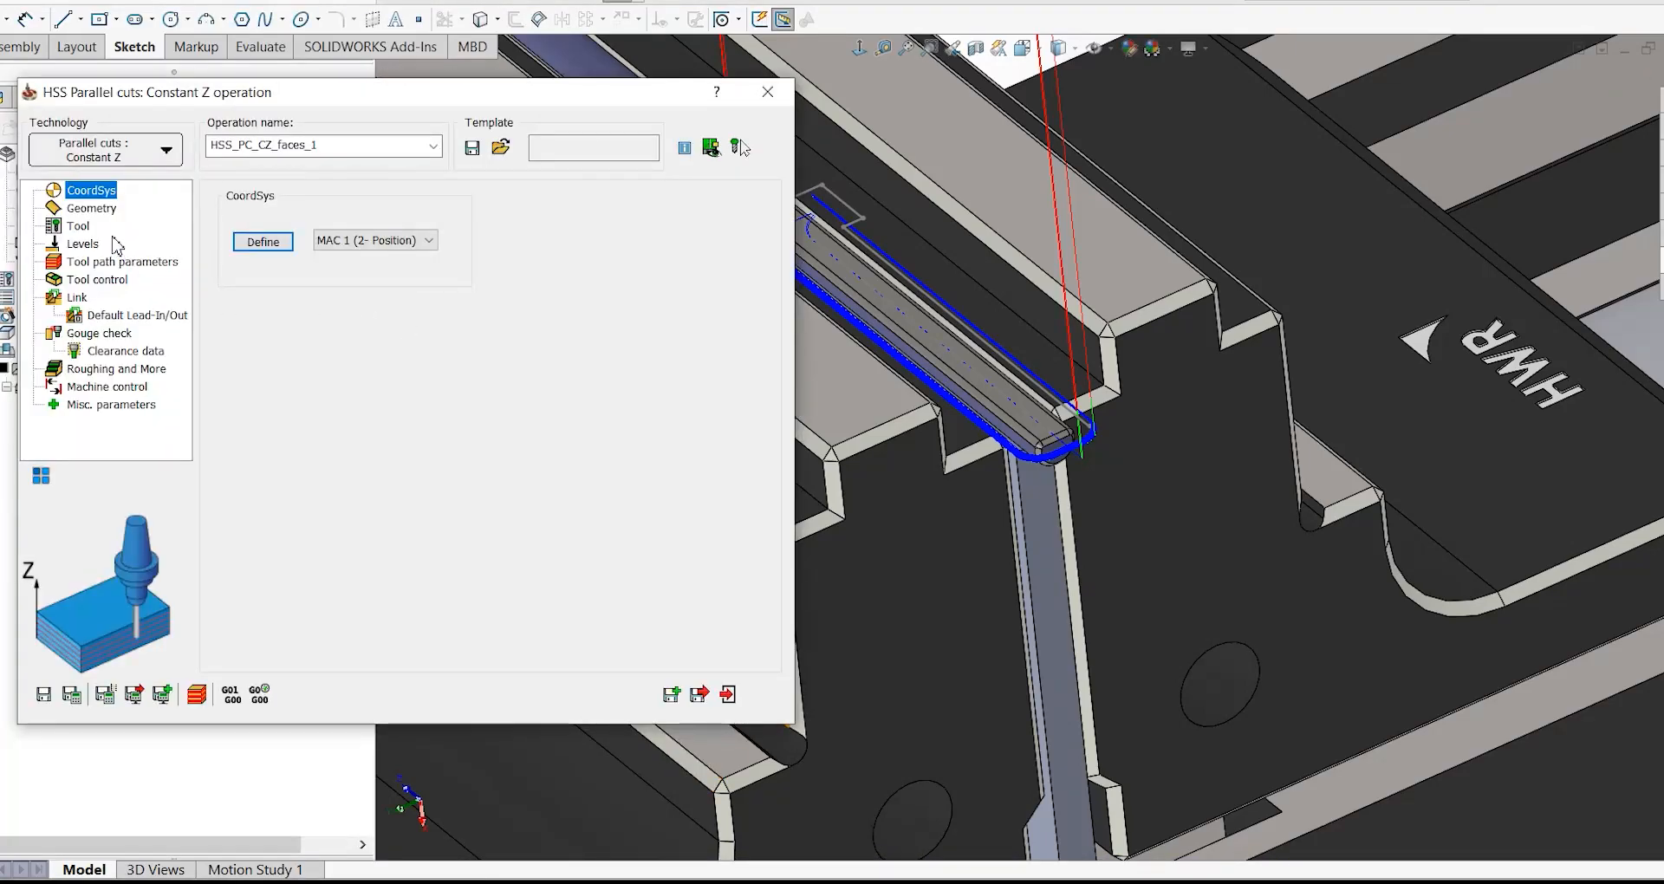
# - Select the edge face around the pin's end as the copy's new drive surface faces2, save and calculate the operation, and close it
pyautogui.click(110, 215)
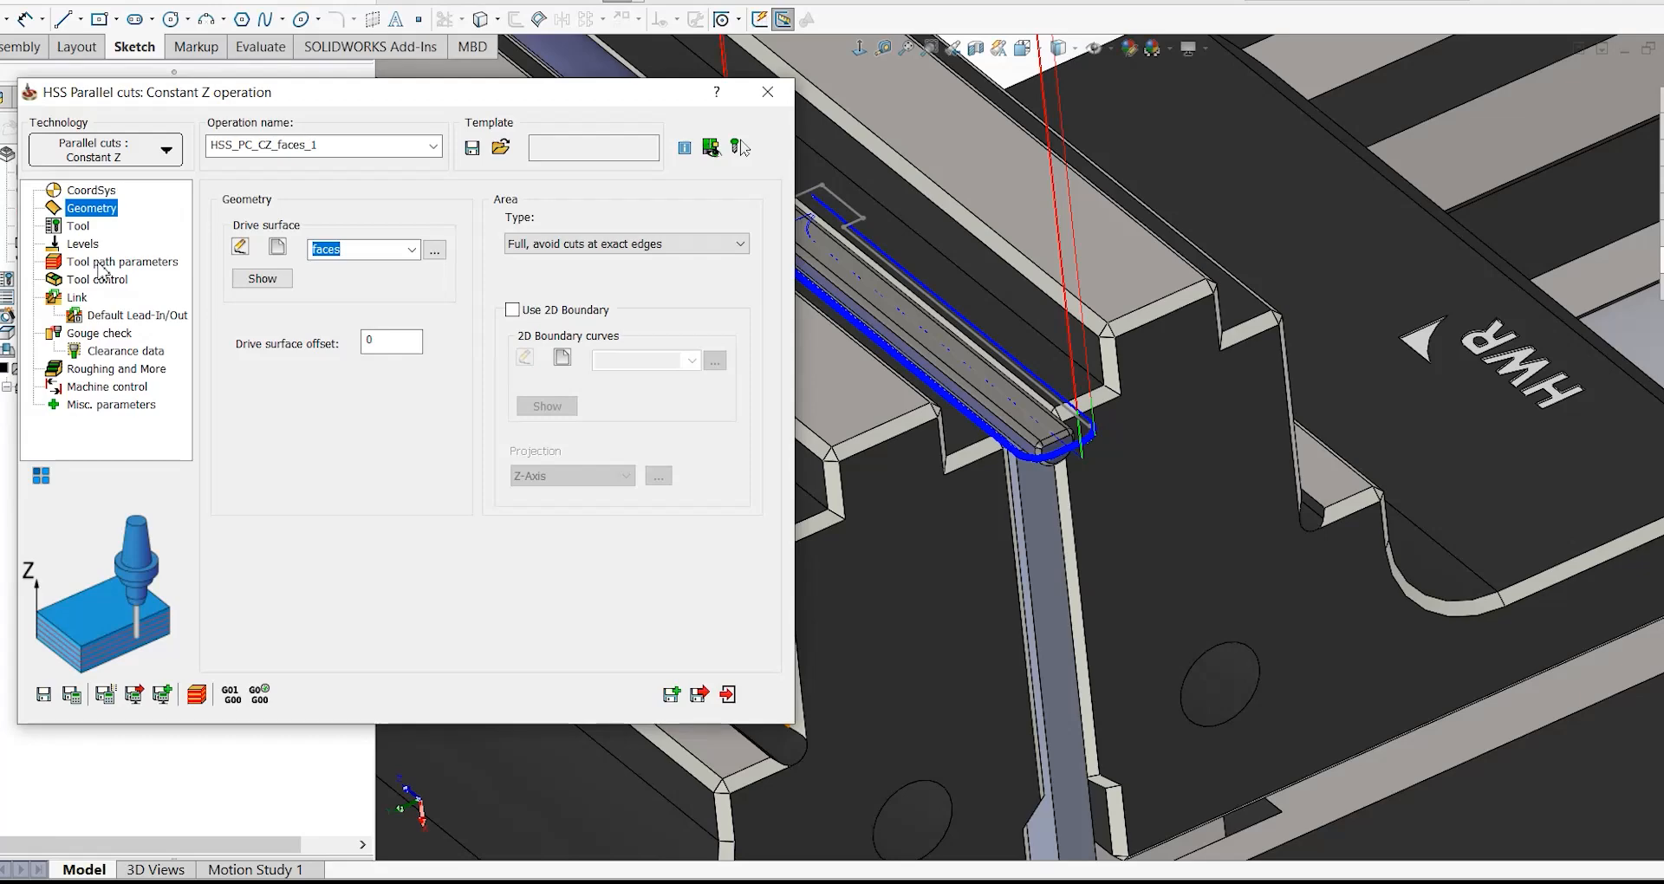
pyautogui.click(277, 246)
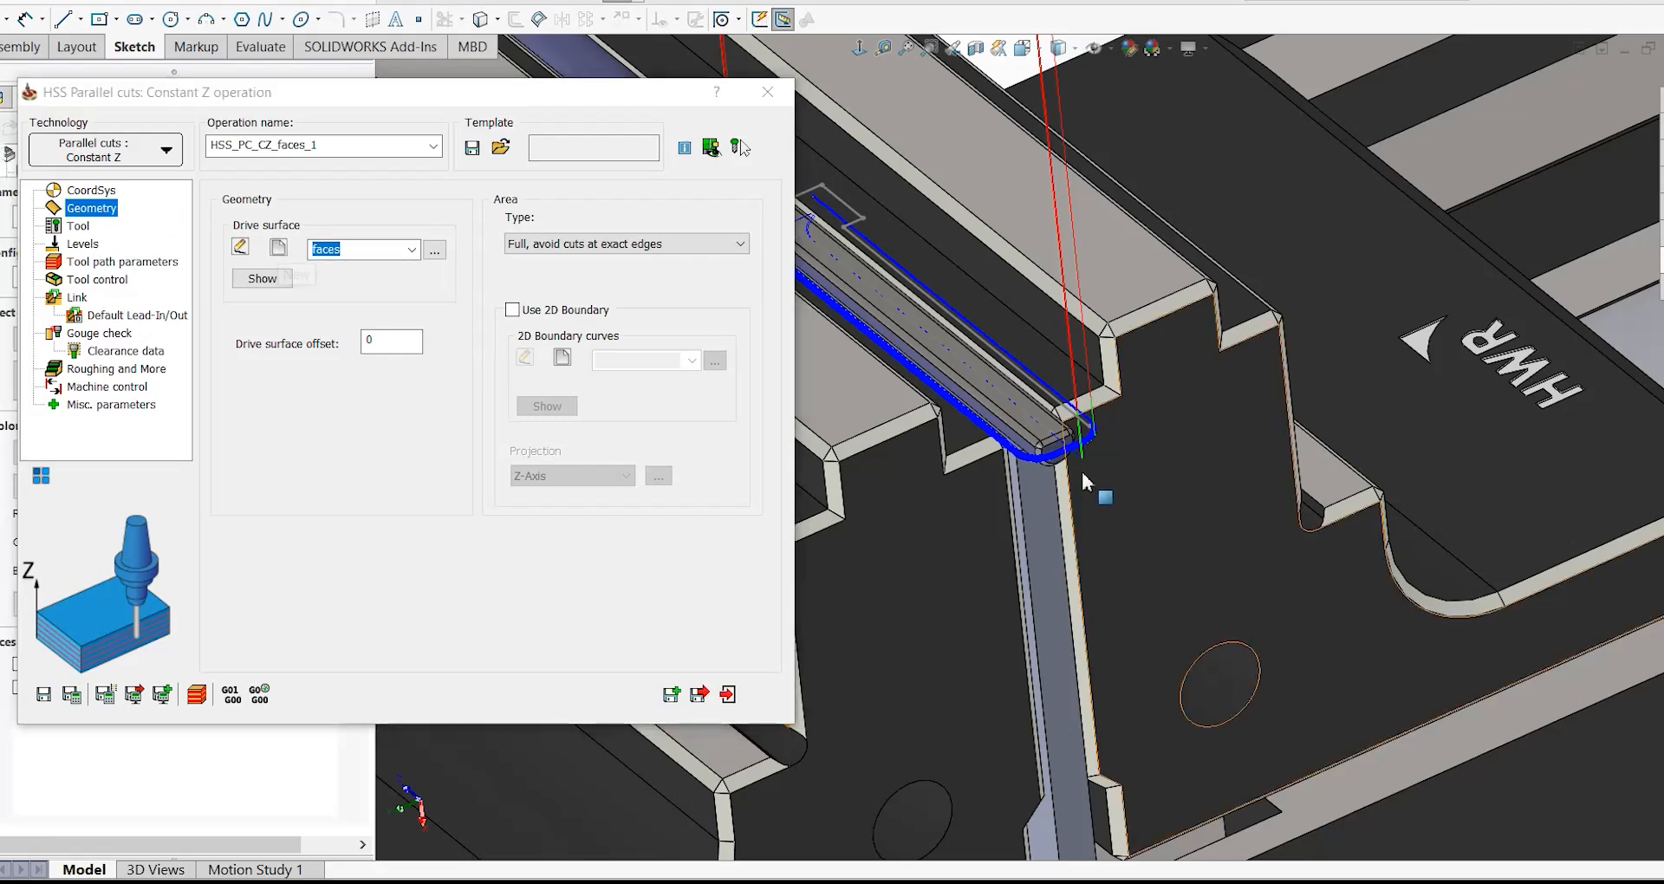
pyautogui.scroll(-4, 1068, 468)
pyautogui.scroll(-2, 1066, 466)
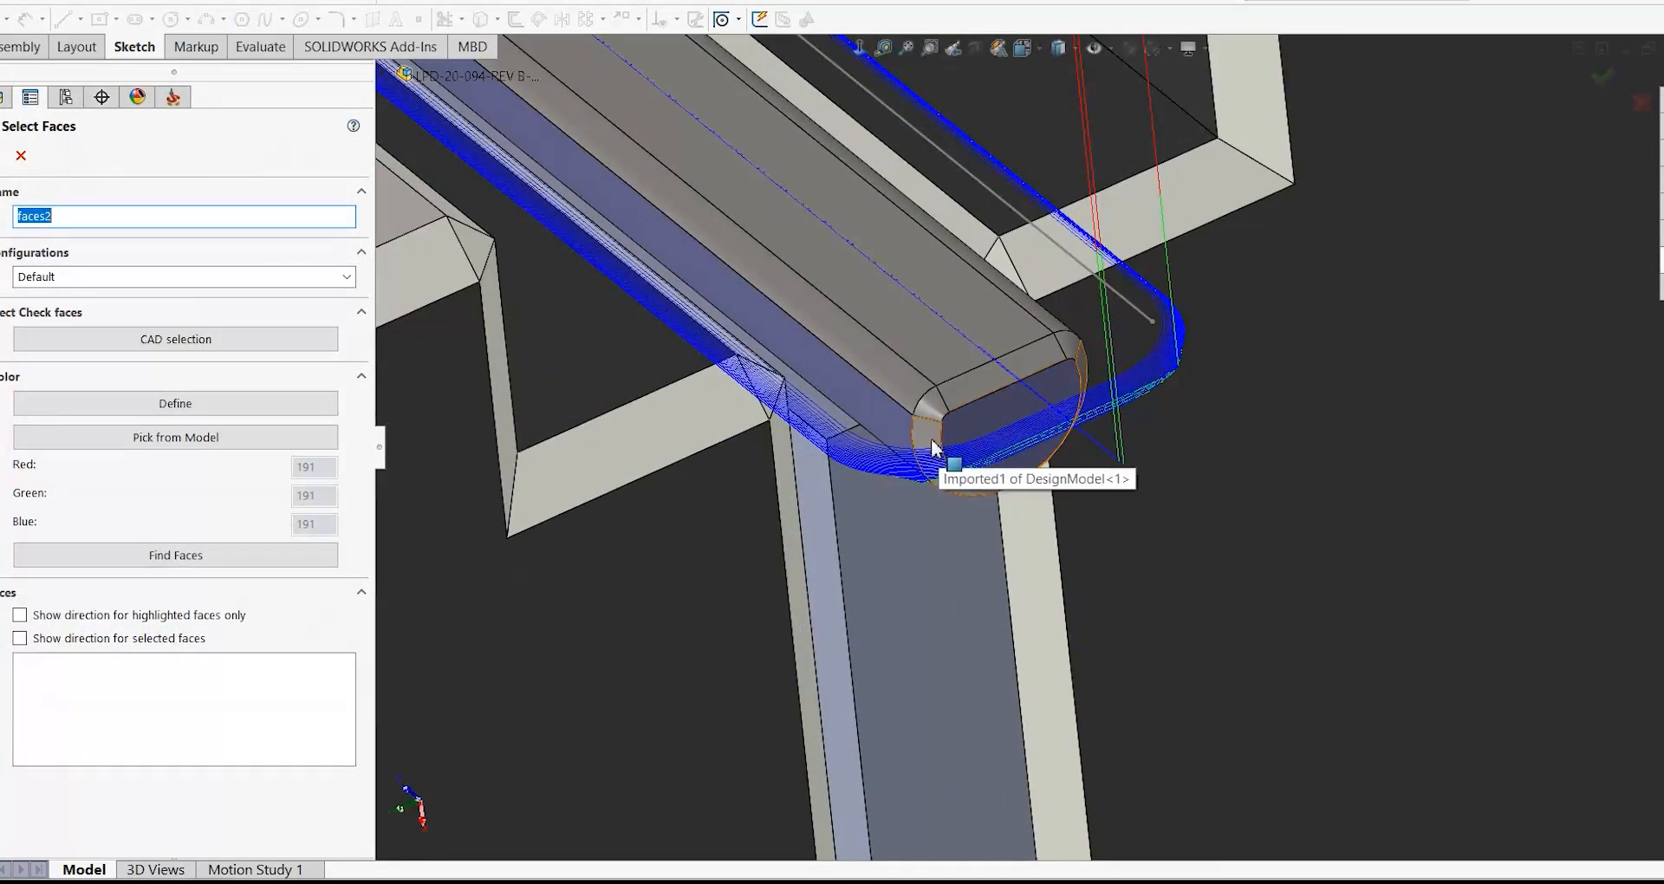
pyautogui.click(954, 468)
pyautogui.click(4, 158)
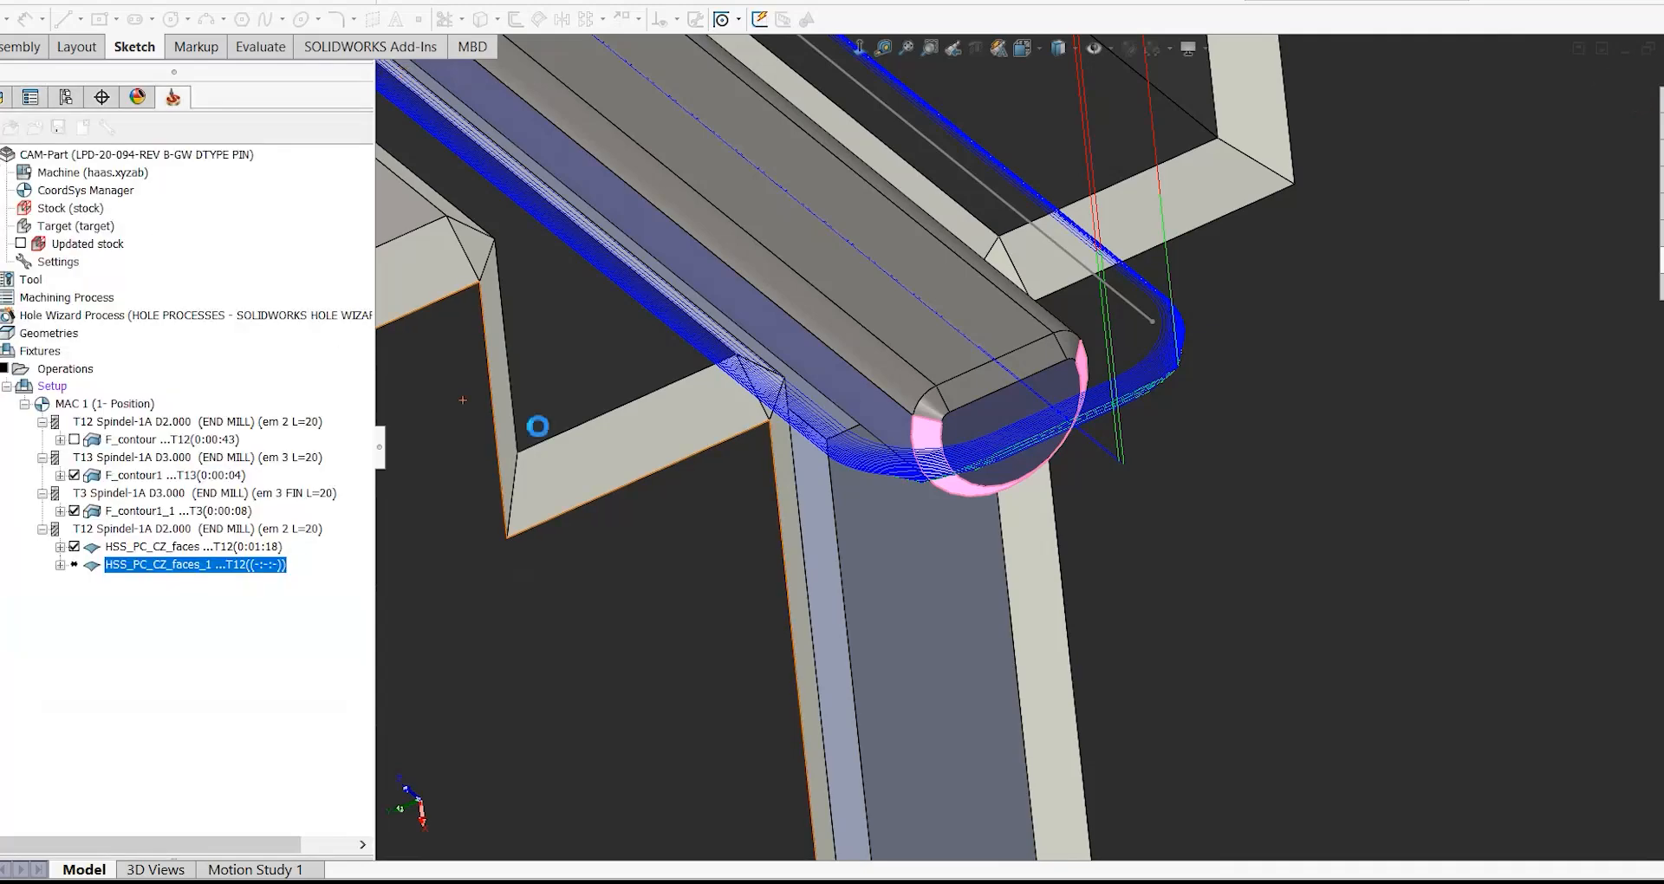
pyautogui.click(69, 697)
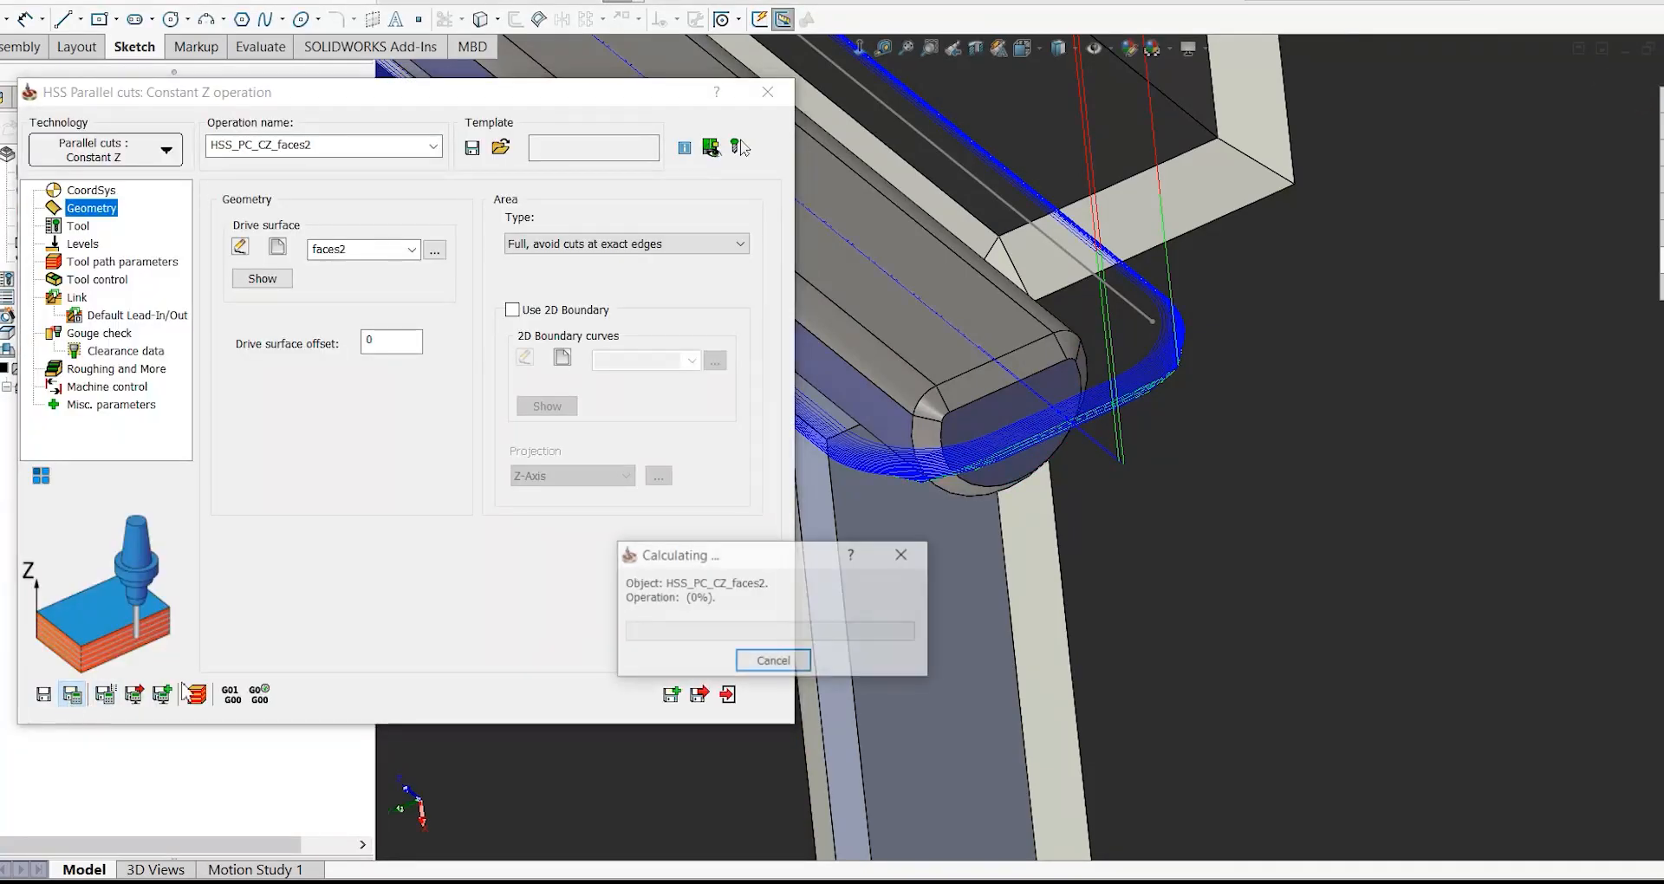
pyautogui.click(728, 694)
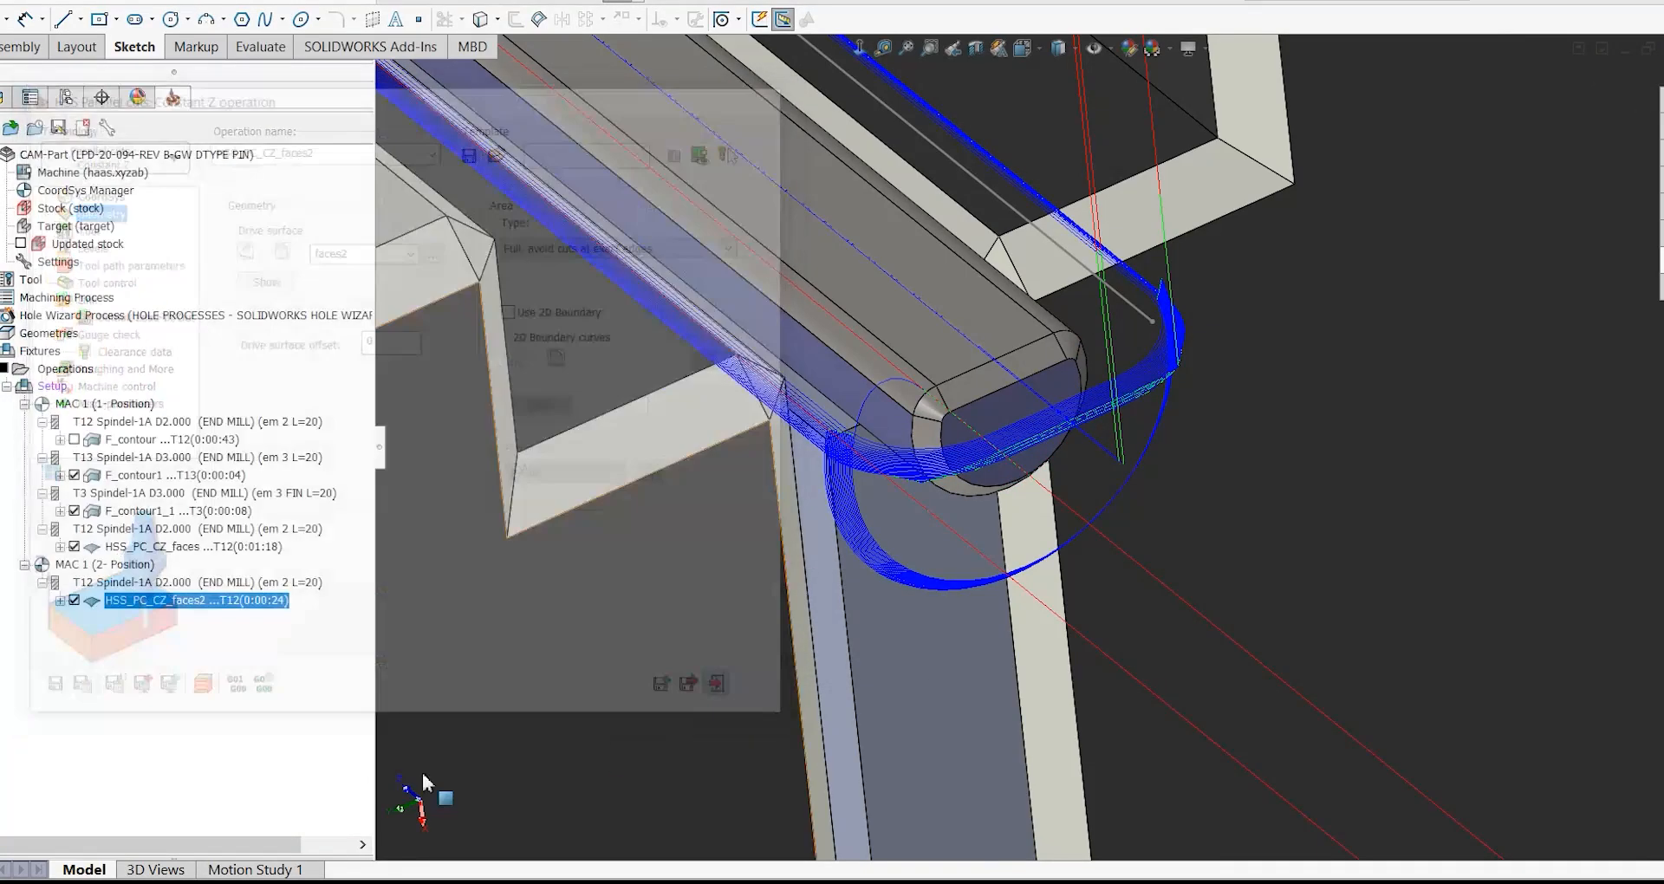
# - Simulate HSS_PC_CZ_faces2 in SolidVerify by single step, stop the clash monitoring, and exit the simulation
pyautogui.rightClick(195, 600)
pyautogui.click(268, 328)
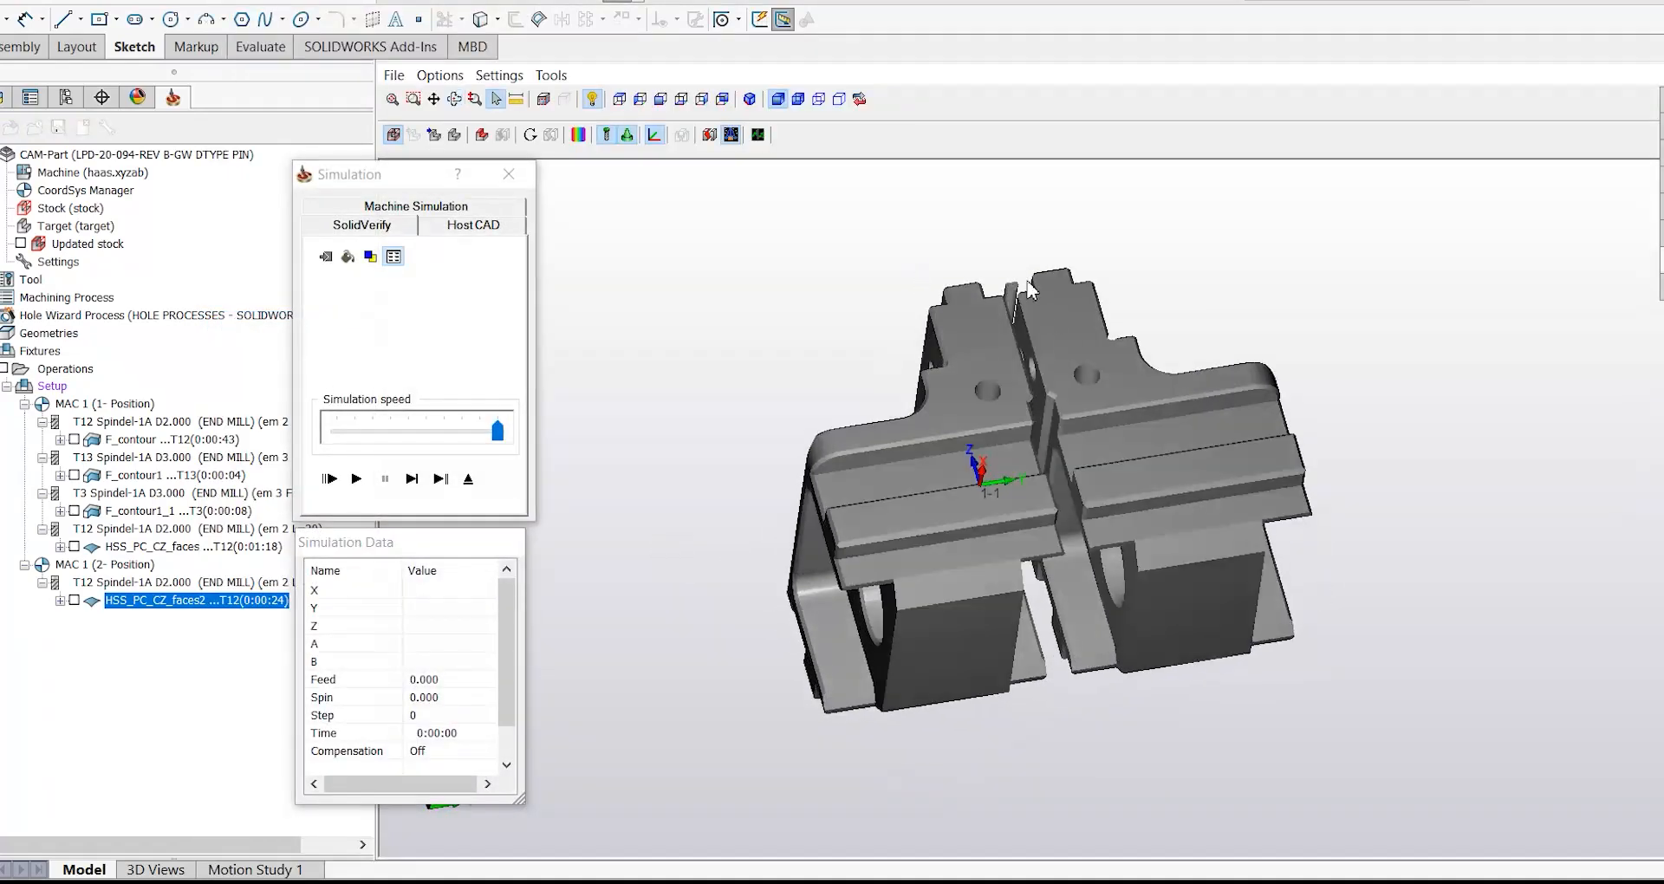
pyautogui.scroll(5, 1023, 273)
pyautogui.click(412, 478)
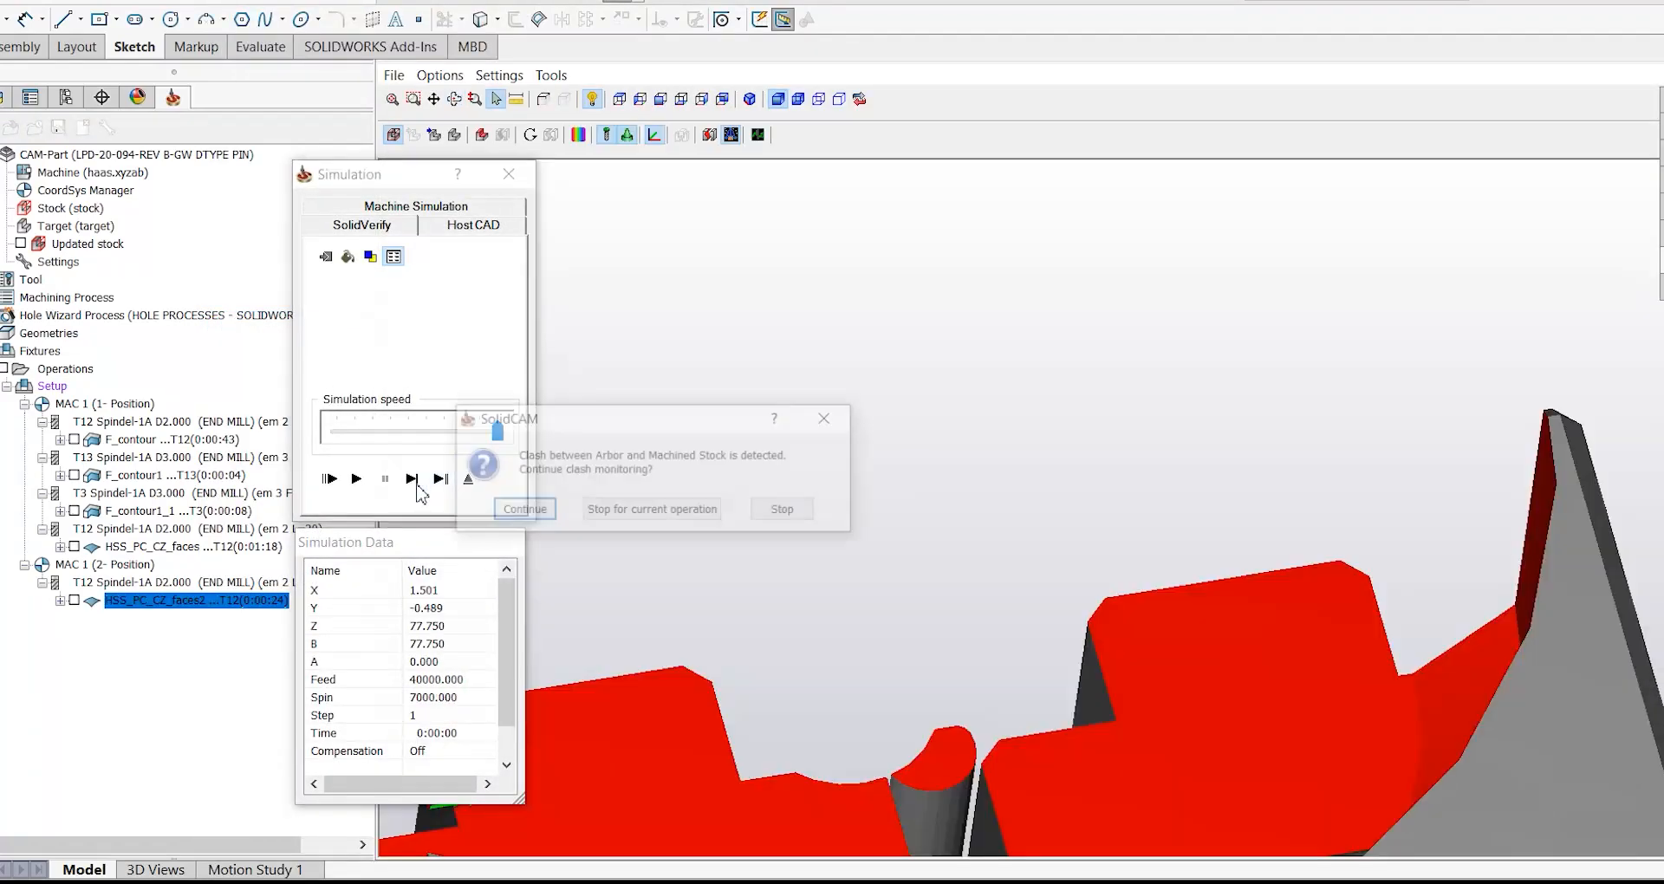
pyautogui.click(802, 517)
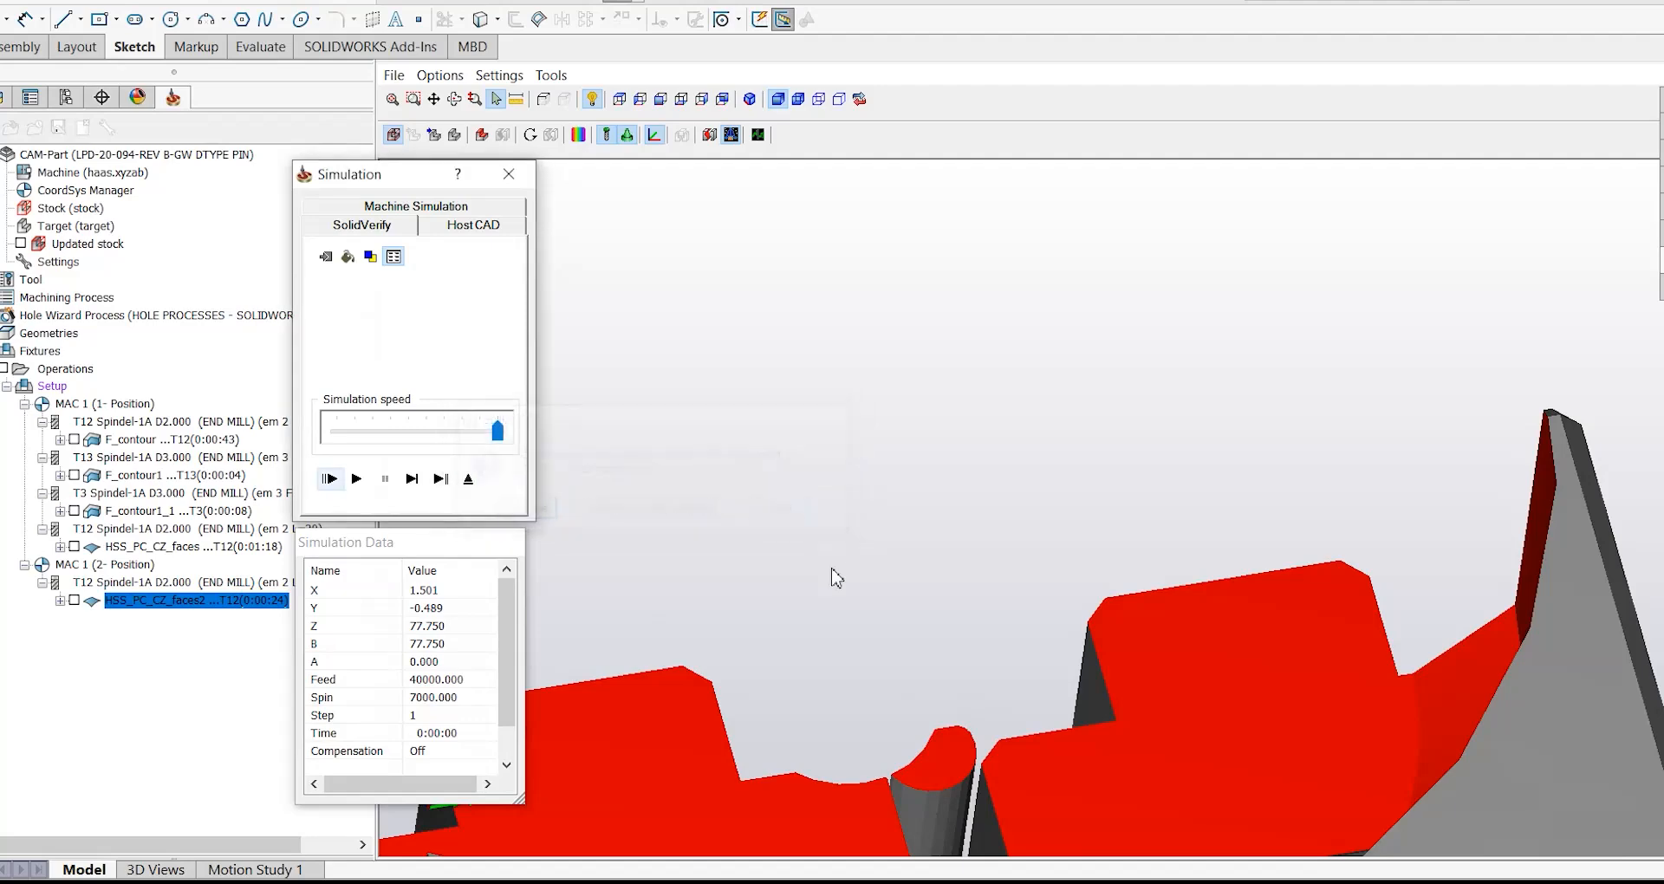
pyautogui.click(469, 479)
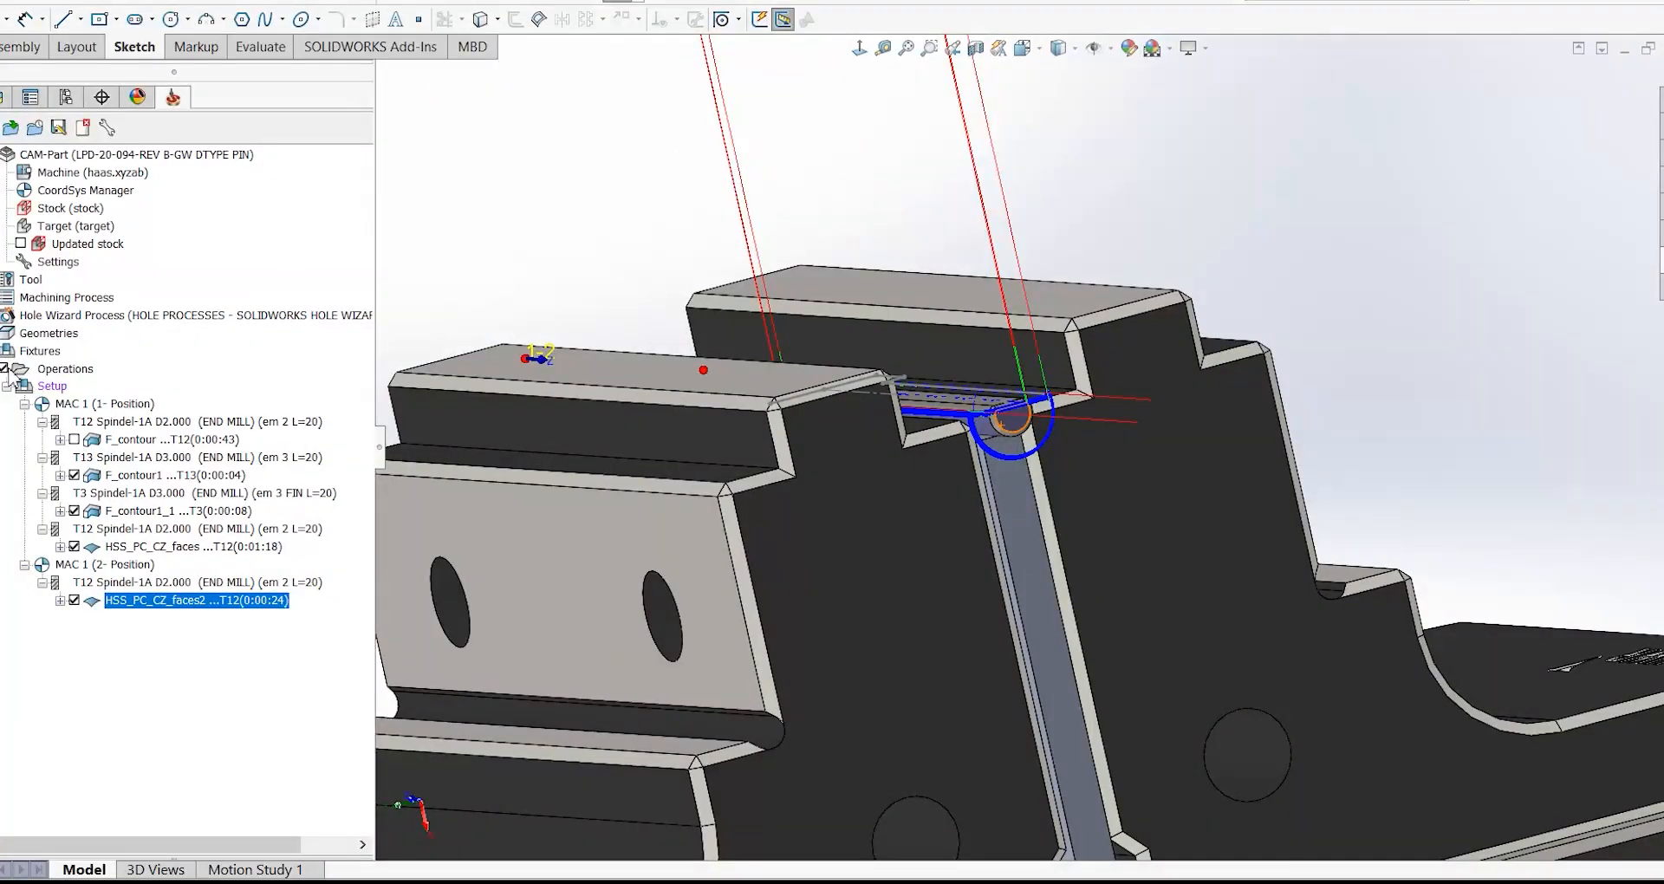
# - Show only the HSS_PC_CZ_faces2 tool path and examine its approach direction at the pin's end
pyautogui.click(5, 368)
pyautogui.click(75, 600)
pyautogui.moveTo(824, 407); pyautogui.dragTo(753, 644, button='middle')
pyautogui.scroll(3, 752, 641)
pyautogui.scroll(-4, 958, 455)
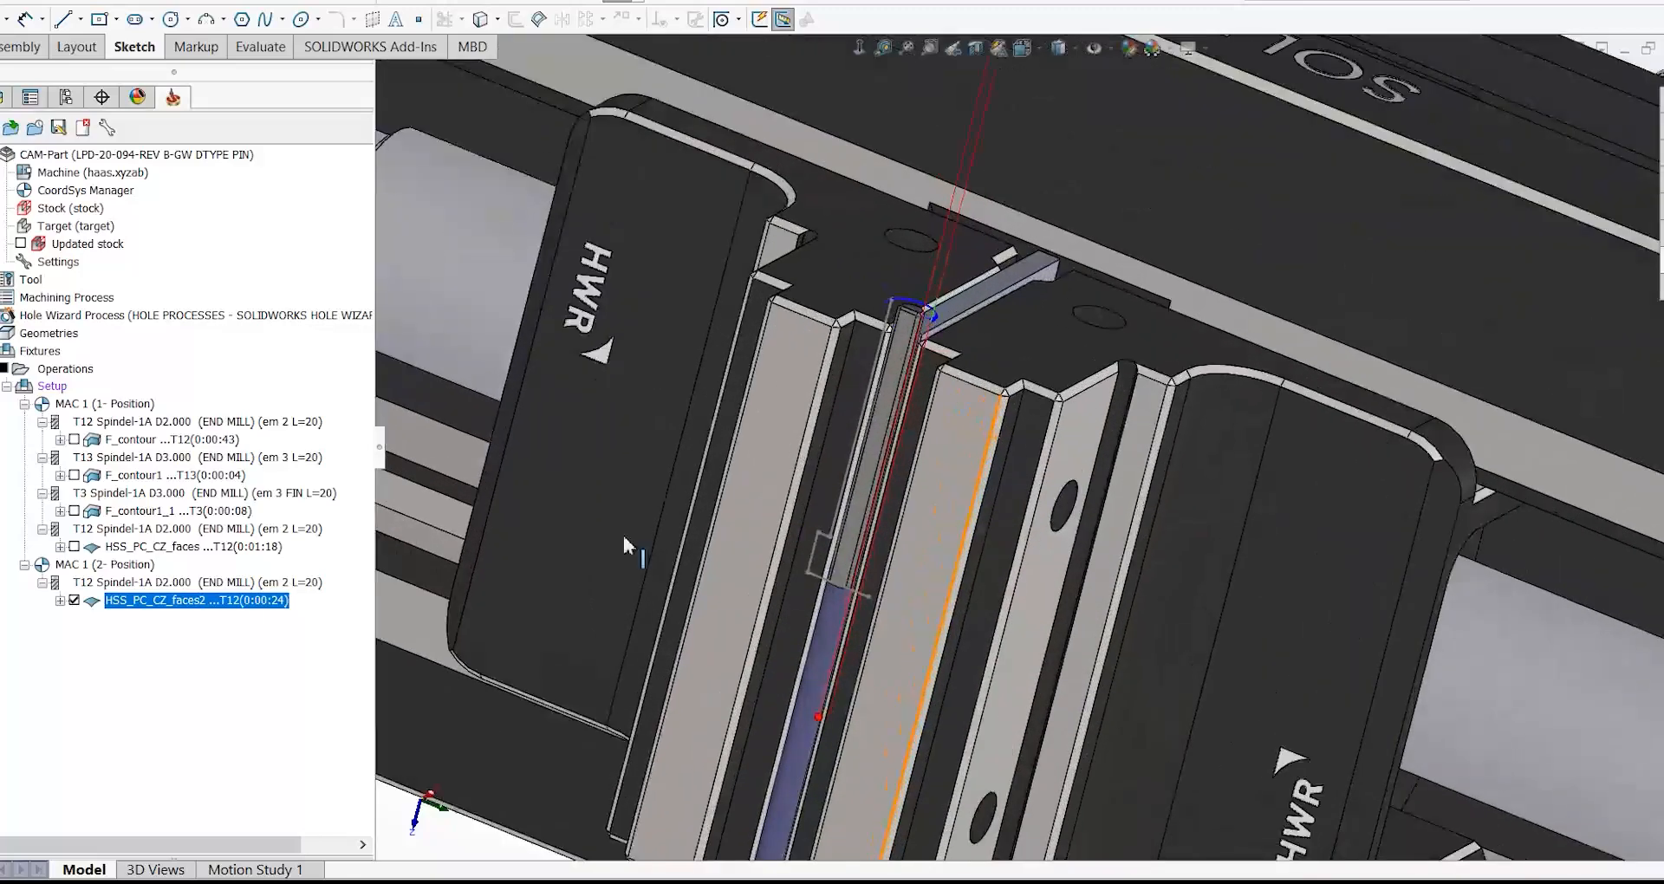
# - Define coordinate system position 3 for HSS_PC_CZ_faces2 on the jaw face beside the pin's end, with its origin at CoordSys # 1
pyautogui.doubleClick(184, 604)
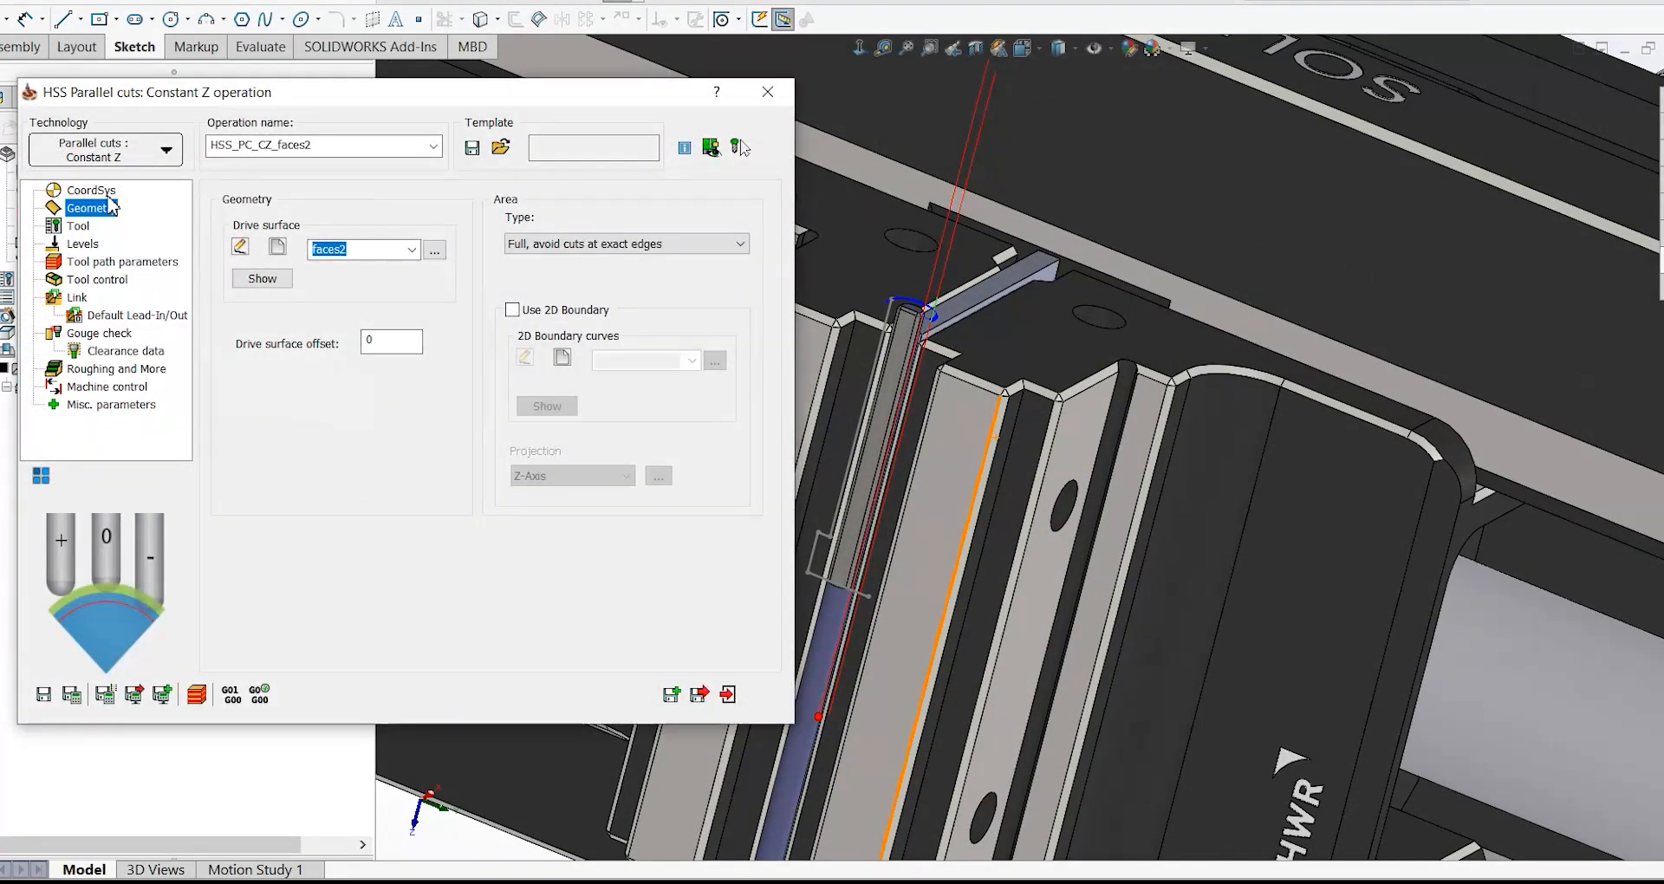
pyautogui.click(109, 192)
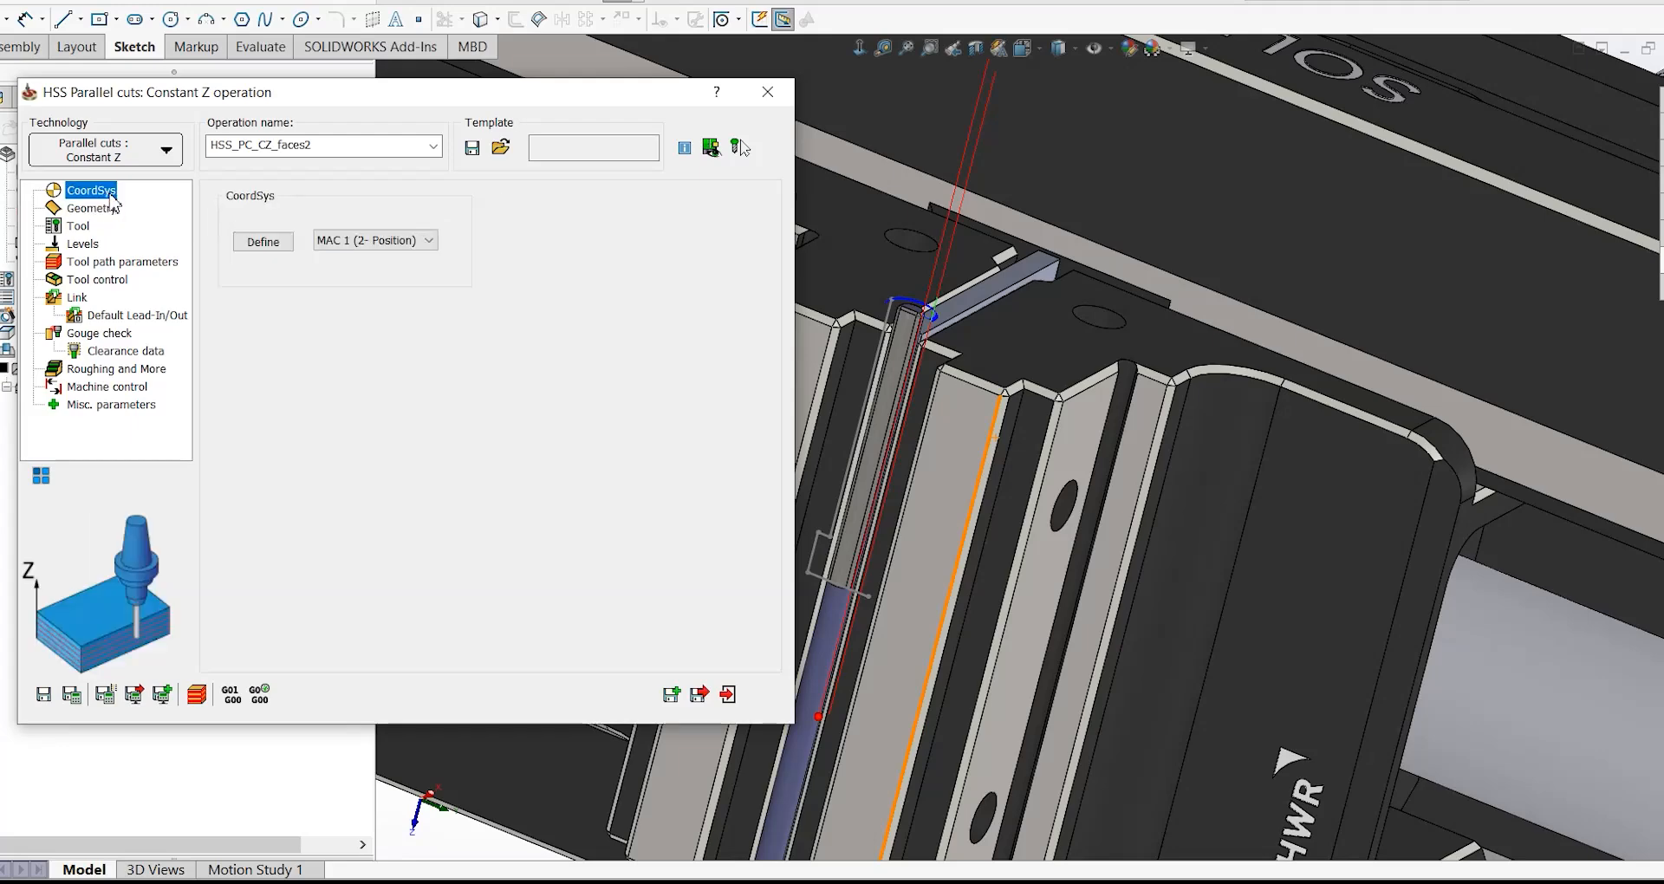
pyautogui.click(262, 242)
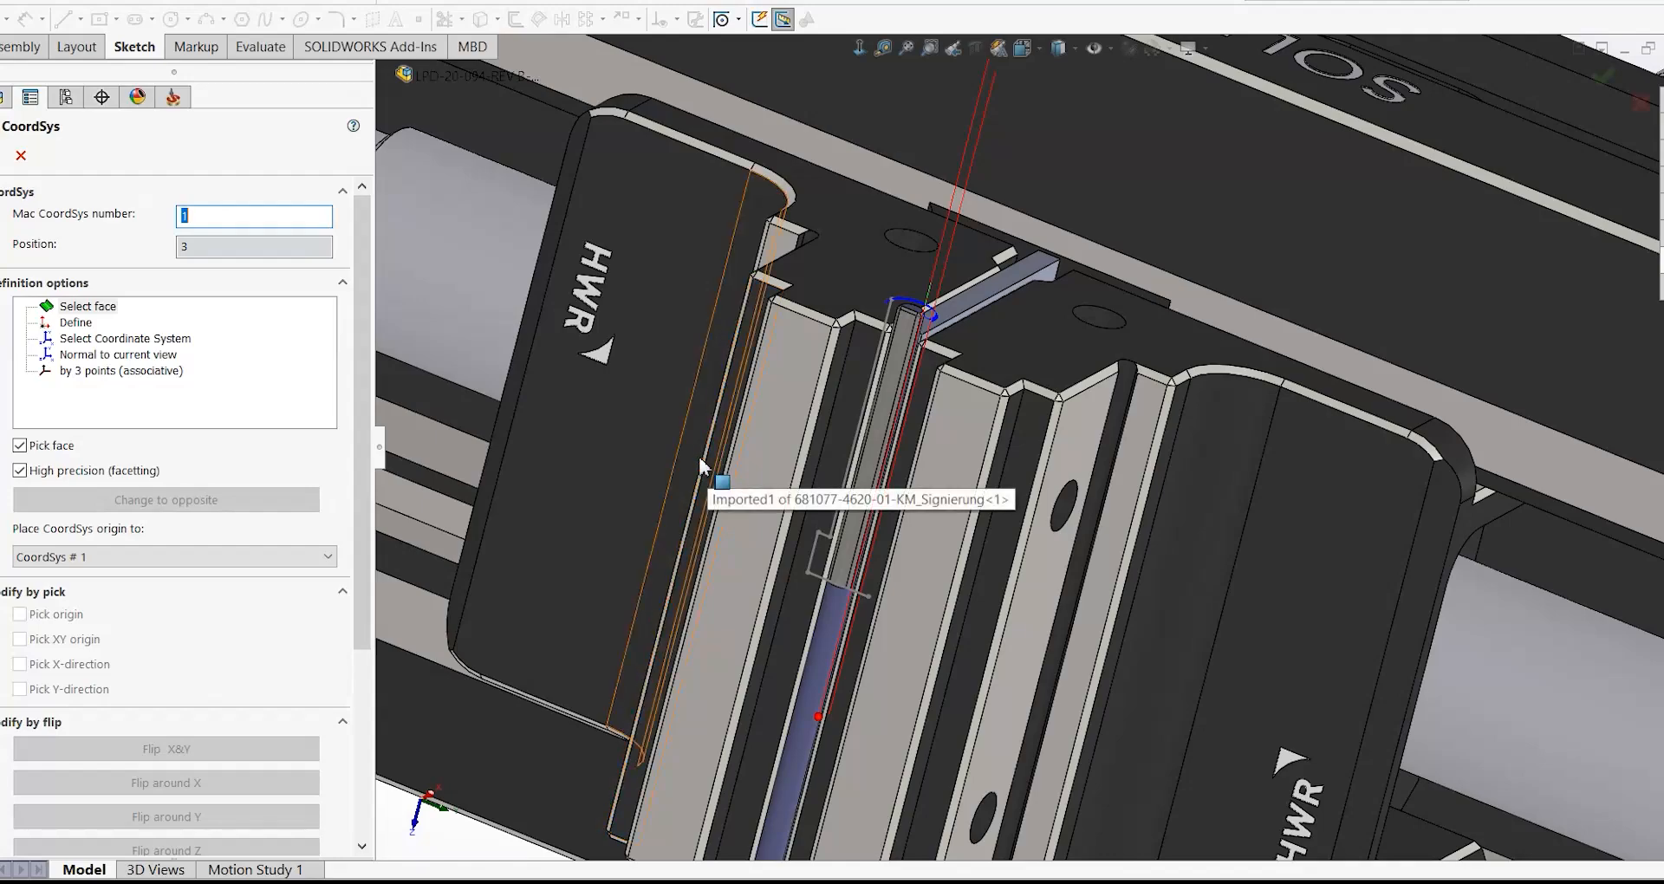
pyautogui.click(1002, 341)
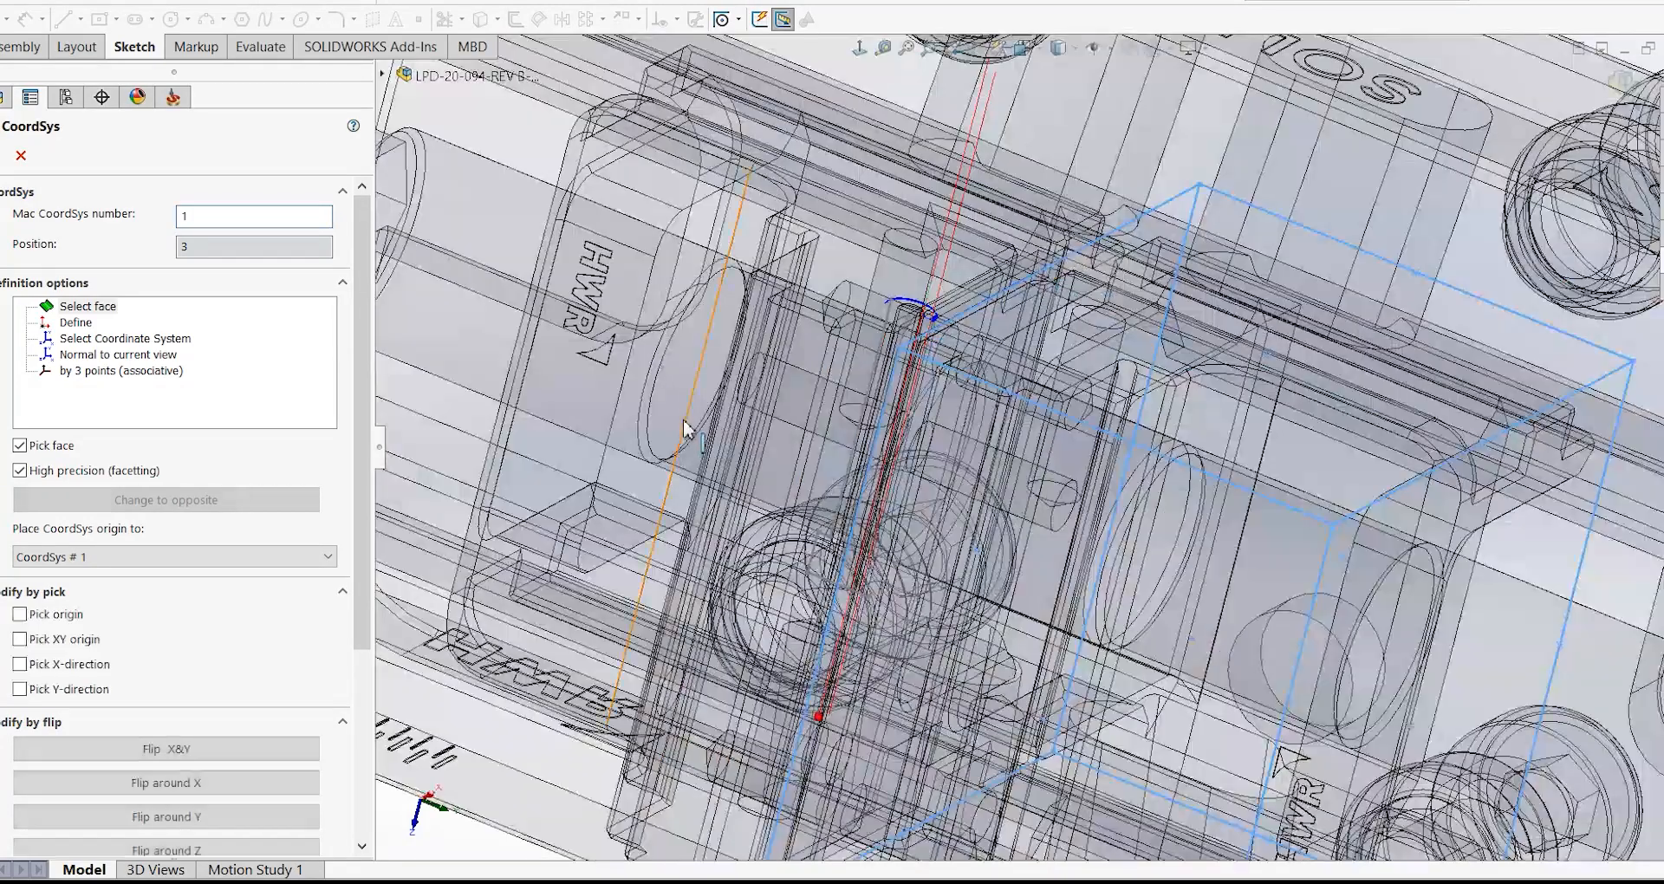
pyautogui.scroll(5, 699, 444)
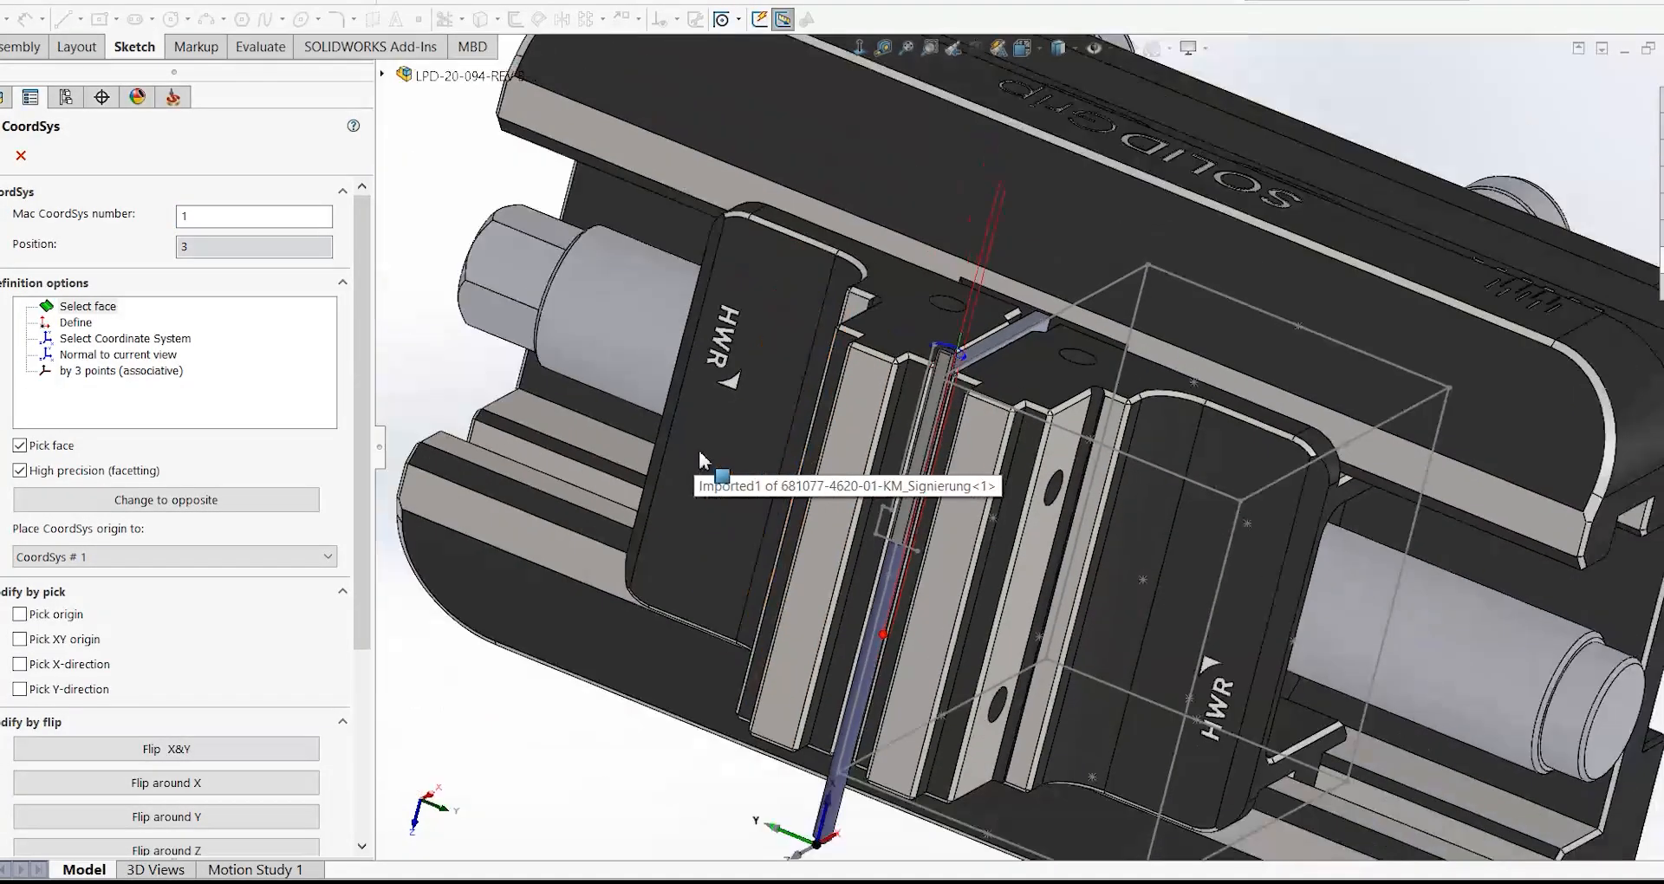
pyautogui.scroll(-4, 961, 598)
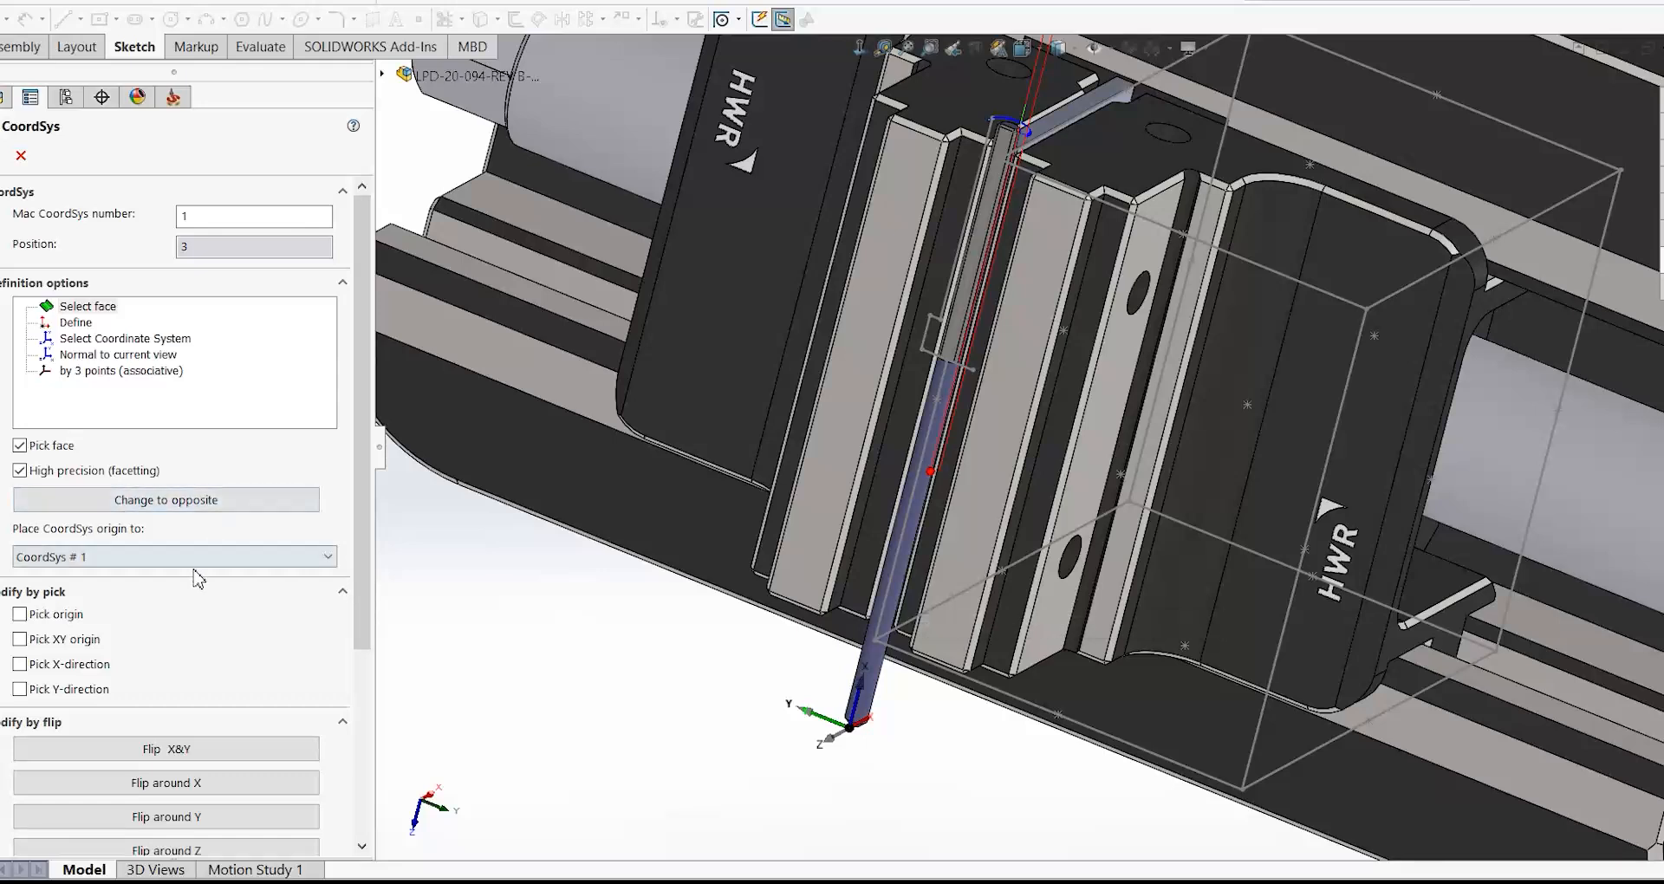
pyautogui.click(2, 161)
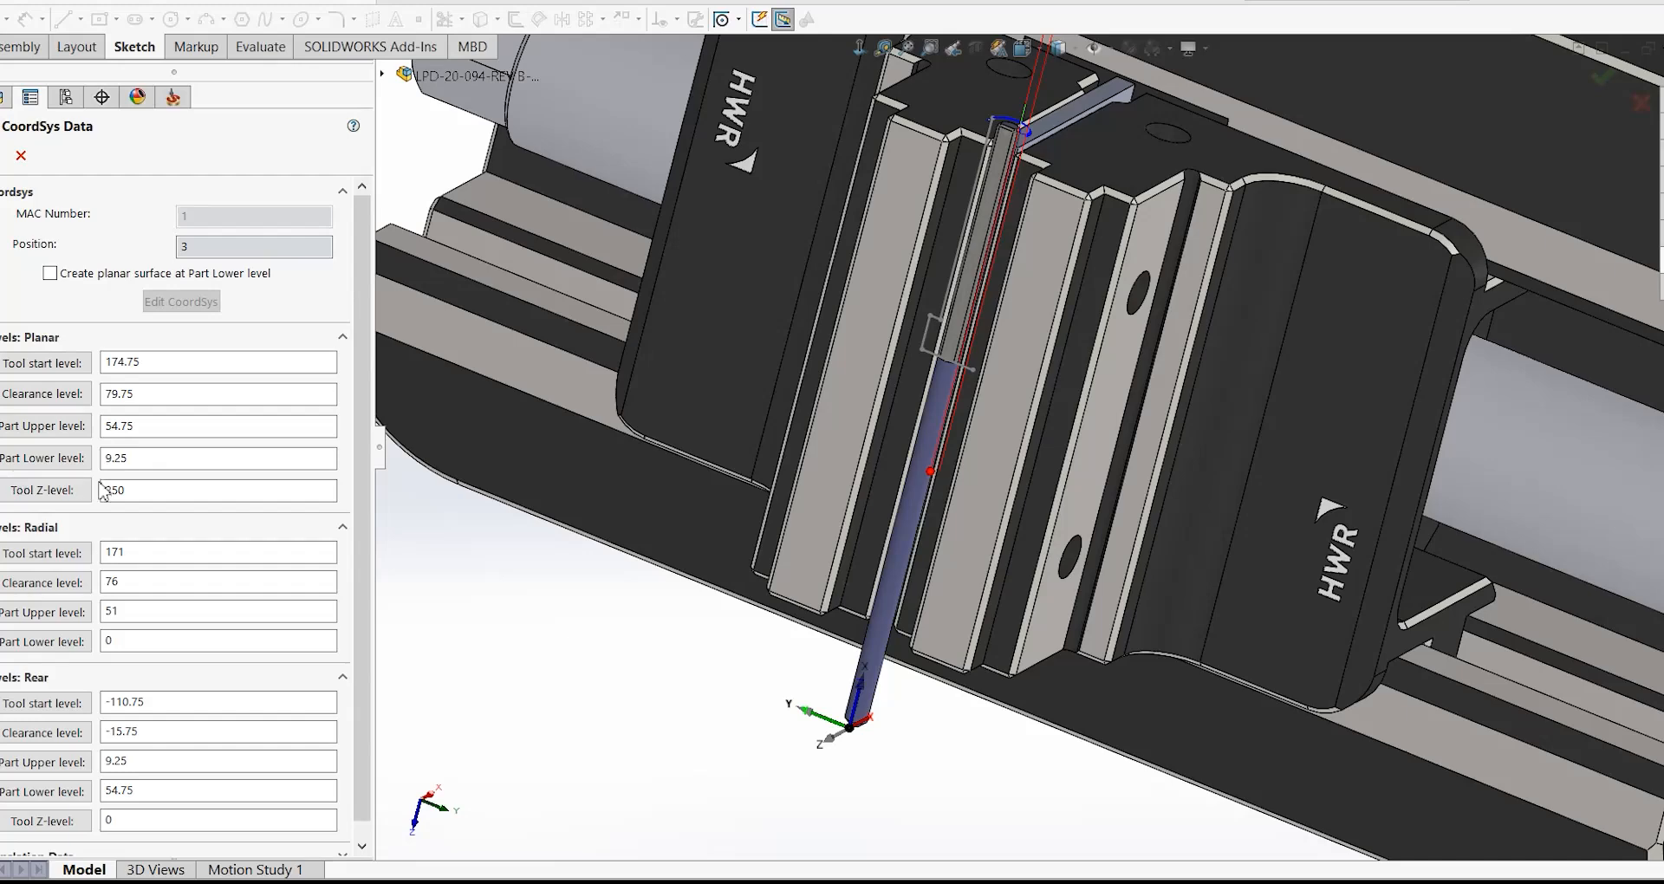
# - Set position 3's planar Part Lower level to 56.75 by picking the pin's end face
pyautogui.click(61, 464)
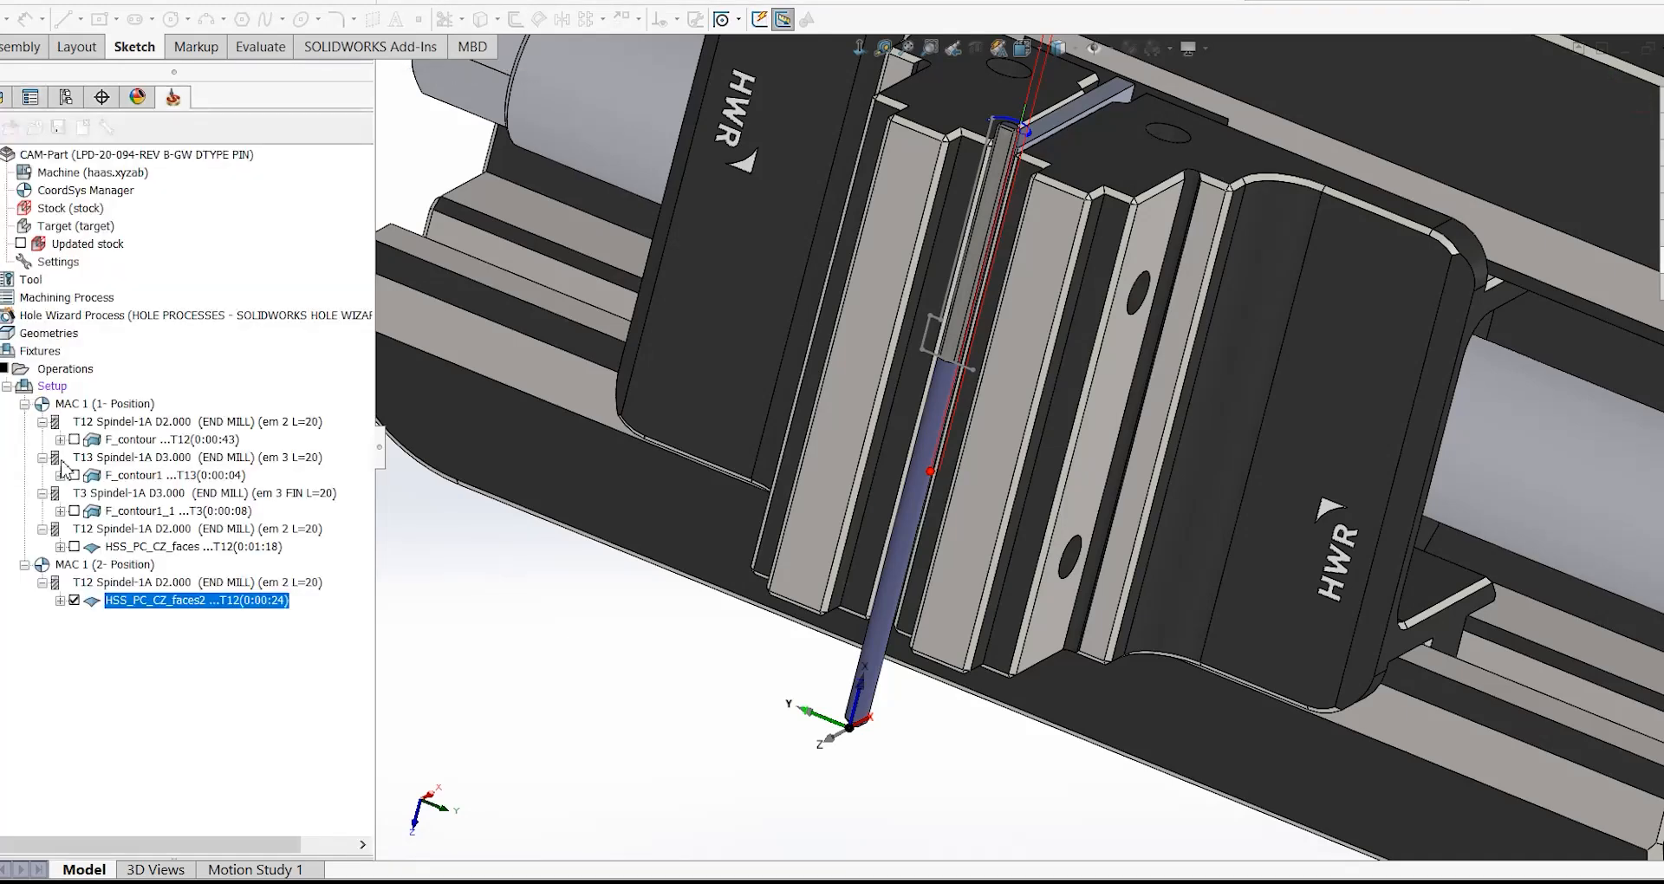
pyautogui.scroll(-5, 1014, 247)
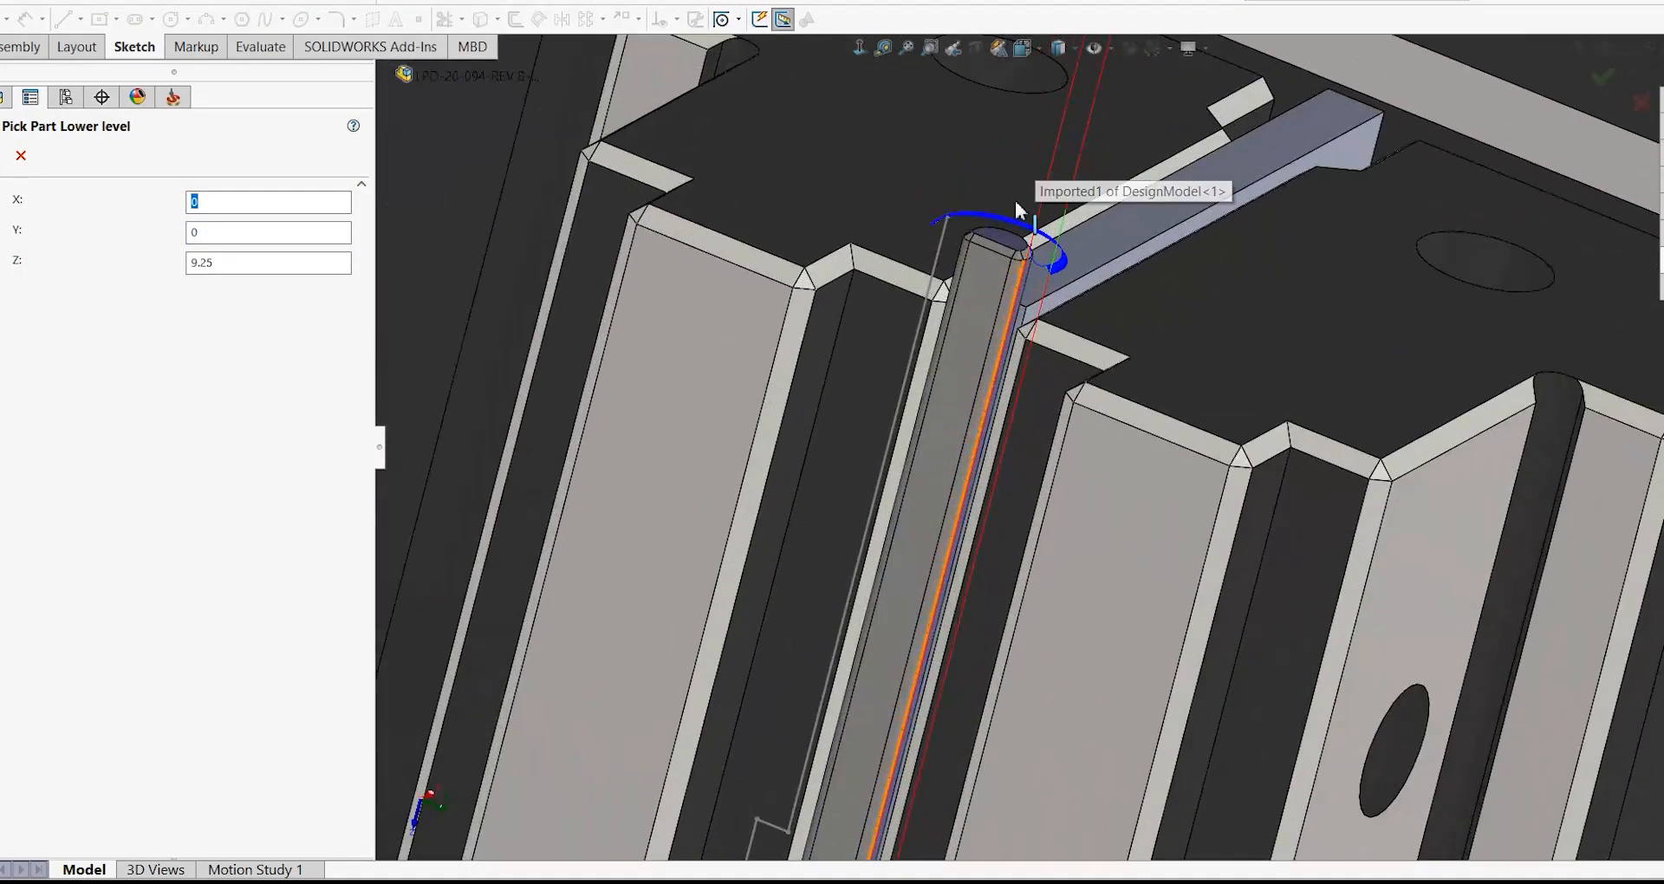
pyautogui.click(1009, 239)
pyautogui.click(2, 156)
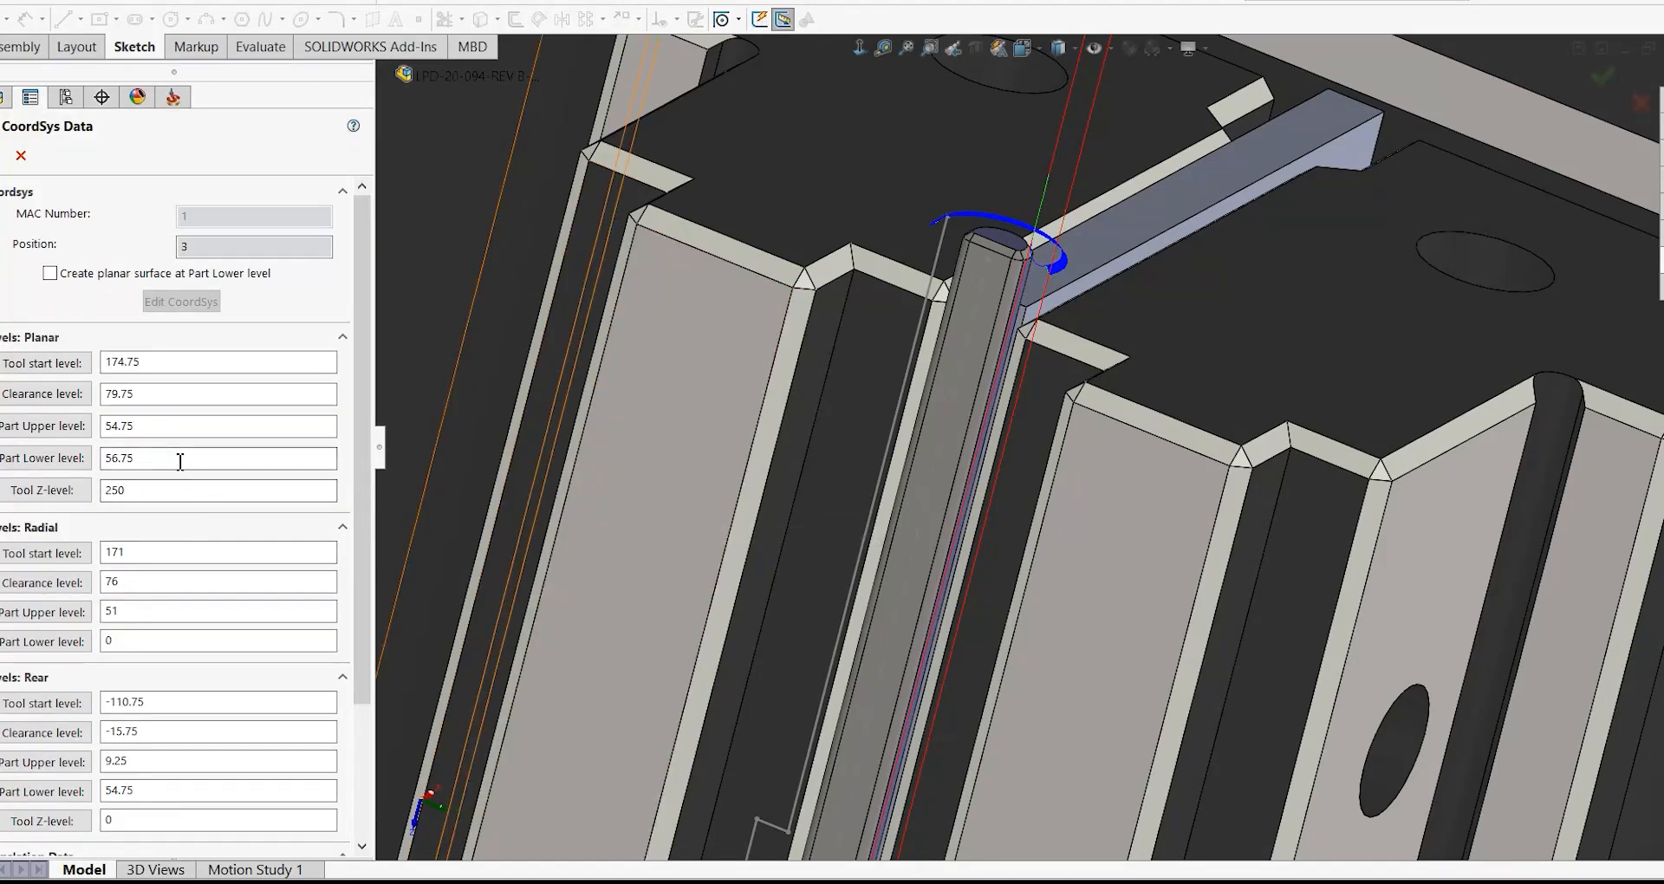
# - Try to set position 3's planar Part Upper level to 56.75 from the pin's end face
pyautogui.moveTo(149, 426); pyautogui.dragTo(75, 432)
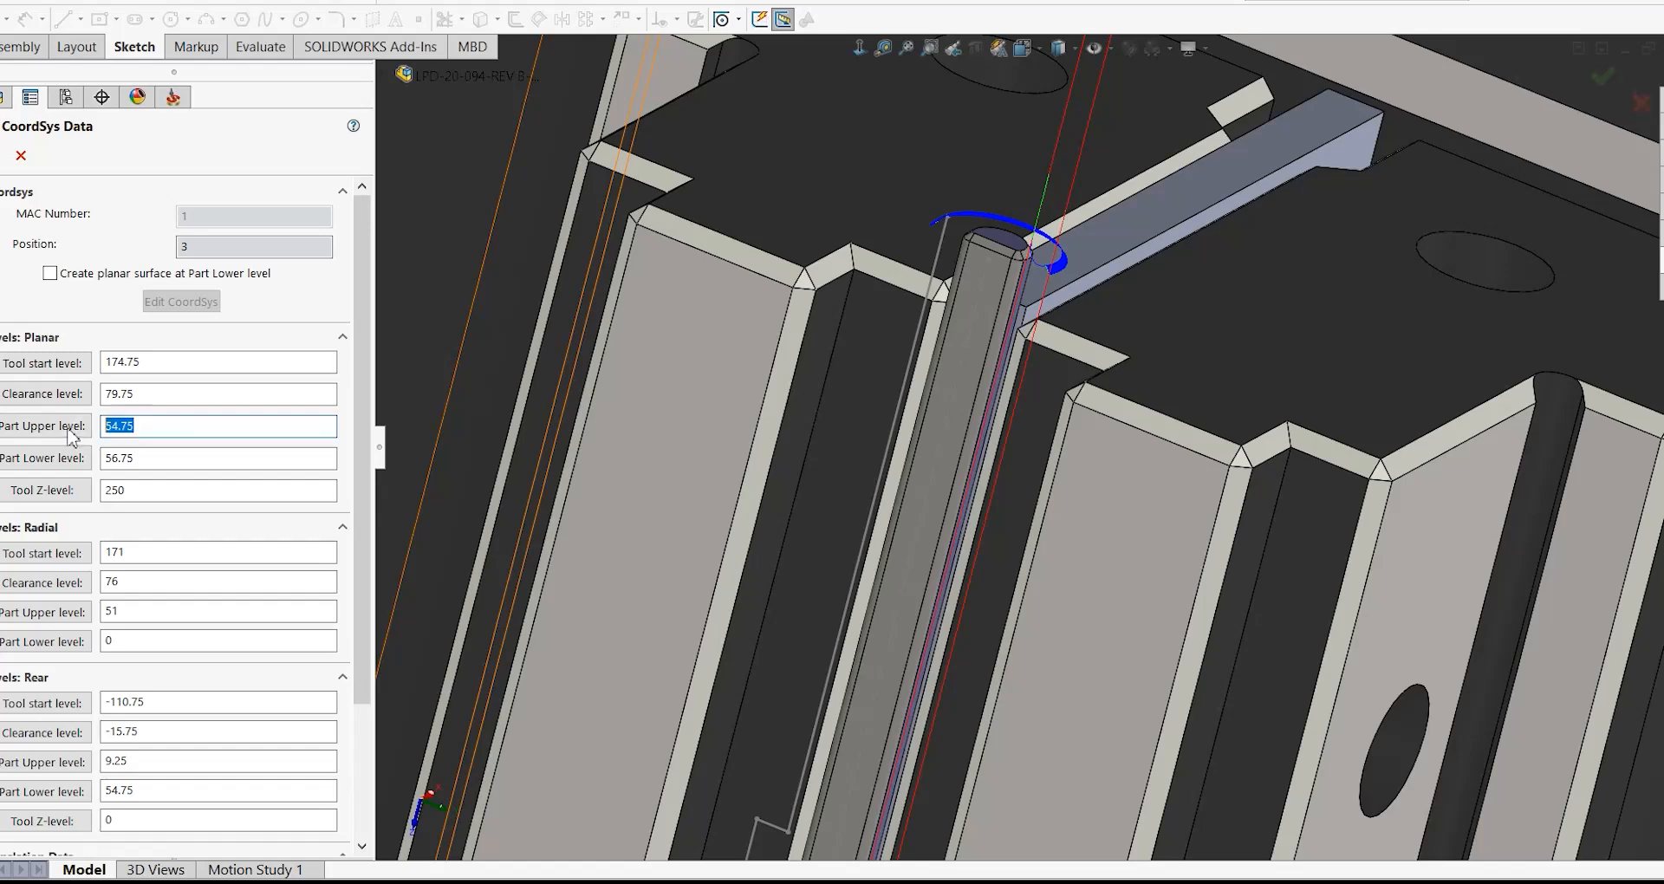
pyautogui.click(63, 436)
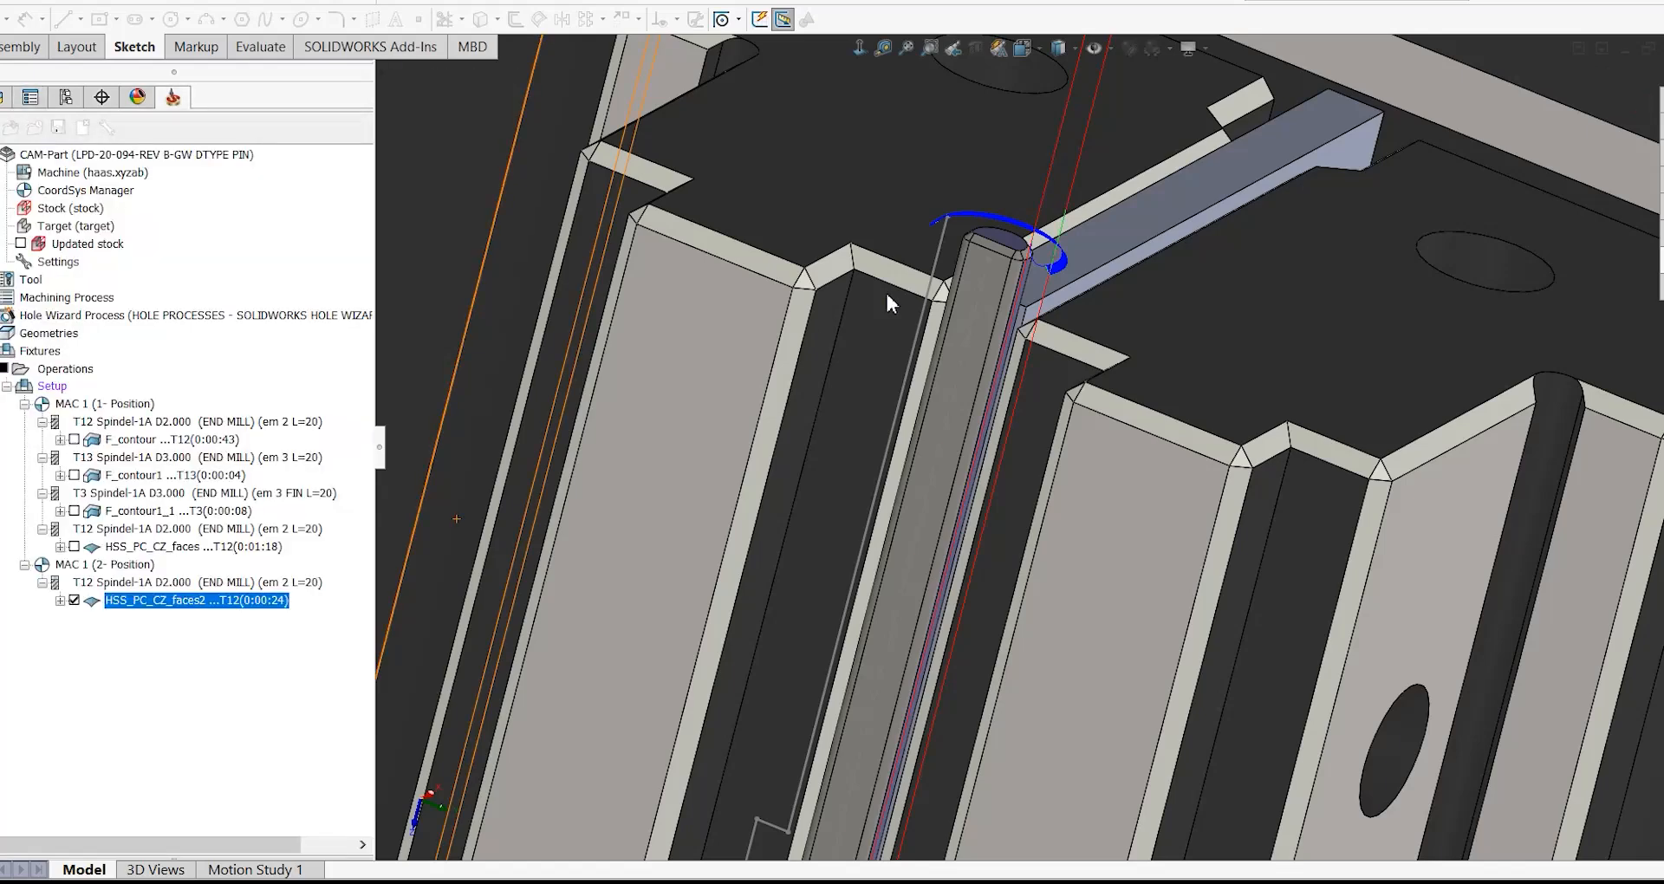
pyautogui.click(1010, 243)
pyautogui.click(1, 156)
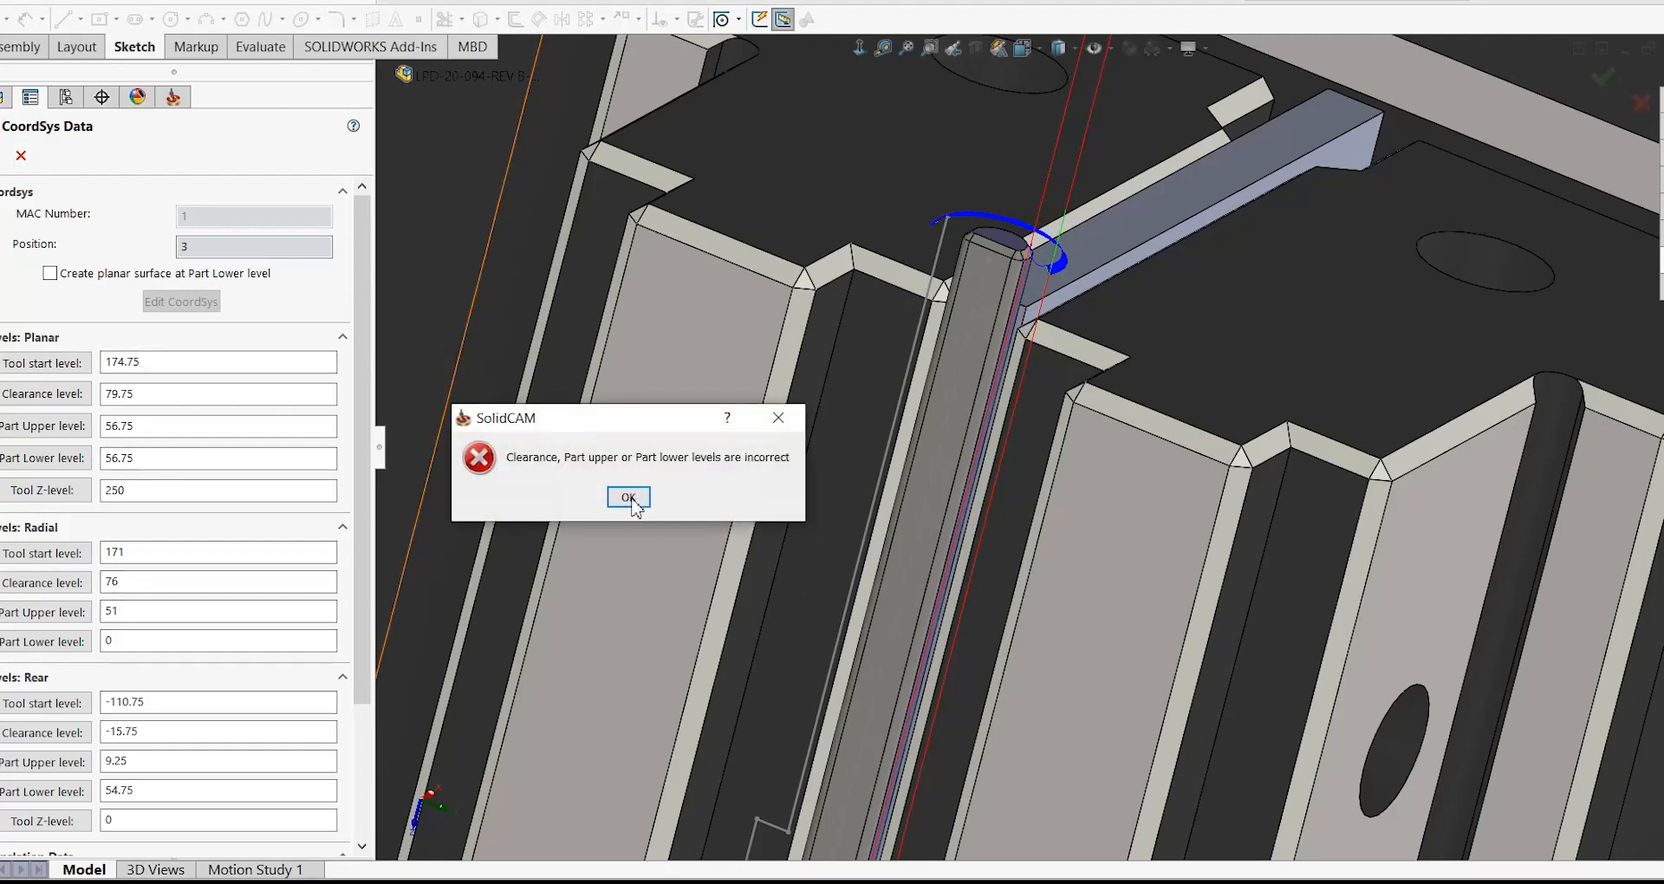
pyautogui.click(630, 499)
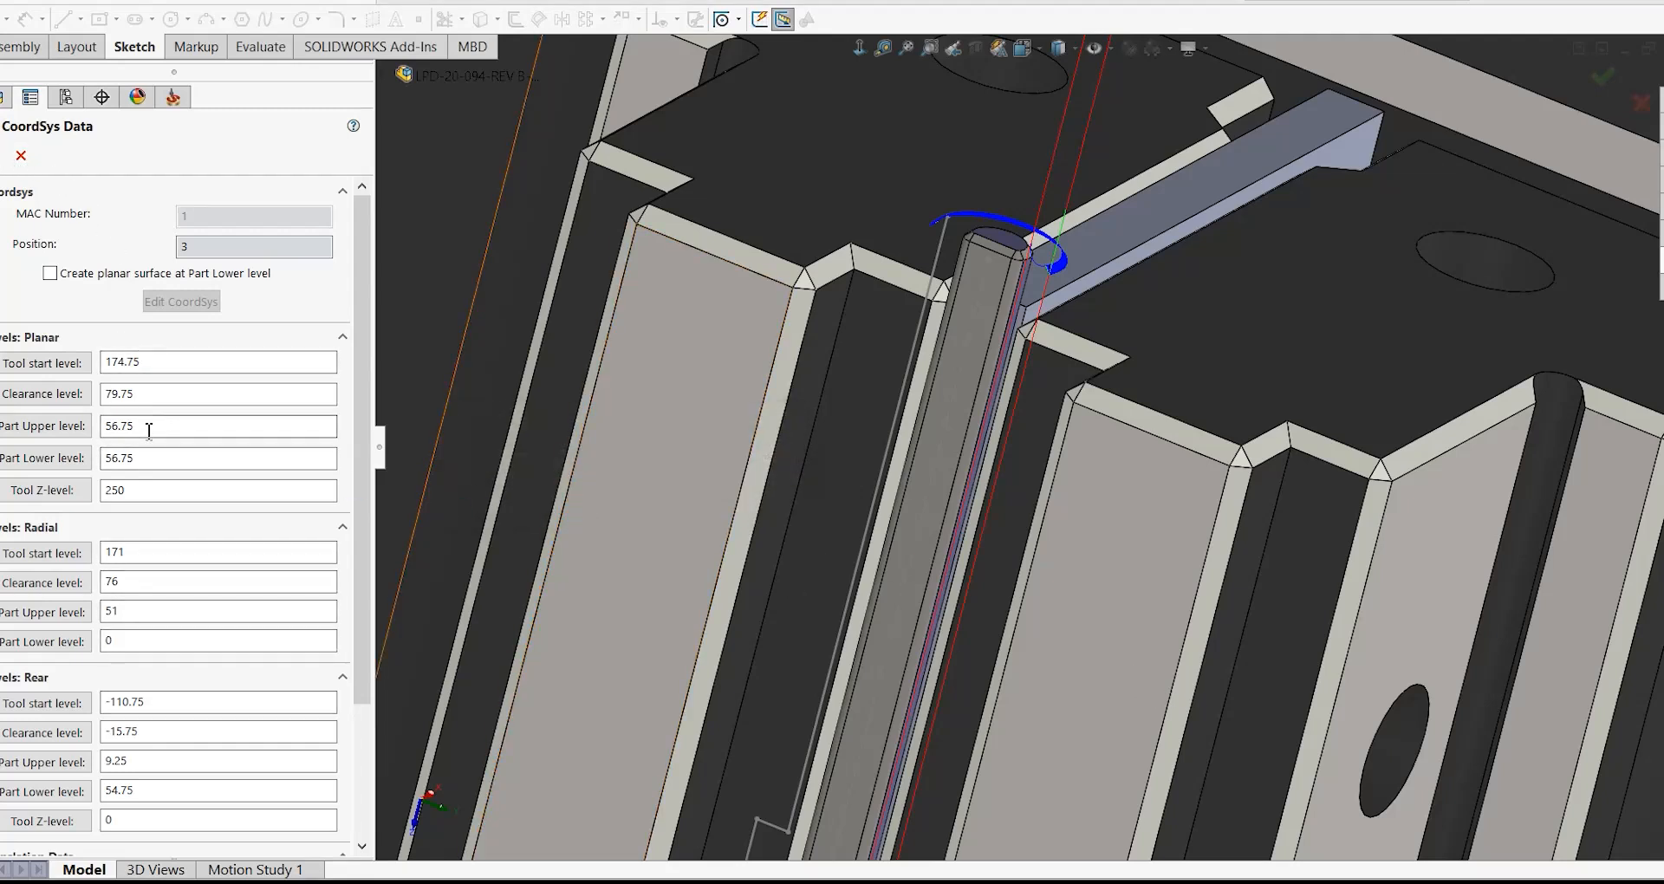
# - Set position 3's planar Part Upper level to 70
pyautogui.moveTo(150, 430); pyautogui.dragTo(101, 430)
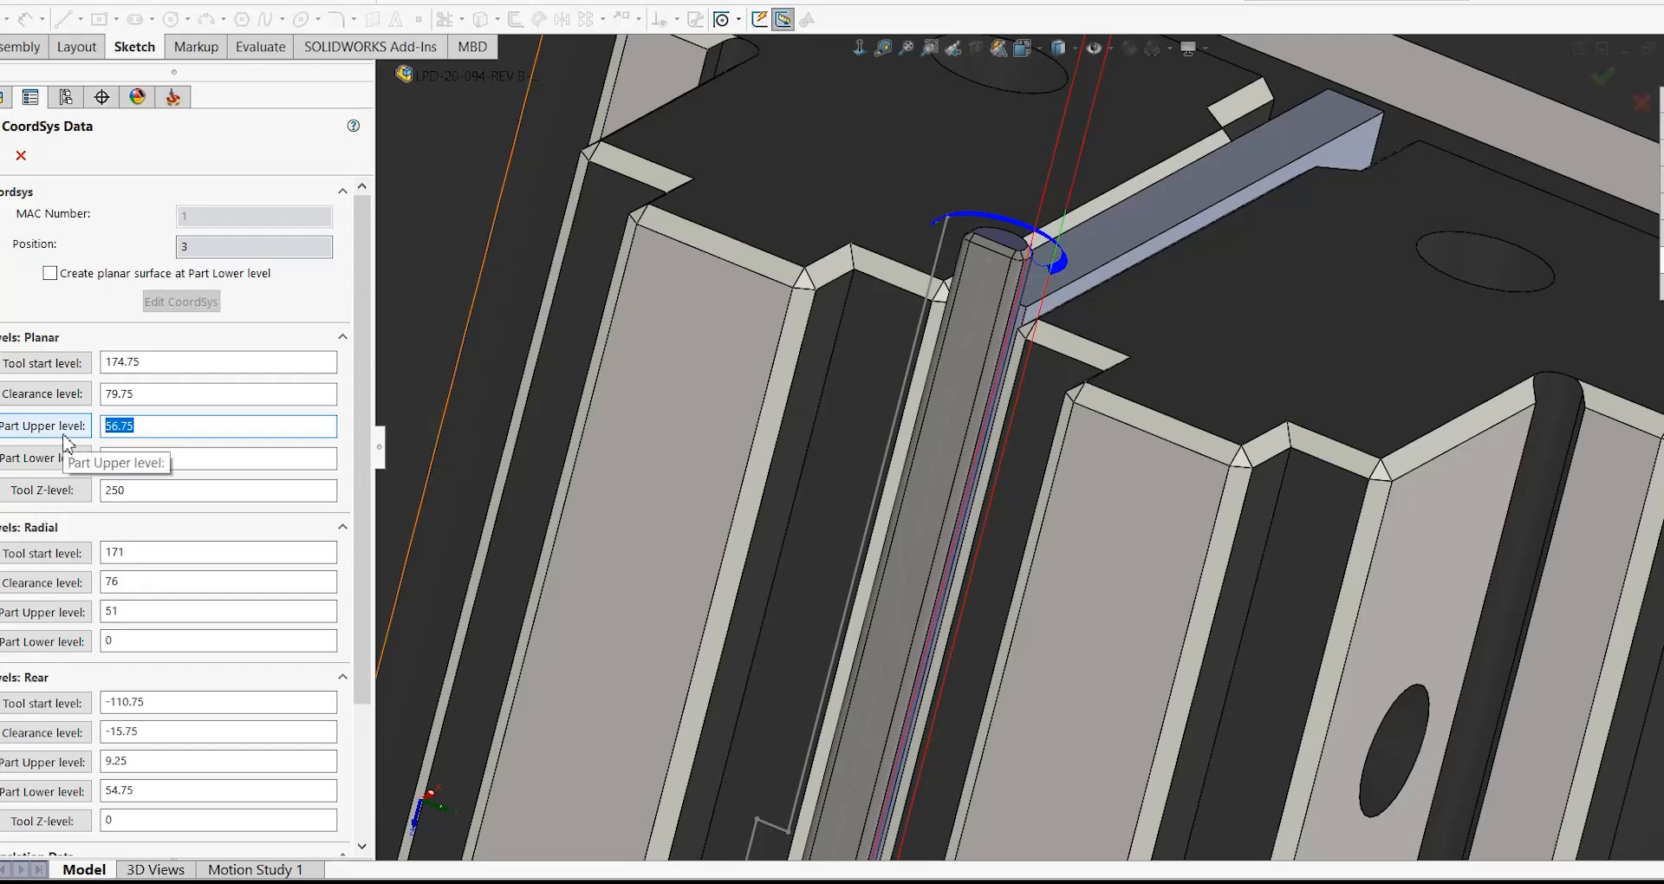
pyautogui.write('70')
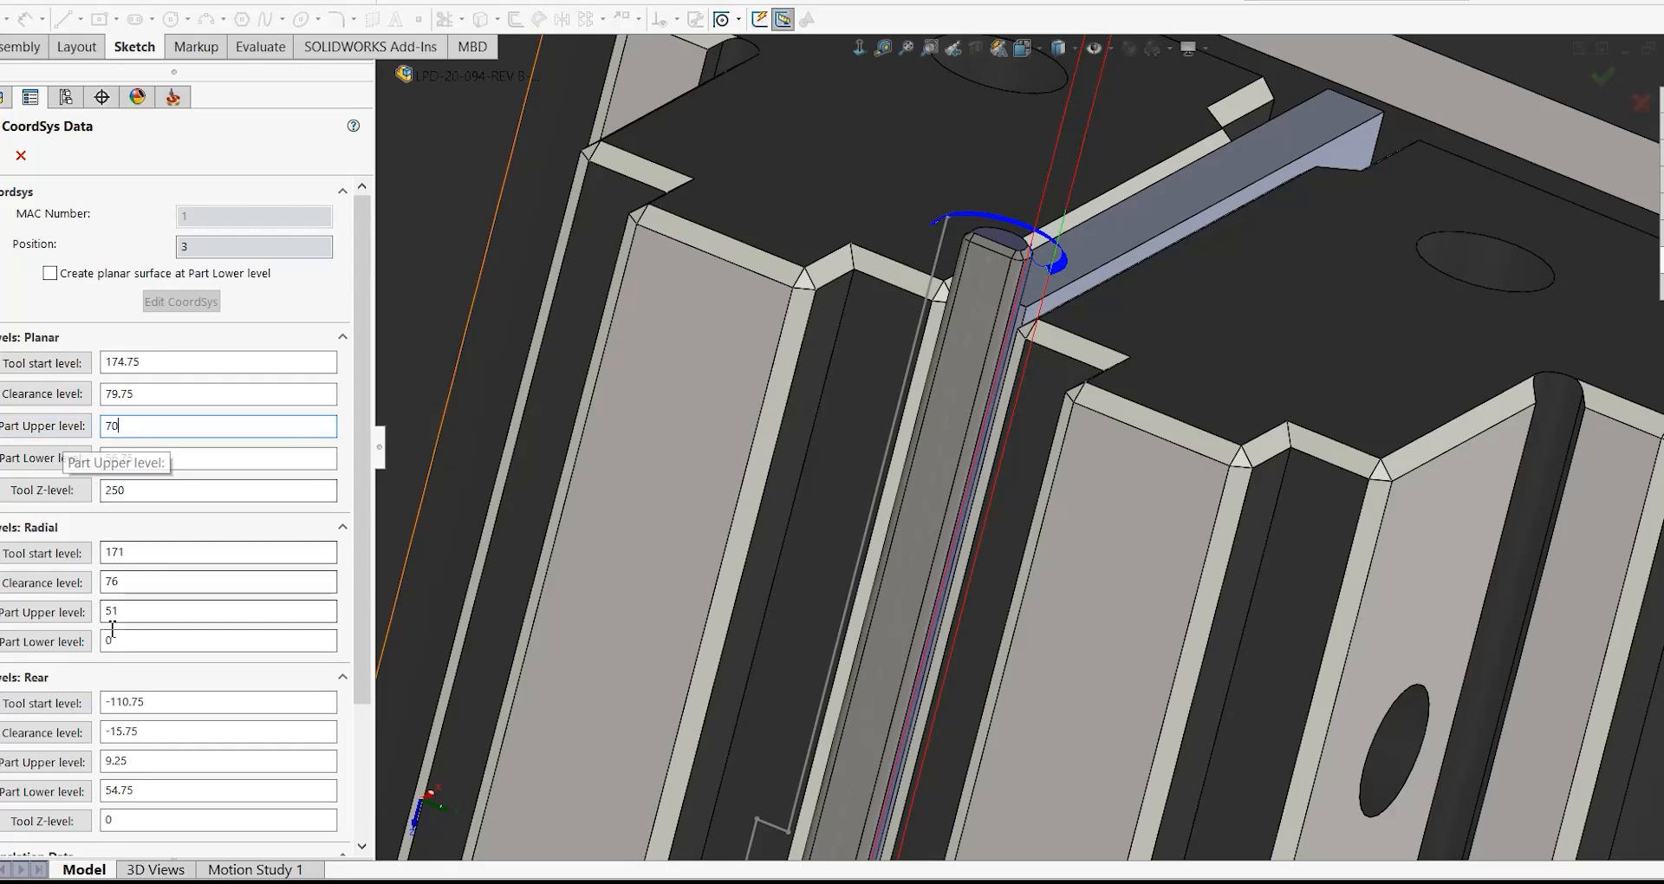
# - Accept position 3's levels, assign position 3 to HSS_PC_CZ_faces2, and save and recalculate the operation
pyautogui.click(2, 160)
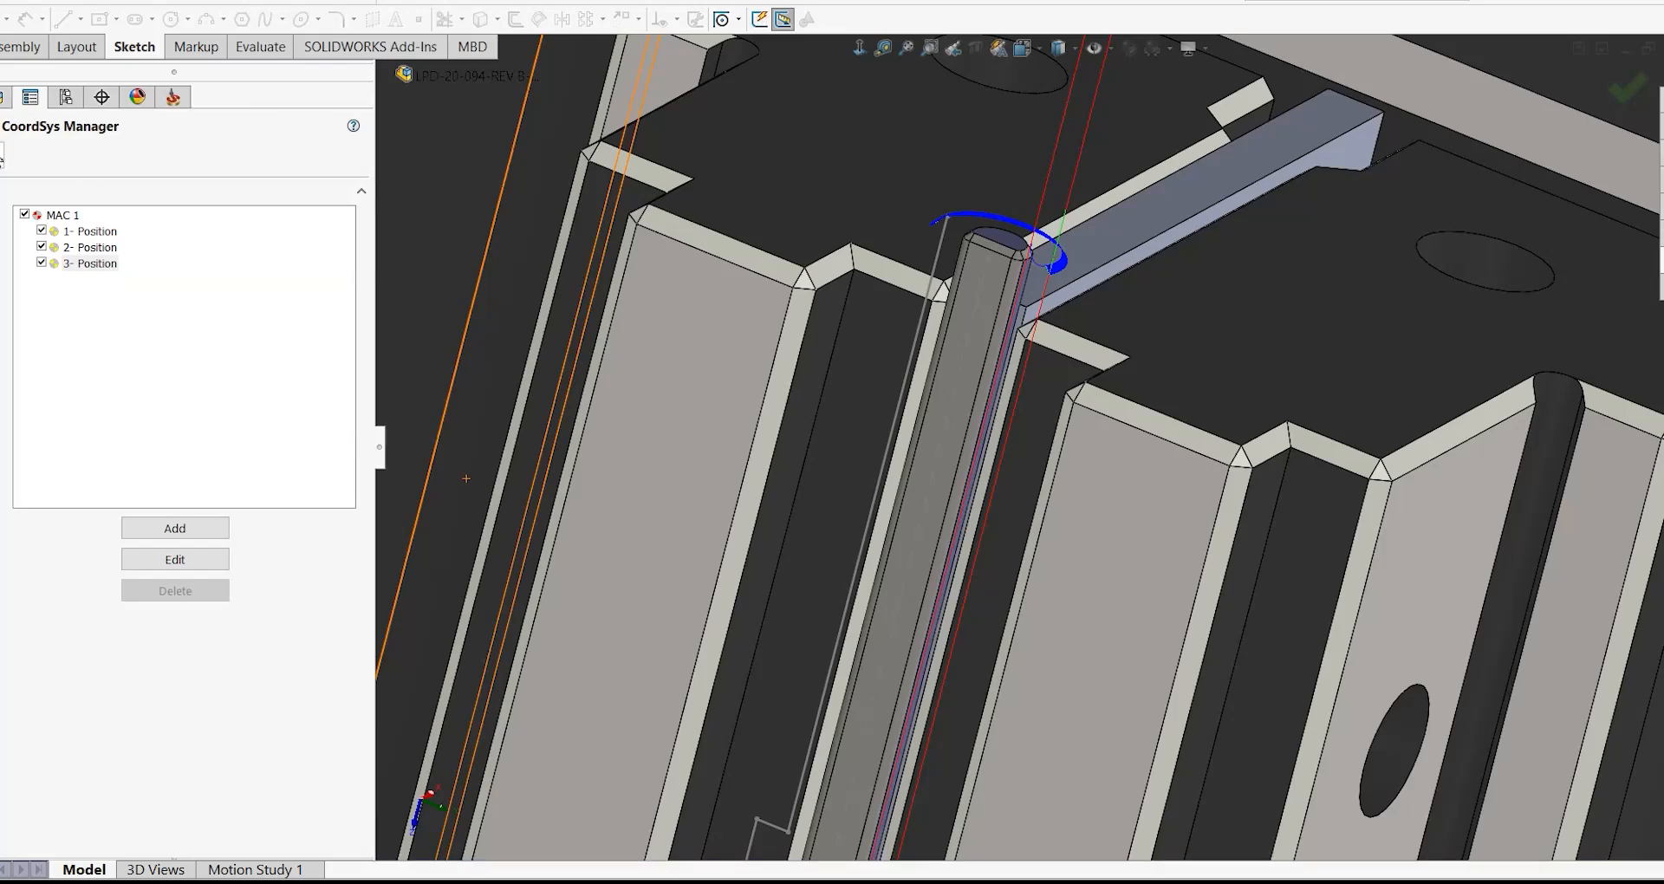
pyautogui.doubleClick(145, 264)
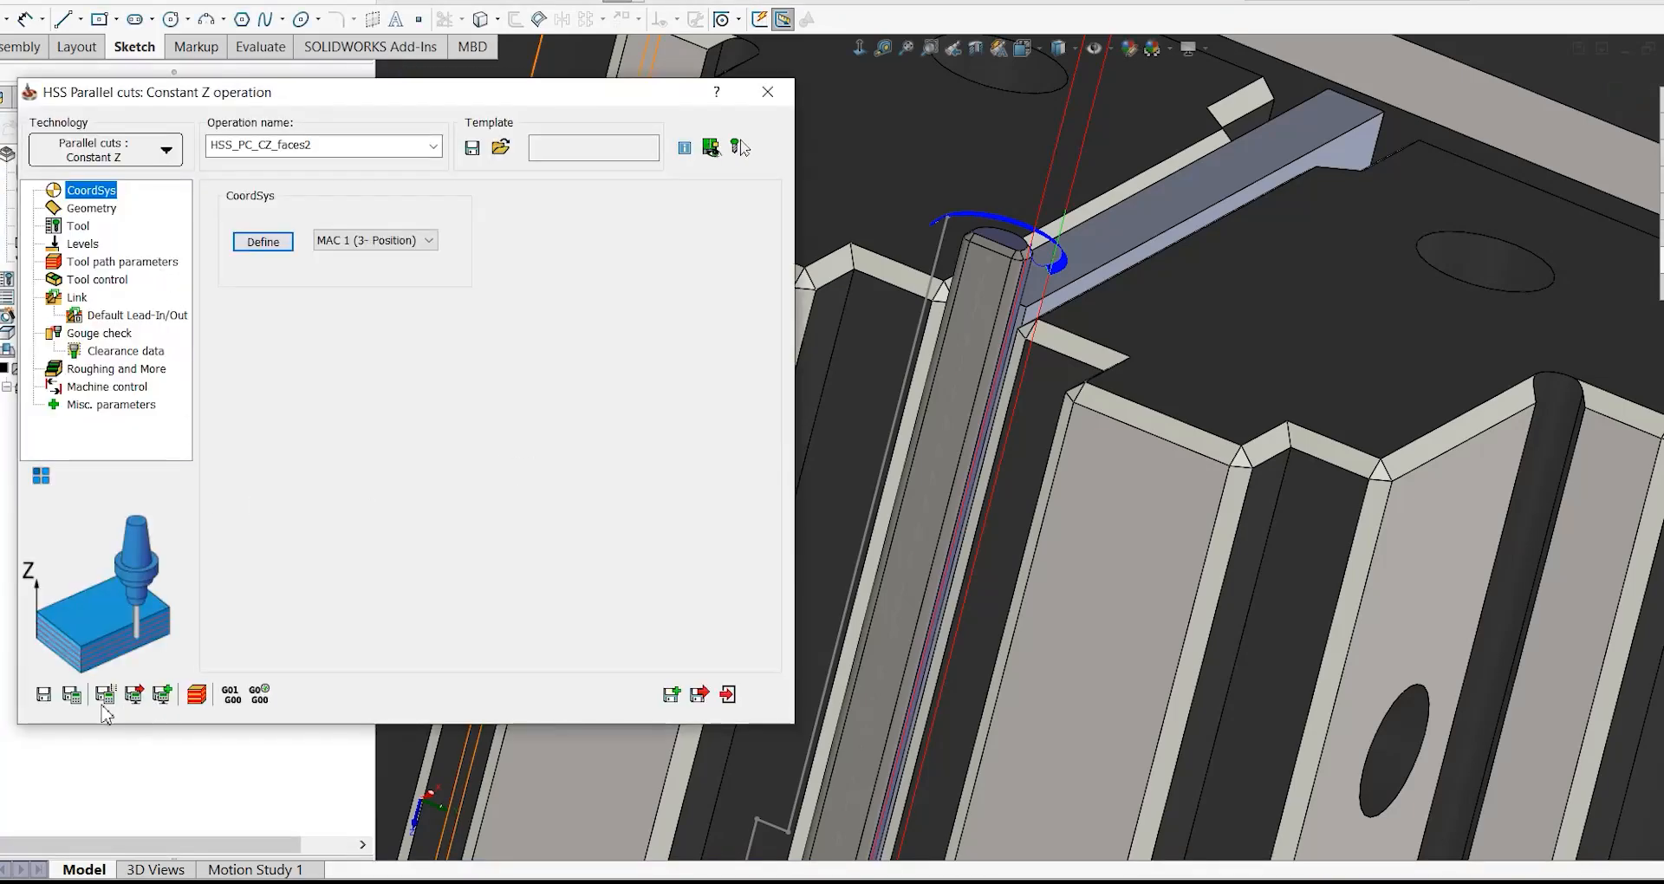
pyautogui.click(72, 696)
pyautogui.click(728, 695)
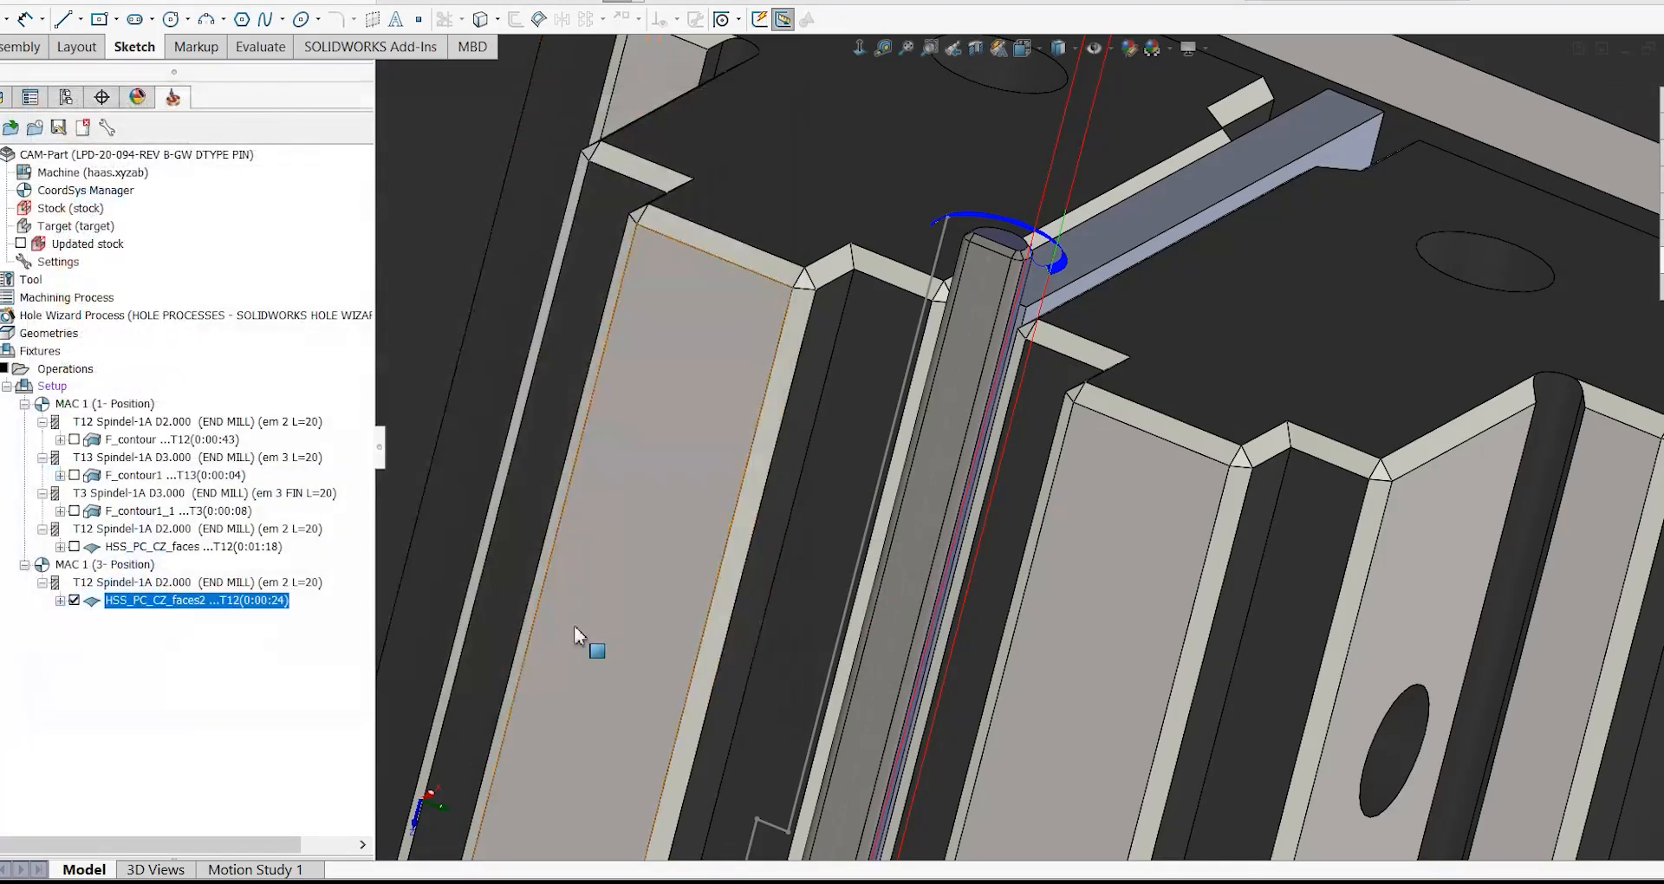
# - Examine the recalculated HSS_PC_CZ_faces2 toolpath around the pin's end and the jaw face beside it
pyautogui.scroll(-5, 736, 574)
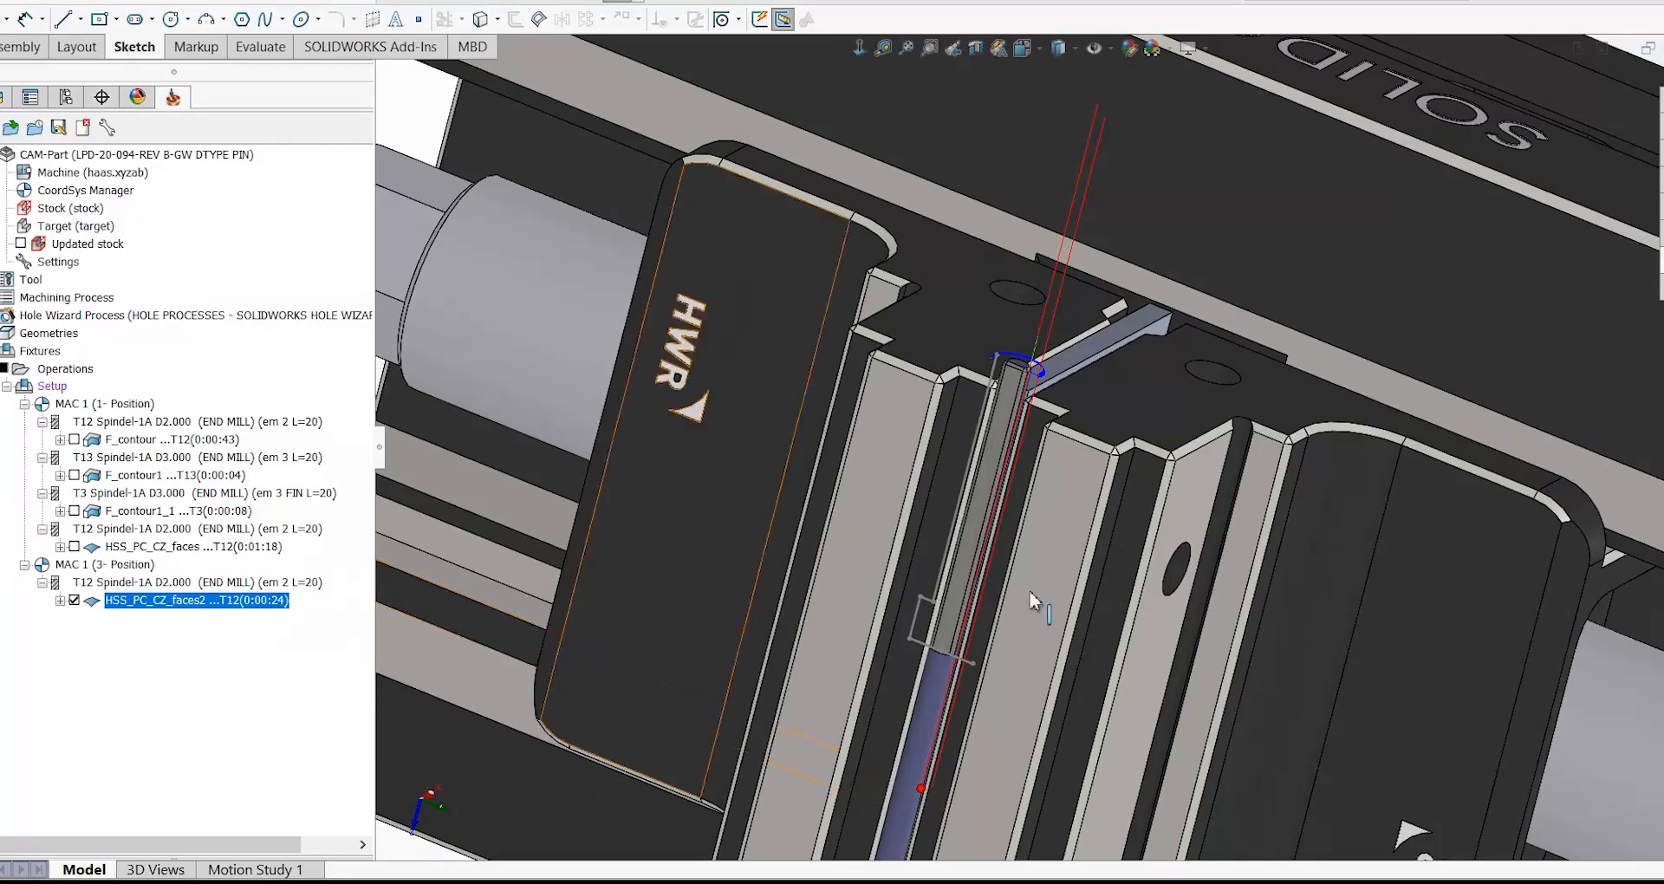
pyautogui.scroll(-2, 1048, 513)
pyautogui.moveTo(1048, 513); pyautogui.dragTo(1110, 425, button='middle')
pyautogui.scroll(10, 983, 413)
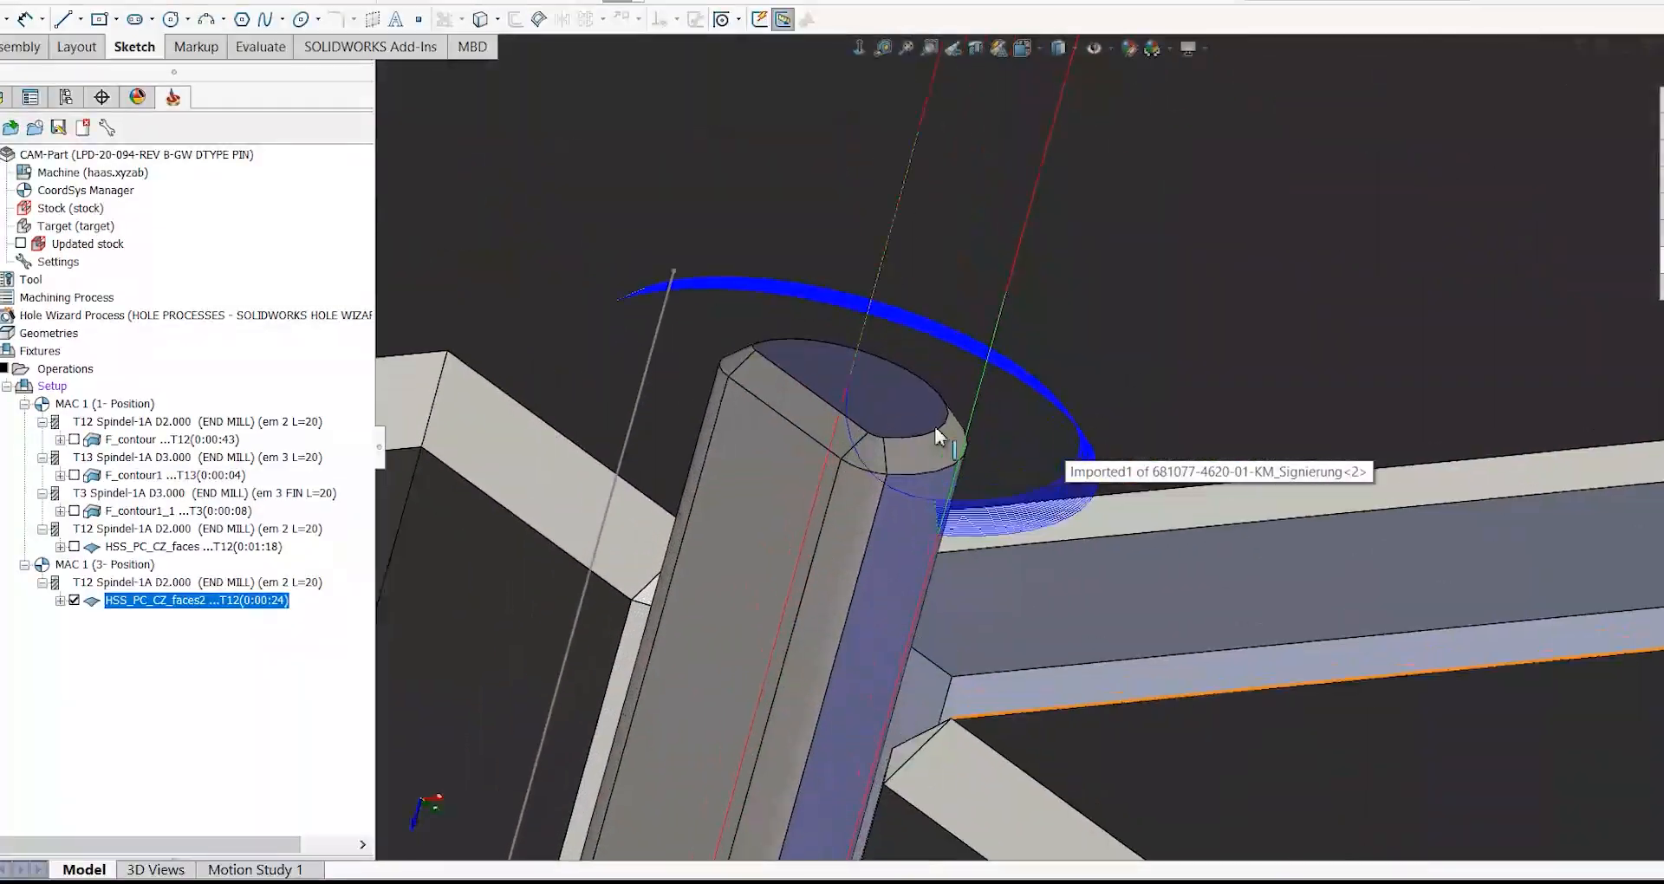
pyautogui.moveTo(872, 423); pyautogui.dragTo(929, 444, button='middle')
pyautogui.scroll(-8, 928, 436)
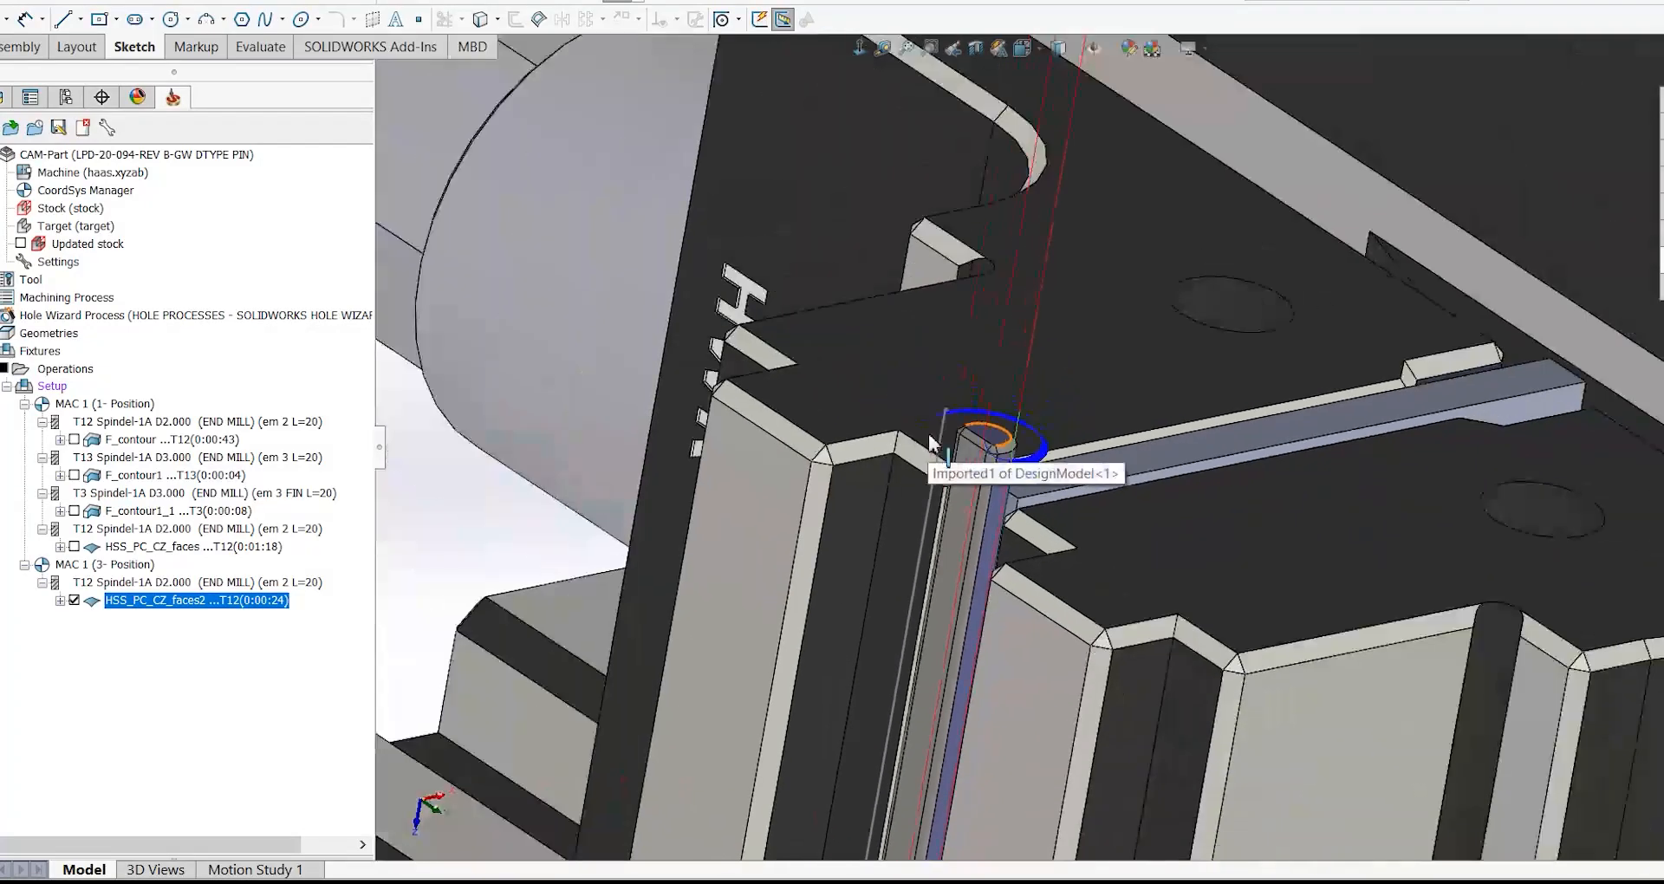
# - Set HSS_PC_CZ_faces2's retract distance to 60 and its entry and exit safety distances to 58, and recalculate it
pyautogui.doubleClick(245, 600)
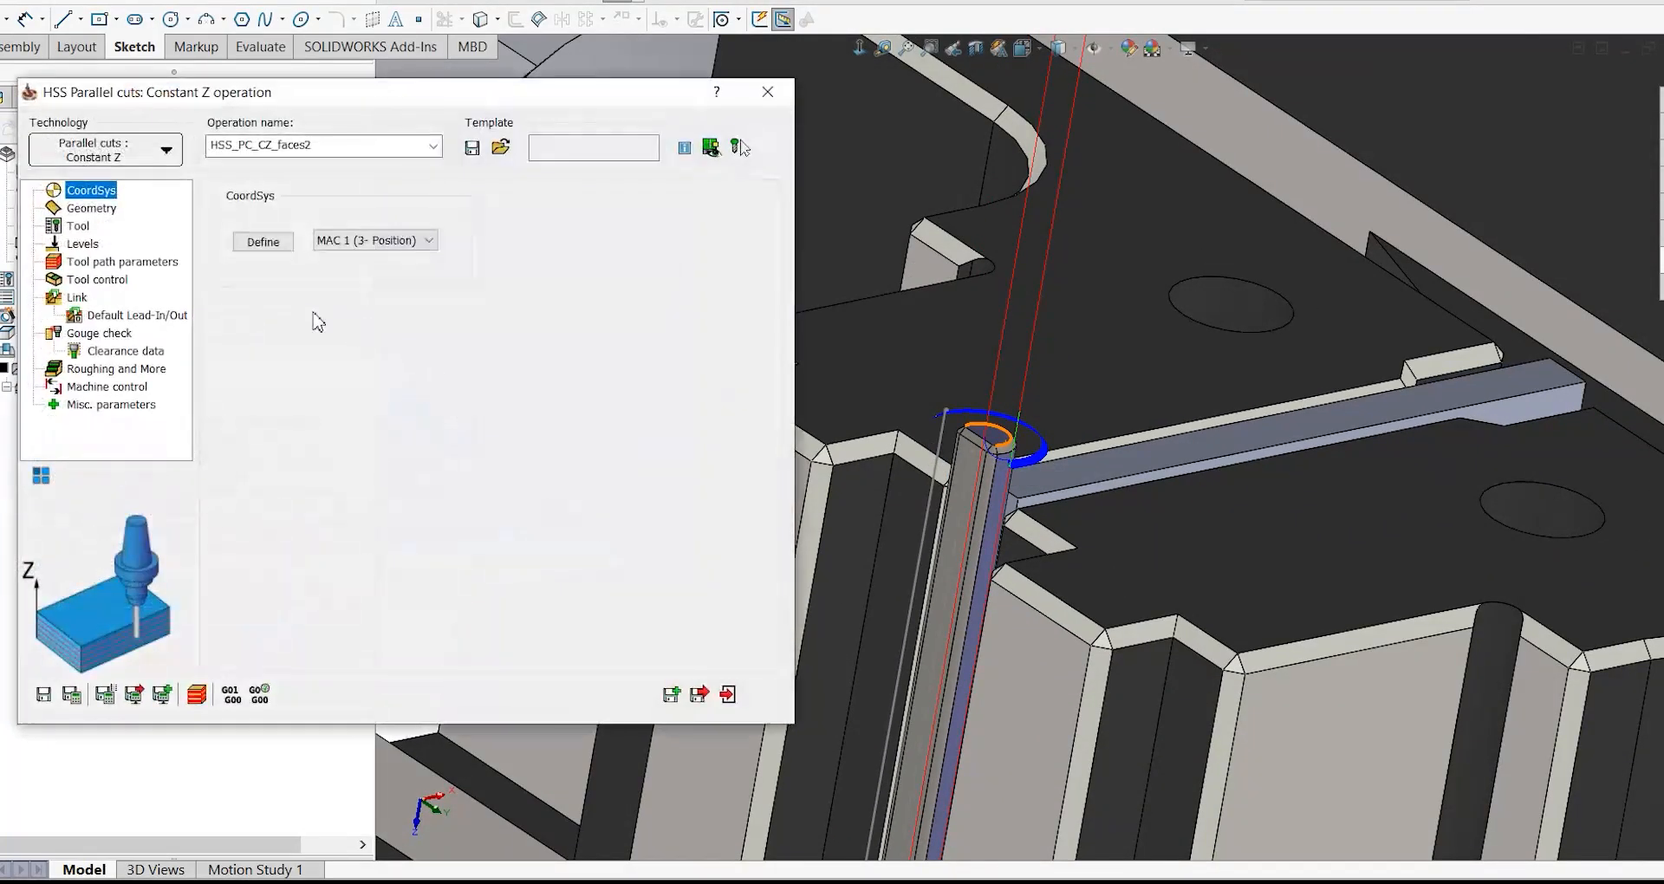
pyautogui.click(84, 212)
pyautogui.click(81, 227)
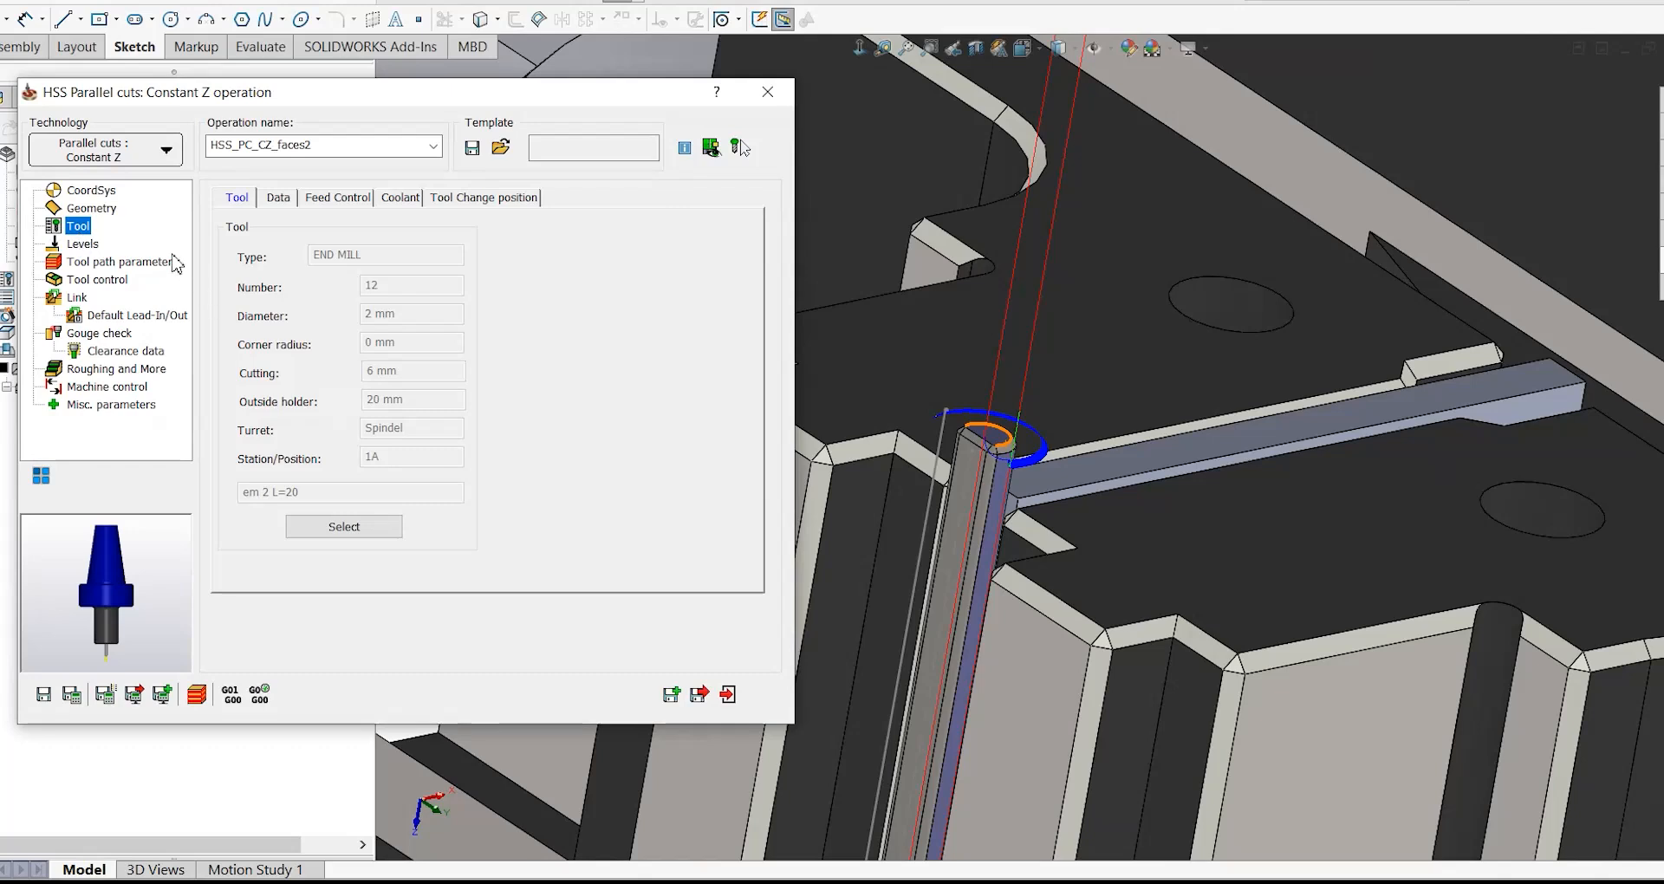
pyautogui.click(85, 244)
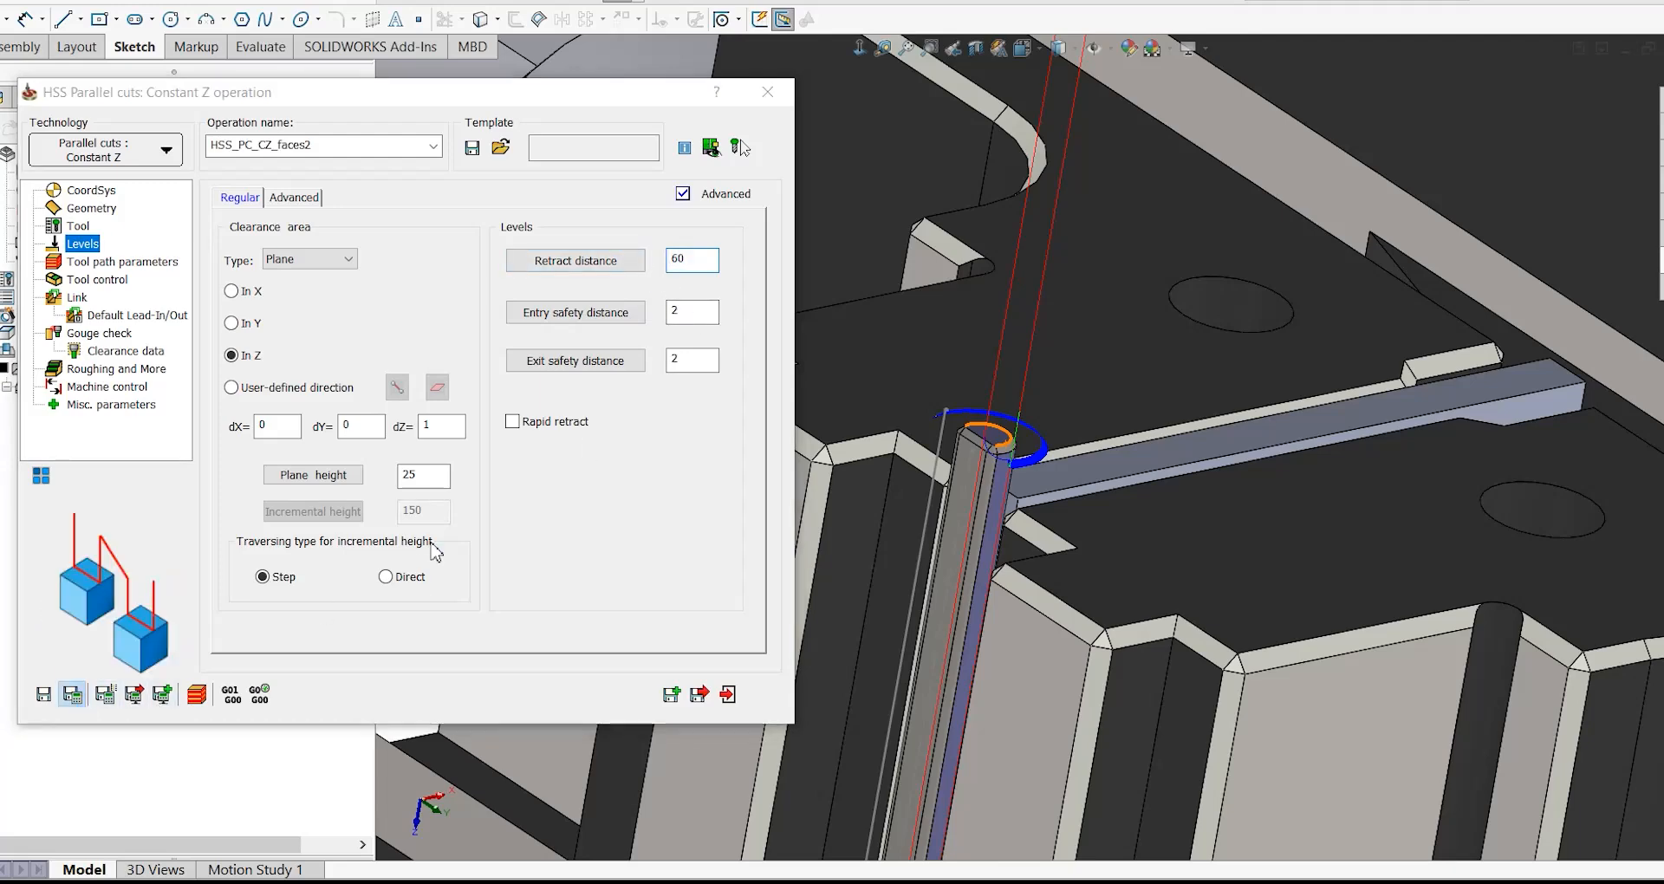
pyautogui.scroll(3, 1057, 402)
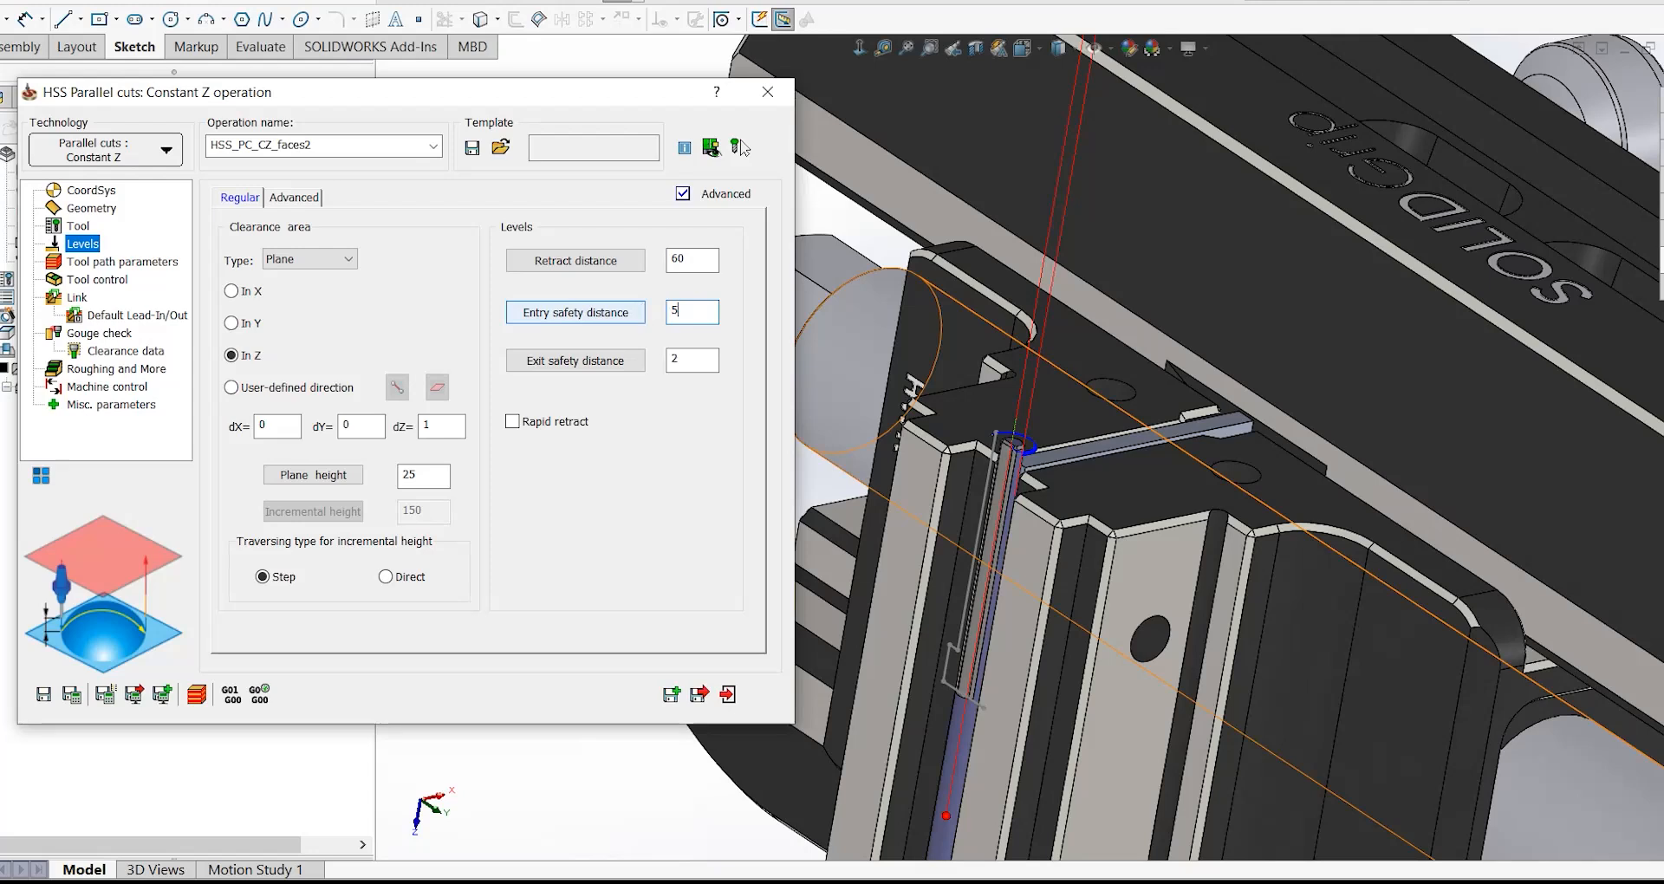
pyautogui.write('858')
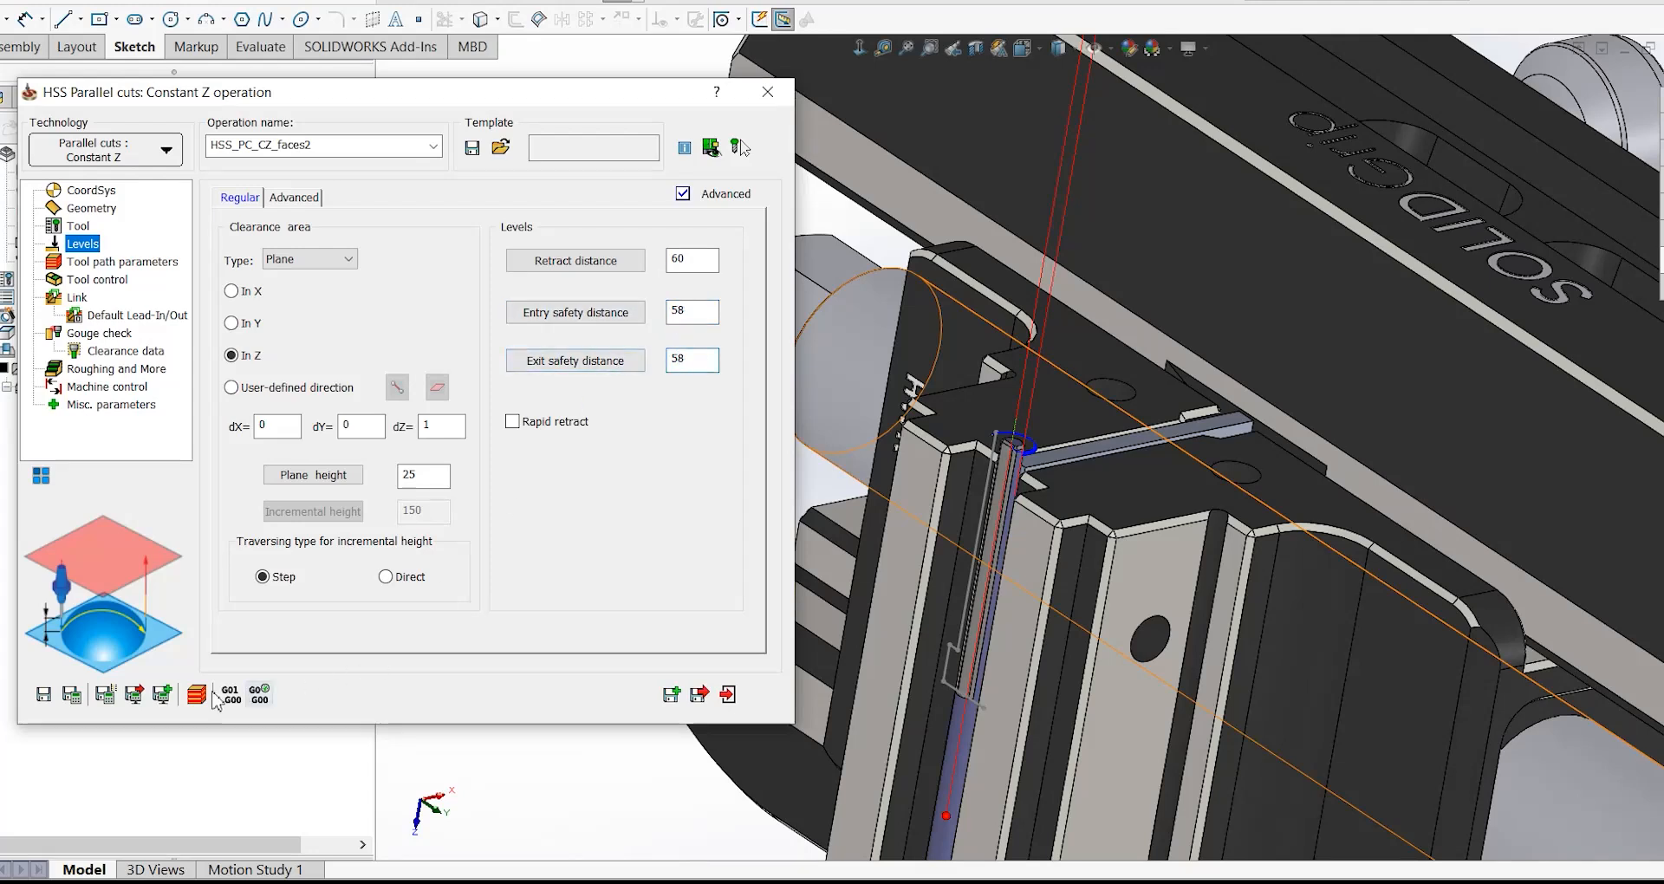
pyautogui.click(73, 694)
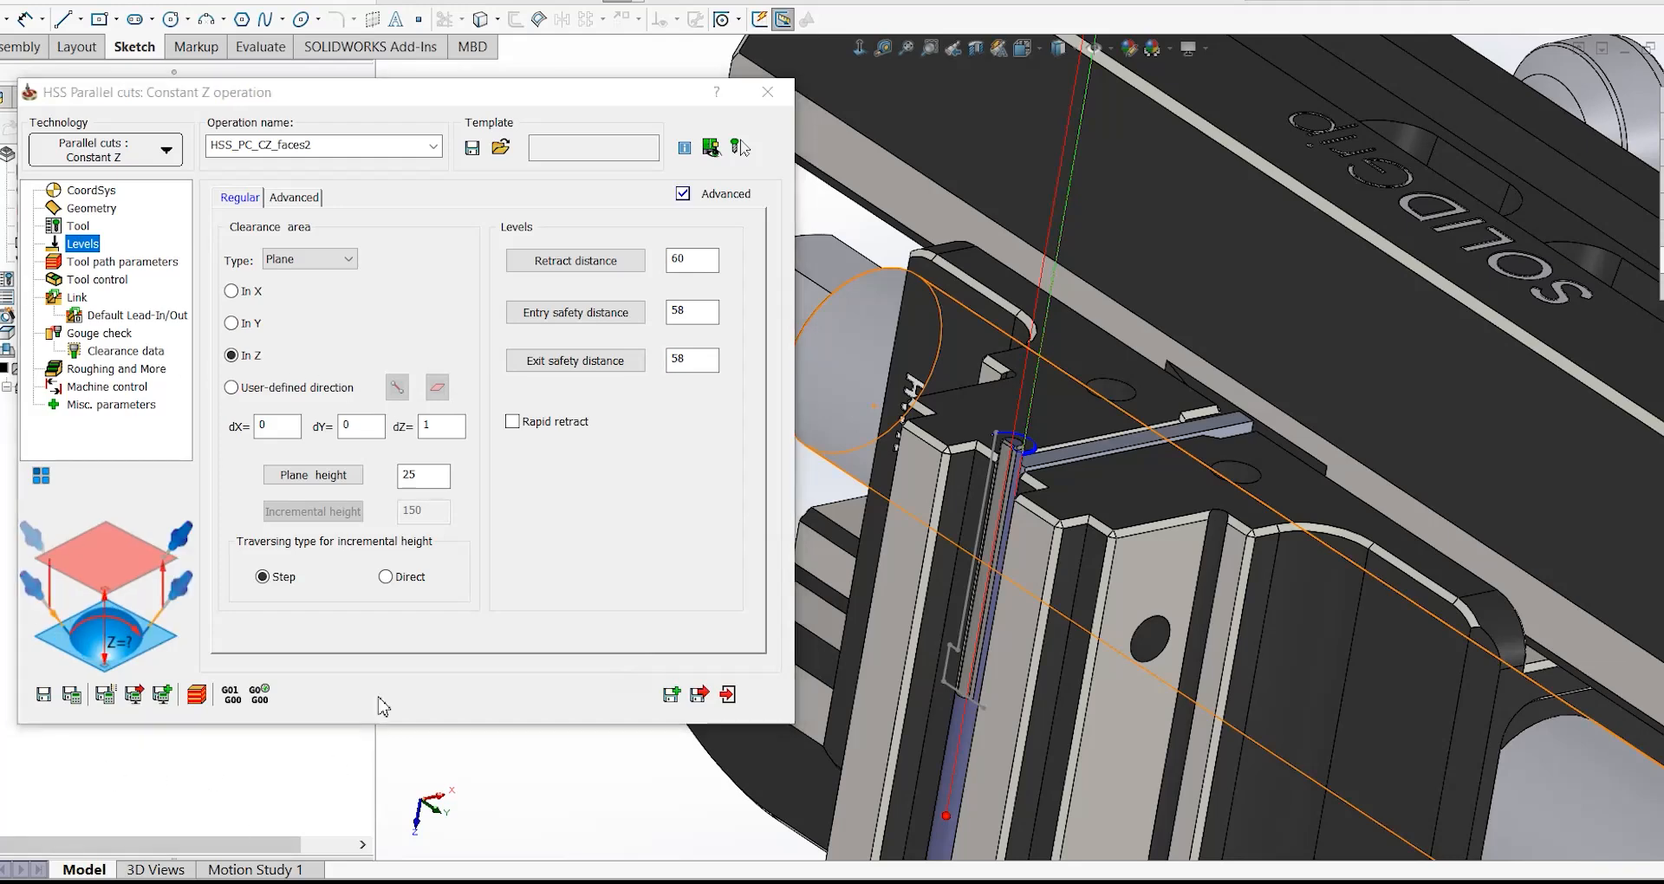
pyautogui.click(696, 694)
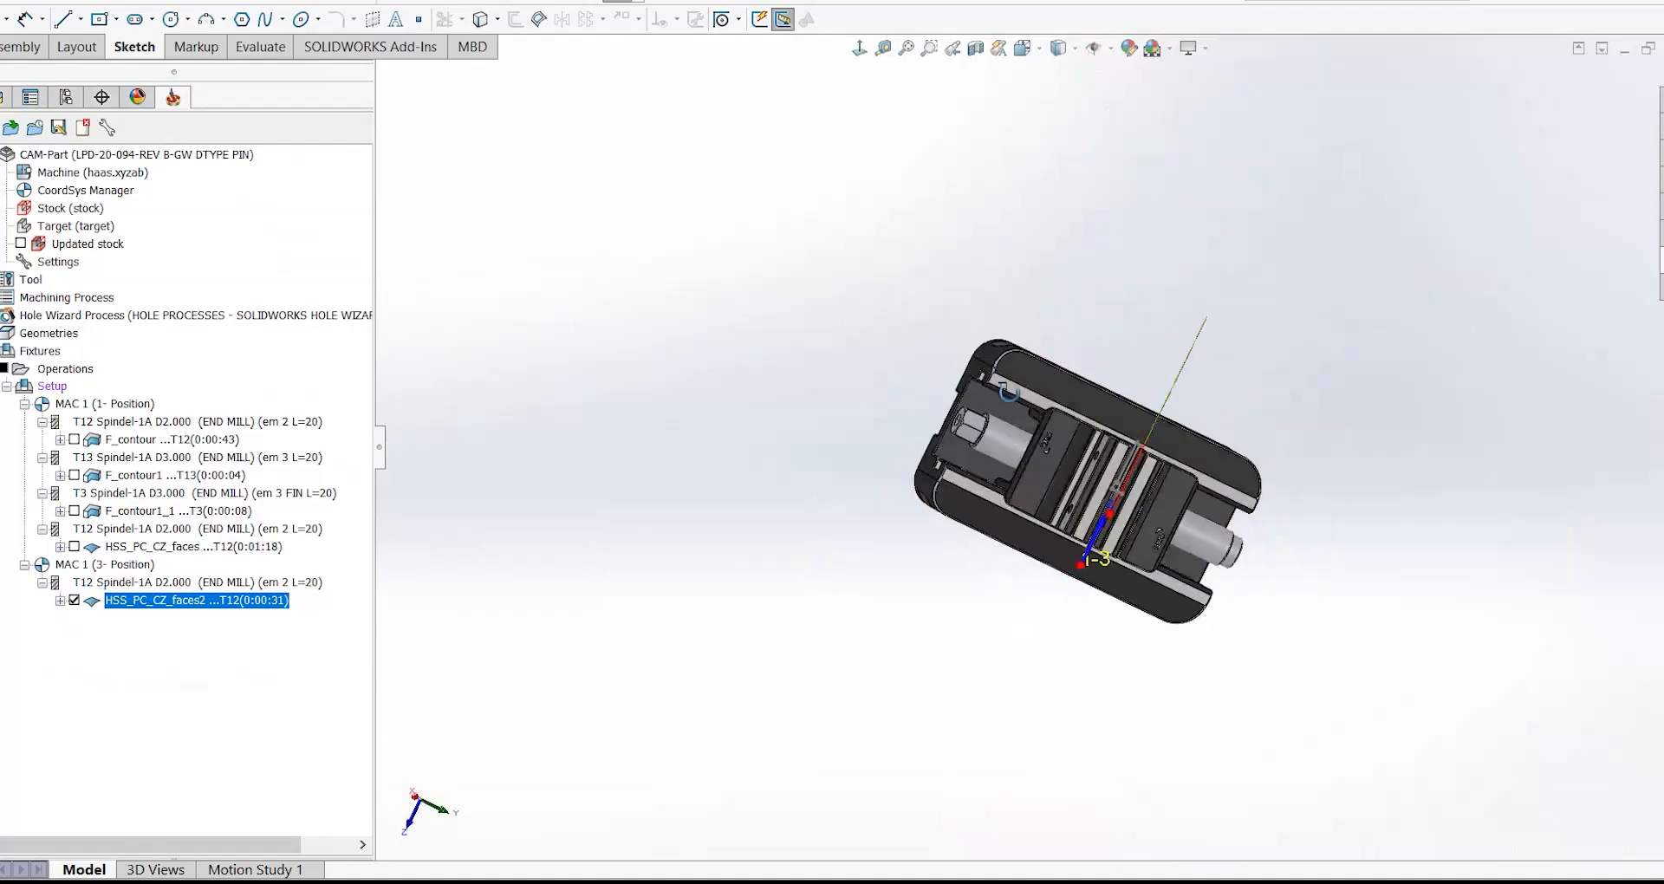
# - Add coordinate system position 4 for HSS_PC_CZ_faces2 with its origin placed at the top corner of the model box
pyautogui.moveTo(964, 54); pyautogui.dragTo(980, 65, button='middle')
pyautogui.scroll(-8, 1176, 408)
pyautogui.scroll(5, 879, 473)
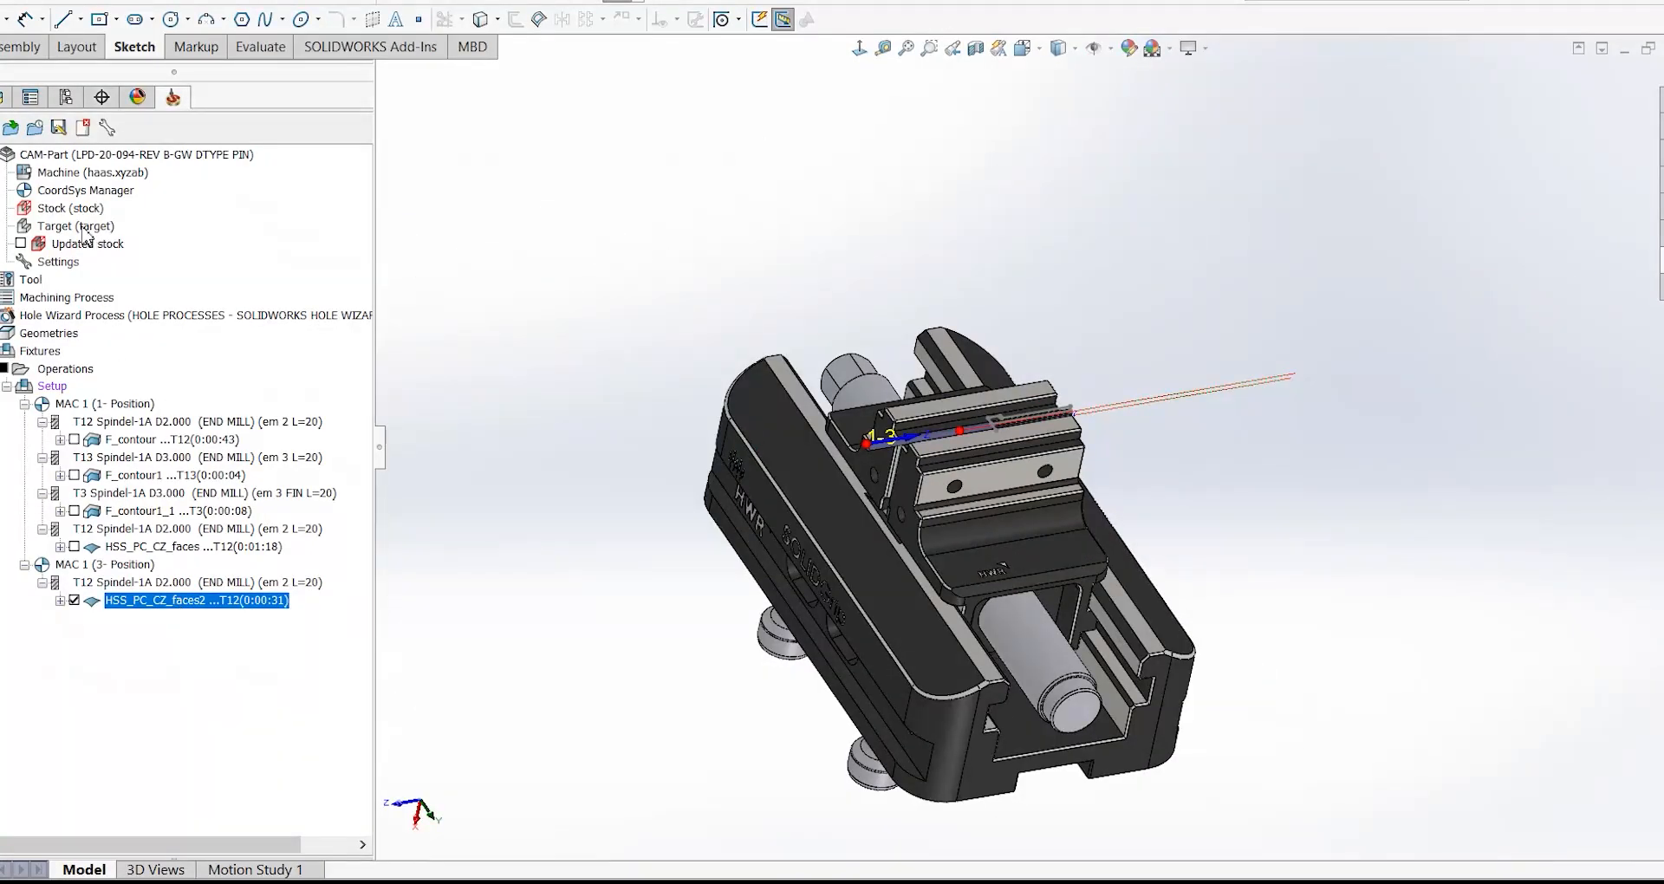
pyautogui.doubleClick(224, 607)
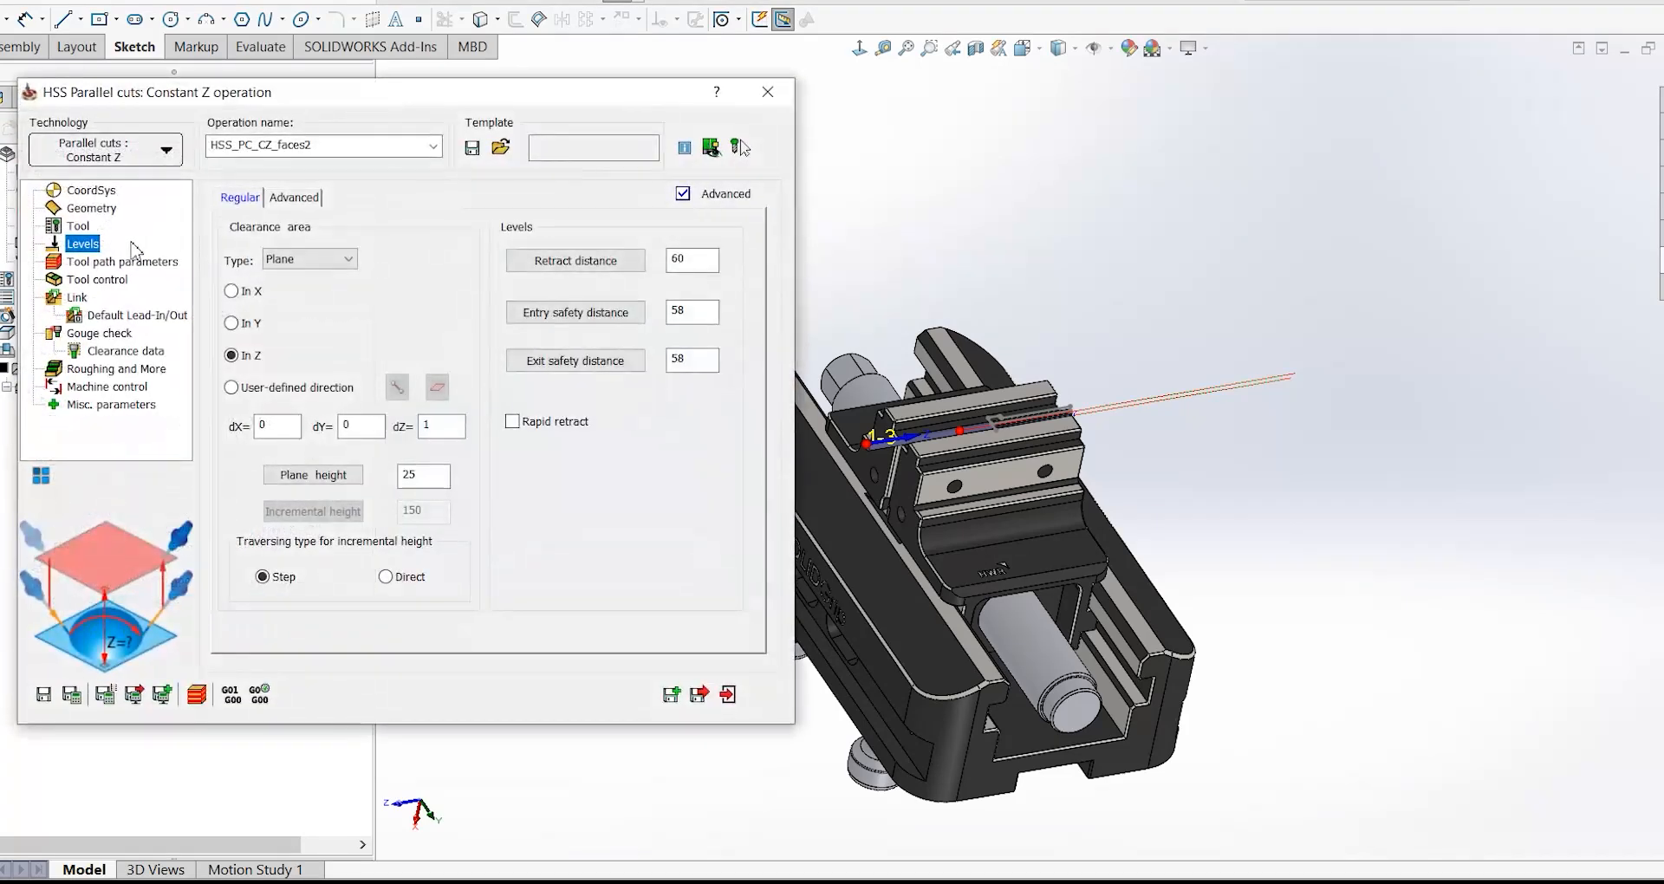
pyautogui.click(93, 193)
pyautogui.click(260, 243)
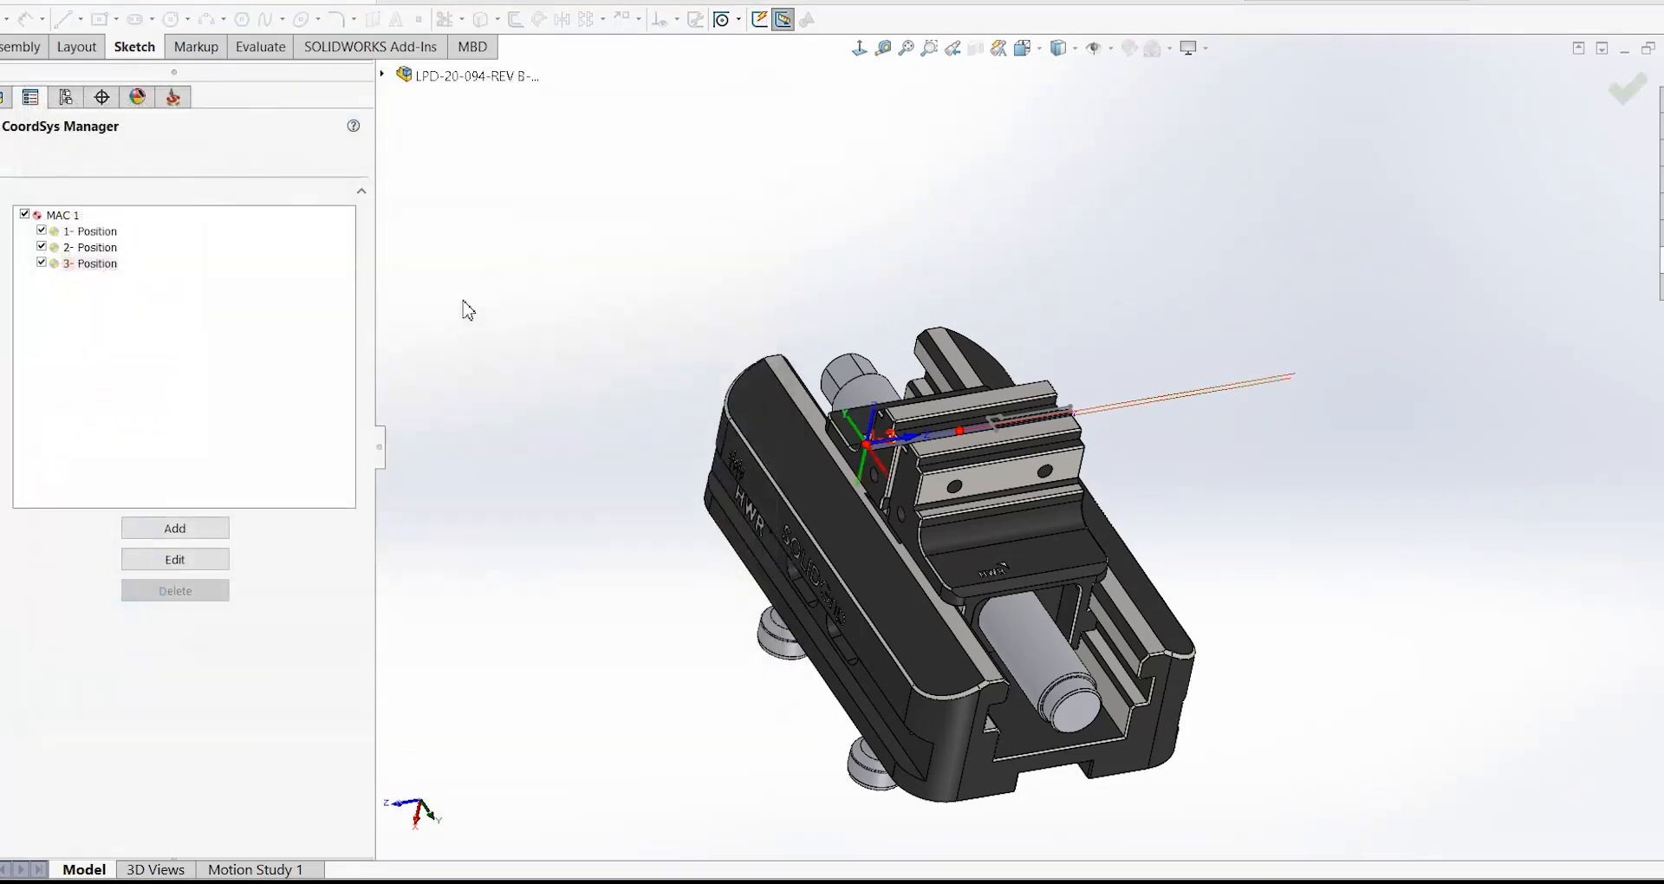
pyautogui.click(170, 527)
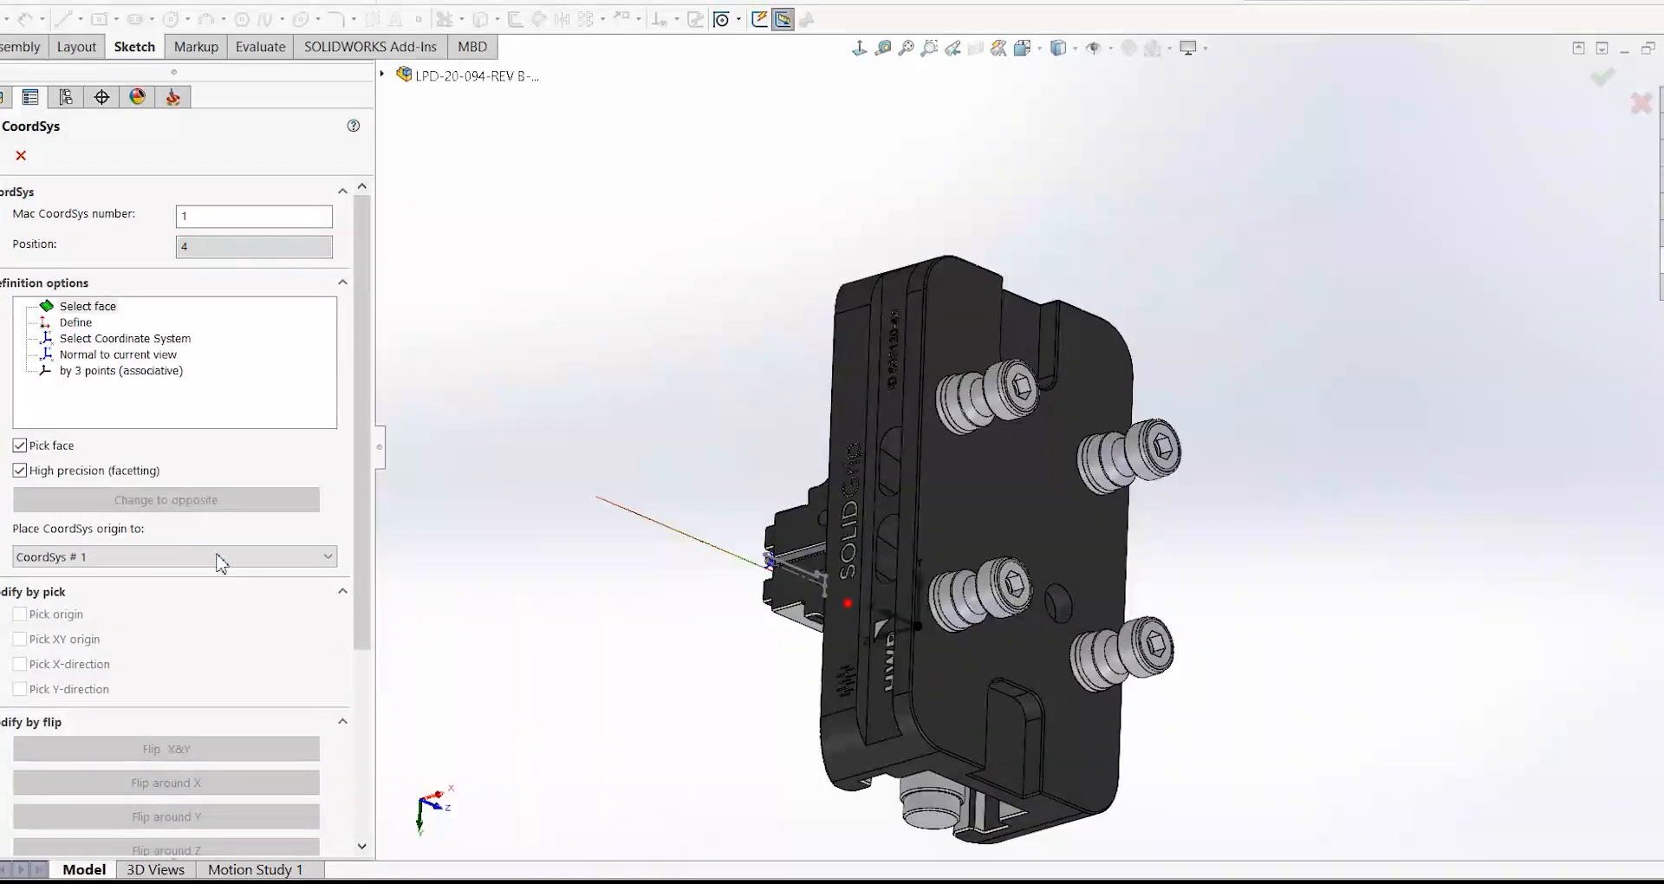
pyautogui.click(221, 559)
pyautogui.click(88, 590)
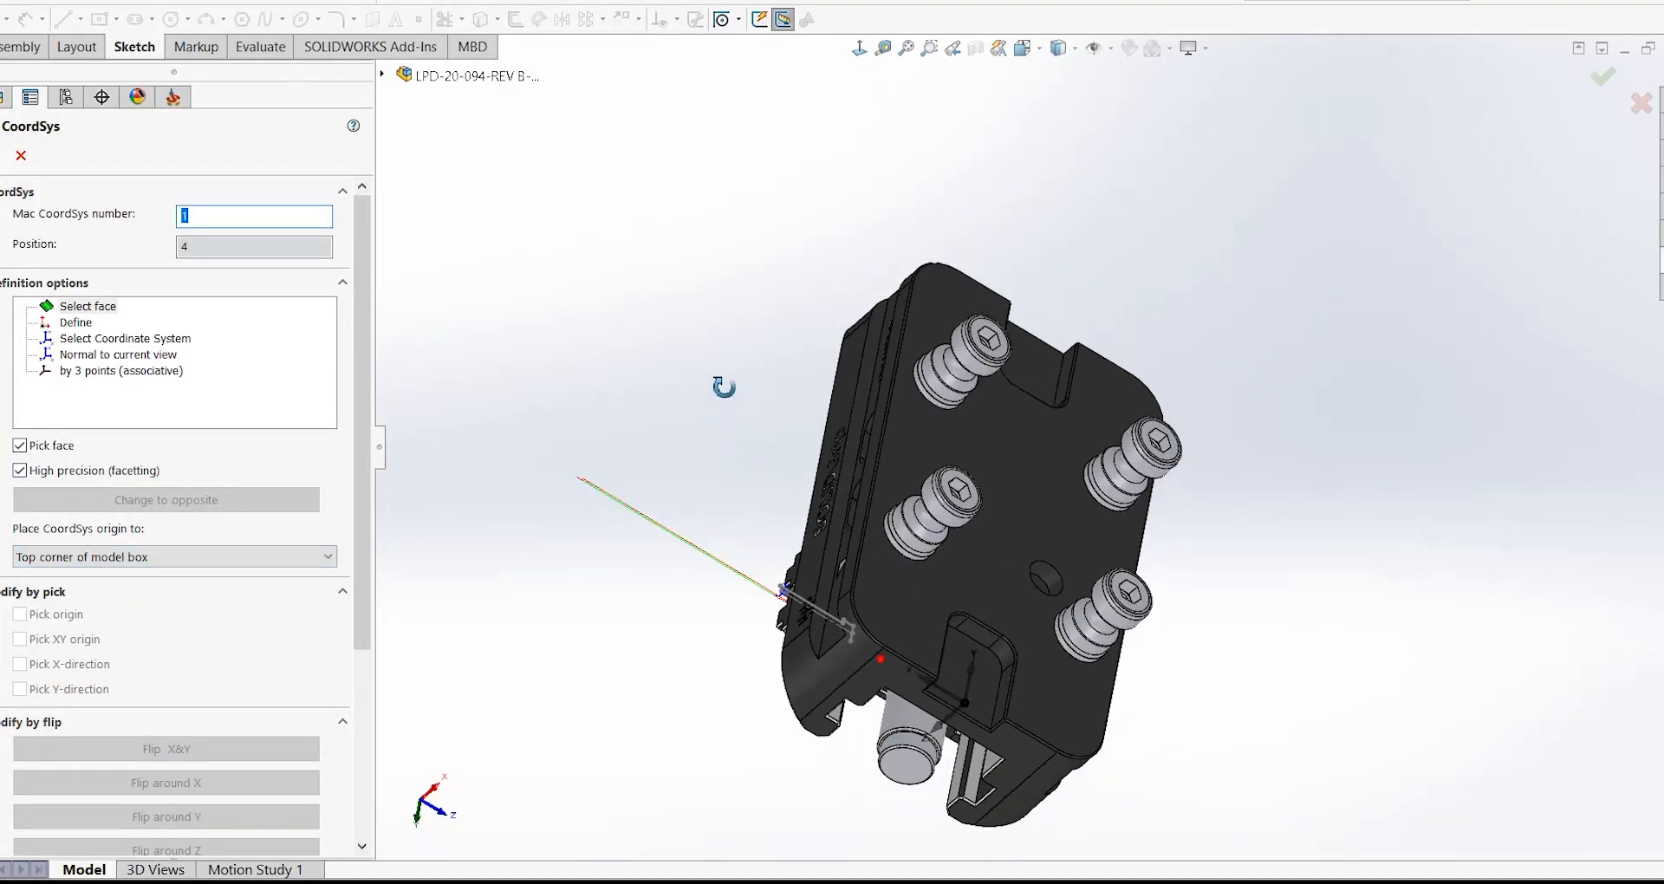
# - Orient position 4 by picking the jaw face beside the pin's end, and accept it for HSS_PC_CZ_faces2
pyautogui.moveTo(724, 388); pyautogui.dragTo(887, 272, button='middle')
pyautogui.click(886, 583)
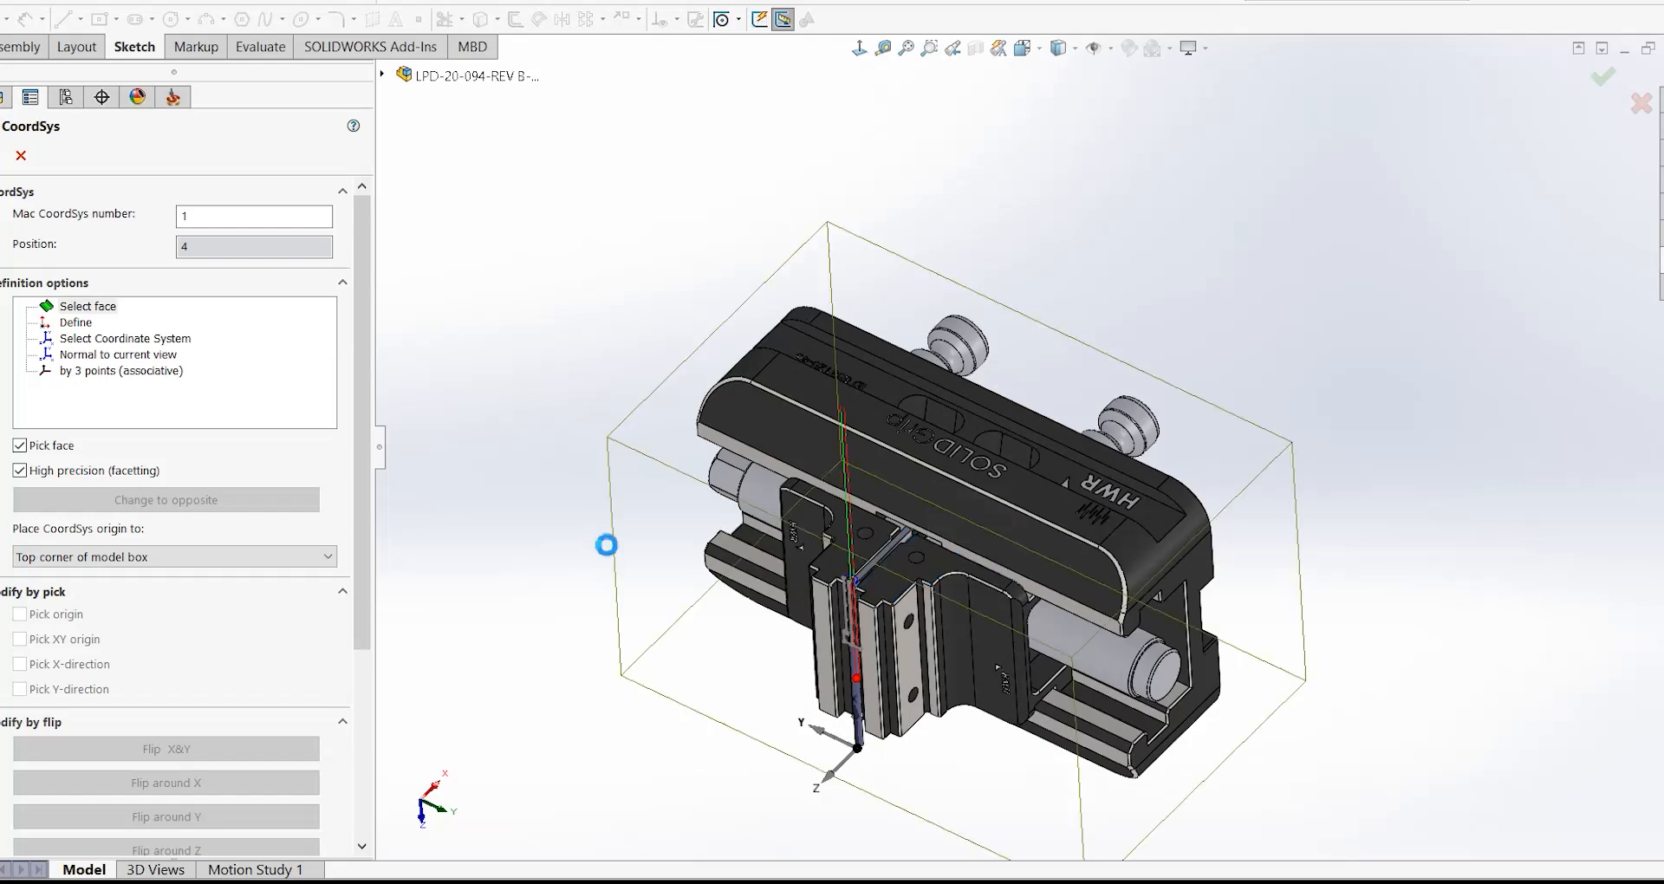
pyautogui.click(4, 156)
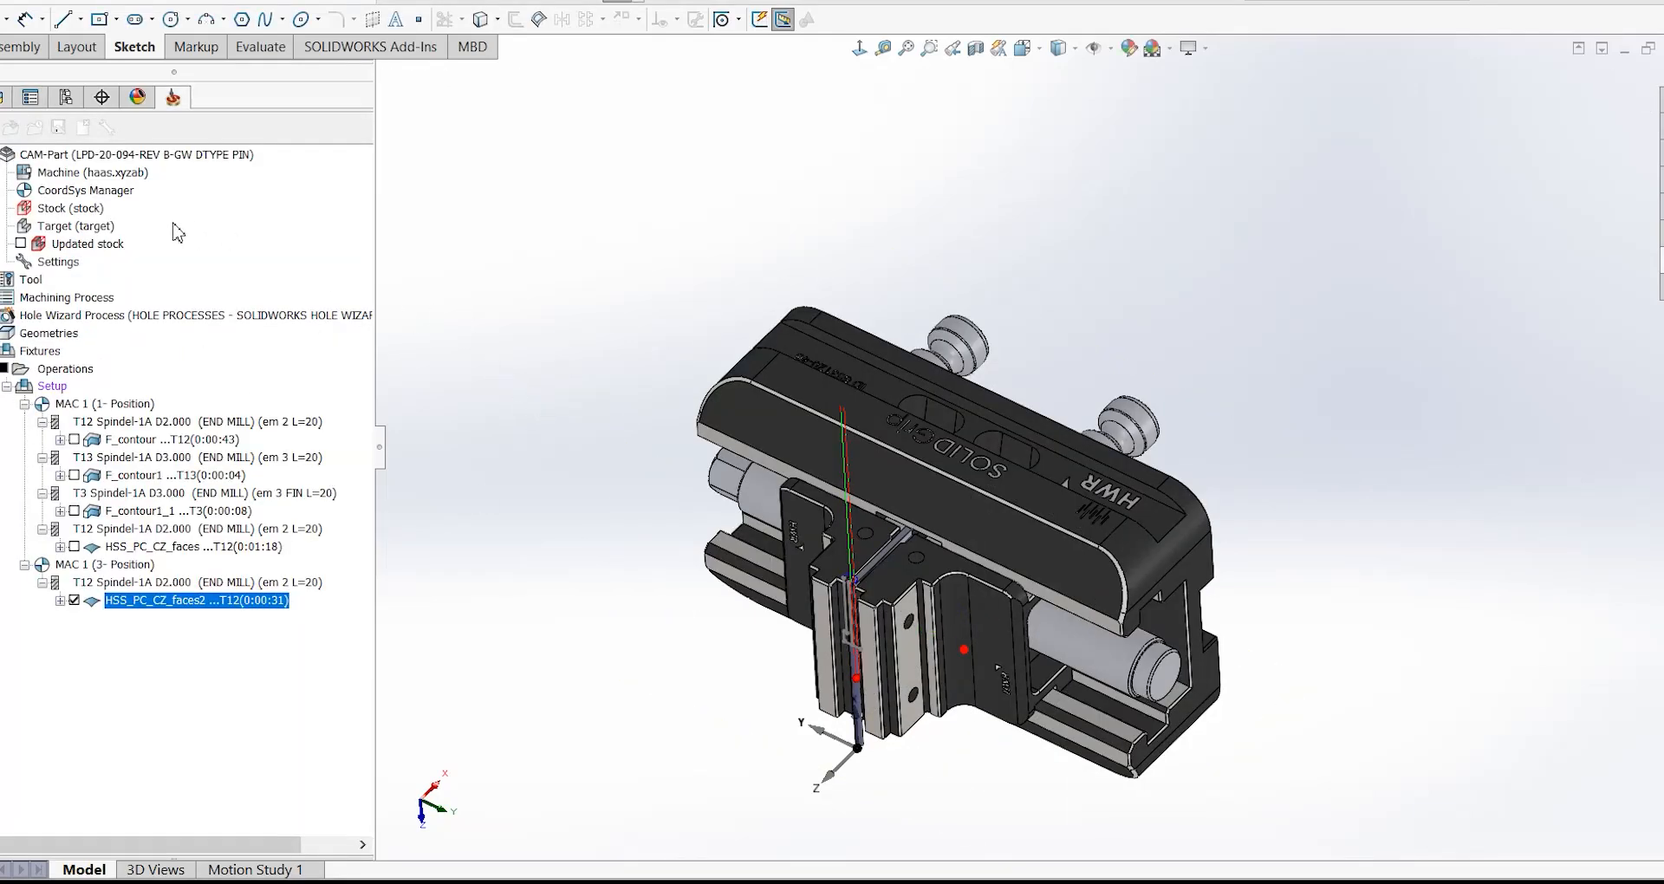
pyautogui.click(3, 156)
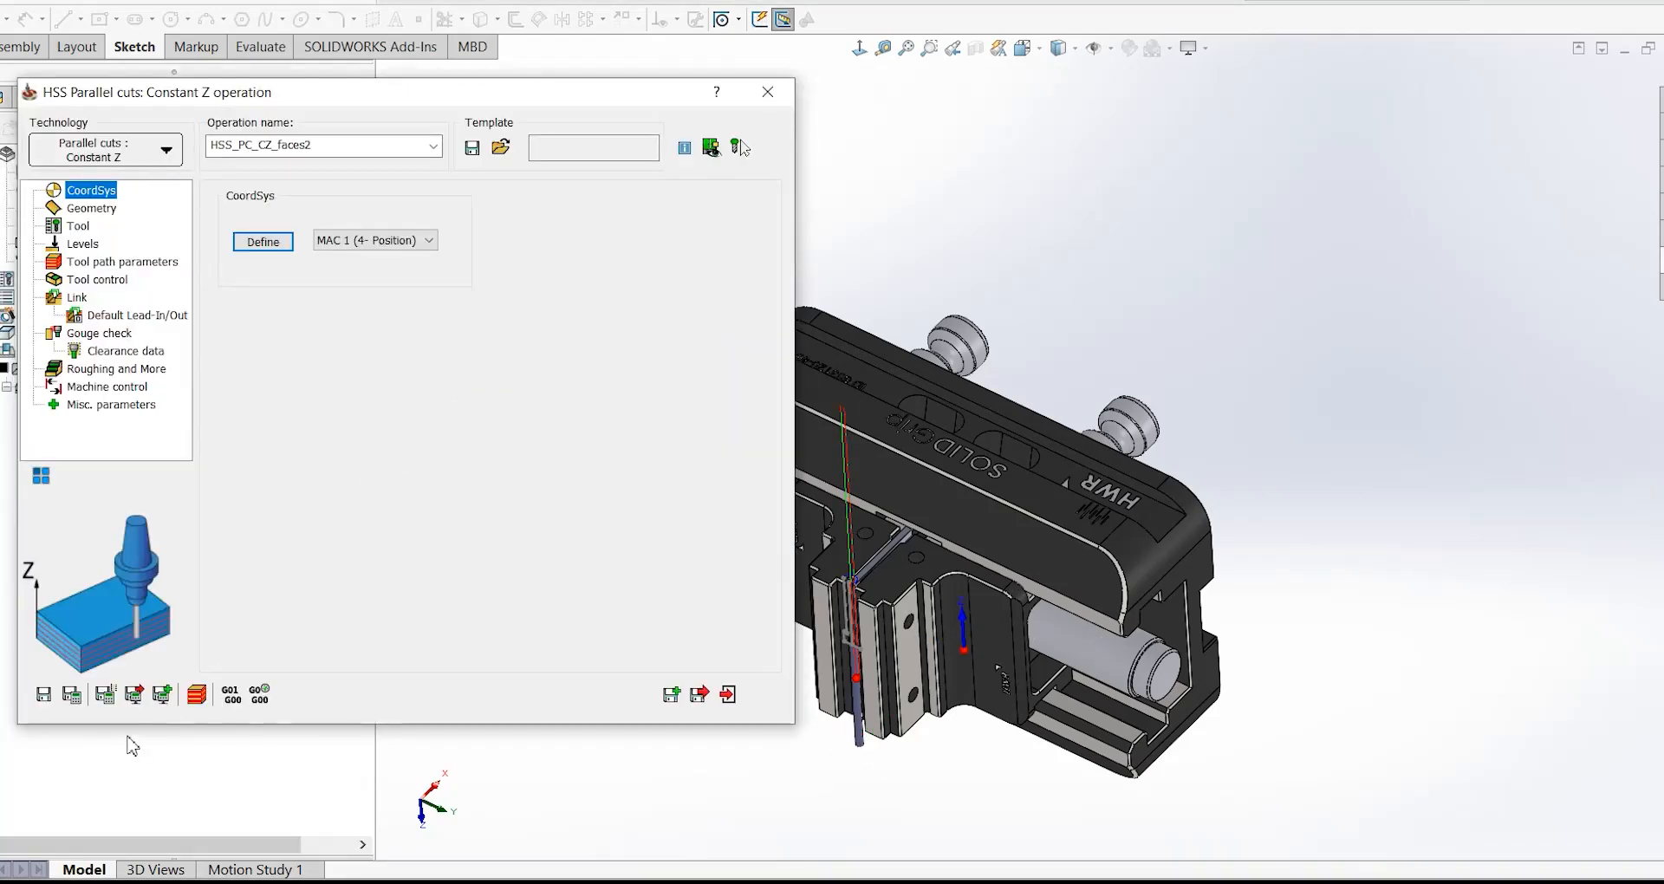
# - Recalculate HSS_PC_CZ_faces2 with position 4 and run its SolidVerify simulation on the pin's end
pyautogui.click(72, 694)
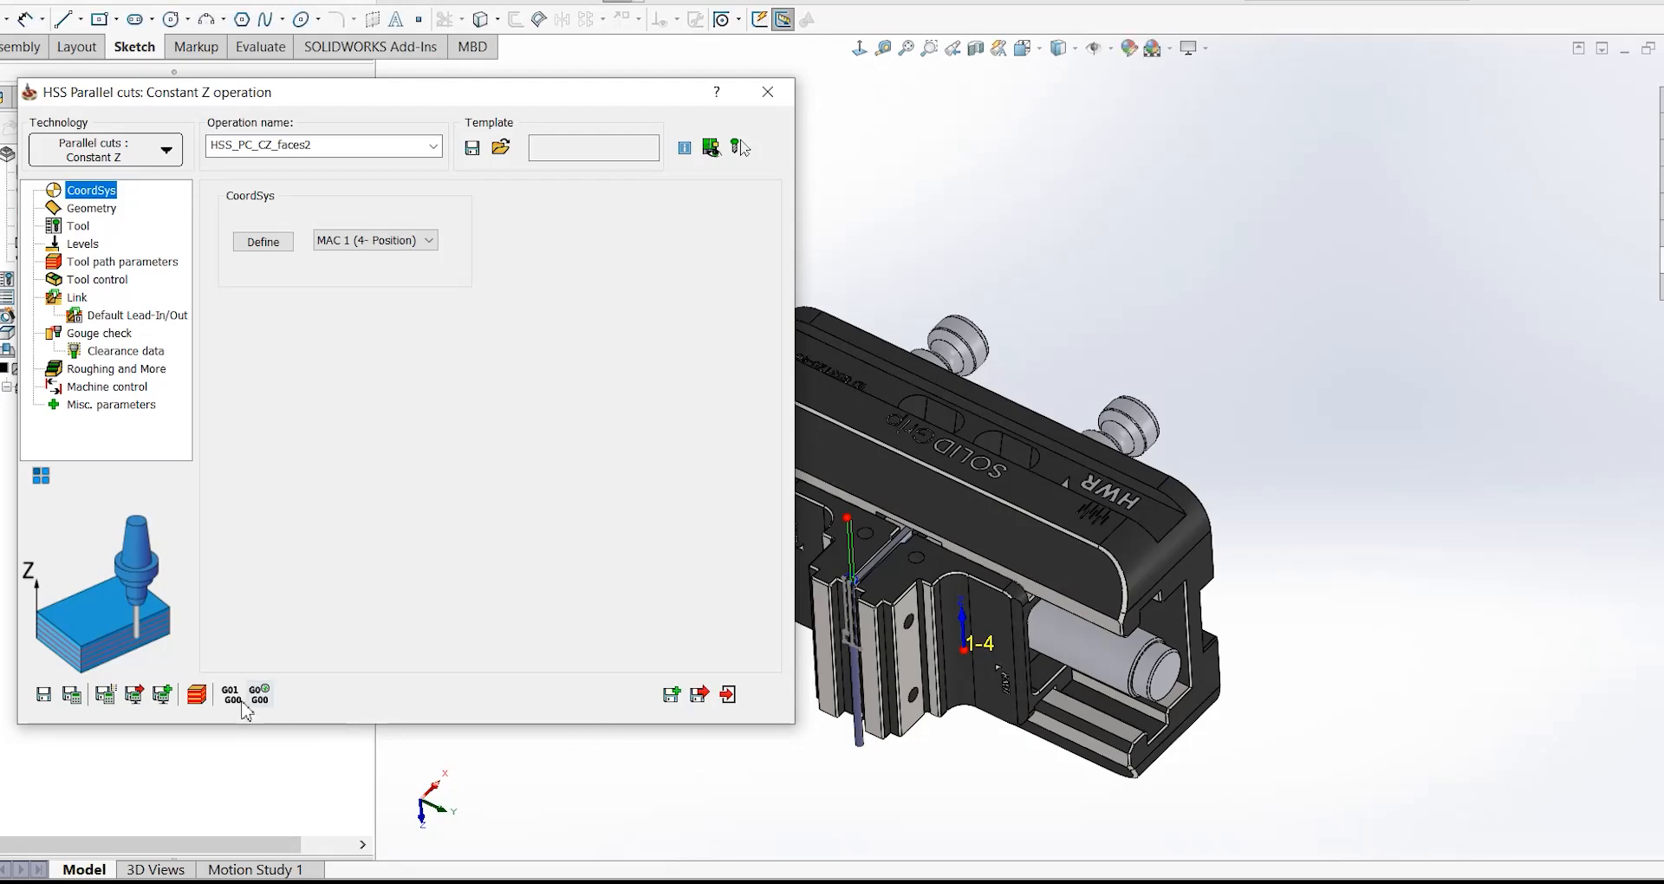
pyautogui.click(197, 694)
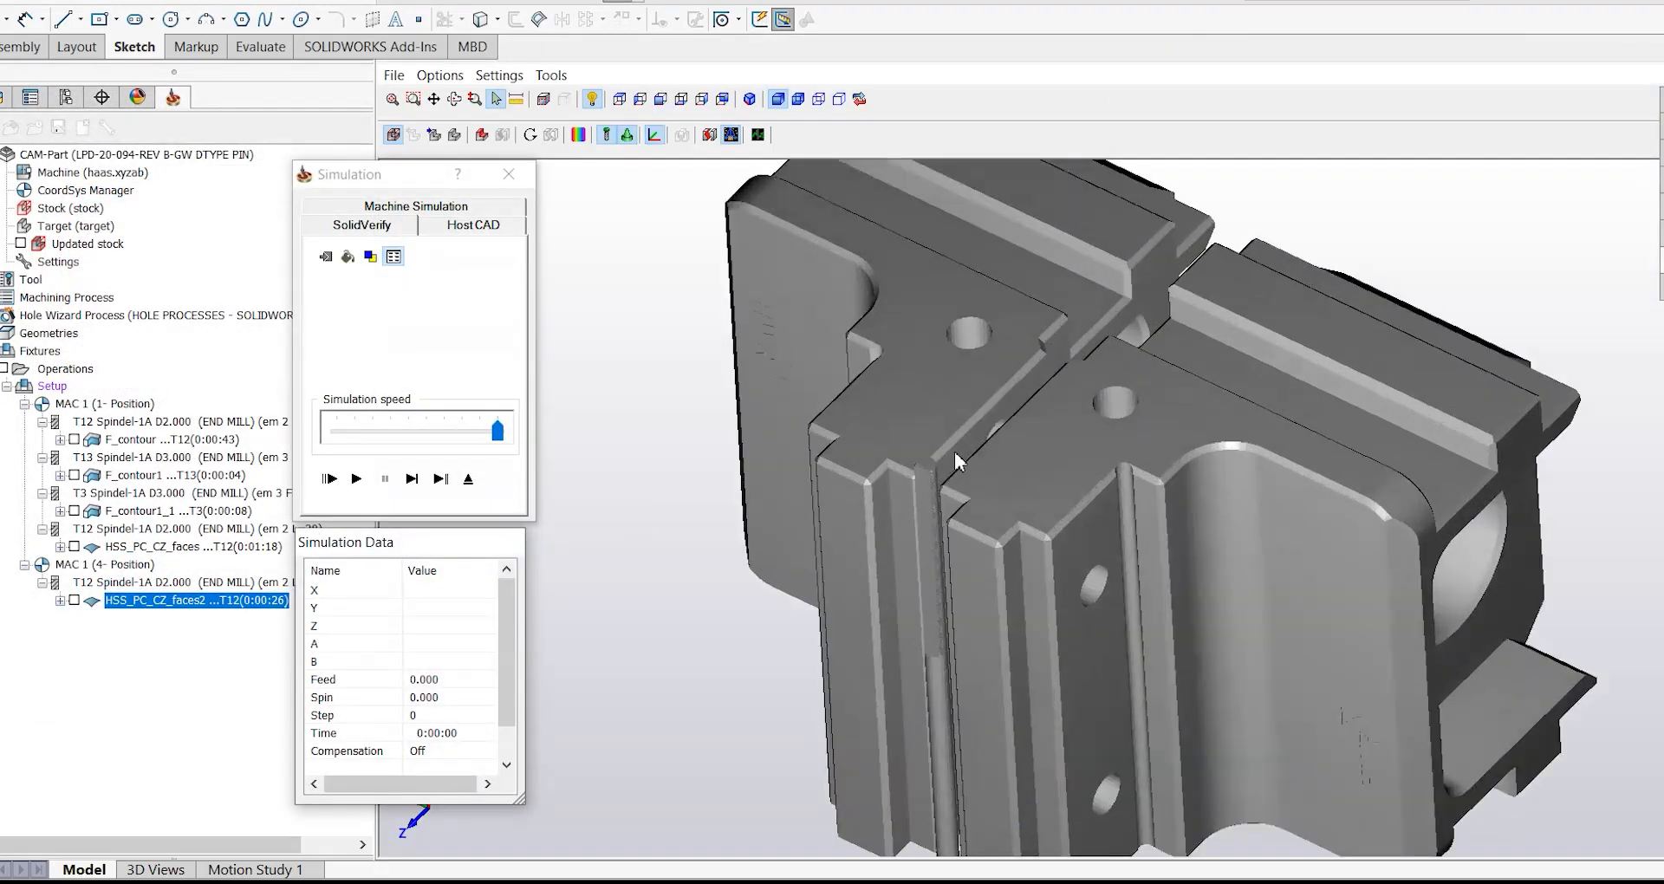
pyautogui.click(412, 479)
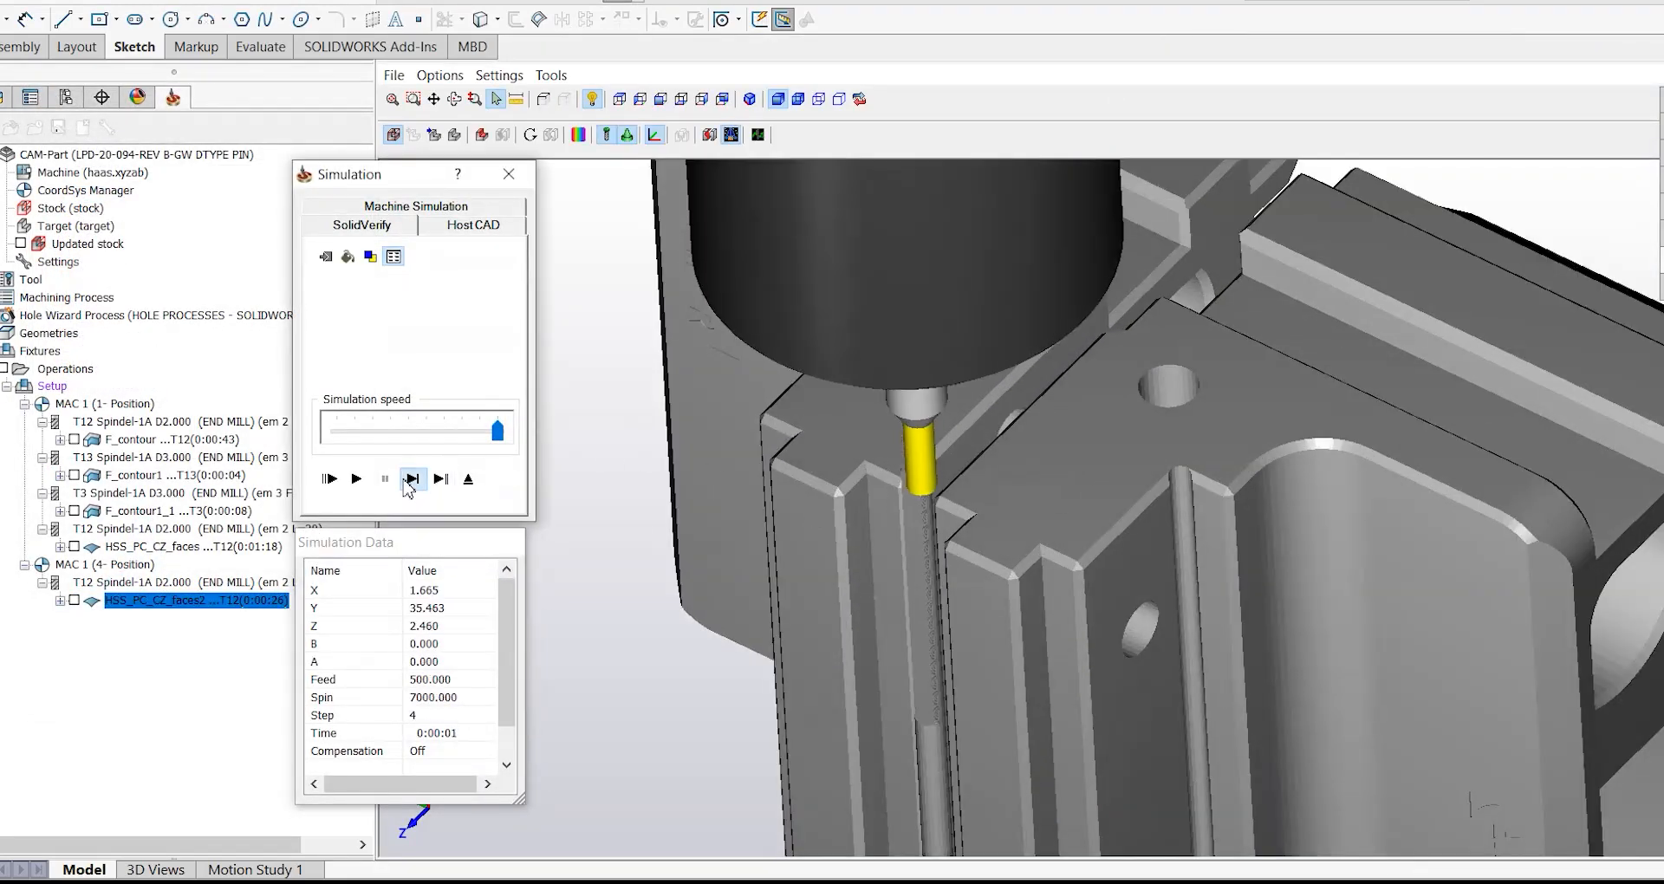
pyautogui.click(407, 487)
pyautogui.scroll(4, 865, 483)
pyautogui.click(357, 482)
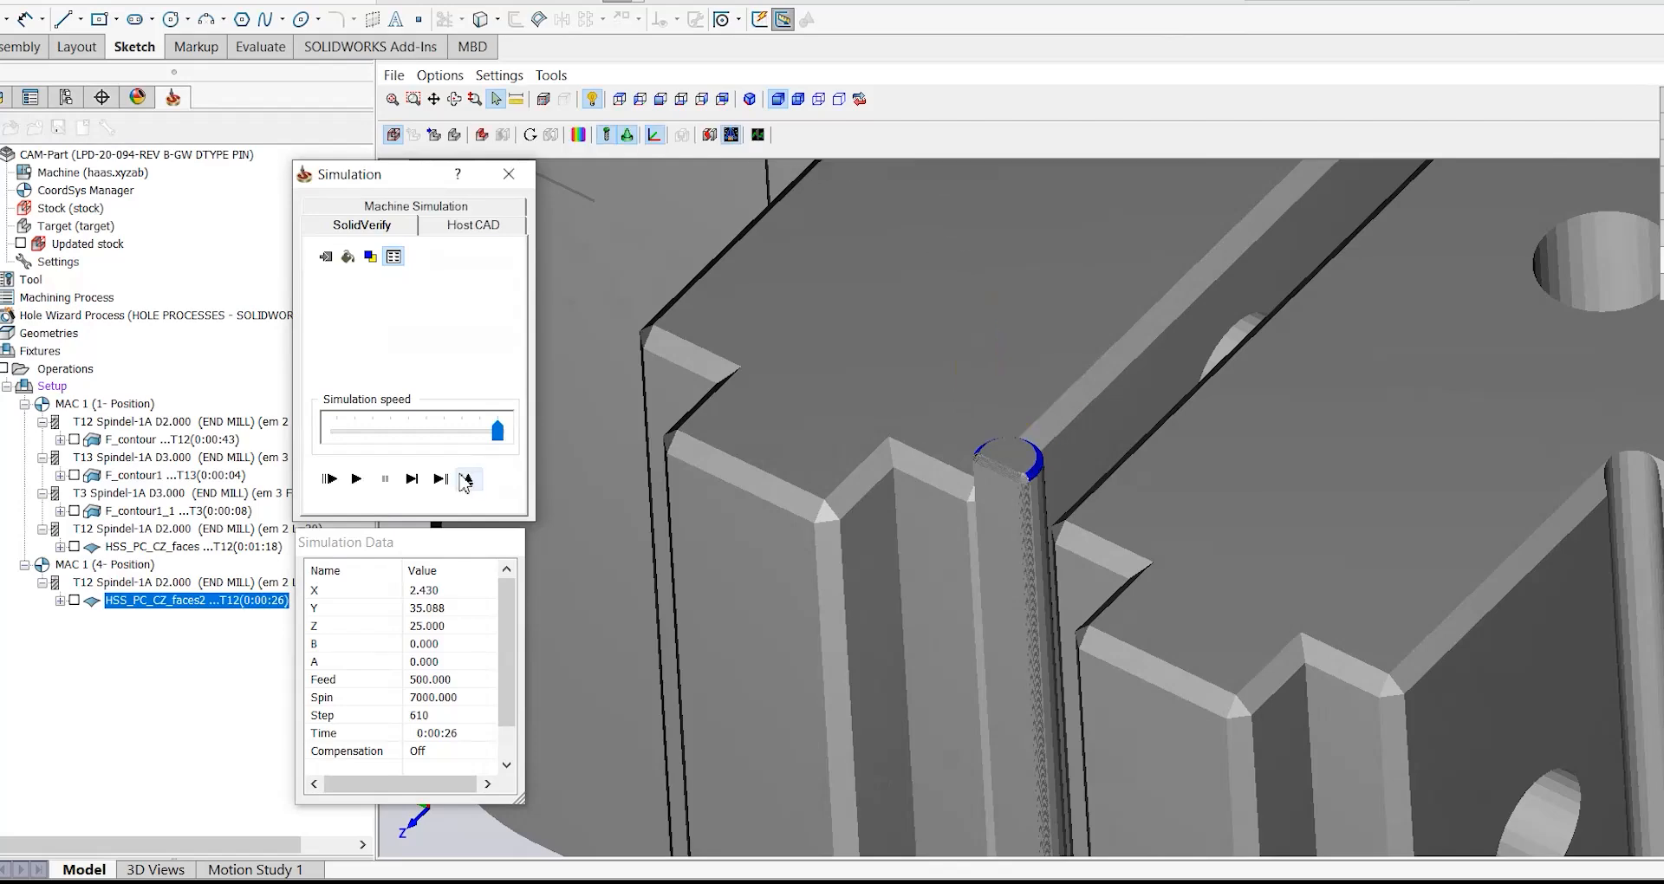
pyautogui.scroll(9, 1030, 461)
pyautogui.scroll(-10, 1021, 482)
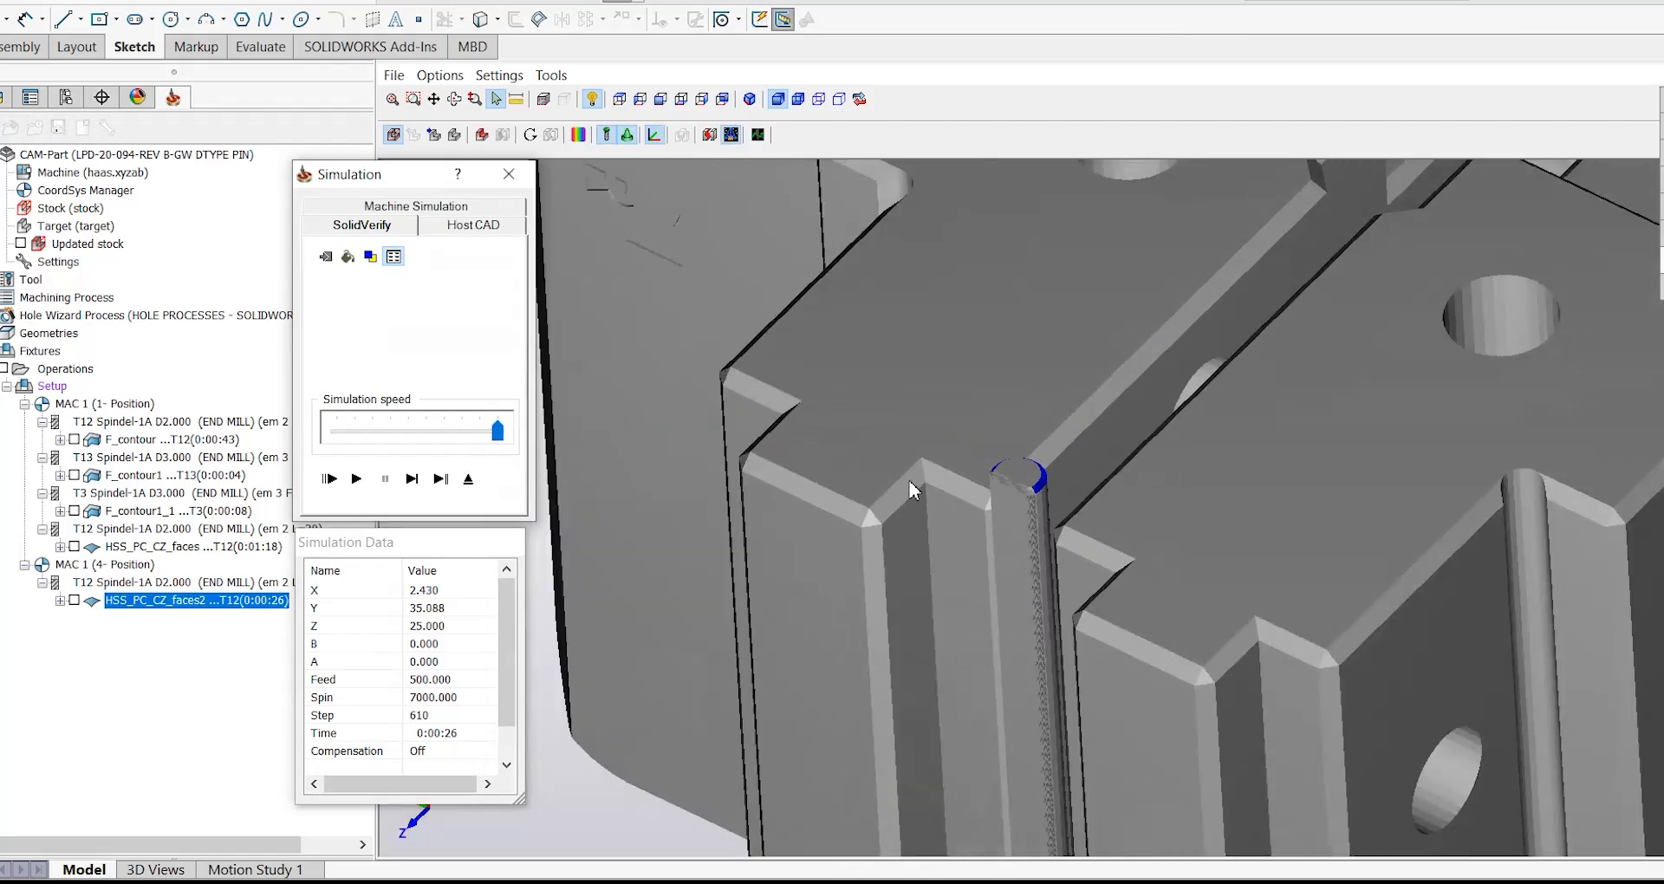
pyautogui.click(467, 480)
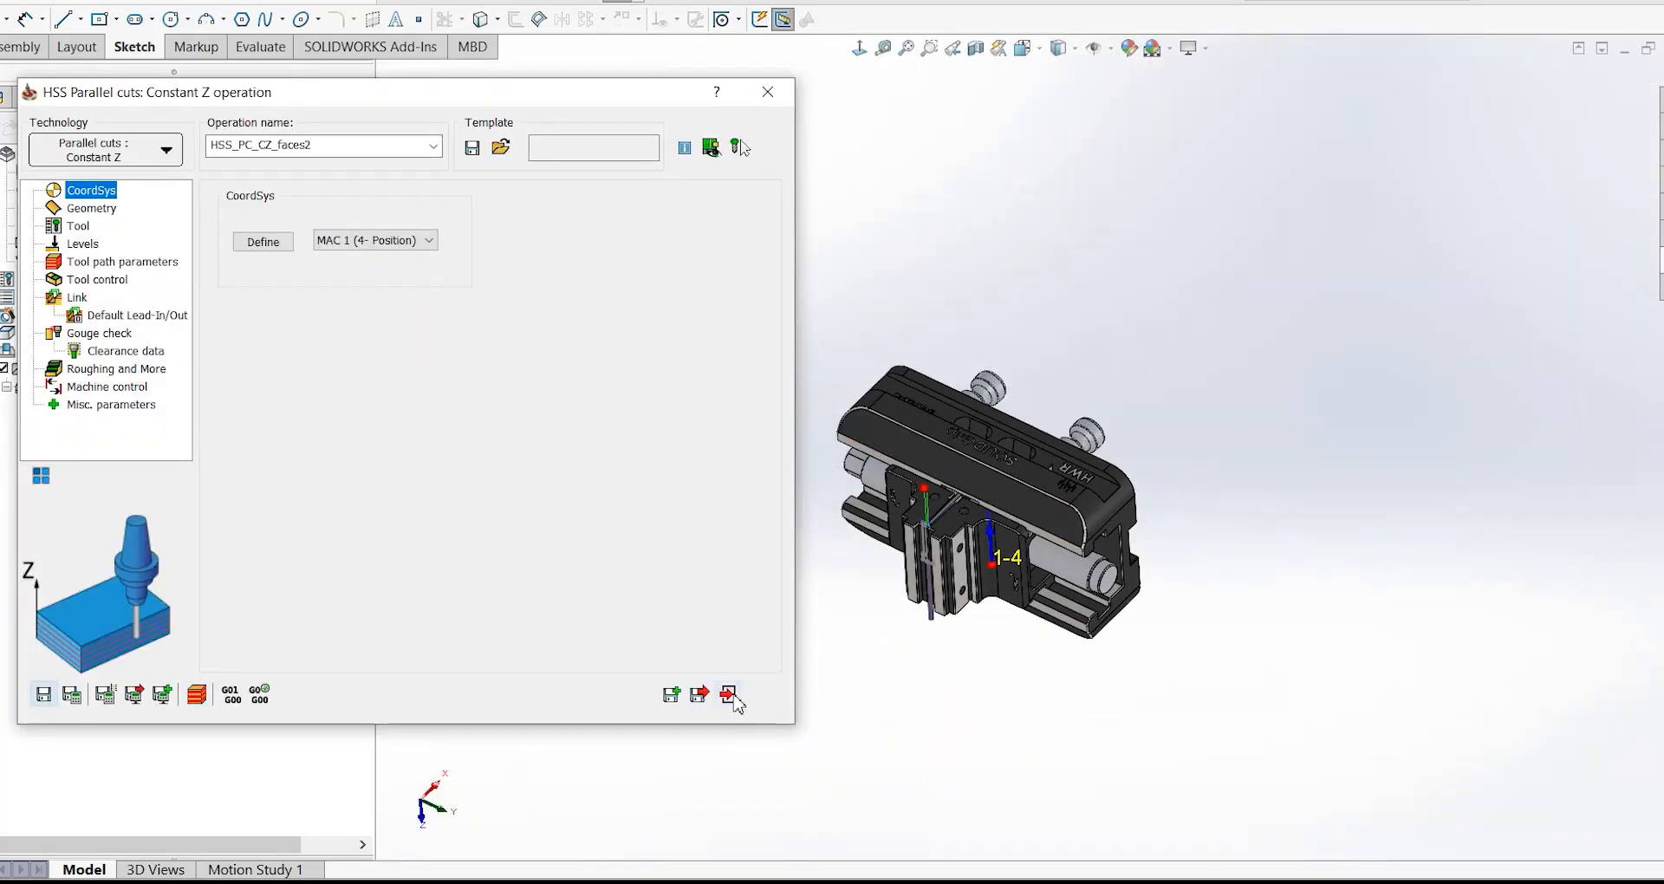
# - Close the HSS_PC_CZ_faces2 operation and examine position 4 and the toolpath above the clamped pin
pyautogui.click(729, 694)
pyautogui.moveTo(731, 643); pyautogui.dragTo(972, 456, button='middle')
pyautogui.scroll(5, 973, 456)
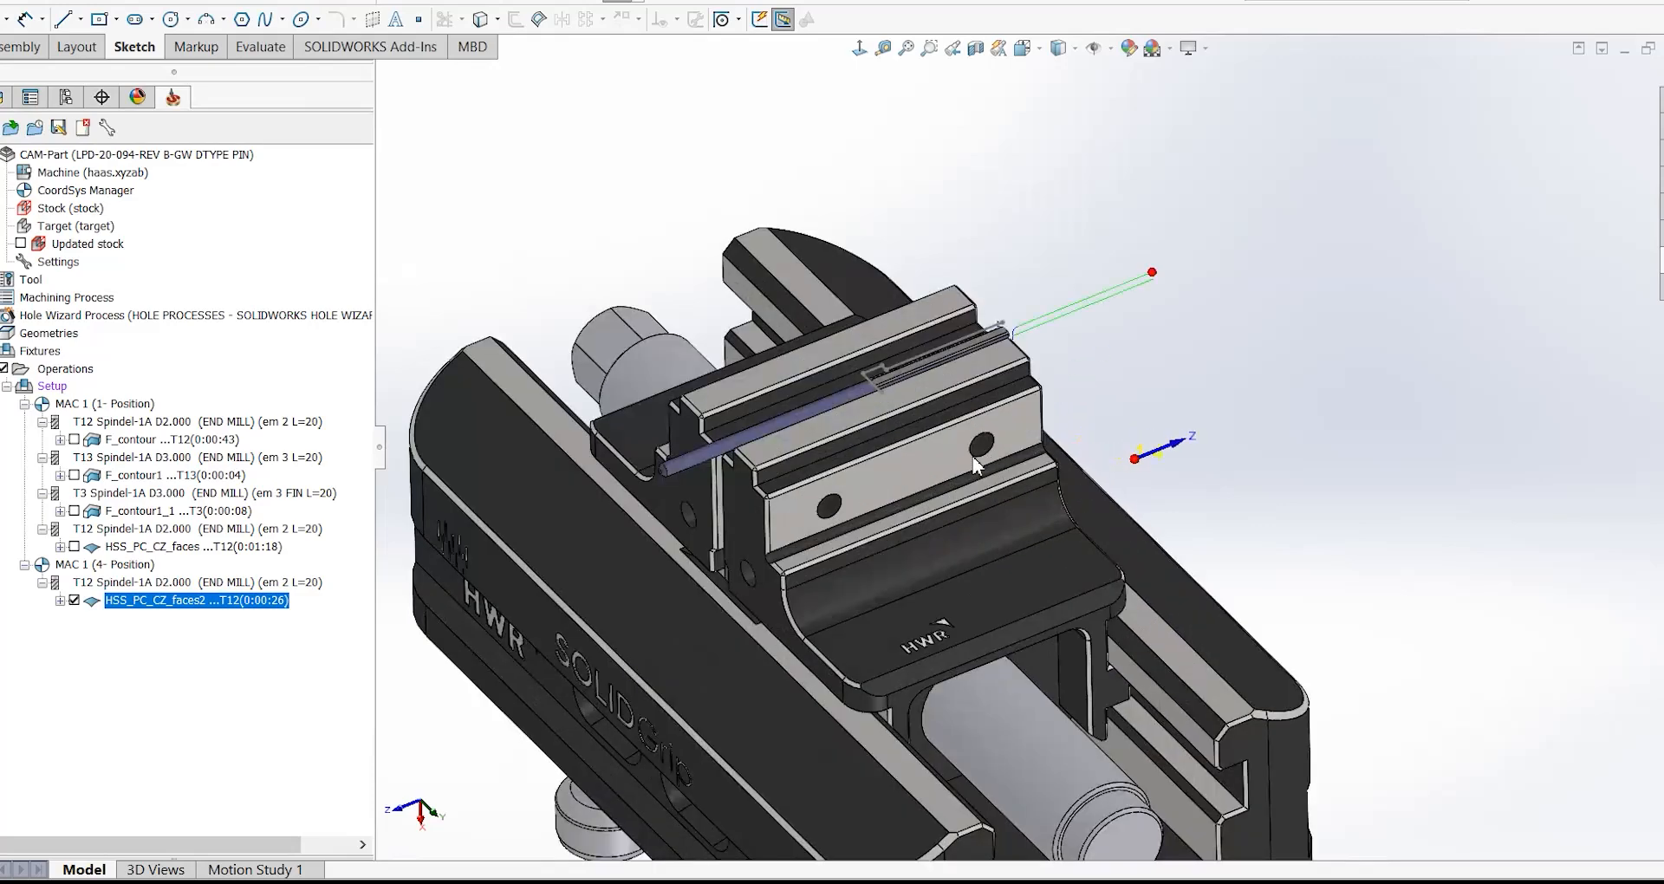